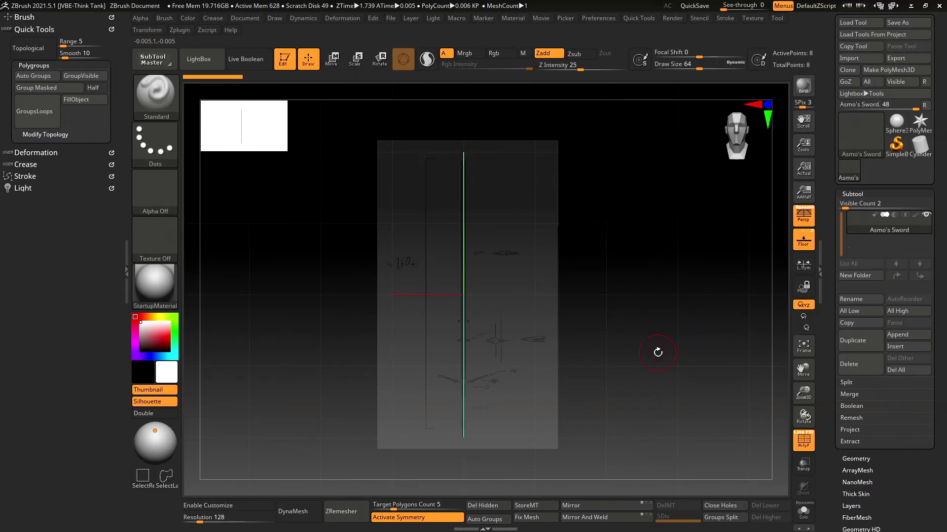
# - Orbit, pan and zoom around the sword sketch to inspect it
pyautogui.moveTo(642, 318)
pyautogui.mouseDown()
pyautogui.moveTo(642, 306)
pyautogui.moveTo(657, 327)
pyautogui.mouseUp()
pyautogui.moveTo(624, 203)
pyautogui.keyDown('alt'); pyautogui.mouseDown()
pyautogui.moveTo(616, 209)
pyautogui.moveTo(665, 199)
pyautogui.moveTo(652, 212)
pyautogui.moveTo(635, 185)
pyautogui.moveTo(602, 191)
pyautogui.moveTo(609, 258)
pyautogui.moveTo(653, 253)
pyautogui.moveTo(645, 204)
pyautogui.moveTo(613, 213)
pyautogui.moveTo(629, 184)
pyautogui.moveTo(619, 212)
pyautogui.moveTo(587, 196)
pyautogui.moveTo(636, 214)
pyautogui.moveTo(598, 211)
pyautogui.moveTo(624, 203)
pyautogui.moveTo(606, 211)
pyautogui.moveTo(615, 186)
pyautogui.moveTo(643, 214)
pyautogui.moveTo(695, 215)
pyautogui.moveTo(622, 227)
pyautogui.moveTo(626, 213)
pyautogui.moveTo(584, 243)
pyautogui.mouseUp(); pyautogui.keyUp('alt')
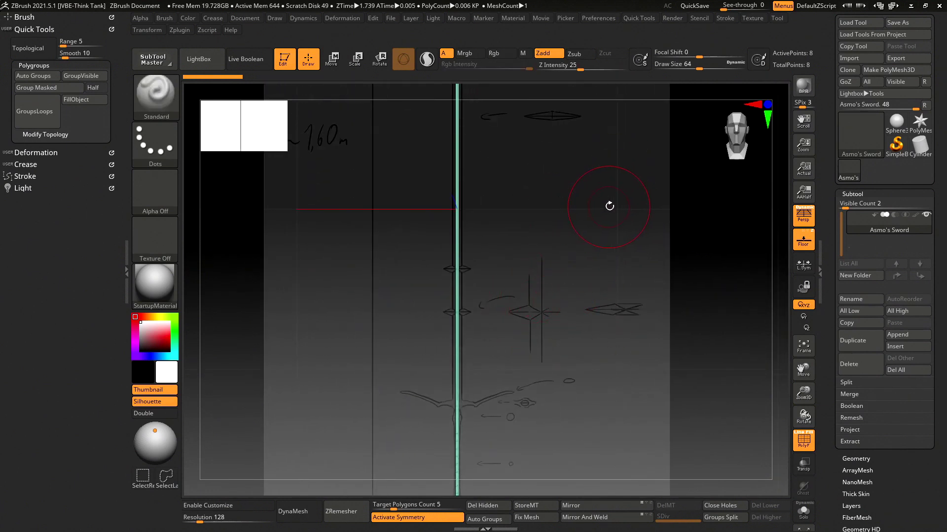
pyautogui.moveTo(607, 207)
pyautogui.mouseDown()
pyautogui.moveTo(665, 208)
pyautogui.moveTo(575, 192)
pyautogui.moveTo(554, 243)
pyautogui.moveTo(551, 231)
pyautogui.moveTo(556, 262)
pyautogui.mouseUp()
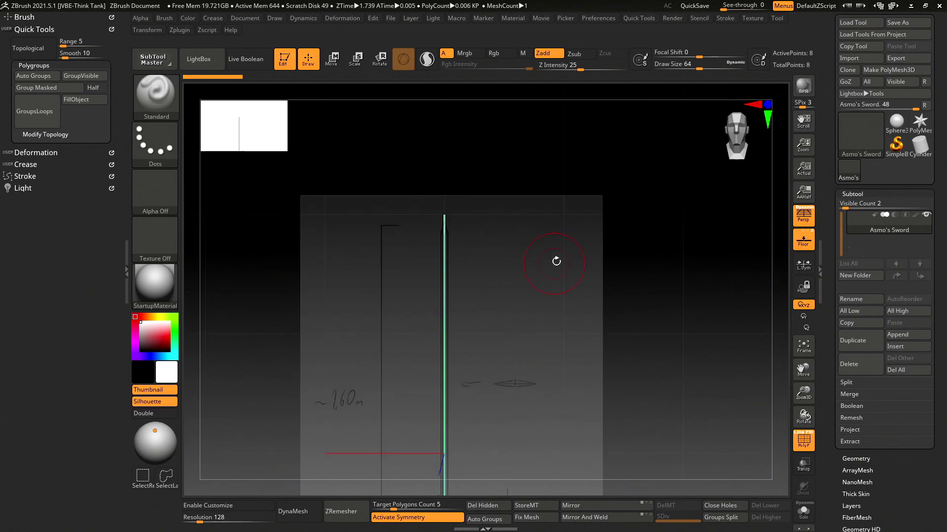
pyautogui.moveTo(557, 321)
pyautogui.keyDown('alt'); pyautogui.mouseDown()
pyautogui.moveTo(597, 245)
pyautogui.moveTo(558, 234)
pyautogui.moveTo(555, 202)
pyautogui.moveTo(571, 217)
pyautogui.moveTo(545, 215)
pyautogui.mouseUp(); pyautogui.keyUp('alt')
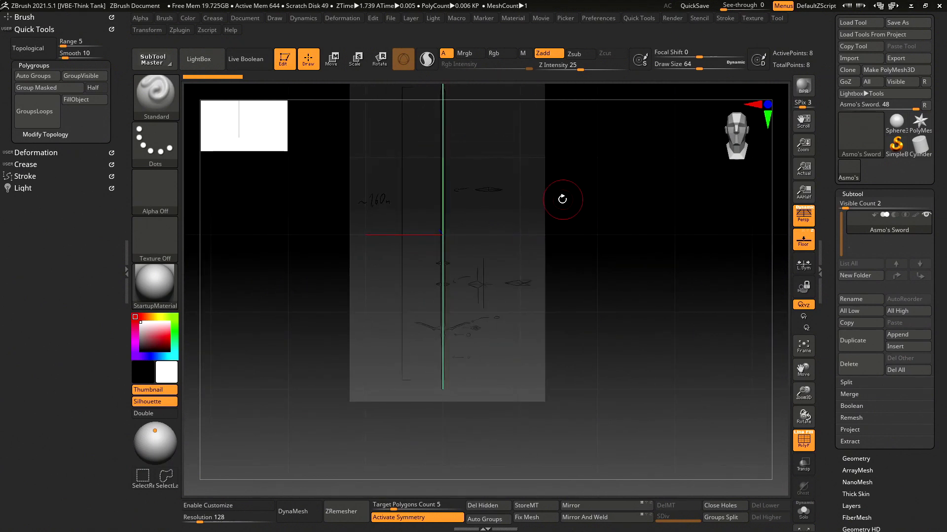
pyautogui.moveTo(532, 205)
pyautogui.keyDown('alt'); pyautogui.mouseDown()
pyautogui.moveTo(462, 249)
pyautogui.moveTo(495, 213)
pyautogui.moveTo(479, 186)
pyautogui.mouseUp(); pyautogui.keyUp('alt')
pyautogui.moveTo(486, 247)
pyautogui.keyDown('alt'); pyautogui.mouseDown()
pyautogui.moveTo(535, 245)
pyautogui.moveTo(506, 239)
pyautogui.moveTo(598, 256)
pyautogui.moveTo(605, 229)
pyautogui.moveTo(592, 213)
pyautogui.moveTo(565, 271)
pyautogui.mouseUp(); pyautogui.keyUp('alt')
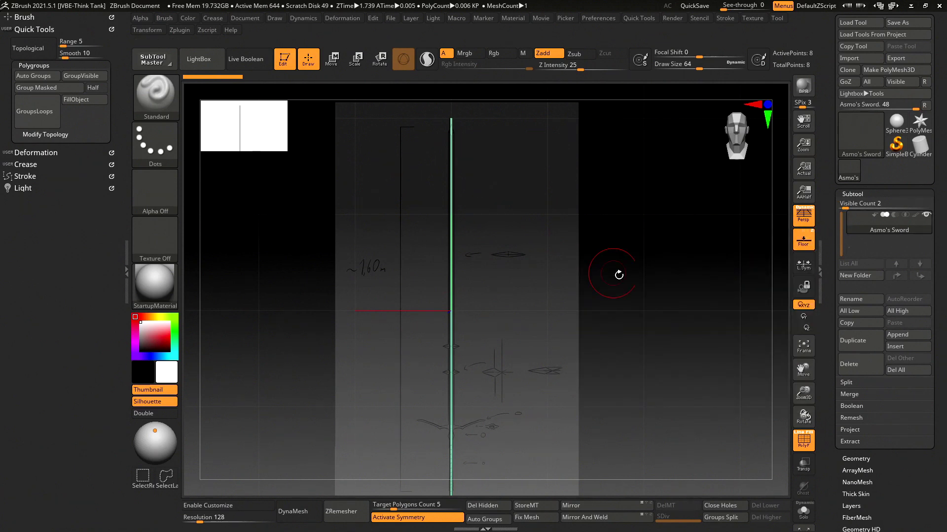
pyautogui.moveTo(619, 275)
pyautogui.mouseDown()
pyautogui.moveTo(606, 291)
pyautogui.moveTo(624, 294)
pyautogui.moveTo(700, 233)
pyautogui.mouseUp()
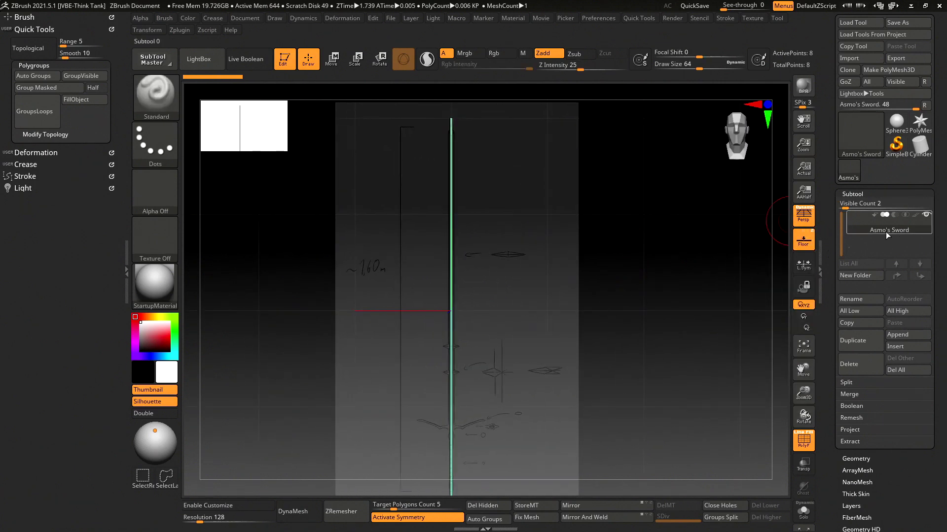
pyautogui.moveTo(516, 167)
pyautogui.keyDown('alt'); pyautogui.mouseDown()
pyautogui.moveTo(534, 181)
pyautogui.moveTo(520, 182)
pyautogui.moveTo(563, 175)
pyautogui.moveTo(636, 205)
pyautogui.moveTo(569, 211)
pyautogui.moveTo(634, 211)
pyautogui.moveTo(558, 142)
pyautogui.mouseUp(); pyautogui.keyUp('alt')
pyautogui.moveTo(561, 180)
pyautogui.keyDown('alt'); pyautogui.mouseDown()
pyautogui.moveTo(518, 185)
pyautogui.moveTo(634, 188)
pyautogui.moveTo(524, 190)
pyautogui.moveTo(549, 266)
pyautogui.moveTo(535, 276)
pyautogui.moveTo(537, 298)
pyautogui.moveTo(548, 278)
pyautogui.mouseUp(); pyautogui.keyUp('alt')
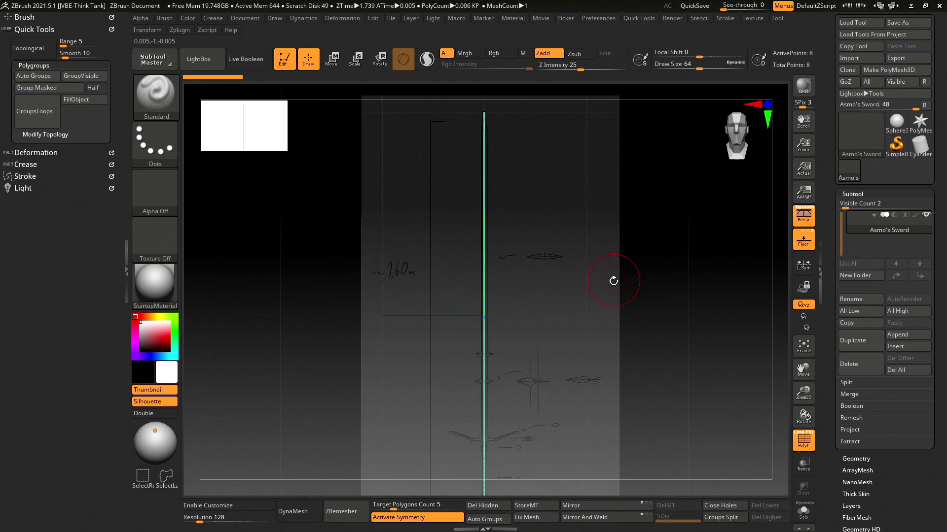
pyautogui.moveTo(600, 266)
pyautogui.keyDown('alt'); pyautogui.mouseDown()
pyautogui.moveTo(580, 271)
pyautogui.moveTo(534, 254)
pyautogui.mouseUp(); pyautogui.keyUp('alt')
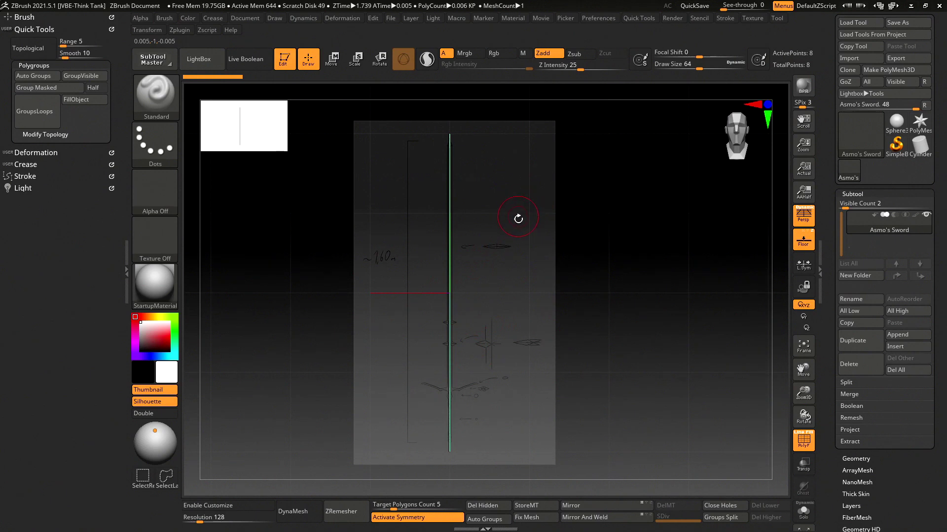
pyautogui.moveTo(517, 218)
pyautogui.mouseDown()
pyautogui.moveTo(541, 201)
pyautogui.moveTo(522, 206)
pyautogui.moveTo(582, 197)
pyautogui.mouseUp()
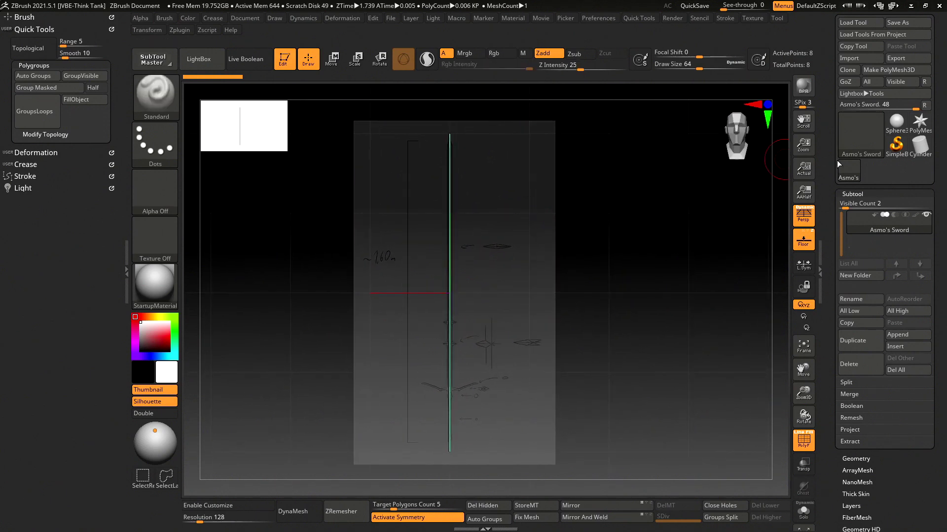
pyautogui.scroll(2, 622, 241)
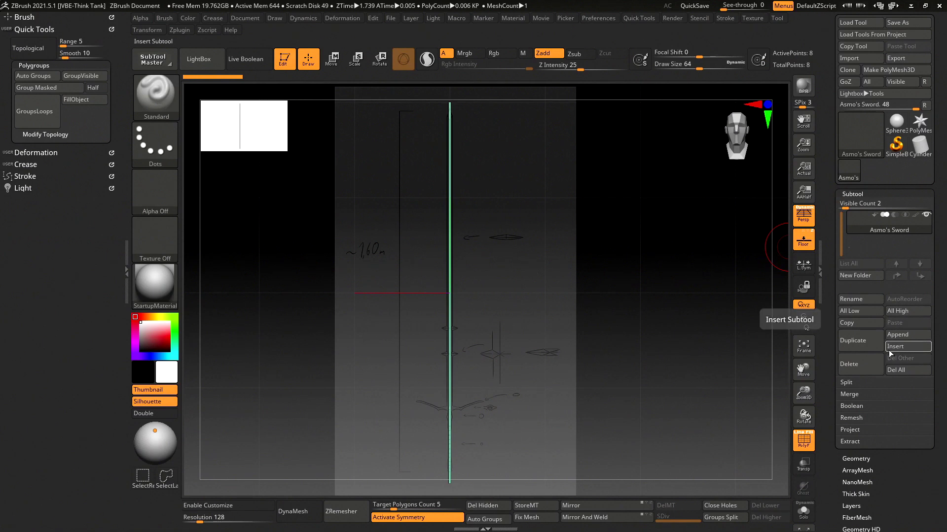
# - Insert a Plane3D subtool, solo it, and hide its PolyF wireframe
pyautogui.click(908, 350)
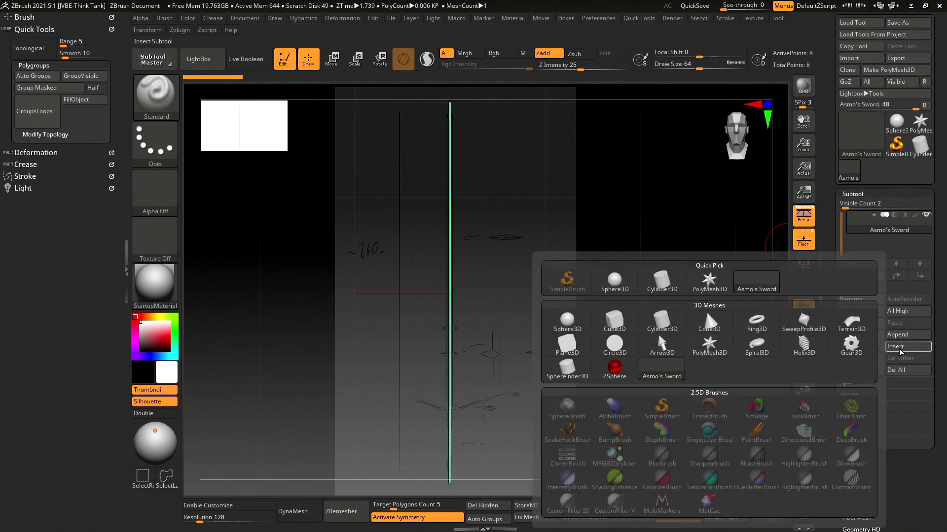
pyautogui.moveTo(566, 345)
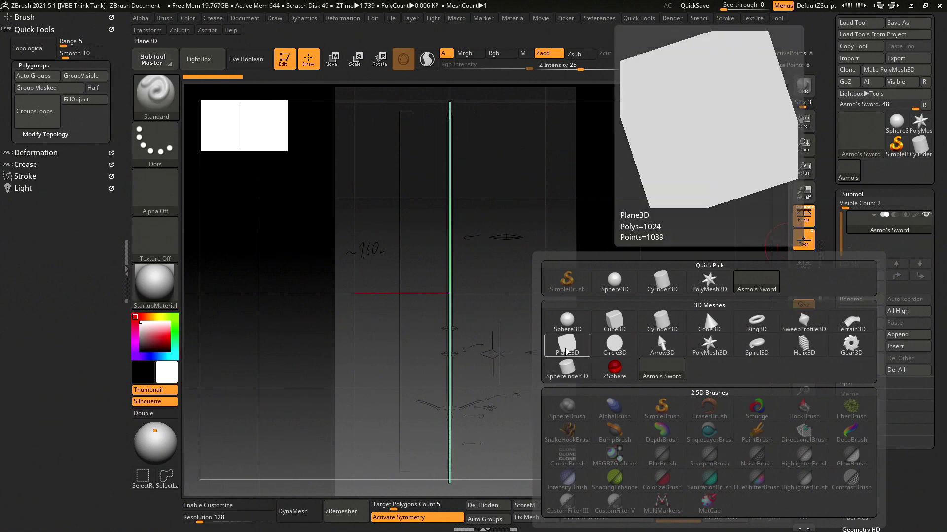
pyautogui.click(566, 351)
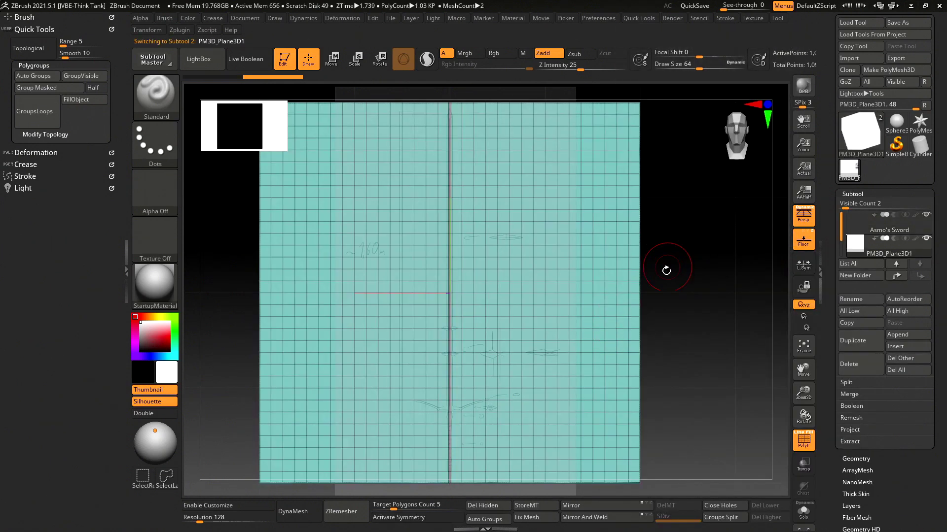
pyautogui.click(803, 513)
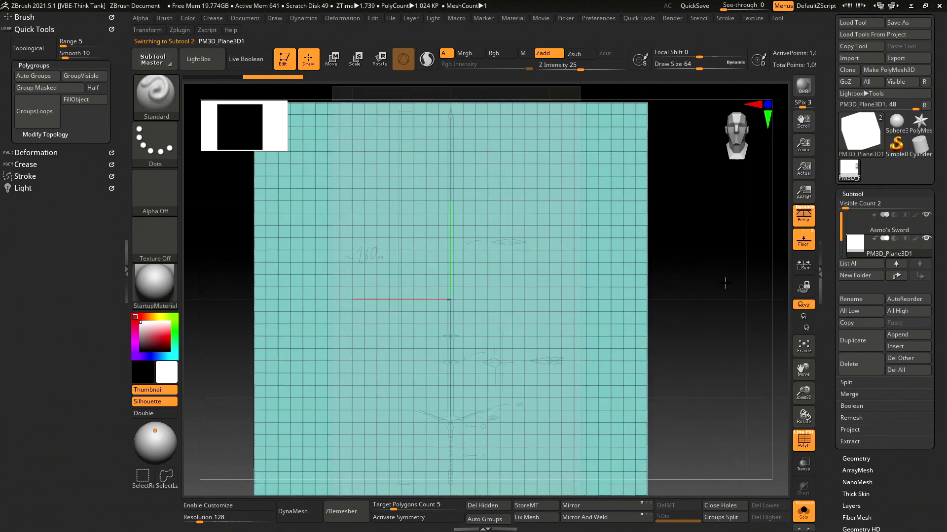
pyautogui.moveTo(724, 281); pyautogui.dragTo(706, 281)
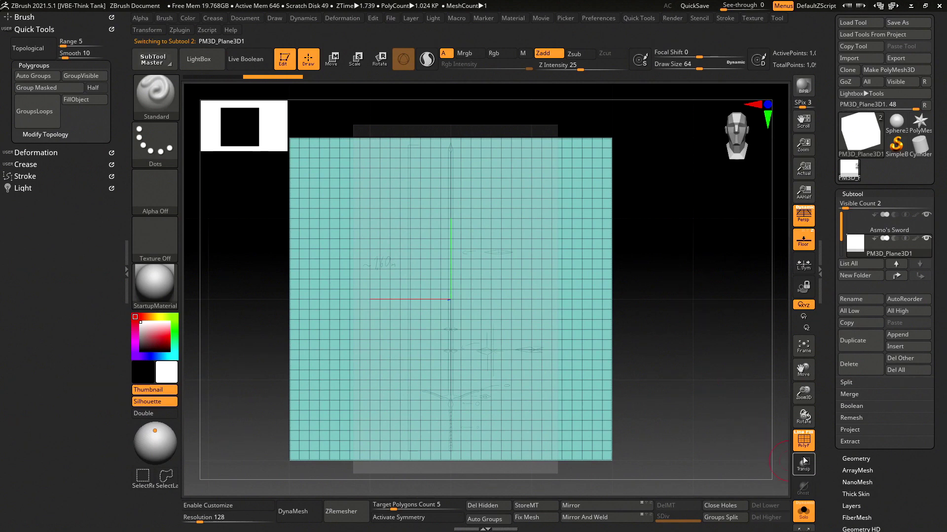
pyautogui.click(803, 441)
pyautogui.moveTo(702, 298)
pyautogui.mouseDown()
pyautogui.moveTo(697, 275)
pyautogui.moveTo(704, 281)
pyautogui.moveTo(602, 281)
pyautogui.mouseUp()
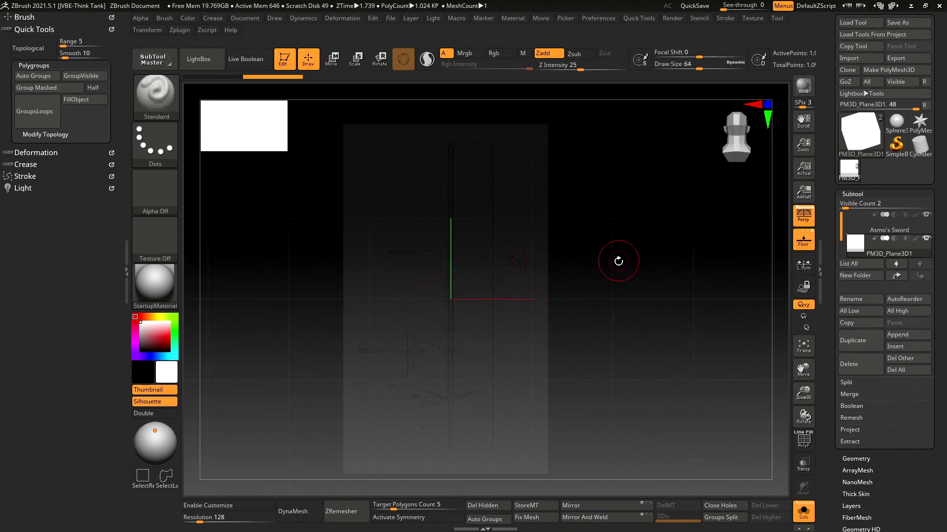
pyautogui.moveTo(825, 493); pyautogui.dragTo(825, 139)
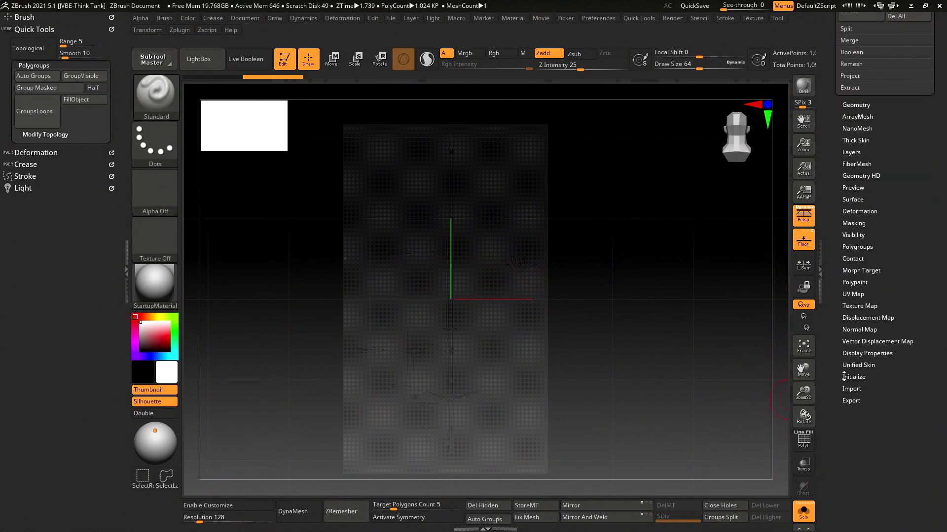
# - Turn on Double display for the plane, rotate to check it, then switch Double off
pyautogui.click(863, 353)
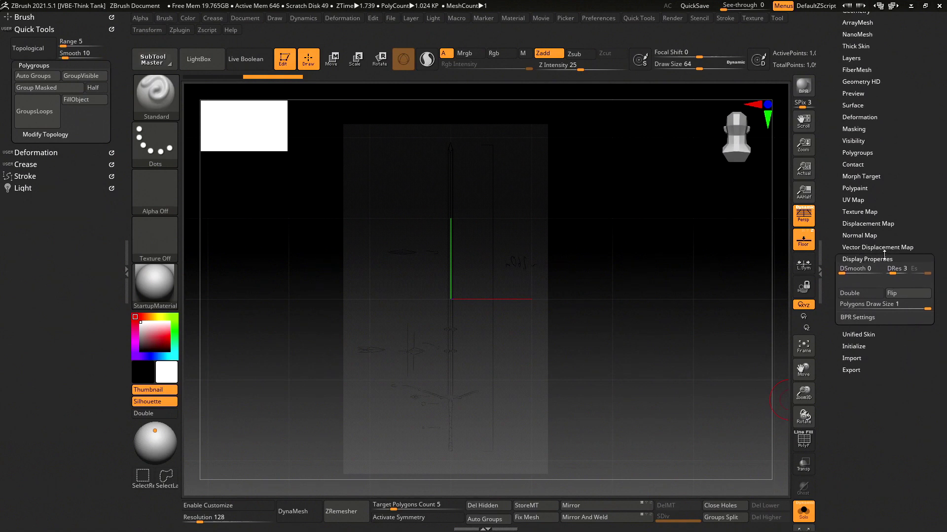
pyautogui.click(852, 293)
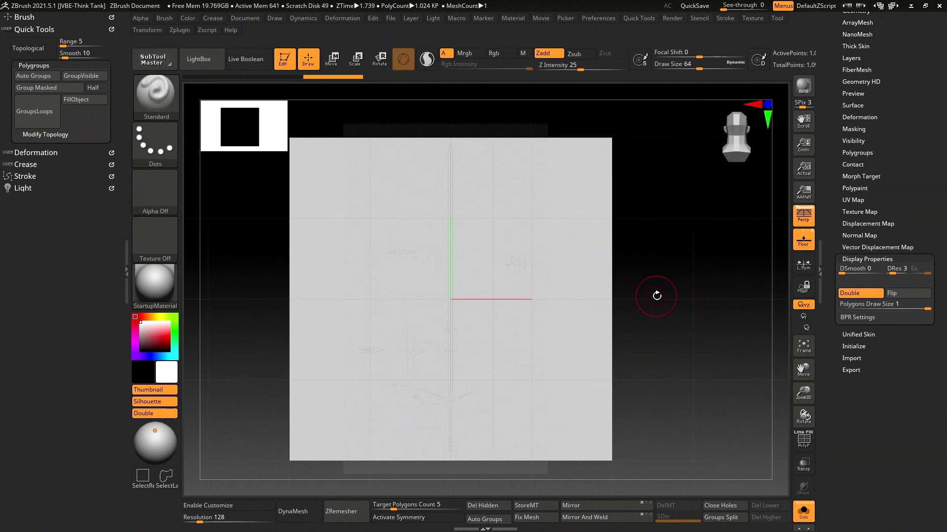
pyautogui.moveTo(653, 293); pyautogui.dragTo(697, 299)
pyautogui.moveTo(611, 295)
pyautogui.mouseDown()
pyautogui.moveTo(667, 300)
pyautogui.moveTo(659, 297)
pyautogui.moveTo(674, 282)
pyautogui.moveTo(748, 283)
pyautogui.moveTo(644, 292)
pyautogui.moveTo(703, 293)
pyautogui.moveTo(738, 251)
pyautogui.moveTo(701, 266)
pyautogui.mouseUp()
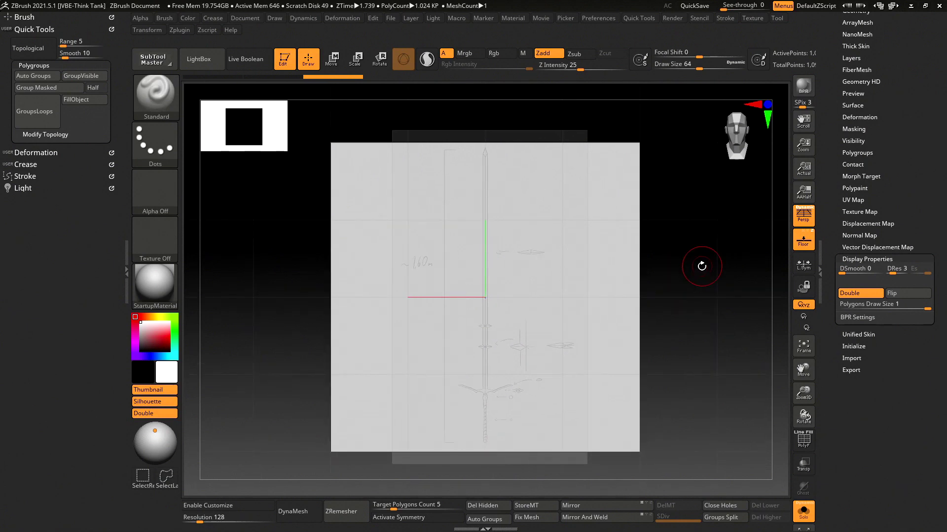
pyautogui.click(856, 291)
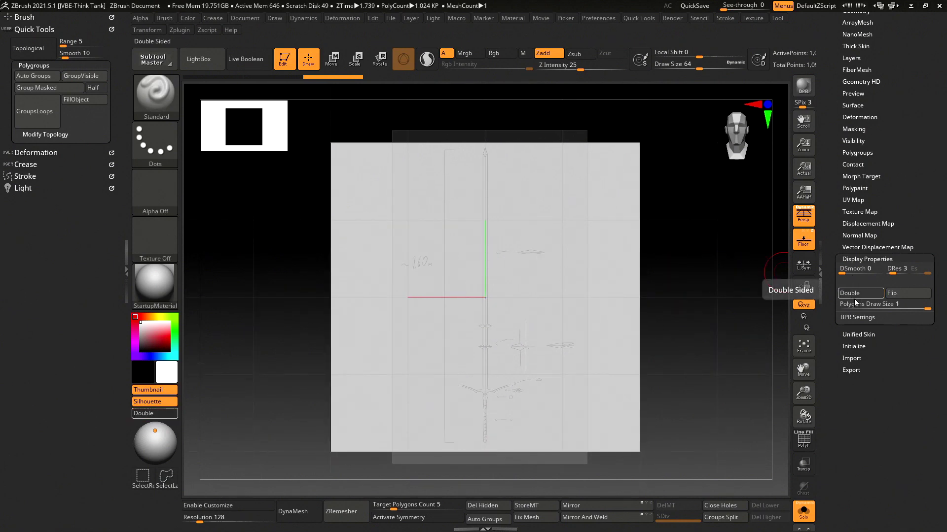
pyautogui.scroll(5, 825, 330)
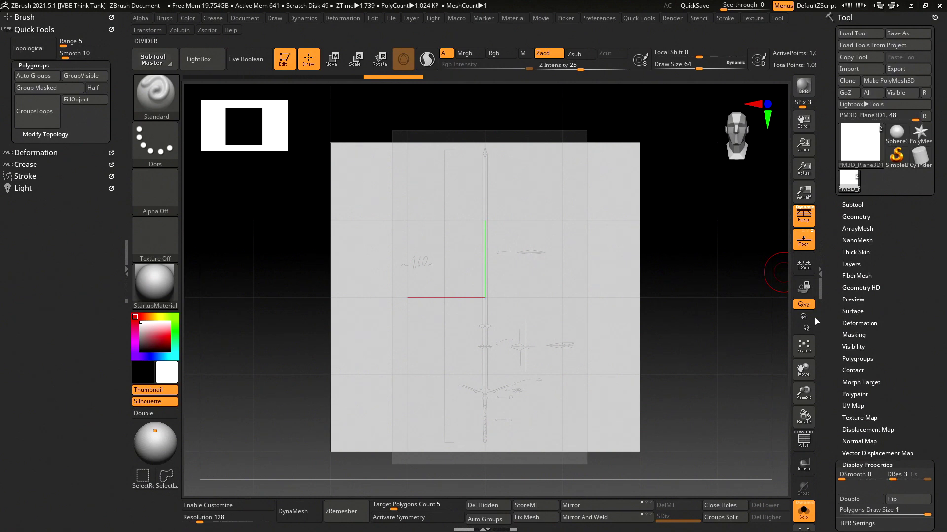
# - Collapse Display Properties, re-enable the PolyF wireframe, and recentre the plane
pyautogui.click(876, 465)
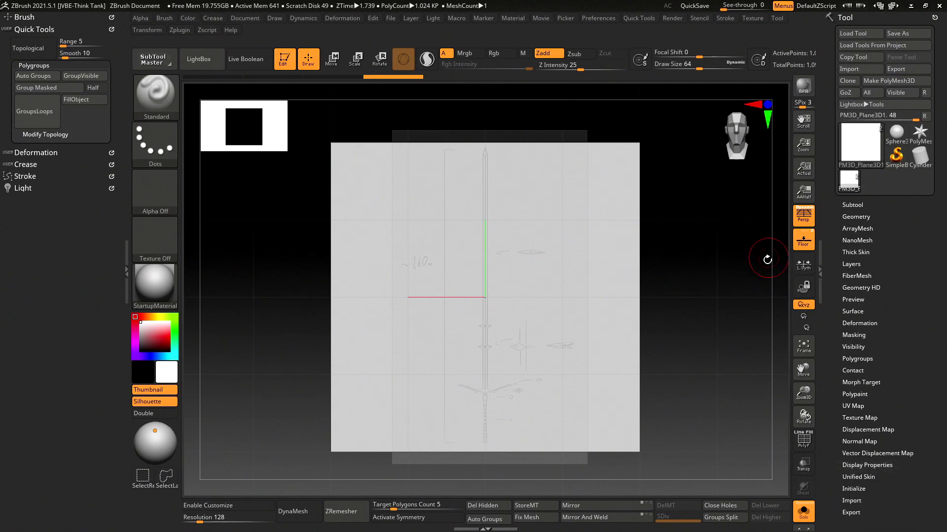
pyautogui.keyDown('alt'); pyautogui.moveTo(719, 264); pyautogui.dragTo(708, 280); pyautogui.keyUp('alt')
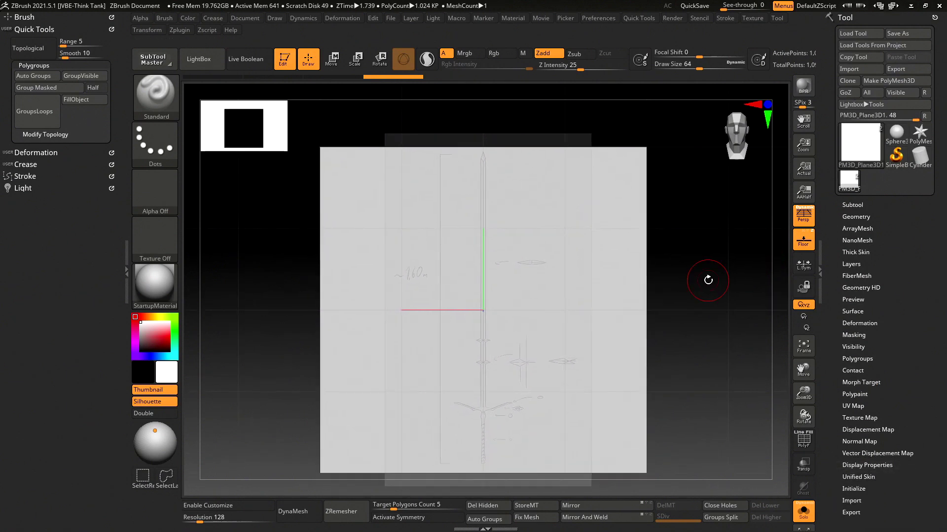
pyautogui.click(807, 446)
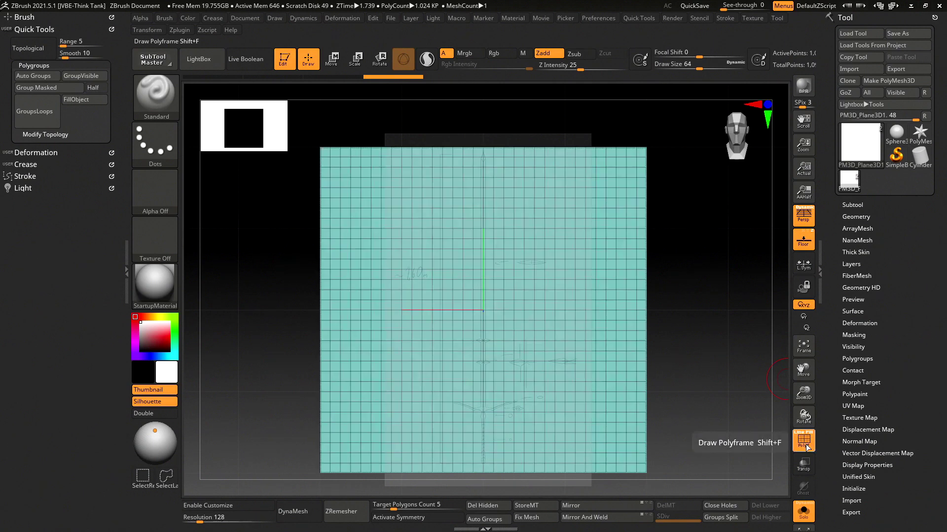
pyautogui.keyDown('shift'); pyautogui.moveTo(724, 387); pyautogui.dragTo(710, 398); pyautogui.keyUp('shift')
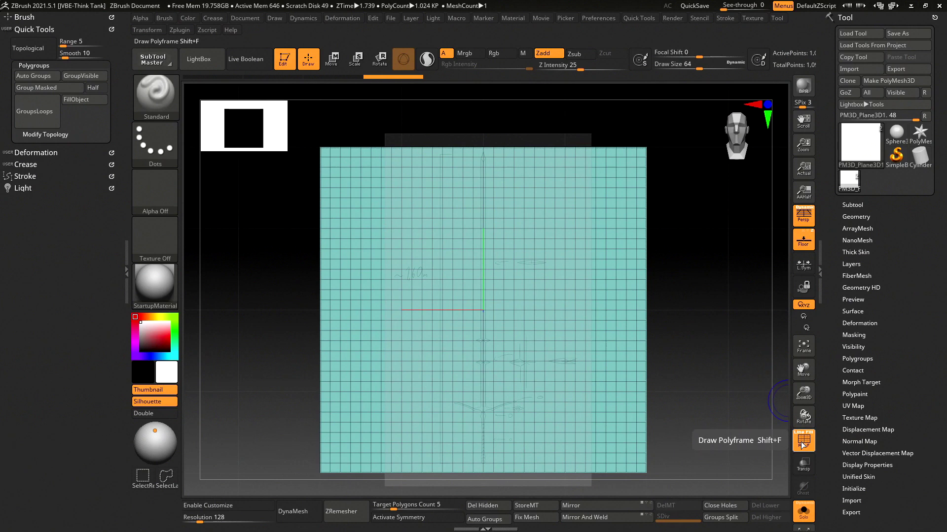
pyautogui.keyDown('ctrl'); pyautogui.moveTo(698, 281); pyautogui.dragTo(770, 290, button='right'); pyautogui.keyUp('ctrl')
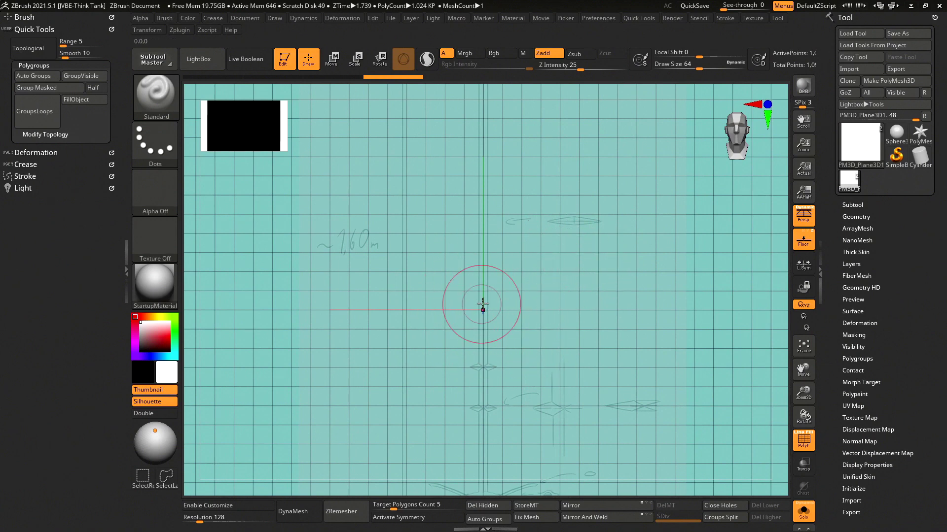
pyautogui.keyDown('ctrl'); pyautogui.moveTo(755, 323); pyautogui.dragTo(670, 323, button='right'); pyautogui.keyUp('ctrl')
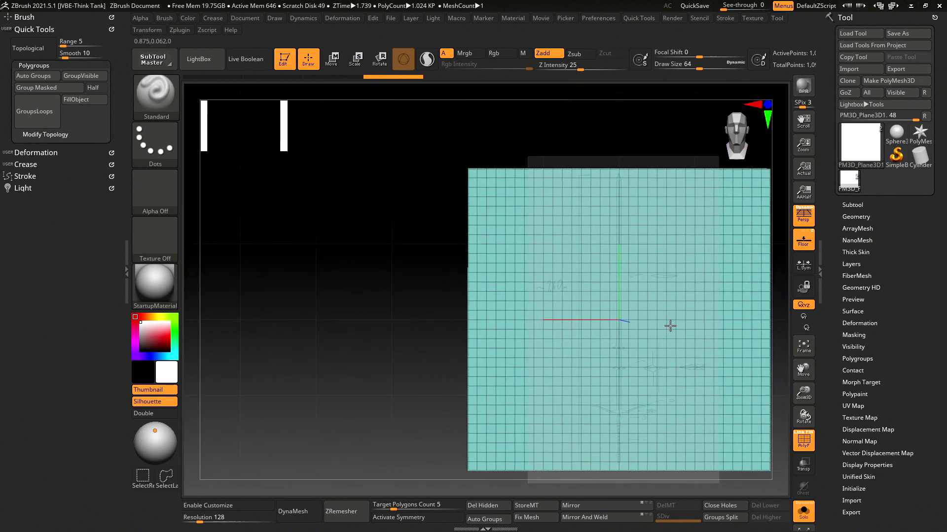
pyautogui.keyDown('alt'); pyautogui.moveTo(752, 298); pyautogui.dragTo(632, 304, button='right'); pyautogui.keyUp('alt')
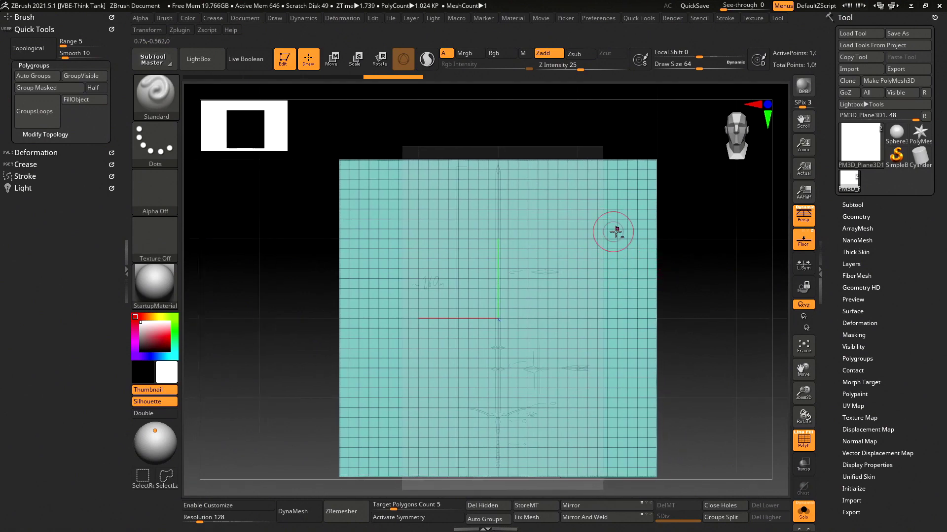
# - Zoom and pan until the whole plane fills the canvas, then bring up the brush palette
pyautogui.keyDown('alt'); pyautogui.moveTo(672, 262); pyautogui.dragTo(649, 242, button='right'); pyautogui.keyUp('alt')
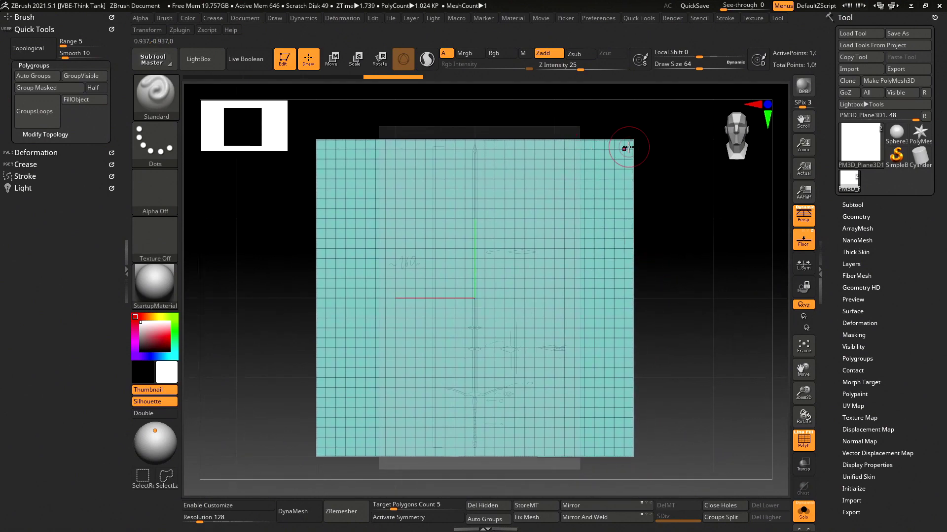
pyautogui.moveTo(625, 148); pyautogui.dragTo(657, 152, button='right')
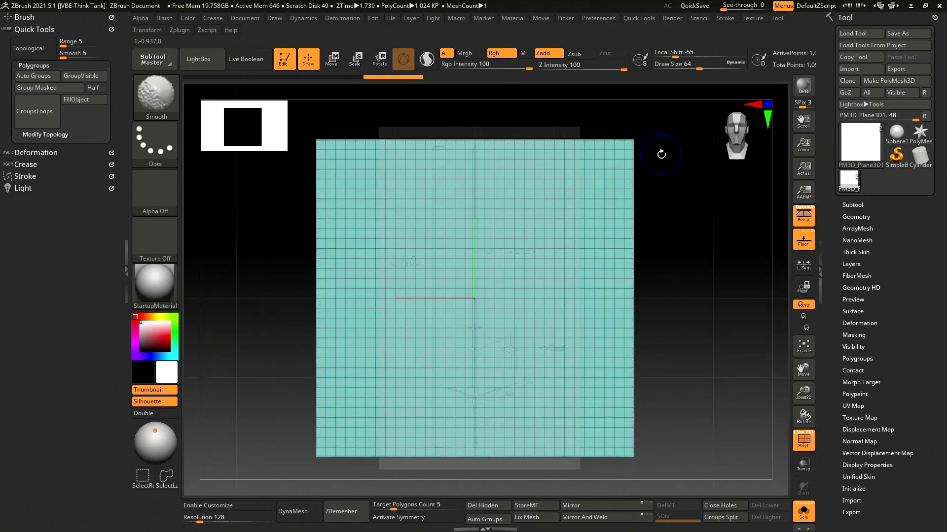
pyautogui.keyDown('ctrl'); pyautogui.moveTo(524, 146); pyautogui.dragTo(643, 147, button='right'); pyautogui.keyUp('ctrl')
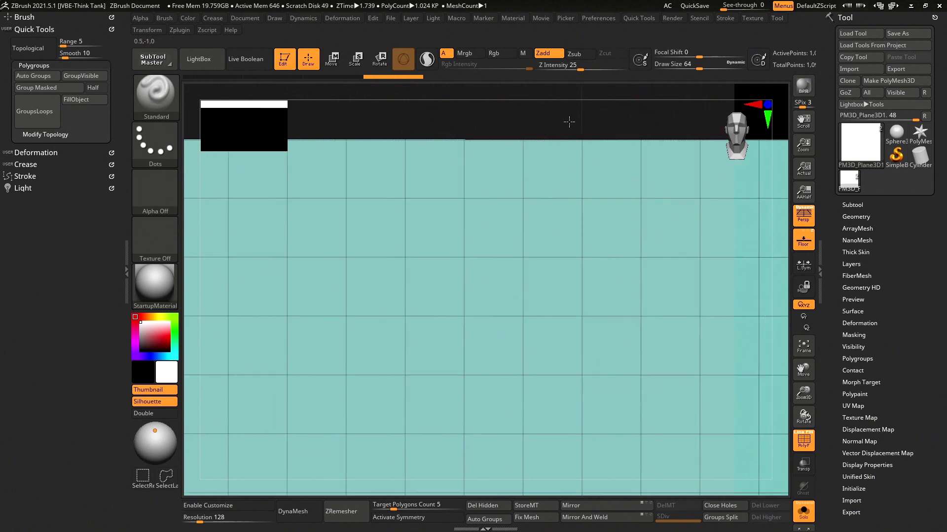
pyautogui.keyDown('ctrl'); pyautogui.moveTo(591, 110); pyautogui.dragTo(628, 121, button='right'); pyautogui.keyUp('ctrl')
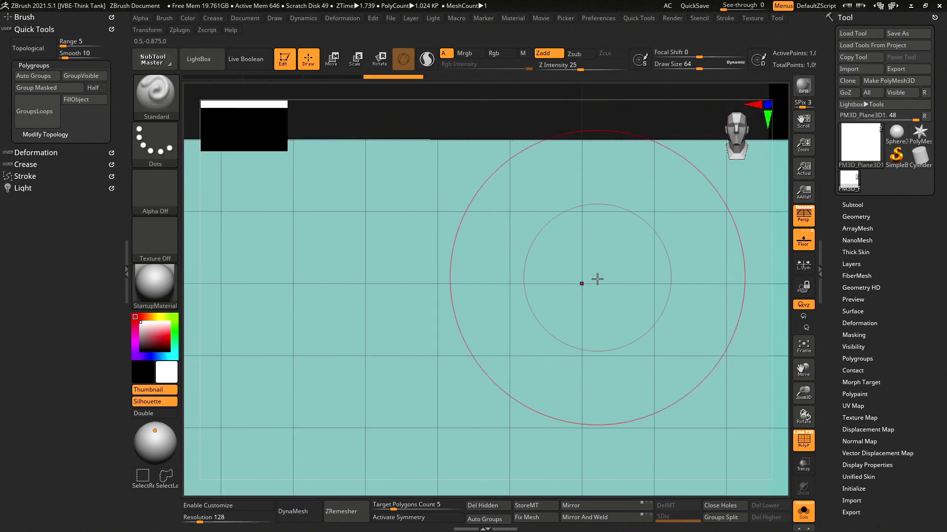
pyautogui.moveTo(596, 279)
pyautogui.keyDown('ctrl'); pyautogui.mouseDown(button='right')
pyautogui.moveTo(556, 419)
pyautogui.moveTo(602, 152)
pyautogui.mouseUp(button='right'); pyautogui.keyUp('ctrl')
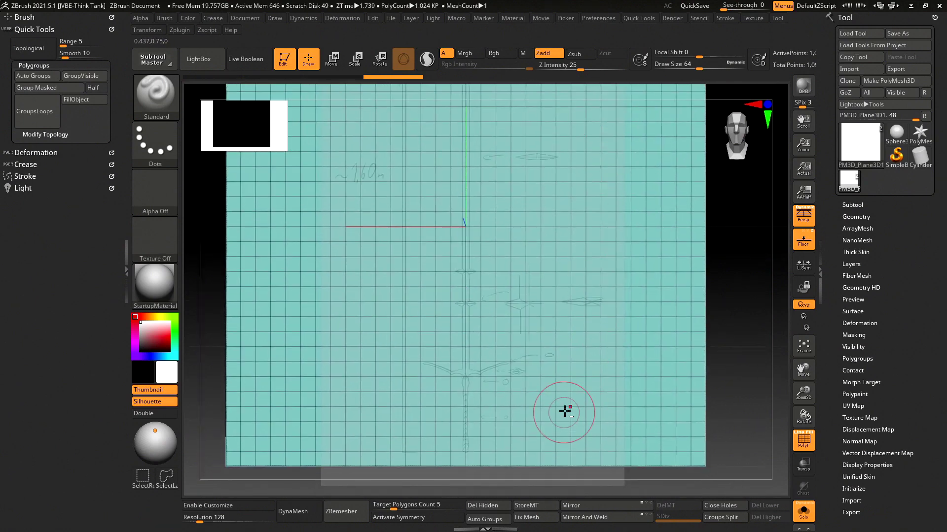
pyautogui.keyDown('alt'); pyautogui.moveTo(557, 374); pyautogui.dragTo(543, 426, button='right'); pyautogui.keyUp('alt')
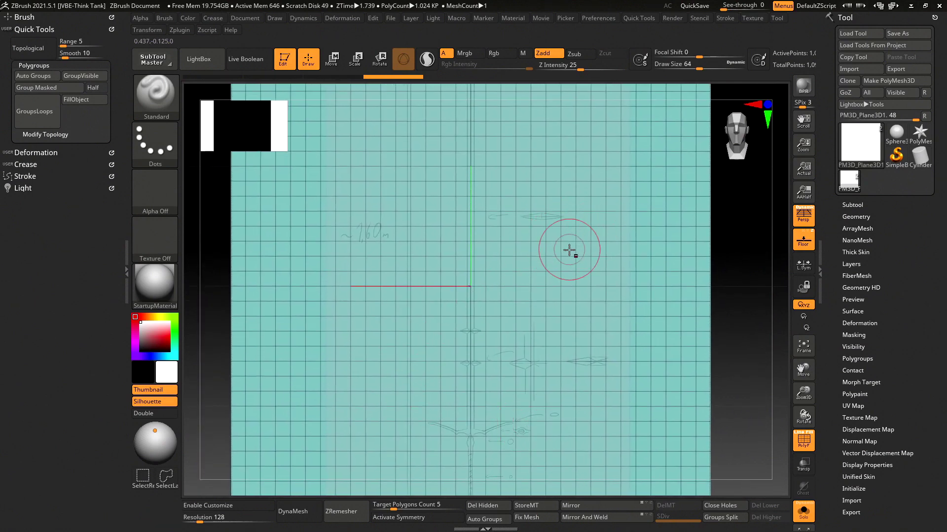
pyautogui.scroll(-2, 567, 244)
pyautogui.scroll(-2, 569, 239)
pyautogui.moveTo(571, 236)
pyautogui.keyDown('alt'); pyautogui.mouseDown(button='right')
pyautogui.moveTo(538, 256)
pyautogui.moveTo(556, 266)
pyautogui.mouseUp(button='right'); pyautogui.keyUp('alt')
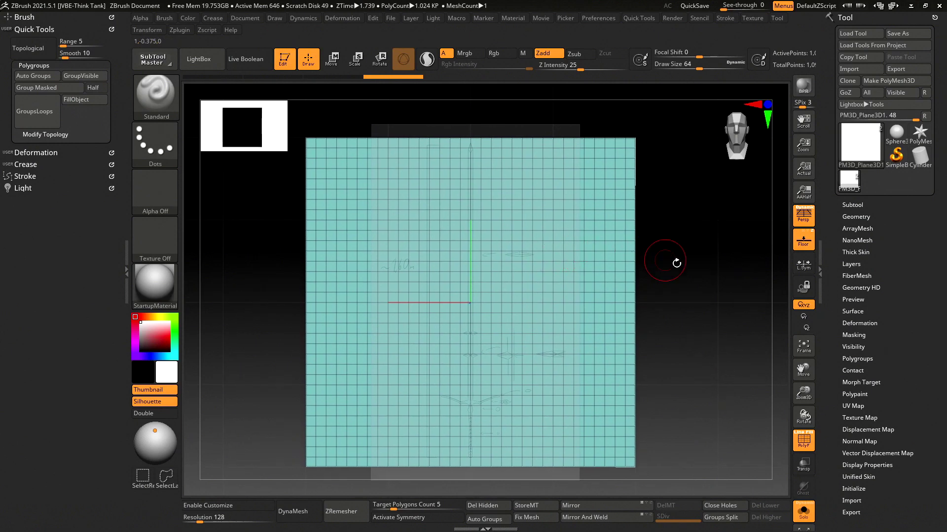
pyautogui.moveTo(696, 258)
pyautogui.keyDown('alt'); pyautogui.mouseDown(button='right')
pyautogui.moveTo(715, 265)
pyautogui.moveTo(695, 274)
pyautogui.moveTo(716, 265)
pyautogui.moveTo(679, 262)
pyautogui.moveTo(698, 266)
pyautogui.moveTo(699, 256)
pyautogui.mouseUp(button='right'); pyautogui.keyUp('alt')
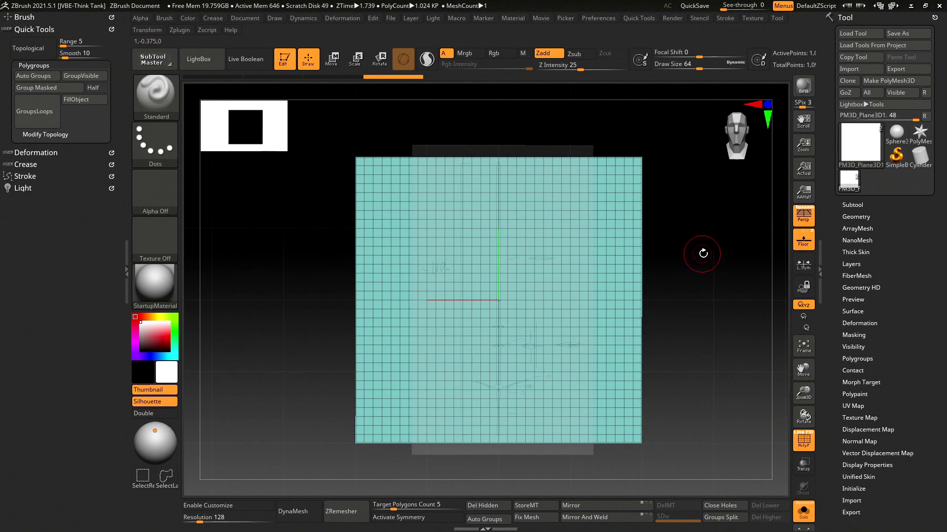
pyautogui.press('b')
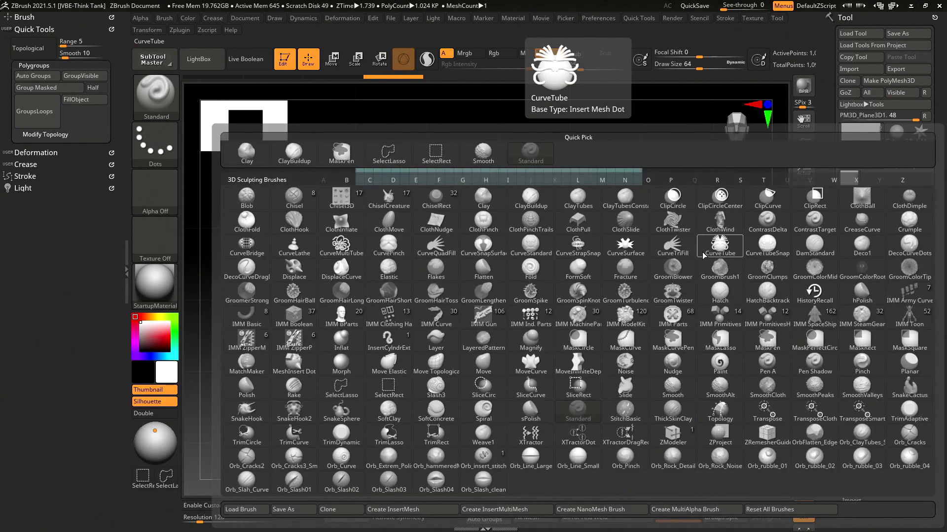
# - Pick SelectLasso from the S brushes as the selection brush and dismiss its note
pyautogui.press('s')
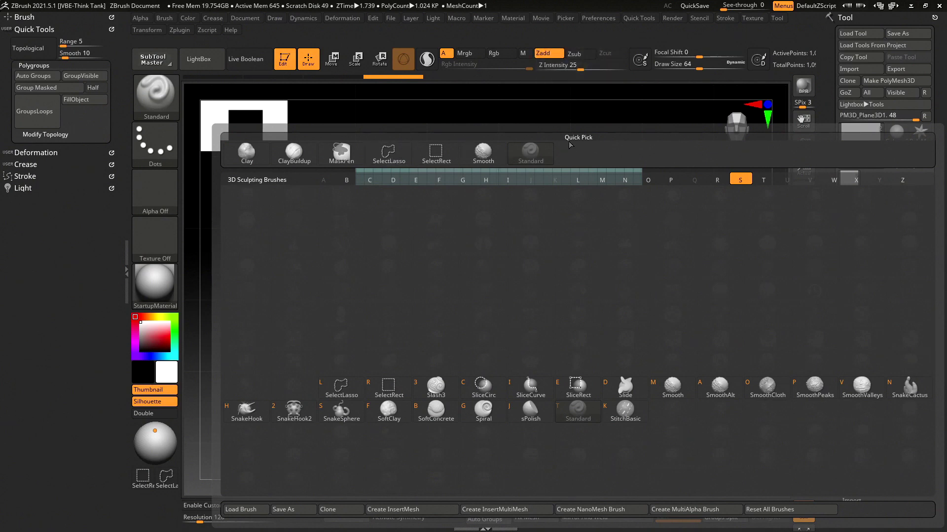
pyautogui.click(344, 393)
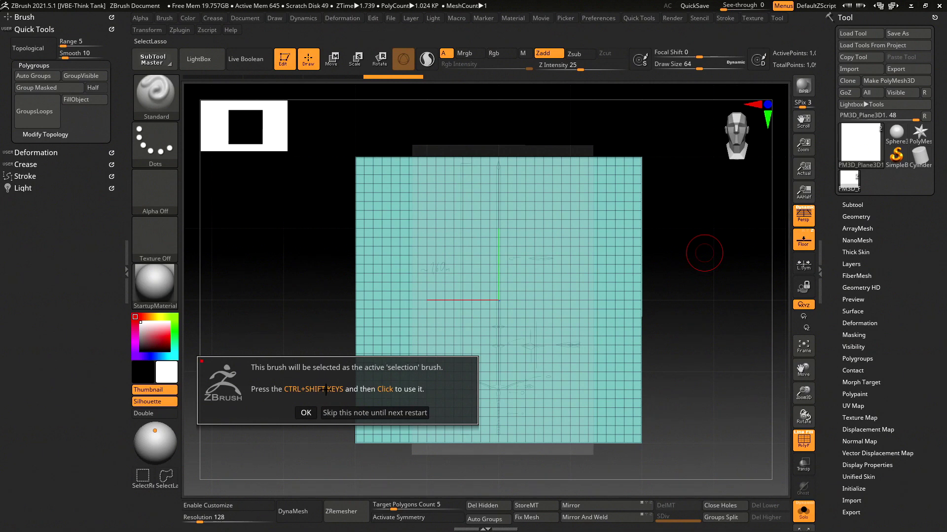
pyautogui.click(305, 413)
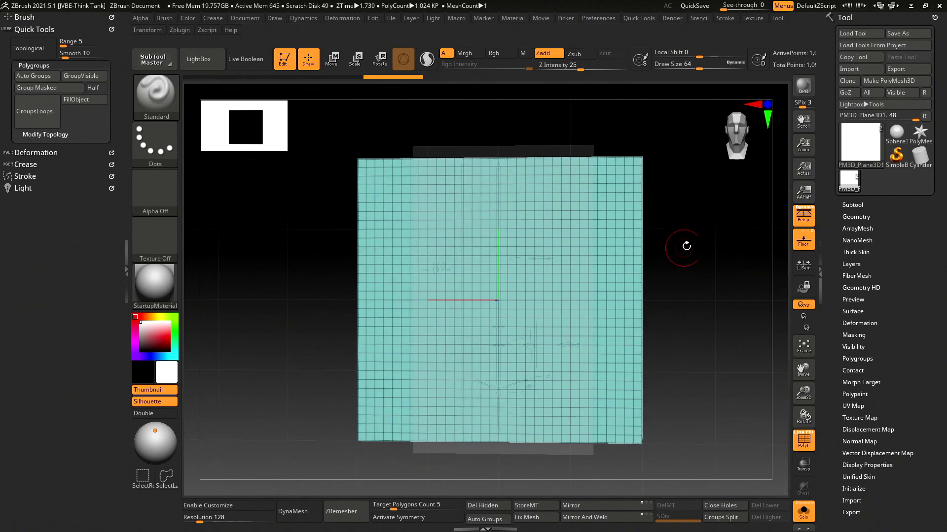
# - Turn on X symmetry and switch off perspective for the plane
pyautogui.moveTo(714, 234)
pyautogui.keyDown('alt'); pyautogui.mouseDown()
pyautogui.moveTo(678, 231)
pyautogui.moveTo(693, 243)
pyautogui.mouseUp(); pyautogui.keyUp('alt')
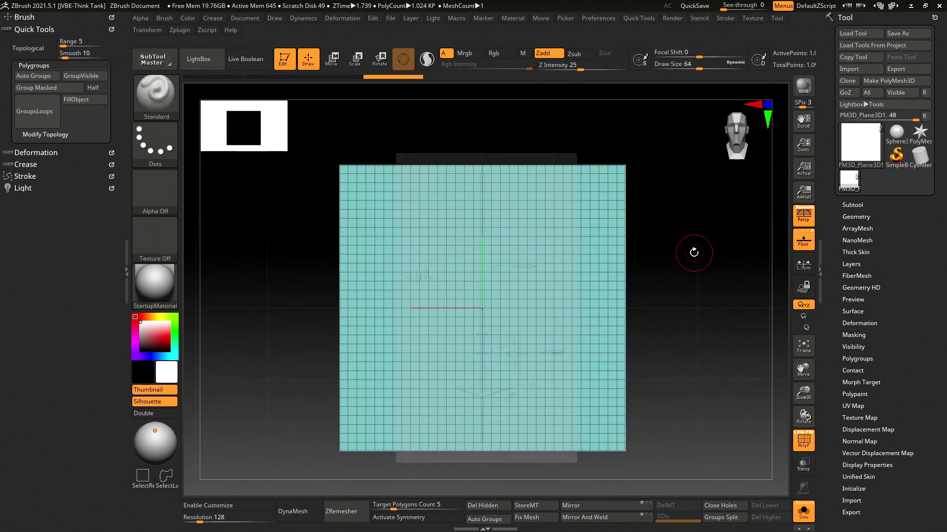
pyautogui.press('x')
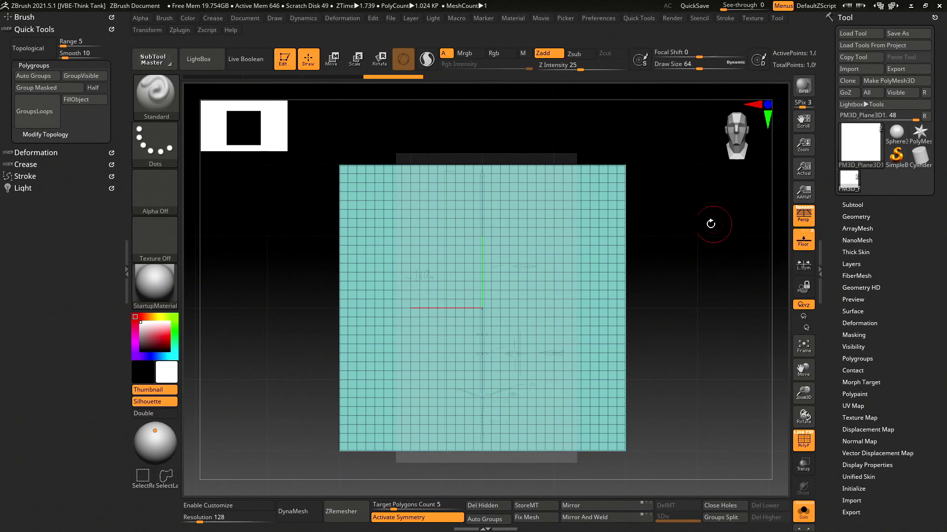
pyautogui.click(802, 219)
pyautogui.moveTo(689, 272)
pyautogui.mouseDown()
pyautogui.moveTo(644, 243)
pyautogui.moveTo(699, 243)
pyautogui.moveTo(719, 215)
pyautogui.mouseUp()
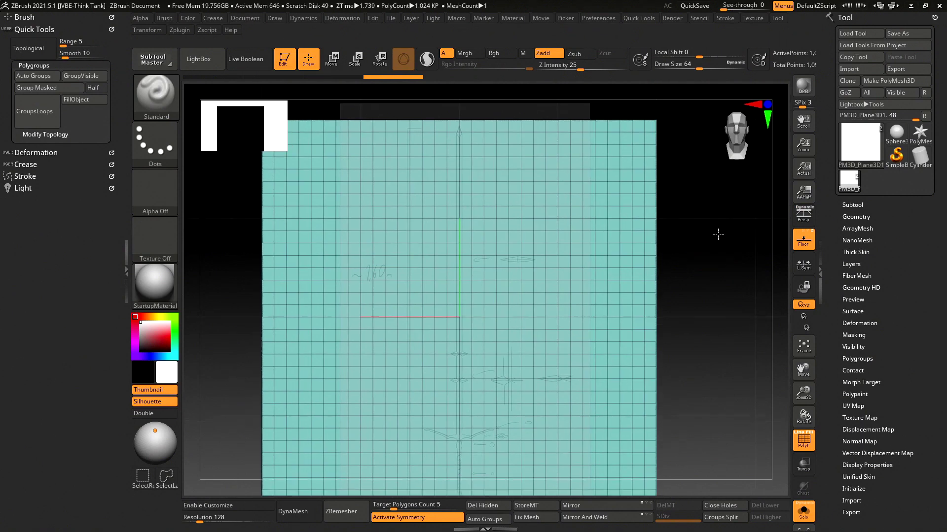
pyautogui.keyDown('alt'); pyautogui.moveTo(727, 164); pyautogui.dragTo(709, 236); pyautogui.keyUp('alt')
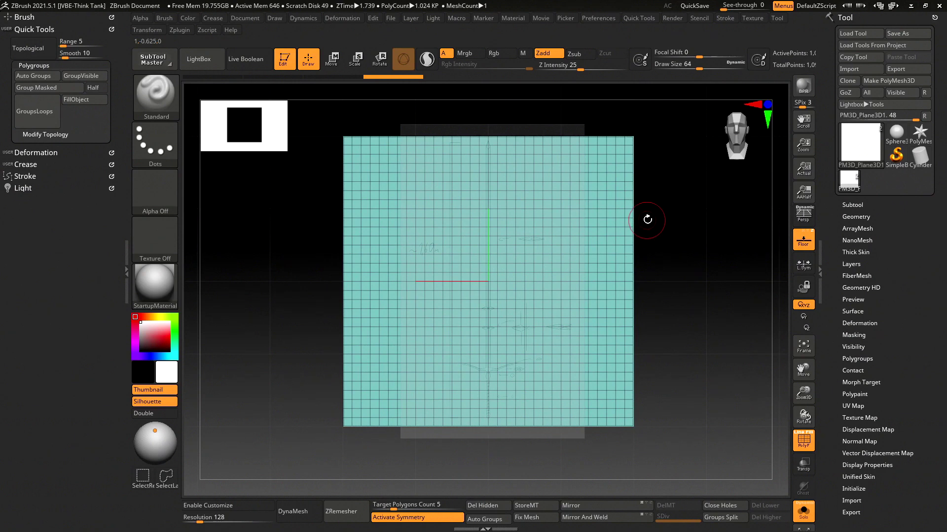
# - Lasso-hide polygons from both sides, leaving a narrow vertical strip along the blade centre
pyautogui.press('ctrl')
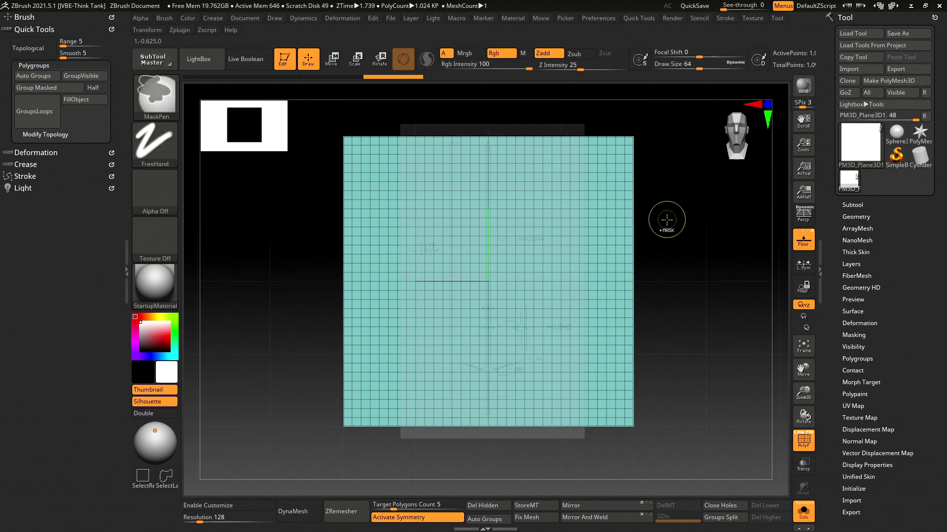
pyautogui.hotkey('ctrl', 'shift')
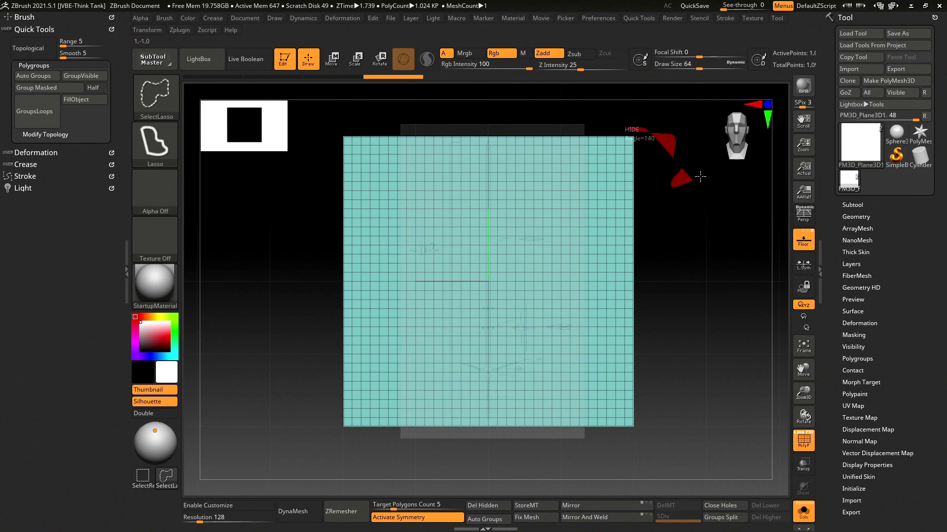
pyautogui.moveTo(675, 144)
pyautogui.keyDown('ctrl'); pyautogui.keyDown('shift'); pyautogui.mouseDown()
pyautogui.moveTo(705, 180)
pyautogui.moveTo(740, 276)
pyautogui.mouseUp(); pyautogui.keyUp('shift'); pyautogui.keyUp('ctrl')
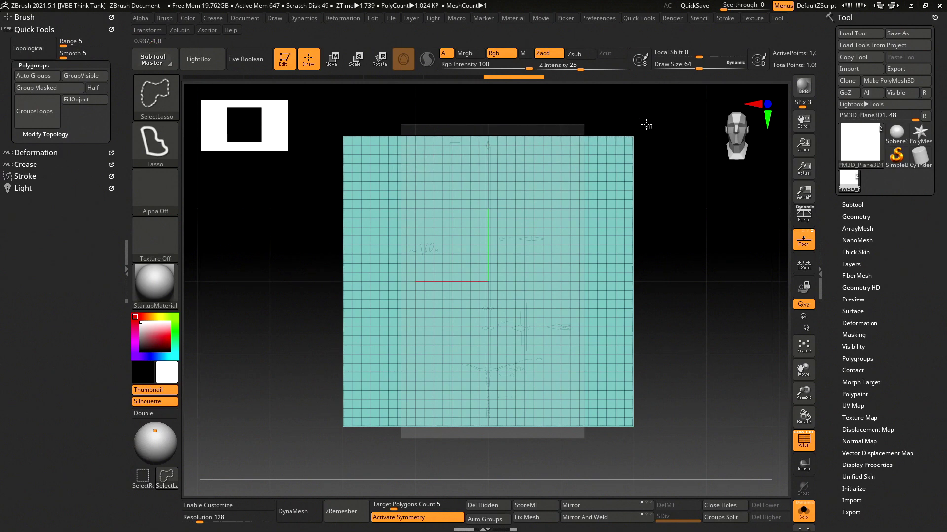
pyautogui.keyDown('ctrl'); pyautogui.keyDown('shift'); pyautogui.moveTo(540, 122); pyautogui.dragTo(656, 293); pyautogui.keyUp('shift'); pyautogui.keyUp('ctrl')
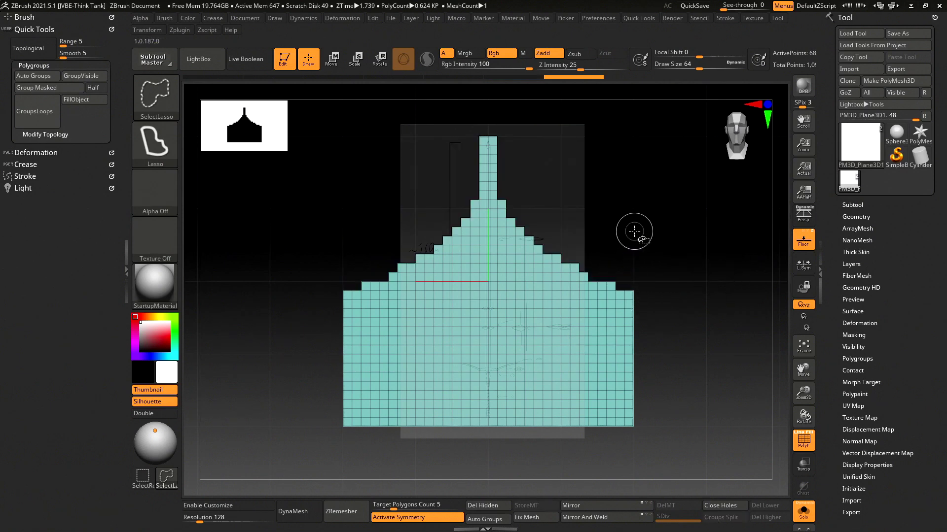
pyautogui.moveTo(630, 230)
pyautogui.keyDown('ctrl'); pyautogui.keyDown('shift'); pyautogui.mouseDown()
pyautogui.moveTo(533, 303)
pyautogui.moveTo(520, 451)
pyautogui.mouseUp(); pyautogui.keyUp('shift'); pyautogui.keyUp('ctrl')
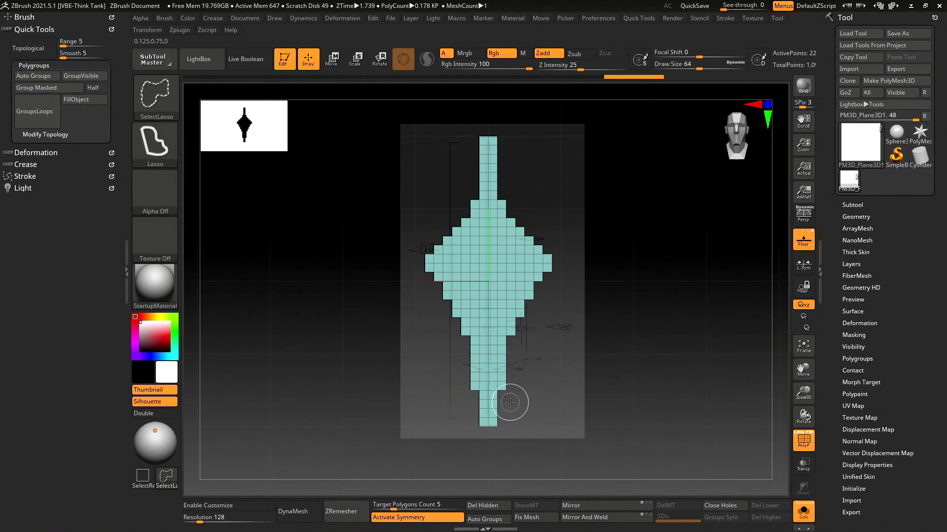
pyautogui.moveTo(507, 319); pyautogui.dragTo(537, 230)
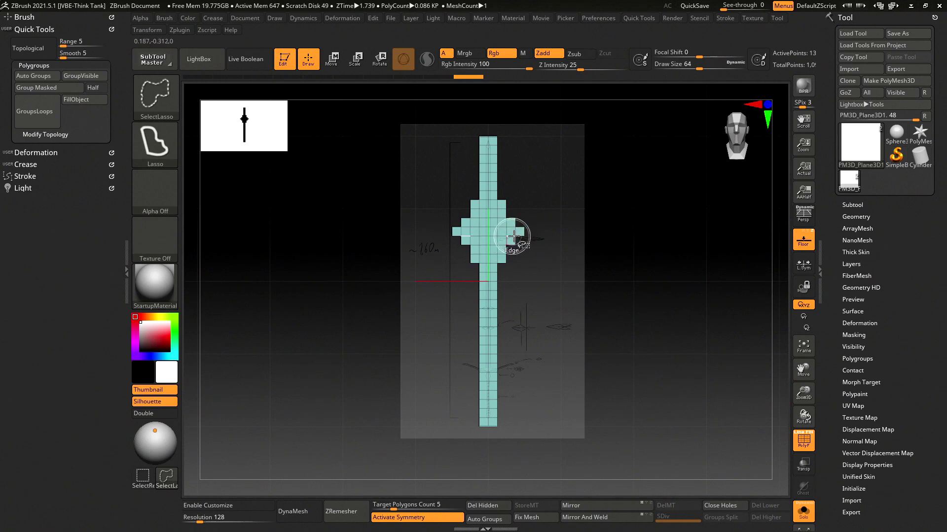
pyautogui.click(506, 212)
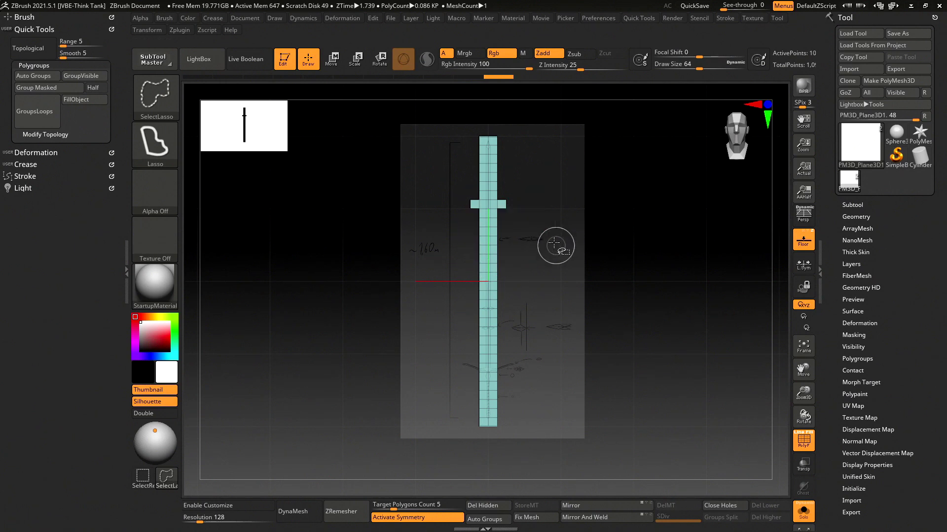
pyautogui.click(504, 203)
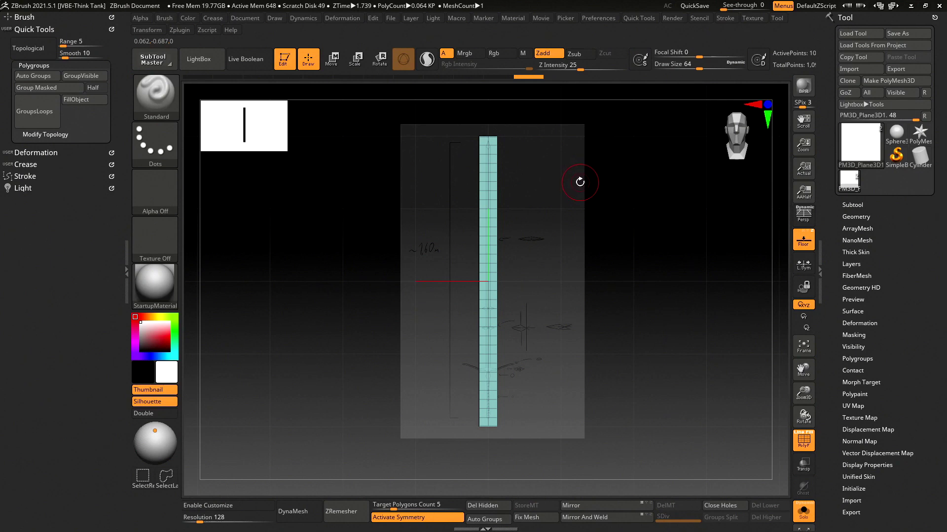
pyautogui.moveTo(587, 190)
pyautogui.mouseDown()
pyautogui.moveTo(501, 192)
pyautogui.moveTo(502, 140)
pyautogui.mouseUp()
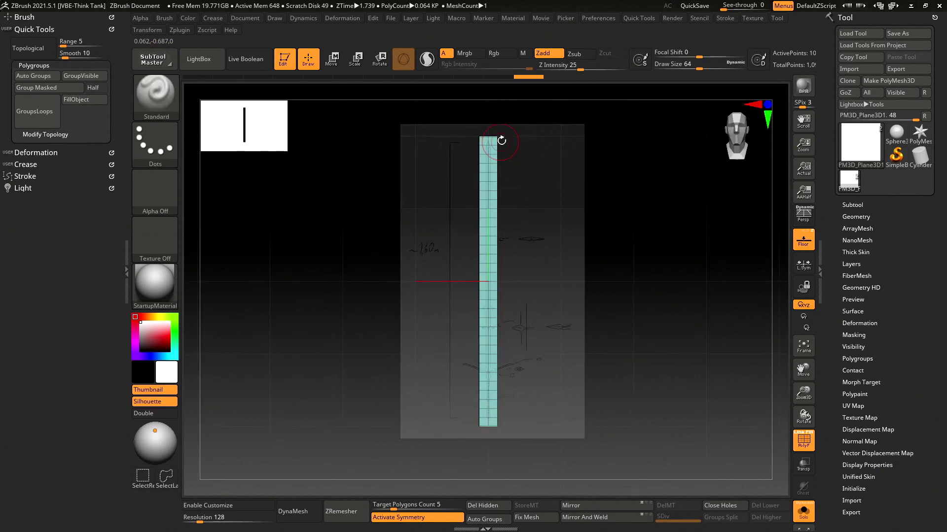
pyautogui.moveTo(581, 209)
pyautogui.mouseDown()
pyautogui.moveTo(598, 203)
pyautogui.moveTo(522, 201)
pyautogui.moveTo(546, 200)
pyautogui.mouseUp()
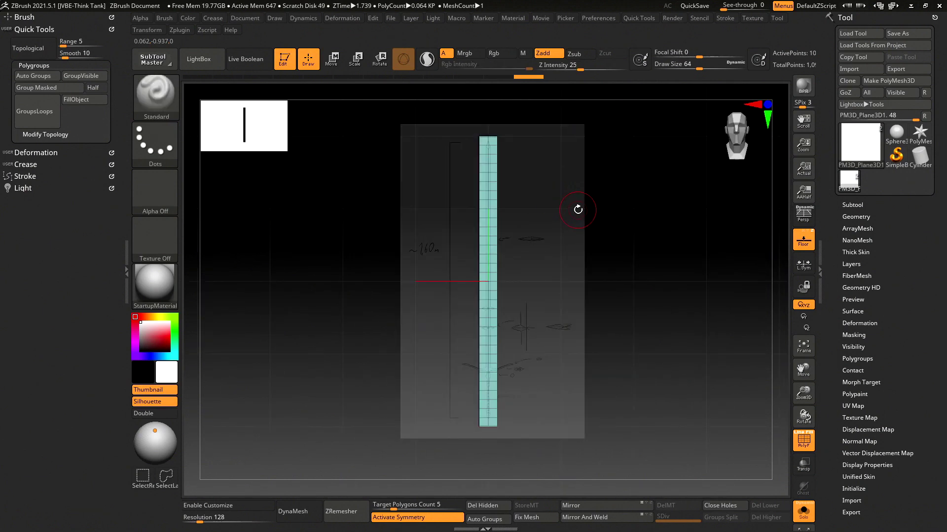
pyautogui.moveTo(627, 193)
pyautogui.keyDown('alt'); pyautogui.mouseDown()
pyautogui.moveTo(545, 228)
pyautogui.moveTo(578, 212)
pyautogui.mouseUp(); pyautogui.keyUp('alt')
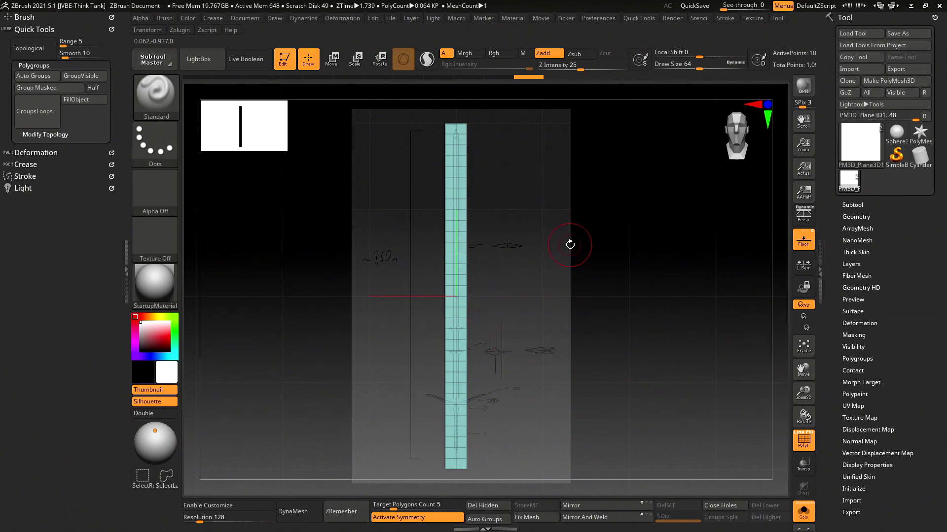
pyautogui.moveTo(602, 245)
pyautogui.keyDown('alt'); pyautogui.mouseDown()
pyautogui.moveTo(541, 232)
pyautogui.moveTo(579, 210)
pyautogui.mouseUp(); pyautogui.keyUp('alt')
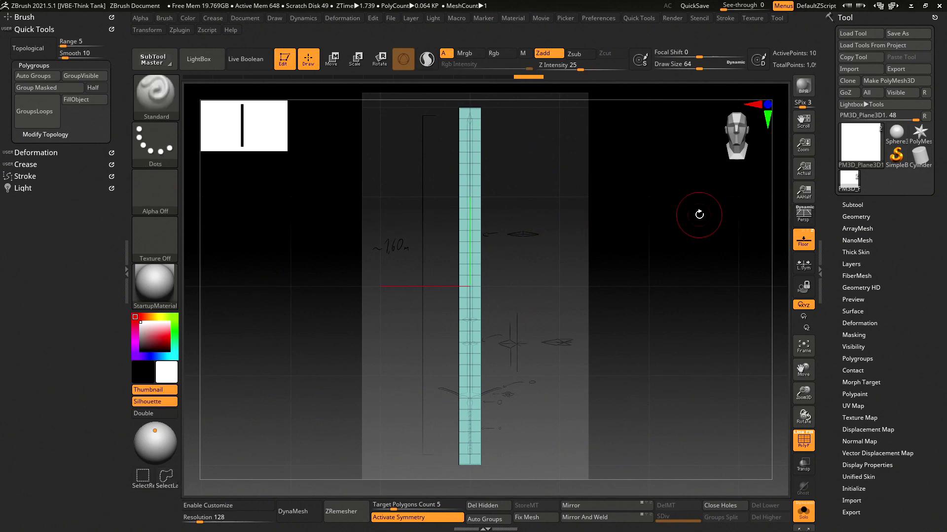
pyautogui.hotkey('ctrl', 'shift')
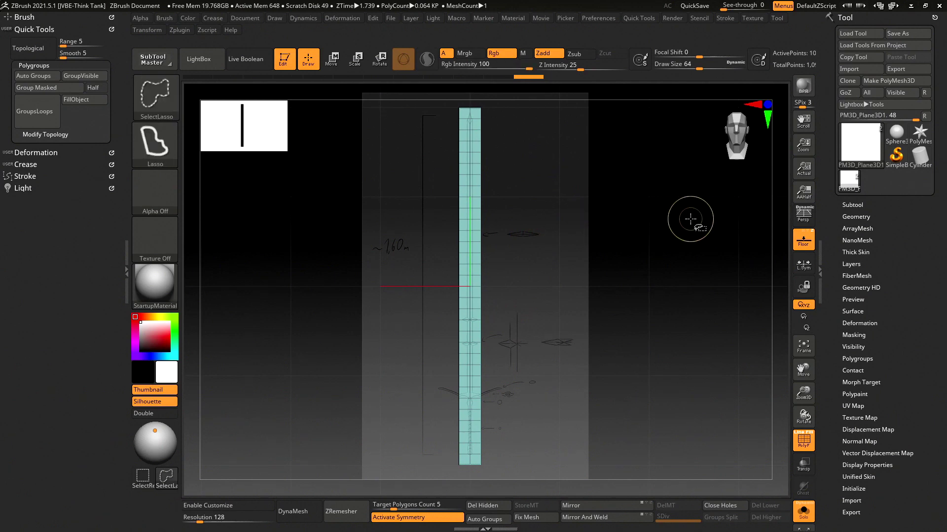
pyautogui.keyDown('ctrl'); pyautogui.keyDown('shift'); pyautogui.click(700, 220); pyautogui.keyUp('shift'); pyautogui.keyUp('ctrl')
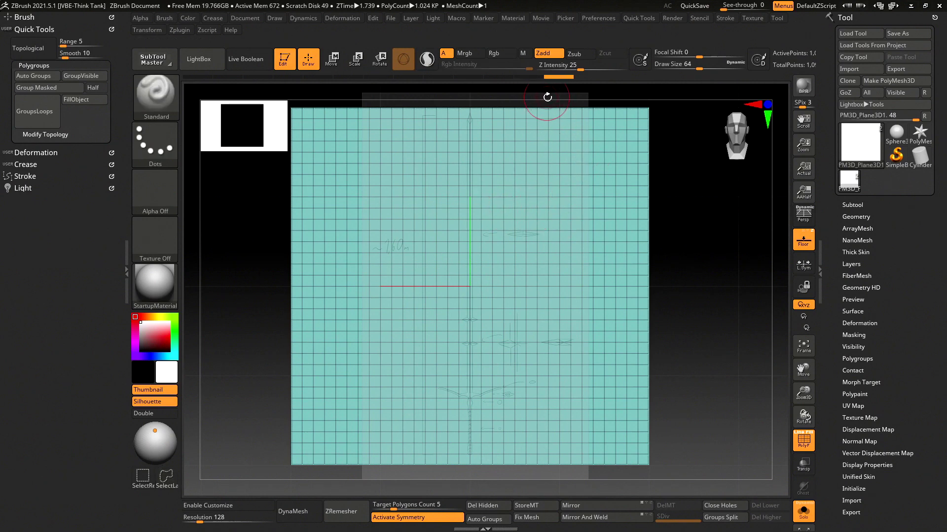
pyautogui.hotkey('ctrl', 'z')
pyautogui.hotkey('ctrl', 'z')
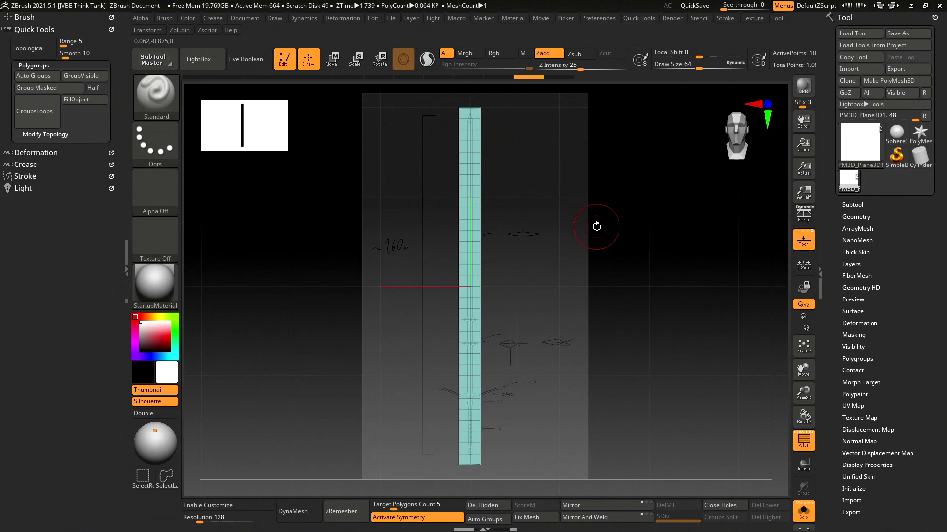
pyautogui.keyDown('alt'); pyautogui.moveTo(597, 226); pyautogui.dragTo(594, 208); pyautogui.keyUp('alt')
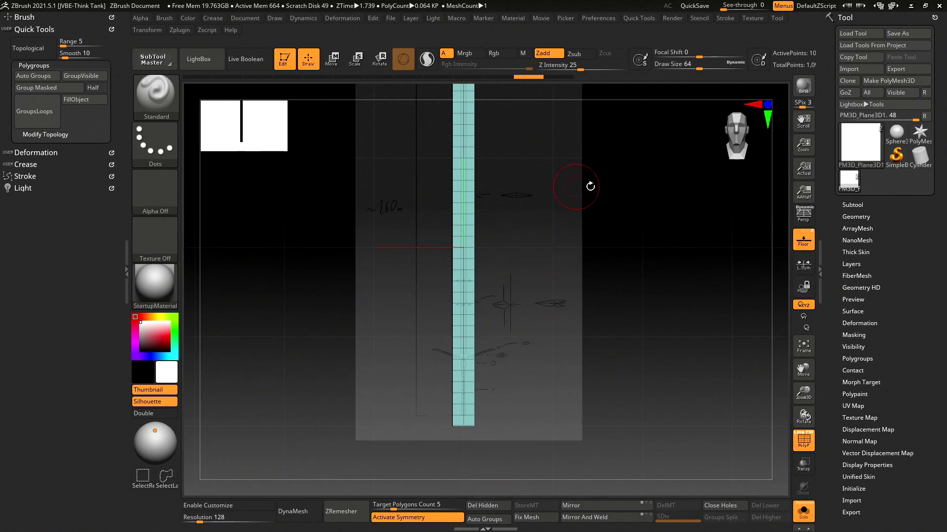
# - Browse the Tool palette, expanding and collapsing Geometry and reaching the Subtool options
pyautogui.click(856, 217)
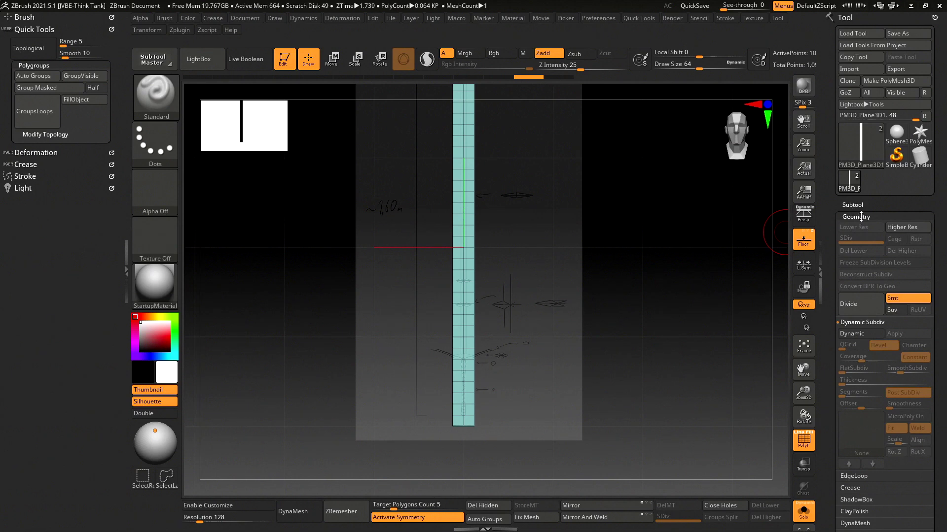
pyautogui.click(861, 217)
pyautogui.scroll(-2, 831, 201)
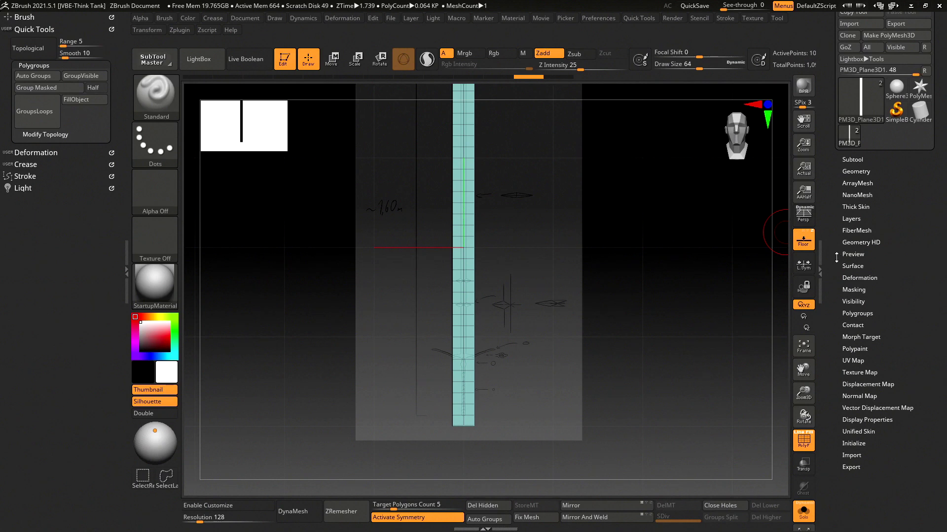
pyautogui.moveTo(836, 257); pyautogui.dragTo(873, 231)
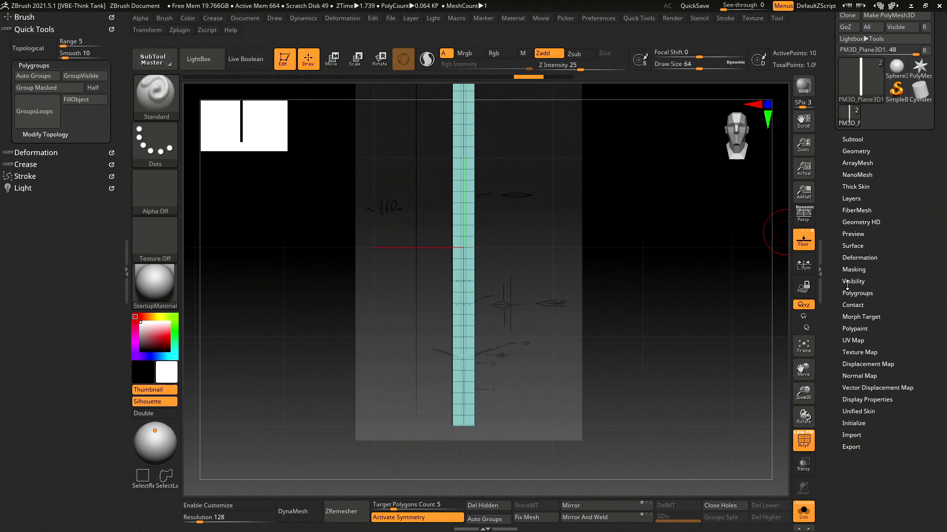
pyautogui.moveTo(831, 227); pyautogui.dragTo(833, 207)
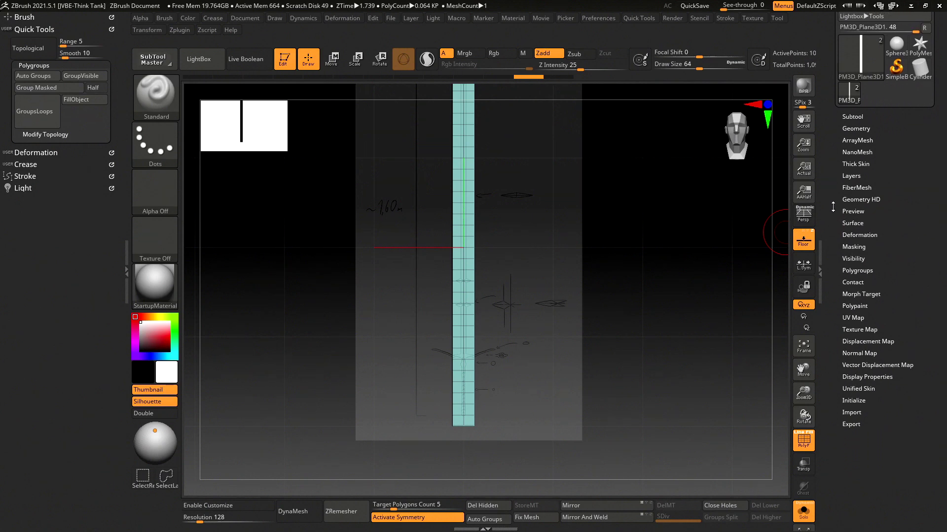
pyautogui.moveTo(839, 265); pyautogui.dragTo(838, 258)
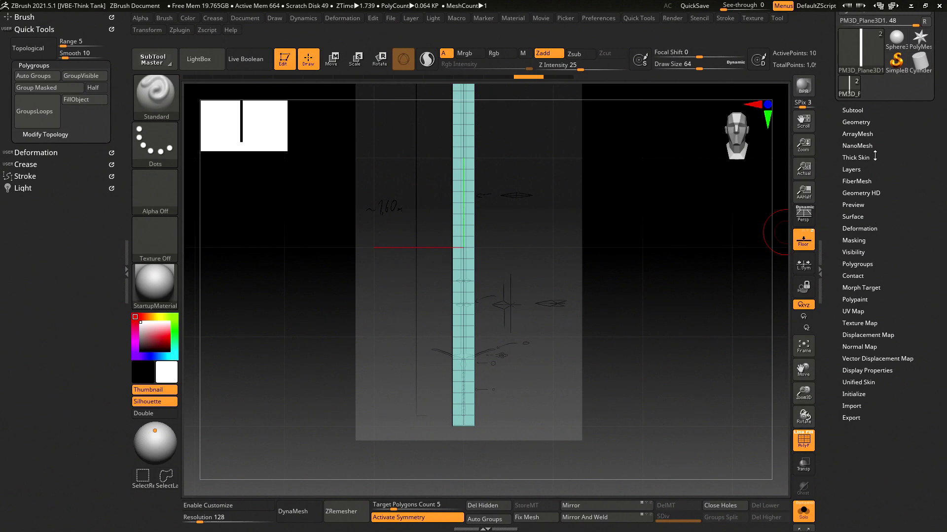
pyautogui.moveTo(838, 165); pyautogui.dragTo(835, 154)
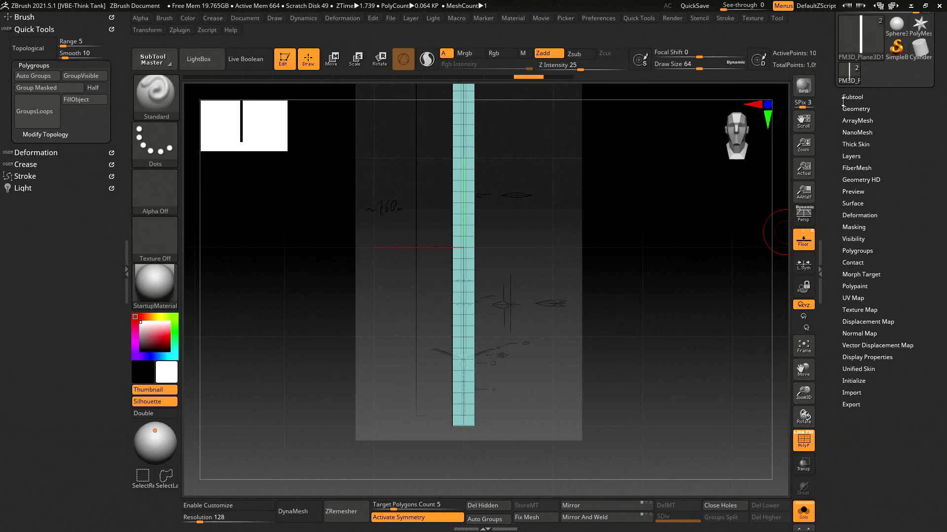
pyautogui.click(858, 97)
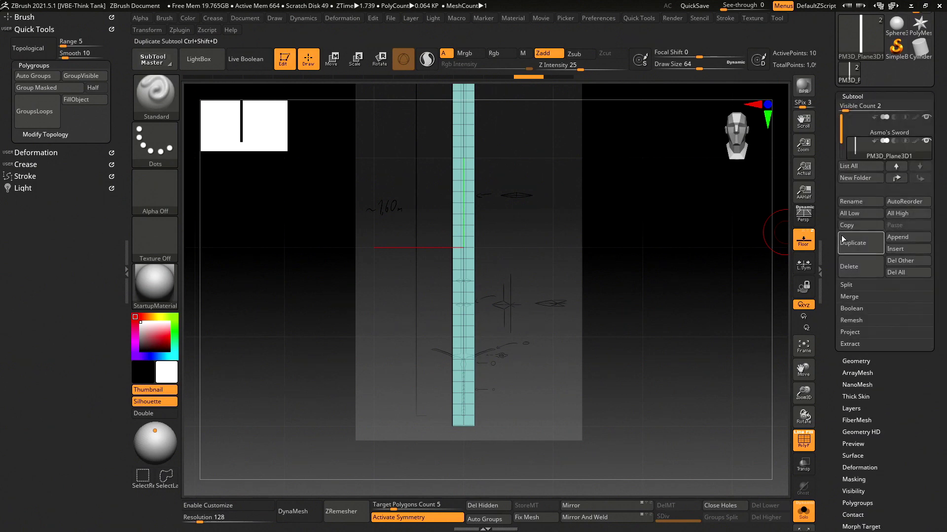
# - Reopen the Geometry section and expand Modify Topology
pyautogui.moveTo(824, 349)
pyautogui.mouseDown()
pyautogui.moveTo(830, 320)
pyautogui.moveTo(871, 265)
pyautogui.mouseUp()
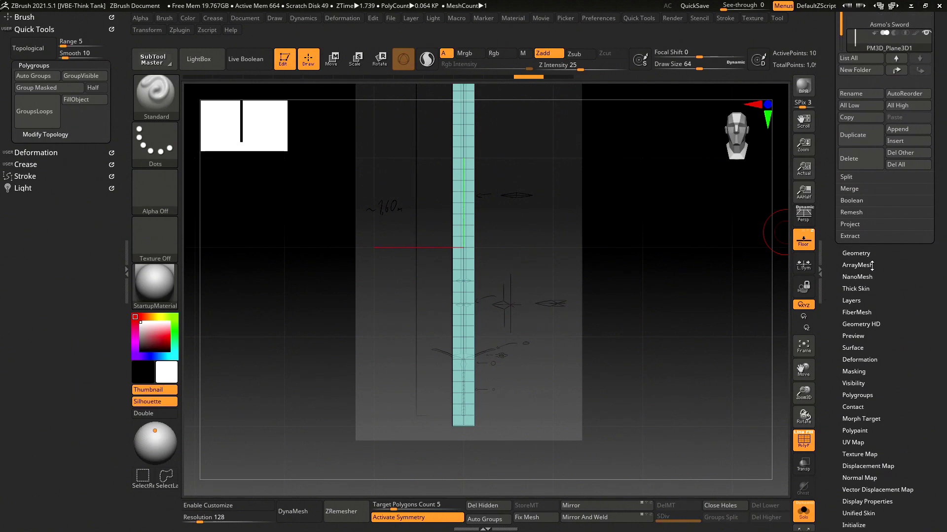
pyautogui.click(865, 253)
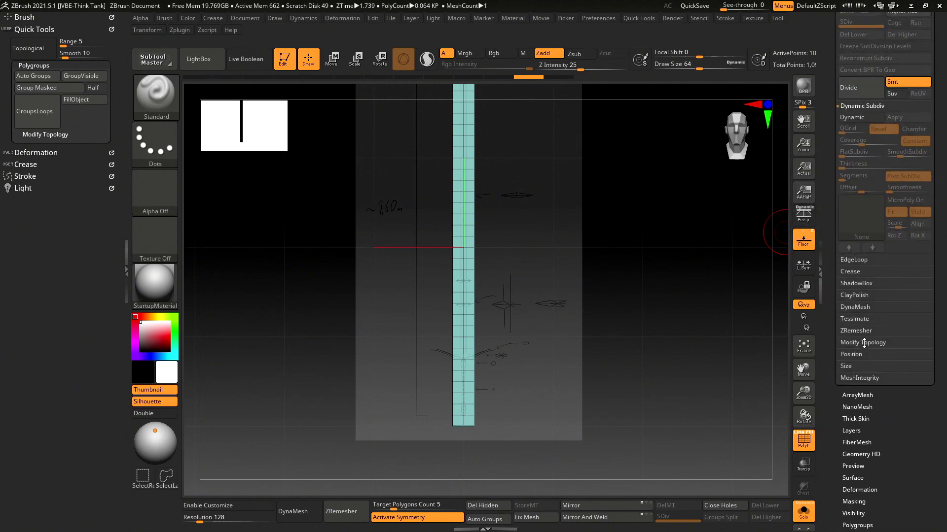
pyautogui.scroll(2, 850, 99)
pyautogui.scroll(3, 850, 96)
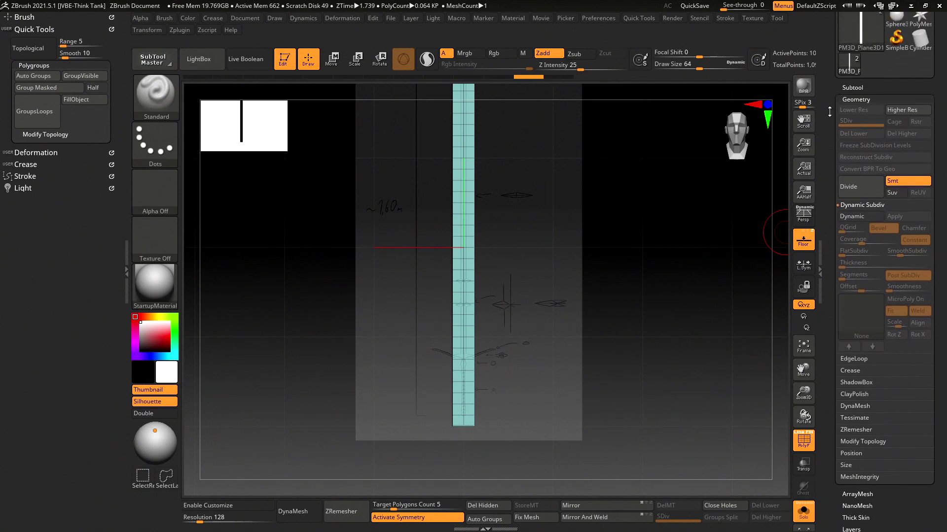
pyautogui.click(851, 99)
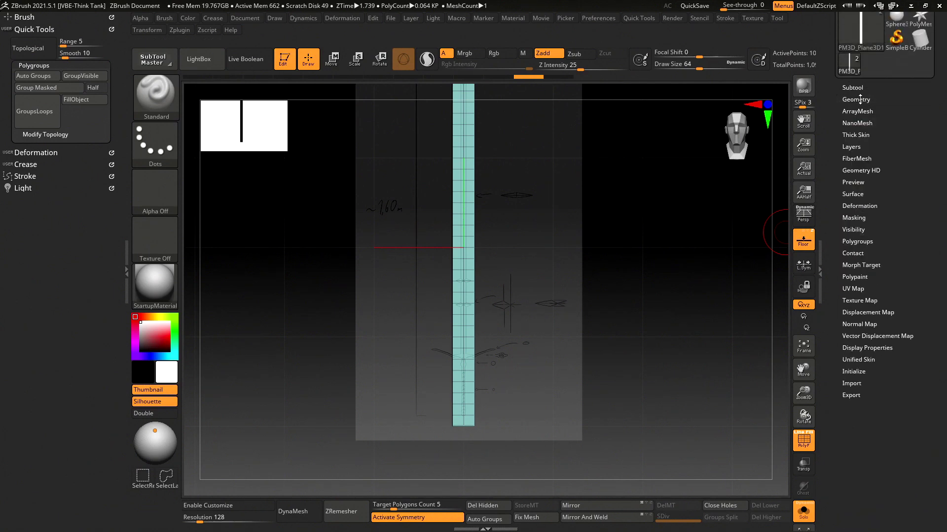
pyautogui.click(858, 99)
pyautogui.scroll(-4, 868, 316)
pyautogui.scroll(-2, 889, 290)
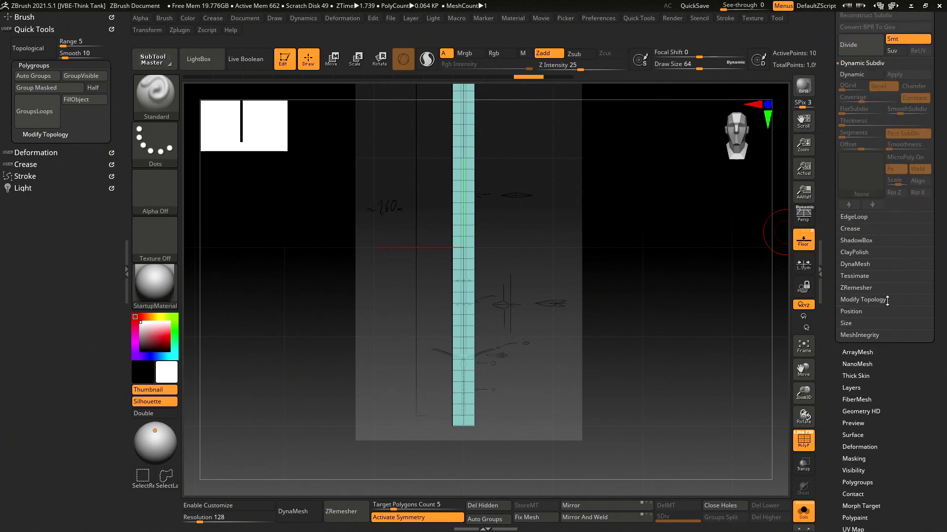
pyautogui.click(878, 300)
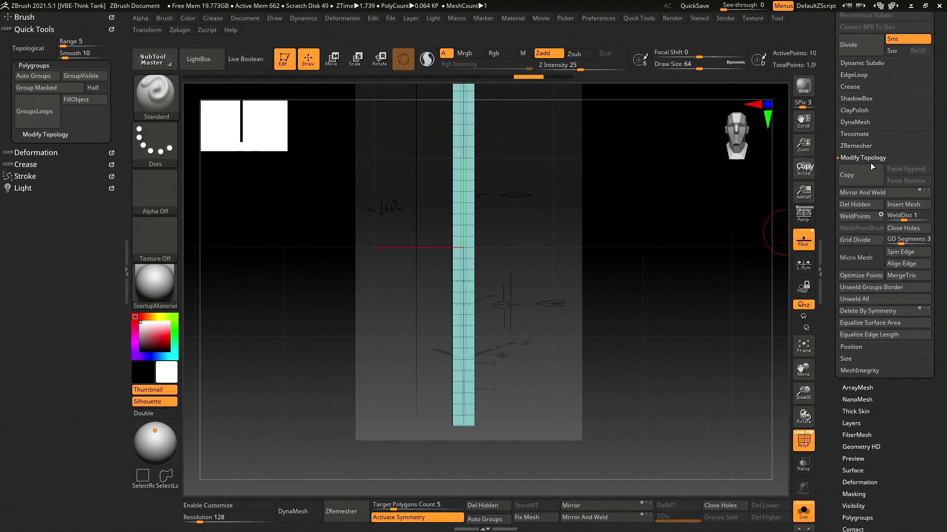
pyautogui.click(847, 205)
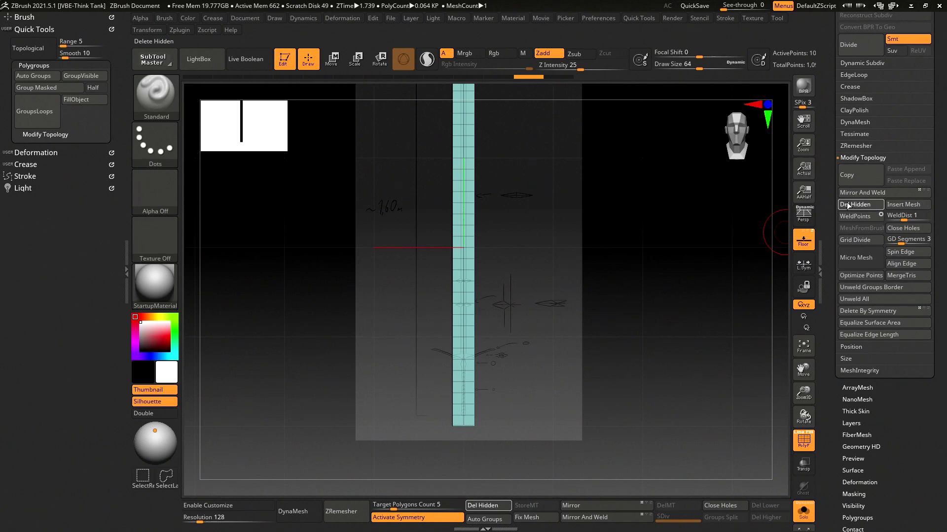
pyautogui.hotkey('ctrl', 'shift')
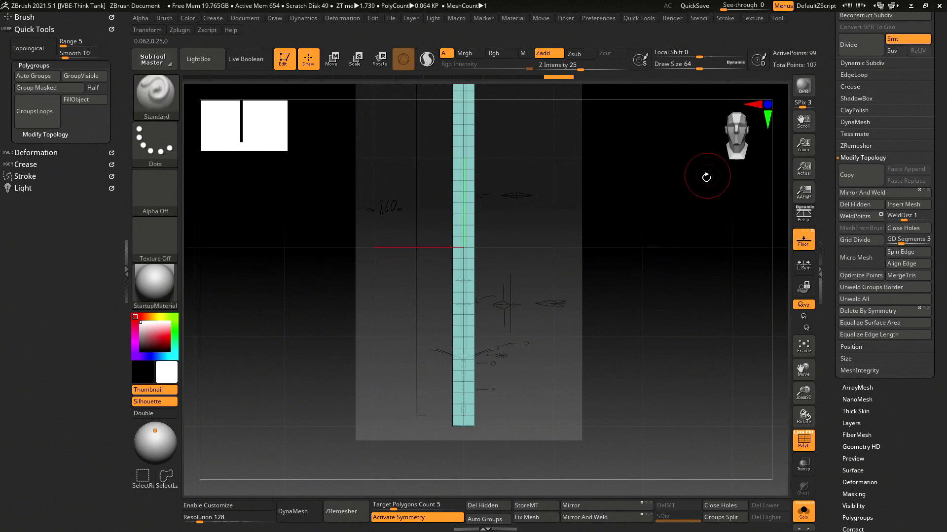
pyautogui.moveTo(651, 221)
pyautogui.keyDown('alt'); pyautogui.mouseDown()
pyautogui.moveTo(606, 274)
pyautogui.moveTo(600, 266)
pyautogui.moveTo(625, 234)
pyautogui.moveTo(604, 240)
pyautogui.moveTo(598, 220)
pyautogui.moveTo(598, 243)
pyautogui.mouseUp(); pyautogui.keyUp('alt')
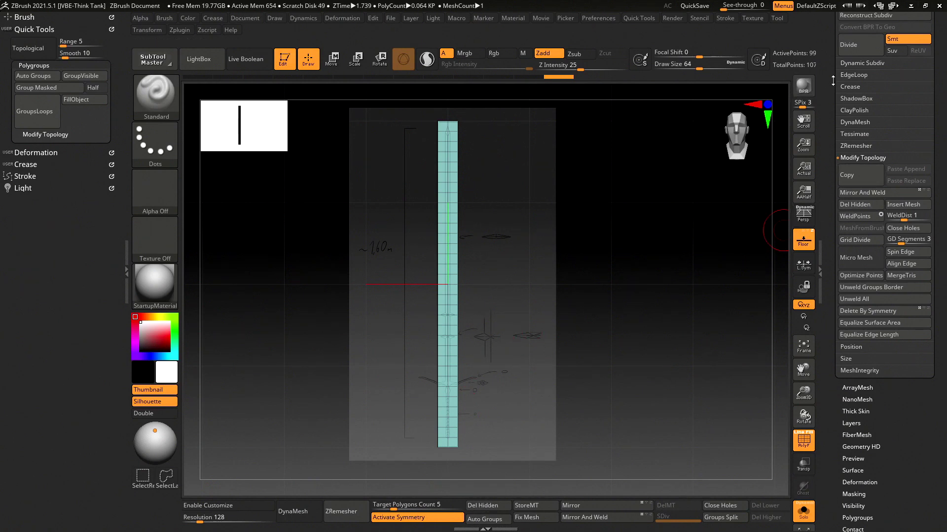
pyautogui.scroll(5, 832, 80)
pyautogui.scroll(5, 857, 193)
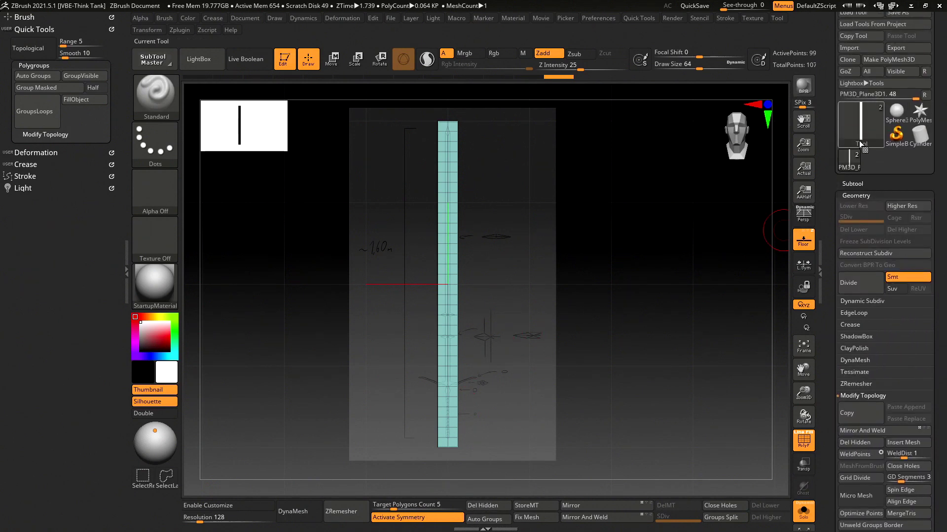
# - Collapse the Geometry options and lasso-hide the top tip of the blade strip
pyautogui.click(856, 195)
pyautogui.scroll(3, 540, 214)
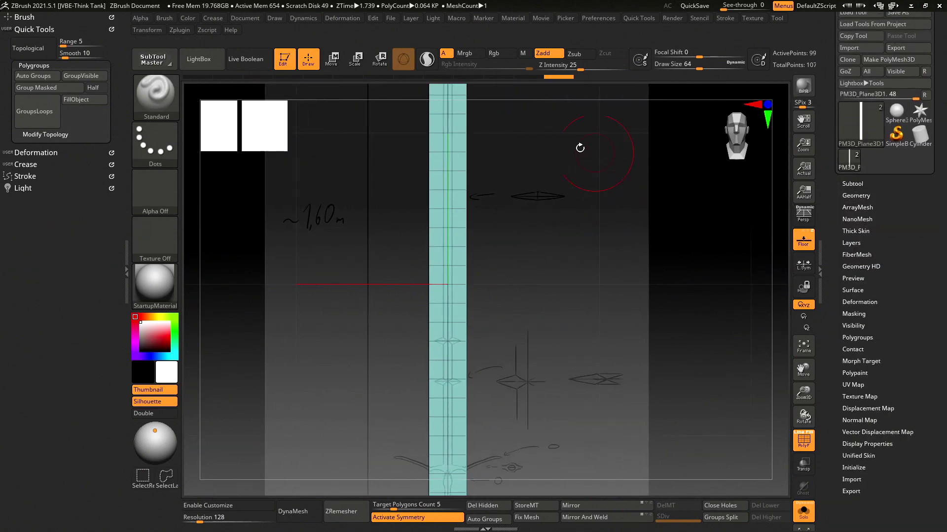
pyautogui.scroll(2, 581, 147)
pyautogui.scroll(2, 524, 215)
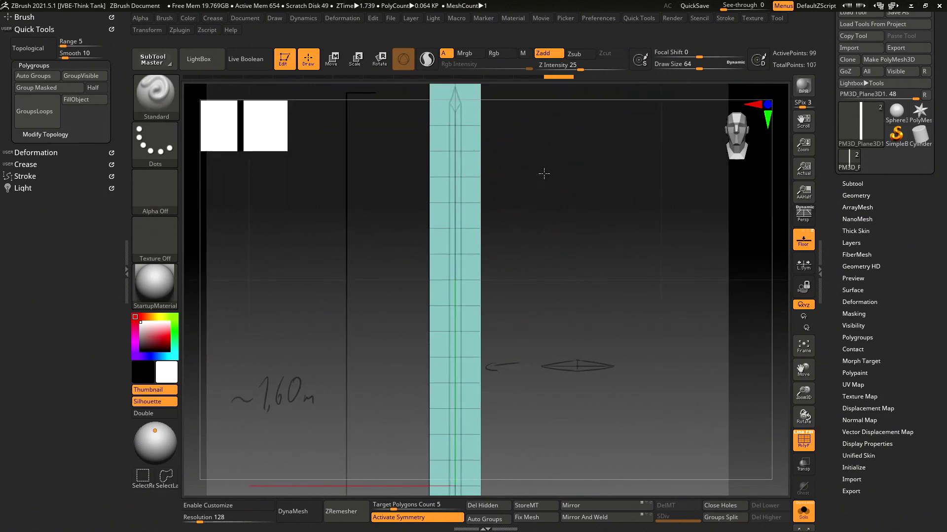
pyautogui.scroll(-2, 533, 197)
pyautogui.hotkey('ctrl', 'shift')
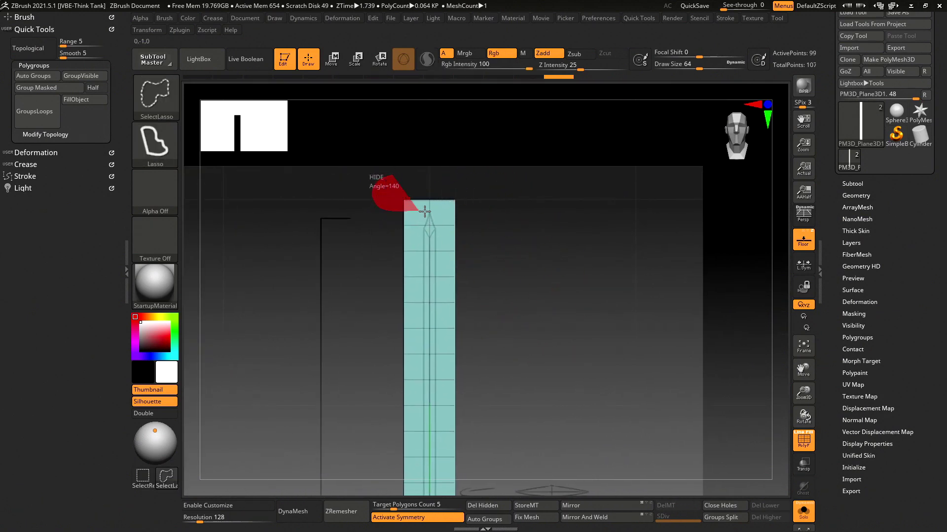
pyautogui.keyDown('ctrl'); pyautogui.keyDown('shift'); pyautogui.moveTo(424, 212); pyautogui.dragTo(419, 210); pyautogui.keyUp('shift'); pyautogui.keyUp('ctrl')
pyautogui.scroll(2, 594, 296)
pyautogui.scroll(1, 619, 202)
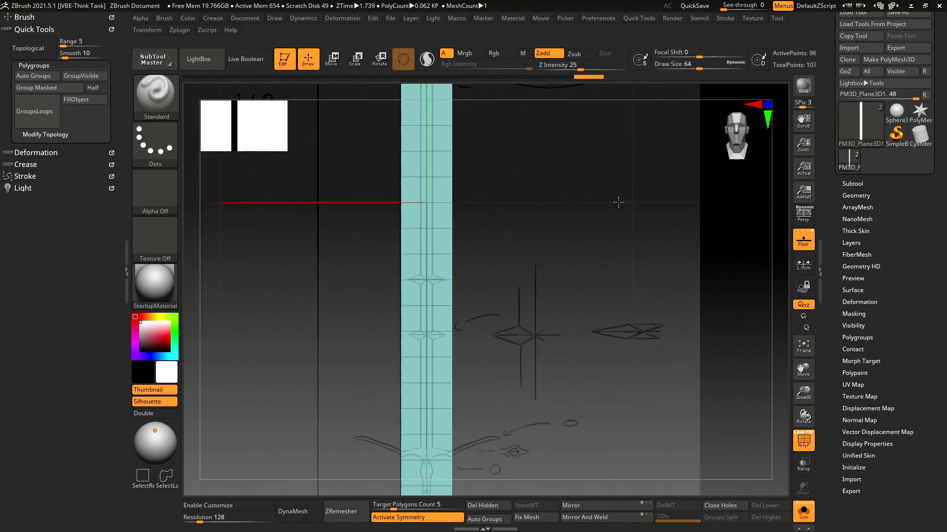
pyautogui.scroll(-3, 559, 401)
pyautogui.scroll(-2, 460, 296)
# - Hide a section near the strip's top, then unhide it and zoom in on the strip's end
pyautogui.moveTo(508, 350)
pyautogui.keyDown('ctrl'); pyautogui.keyDown('shift'); pyautogui.mouseDown()
pyautogui.moveTo(378, 372)
pyautogui.moveTo(534, 369)
pyautogui.mouseUp(); pyautogui.keyUp('shift'); pyautogui.keyUp('ctrl')
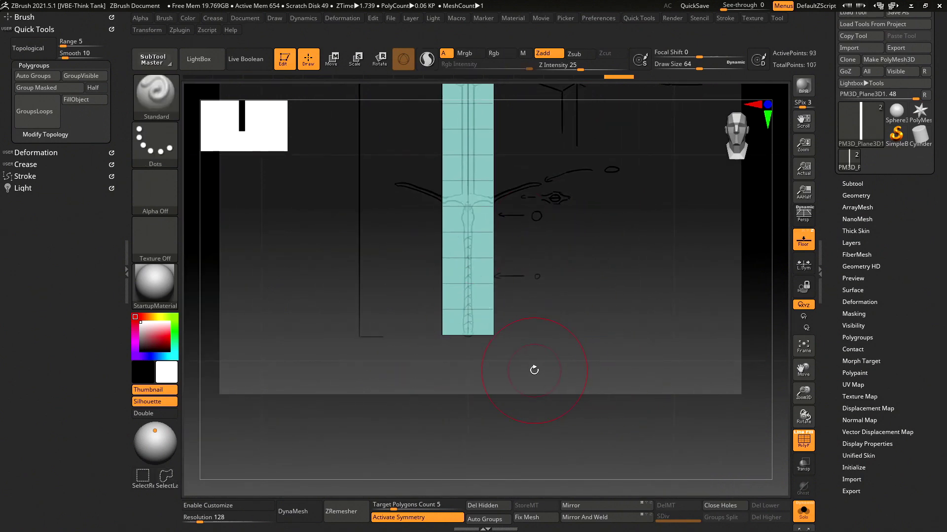
pyautogui.scroll(-1, 534, 370)
pyautogui.scroll(2, 592, 281)
pyautogui.scroll(2, 641, 237)
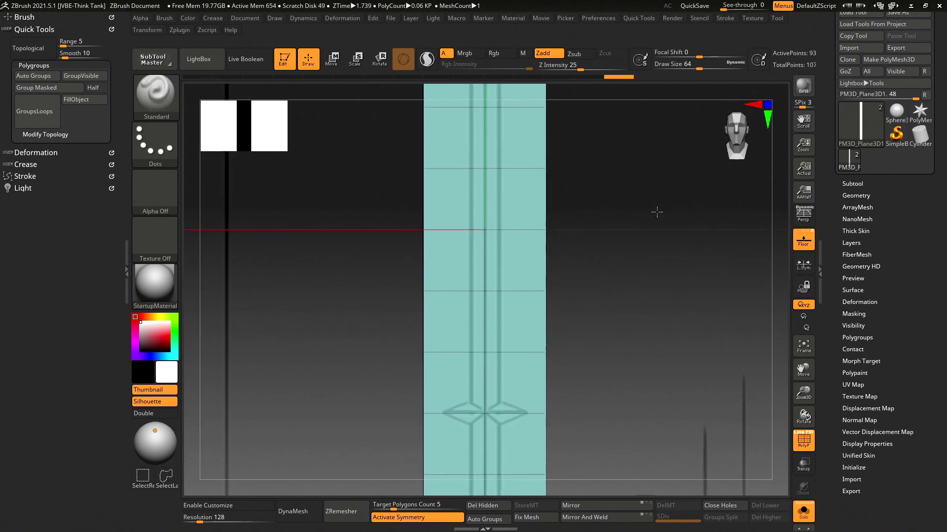
pyautogui.moveTo(657, 212)
pyautogui.keyDown('alt'); pyautogui.mouseDown()
pyautogui.moveTo(615, 268)
pyautogui.moveTo(567, 444)
pyautogui.mouseUp(); pyautogui.keyUp('alt')
pyautogui.keyDown('ctrl'); pyautogui.keyDown('shift'); pyautogui.click(583, 217); pyautogui.keyUp('shift'); pyautogui.keyUp('ctrl')
pyautogui.moveTo(583, 217)
pyautogui.keyDown('alt'); pyautogui.mouseDown()
pyautogui.moveTo(562, 383)
pyautogui.moveTo(579, 336)
pyautogui.mouseUp(); pyautogui.keyUp('alt')
pyautogui.scroll(-5, 603, 358)
pyautogui.moveTo(617, 427)
pyautogui.keyDown('alt'); pyautogui.mouseDown()
pyautogui.moveTo(441, 261)
pyautogui.moveTo(612, 420)
pyautogui.moveTo(572, 213)
pyautogui.moveTo(592, 395)
pyautogui.moveTo(573, 365)
pyautogui.moveTo(676, 354)
pyautogui.moveTo(616, 207)
pyautogui.moveTo(602, 376)
pyautogui.moveTo(569, 368)
pyautogui.mouseUp(); pyautogui.keyUp('alt')
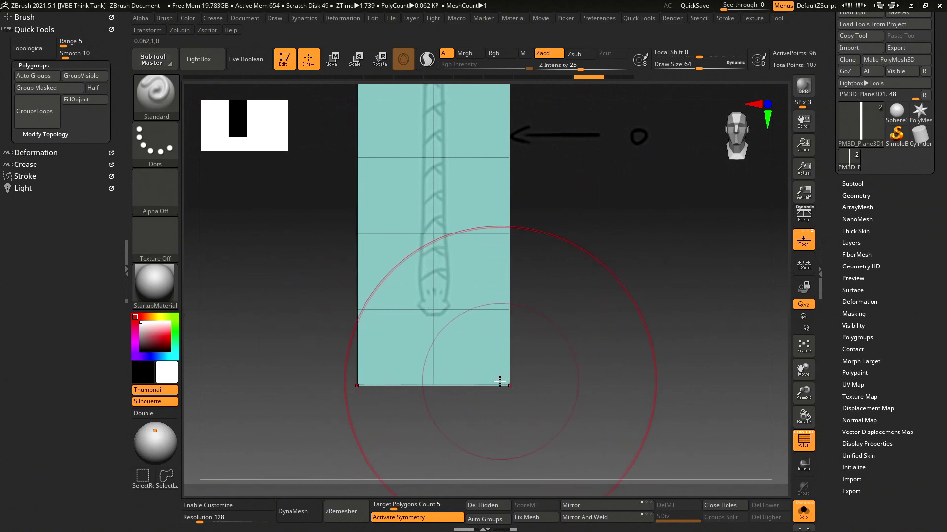
pyautogui.moveTo(517, 383)
pyautogui.keyDown('alt'); pyautogui.mouseDown()
pyautogui.moveTo(715, 345)
pyautogui.moveTo(784, 434)
pyautogui.moveTo(655, 200)
pyautogui.mouseUp(); pyautogui.keyUp('alt')
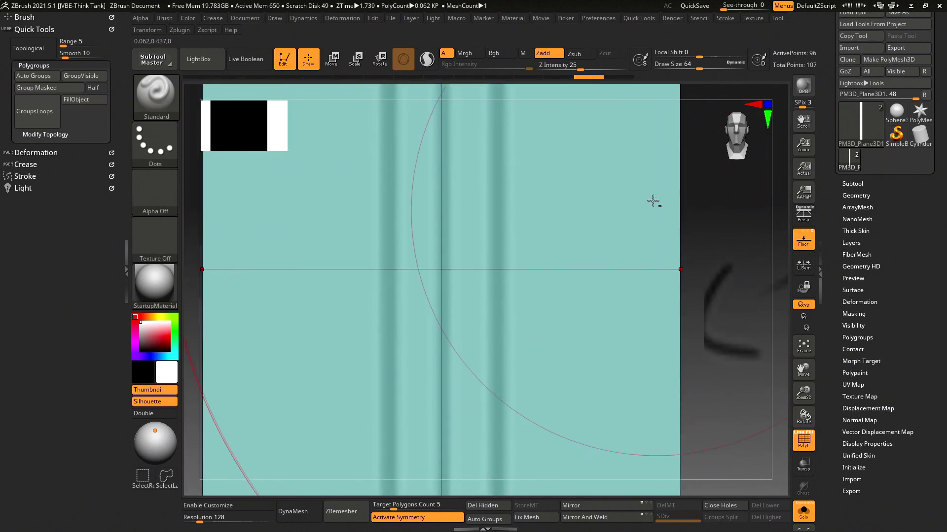
# - Frame the sketch, face the strip head-on, and lasso-hide its top row
pyautogui.press('f')
pyautogui.moveTo(687, 365)
pyautogui.keyDown('alt'); pyautogui.mouseDown()
pyautogui.moveTo(546, 287)
pyautogui.moveTo(576, 364)
pyautogui.moveTo(740, 374)
pyautogui.moveTo(570, 338)
pyautogui.moveTo(672, 372)
pyautogui.moveTo(595, 398)
pyautogui.moveTo(613, 200)
pyautogui.moveTo(566, 300)
pyautogui.moveTo(232, 281)
pyautogui.mouseUp(); pyautogui.keyUp('alt')
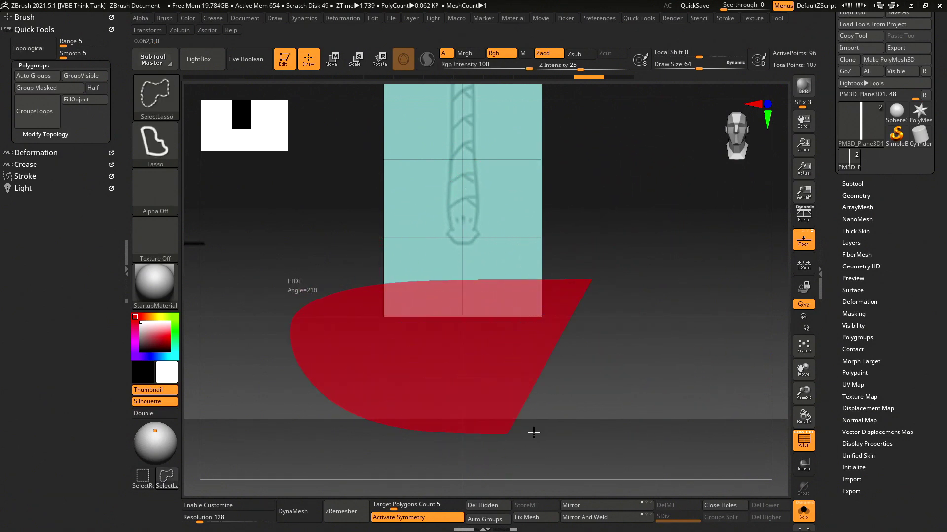
pyautogui.moveTo(697, 287)
pyautogui.mouseDown()
pyautogui.moveTo(560, 217)
pyautogui.moveTo(528, 276)
pyautogui.moveTo(609, 269)
pyautogui.moveTo(566, 291)
pyautogui.mouseUp()
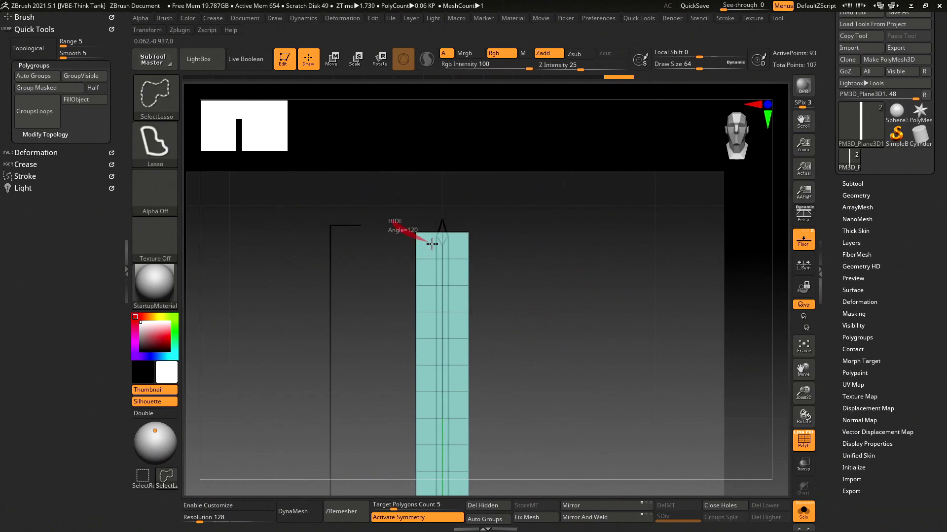
pyautogui.keyDown('ctrl'); pyautogui.keyDown('alt'); pyautogui.keyDown('shift'); pyautogui.moveTo(441, 214); pyautogui.dragTo(429, 238); pyautogui.keyUp('shift'); pyautogui.keyUp('alt'); pyautogui.keyUp('ctrl')
pyautogui.hotkey('ctrl', 'z')
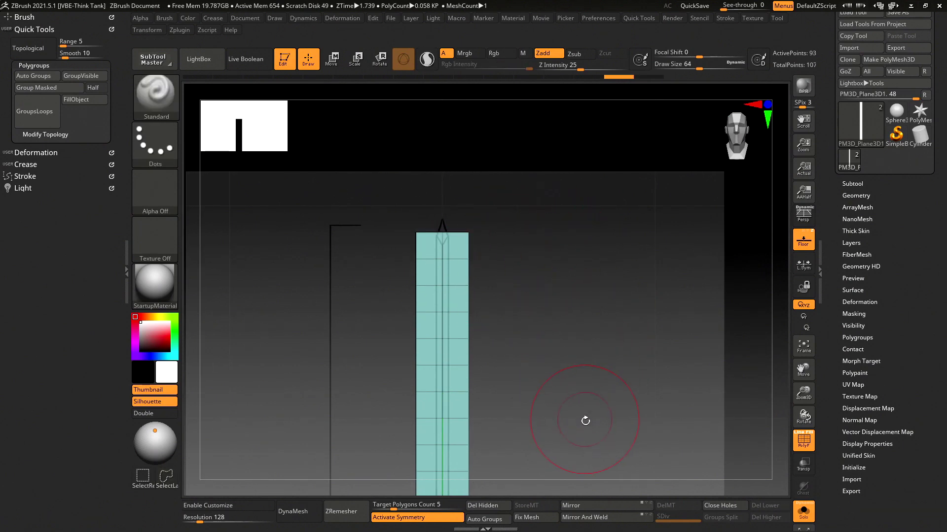
pyautogui.moveTo(496, 231); pyautogui.dragTo(516, 258)
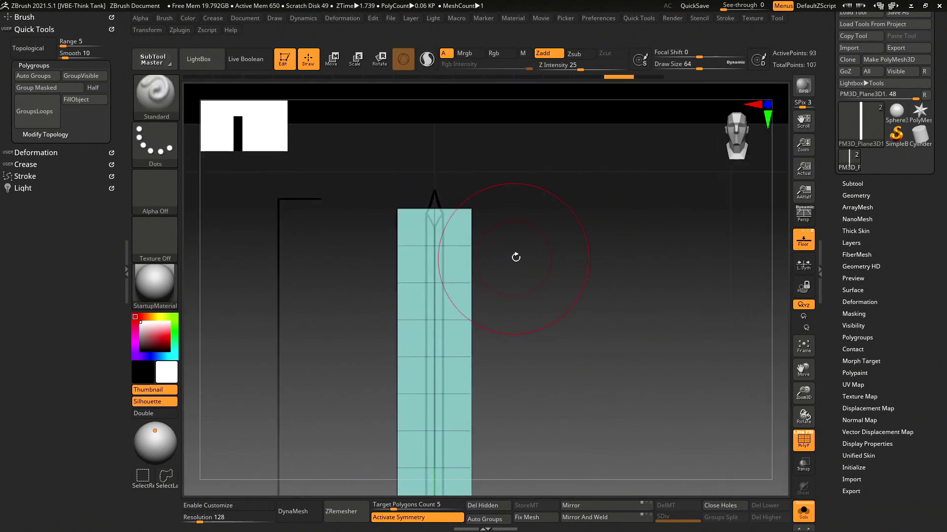
pyautogui.keyDown('ctrl'); pyautogui.keyDown('alt'); pyautogui.keyDown('shift'); pyautogui.moveTo(490, 219); pyautogui.dragTo(429, 209); pyautogui.keyUp('shift'); pyautogui.keyUp('alt'); pyautogui.keyUp('ctrl')
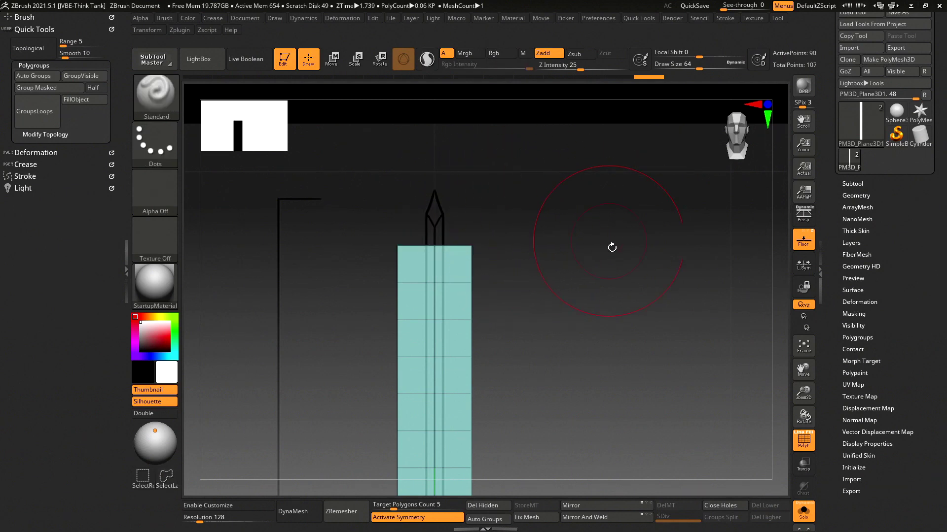
pyautogui.moveTo(611, 247)
pyautogui.keyDown('alt'); pyautogui.mouseDown()
pyautogui.moveTo(595, 304)
pyautogui.moveTo(632, 393)
pyautogui.moveTo(614, 392)
pyautogui.mouseUp(); pyautogui.keyUp('alt')
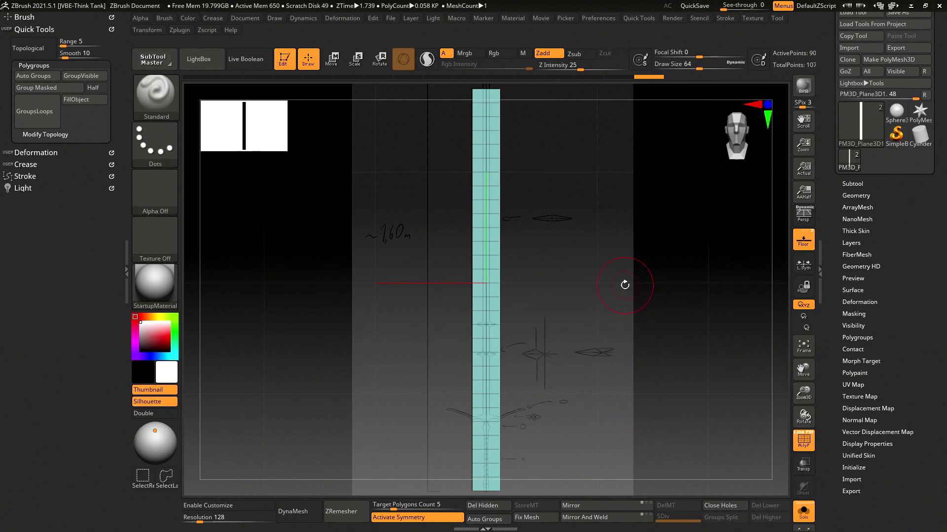
pyautogui.moveTo(551, 236); pyautogui.dragTo(564, 255)
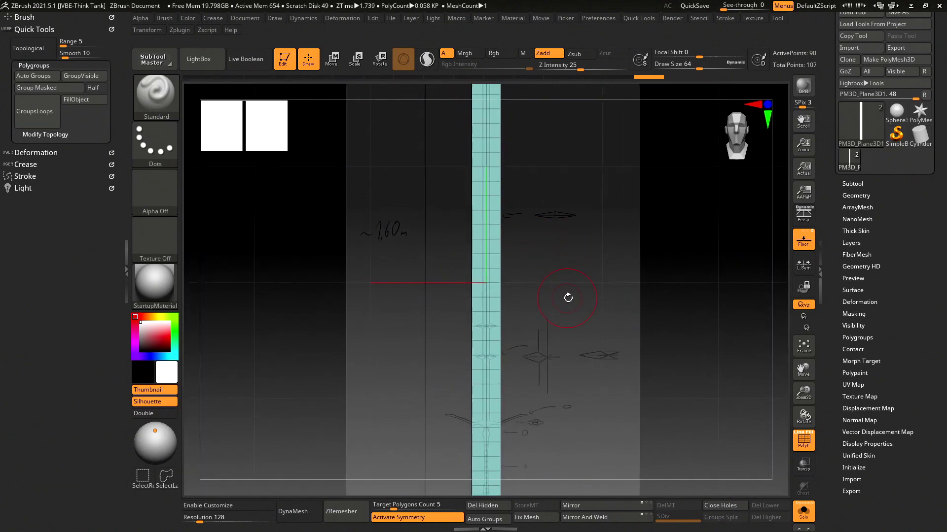
pyautogui.moveTo(569, 300)
pyautogui.mouseDown()
pyautogui.moveTo(587, 279)
pyautogui.moveTo(641, 271)
pyautogui.moveTo(558, 271)
pyautogui.moveTo(626, 265)
pyautogui.moveTo(616, 271)
pyautogui.mouseUp()
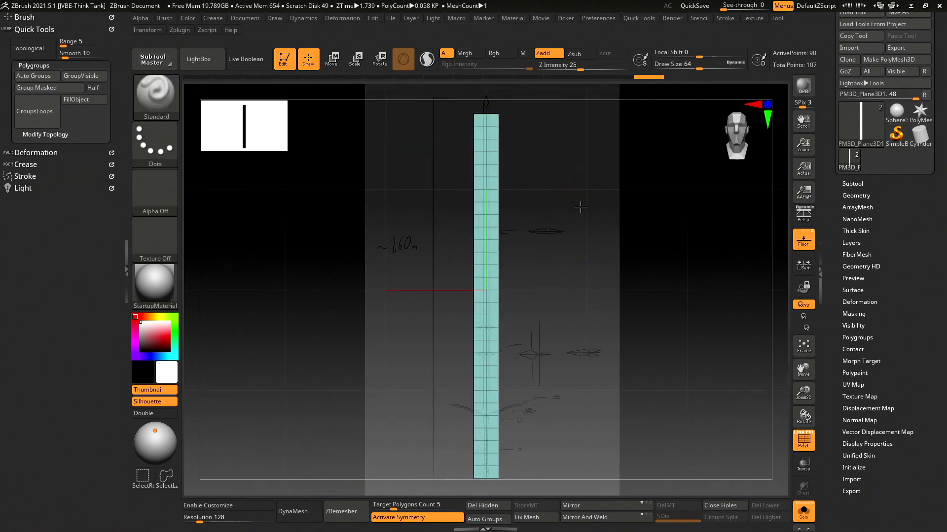
pyautogui.moveTo(580, 207)
pyautogui.mouseDown()
pyautogui.moveTo(564, 221)
pyautogui.moveTo(616, 233)
pyautogui.mouseUp()
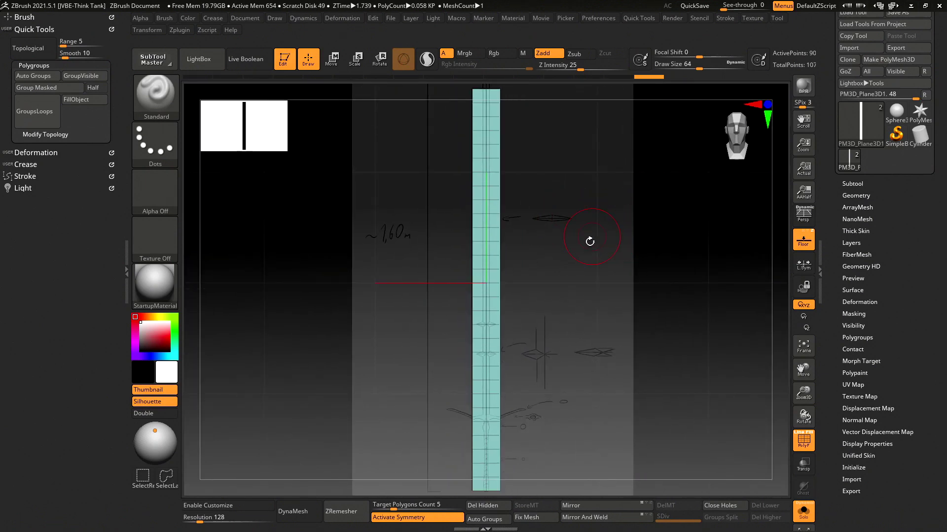
pyautogui.moveTo(737, 141); pyautogui.dragTo(719, 142)
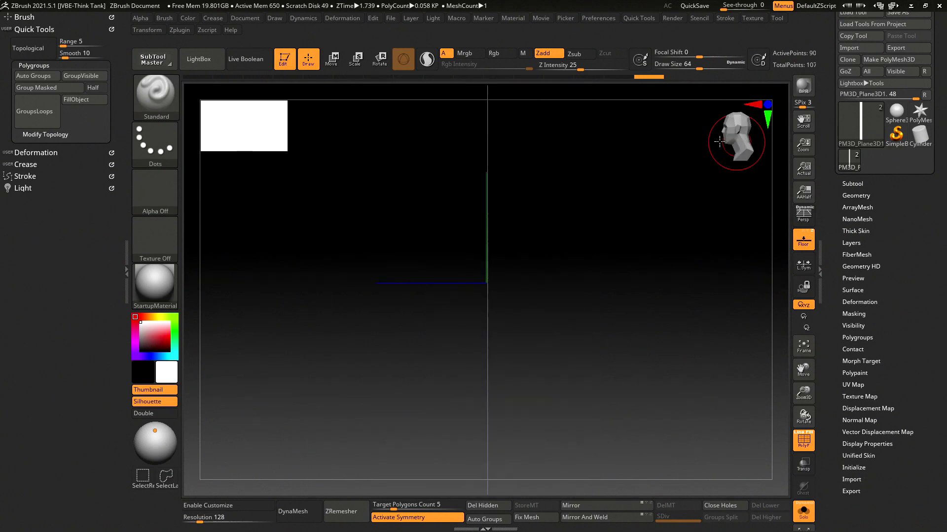
pyautogui.moveTo(669, 174)
pyautogui.mouseDown()
pyautogui.moveTo(661, 169)
pyautogui.moveTo(670, 191)
pyautogui.moveTo(641, 182)
pyautogui.moveTo(663, 178)
pyautogui.mouseUp()
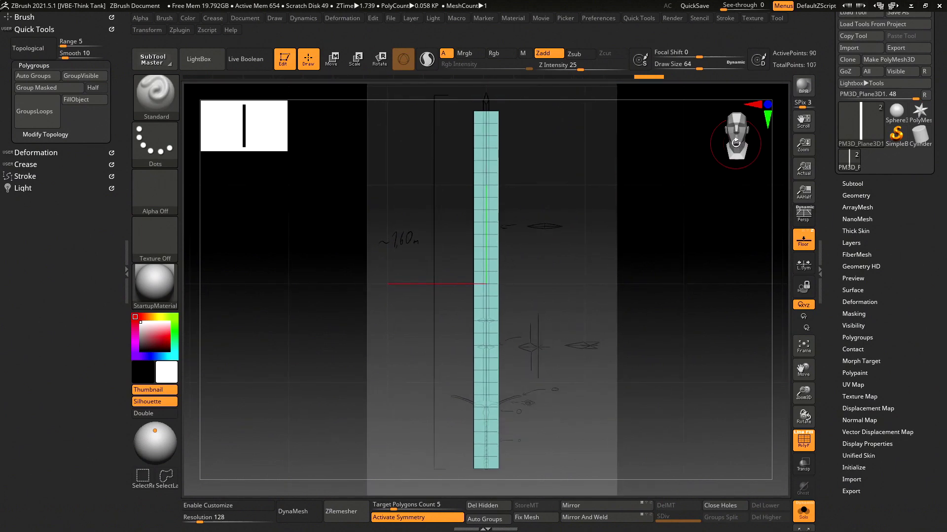
pyautogui.press('shift')
pyautogui.moveTo(665, 221)
pyautogui.keyDown('alt'); pyautogui.mouseDown()
pyautogui.moveTo(675, 222)
pyautogui.moveTo(596, 226)
pyautogui.moveTo(635, 226)
pyautogui.moveTo(649, 208)
pyautogui.mouseUp(); pyautogui.keyUp('alt')
pyautogui.press('ctrl')
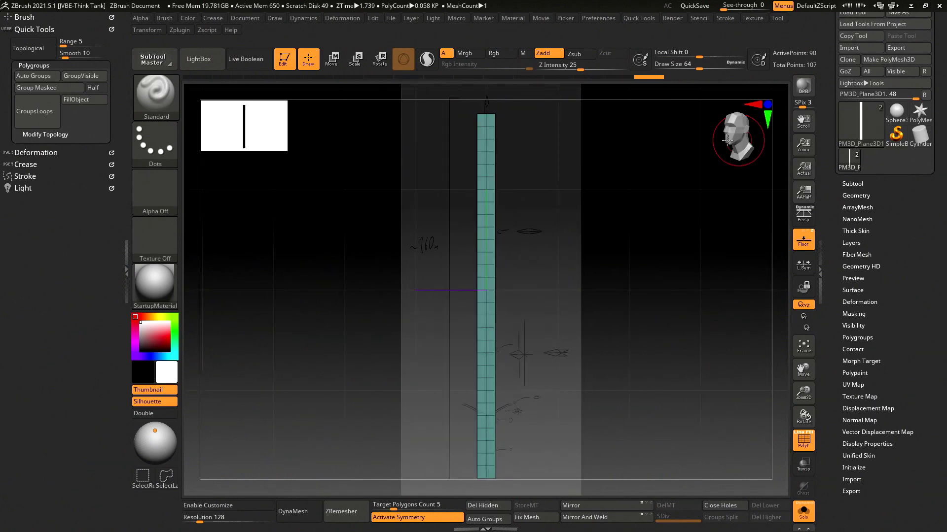
pyautogui.moveTo(738, 140)
pyautogui.mouseDown()
pyautogui.moveTo(720, 141)
pyautogui.moveTo(749, 137)
pyautogui.moveTo(731, 134)
pyautogui.moveTo(741, 138)
pyautogui.mouseUp()
pyautogui.click(764, 117)
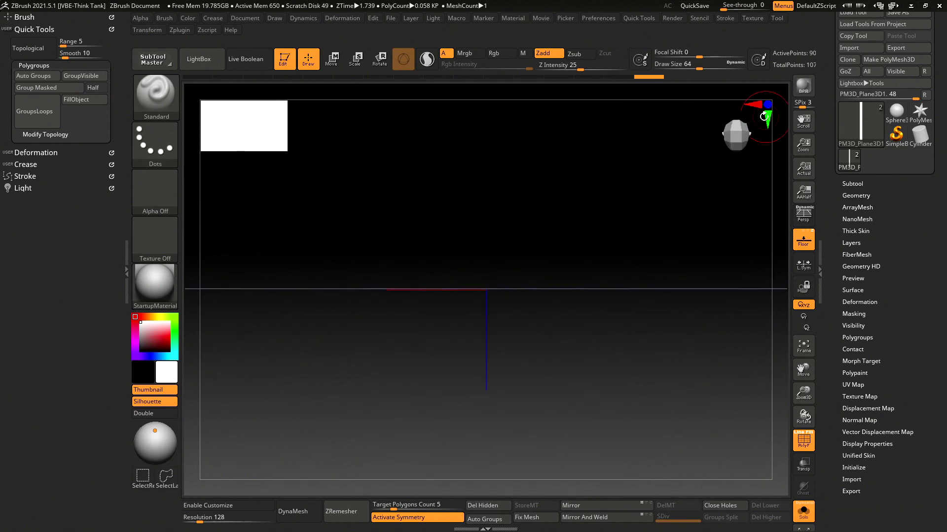
pyautogui.click(759, 107)
pyautogui.click(756, 108)
pyautogui.click(767, 104)
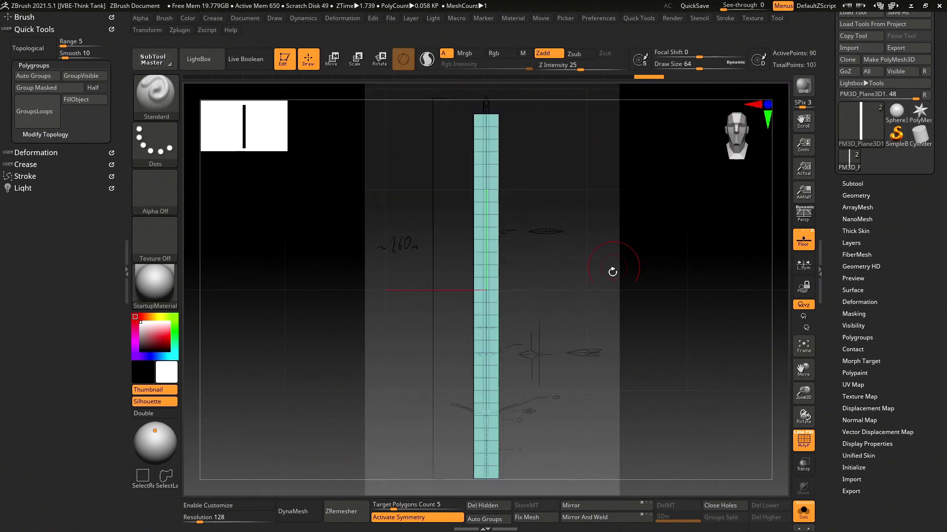
pyautogui.keyDown('shift'); pyautogui.moveTo(612, 273); pyautogui.dragTo(596, 274); pyautogui.keyUp('shift')
pyautogui.moveTo(644, 226)
pyautogui.mouseDown()
pyautogui.moveTo(606, 217)
pyautogui.moveTo(614, 249)
pyautogui.moveTo(618, 195)
pyautogui.moveTo(647, 243)
pyautogui.moveTo(628, 194)
pyautogui.moveTo(632, 255)
pyautogui.moveTo(594, 220)
pyautogui.moveTo(629, 205)
pyautogui.moveTo(627, 243)
pyautogui.moveTo(611, 219)
pyautogui.moveTo(628, 194)
pyautogui.moveTo(646, 216)
pyautogui.moveTo(626, 233)
pyautogui.moveTo(602, 203)
pyautogui.moveTo(642, 226)
pyautogui.moveTo(602, 192)
pyautogui.moveTo(663, 180)
pyautogui.moveTo(630, 217)
pyautogui.moveTo(602, 194)
pyautogui.moveTo(718, 159)
pyautogui.moveTo(619, 203)
pyautogui.moveTo(639, 184)
pyautogui.mouseUp()
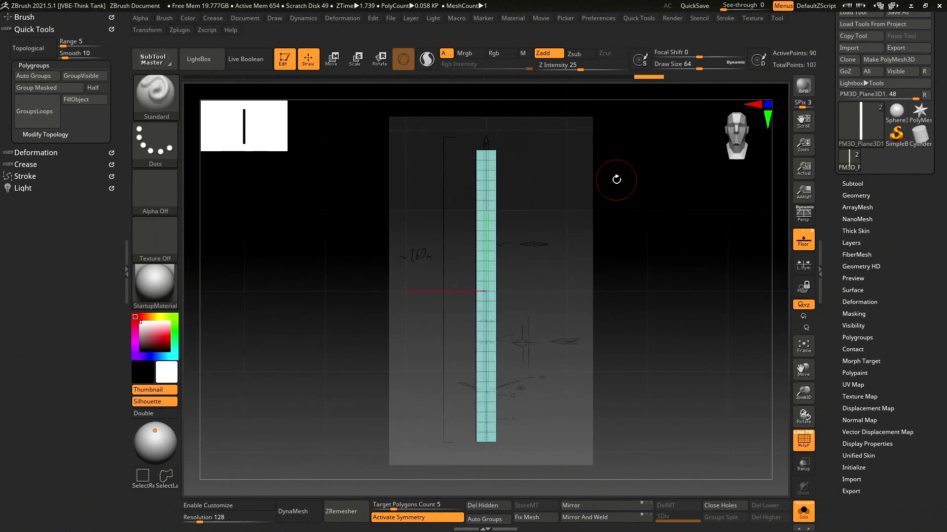
pyautogui.moveTo(625, 151)
pyautogui.mouseDown()
pyautogui.moveTo(656, 191)
pyautogui.moveTo(598, 182)
pyautogui.moveTo(657, 158)
pyautogui.moveTo(669, 199)
pyautogui.moveTo(611, 188)
pyautogui.moveTo(614, 177)
pyautogui.moveTo(674, 175)
pyautogui.moveTo(653, 205)
pyautogui.moveTo(662, 177)
pyautogui.moveTo(654, 197)
pyautogui.moveTo(687, 183)
pyautogui.moveTo(622, 192)
pyautogui.moveTo(668, 146)
pyautogui.moveTo(707, 219)
pyautogui.moveTo(644, 206)
pyautogui.moveTo(655, 214)
pyautogui.moveTo(643, 165)
pyautogui.moveTo(638, 199)
pyautogui.moveTo(657, 255)
pyautogui.moveTo(644, 213)
pyautogui.moveTo(681, 214)
pyautogui.moveTo(627, 224)
pyautogui.moveTo(642, 217)
pyautogui.mouseUp()
pyautogui.moveTo(630, 186); pyautogui.dragTo(631, 257)
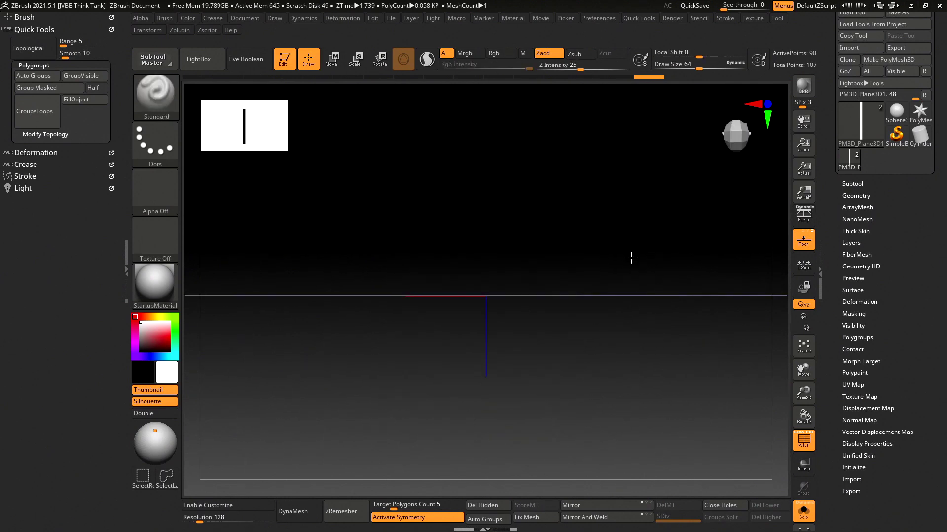
pyautogui.moveTo(609, 225)
pyautogui.mouseDown()
pyautogui.moveTo(622, 265)
pyautogui.moveTo(617, 127)
pyautogui.moveTo(644, 186)
pyautogui.moveTo(677, 189)
pyautogui.moveTo(654, 232)
pyautogui.moveTo(609, 255)
pyautogui.moveTo(681, 247)
pyautogui.moveTo(594, 216)
pyautogui.mouseUp()
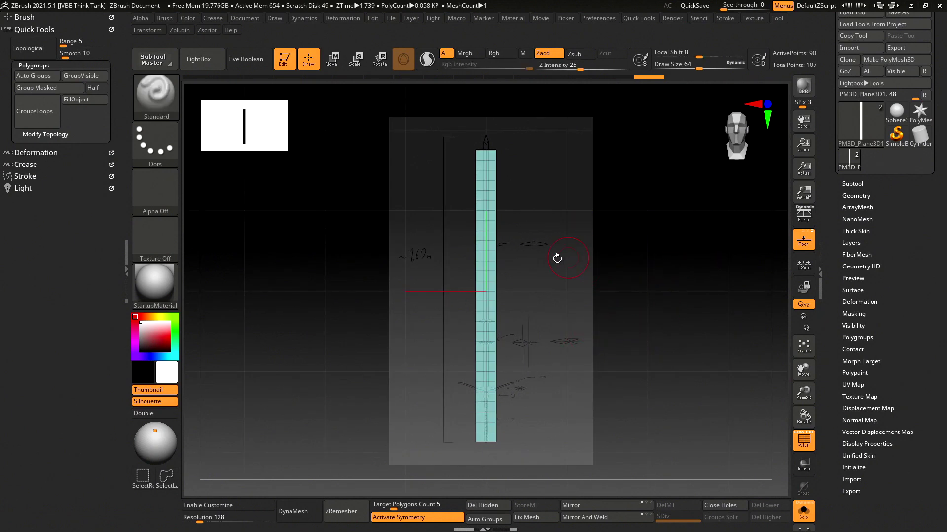
pyautogui.moveTo(605, 296)
pyautogui.keyDown('alt'); pyautogui.mouseDown()
pyautogui.moveTo(668, 287)
pyautogui.moveTo(583, 333)
pyautogui.moveTo(591, 281)
pyautogui.mouseUp(); pyautogui.keyUp('alt')
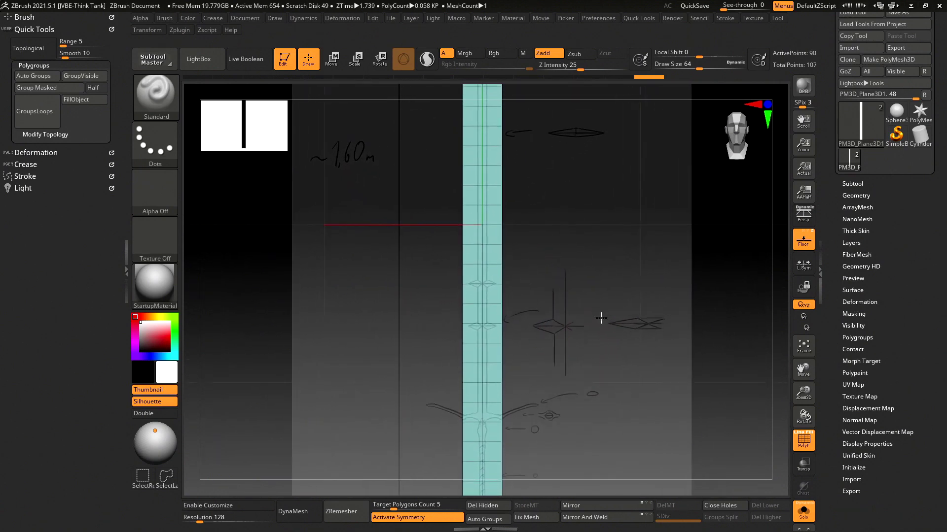
pyautogui.moveTo(568, 321)
pyautogui.mouseDown()
pyautogui.moveTo(587, 325)
pyautogui.moveTo(586, 280)
pyautogui.moveTo(582, 333)
pyautogui.moveTo(563, 281)
pyautogui.moveTo(560, 326)
pyautogui.moveTo(594, 333)
pyautogui.moveTo(574, 333)
pyautogui.mouseUp()
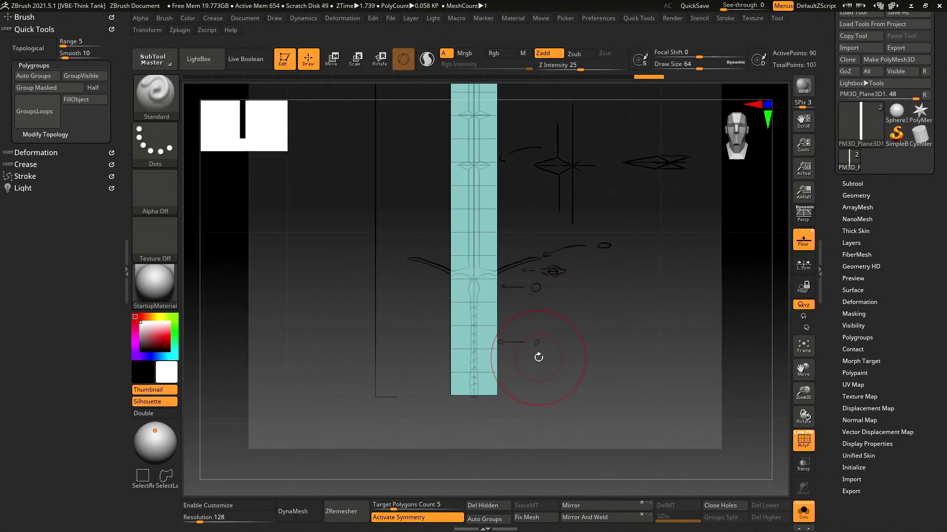
pyautogui.moveTo(568, 282)
pyautogui.mouseDown()
pyautogui.moveTo(613, 232)
pyautogui.moveTo(550, 210)
pyautogui.moveTo(634, 296)
pyautogui.mouseUp()
pyautogui.moveTo(592, 249)
pyautogui.mouseDown()
pyautogui.moveTo(564, 158)
pyautogui.moveTo(555, 214)
pyautogui.mouseUp()
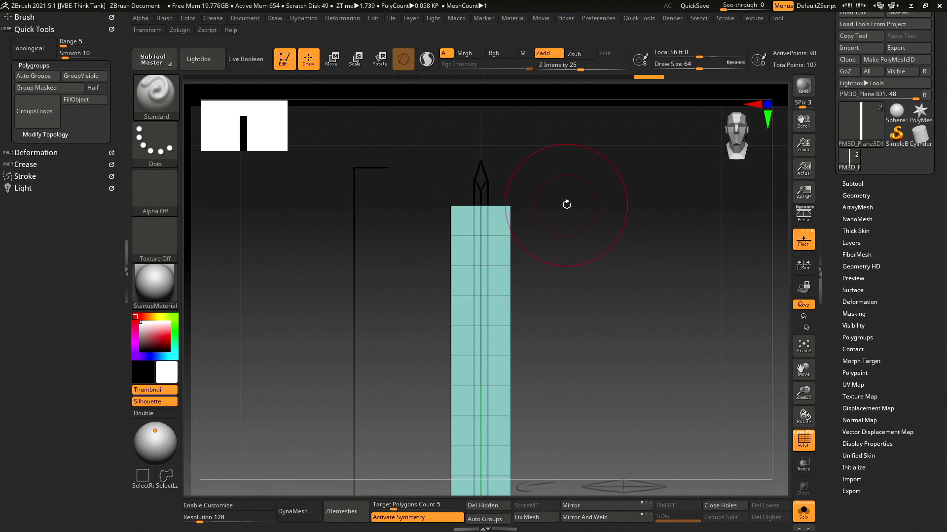
# - Select the ZModeler brush from the Z-filtered brush palette
pyautogui.press('b')
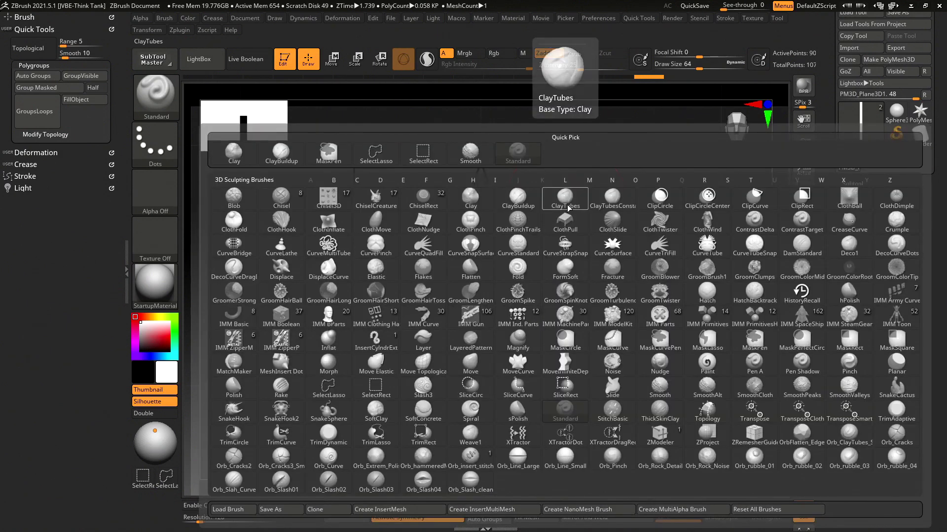
pyautogui.press('z')
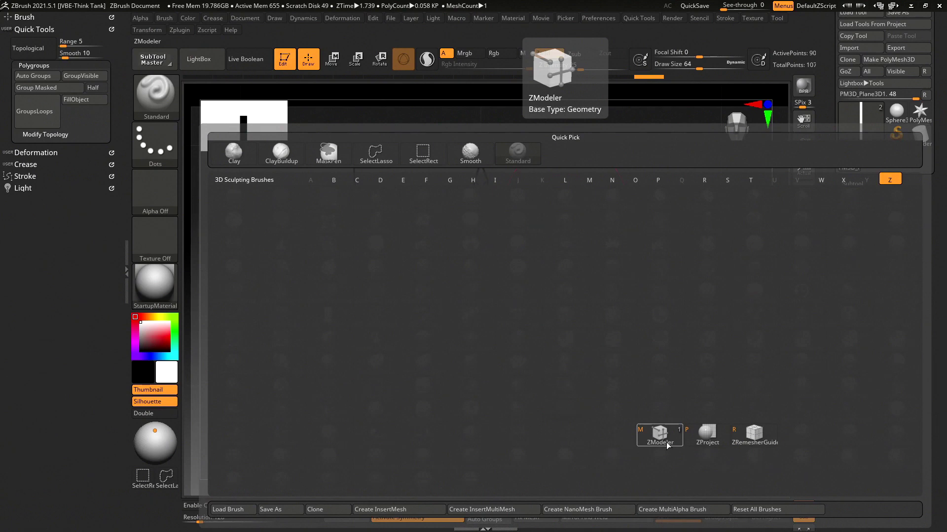
pyautogui.click(663, 435)
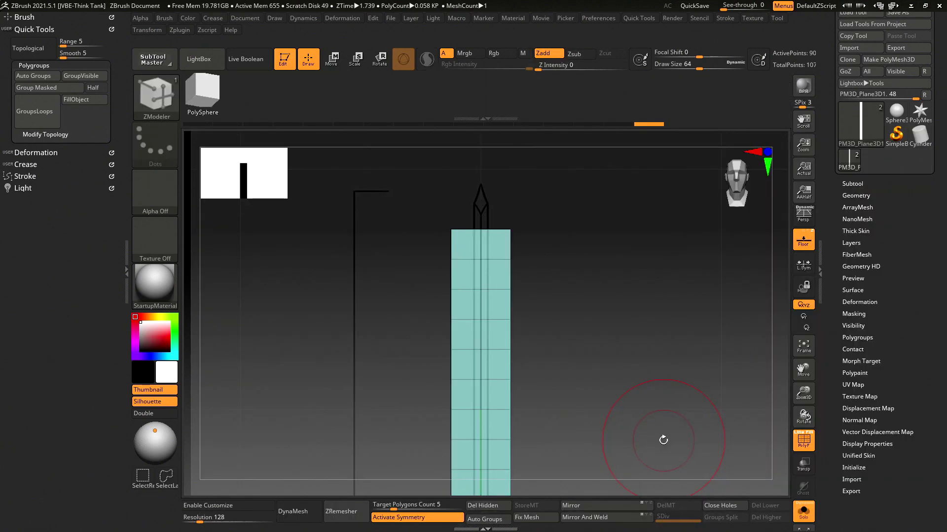
pyautogui.keyDown('alt'); pyautogui.moveTo(627, 243); pyautogui.dragTo(565, 255); pyautogui.keyUp('alt')
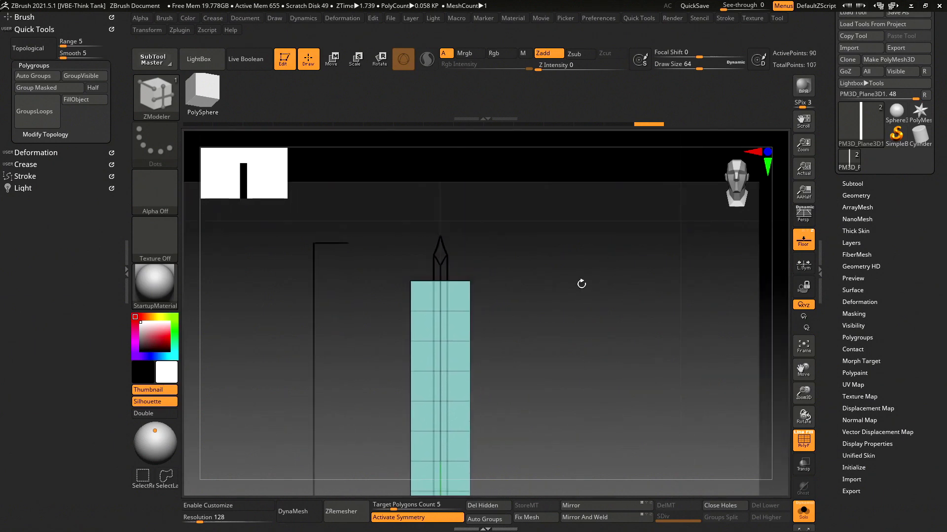
pyautogui.moveTo(592, 221); pyautogui.dragTo(629, 250)
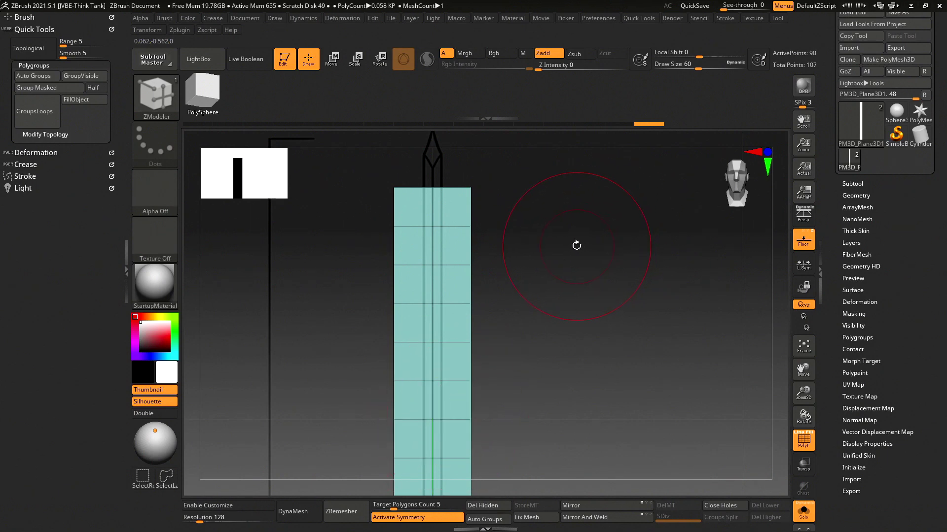
# - Lower the ZModeler draw size to 24 and square the view to front
pyautogui.moveTo(576, 245); pyautogui.dragTo(550, 218)
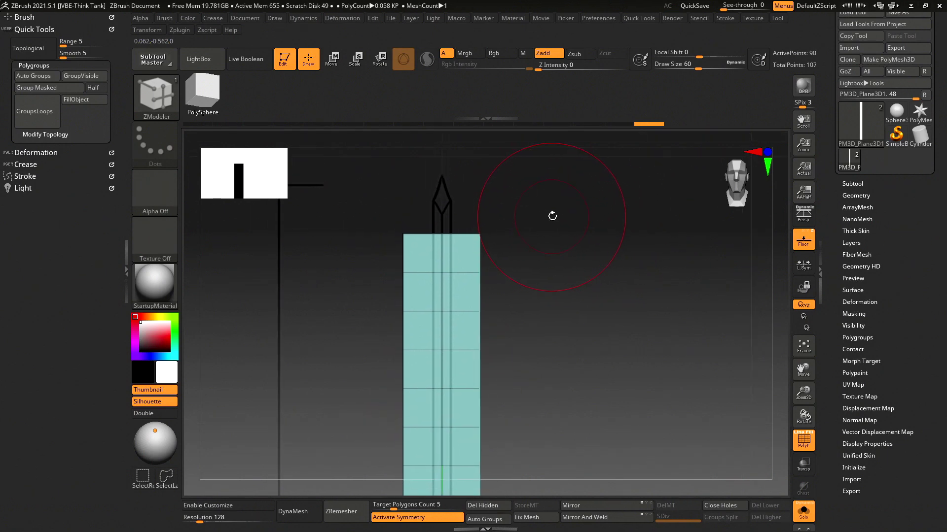
pyautogui.press('[')
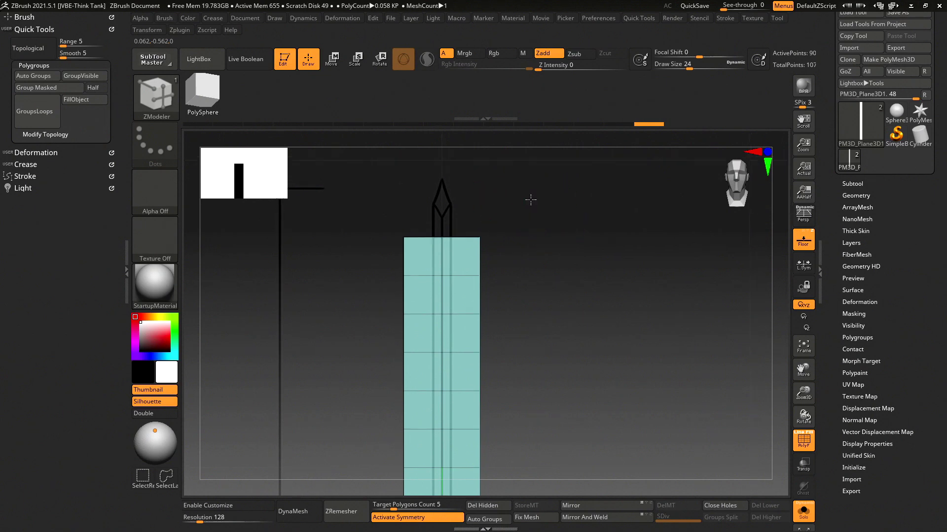
pyautogui.moveTo(544, 199)
pyautogui.mouseDown()
pyautogui.moveTo(552, 188)
pyautogui.moveTo(543, 283)
pyautogui.mouseUp()
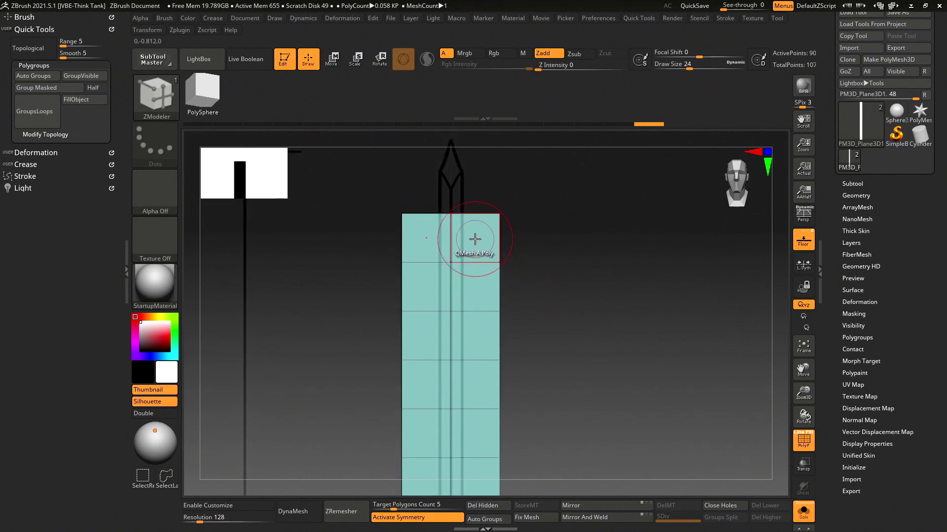
pyautogui.moveTo(515, 190)
pyautogui.mouseDown()
pyautogui.moveTo(566, 164)
pyautogui.moveTo(591, 366)
pyautogui.mouseUp()
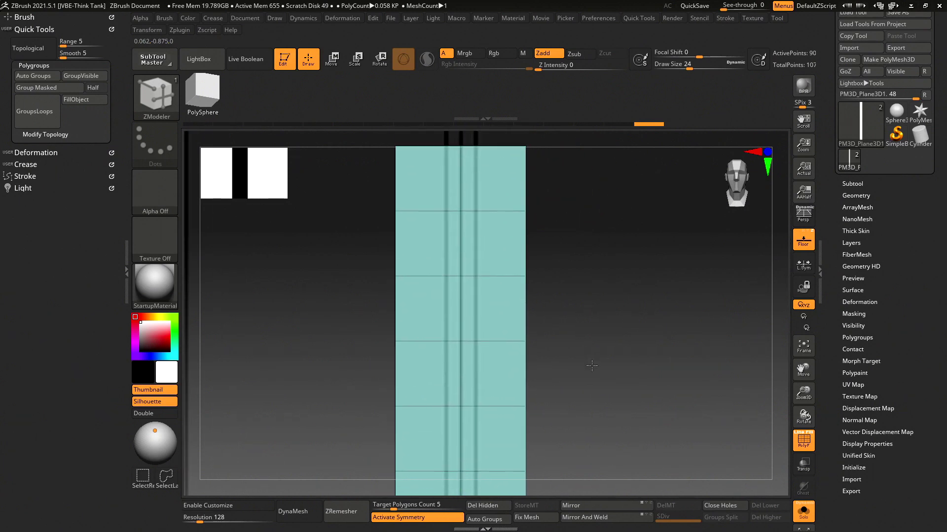
pyautogui.moveTo(558, 187)
pyautogui.mouseDown()
pyautogui.moveTo(502, 251)
pyautogui.moveTo(516, 203)
pyautogui.moveTo(544, 249)
pyautogui.moveTo(490, 217)
pyautogui.mouseUp()
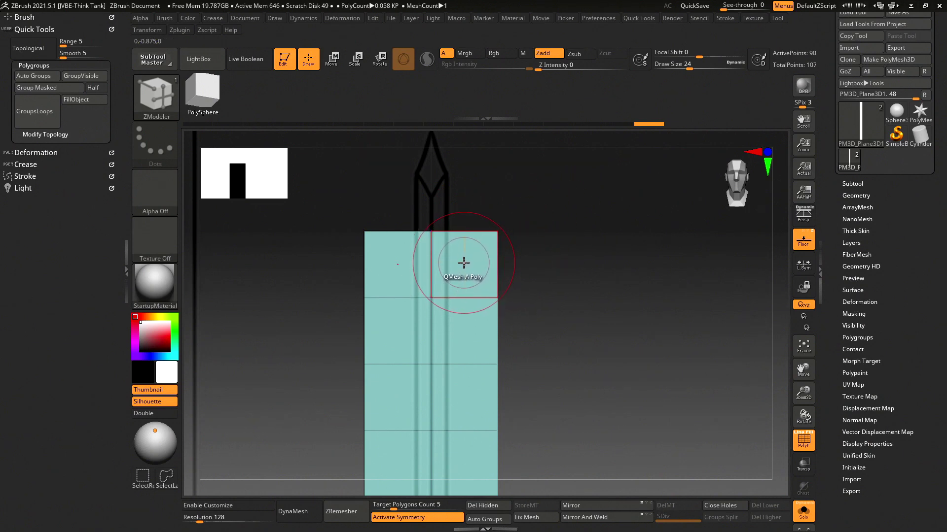
# - Set ZModeler's polygon action to Move via the Space menu
pyautogui.press('space')
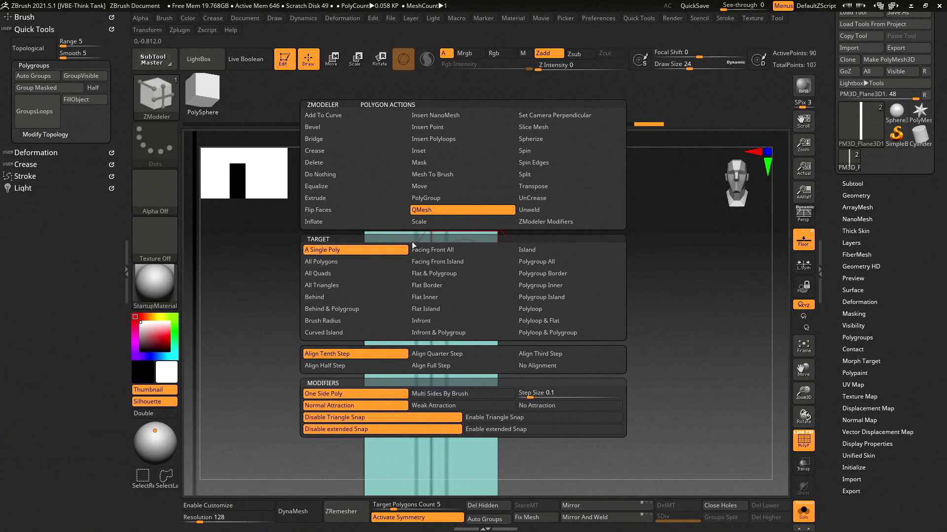
pyautogui.press('space')
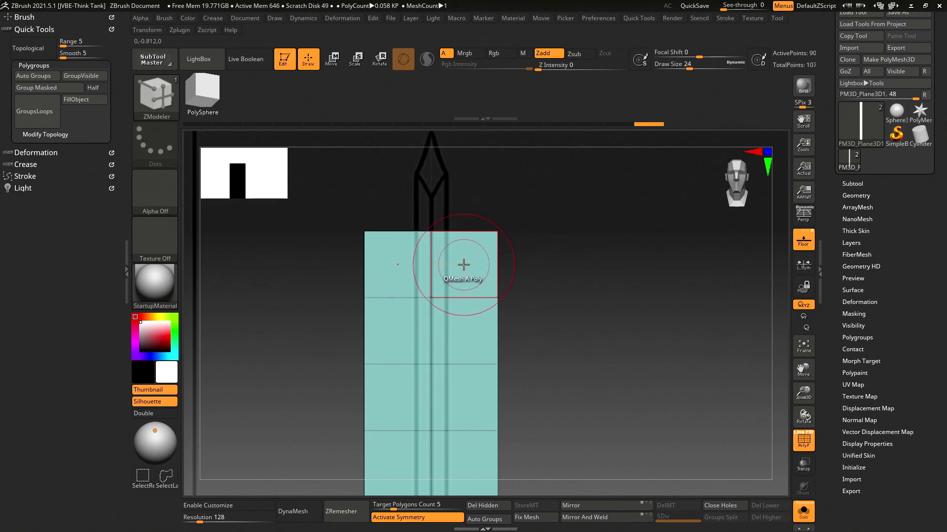
pyautogui.press('space')
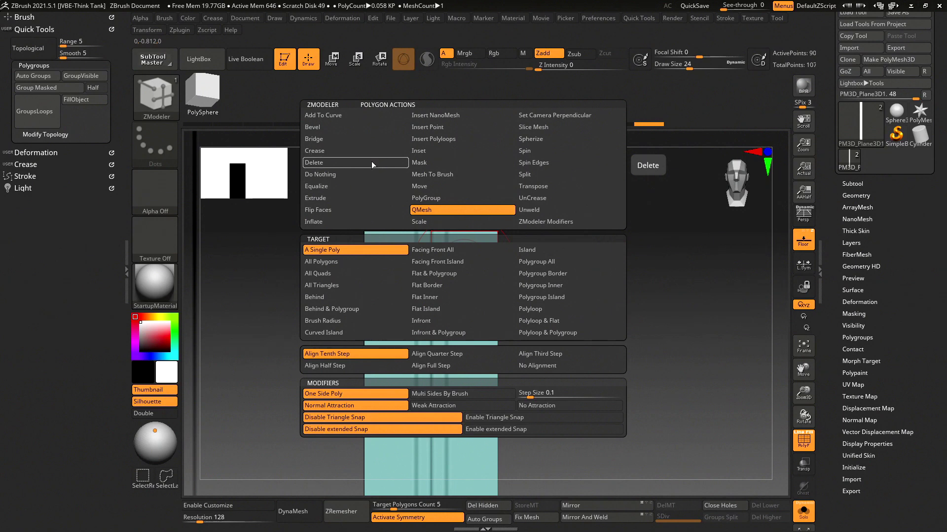
pyautogui.click(428, 187)
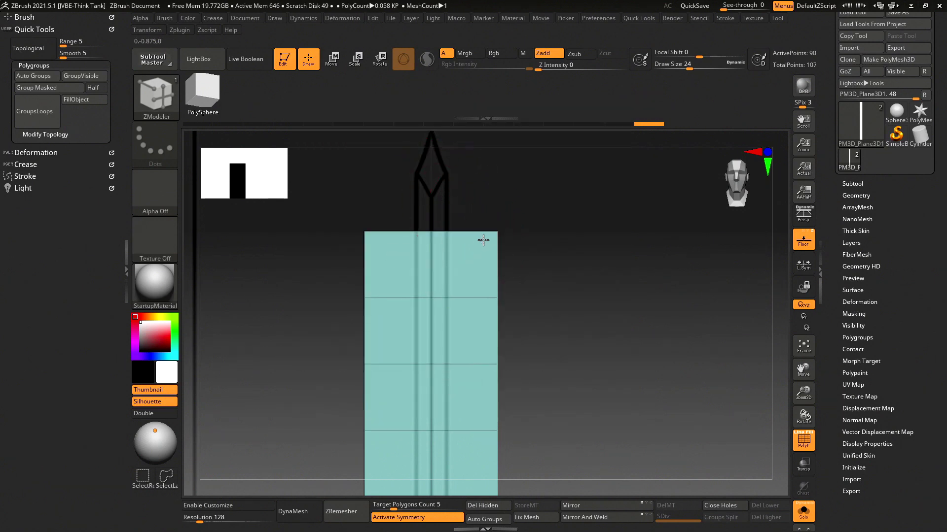
# - Test-move the strip's top polygon, undo it, and return to a front view
pyautogui.moveTo(539, 243); pyautogui.dragTo(513, 243)
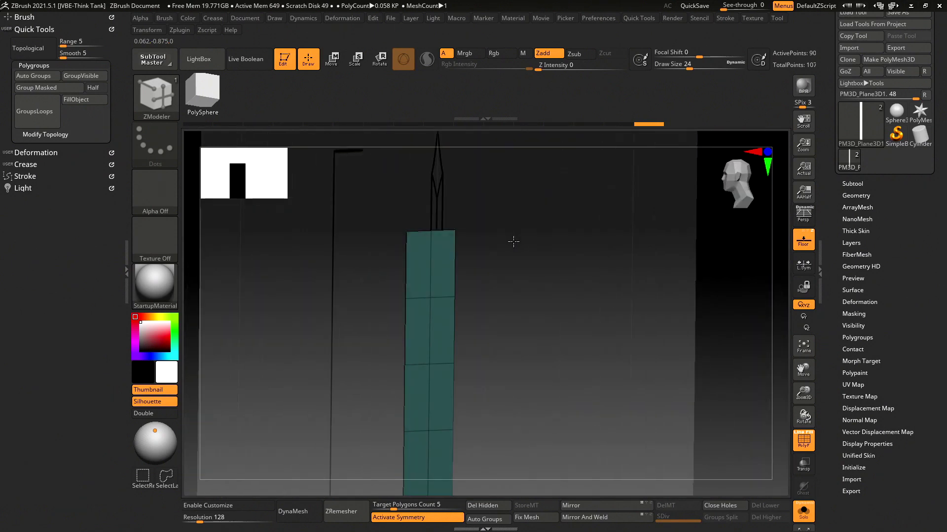
pyautogui.moveTo(450, 265)
pyautogui.mouseDown()
pyautogui.moveTo(465, 257)
pyautogui.moveTo(413, 283)
pyautogui.mouseUp()
pyautogui.hotkey('ctrl', 'z')
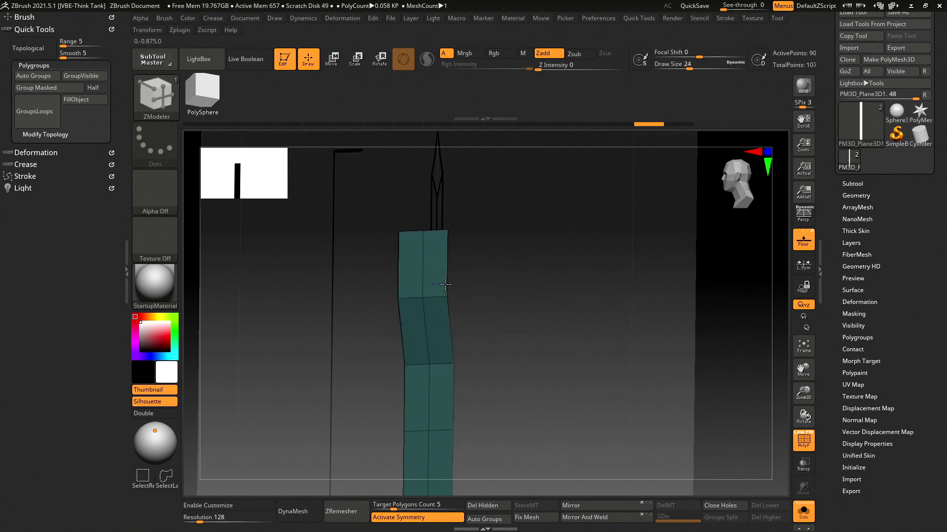
pyautogui.keyDown('shift'); pyautogui.moveTo(499, 288); pyautogui.dragTo(528, 287); pyautogui.keyUp('shift')
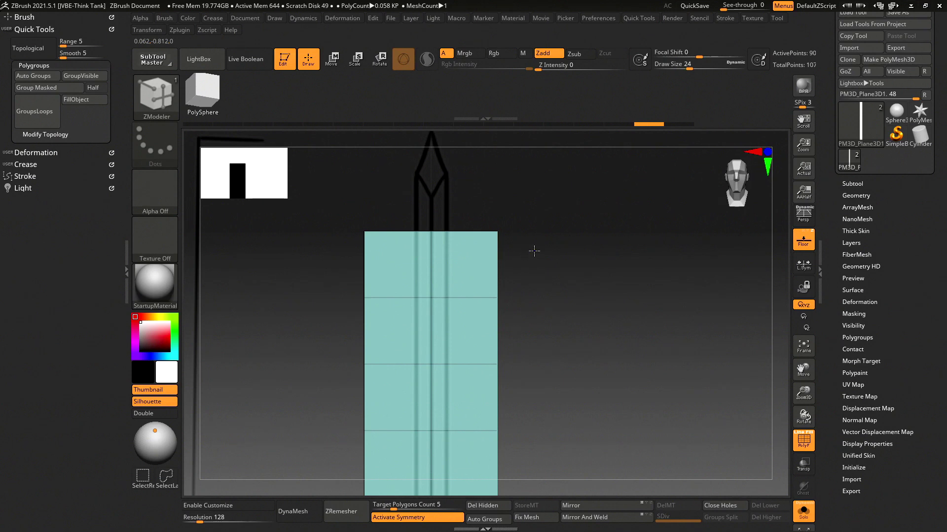
pyautogui.keyDown('shift'); pyautogui.moveTo(596, 269); pyautogui.dragTo(581, 268); pyautogui.keyUp('shift')
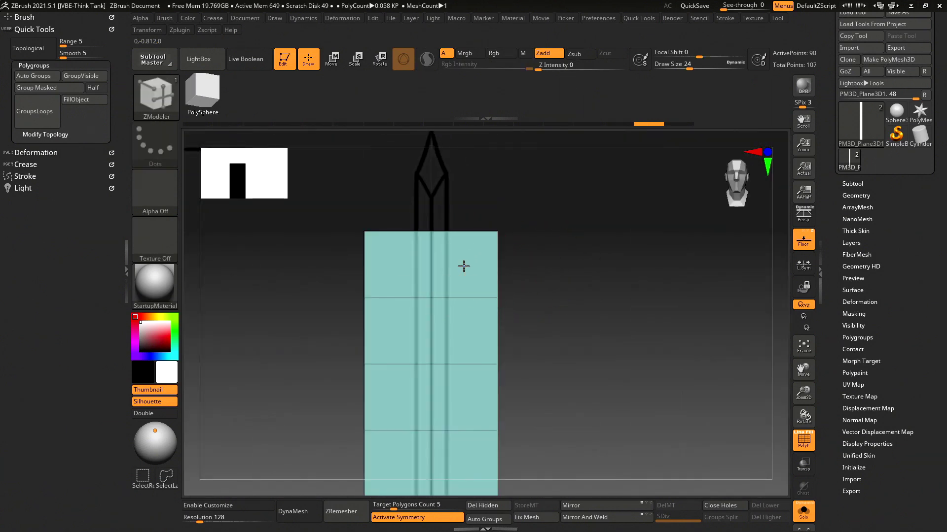
# - Switch to QMesh, test-extrude a block from the strip's top, and undo it
pyautogui.keyDown('shift'); pyautogui.moveTo(581, 225); pyautogui.dragTo(451, 265); pyautogui.keyUp('shift')
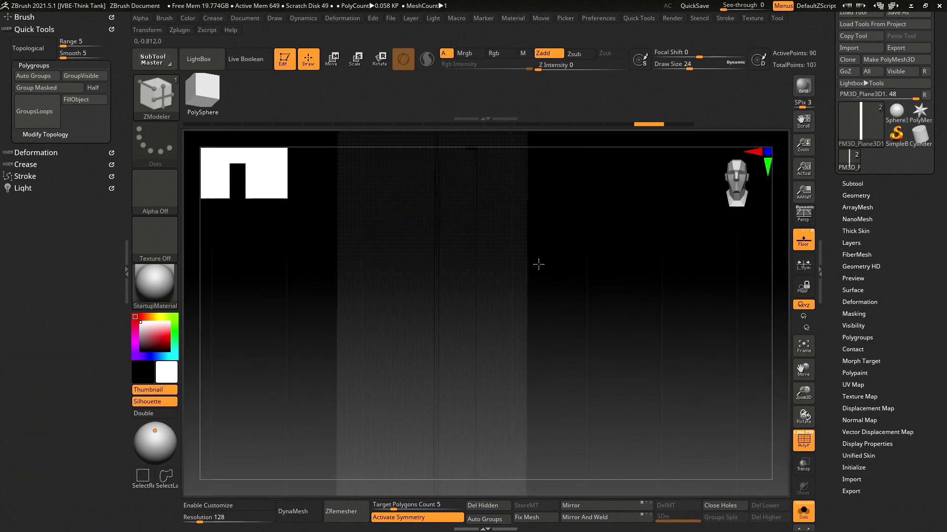
pyautogui.press('space')
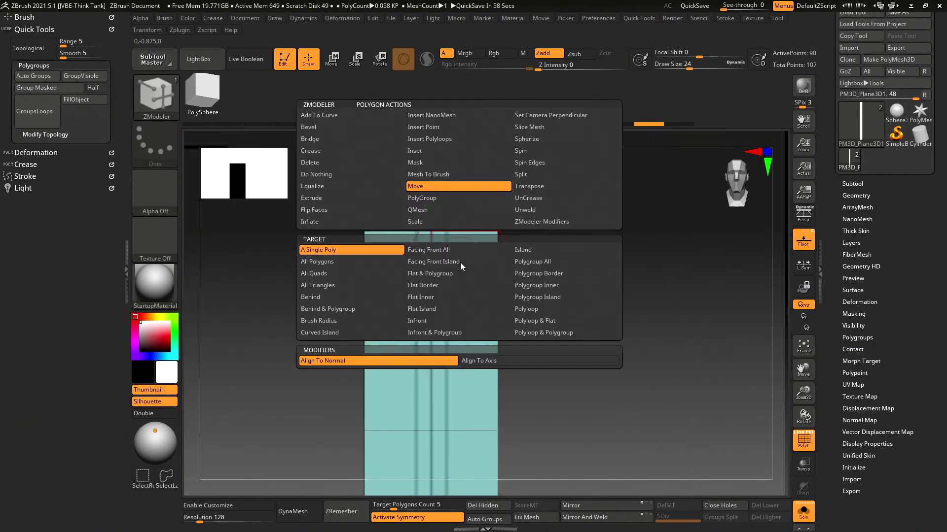
pyautogui.click(440, 209)
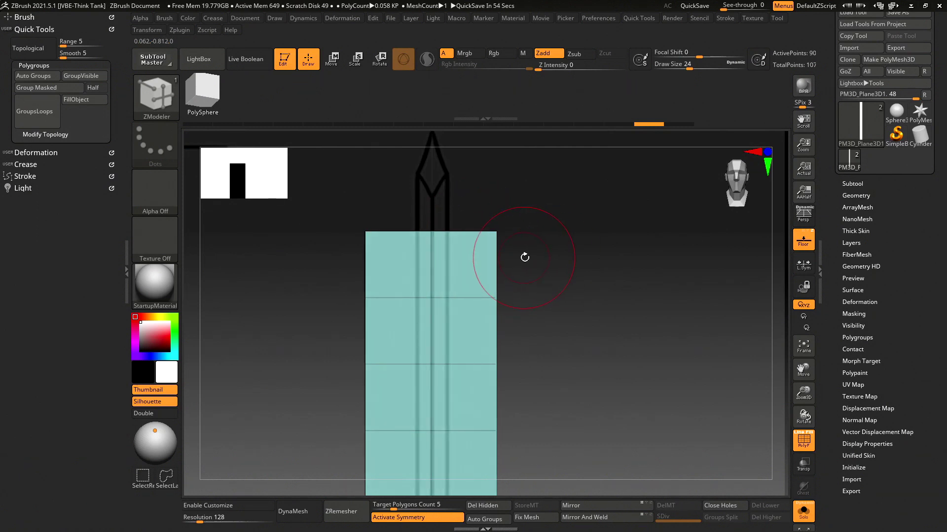
pyautogui.moveTo(475, 243); pyautogui.dragTo(255, 292)
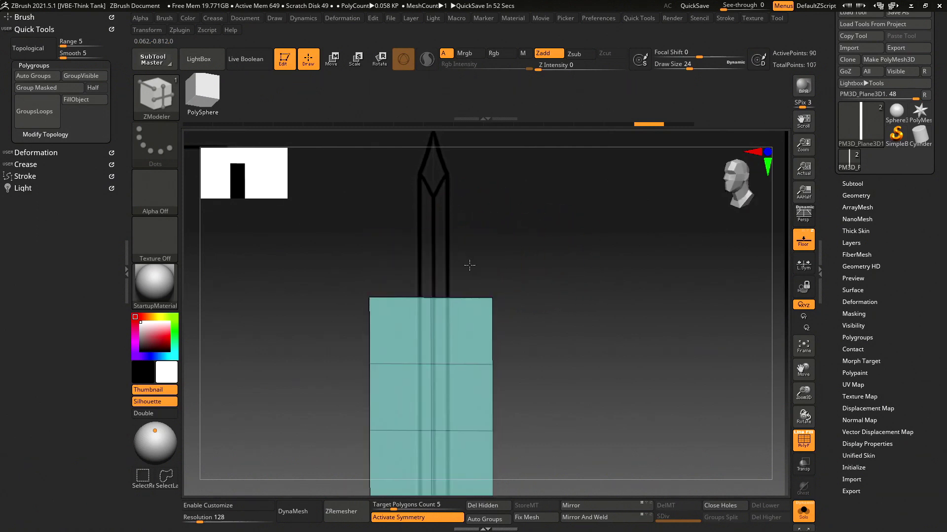
pyautogui.moveTo(537, 248); pyautogui.dragTo(534, 252)
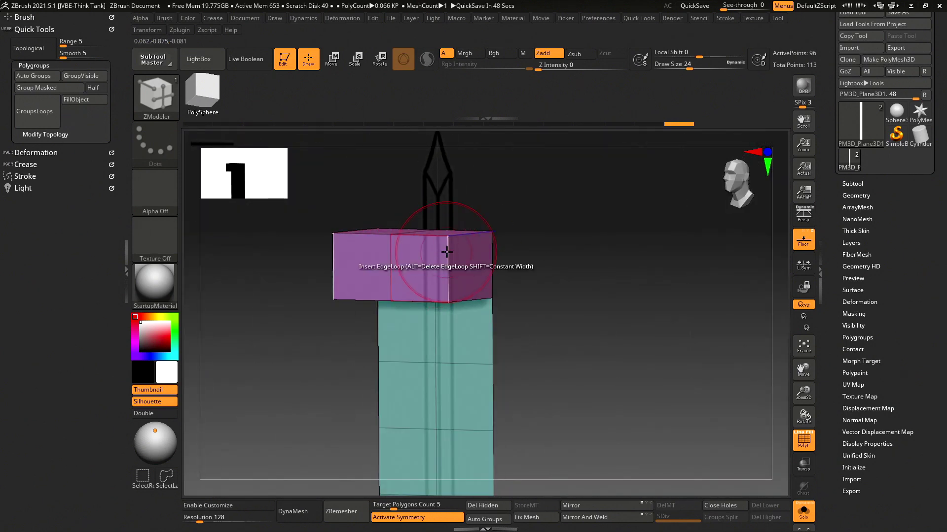
pyautogui.hotkey('ctrl', 'z')
pyautogui.keyDown('shift'); pyautogui.moveTo(560, 250); pyautogui.dragTo(581, 281); pyautogui.keyUp('shift')
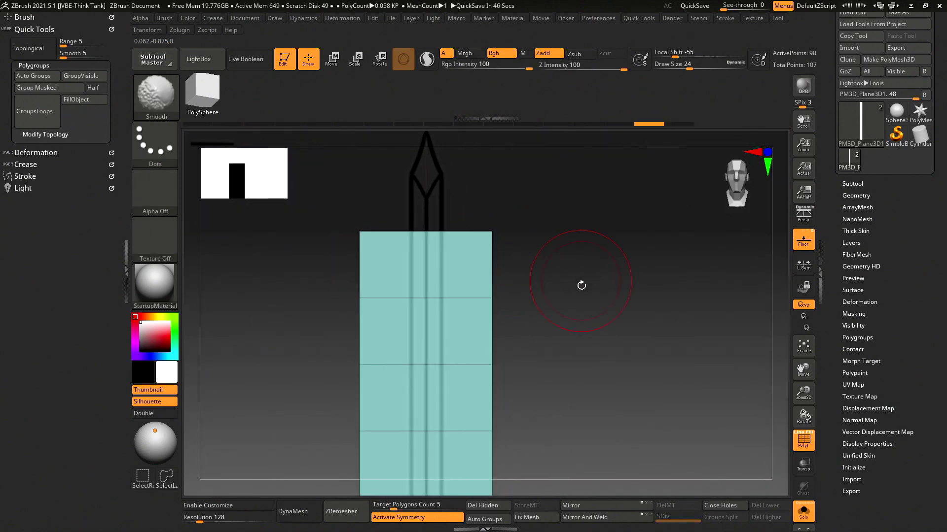
# - Set the polygon action back to Move and shrink the draw size twice
pyautogui.rightClick(462, 267)
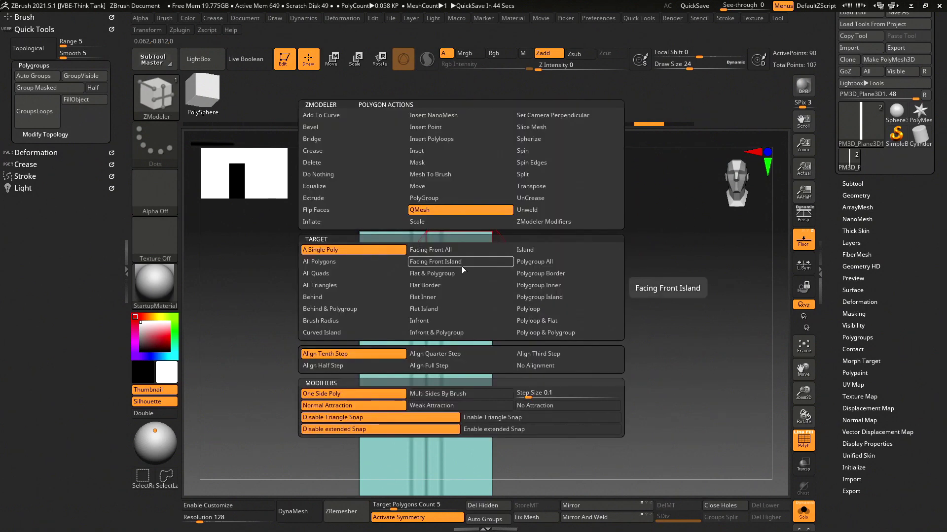
pyautogui.click(445, 186)
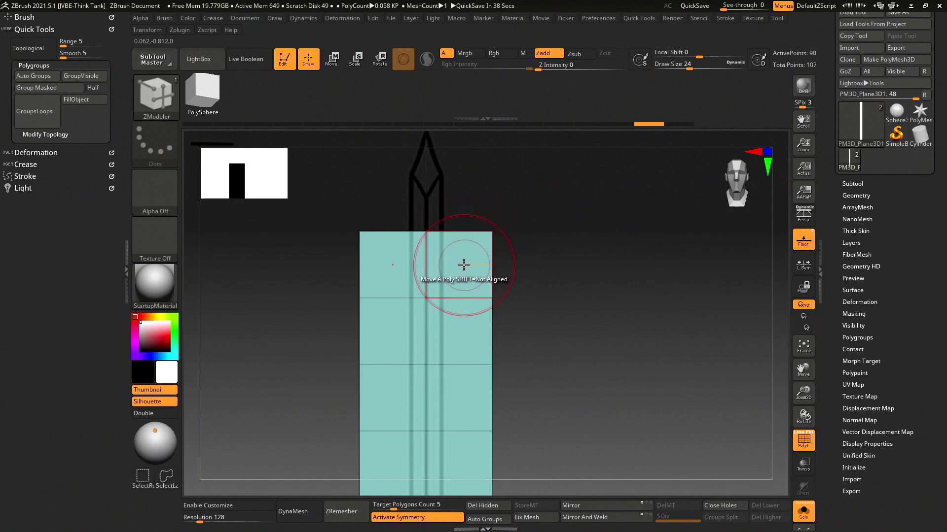
pyautogui.press('[')
pyautogui.press('[')
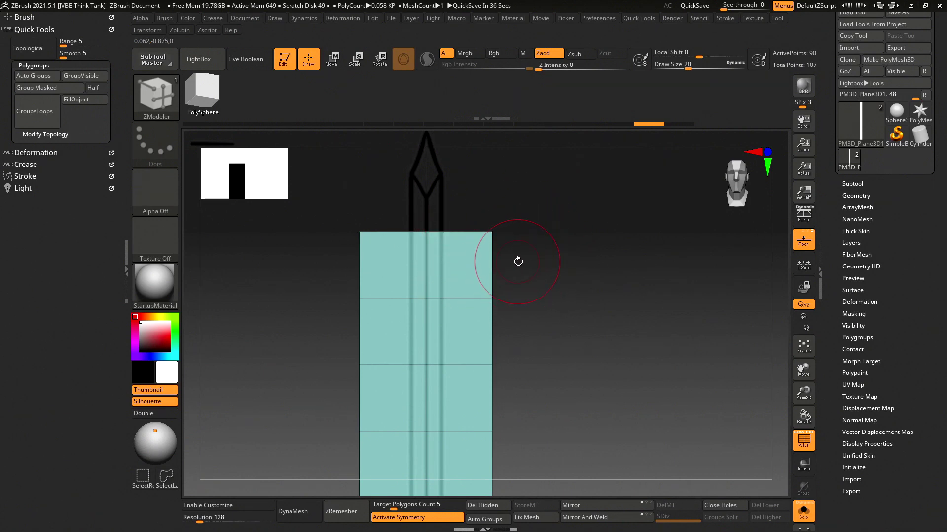
pyautogui.press('[')
pyautogui.press('[')
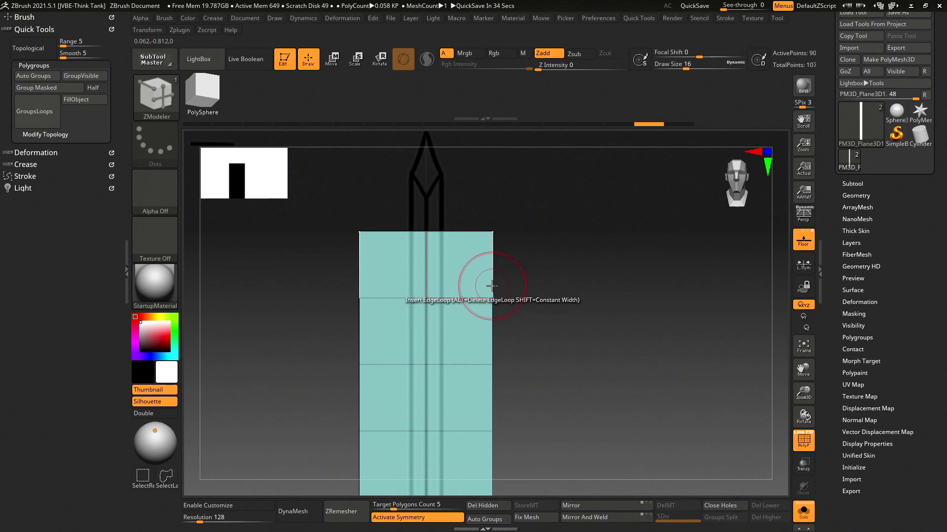
# - Insert a single edge loop across the blade strip with ZModeler and slide it outward
pyautogui.moveTo(521, 270)
pyautogui.keyDown('alt'); pyautogui.mouseDown()
pyautogui.moveTo(537, 247)
pyautogui.moveTo(585, 237)
pyautogui.moveTo(594, 256)
pyautogui.moveTo(668, 272)
pyautogui.moveTo(634, 260)
pyautogui.mouseUp(); pyautogui.keyUp('alt')
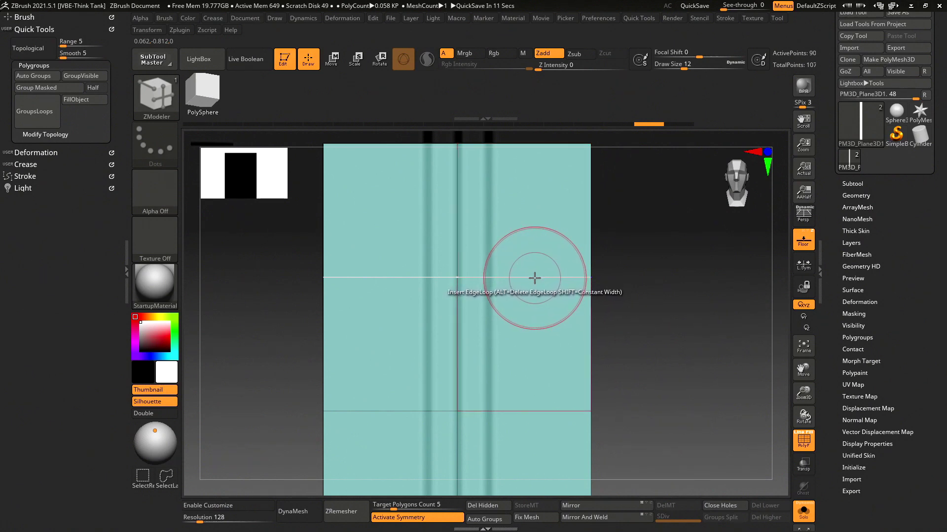
pyautogui.click(537, 278)
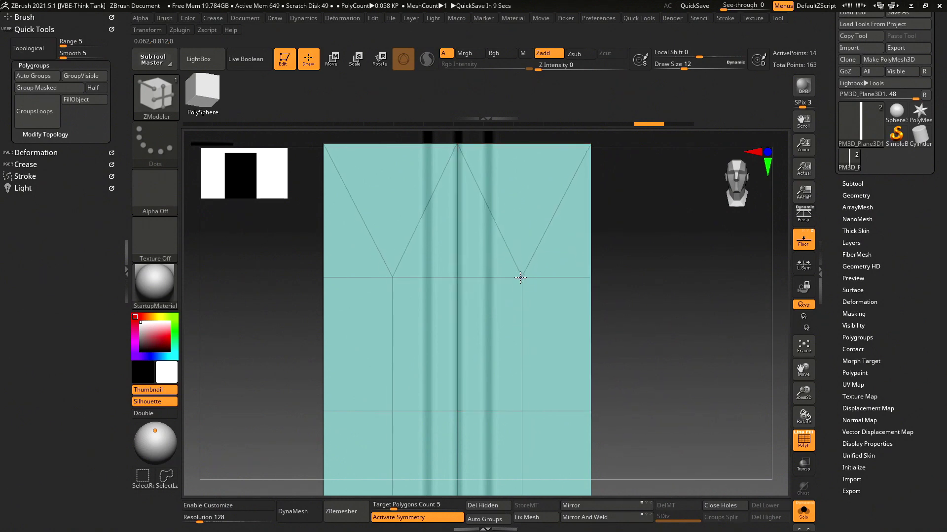
pyautogui.press('ctrl')
pyautogui.hotkey('ctrl', 'z')
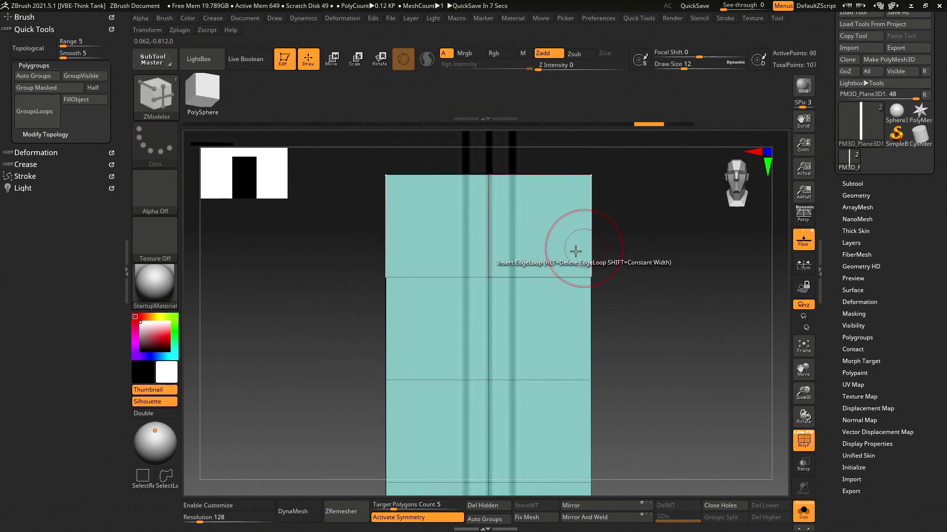
pyautogui.moveTo(531, 278)
pyautogui.mouseDown()
pyautogui.moveTo(506, 277)
pyautogui.moveTo(545, 274)
pyautogui.mouseUp()
pyautogui.press('b')
pyautogui.press('z')
pyautogui.press('m')
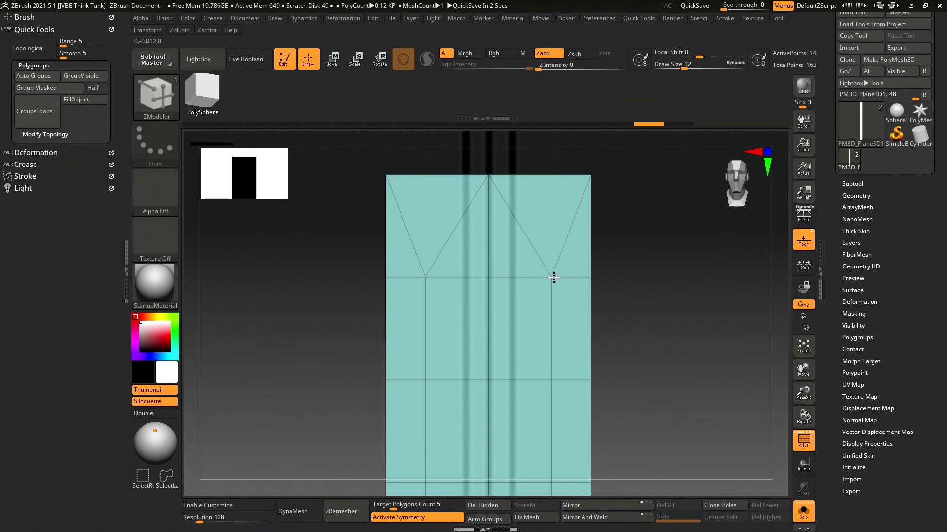
pyautogui.moveTo(526, 277)
pyautogui.mouseDown()
pyautogui.moveTo(539, 279)
pyautogui.moveTo(495, 281)
pyautogui.moveTo(610, 281)
pyautogui.moveTo(522, 281)
pyautogui.moveTo(562, 283)
pyautogui.moveTo(536, 281)
pyautogui.mouseUp()
# - Undo the inserted and removed edge loops, then bring up the ZModeler edge actions list
pyautogui.hotkey('ctrl', 'z')
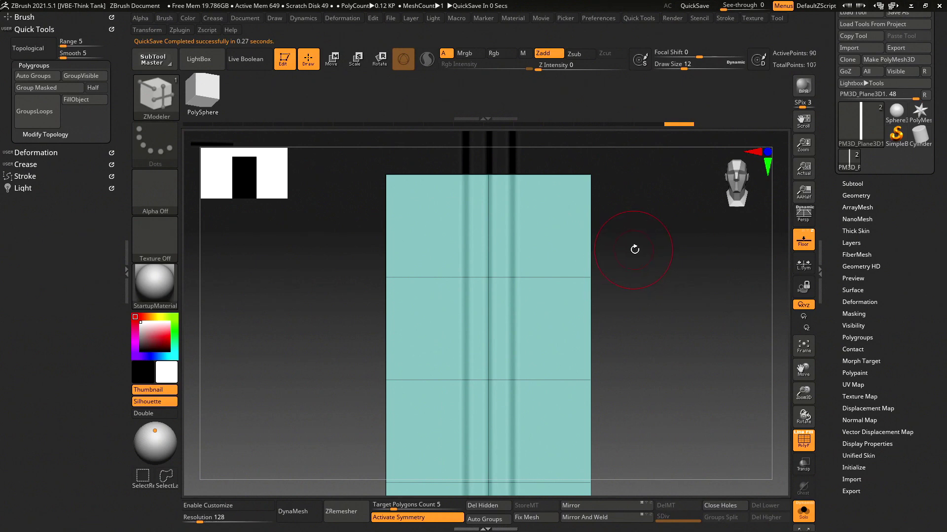
pyautogui.scroll(2, 636, 250)
pyautogui.scroll(2, 644, 253)
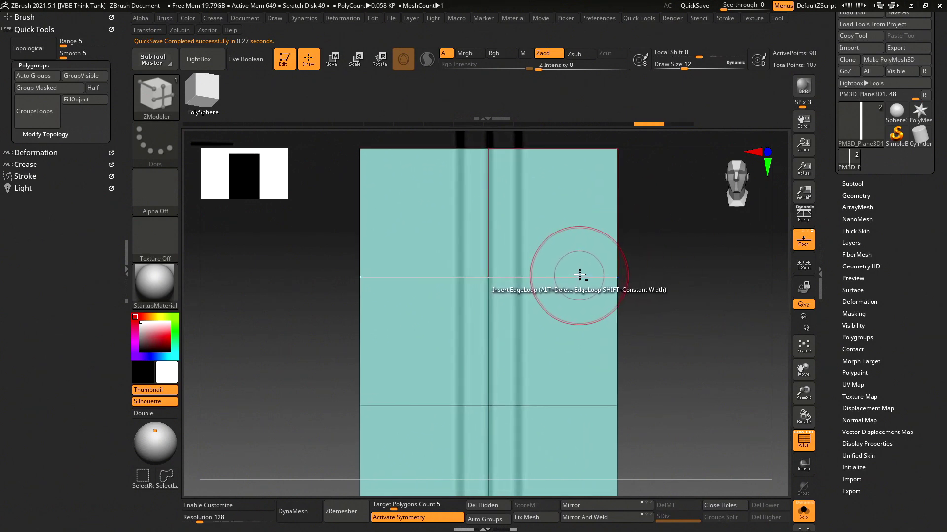
pyautogui.keyDown('alt'); pyautogui.click(580, 276); pyautogui.keyUp('alt')
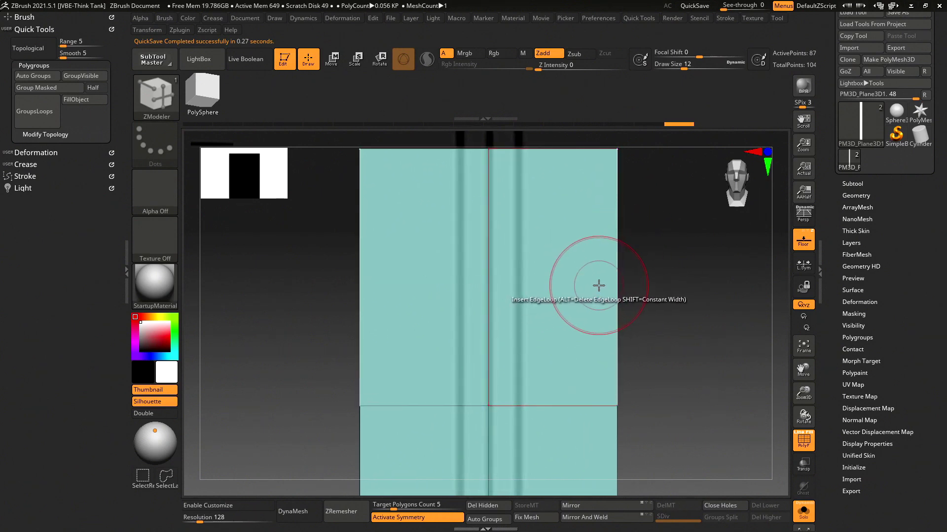
pyautogui.hotkey('ctrl', 'z')
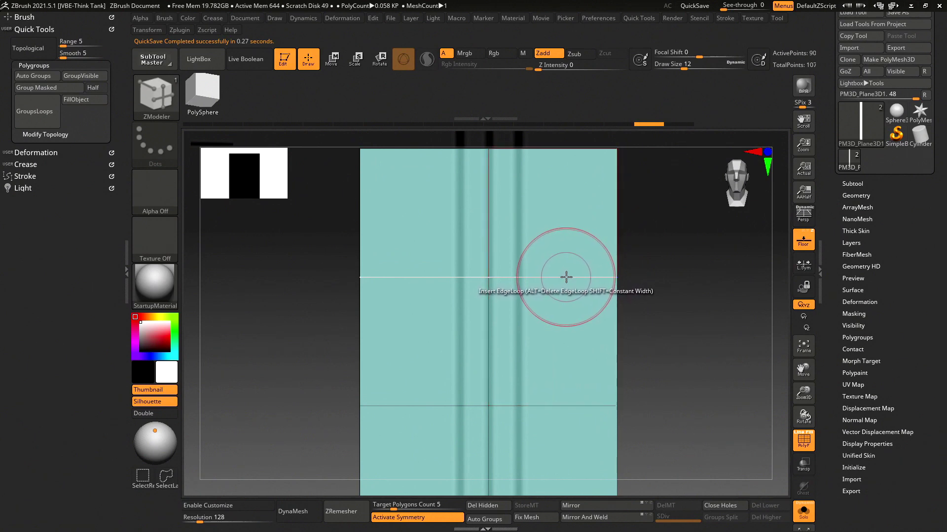
pyautogui.press('space')
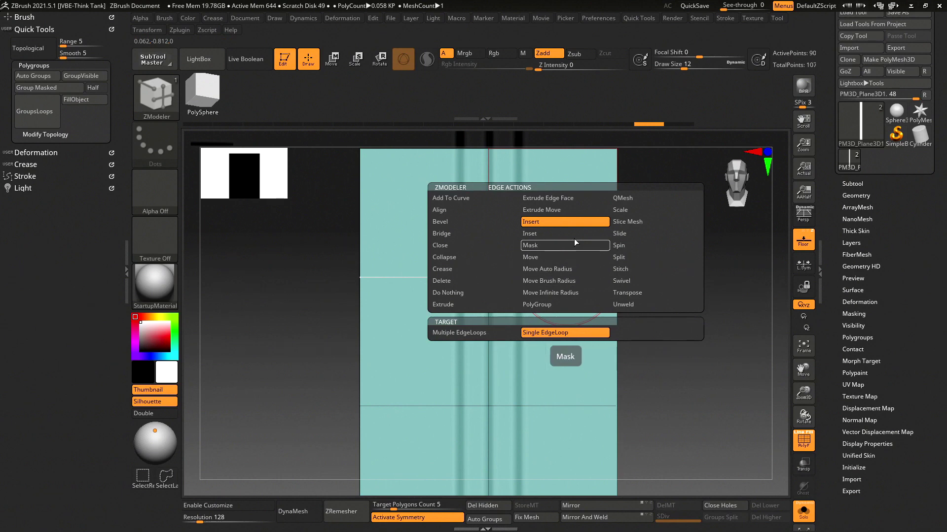
# - Set the ZModeler edge action to Delete and test it on an edge, undoing the result
pyautogui.click(448, 285)
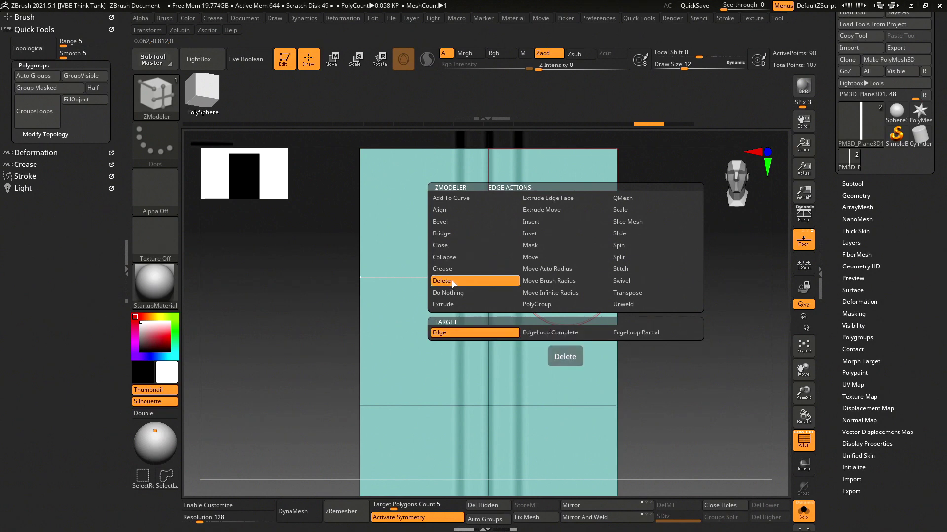
pyautogui.press('space')
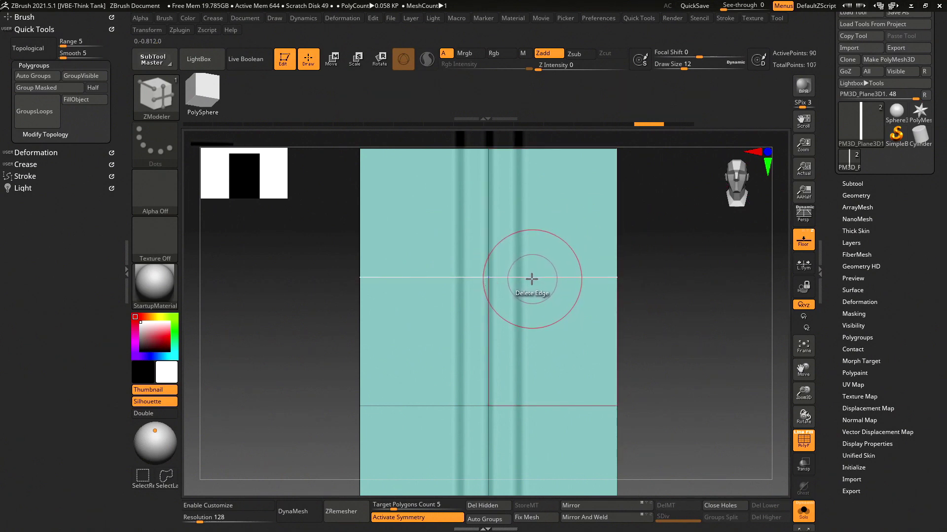
pyautogui.click(532, 279)
pyautogui.hotkey('ctrl', 'z')
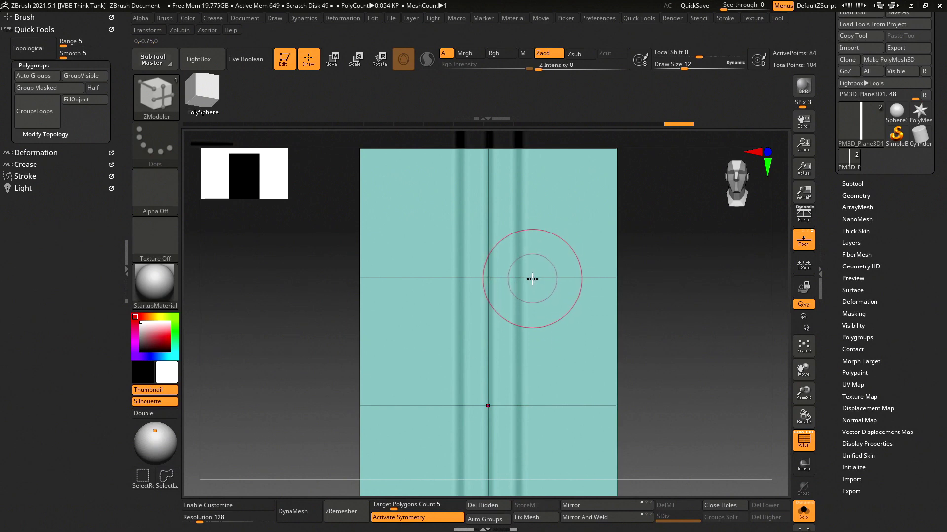
pyautogui.hotkey('ctrl', 'z')
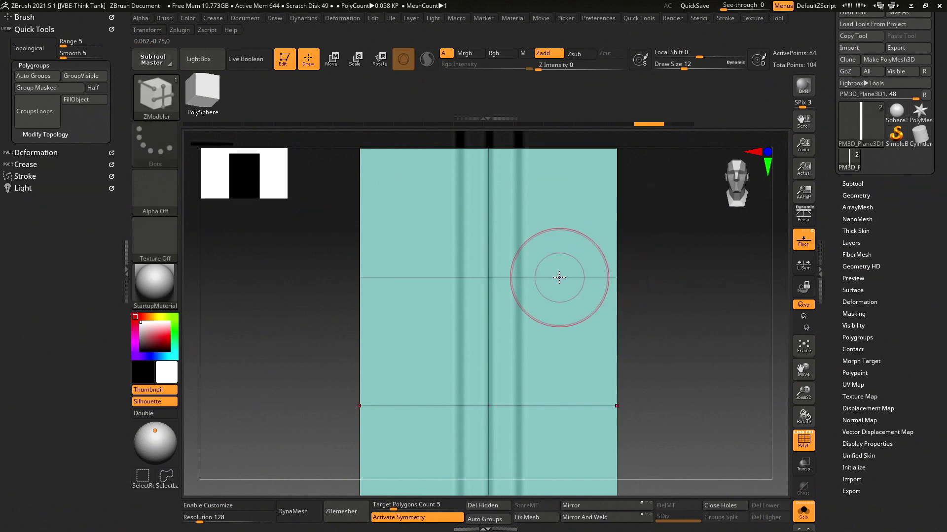
pyautogui.hotkey('ctrl', 'z')
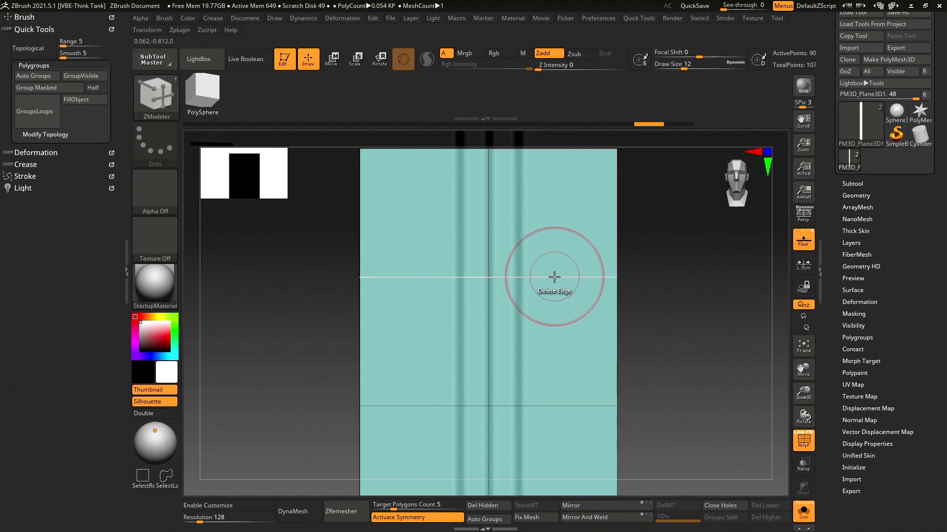
# - Set the Delete target to EdgeLoop Complete and remove the upper horizontal edge loop
pyautogui.hotkey('ctrl', 'shift', 'z')
pyautogui.press('space')
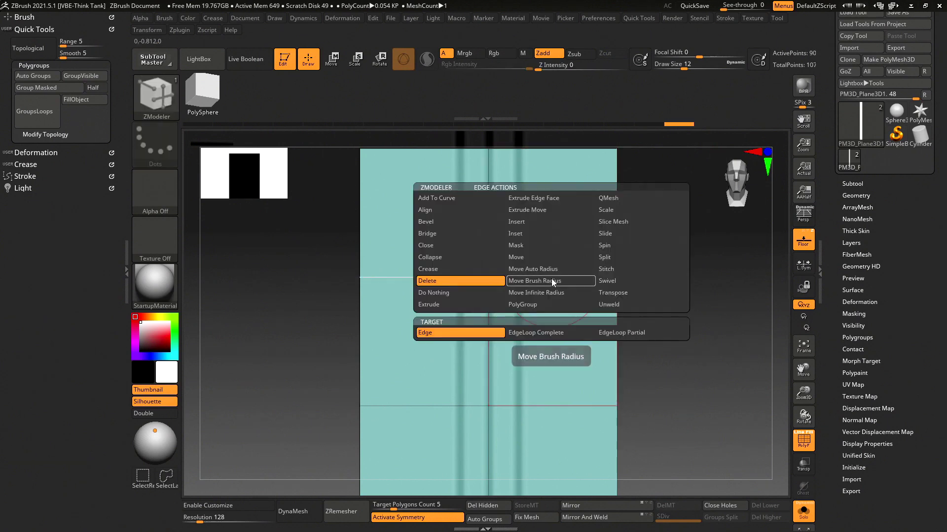
pyautogui.click(526, 336)
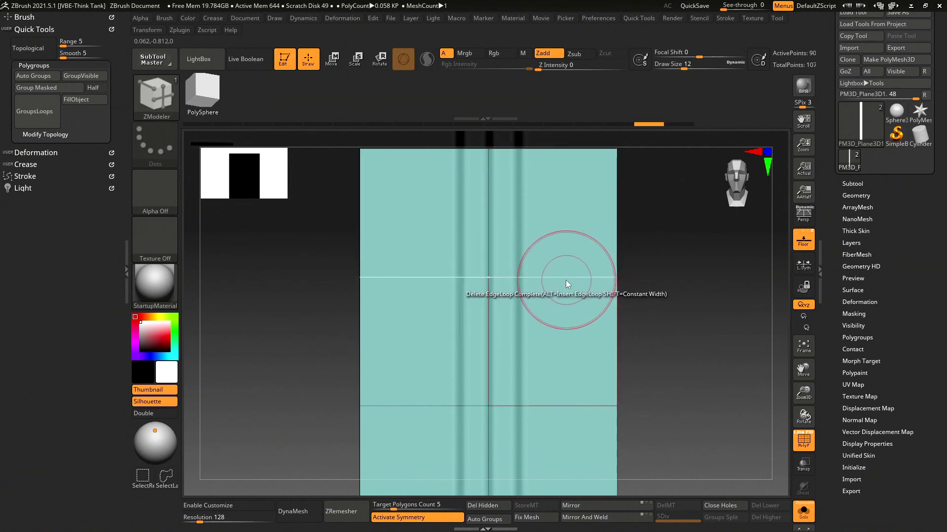
pyautogui.press('space')
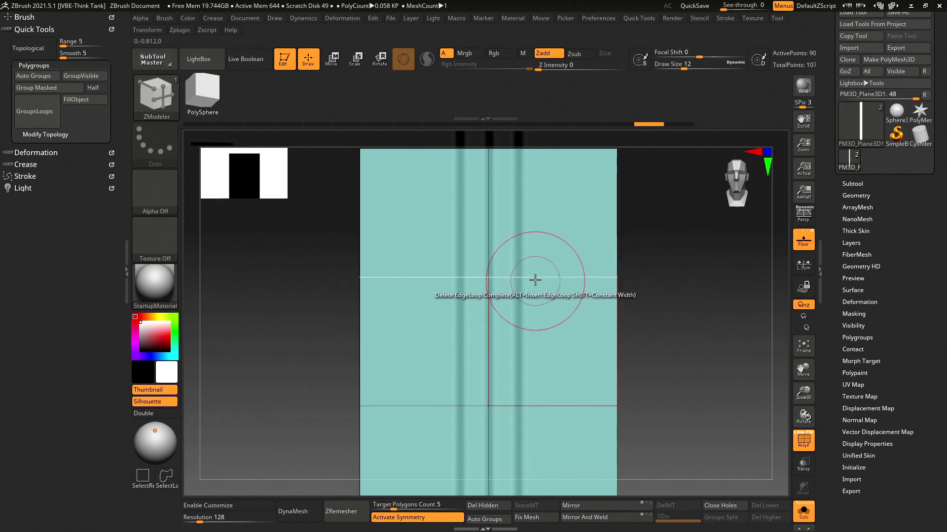
pyautogui.click(538, 277)
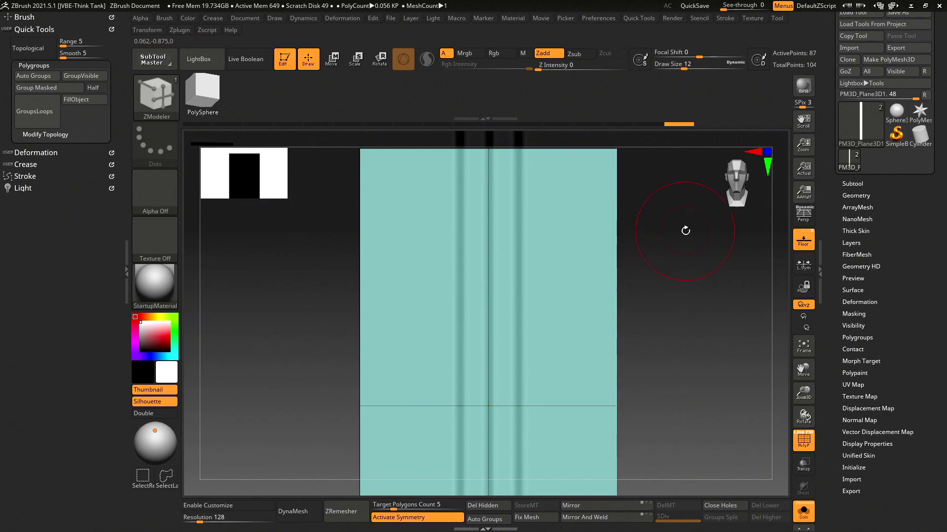
# - Delete the first few horizontal edge loops from the strip, undoing one misplaced deletion
pyautogui.keyDown('ctrl'); pyautogui.moveTo(687, 228); pyautogui.dragTo(623, 232, button='right'); pyautogui.keyUp('ctrl')
pyautogui.click(535, 355)
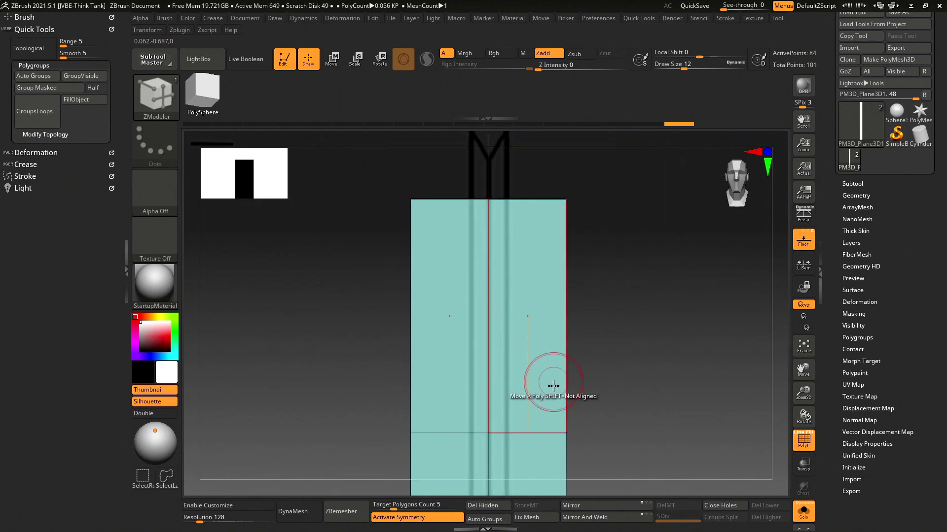
pyautogui.click(532, 434)
pyautogui.hotkey('ctrl', 'z')
pyautogui.hotkey('ctrl', 'z')
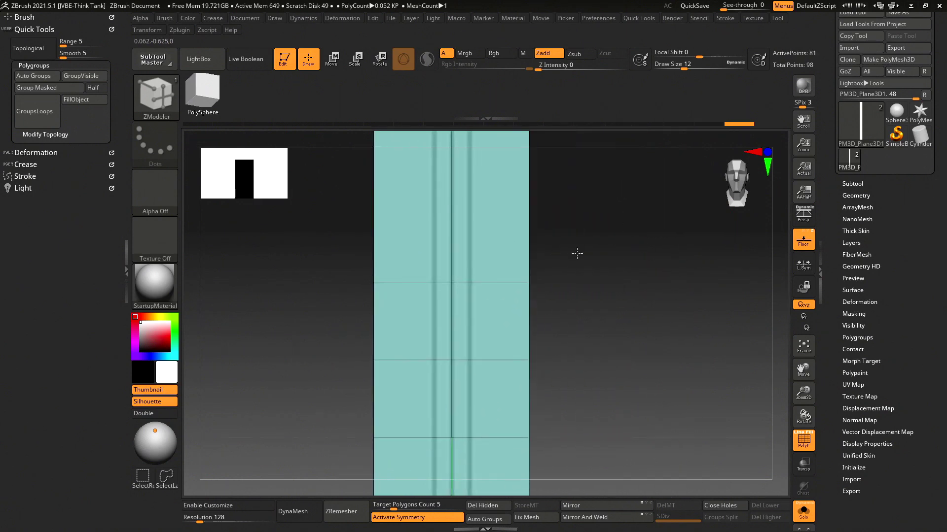
pyautogui.click(523, 364)
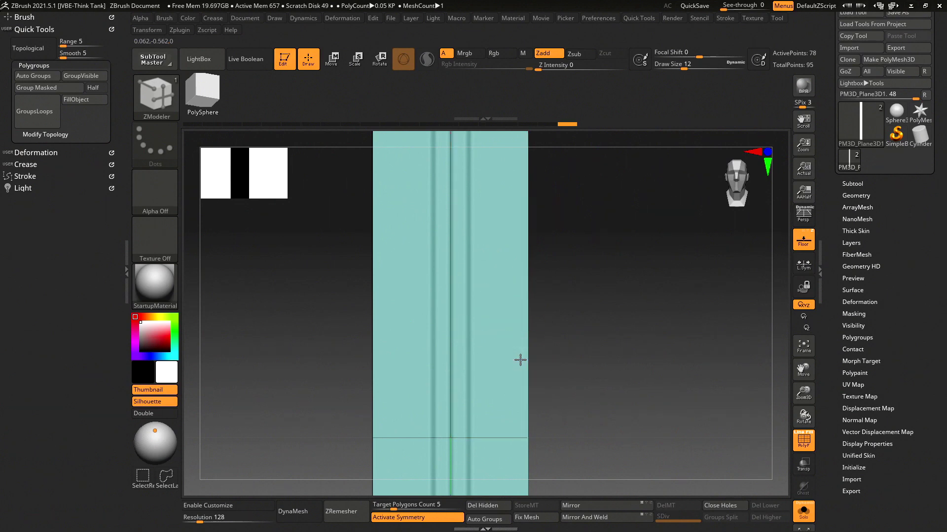
pyautogui.click(513, 295)
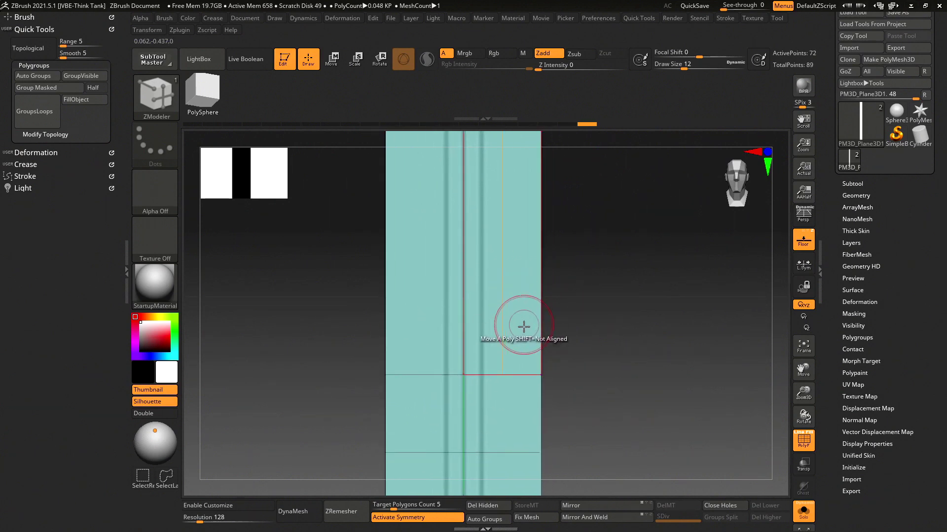
pyautogui.click(506, 379)
pyautogui.click(528, 374)
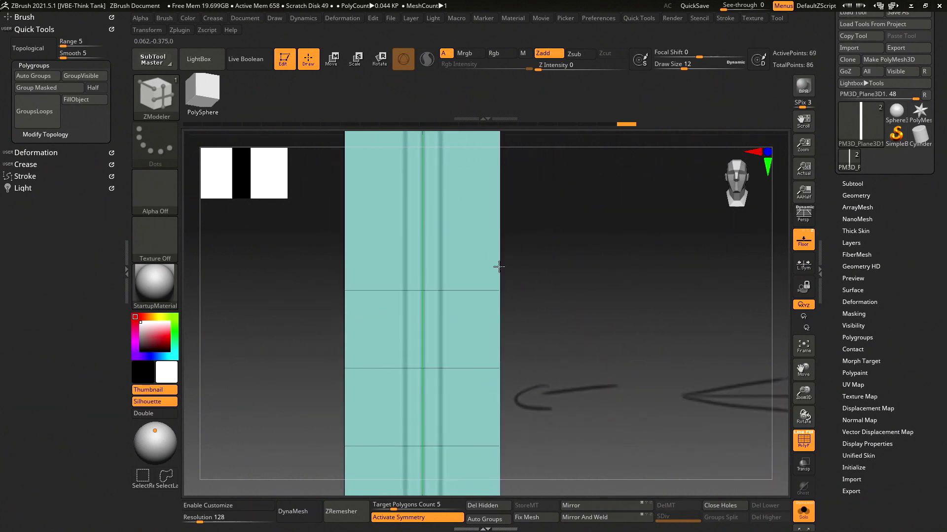
pyautogui.click(462, 364)
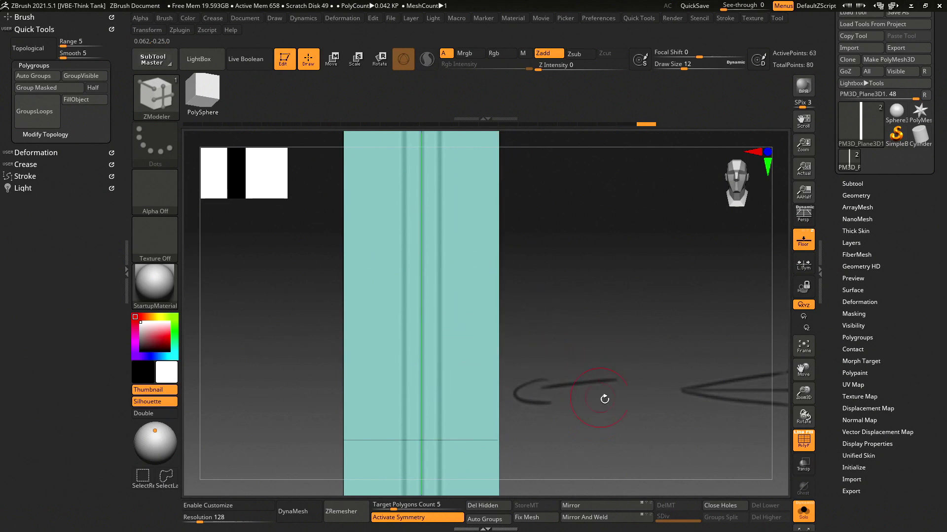
# - Delete more horizontal edge loops until the strip is down to 48 points
pyautogui.click(519, 246)
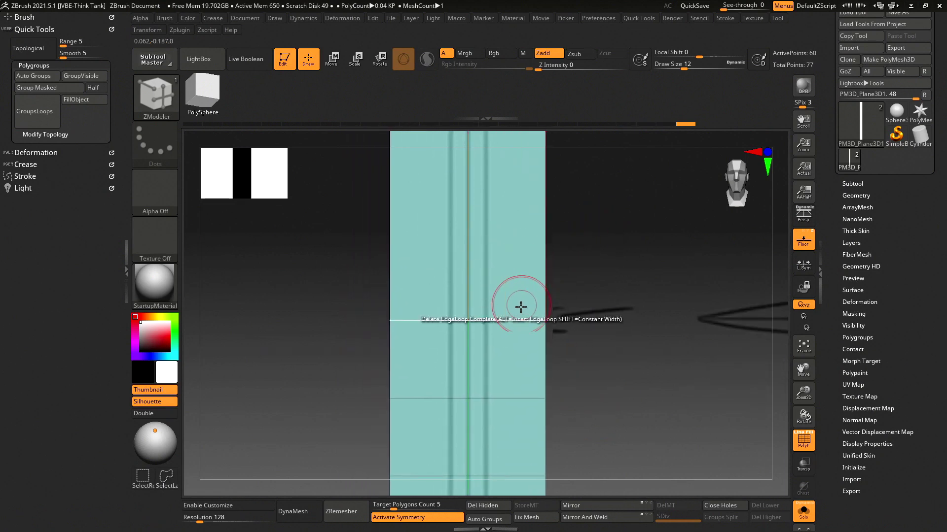
pyautogui.click(518, 320)
pyautogui.click(557, 261)
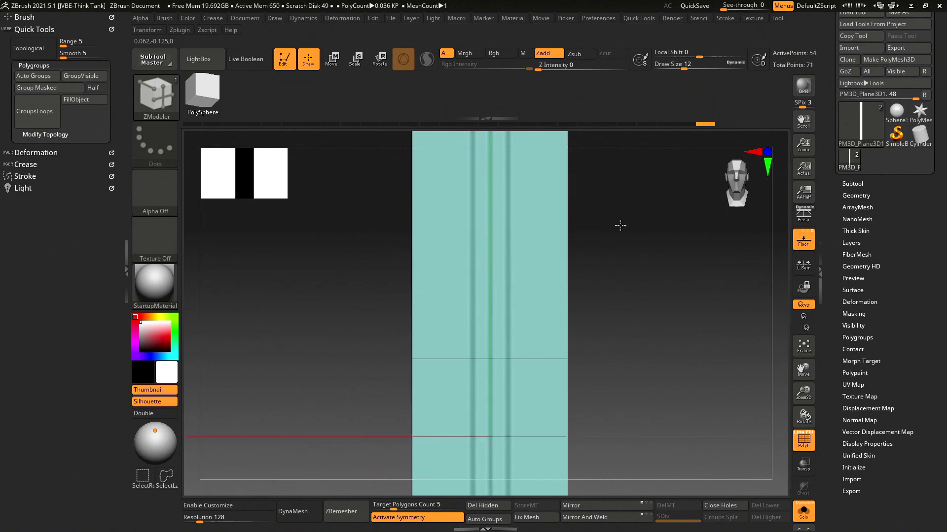
pyautogui.moveTo(600, 230); pyautogui.dragTo(598, 247)
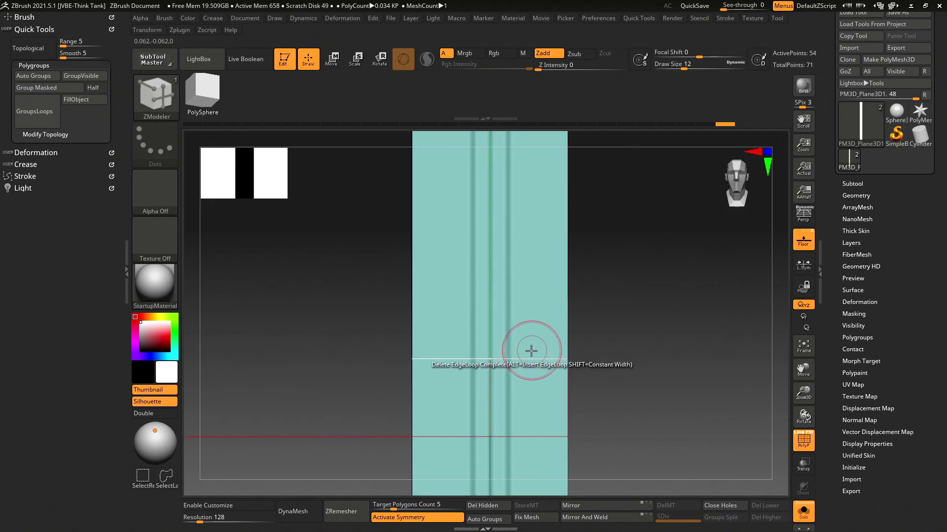
pyautogui.click(526, 355)
pyautogui.moveTo(651, 355); pyautogui.dragTo(615, 217)
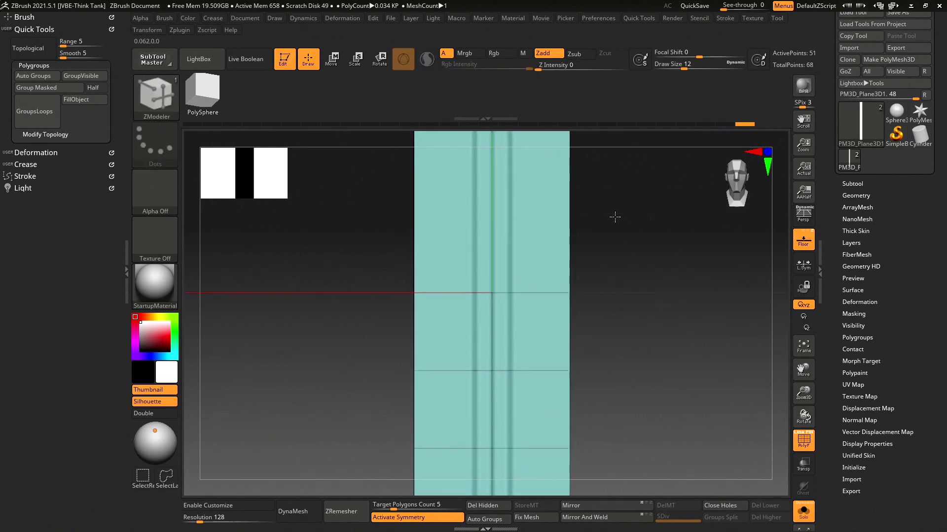
pyautogui.click(542, 285)
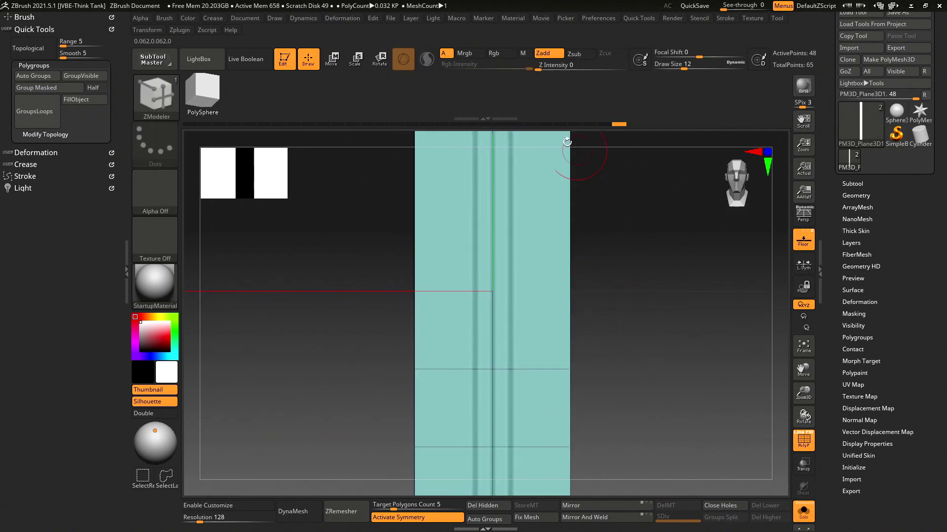
# - Set Draw E Enhance Opacity to about 0.12 and switch the floor grid off
pyautogui.click(277, 20)
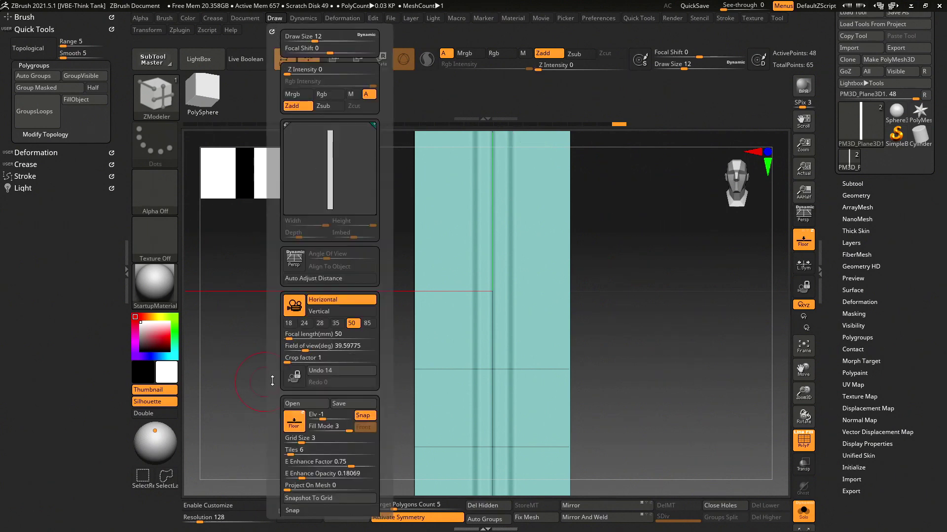
pyautogui.moveTo(272, 381); pyautogui.dragTo(275, 307)
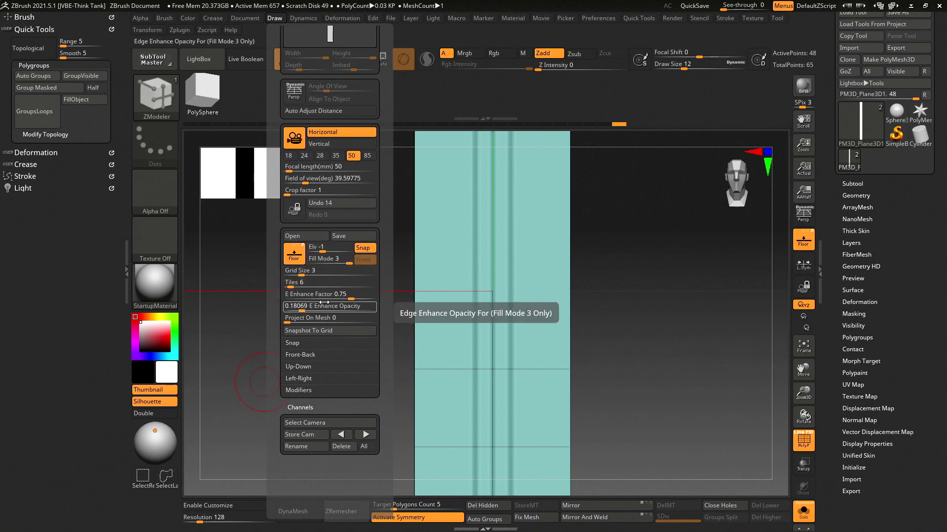
pyautogui.moveTo(315, 307); pyautogui.dragTo(305, 311)
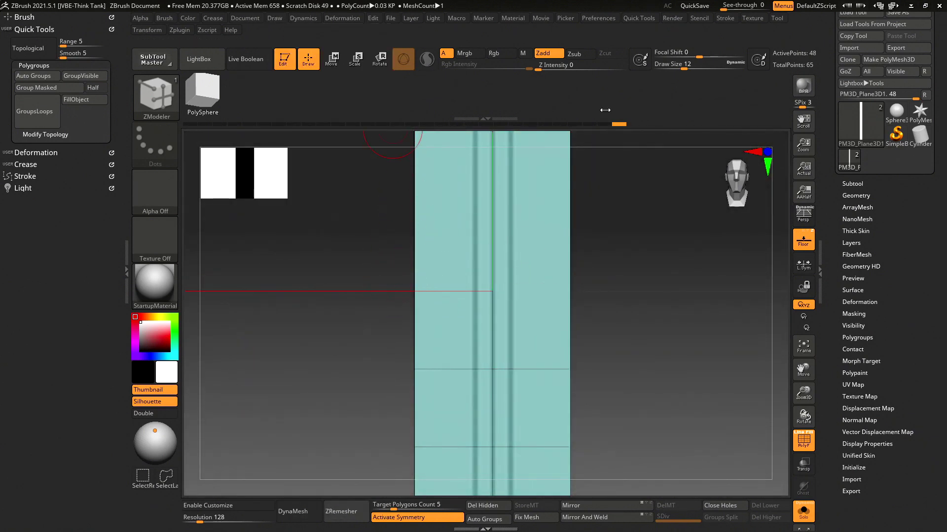
pyautogui.click(807, 243)
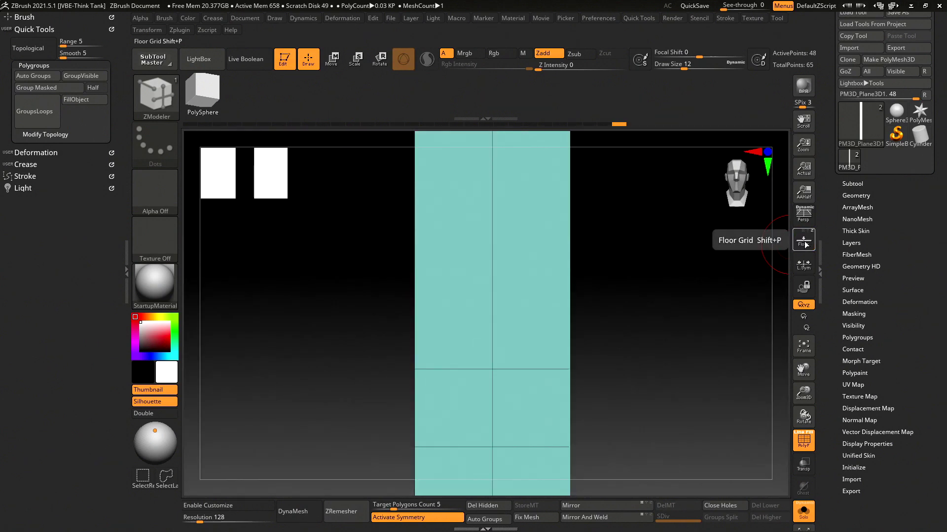
# - Turn off PolyF colours and delete the first horizontal edge loops on the strip
pyautogui.keyDown('shift'); pyautogui.moveTo(663, 244); pyautogui.dragTo(661, 255); pyautogui.keyUp('shift')
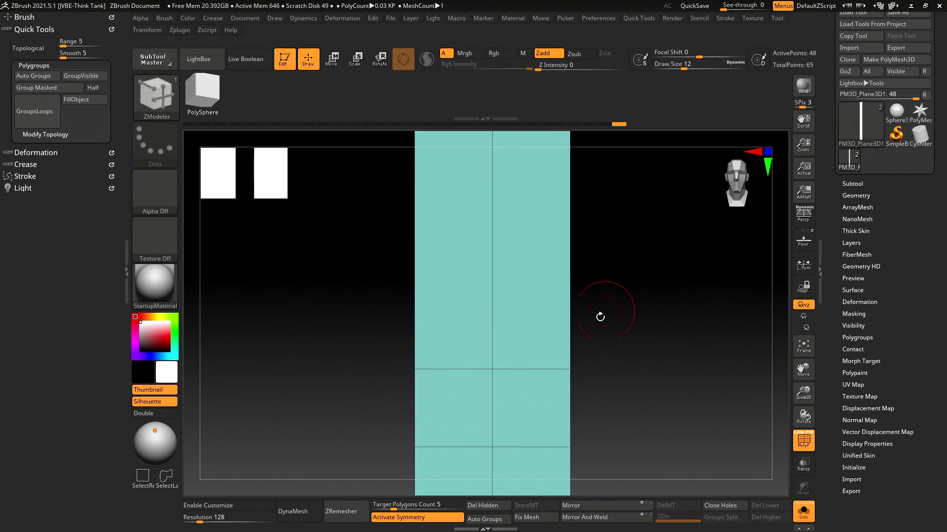
pyautogui.moveTo(682, 315)
pyautogui.mouseDown()
pyautogui.moveTo(695, 268)
pyautogui.moveTo(682, 343)
pyautogui.mouseUp()
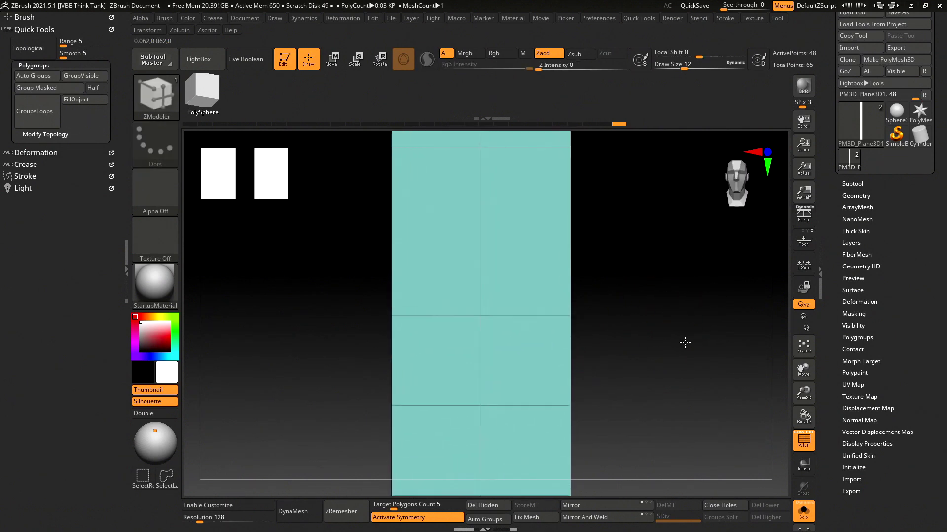
pyautogui.click(810, 437)
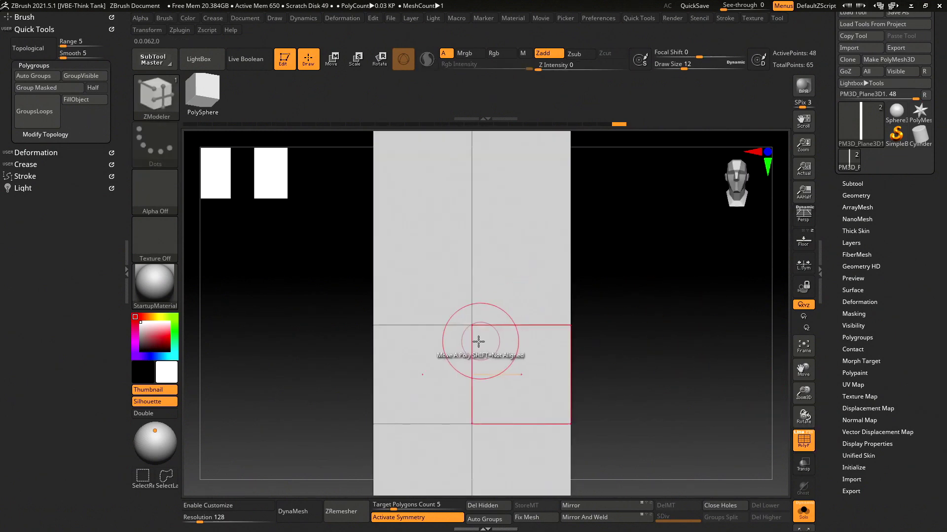
pyautogui.click(503, 325)
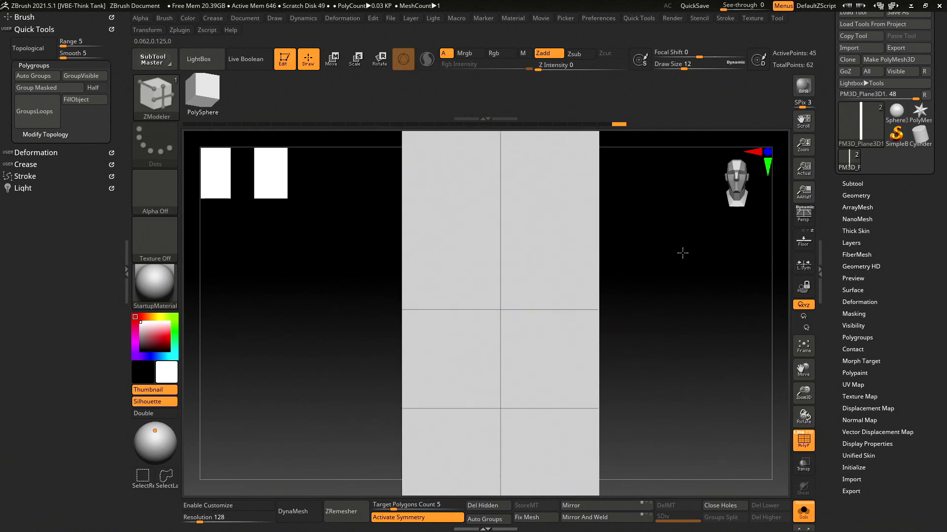
pyautogui.keyDown('alt'); pyautogui.moveTo(654, 276); pyautogui.dragTo(683, 250); pyautogui.keyUp('alt')
pyautogui.click(571, 294)
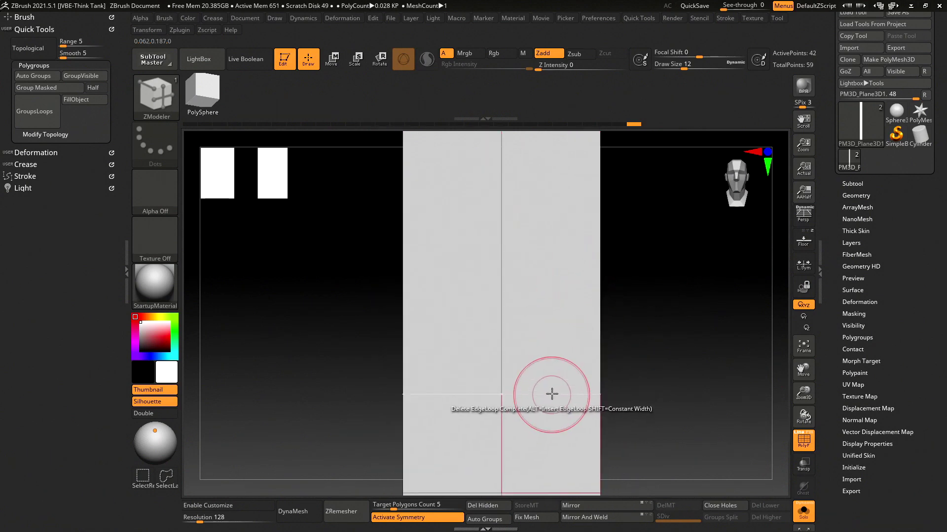
pyautogui.click(551, 393)
# - Keep deleting horizontal edge loops along the middle of the strip
pyautogui.keyDown('alt'); pyautogui.moveTo(633, 386); pyautogui.dragTo(639, 374); pyautogui.keyUp('alt')
pyautogui.keyDown('alt'); pyautogui.moveTo(671, 253); pyautogui.dragTo(640, 287); pyautogui.keyUp('alt')
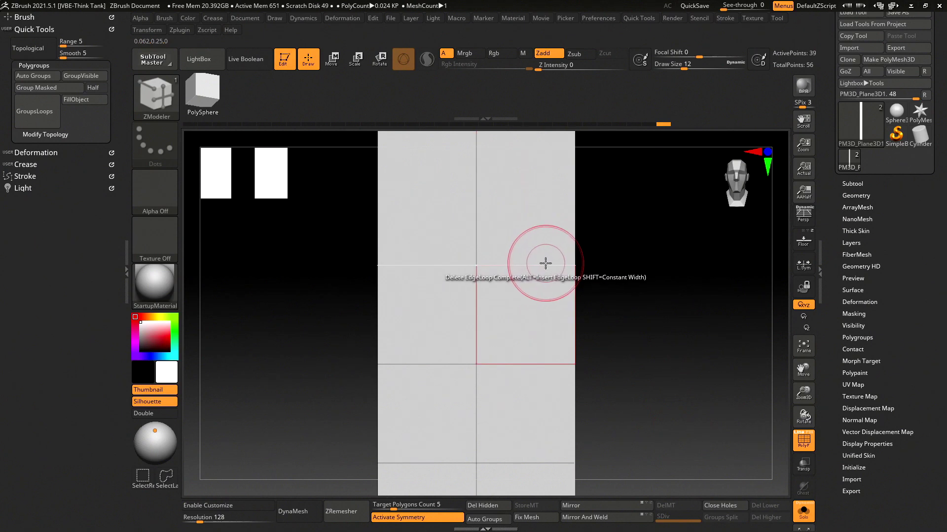
pyautogui.click(545, 355)
pyautogui.click(543, 366)
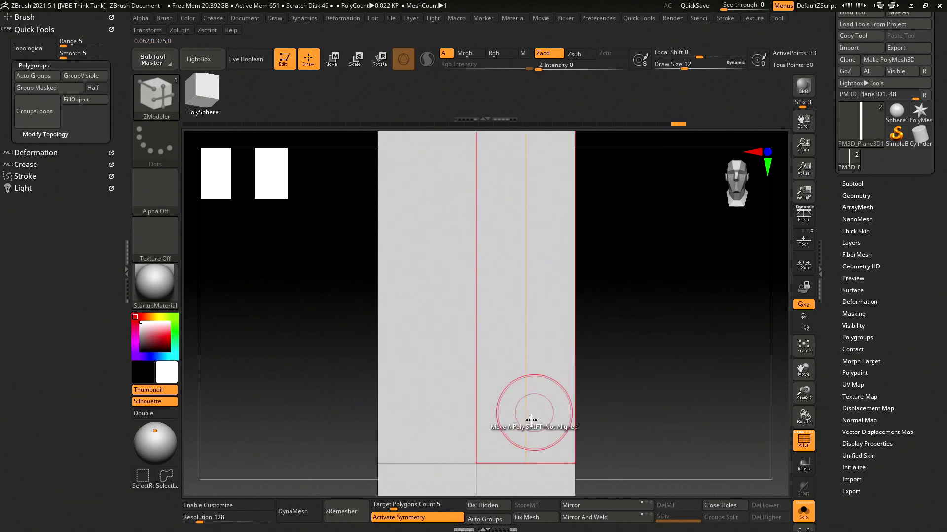
pyautogui.click(517, 463)
pyautogui.keyDown('alt'); pyautogui.moveTo(683, 346); pyautogui.dragTo(640, 342); pyautogui.keyUp('alt')
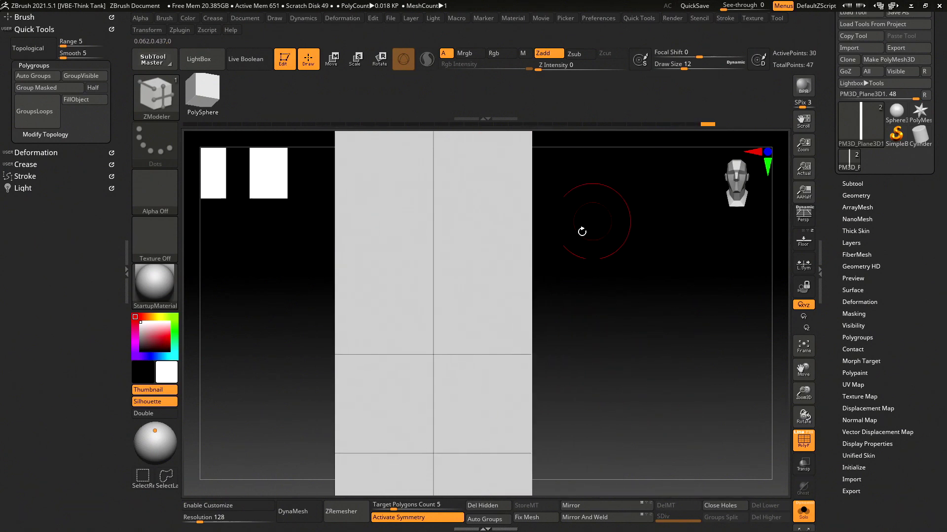
pyautogui.click(485, 355)
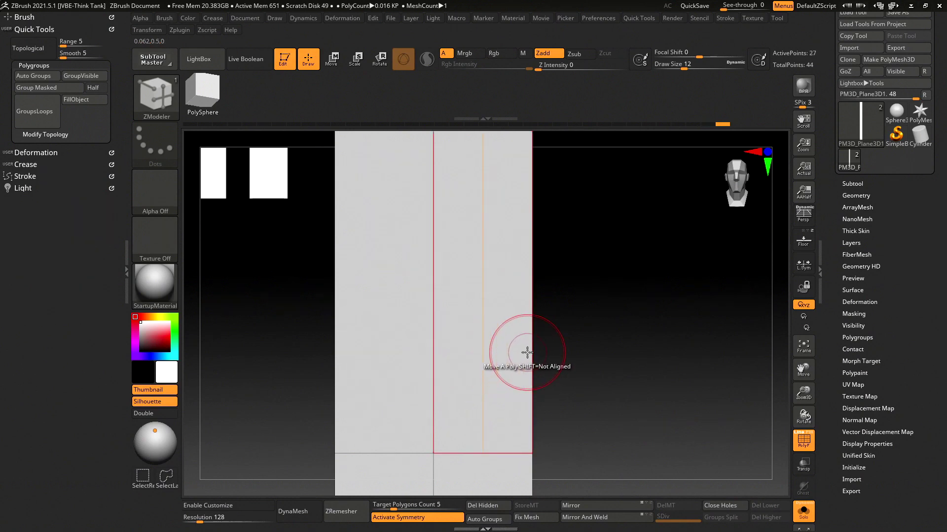
pyautogui.click(478, 454)
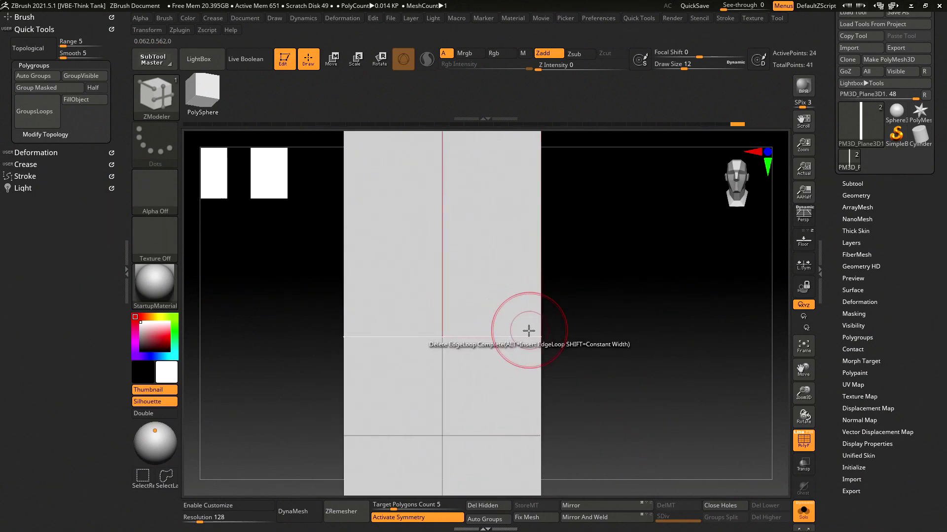
# - Delete the last horizontal edge loops, leaving a 6-point two-polygon column
pyautogui.click(516, 340)
pyautogui.click(503, 432)
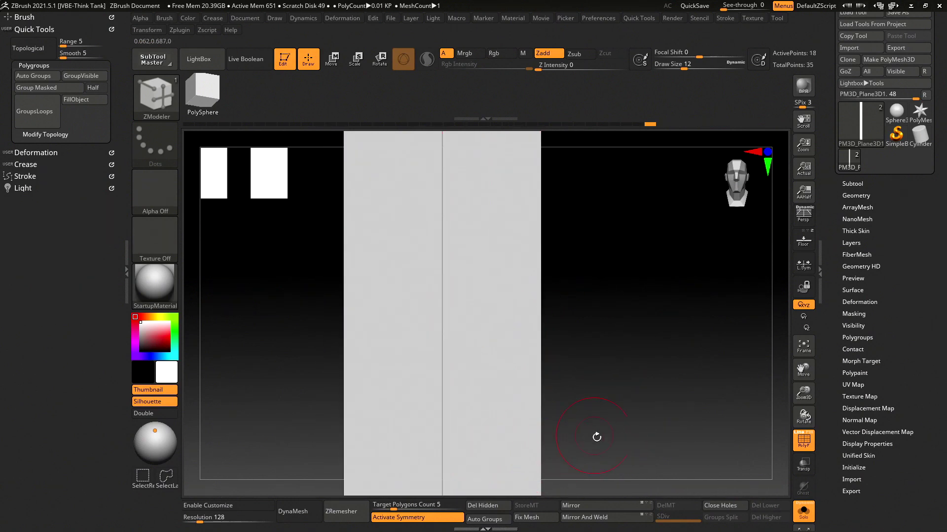
pyautogui.click(527, 268)
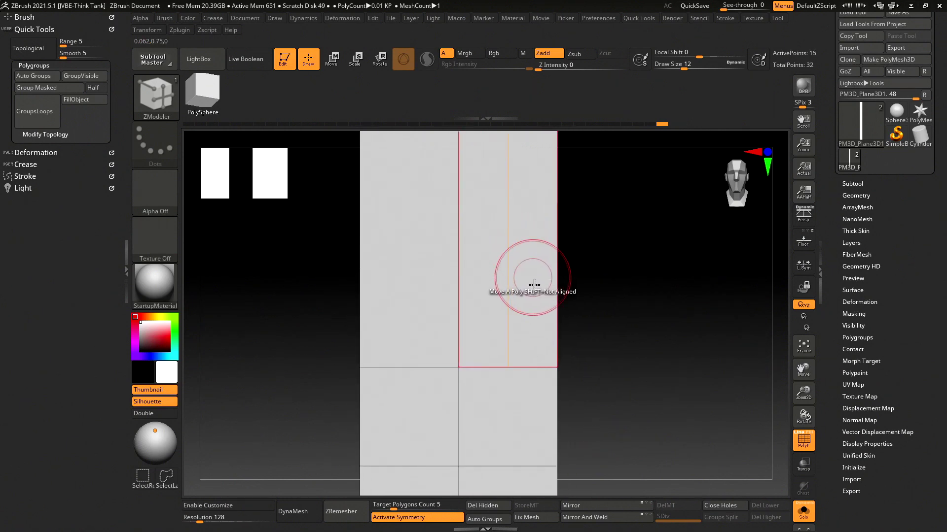
pyautogui.click(507, 369)
pyautogui.press('f')
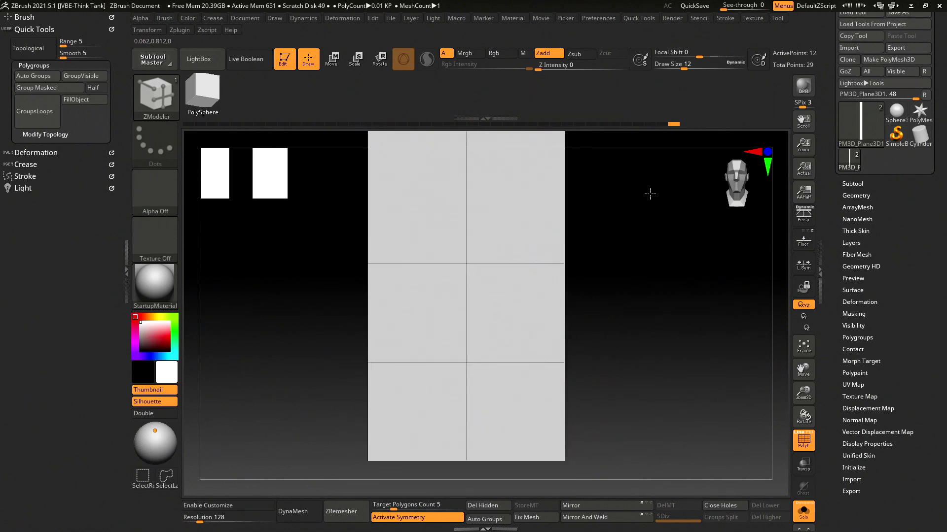
pyautogui.click(528, 261)
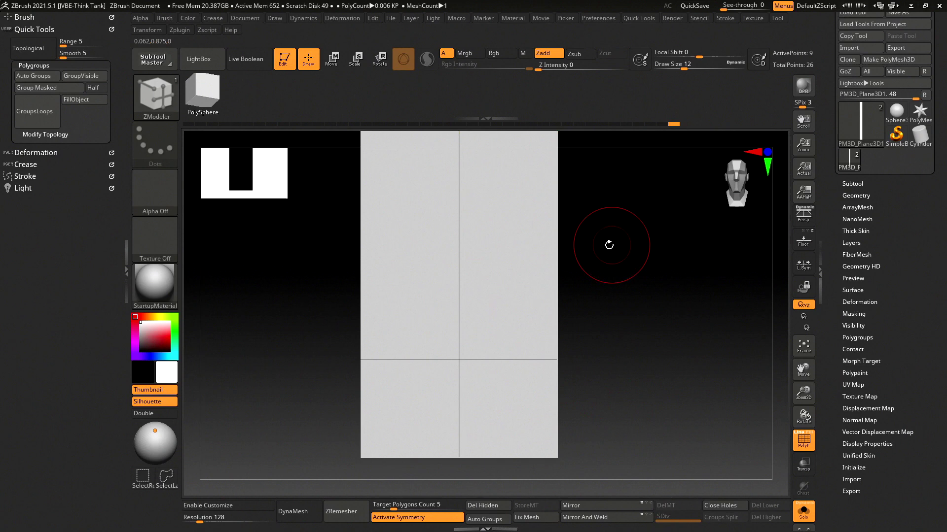
pyautogui.click(526, 361)
pyautogui.moveTo(656, 319)
pyautogui.mouseDown()
pyautogui.moveTo(600, 270)
pyautogui.moveTo(652, 261)
pyautogui.mouseUp()
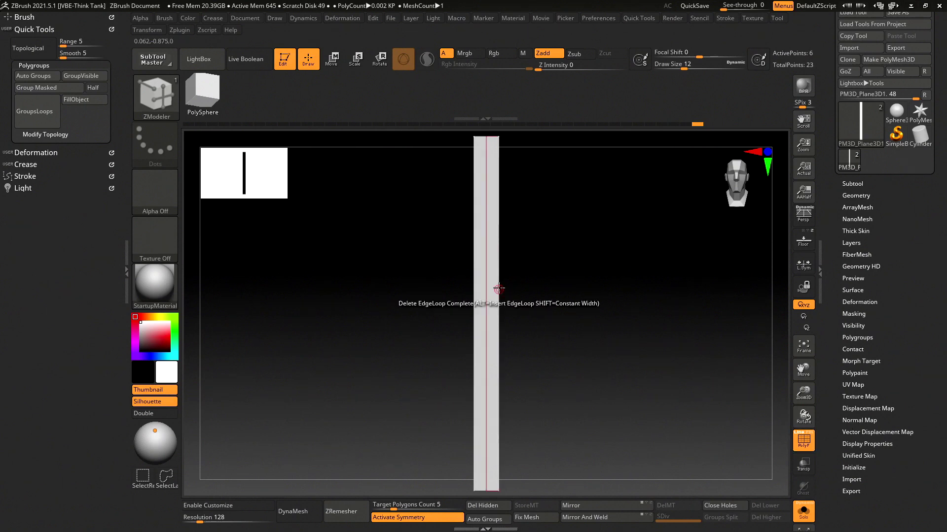
# - Pick the Move Topological brush and orbit around the 6-point column to inspect it
pyautogui.press('b')
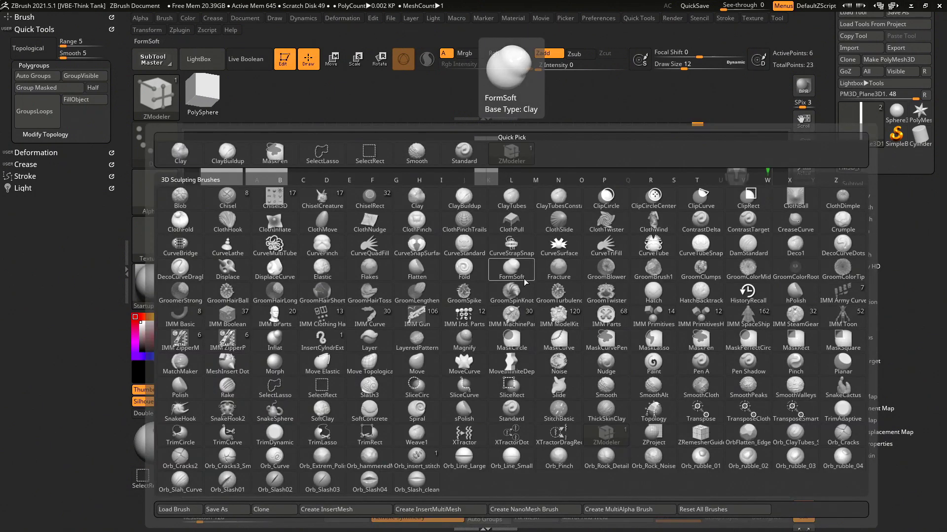
pyautogui.press('m')
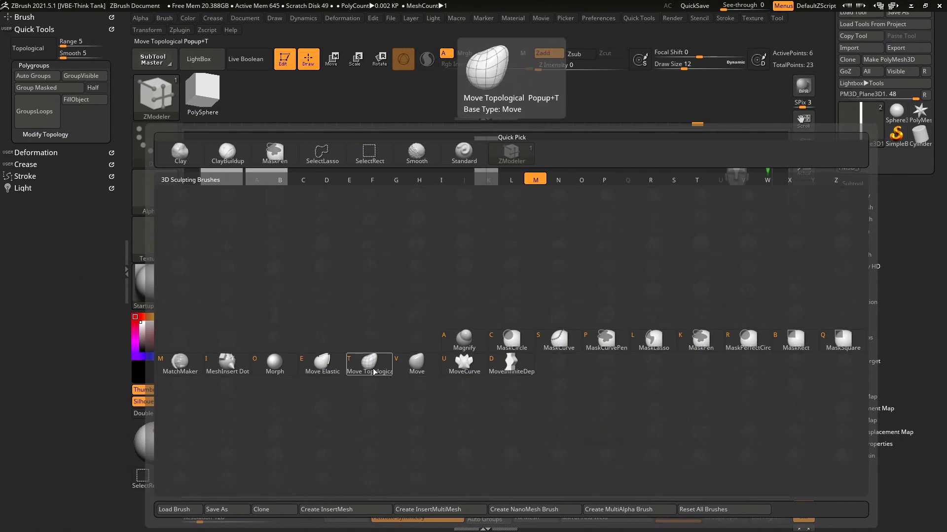
pyautogui.click(373, 372)
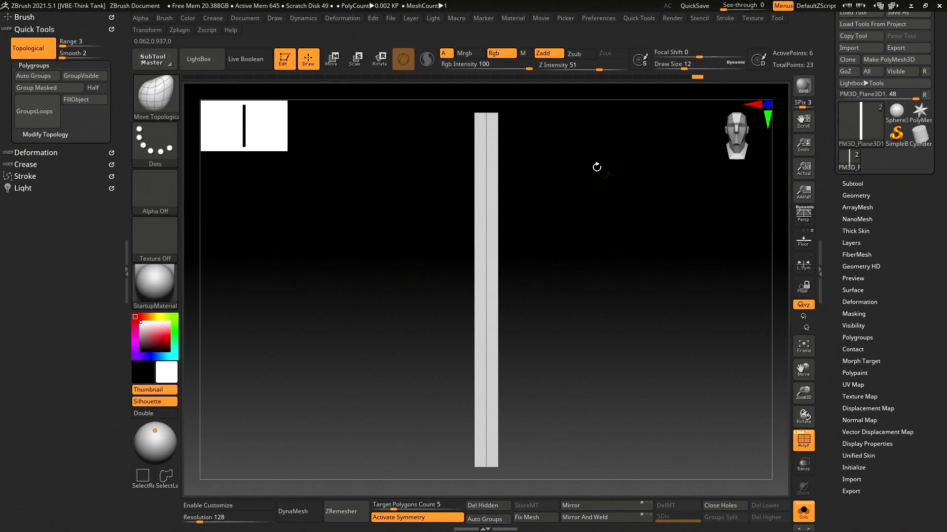
pyautogui.moveTo(579, 160)
pyautogui.mouseDown()
pyautogui.moveTo(584, 230)
pyautogui.moveTo(506, 231)
pyautogui.mouseUp()
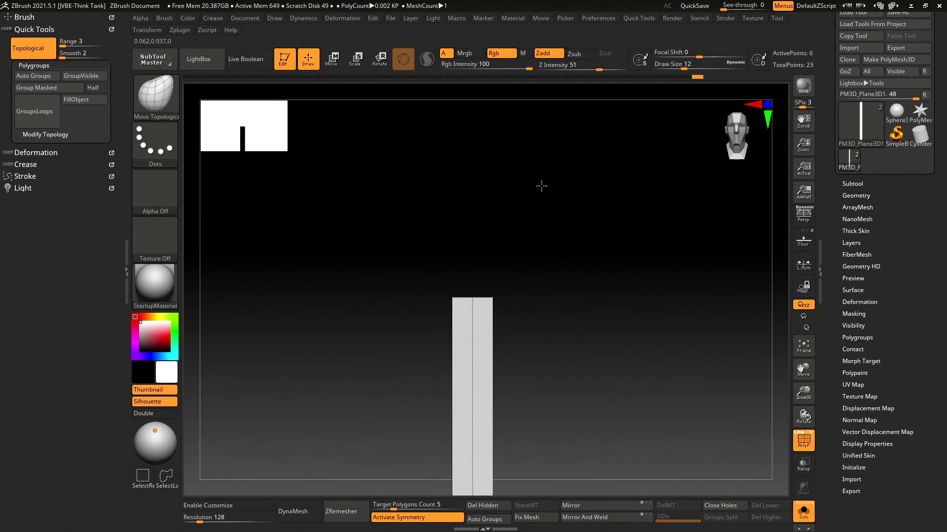
pyautogui.moveTo(541, 186)
pyautogui.mouseDown()
pyautogui.moveTo(575, 185)
pyautogui.moveTo(549, 178)
pyautogui.moveTo(571, 161)
pyautogui.moveTo(554, 336)
pyautogui.moveTo(497, 178)
pyautogui.moveTo(507, 200)
pyautogui.moveTo(567, 152)
pyautogui.moveTo(577, 335)
pyautogui.mouseUp()
pyautogui.moveTo(564, 216)
pyautogui.mouseDown()
pyautogui.moveTo(575, 214)
pyautogui.moveTo(587, 150)
pyautogui.moveTo(473, 224)
pyautogui.moveTo(600, 155)
pyautogui.moveTo(564, 261)
pyautogui.mouseUp()
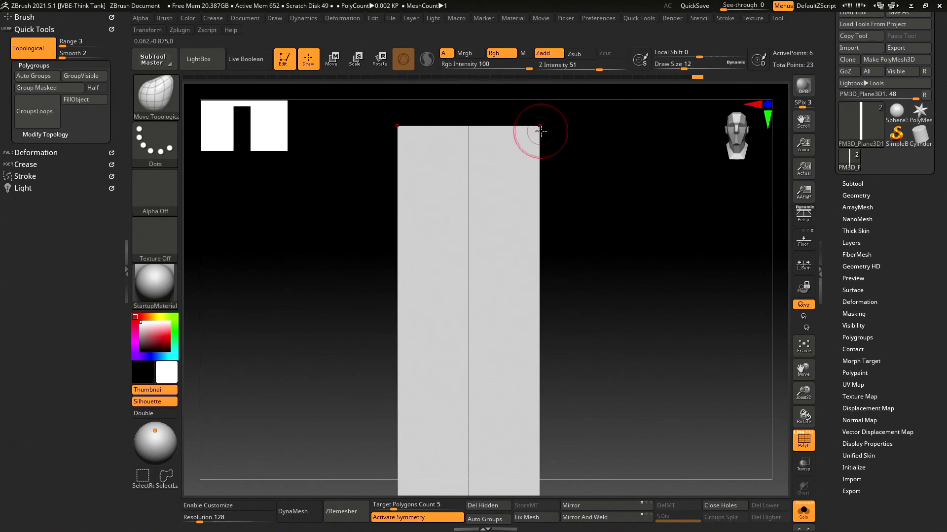
pyautogui.moveTo(541, 126)
pyautogui.mouseDown()
pyautogui.moveTo(615, 185)
pyautogui.moveTo(455, 171)
pyautogui.moveTo(646, 173)
pyautogui.moveTo(553, 106)
pyautogui.moveTo(478, 171)
pyautogui.moveTo(497, 192)
pyautogui.moveTo(509, 197)
pyautogui.moveTo(609, 125)
pyautogui.moveTo(623, 151)
pyautogui.mouseUp()
pyautogui.moveTo(663, 307)
pyautogui.mouseDown()
pyautogui.moveTo(571, 326)
pyautogui.moveTo(615, 339)
pyautogui.moveTo(560, 334)
pyautogui.moveTo(654, 334)
pyautogui.mouseUp()
pyautogui.scroll(-5, 830, 316)
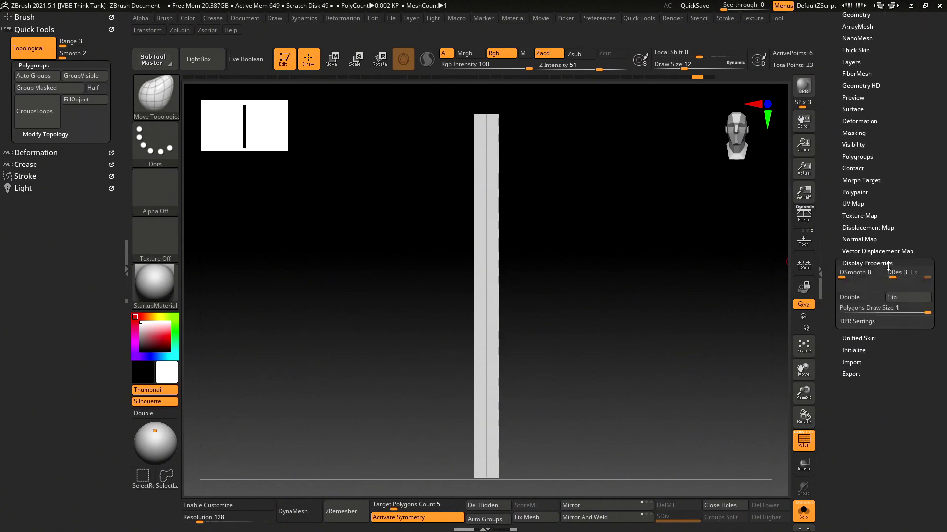
# - Render the strip double-sided, turn the floor back on, and raise E Enhance Opacity to about 0.57
pyautogui.click(849, 262)
pyautogui.moveTo(781, 298)
pyautogui.mouseDown()
pyautogui.moveTo(480, 311)
pyautogui.moveTo(631, 306)
pyautogui.moveTo(606, 300)
pyautogui.moveTo(566, 256)
pyautogui.moveTo(626, 245)
pyautogui.moveTo(615, 323)
pyautogui.mouseUp()
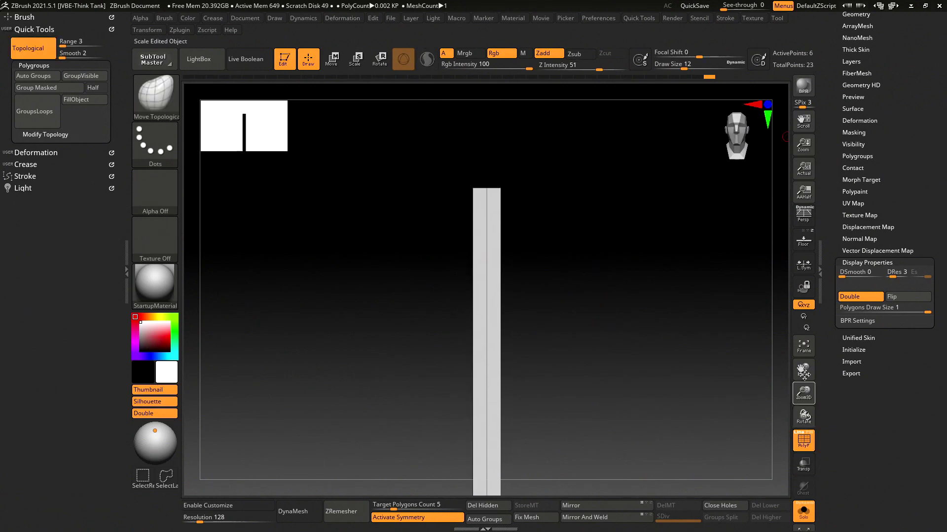
pyautogui.click(809, 248)
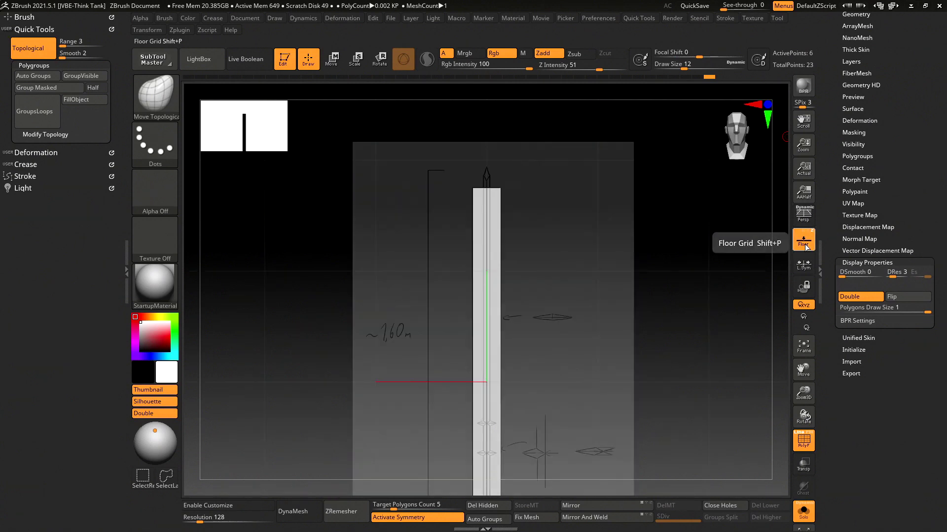
pyautogui.keyDown('alt'); pyautogui.moveTo(584, 285); pyautogui.dragTo(568, 204); pyautogui.keyUp('alt')
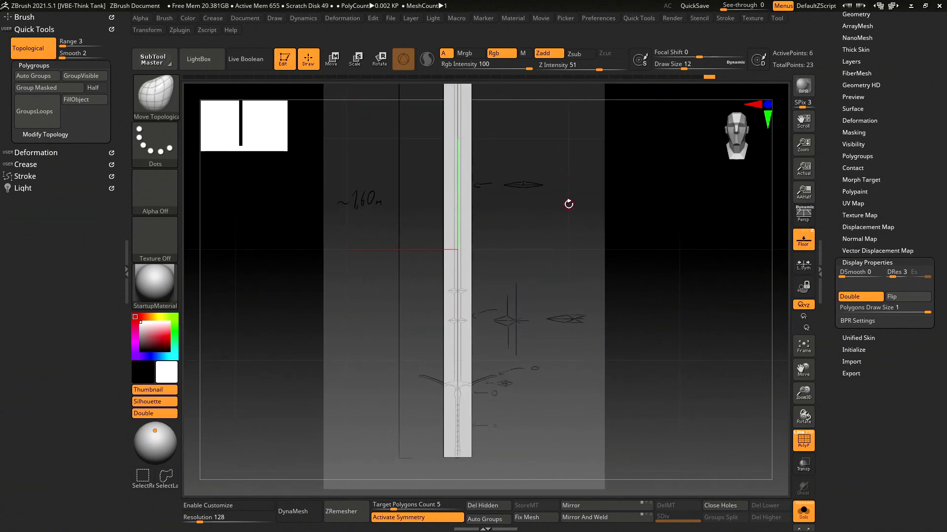
pyautogui.click(245, 18)
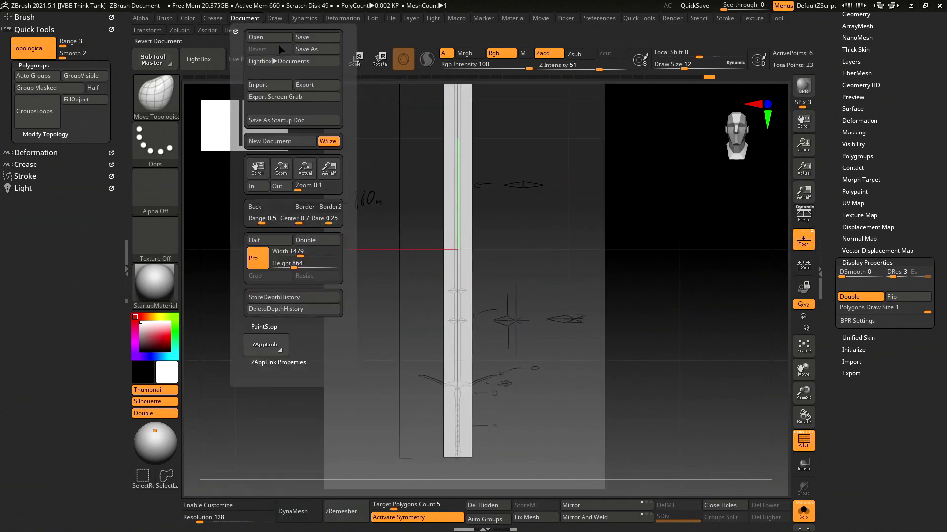
pyautogui.click(274, 21)
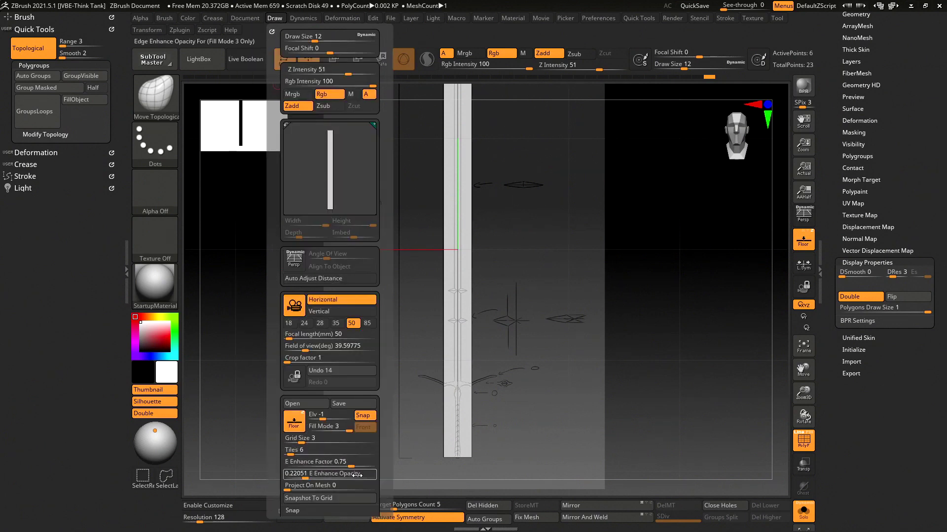
pyautogui.moveTo(309, 478)
pyautogui.mouseDown()
pyautogui.moveTo(361, 482)
pyautogui.moveTo(341, 479)
pyautogui.mouseUp()
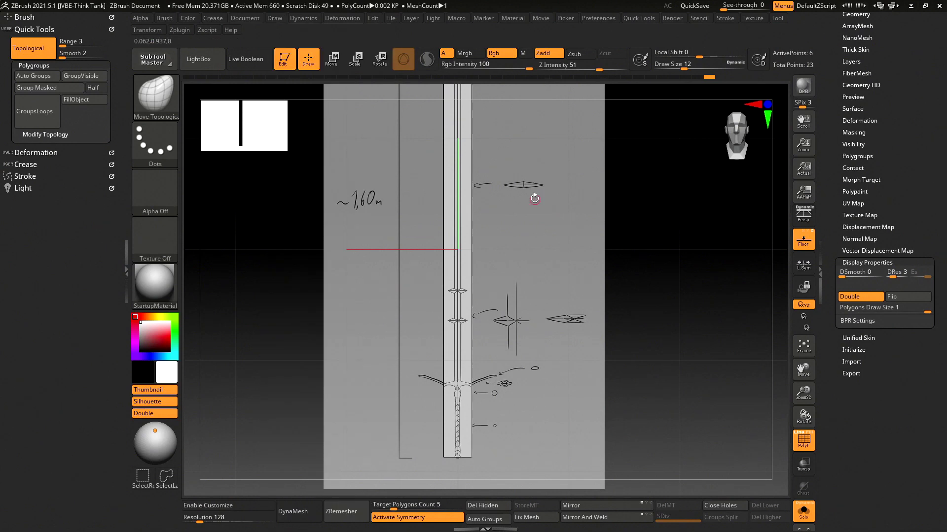
# - Pull the blade and grip edges inward with Move Topological, undoing one overshoot
pyautogui.keyDown('alt'); pyautogui.moveTo(591, 185); pyautogui.dragTo(601, 303); pyautogui.keyUp('alt')
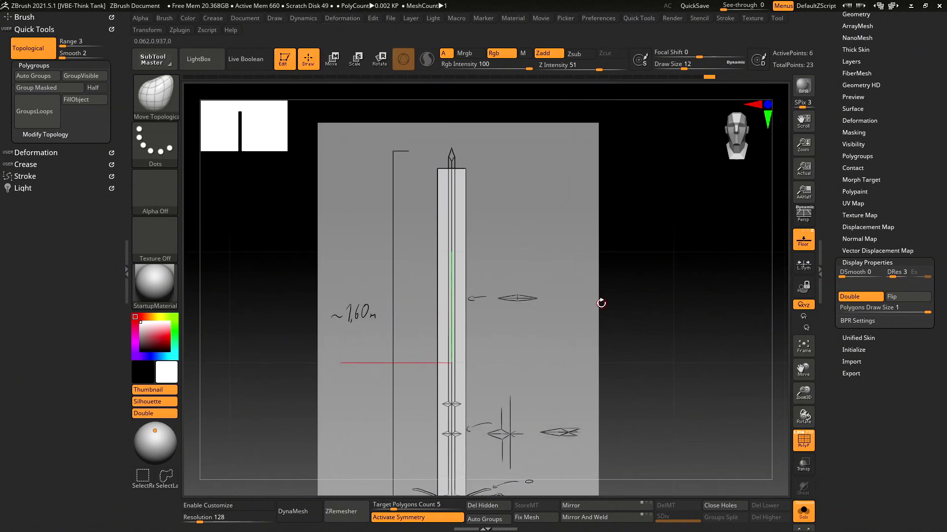
pyautogui.moveTo(486, 146)
pyautogui.keyDown('alt'); pyautogui.mouseDown()
pyautogui.moveTo(520, 224)
pyautogui.moveTo(560, 262)
pyautogui.moveTo(605, 342)
pyautogui.moveTo(508, 228)
pyautogui.mouseUp(); pyautogui.keyUp('alt')
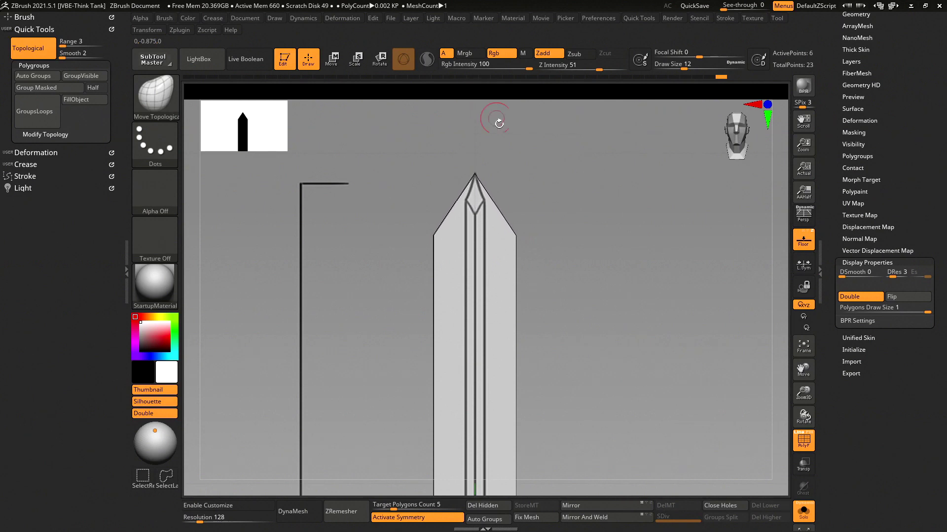
pyautogui.moveTo(515, 237)
pyautogui.mouseDown()
pyautogui.moveTo(452, 179)
pyautogui.moveTo(473, 204)
pyautogui.moveTo(464, 200)
pyautogui.mouseUp()
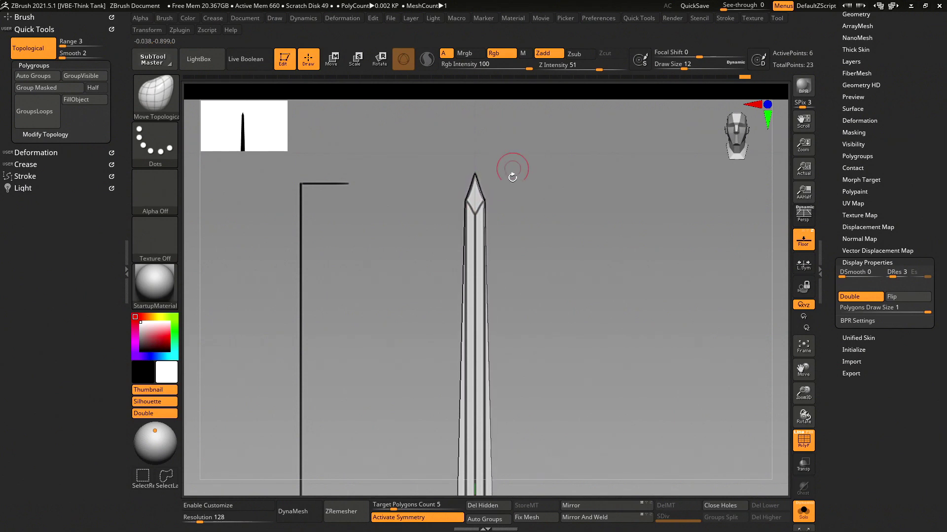
pyautogui.moveTo(486, 202); pyautogui.dragTo(494, 197)
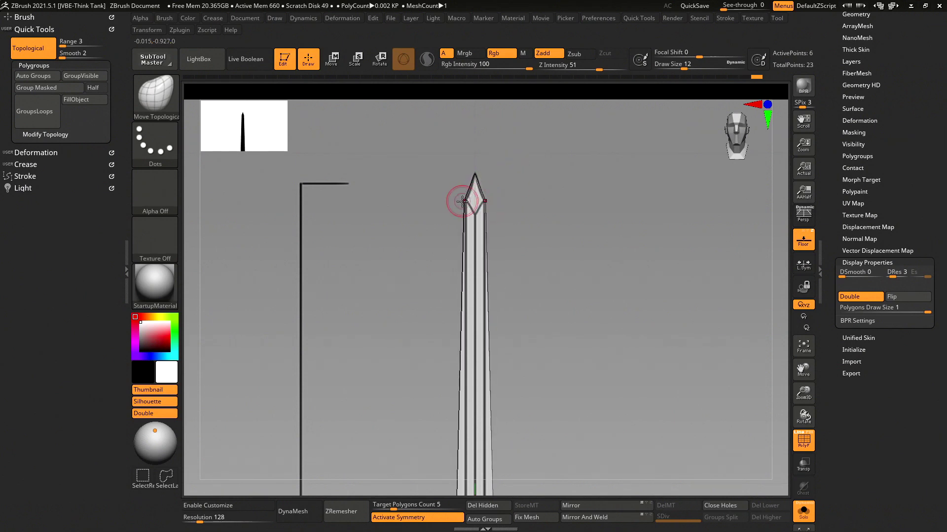
pyautogui.hotkey('ctrl', 'z')
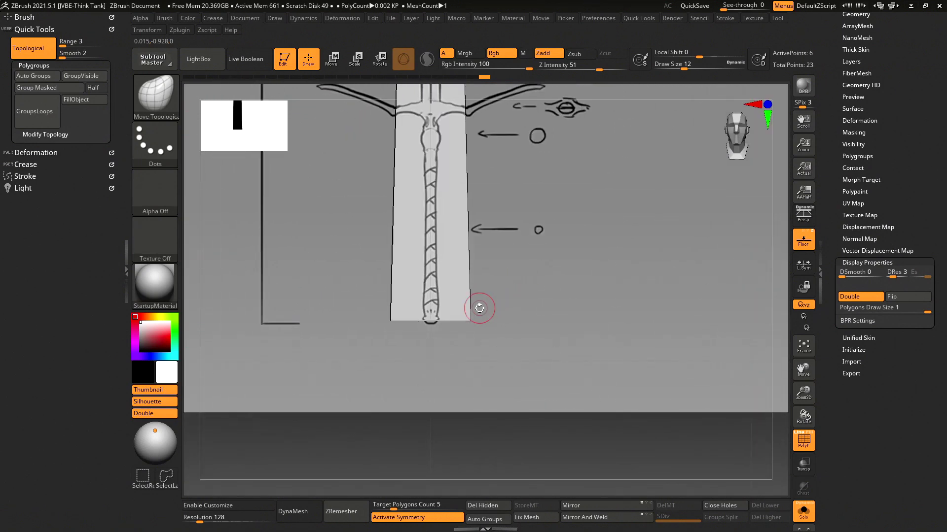
pyautogui.moveTo(469, 320)
pyautogui.mouseDown()
pyautogui.moveTo(306, 319)
pyautogui.moveTo(323, 317)
pyautogui.mouseUp()
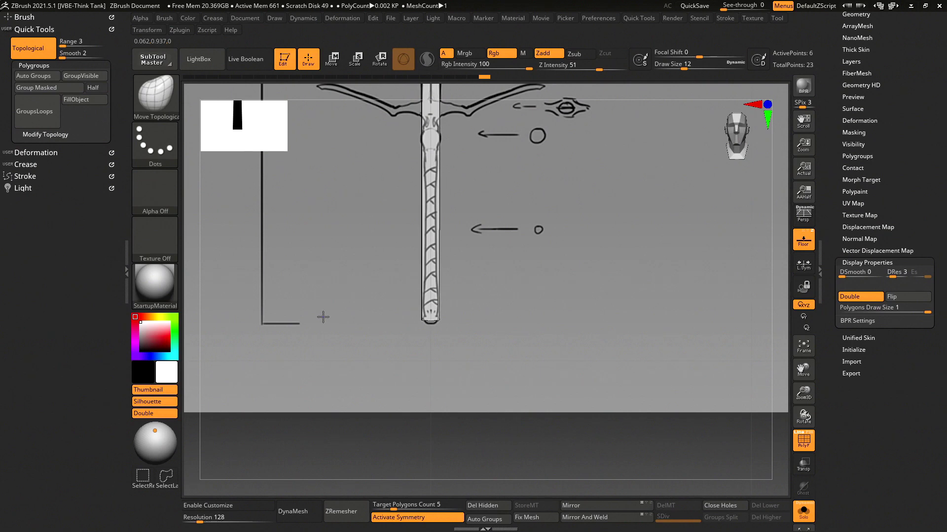
# - Return to a front view and frame the whole sword over the sketch
pyautogui.moveTo(520, 230)
pyautogui.keyDown('alt'); pyautogui.mouseDown()
pyautogui.moveTo(615, 281)
pyautogui.moveTo(520, 238)
pyautogui.moveTo(498, 443)
pyautogui.moveTo(503, 364)
pyautogui.moveTo(535, 211)
pyautogui.moveTo(508, 493)
pyautogui.moveTo(477, 189)
pyautogui.moveTo(492, 222)
pyautogui.mouseUp(); pyautogui.keyUp('alt')
pyautogui.moveTo(452, 181)
pyautogui.mouseDown()
pyautogui.moveTo(482, 182)
pyautogui.moveTo(535, 325)
pyautogui.moveTo(489, 254)
pyautogui.moveTo(547, 387)
pyautogui.moveTo(547, 421)
pyautogui.mouseUp()
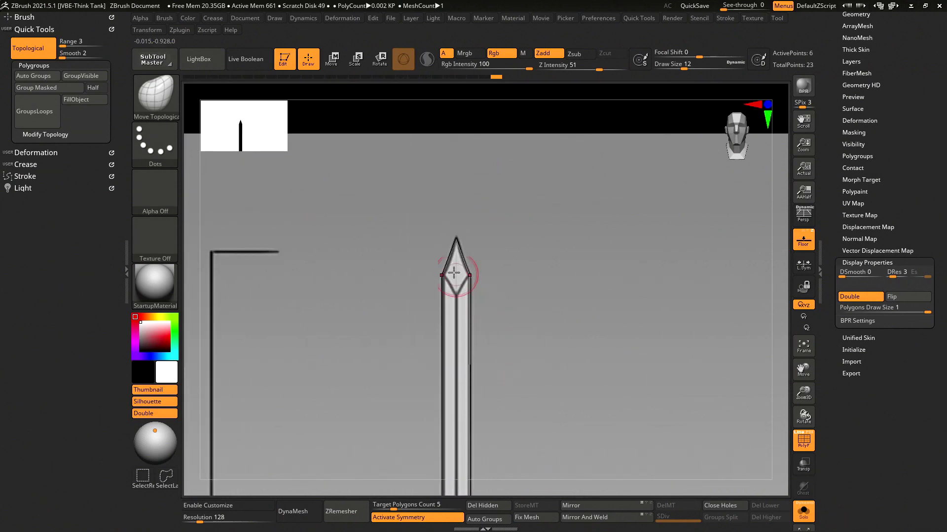
pyautogui.keyDown('alt'); pyautogui.moveTo(487, 218); pyautogui.dragTo(480, 178); pyautogui.keyUp('alt')
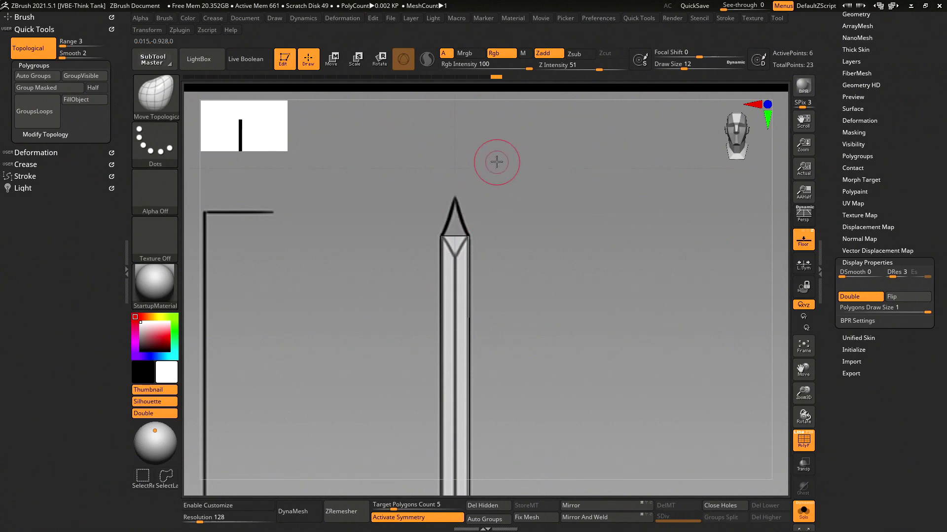
pyautogui.scroll(5, 524, 167)
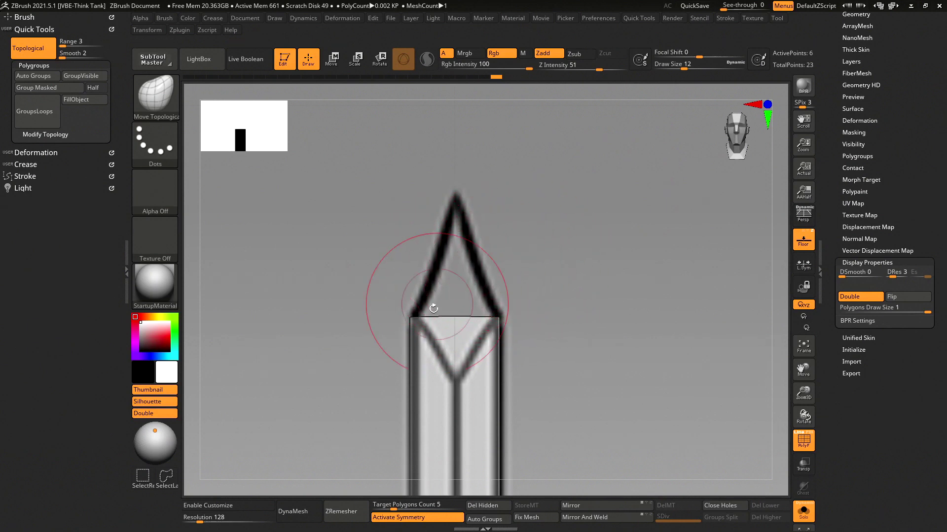
pyautogui.press('f')
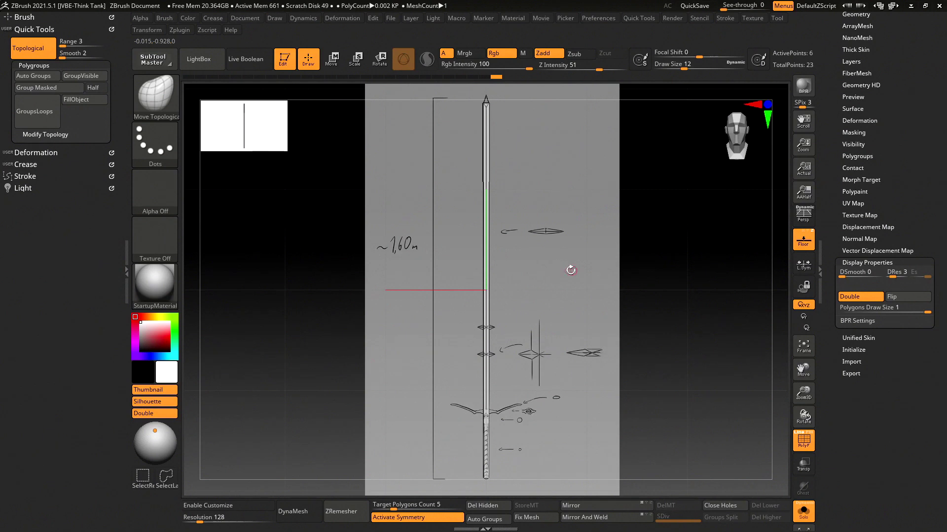
pyautogui.moveTo(541, 414)
pyautogui.keyDown('alt'); pyautogui.mouseDown()
pyautogui.moveTo(516, 325)
pyautogui.moveTo(528, 284)
pyautogui.mouseUp(); pyautogui.keyUp('alt')
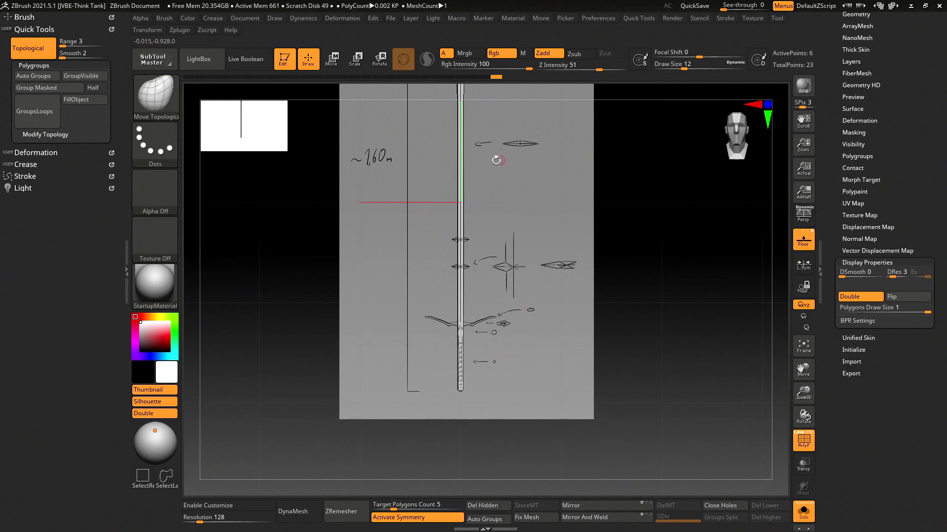
pyautogui.keyDown('alt'); pyautogui.moveTo(496, 160); pyautogui.dragTo(474, 337); pyautogui.keyUp('alt')
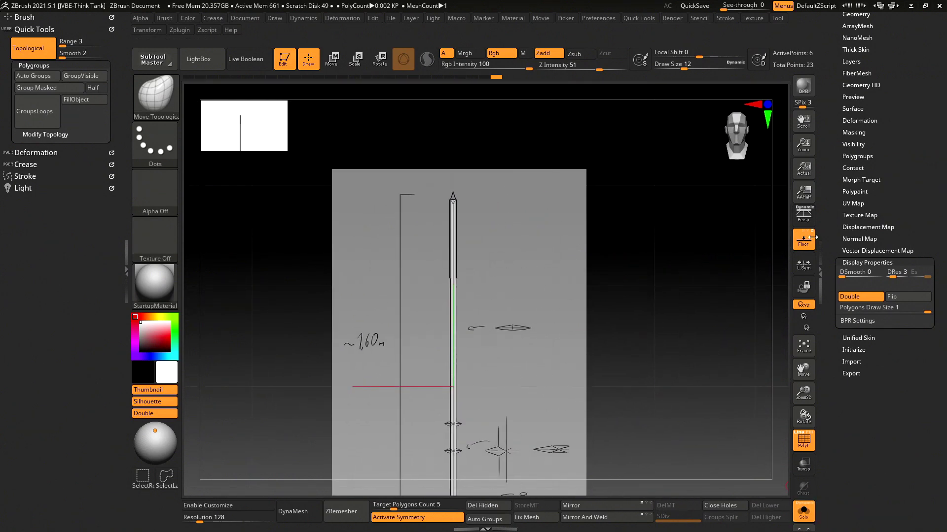
# - Hide and reshow the floor sketch while checking the sword from different angles
pyautogui.click(803, 240)
pyautogui.moveTo(639, 311); pyautogui.dragTo(593, 277)
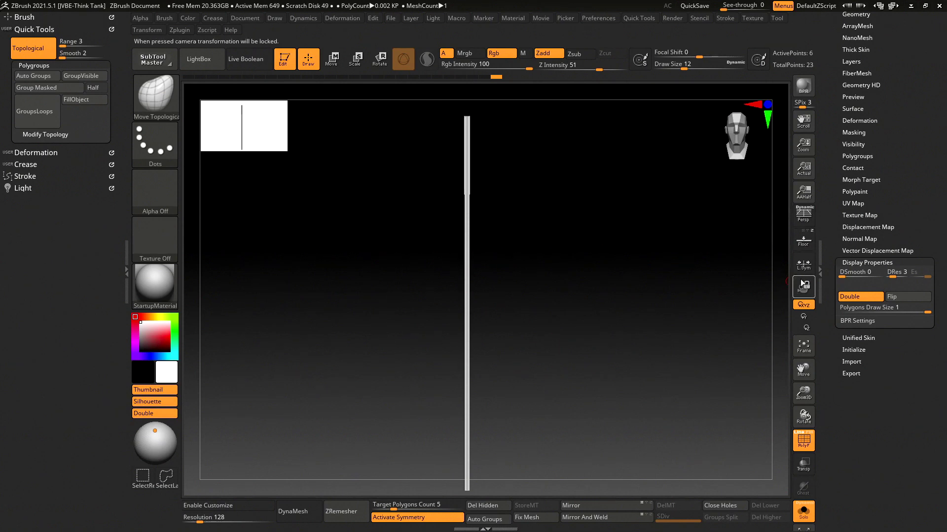
pyautogui.click(811, 240)
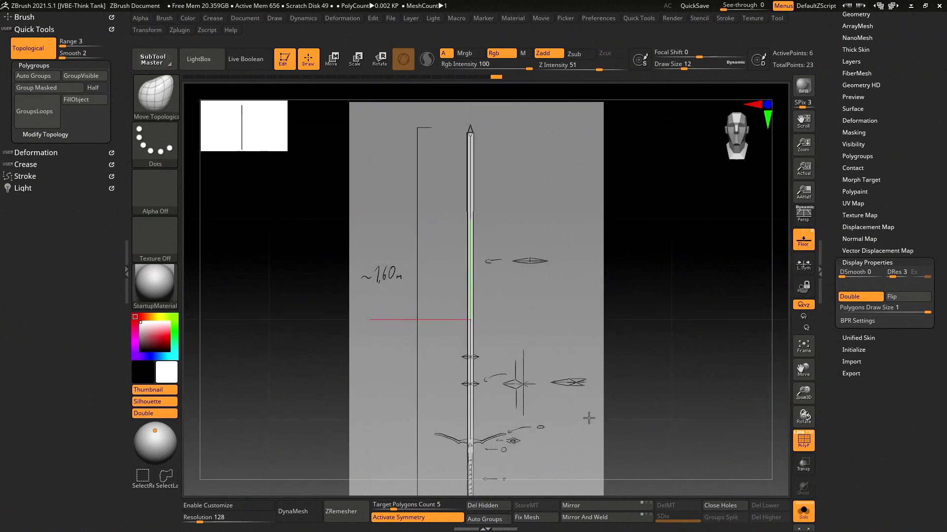
pyautogui.keyDown('alt'); pyautogui.moveTo(585, 405); pyautogui.dragTo(544, 295); pyautogui.keyUp('alt')
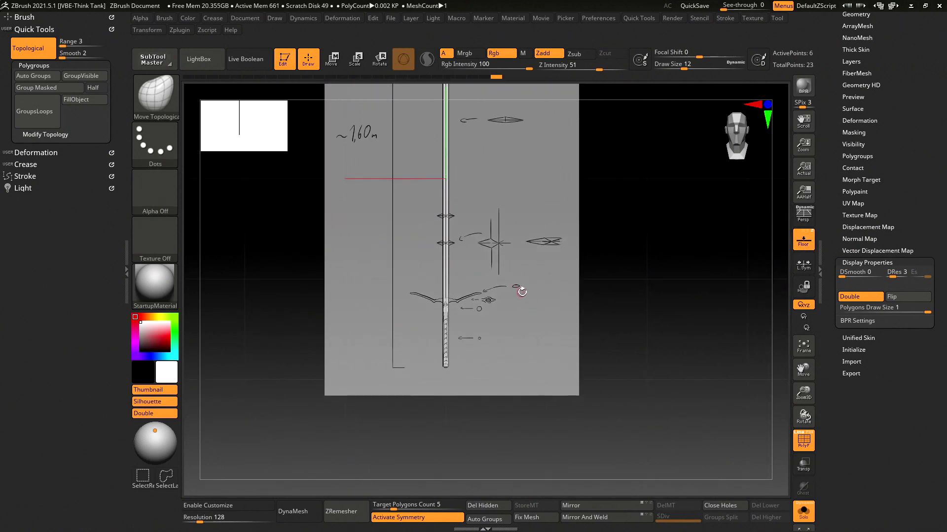
pyautogui.moveTo(500, 186)
pyautogui.keyDown('alt'); pyautogui.mouseDown()
pyautogui.moveTo(490, 279)
pyautogui.moveTo(579, 351)
pyautogui.moveTo(595, 285)
pyautogui.mouseUp(); pyautogui.keyUp('alt')
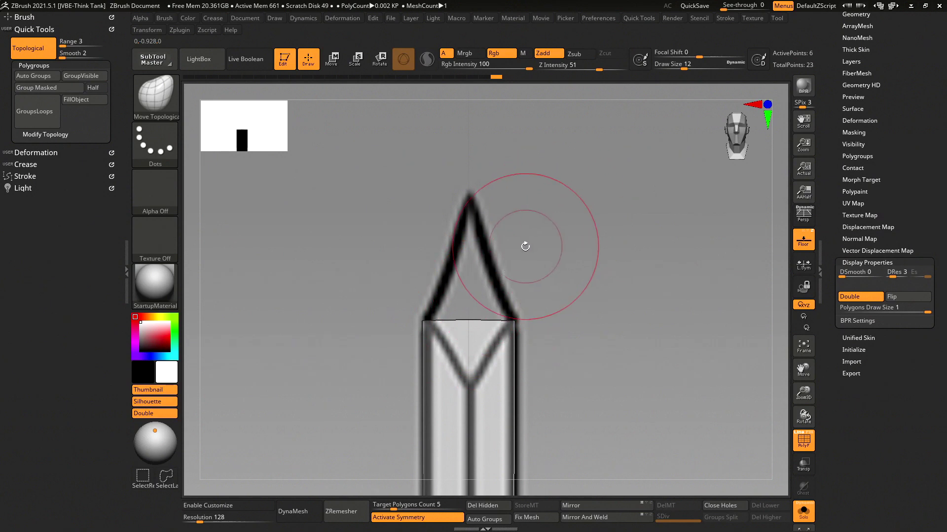
# - Switch to a smaller ZModeler brush with Move as its edge action
pyautogui.press('b')
pyautogui.press('z')
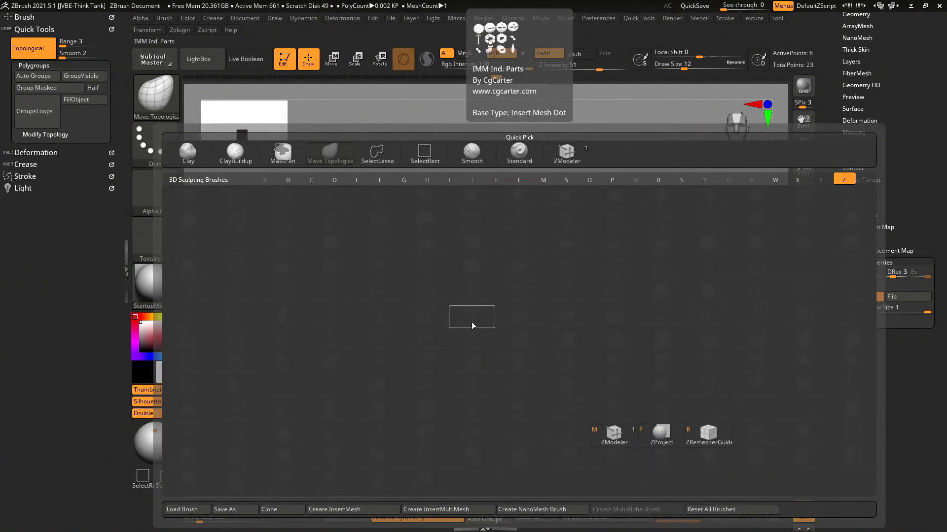
pyautogui.click(614, 435)
pyautogui.press('[')
pyautogui.press('[')
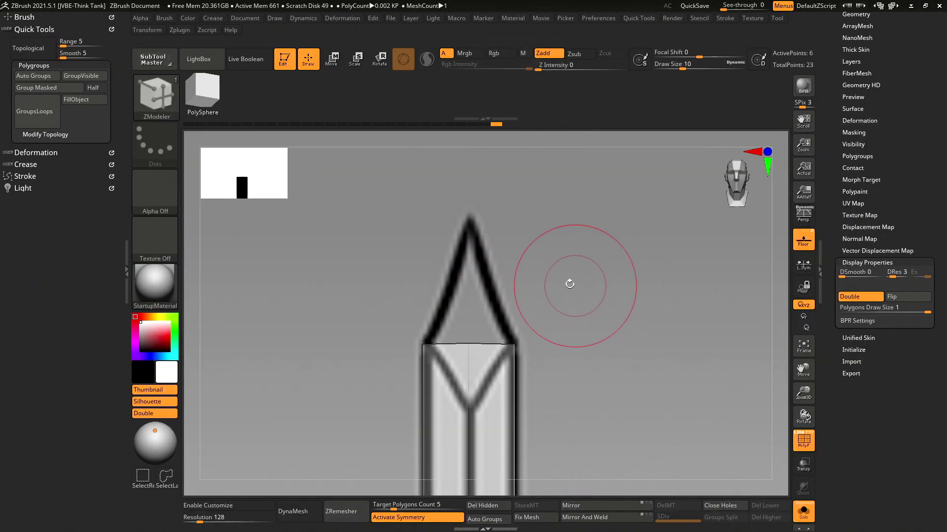
pyautogui.press('[')
pyautogui.press('[')
pyautogui.press('[')
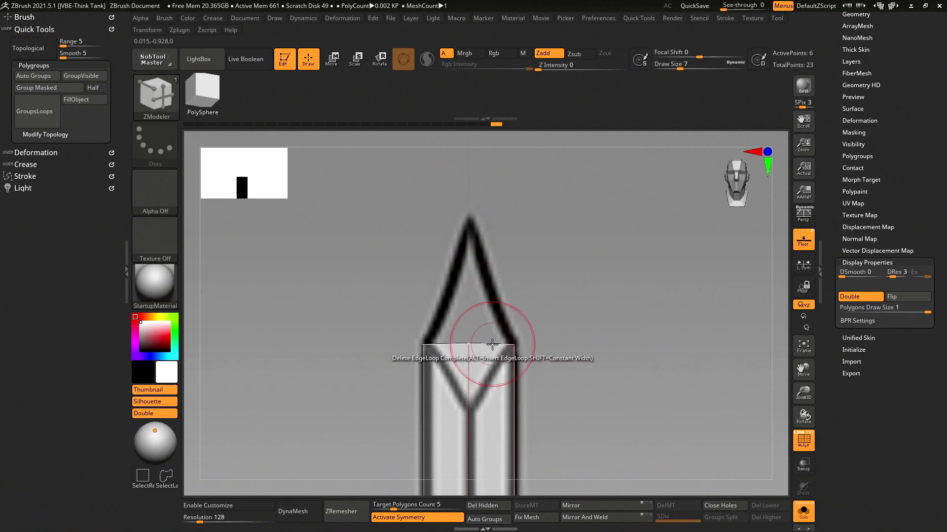
pyautogui.press('space')
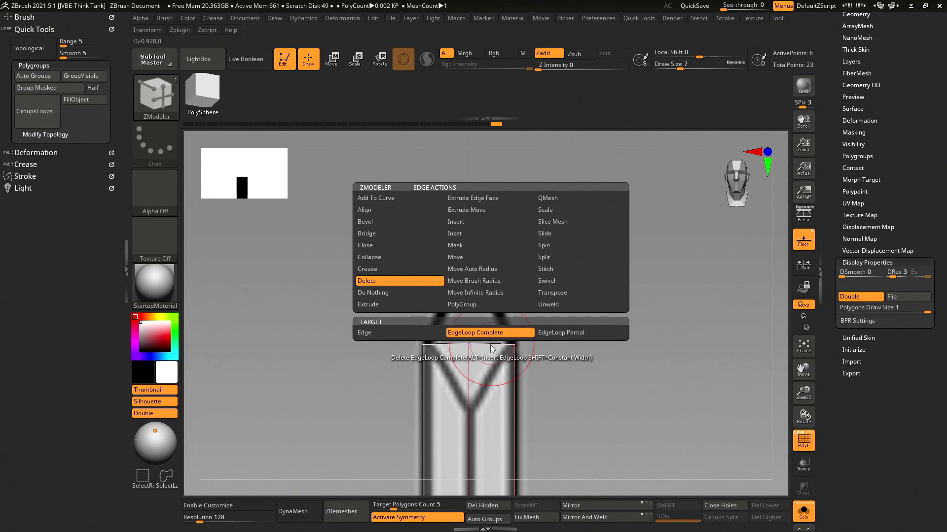
pyautogui.click(472, 261)
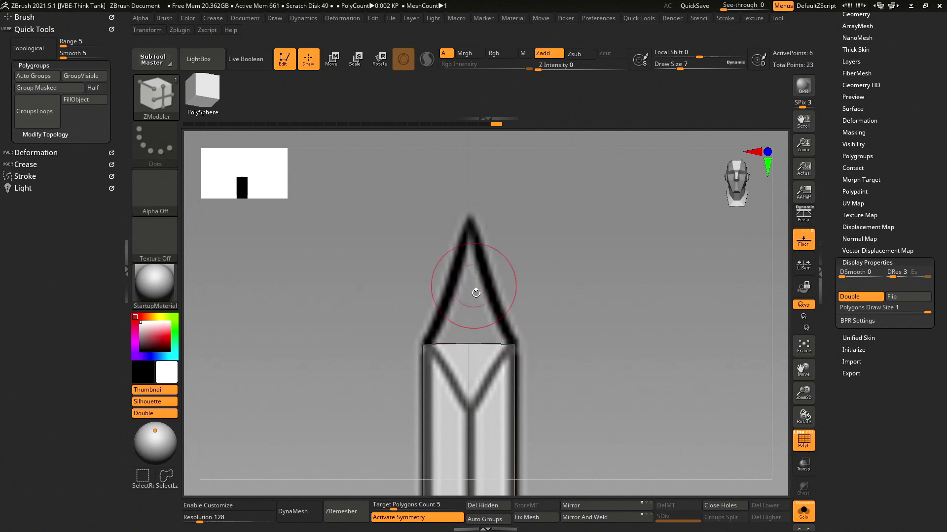
# - Raise the box's top edge to the sketched tip and narrow its sides to the blade width
pyautogui.moveTo(480, 343); pyautogui.dragTo(486, 300)
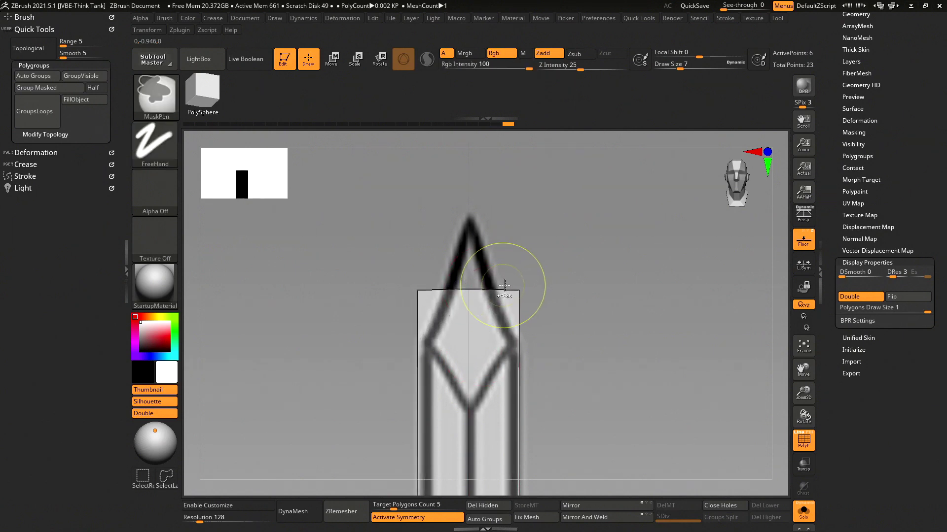
pyautogui.hotkey('ctrl', 'z')
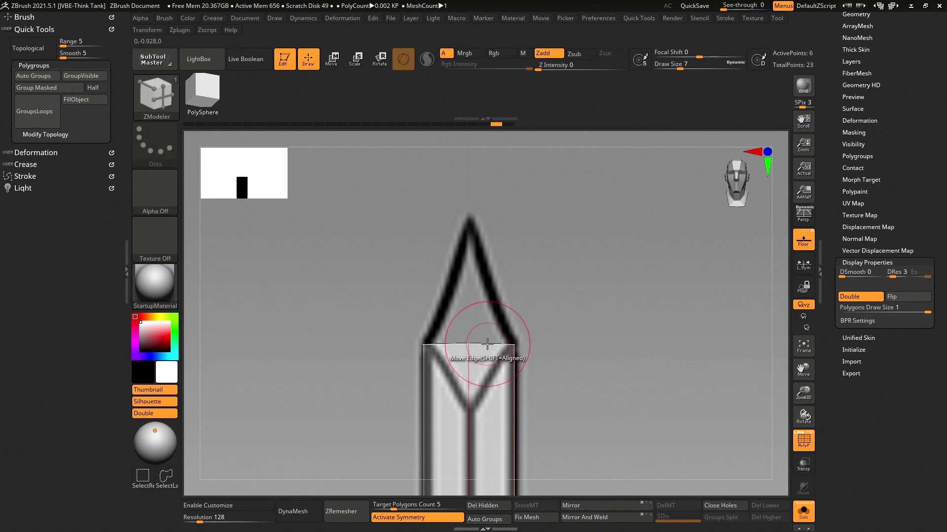
pyautogui.rightClick(487, 345)
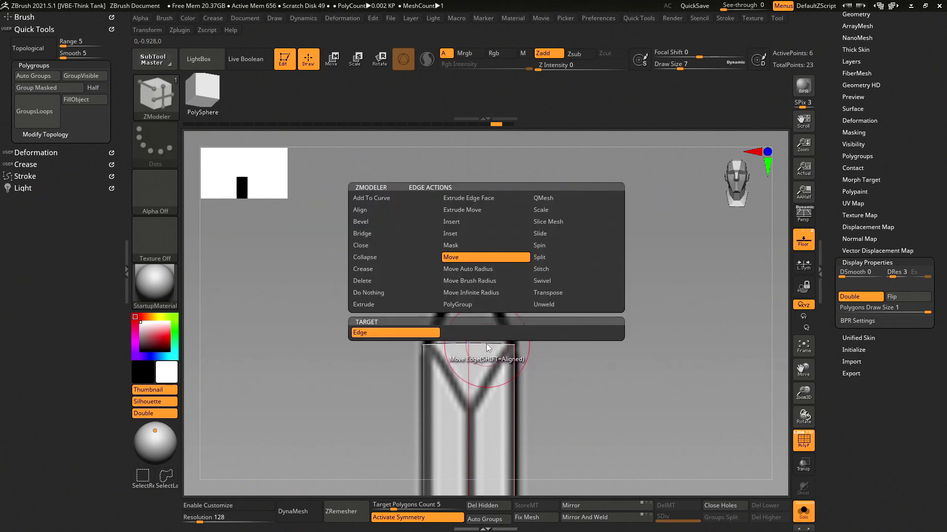
pyautogui.click(463, 258)
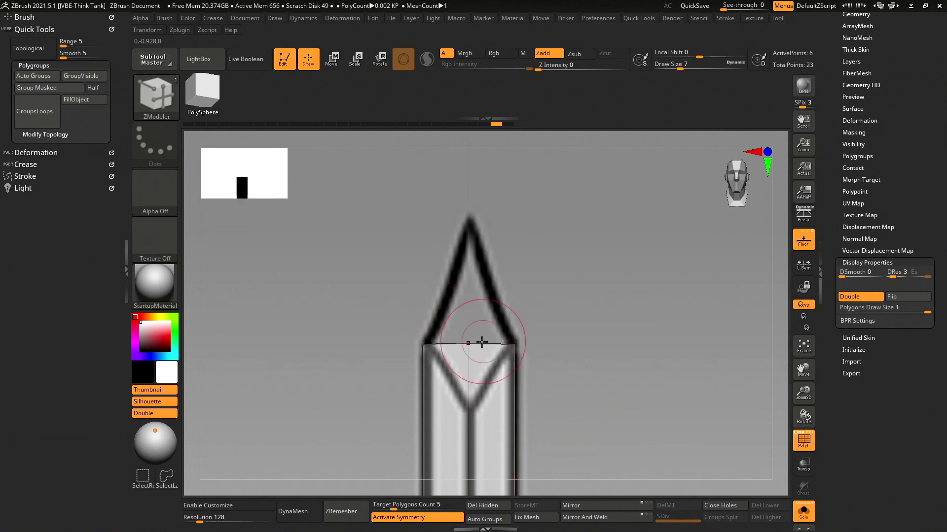
pyautogui.moveTo(479, 342); pyautogui.dragTo(486, 220)
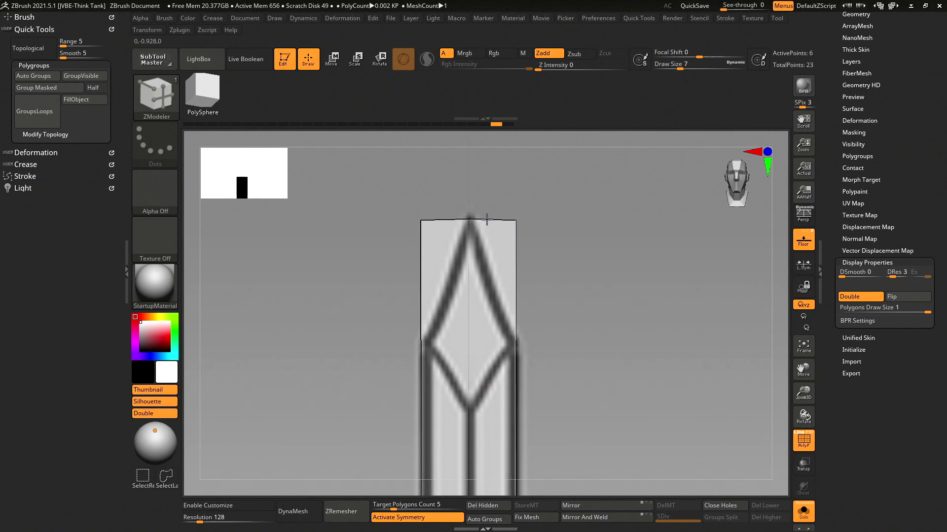
pyautogui.moveTo(486, 220)
pyautogui.mouseDown()
pyautogui.moveTo(469, 222)
pyautogui.moveTo(489, 218)
pyautogui.mouseUp()
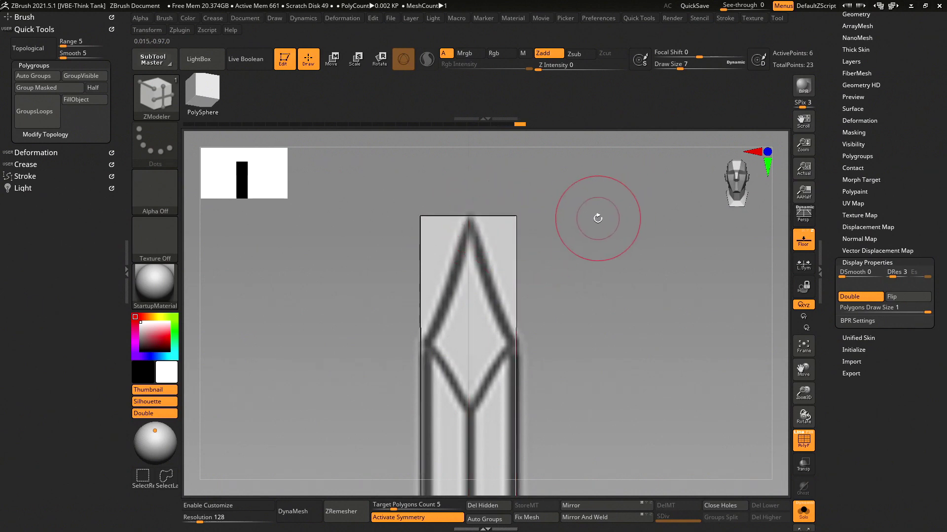
pyautogui.moveTo(516, 216); pyautogui.dragTo(512, 217)
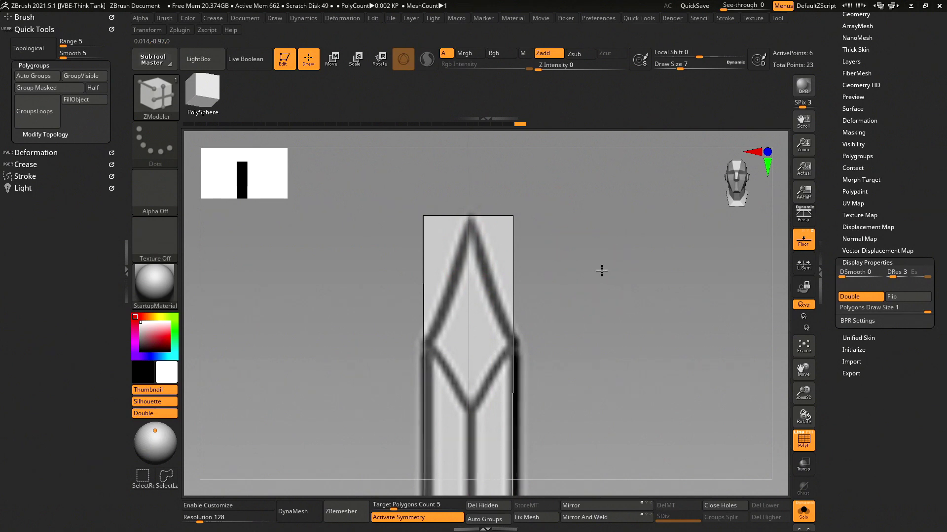
pyautogui.moveTo(600, 271); pyautogui.dragTo(595, 256)
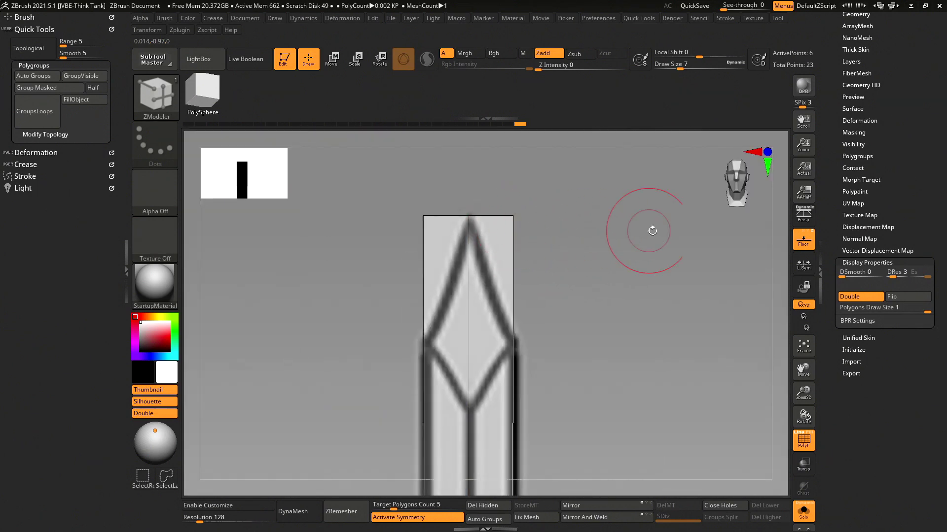
# - Turn off double-sided display, inspect the floor sketch edge-on, then hide the floor grid
pyautogui.click(857, 299)
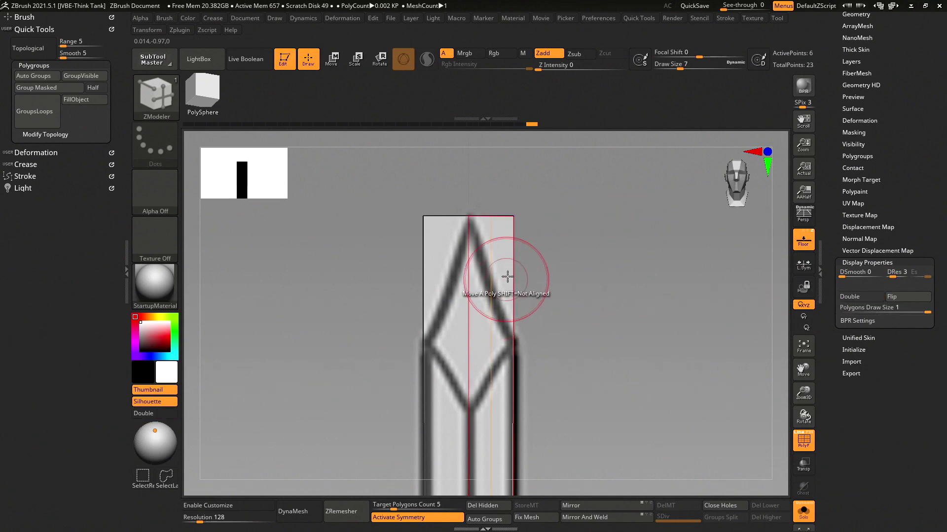
pyautogui.hotkey('ctrl', 'z')
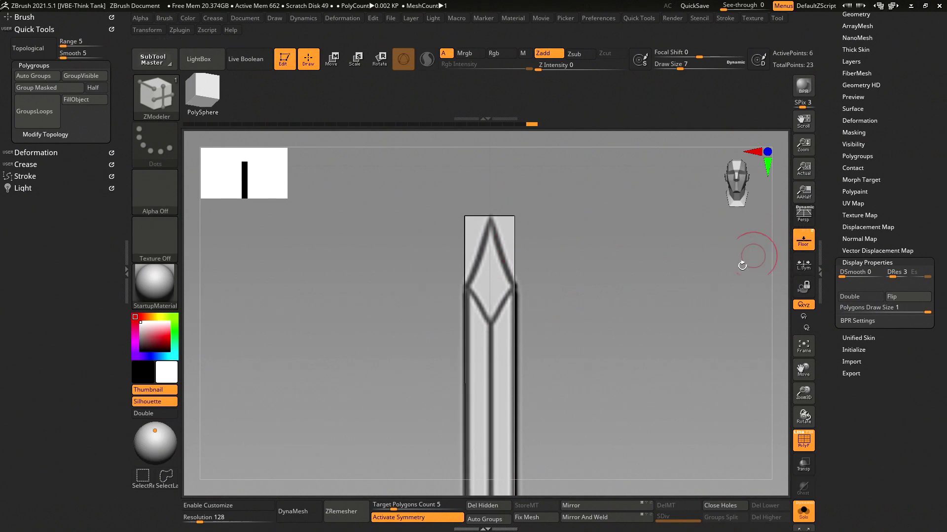
pyautogui.moveTo(708, 342)
pyautogui.mouseDown()
pyautogui.moveTo(592, 336)
pyautogui.moveTo(591, 286)
pyautogui.mouseUp()
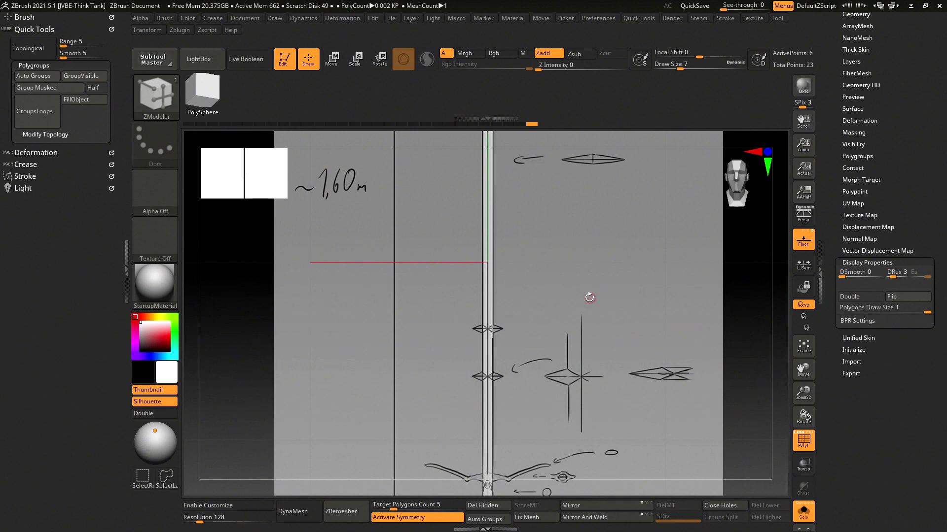
pyautogui.moveTo(611, 274)
pyautogui.mouseDown()
pyautogui.moveTo(574, 296)
pyautogui.moveTo(567, 249)
pyautogui.moveTo(577, 264)
pyautogui.moveTo(619, 273)
pyautogui.moveTo(598, 247)
pyautogui.moveTo(601, 329)
pyautogui.mouseUp()
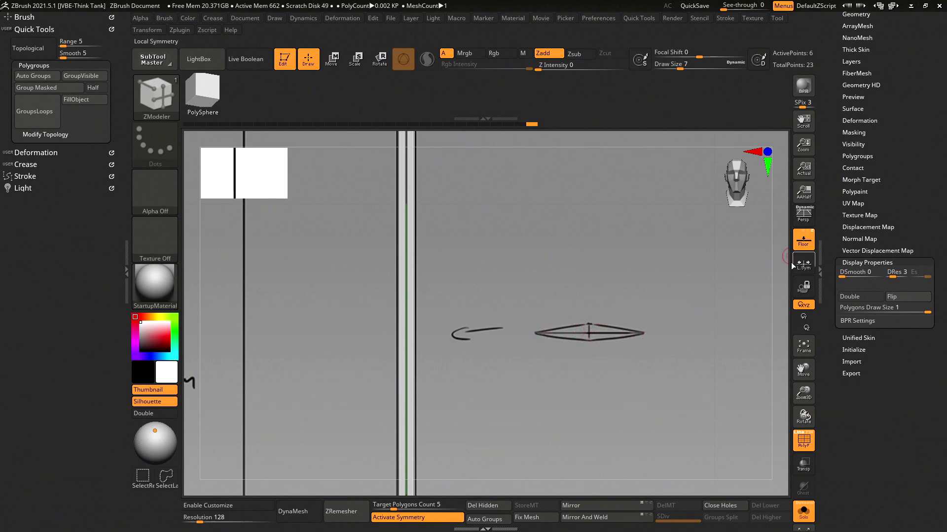
pyautogui.moveTo(591, 313)
pyautogui.mouseDown()
pyautogui.moveTo(582, 320)
pyautogui.moveTo(593, 330)
pyautogui.moveTo(587, 347)
pyautogui.moveTo(604, 329)
pyautogui.mouseUp()
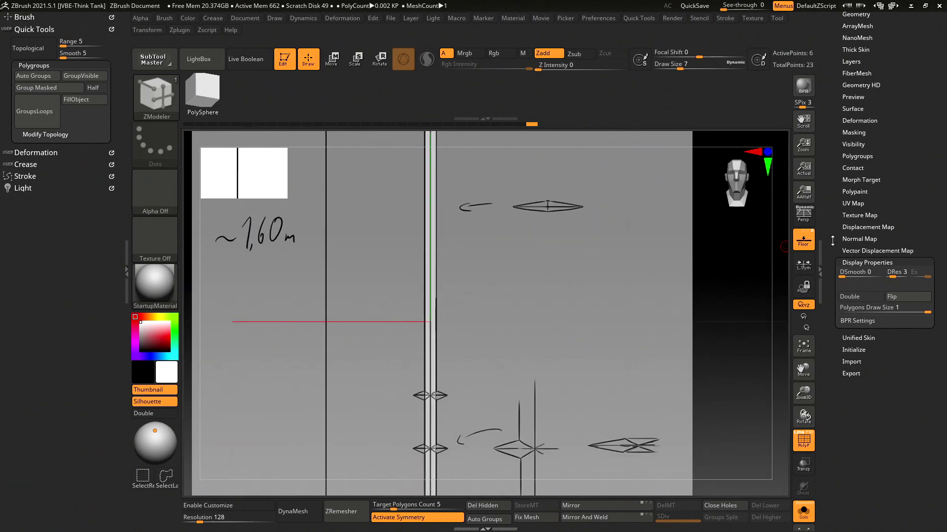
pyautogui.click(802, 245)
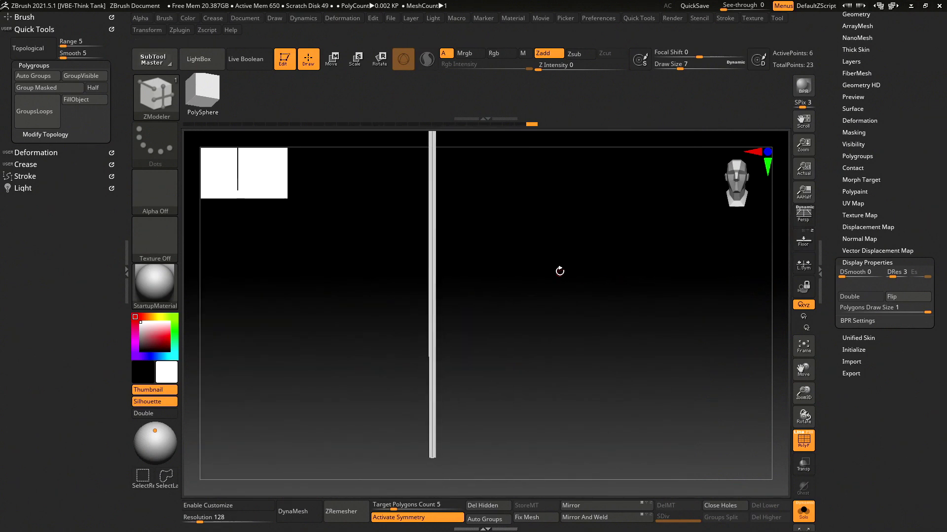
# - Orbit around the thin strip, snap to a front view, and bring up the ZModeler polygon actions
pyautogui.moveTo(567, 286)
pyautogui.mouseDown()
pyautogui.moveTo(577, 338)
pyautogui.moveTo(566, 289)
pyautogui.moveTo(615, 252)
pyautogui.moveTo(610, 349)
pyautogui.moveTo(613, 264)
pyautogui.mouseUp()
pyautogui.moveTo(544, 232)
pyautogui.mouseDown()
pyautogui.moveTo(634, 228)
pyautogui.moveTo(596, 237)
pyautogui.mouseUp()
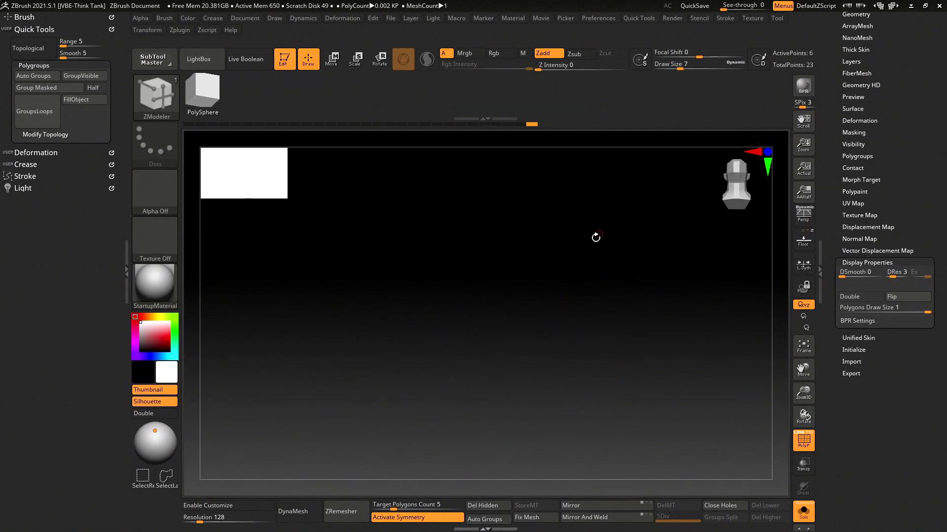
pyautogui.click(728, 207)
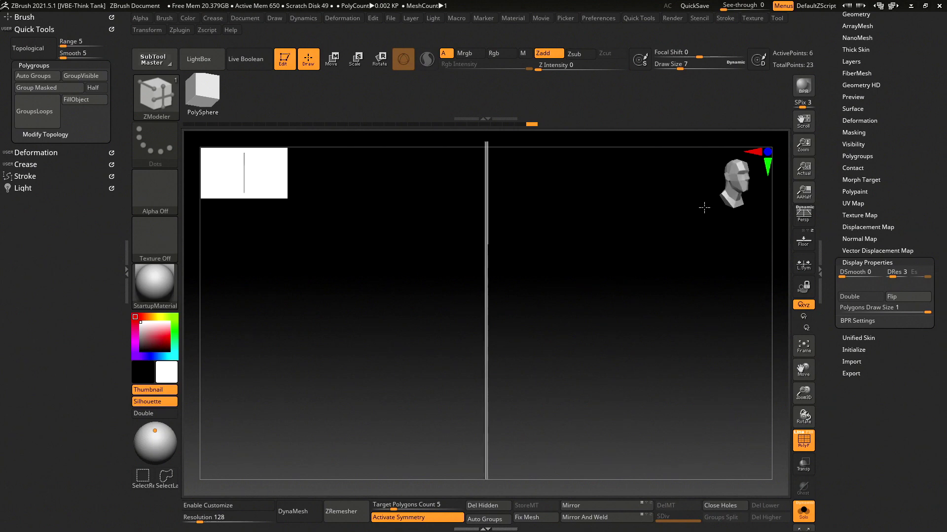
pyautogui.click(722, 199)
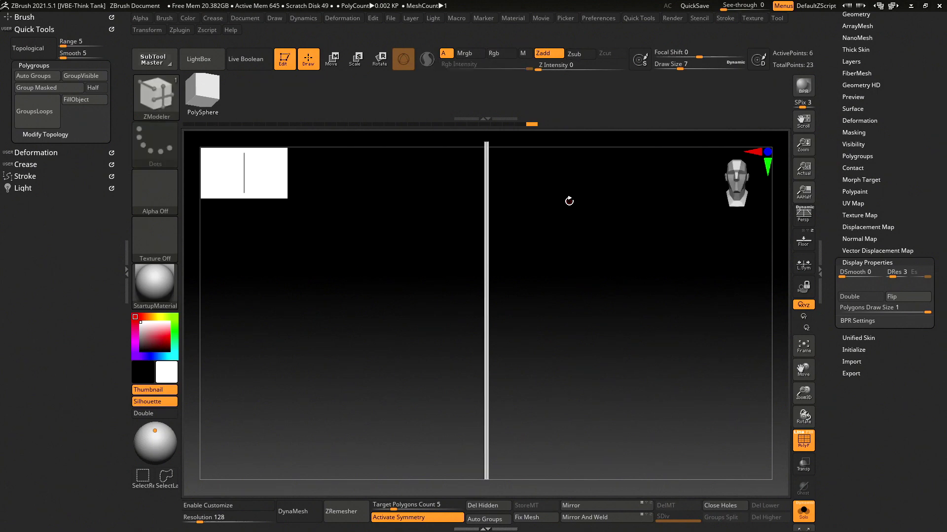
pyautogui.keyDown('alt'); pyautogui.moveTo(578, 207); pyautogui.dragTo(519, 379); pyautogui.keyUp('alt')
pyautogui.moveTo(482, 287)
pyautogui.mouseDown()
pyautogui.moveTo(725, 289)
pyautogui.moveTo(528, 423)
pyautogui.moveTo(571, 211)
pyautogui.moveTo(456, 318)
pyautogui.moveTo(548, 191)
pyautogui.mouseUp()
pyautogui.moveTo(534, 372)
pyautogui.mouseDown()
pyautogui.moveTo(531, 358)
pyautogui.moveTo(511, 359)
pyautogui.moveTo(542, 353)
pyautogui.moveTo(511, 290)
pyautogui.moveTo(469, 271)
pyautogui.moveTo(497, 209)
pyautogui.moveTo(545, 212)
pyautogui.moveTo(526, 311)
pyautogui.moveTo(540, 328)
pyautogui.moveTo(551, 420)
pyautogui.moveTo(546, 371)
pyautogui.mouseUp()
pyautogui.moveTo(493, 198)
pyautogui.mouseDown()
pyautogui.moveTo(503, 236)
pyautogui.moveTo(477, 256)
pyautogui.moveTo(527, 250)
pyautogui.mouseUp()
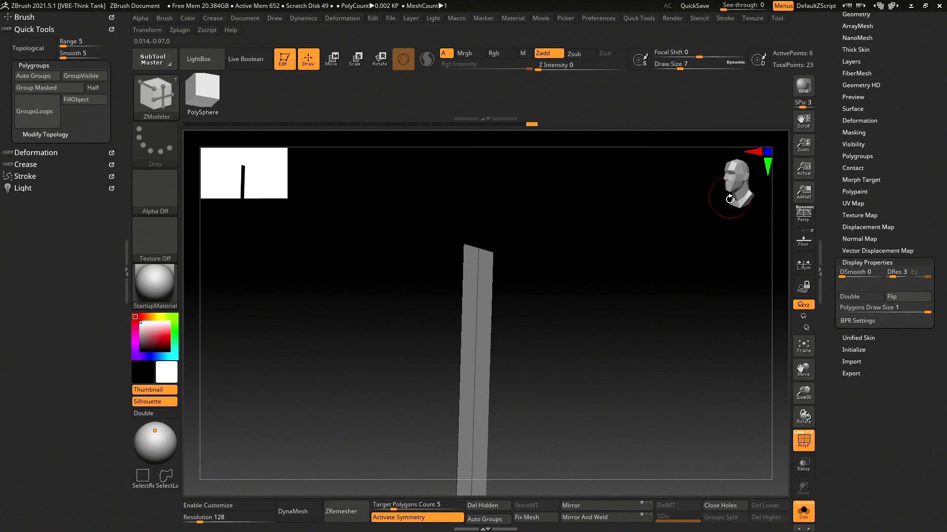
pyautogui.moveTo(684, 203); pyautogui.dragTo(576, 243)
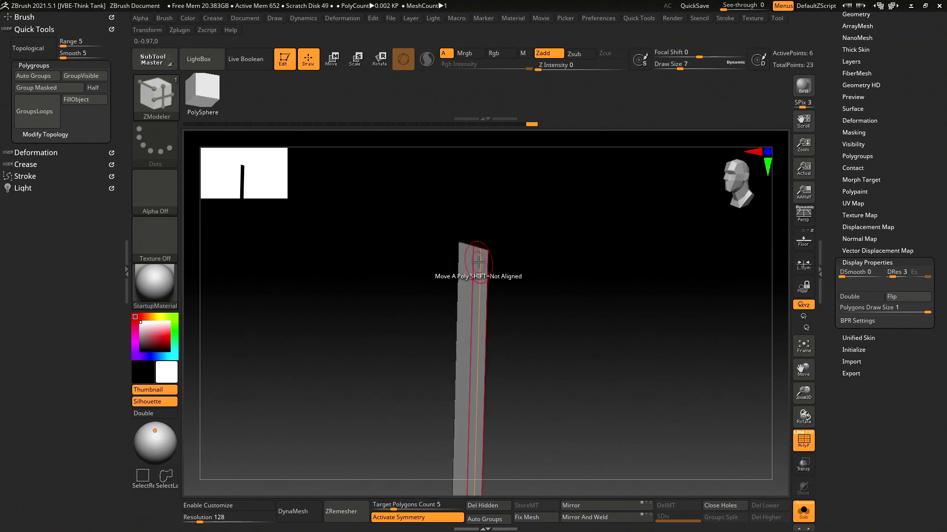
pyautogui.press('space')
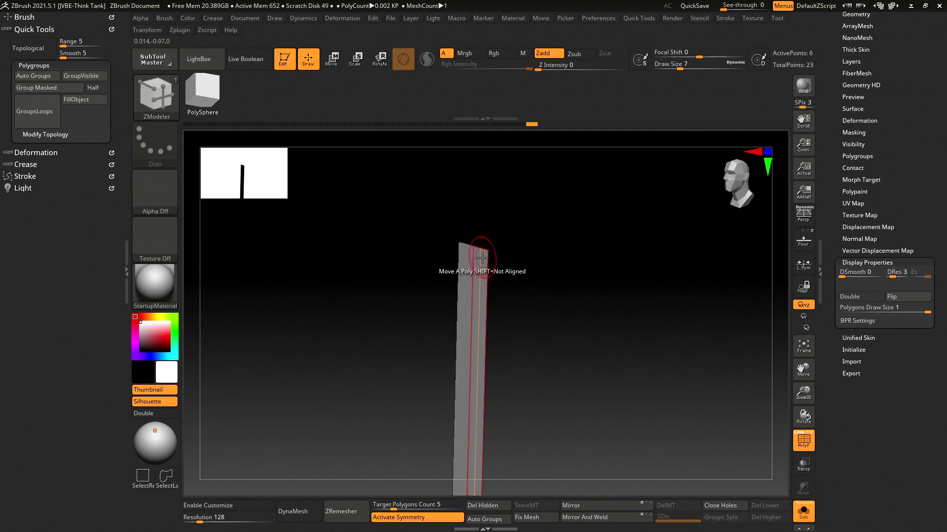
pyautogui.press('space')
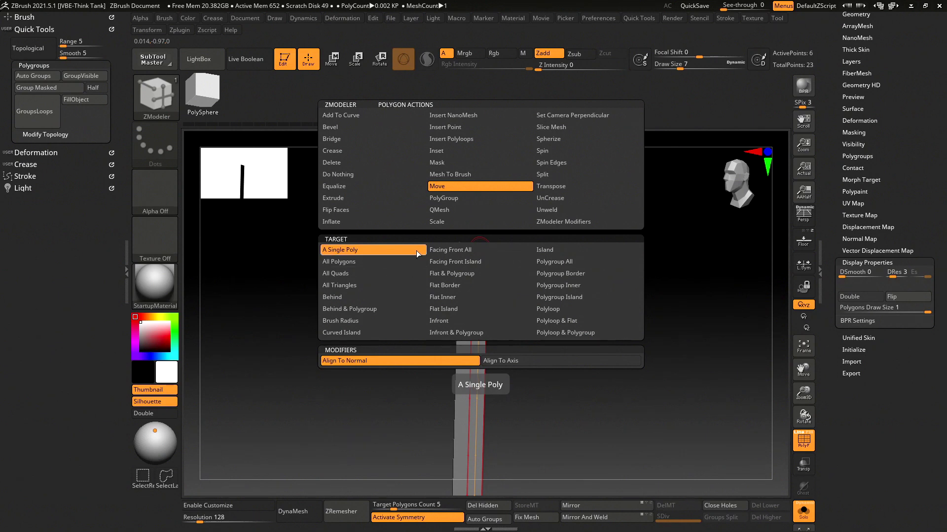
# - Set the ZModeler polygon action to Extrude with target Infront & Polygroup, viewing the strip front-on
pyautogui.click(376, 199)
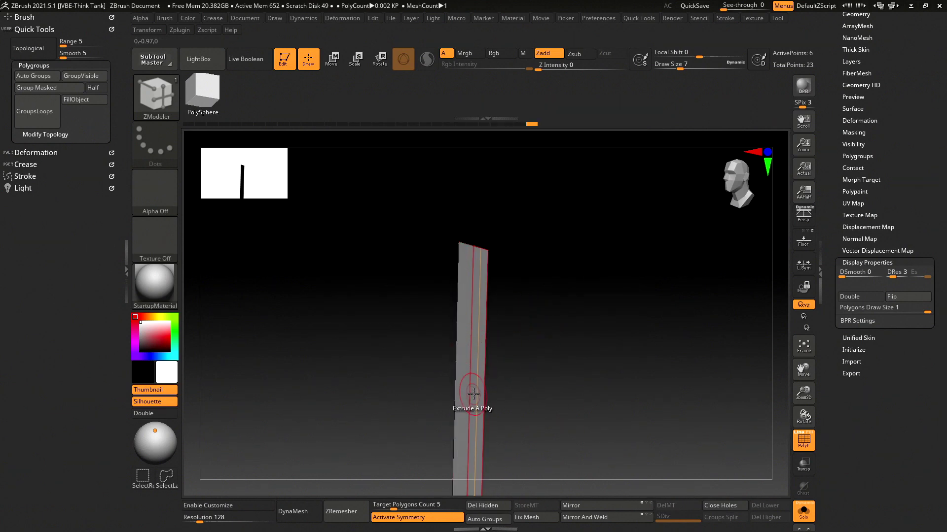
pyautogui.press('space')
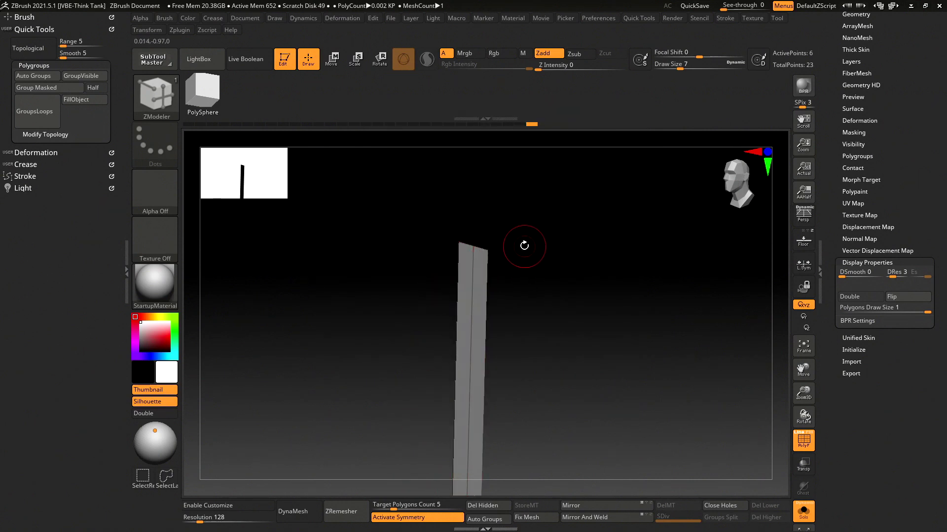
pyautogui.moveTo(518, 235)
pyautogui.mouseDown()
pyautogui.moveTo(461, 235)
pyautogui.moveTo(551, 191)
pyautogui.moveTo(458, 323)
pyautogui.moveTo(511, 391)
pyautogui.mouseUp()
pyautogui.moveTo(519, 234)
pyautogui.mouseDown()
pyautogui.moveTo(475, 278)
pyautogui.moveTo(414, 272)
pyautogui.mouseUp()
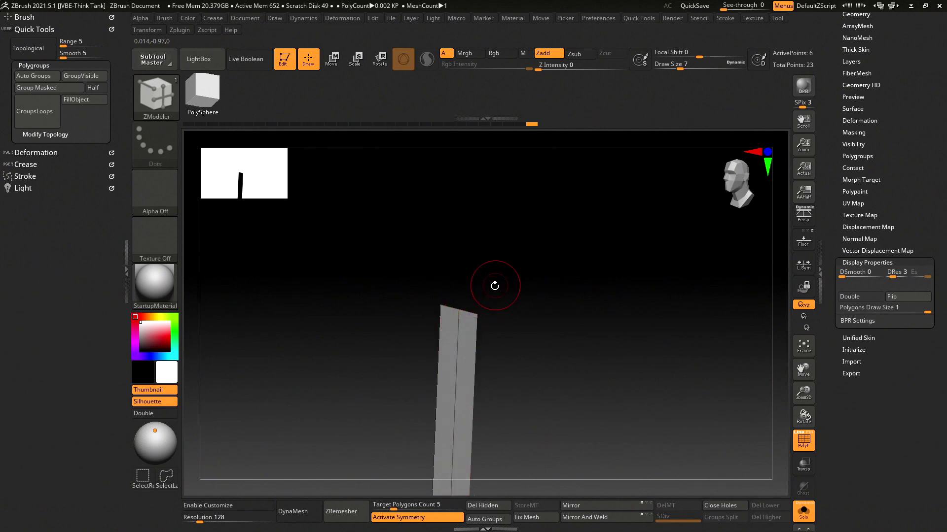
pyautogui.press('b')
pyautogui.press('Escape')
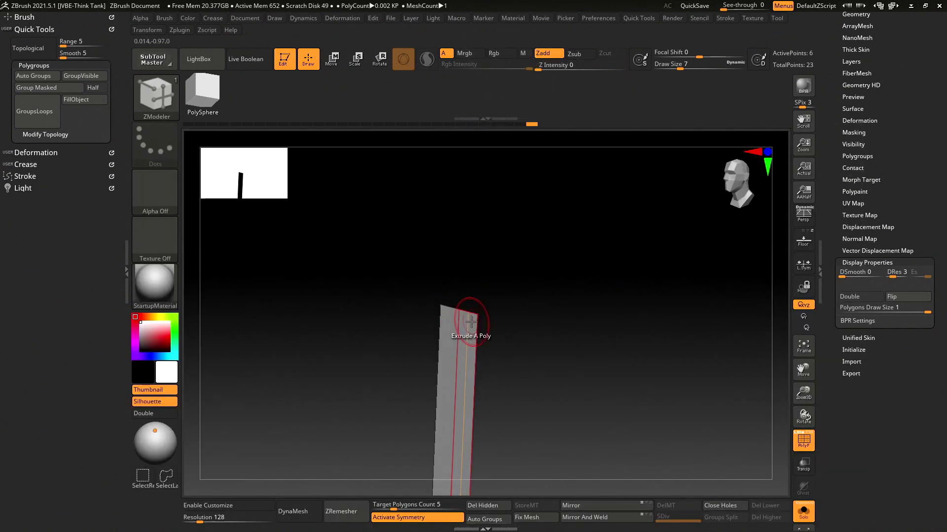
pyautogui.press('space')
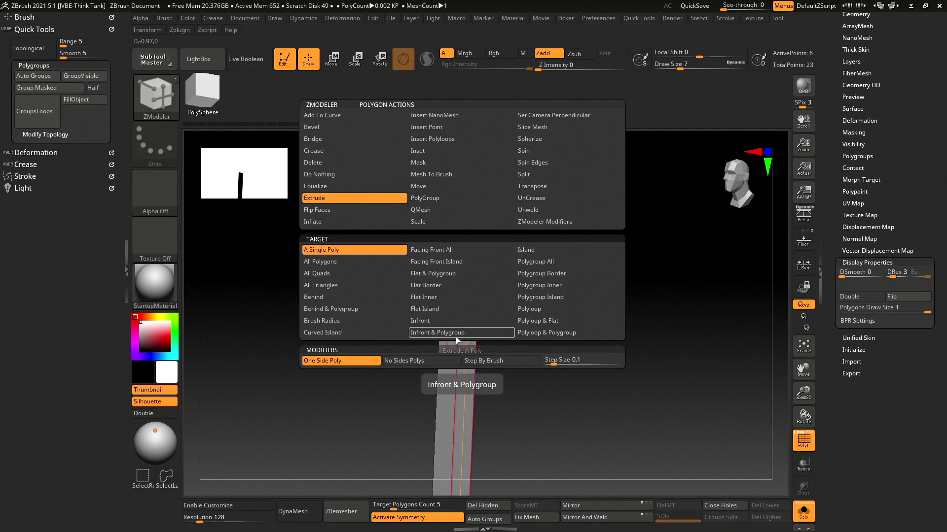
pyautogui.click(456, 336)
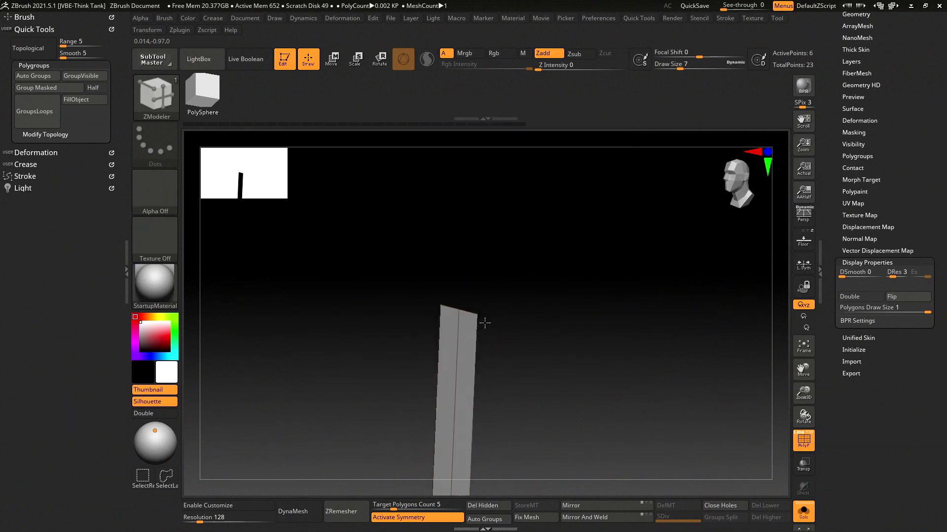
pyautogui.moveTo(507, 311); pyautogui.dragTo(467, 307)
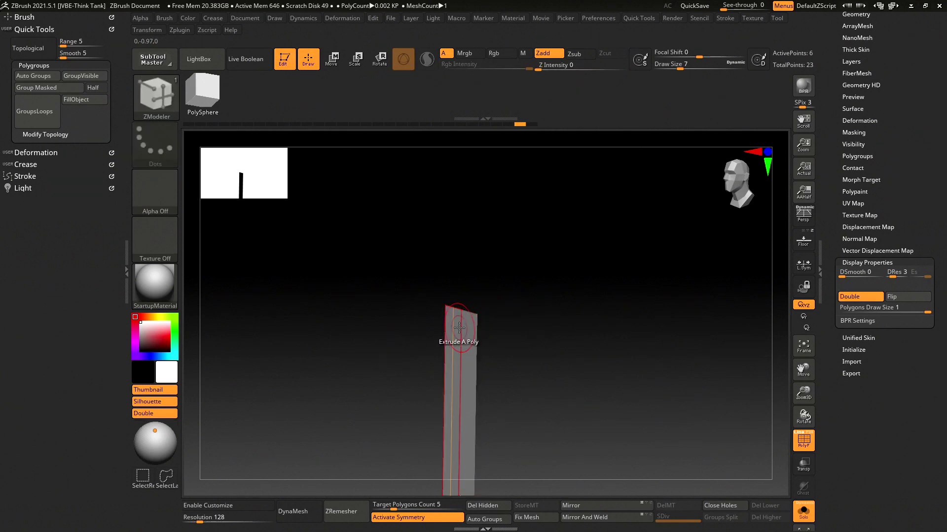
pyautogui.keyDown('shift'); pyautogui.moveTo(473, 295); pyautogui.dragTo(484, 289); pyautogui.keyUp('shift')
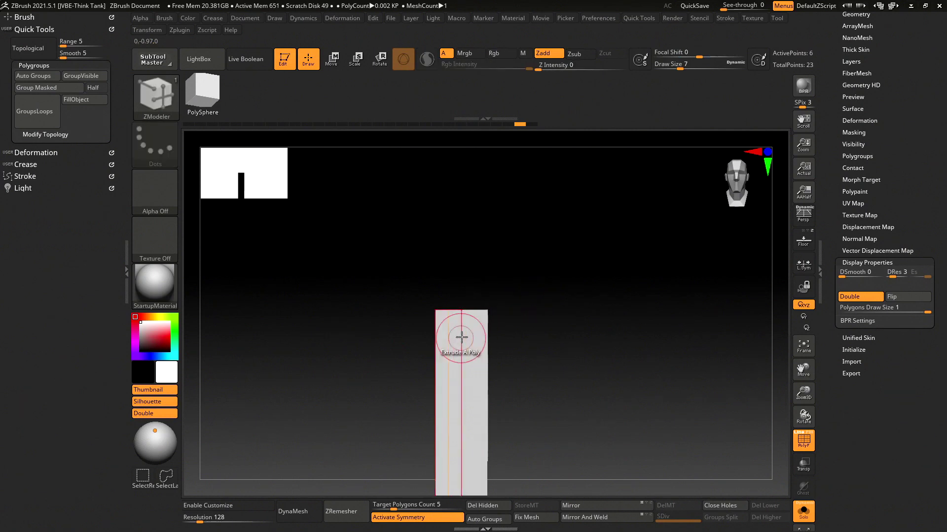
# - Extrude the blade strip's front faces for thickness and orbit around to inspect it
pyautogui.moveTo(544, 277)
pyautogui.mouseDown()
pyautogui.moveTo(602, 289)
pyautogui.moveTo(729, 281)
pyautogui.mouseUp()
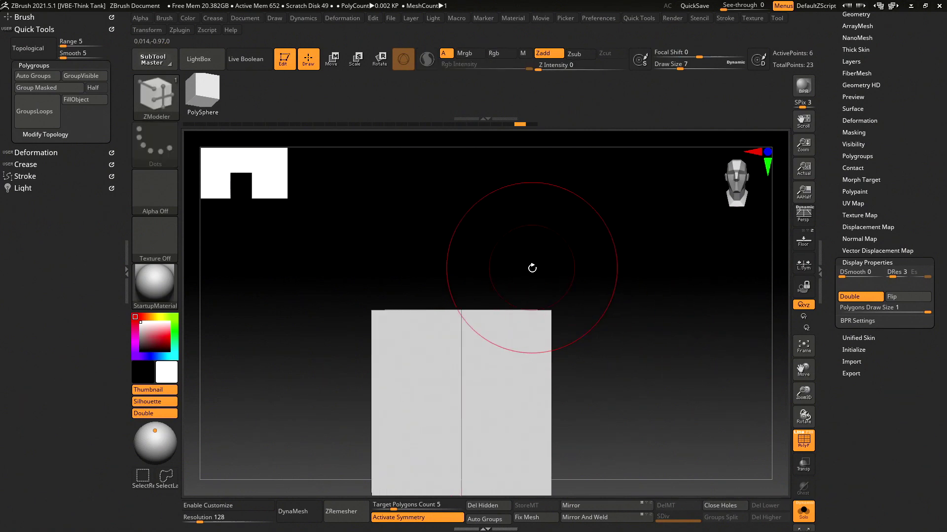
pyautogui.moveTo(566, 270)
pyautogui.mouseDown()
pyautogui.moveTo(577, 347)
pyautogui.moveTo(516, 338)
pyautogui.mouseUp()
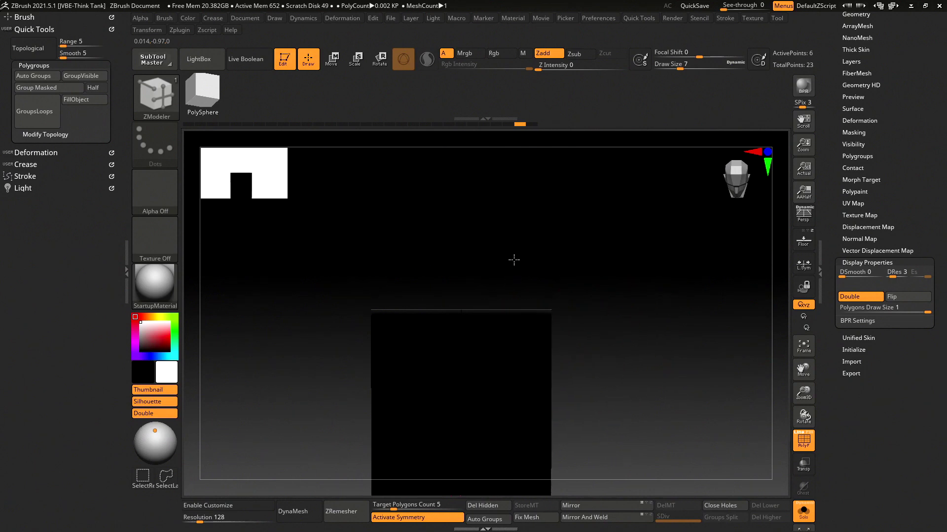
pyautogui.keyDown('shift'); pyautogui.moveTo(513, 260); pyautogui.dragTo(594, 293); pyautogui.keyUp('shift')
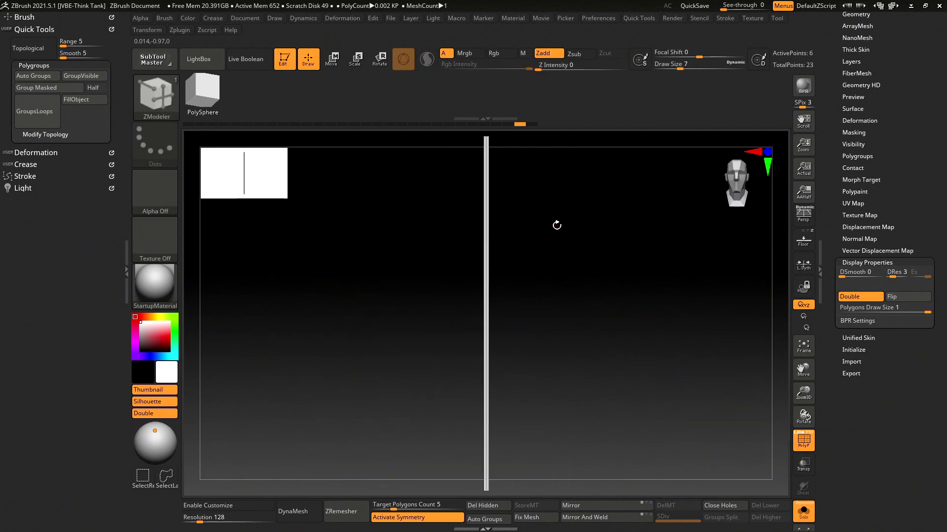
pyautogui.moveTo(556, 225)
pyautogui.mouseDown()
pyautogui.moveTo(565, 208)
pyautogui.moveTo(526, 295)
pyautogui.moveTo(534, 258)
pyautogui.mouseUp()
pyautogui.moveTo(557, 209)
pyautogui.mouseDown()
pyautogui.moveTo(551, 373)
pyautogui.moveTo(549, 272)
pyautogui.moveTo(572, 281)
pyautogui.mouseUp()
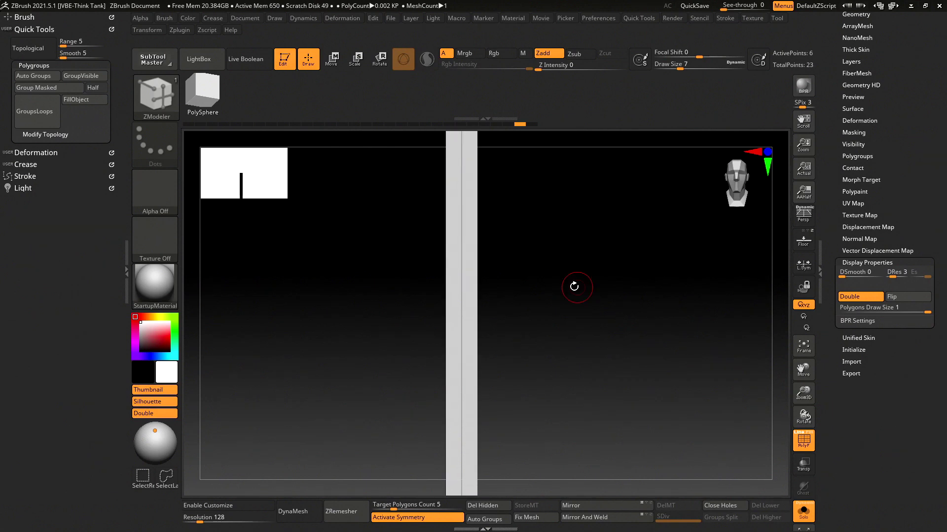
pyautogui.moveTo(640, 251)
pyautogui.mouseDown()
pyautogui.moveTo(523, 262)
pyautogui.moveTo(554, 272)
pyautogui.mouseUp()
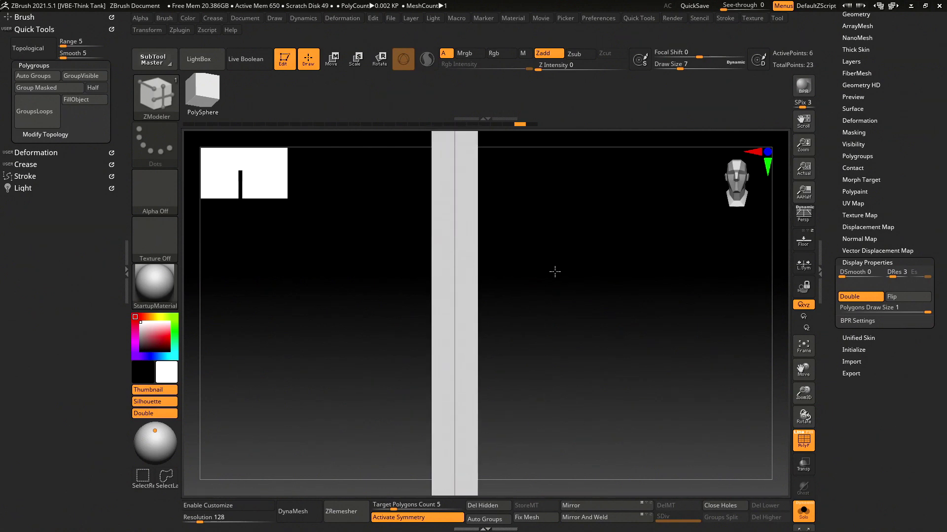
pyautogui.moveTo(524, 338)
pyautogui.mouseDown()
pyautogui.moveTo(552, 241)
pyautogui.moveTo(489, 282)
pyautogui.moveTo(515, 281)
pyautogui.moveTo(484, 277)
pyautogui.moveTo(514, 213)
pyautogui.moveTo(514, 349)
pyautogui.moveTo(486, 315)
pyautogui.moveTo(490, 262)
pyautogui.moveTo(501, 271)
pyautogui.moveTo(528, 195)
pyautogui.moveTo(507, 311)
pyautogui.moveTo(496, 269)
pyautogui.moveTo(497, 295)
pyautogui.mouseUp()
# - Turn off Double display and set the ZModeler Extrude target to All Polygons
pyautogui.click(518, 126)
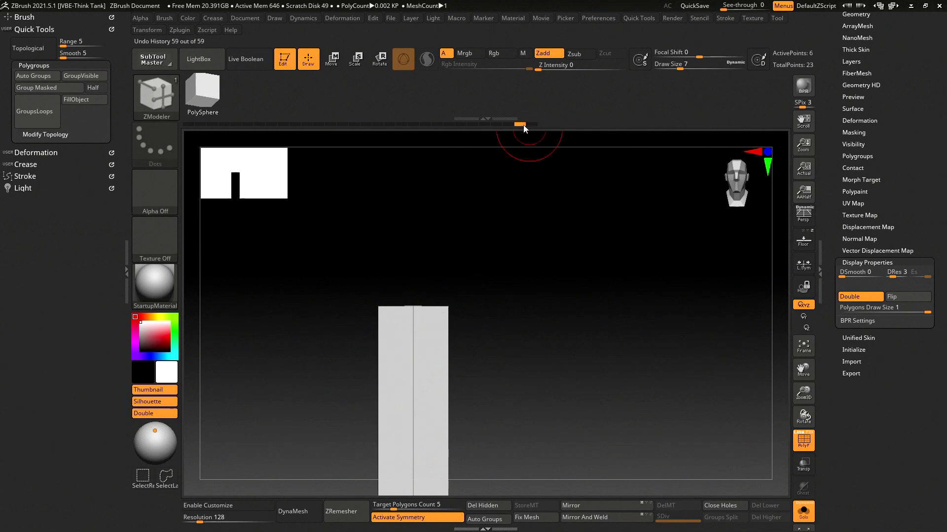
pyautogui.press('space')
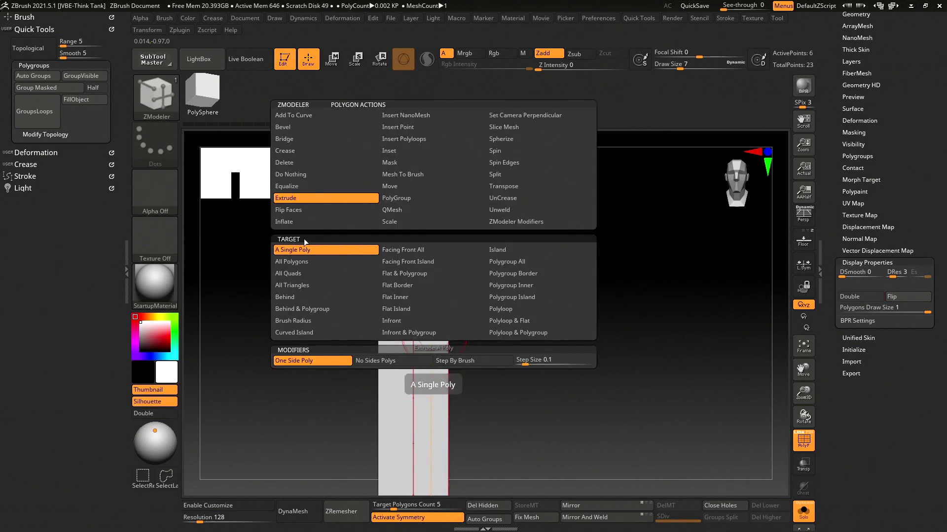
pyautogui.click(318, 262)
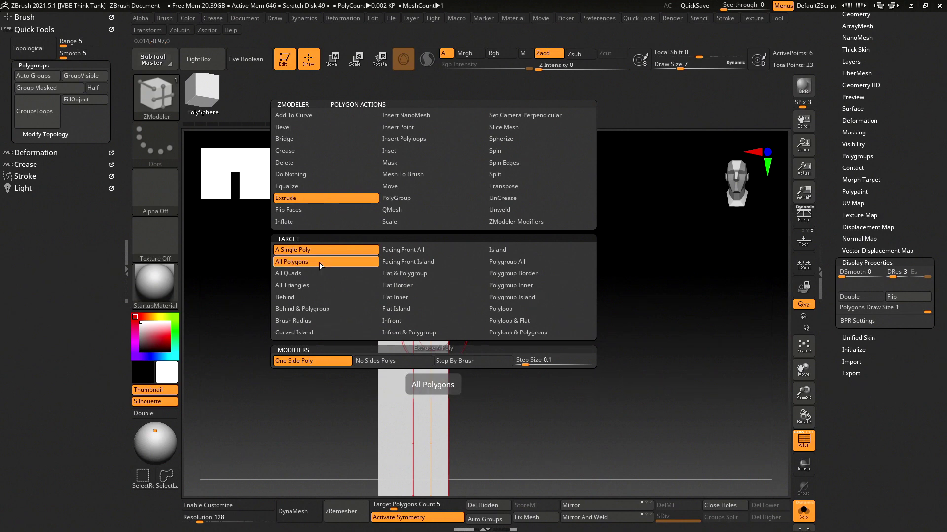
pyautogui.moveTo(522, 324); pyautogui.dragTo(359, 363)
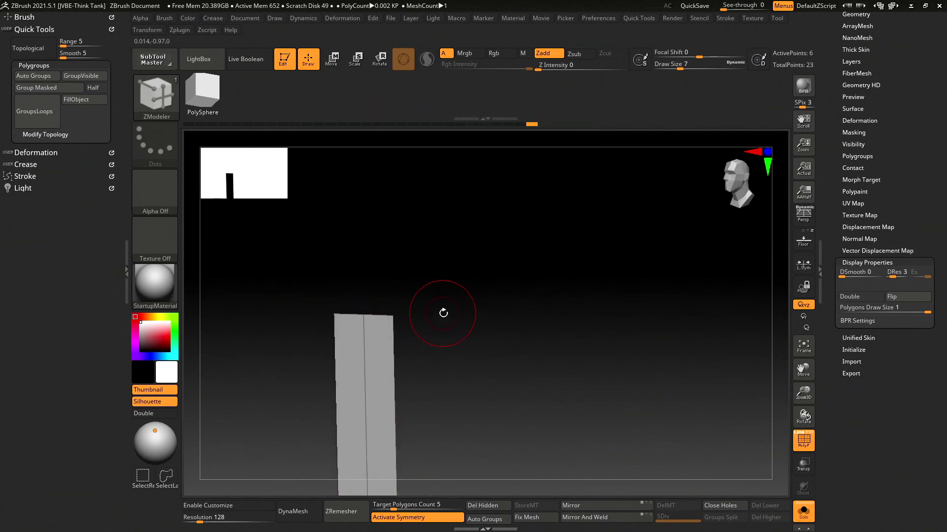
pyautogui.moveTo(444, 313); pyautogui.dragTo(439, 326)
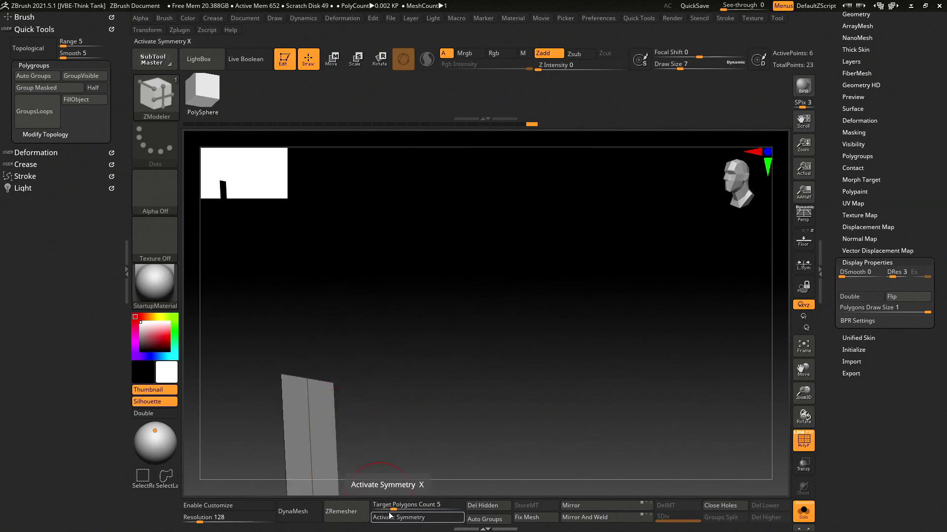
pyautogui.moveTo(408, 330); pyautogui.dragTo(443, 291)
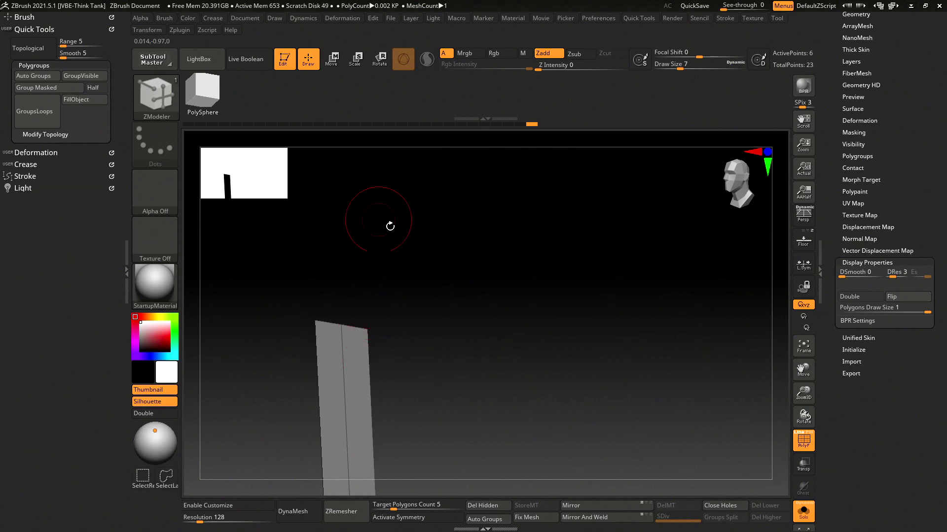
pyautogui.moveTo(390, 226)
pyautogui.mouseDown()
pyautogui.moveTo(424, 285)
pyautogui.moveTo(596, 169)
pyautogui.moveTo(526, 252)
pyautogui.mouseUp()
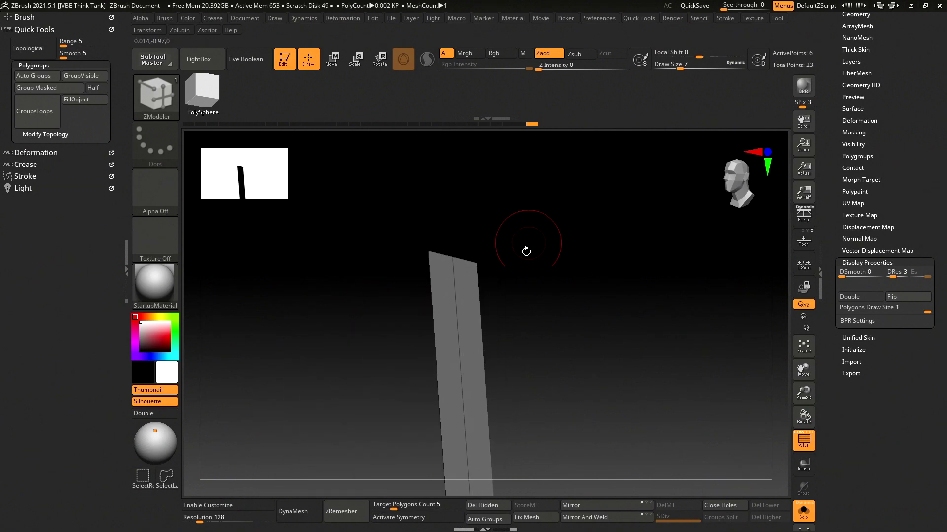
# - Extrude the whole strip into a 12-point box, redoing it after one undo
pyautogui.moveTo(463, 291); pyautogui.dragTo(535, 209)
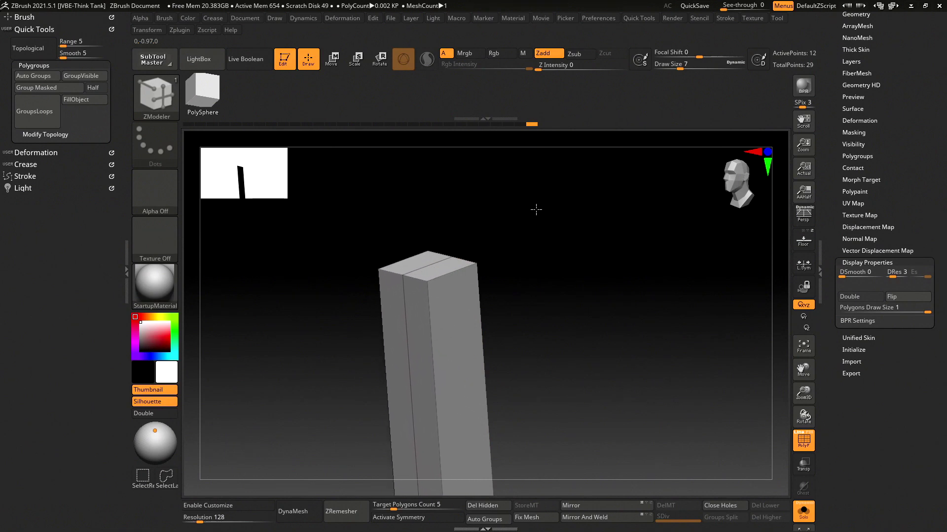
pyautogui.hotkey('ctrl', 'z')
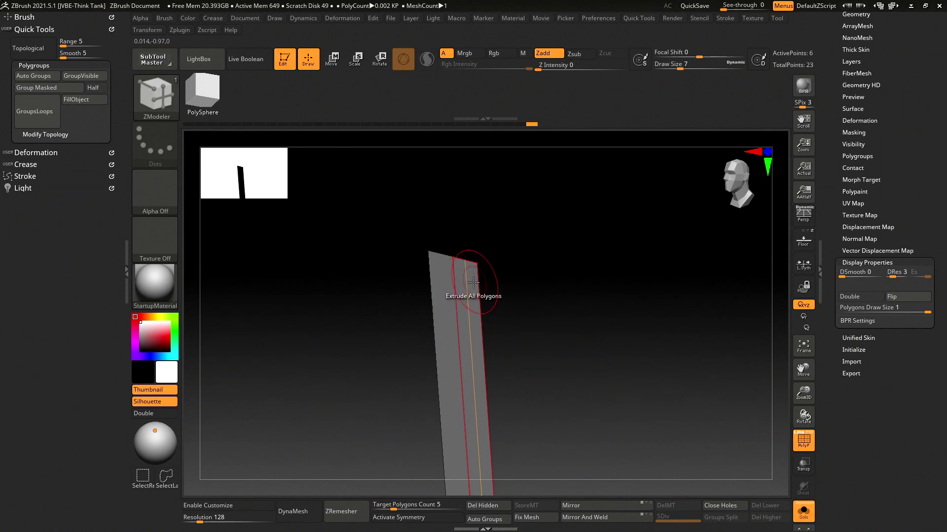
pyautogui.moveTo(465, 294)
pyautogui.mouseDown()
pyautogui.moveTo(585, 169)
pyautogui.moveTo(486, 227)
pyautogui.moveTo(515, 205)
pyautogui.moveTo(503, 208)
pyautogui.moveTo(528, 205)
pyautogui.moveTo(489, 256)
pyautogui.moveTo(515, 239)
pyautogui.moveTo(503, 247)
pyautogui.moveTo(519, 226)
pyautogui.moveTo(487, 242)
pyautogui.moveTo(503, 220)
pyautogui.moveTo(513, 268)
pyautogui.moveTo(487, 291)
pyautogui.moveTo(501, 266)
pyautogui.moveTo(492, 217)
pyautogui.moveTo(507, 192)
pyautogui.moveTo(579, 210)
pyautogui.moveTo(489, 218)
pyautogui.moveTo(524, 205)
pyautogui.moveTo(577, 244)
pyautogui.moveTo(469, 263)
pyautogui.moveTo(586, 260)
pyautogui.mouseUp()
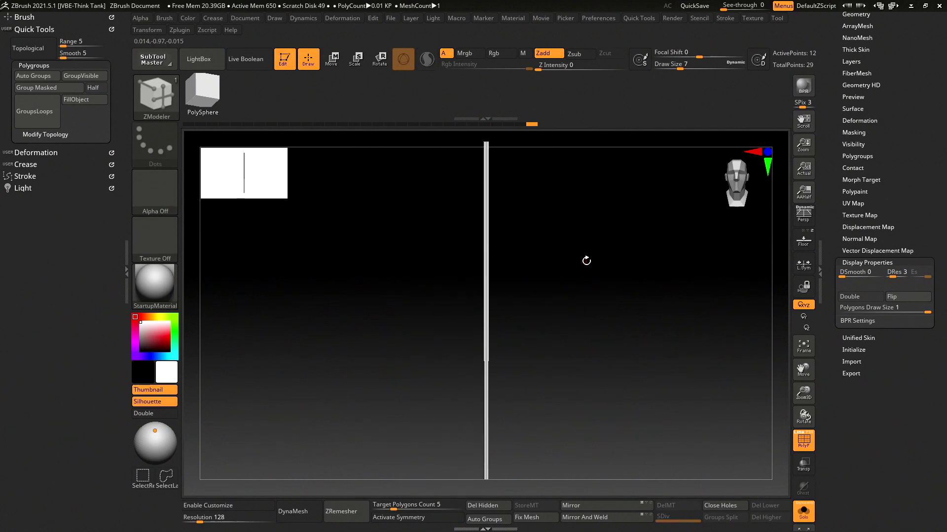
# - Turn off Solo so all subtools are displayed again
pyautogui.click(803, 510)
pyautogui.click(803, 440)
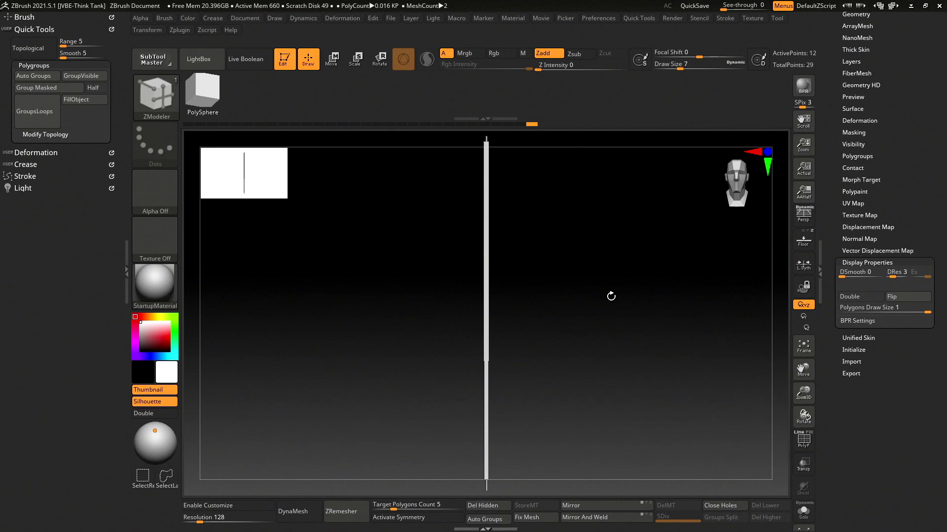
pyautogui.moveTo(534, 213)
pyautogui.mouseDown()
pyautogui.moveTo(536, 295)
pyautogui.moveTo(542, 245)
pyautogui.moveTo(588, 245)
pyautogui.moveTo(631, 267)
pyautogui.moveTo(552, 280)
pyautogui.moveTo(546, 345)
pyautogui.mouseUp()
# - Hide the Asmo's Sword subtool and enable PolyF to show polygroup colours and wireframe
pyautogui.moveTo(834, 58); pyautogui.dragTo(836, 140)
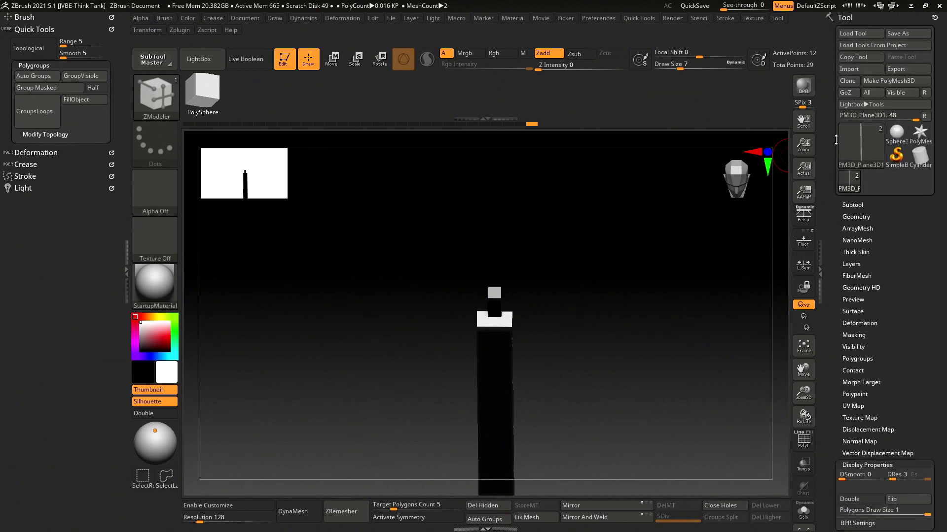
pyautogui.click(858, 207)
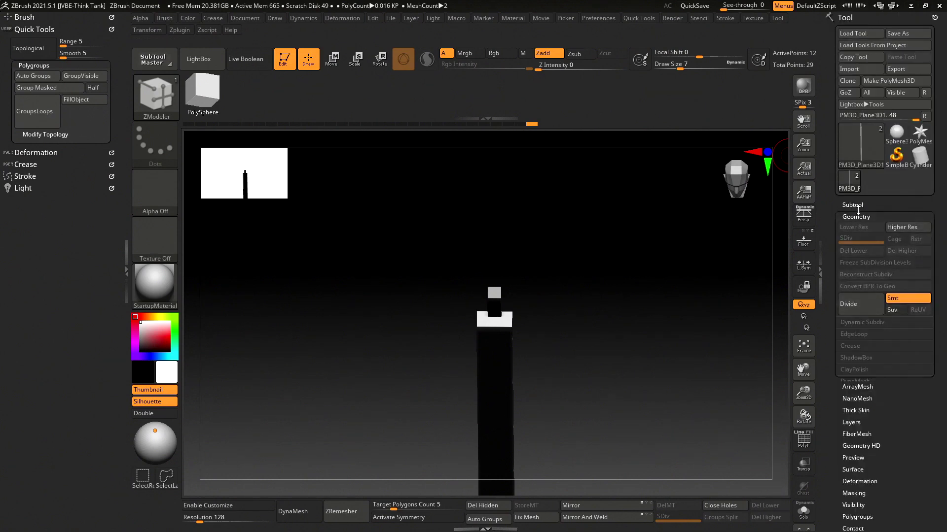
pyautogui.click(926, 225)
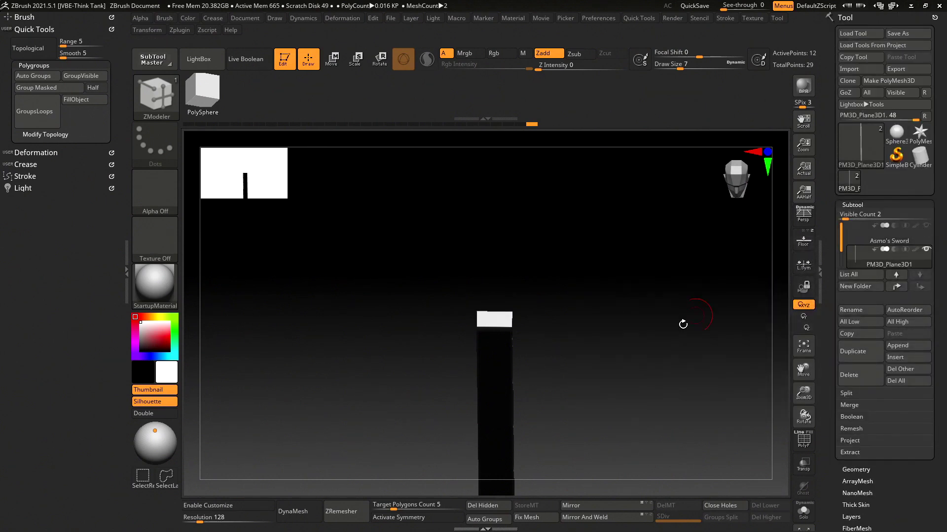
pyautogui.click(803, 438)
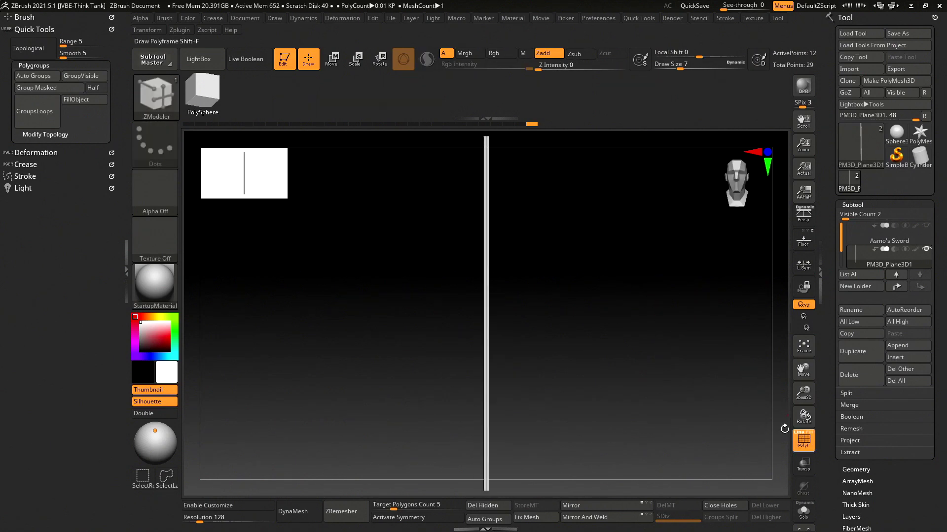
pyautogui.moveTo(655, 422)
pyautogui.mouseDown()
pyautogui.moveTo(587, 423)
pyautogui.moveTo(660, 335)
pyautogui.mouseUp()
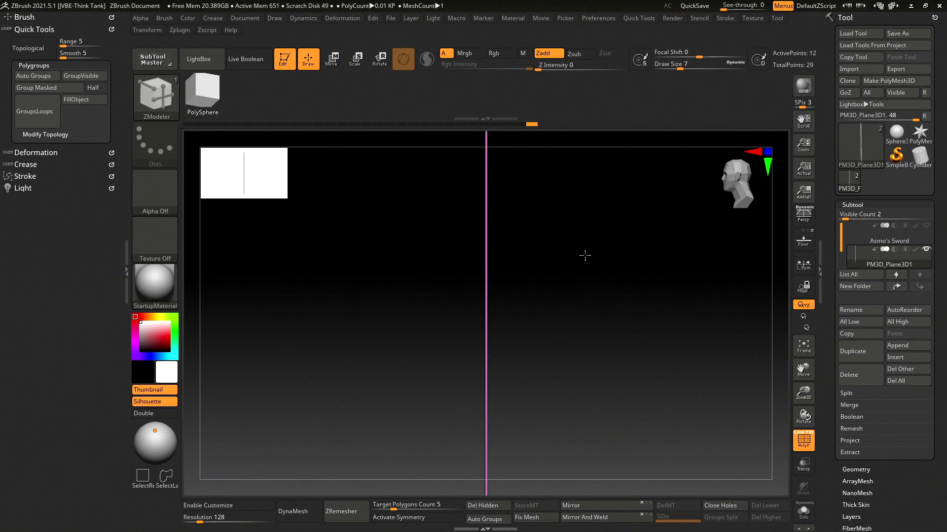
pyautogui.moveTo(585, 254)
pyautogui.mouseDown()
pyautogui.moveTo(756, 334)
pyautogui.moveTo(581, 279)
pyautogui.moveTo(697, 319)
pyautogui.moveTo(638, 332)
pyautogui.moveTo(746, 331)
pyautogui.moveTo(626, 335)
pyautogui.mouseUp()
pyautogui.moveTo(609, 336)
pyautogui.mouseDown()
pyautogui.moveTo(599, 335)
pyautogui.moveTo(608, 335)
pyautogui.mouseUp()
pyautogui.moveTo(629, 262); pyautogui.dragTo(498, 318)
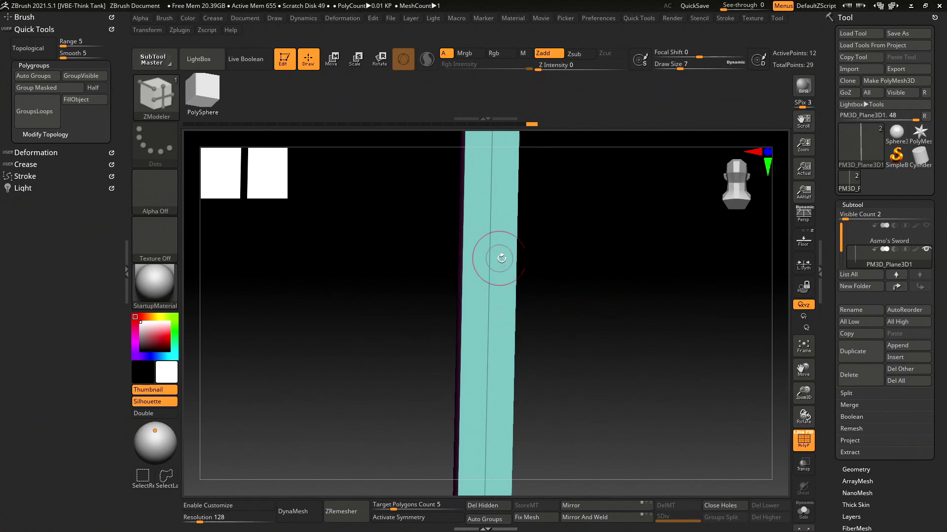
# - Lasso-isolate the blade faces, unhide all, and group broad faces pink and sides teal
pyautogui.hotkey('ctrl', 'shift')
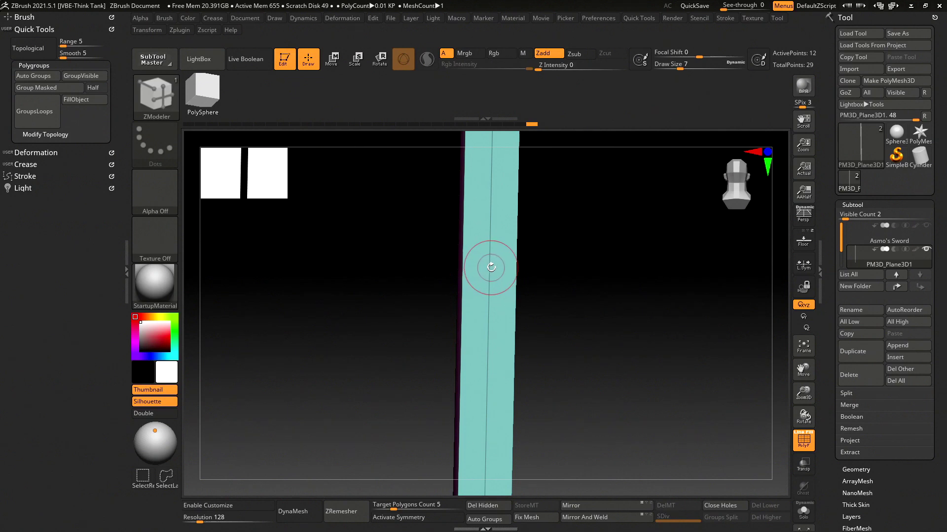
pyautogui.hotkey('ctrl', 'shift')
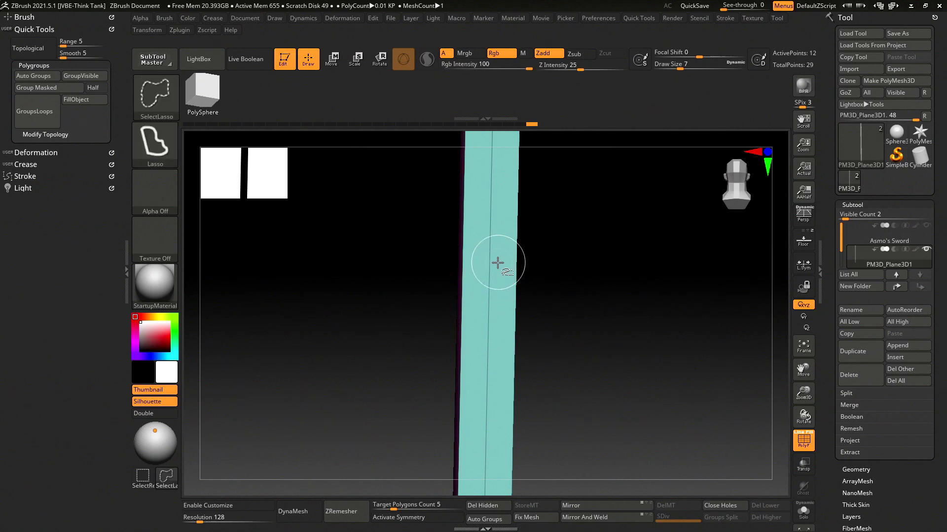
pyautogui.moveTo(508, 260); pyautogui.dragTo(598, 243)
pyautogui.keyDown('ctrl'); pyautogui.keyDown('shift'); pyautogui.click(639, 243); pyautogui.keyUp('shift'); pyautogui.keyUp('ctrl')
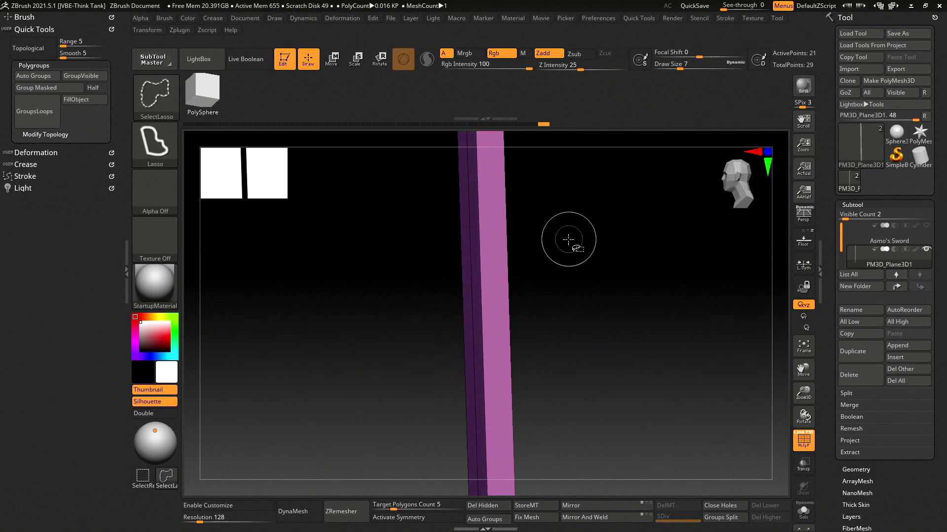
pyautogui.moveTo(560, 239); pyautogui.dragTo(484, 247)
pyautogui.hotkey('ctrl', 'shift')
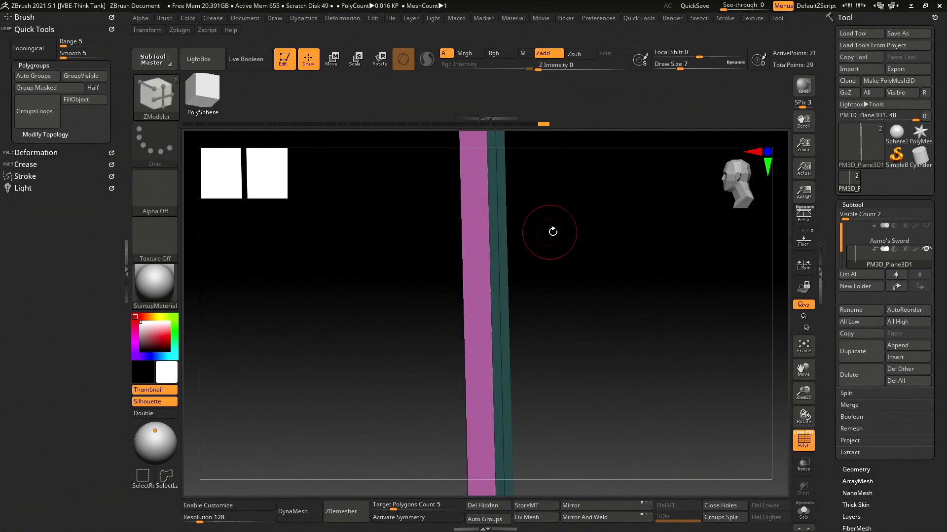
pyautogui.keyDown('shift'); pyautogui.moveTo(552, 229); pyautogui.dragTo(672, 227); pyautogui.keyUp('shift')
pyautogui.press('ctrl')
pyautogui.hotkey('ctrl', 'shift')
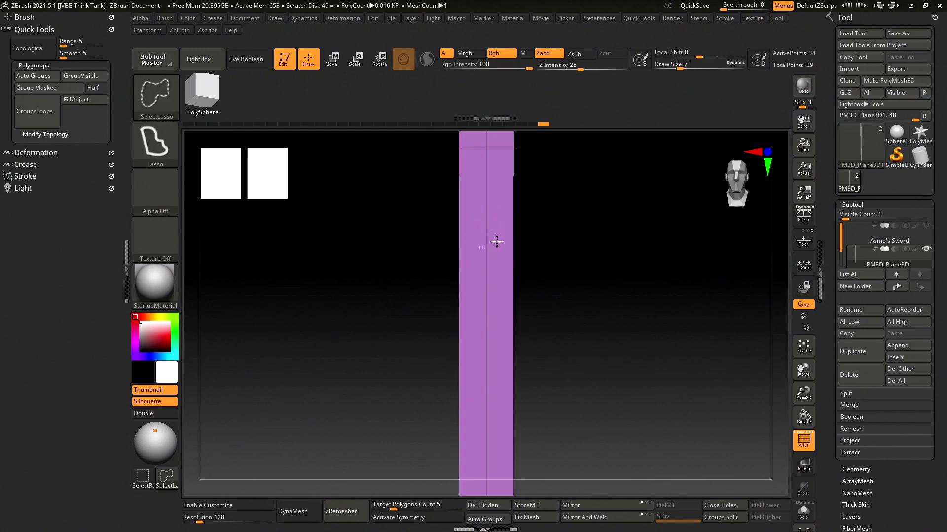
pyautogui.moveTo(542, 220)
pyautogui.mouseDown()
pyautogui.moveTo(510, 225)
pyautogui.moveTo(557, 213)
pyautogui.moveTo(592, 219)
pyautogui.mouseUp()
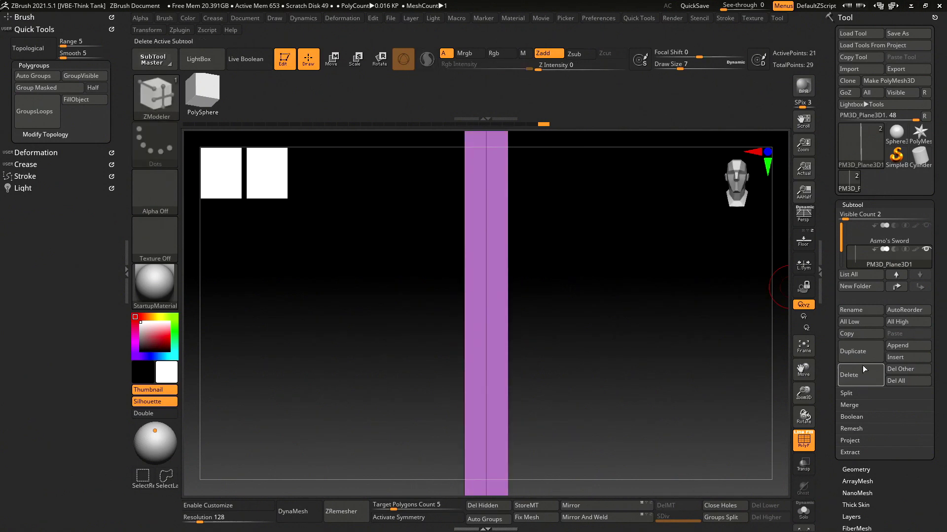
# - Insert a Cube3D subtool, solo it and frame it in the view
pyautogui.click(896, 357)
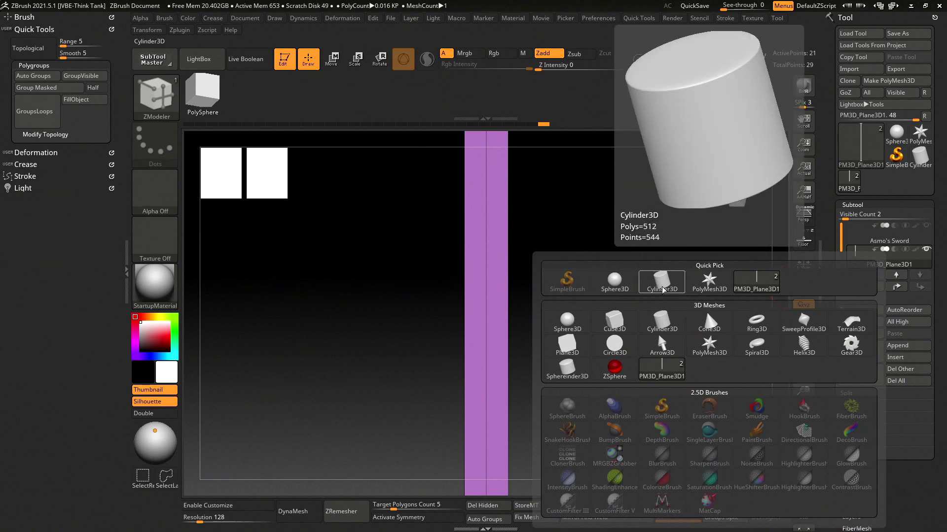
pyautogui.click(612, 320)
pyautogui.click(802, 519)
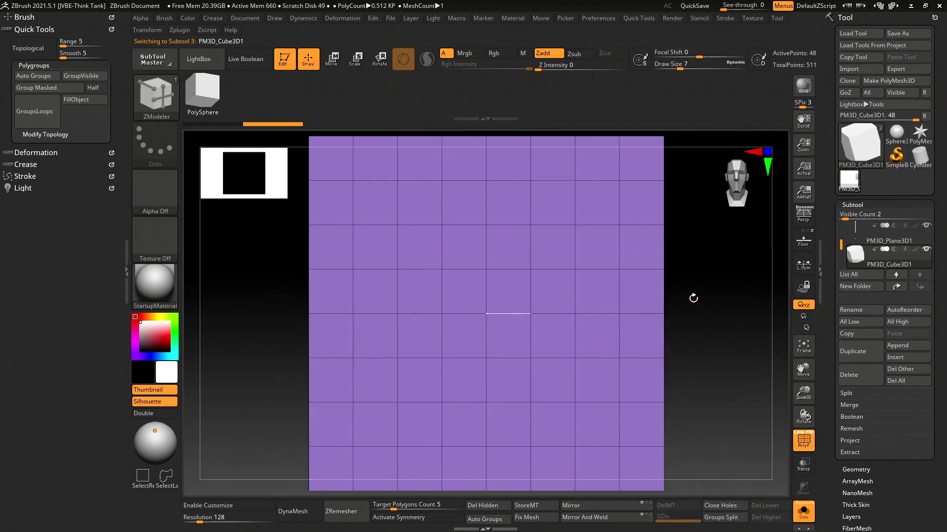
pyautogui.press('f')
pyautogui.moveTo(674, 299)
pyautogui.mouseDown()
pyautogui.moveTo(654, 319)
pyautogui.moveTo(671, 296)
pyautogui.moveTo(619, 328)
pyautogui.mouseUp()
# - Convert the cube to a DynaMesh at resolution 128 and start ZRemesher
pyautogui.click(295, 513)
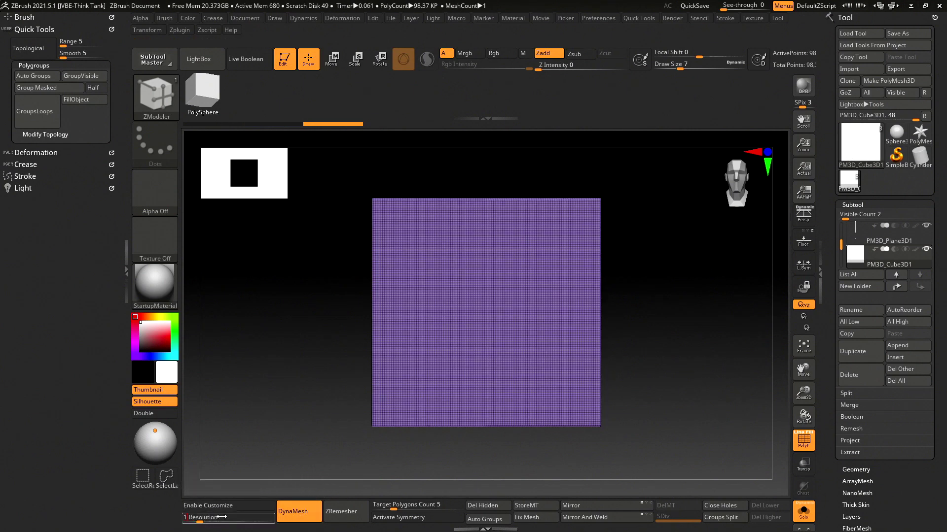
pyautogui.click(297, 520)
pyautogui.click(296, 521)
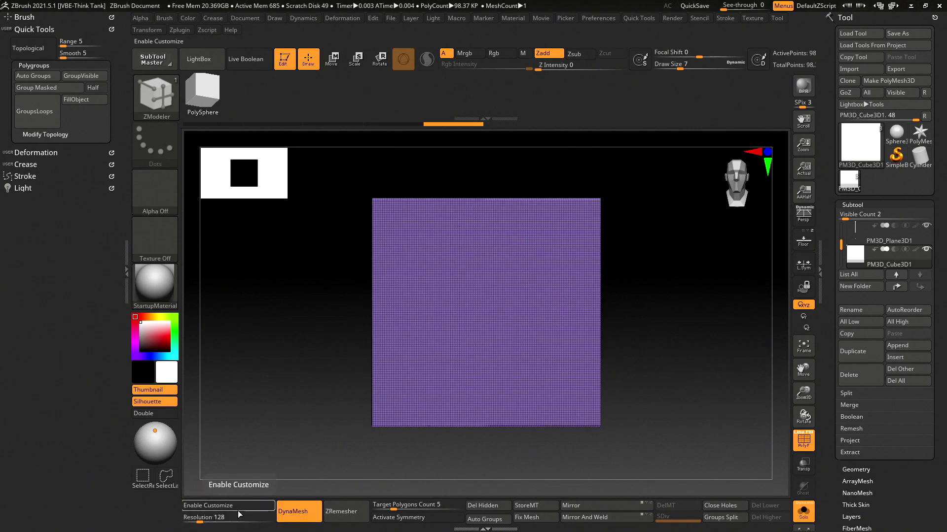
pyautogui.click(341, 517)
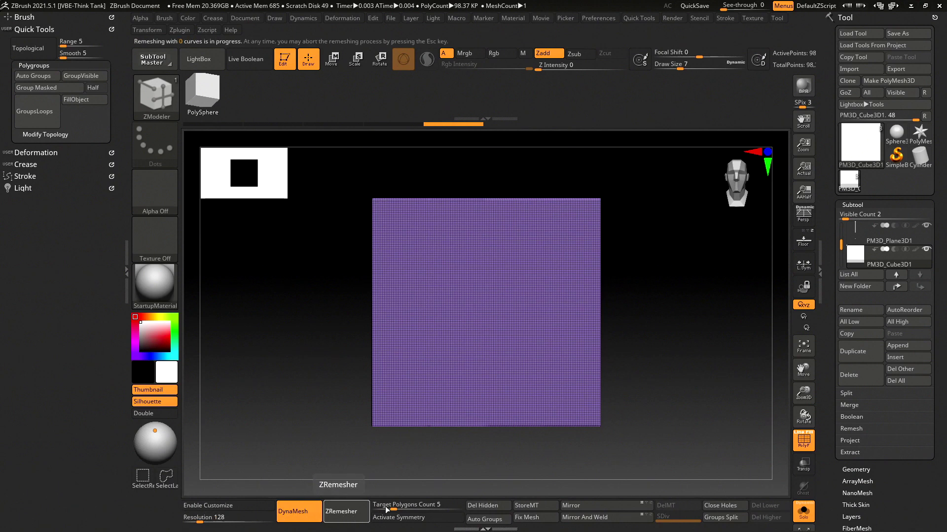
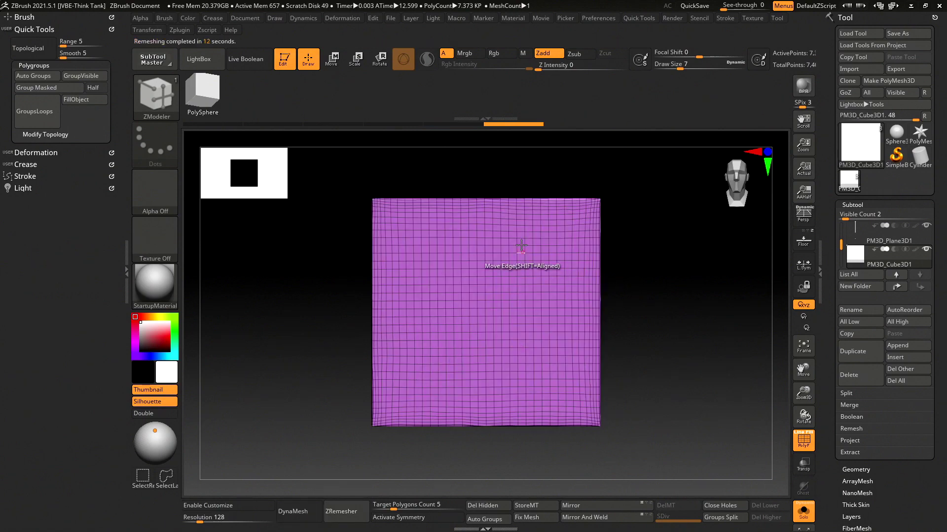
# - Try DynaMesh on the plane twice, undoing each time back to the coarse 8x8 grid
pyautogui.moveTo(628, 239)
pyautogui.mouseDown()
pyautogui.moveTo(626, 281)
pyautogui.moveTo(594, 263)
pyautogui.mouseUp()
pyautogui.hotkey('alt', 'd')
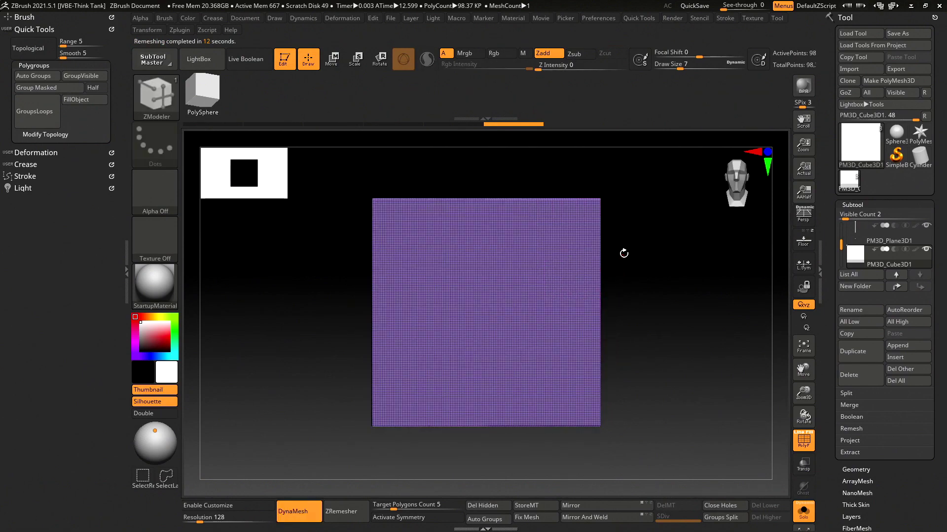
pyautogui.moveTo(659, 239)
pyautogui.mouseDown()
pyautogui.moveTo(702, 251)
pyautogui.moveTo(655, 253)
pyautogui.mouseUp()
pyautogui.hotkey('ctrl', 'z')
pyautogui.press('b')
pyautogui.press('z')
pyautogui.press('m')
pyautogui.write('0.')
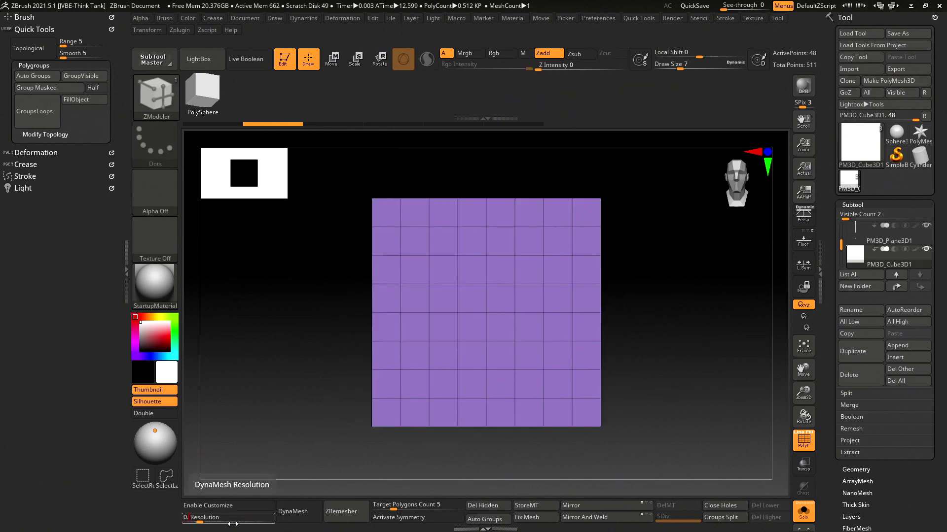
pyautogui.write('6')
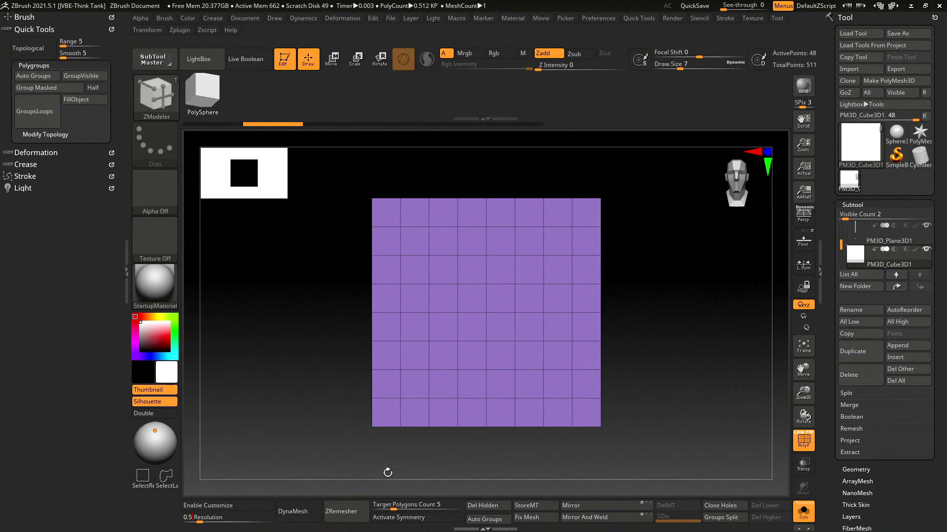
pyautogui.click(296, 511)
pyautogui.hotkey('ctrl', 'z')
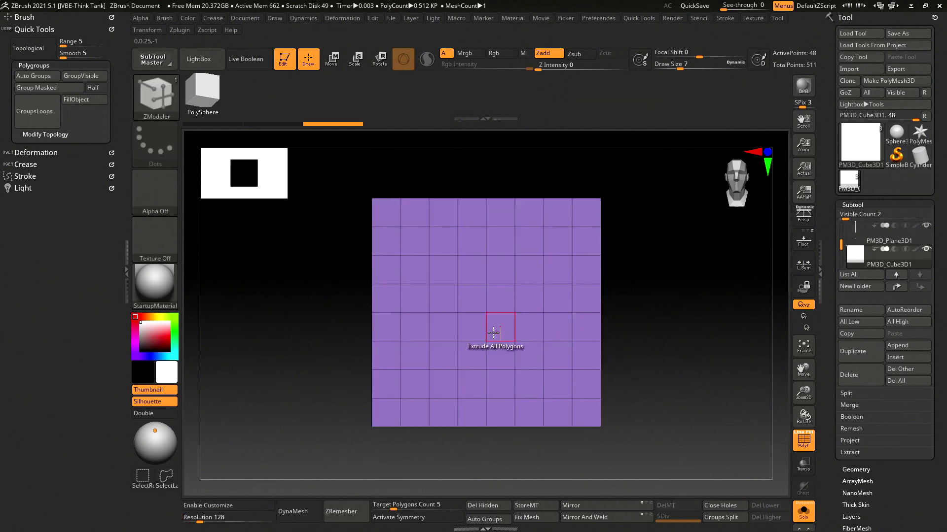
# - ZRemesh the coarse grid into an even quad grid of about 9.9K polygons
pyautogui.moveTo(616, 311); pyautogui.dragTo(645, 319)
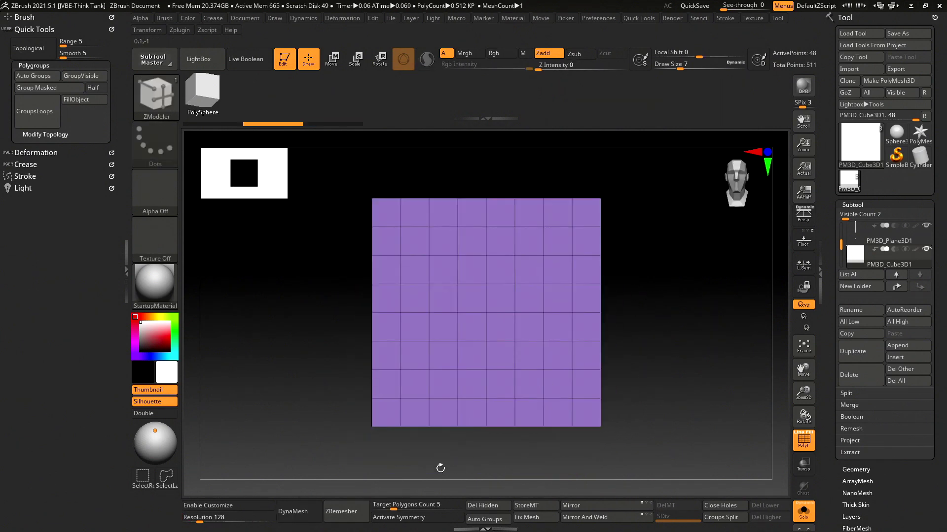
pyautogui.click(353, 517)
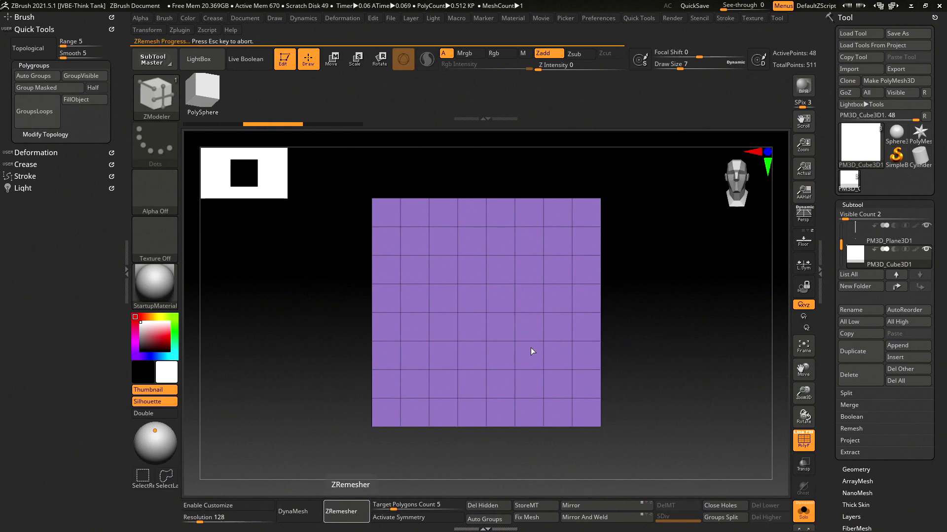
pyautogui.moveTo(651, 288)
pyautogui.mouseDown()
pyautogui.moveTo(631, 363)
pyautogui.moveTo(649, 309)
pyautogui.mouseUp()
pyautogui.moveTo(645, 252)
pyautogui.keyDown('alt'); pyautogui.mouseDown()
pyautogui.moveTo(668, 275)
pyautogui.moveTo(687, 249)
pyautogui.moveTo(697, 327)
pyautogui.mouseUp(); pyautogui.keyUp('alt')
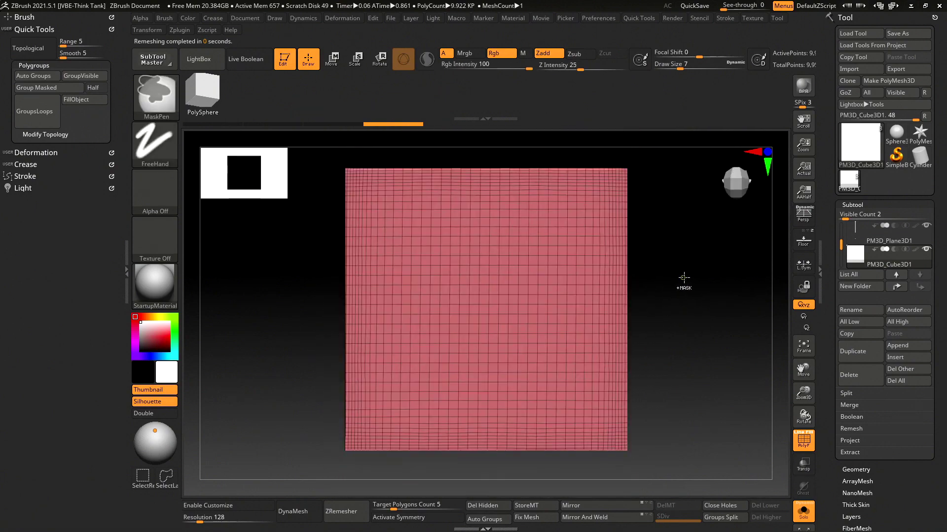
# - Isolate the curved right-hand region and make it a purple polygroup
pyautogui.keyDown('alt'); pyautogui.moveTo(700, 285); pyautogui.dragTo(668, 318); pyautogui.keyUp('alt')
pyautogui.hotkey('ctrl', 'shift')
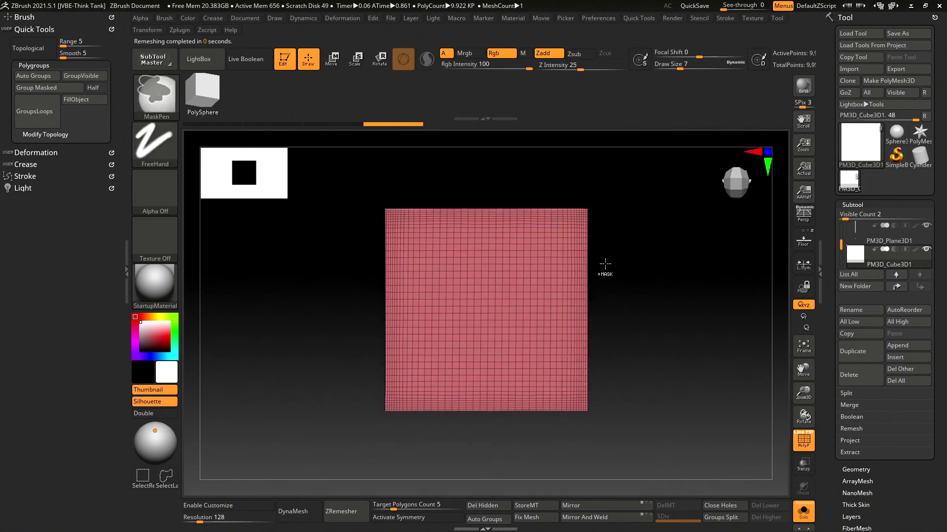
pyautogui.moveTo(517, 186)
pyautogui.keyDown('ctrl'); pyautogui.keyDown('shift'); pyautogui.mouseDown()
pyautogui.moveTo(496, 208)
pyautogui.moveTo(655, 197)
pyautogui.moveTo(643, 230)
pyautogui.moveTo(576, 232)
pyautogui.moveTo(659, 229)
pyautogui.moveTo(642, 259)
pyautogui.mouseUp(); pyautogui.keyUp('shift'); pyautogui.keyUp('ctrl')
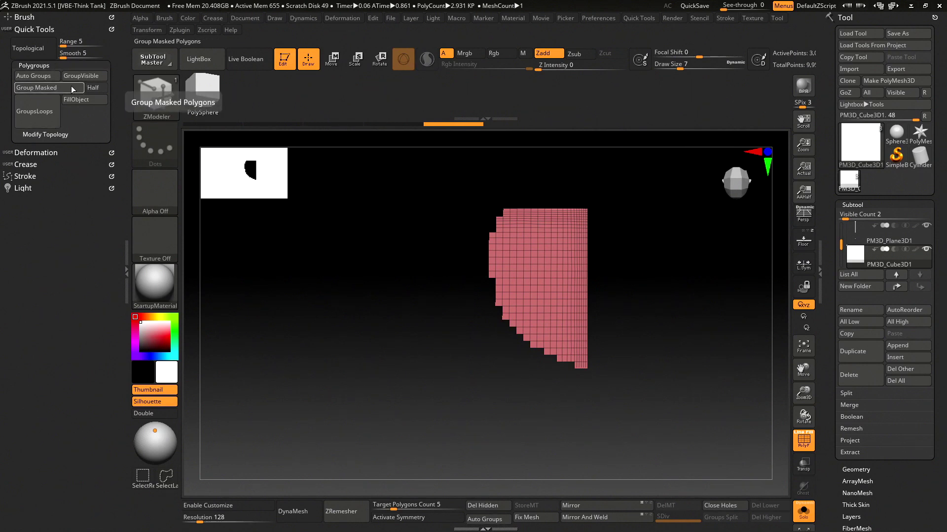
pyautogui.click(82, 81)
pyautogui.moveTo(434, 166)
pyautogui.mouseDown()
pyautogui.moveTo(493, 221)
pyautogui.moveTo(668, 236)
pyautogui.moveTo(659, 248)
pyautogui.mouseUp()
pyautogui.press('f')
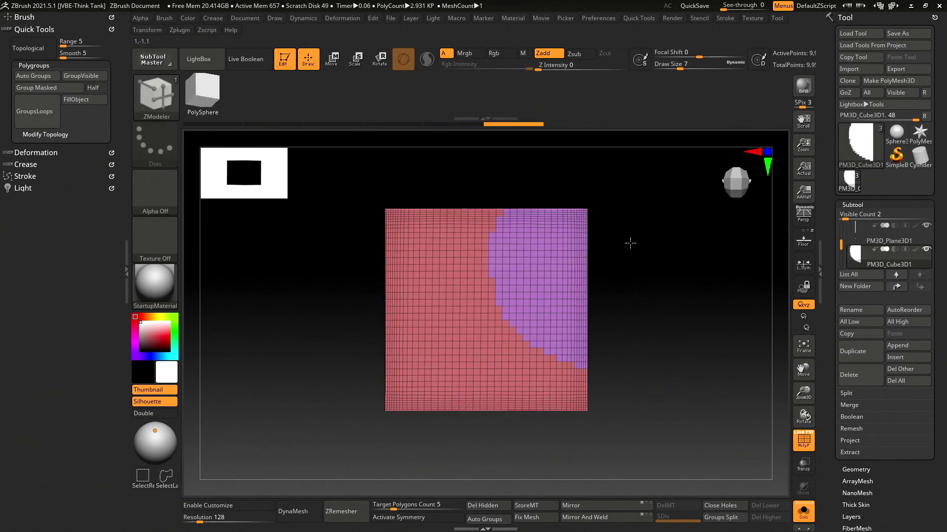
# - Make the hill-shaped bottom band a green polygroup, then unhide the whole plane
pyautogui.hotkey('ctrl', 'shift')
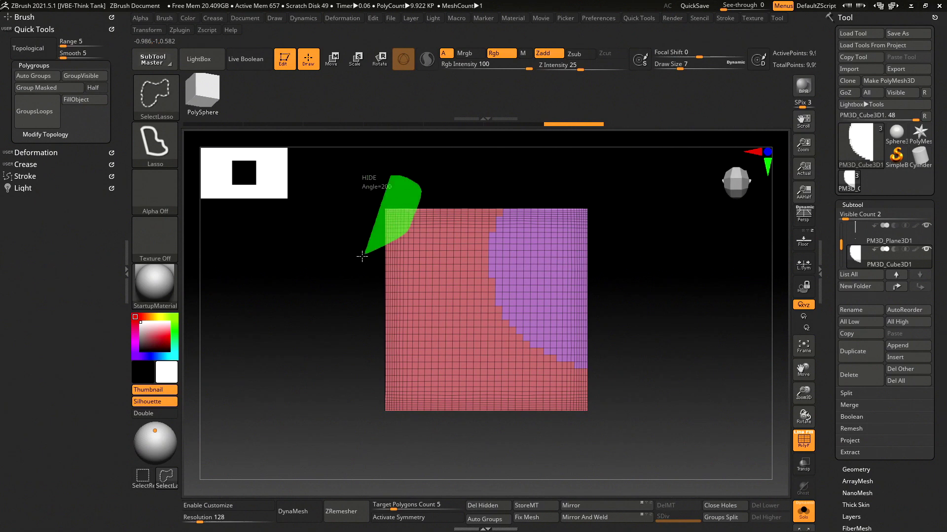
pyautogui.keyDown('ctrl'); pyautogui.keyDown('shift'); pyautogui.moveTo(421, 185); pyautogui.dragTo(281, 163); pyautogui.keyUp('shift'); pyautogui.keyUp('ctrl')
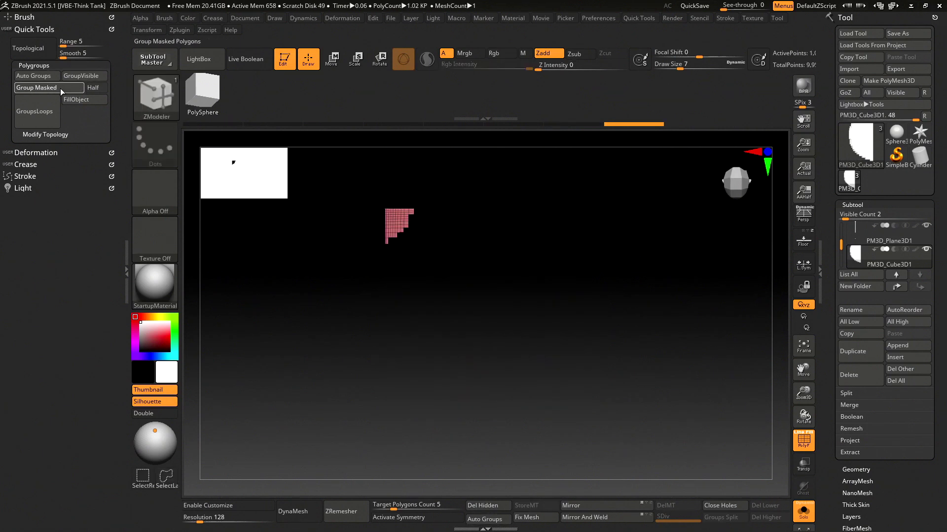
pyautogui.press('ctrl')
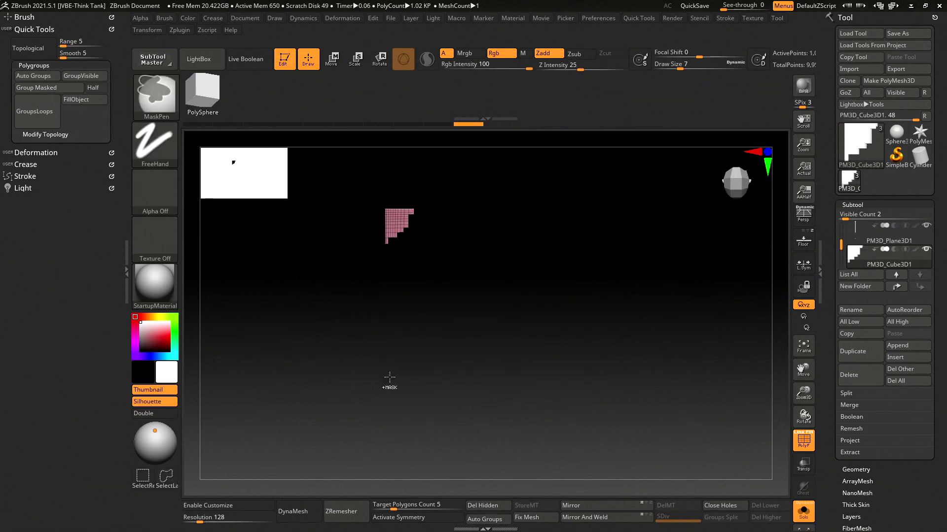
pyautogui.keyDown('ctrl'); pyautogui.keyDown('shift'); pyautogui.click(734, 382); pyautogui.keyUp('shift'); pyautogui.keyUp('ctrl')
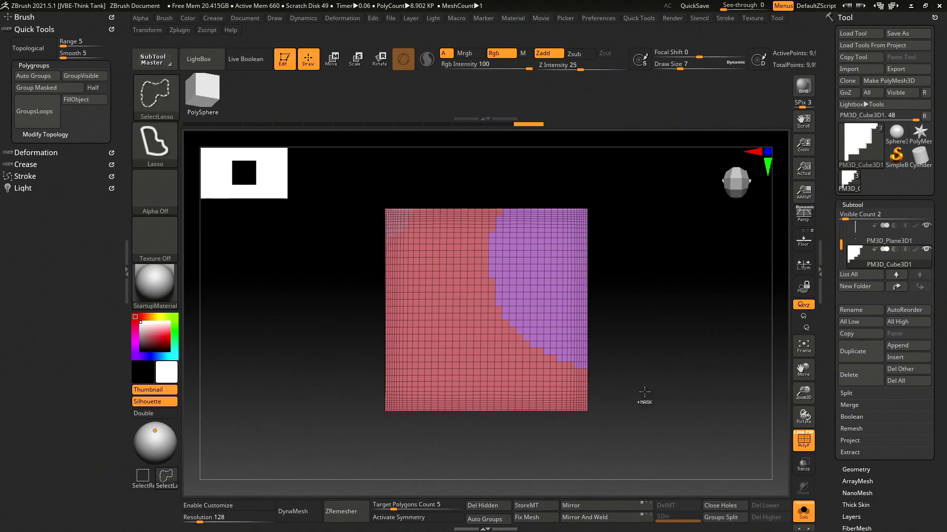
pyautogui.keyDown('ctrl'); pyautogui.keyDown('shift'); pyautogui.moveTo(380, 434); pyautogui.dragTo(492, 405); pyautogui.keyUp('shift'); pyautogui.keyUp('ctrl')
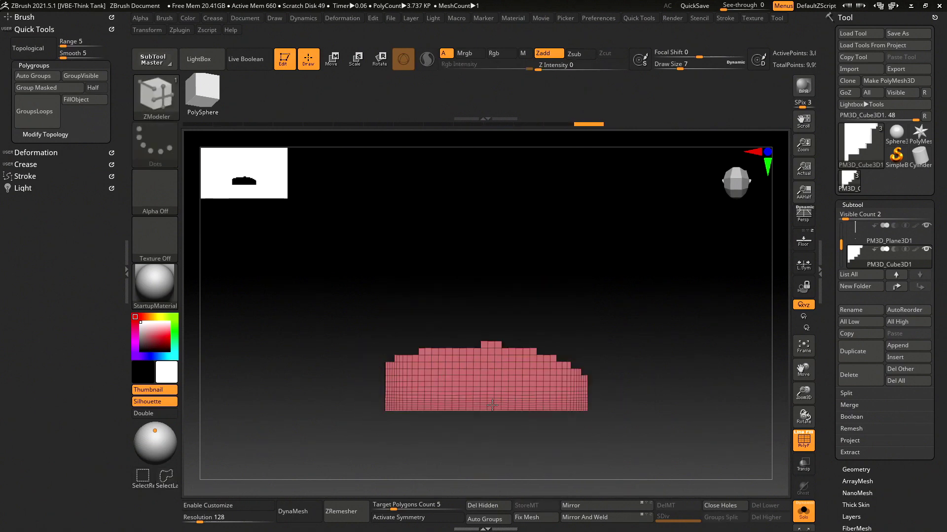
pyautogui.click(42, 78)
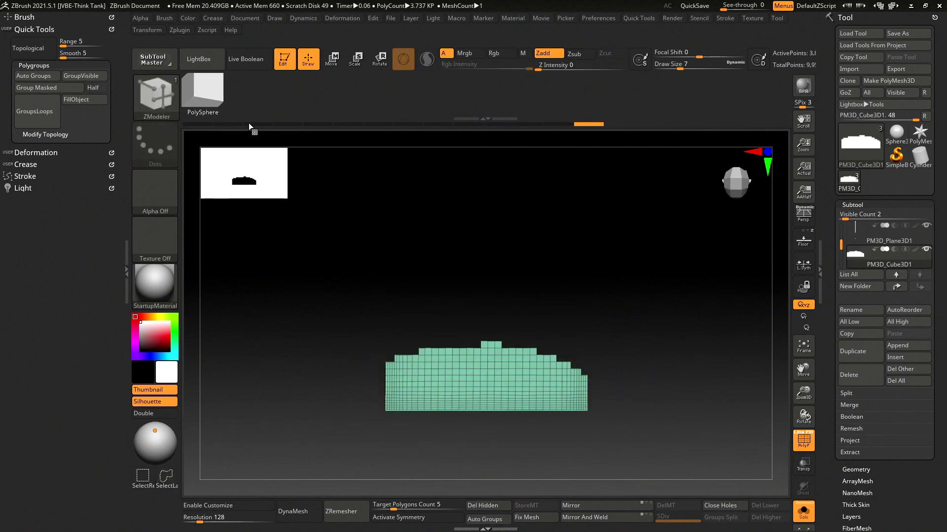
pyautogui.keyDown('ctrl'); pyautogui.keyDown('shift'); pyautogui.click(667, 326); pyautogui.keyUp('shift'); pyautogui.keyUp('ctrl')
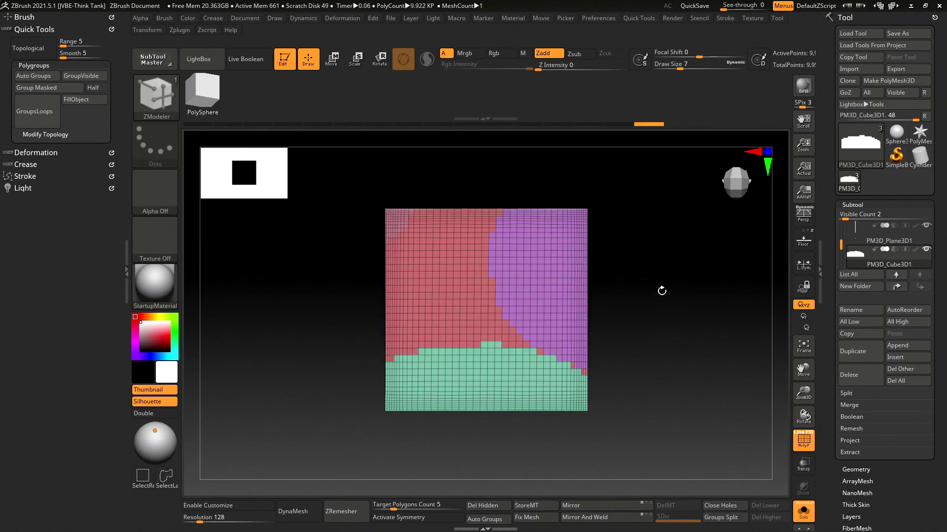
pyautogui.keyDown('shift'); pyautogui.moveTo(493, 188); pyautogui.dragTo(496, 191); pyautogui.keyUp('shift')
# - Lasso-isolate the top-left corner, group it as a magenta polygroup, and unhide all
pyautogui.moveTo(670, 282); pyautogui.dragTo(649, 292)
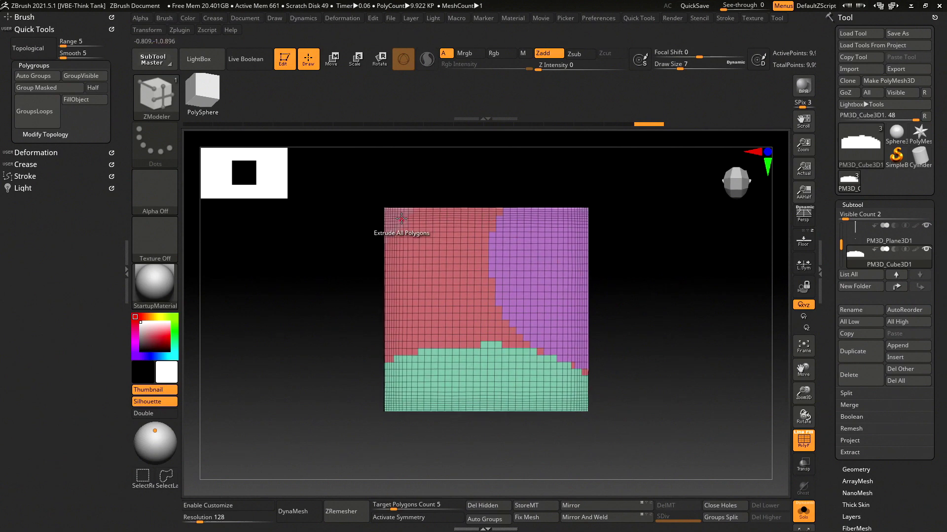
pyautogui.hotkey('ctrl', 'shift')
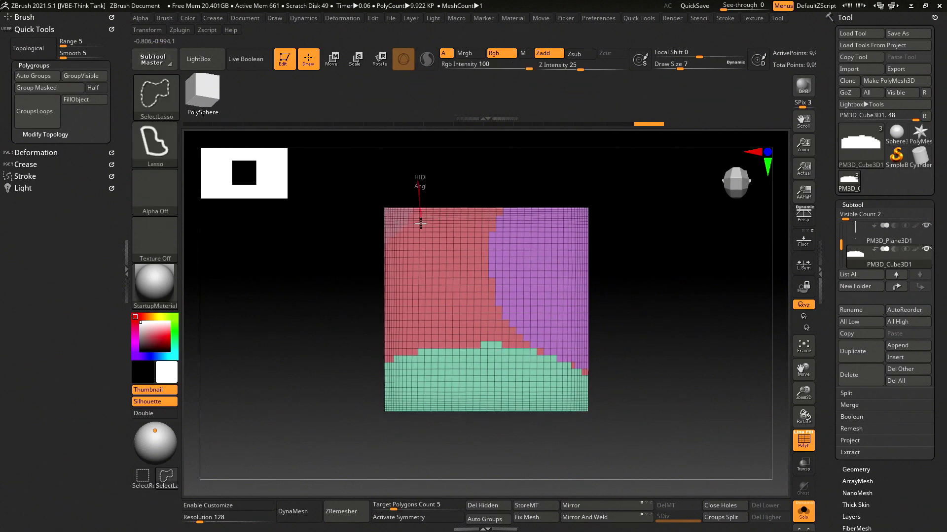
pyautogui.moveTo(420, 223)
pyautogui.keyDown('ctrl'); pyautogui.keyDown('shift'); pyautogui.mouseDown()
pyautogui.moveTo(365, 193)
pyautogui.moveTo(408, 161)
pyautogui.mouseUp(); pyautogui.keyUp('shift'); pyautogui.keyUp('ctrl')
pyautogui.keyDown('ctrl'); pyautogui.keyDown('shift'); pyautogui.click(438, 180); pyautogui.keyUp('shift'); pyautogui.keyUp('ctrl')
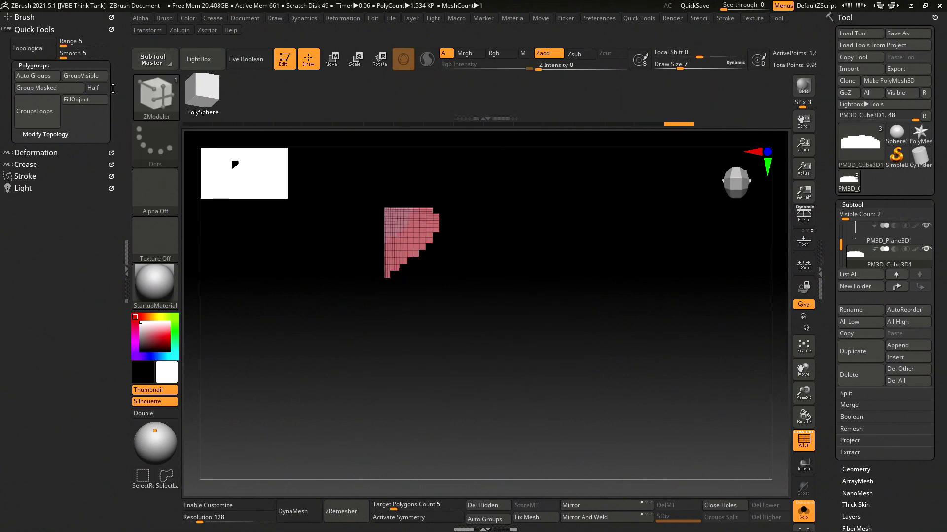
pyautogui.click(67, 88)
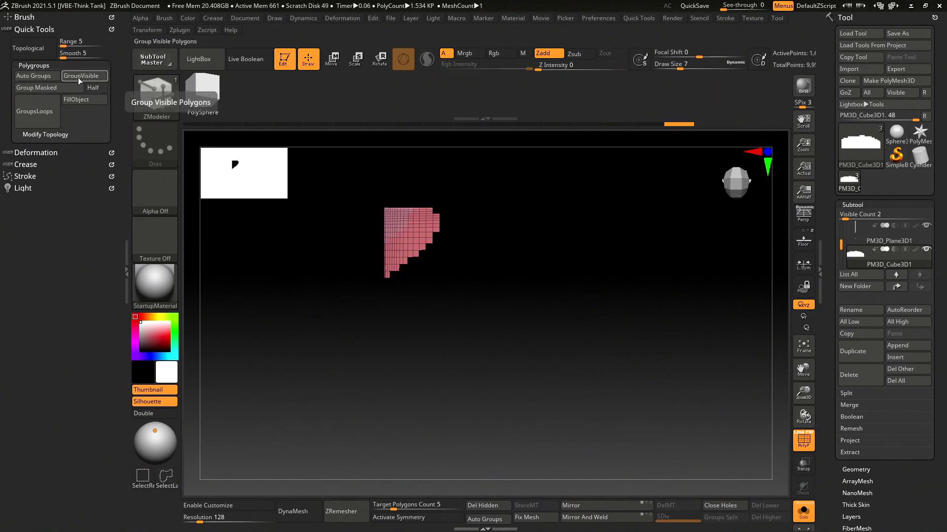
pyautogui.keyDown('ctrl'); pyautogui.keyDown('shift'); pyautogui.click(602, 229); pyautogui.keyUp('shift'); pyautogui.keyUp('ctrl')
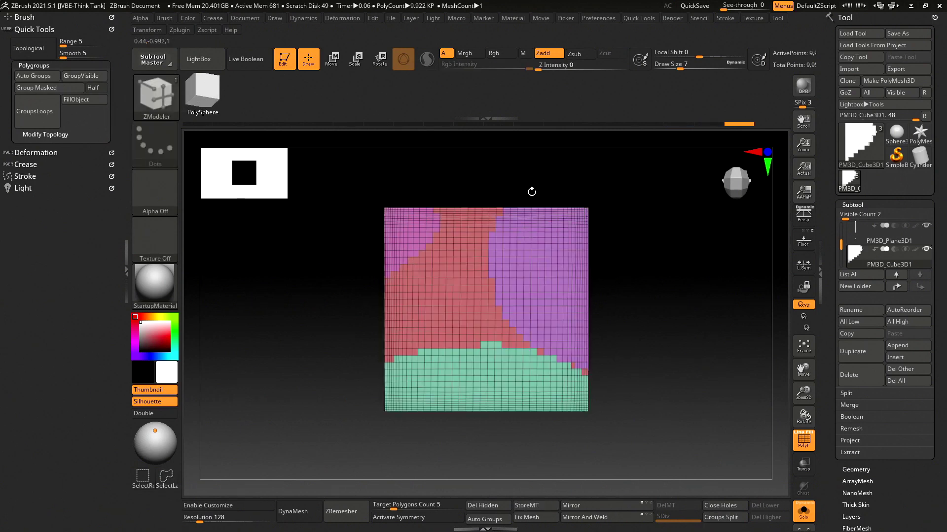
pyautogui.press('f')
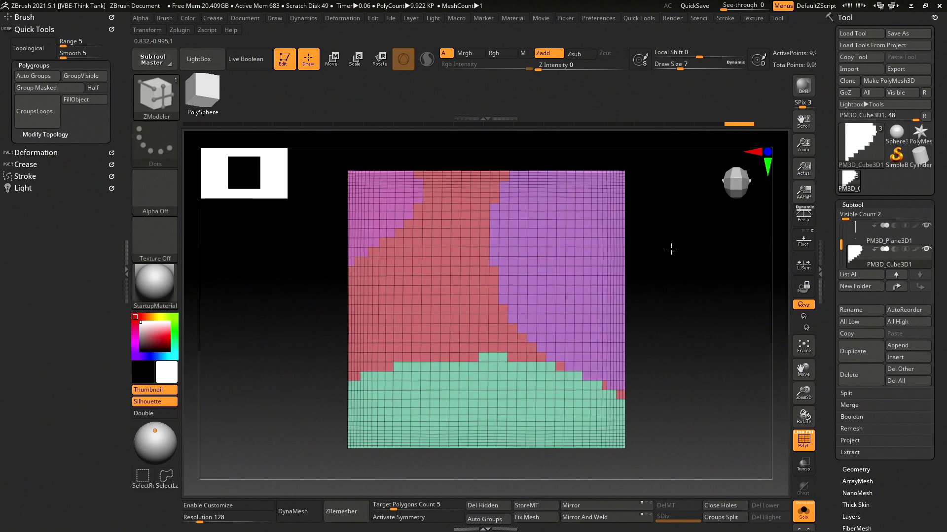
# - Isolate the purple polygroup alone to check it, then reveal the whole plane
pyautogui.press('f')
pyautogui.keyDown('ctrl'); pyautogui.keyDown('shift'); pyautogui.click(531, 286); pyautogui.keyUp('shift'); pyautogui.keyUp('ctrl')
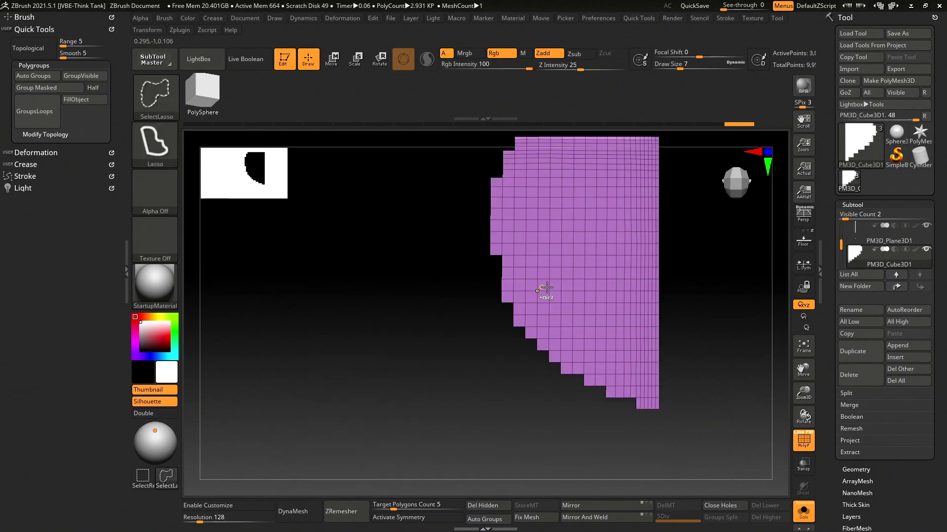
pyautogui.keyDown('ctrl'); pyautogui.keyDown('shift'); pyautogui.click(695, 294); pyautogui.keyUp('shift'); pyautogui.keyUp('ctrl')
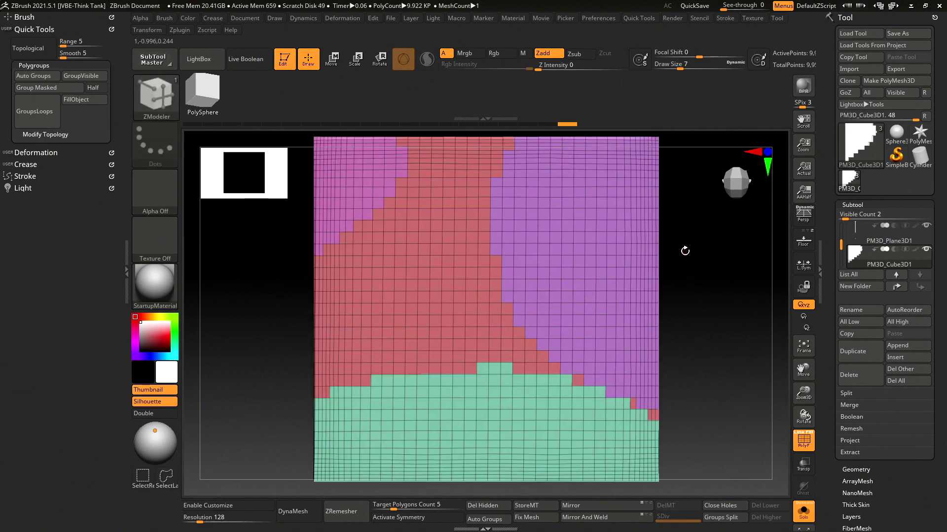
pyautogui.moveTo(685, 251)
pyautogui.mouseDown()
pyautogui.moveTo(697, 286)
pyautogui.moveTo(699, 274)
pyautogui.mouseUp()
# - Isolate the purple polygroup and inspect it from a few angles
pyautogui.press('f')
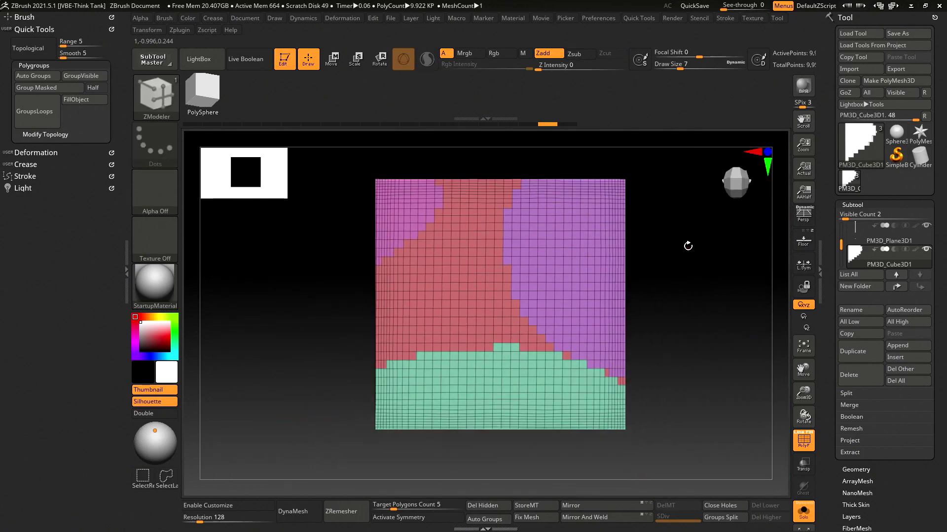
pyautogui.keyDown('shift'); pyautogui.moveTo(688, 246); pyautogui.dragTo(682, 275); pyautogui.keyUp('shift')
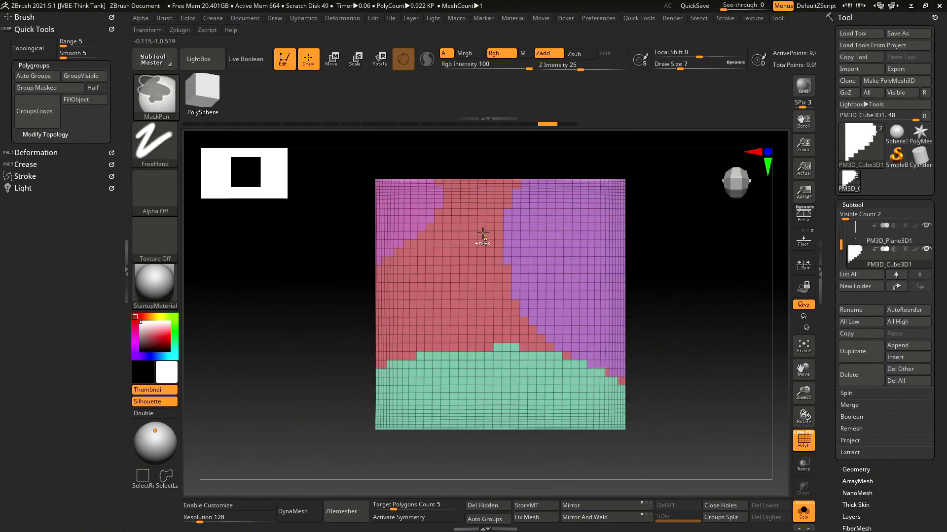
pyautogui.hotkey('ctrl', 'shift')
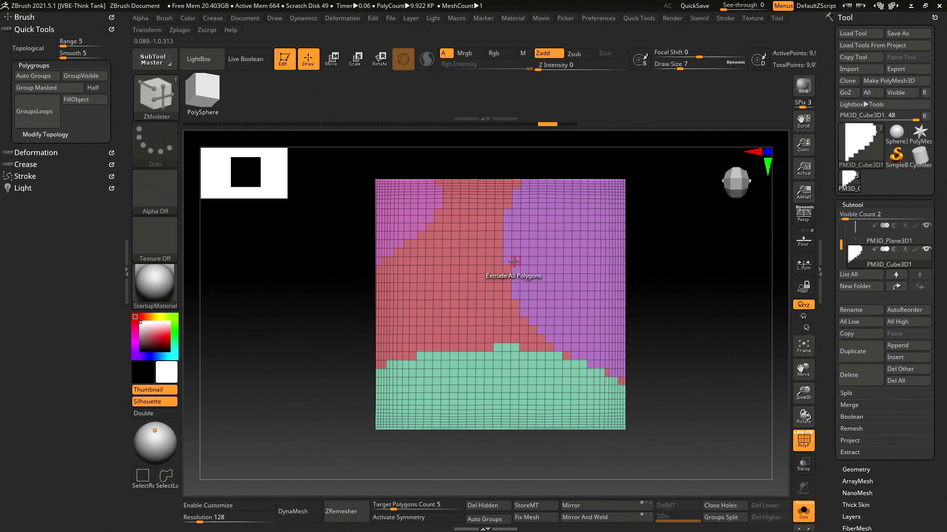
pyautogui.hotkey('ctrl', 'shift')
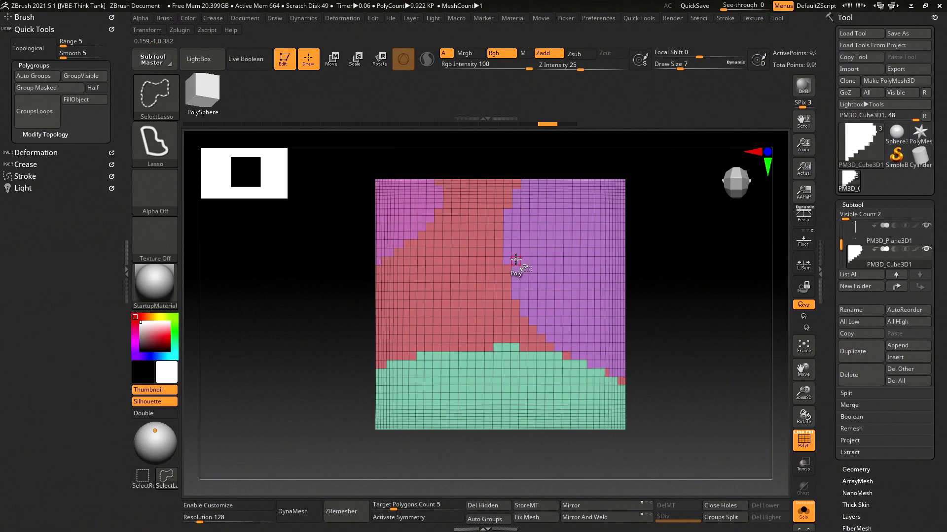
pyautogui.keyDown('ctrl'); pyautogui.keyDown('shift'); pyautogui.click(516, 260); pyautogui.keyUp('shift'); pyautogui.keyUp('ctrl')
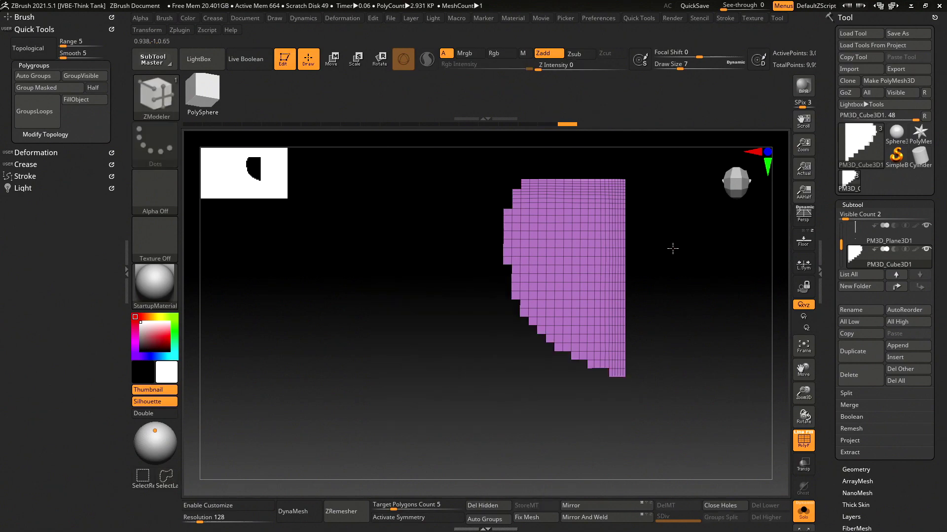
pyautogui.moveTo(672, 247)
pyautogui.mouseDown()
pyautogui.moveTo(613, 228)
pyautogui.moveTo(696, 241)
pyautogui.mouseUp()
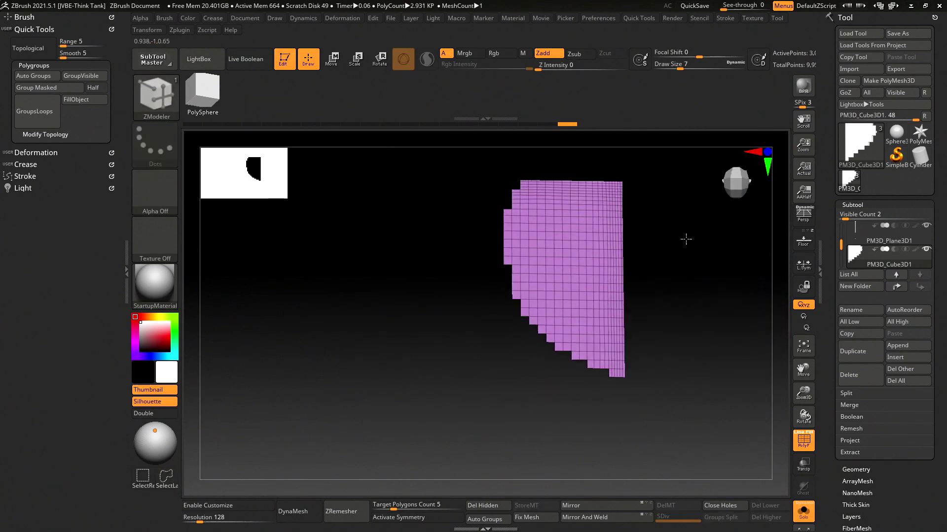
pyautogui.moveTo(649, 268)
pyautogui.mouseDown()
pyautogui.moveTo(701, 236)
pyautogui.moveTo(653, 291)
pyautogui.mouseUp()
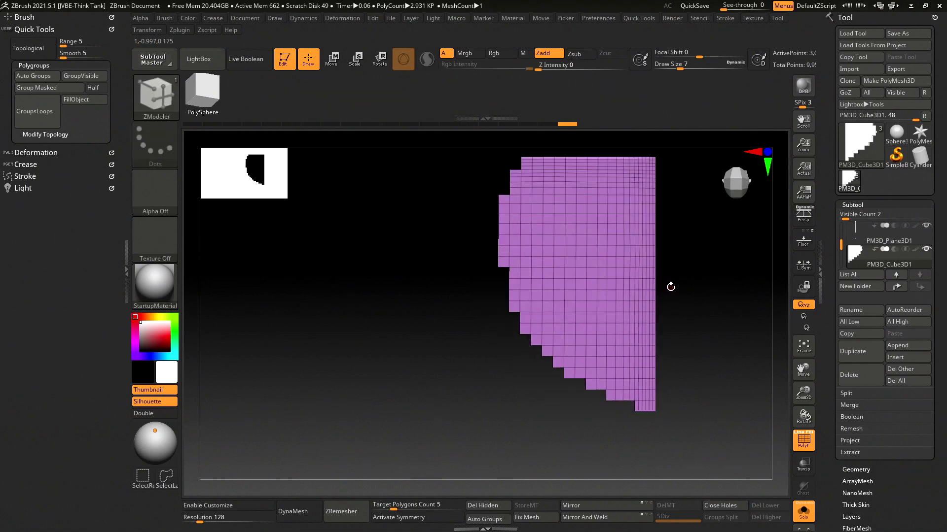
# - Set MaskLasso as the masking brush, mask the purple region, and snap to front view
pyautogui.press('ctrl')
pyautogui.press('b')
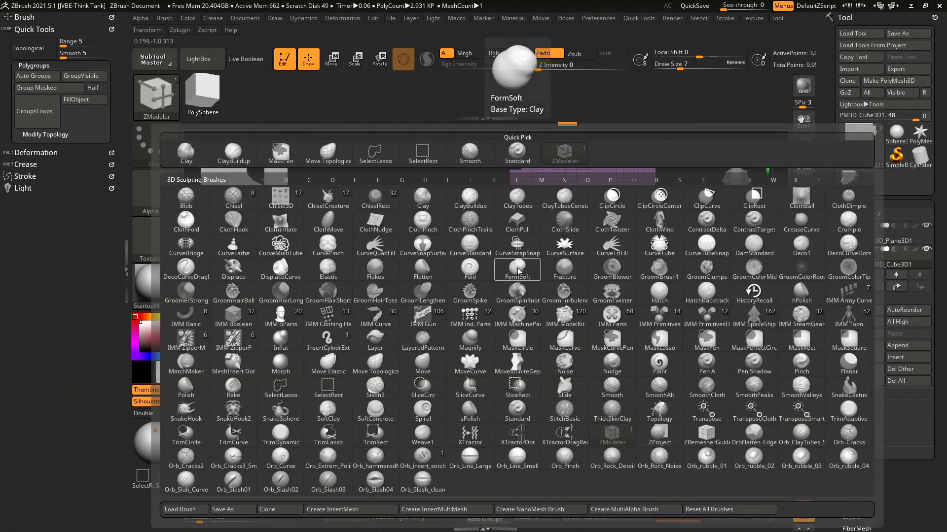
pyautogui.press('m')
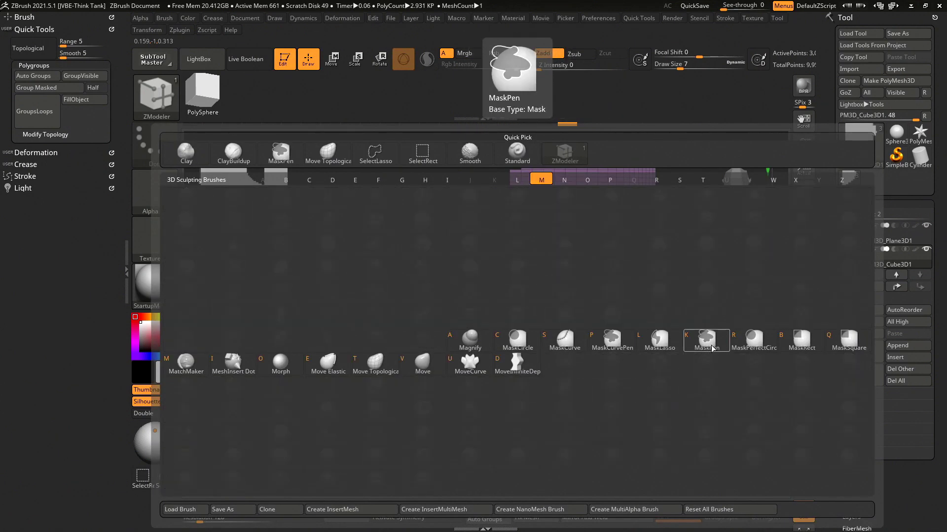
pyautogui.click(666, 347)
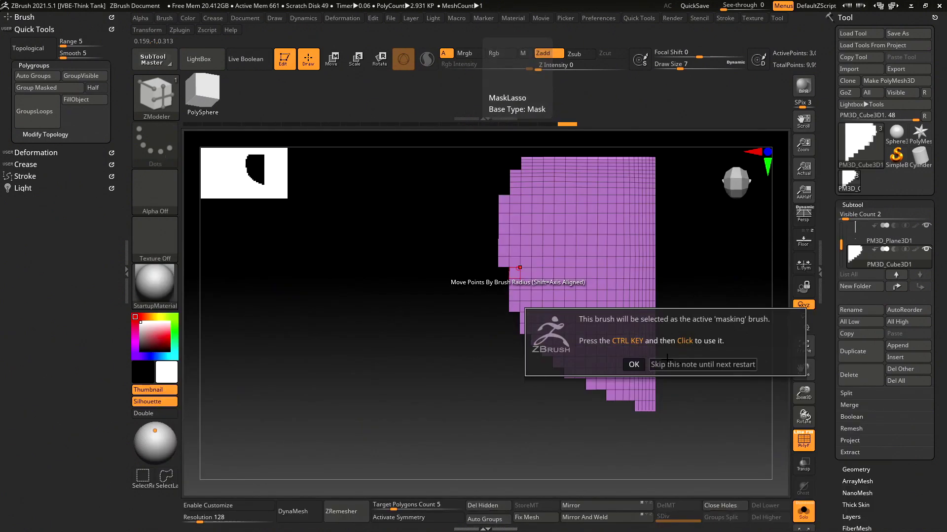
pyautogui.click(634, 365)
pyautogui.moveTo(697, 238)
pyautogui.mouseDown()
pyautogui.moveTo(649, 266)
pyautogui.moveTo(666, 245)
pyautogui.mouseUp()
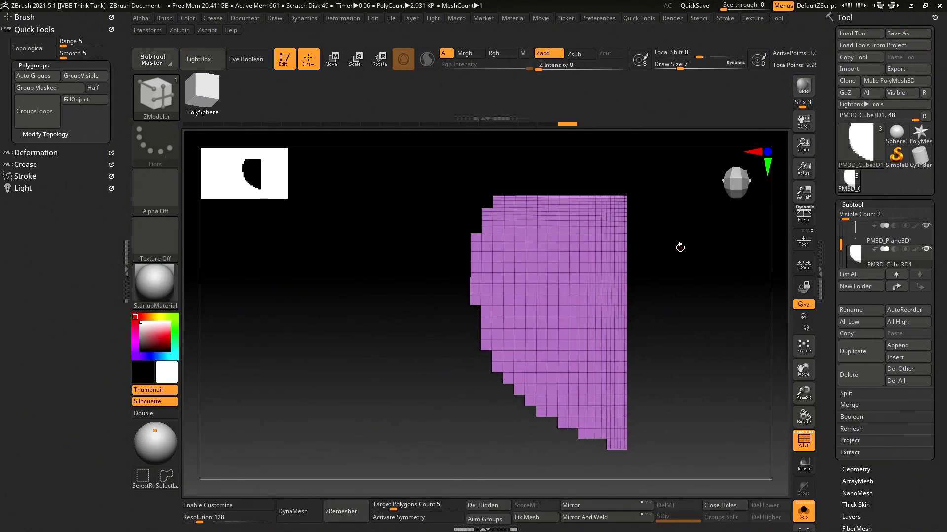
pyautogui.press('ctrl')
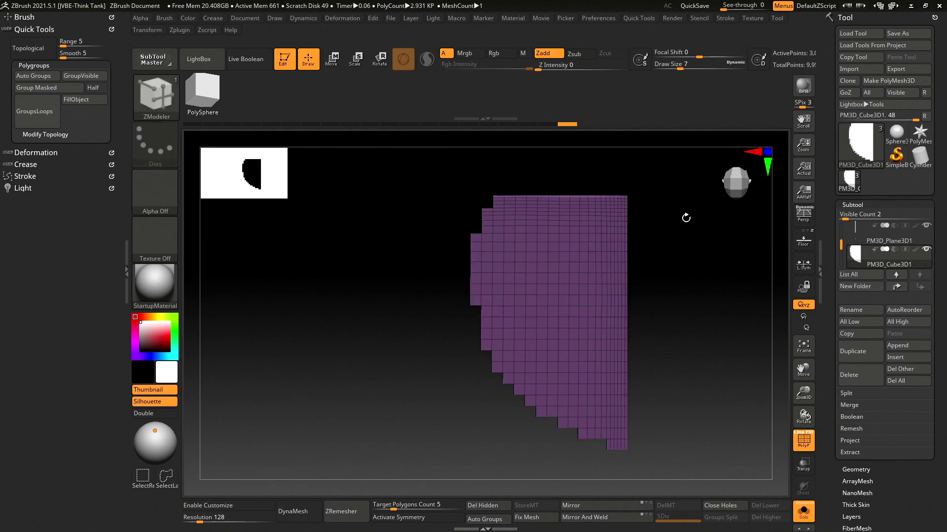
pyautogui.moveTo(687, 215)
pyautogui.mouseDown()
pyautogui.moveTo(689, 262)
pyautogui.moveTo(694, 205)
pyautogui.moveTo(684, 210)
pyautogui.mouseUp()
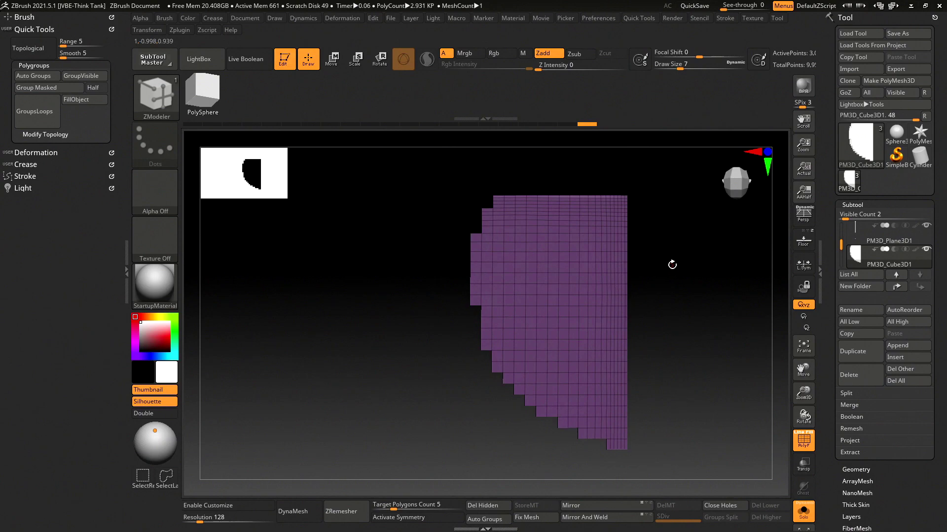
pyautogui.moveTo(679, 266)
pyautogui.keyDown('shift'); pyautogui.mouseDown()
pyautogui.moveTo(672, 279)
pyautogui.moveTo(685, 252)
pyautogui.moveTo(659, 255)
pyautogui.mouseUp(); pyautogui.keyUp('shift')
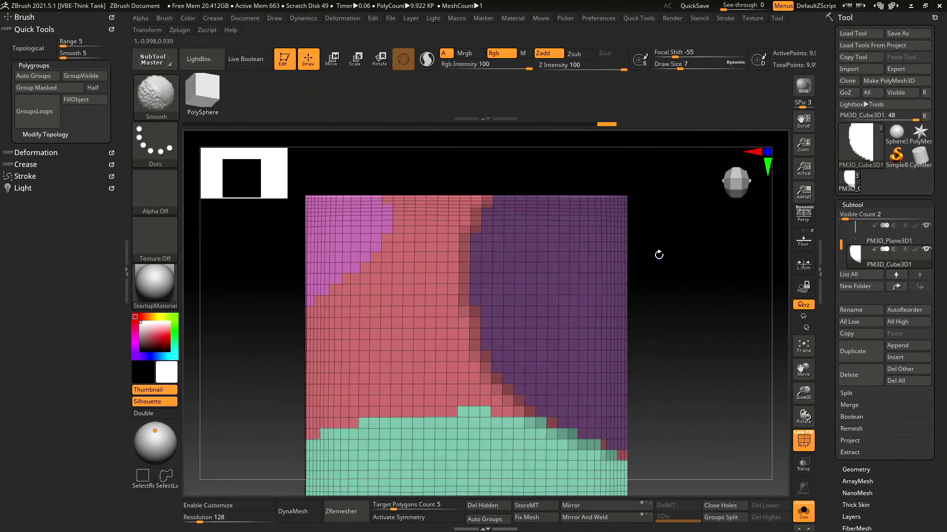
# - Pick the Move brush, test larger push strokes on the mesh, and undo them
pyautogui.press('b')
pyautogui.press('m')
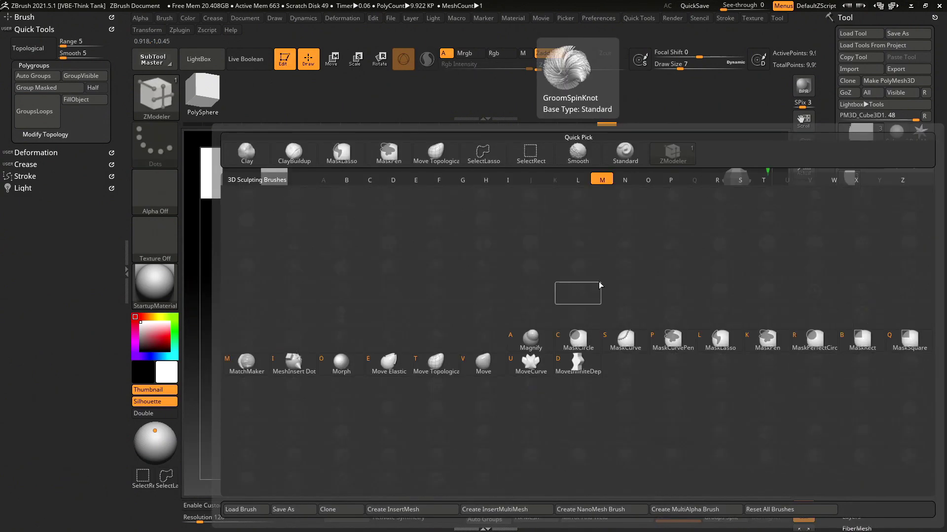
pyautogui.click(481, 364)
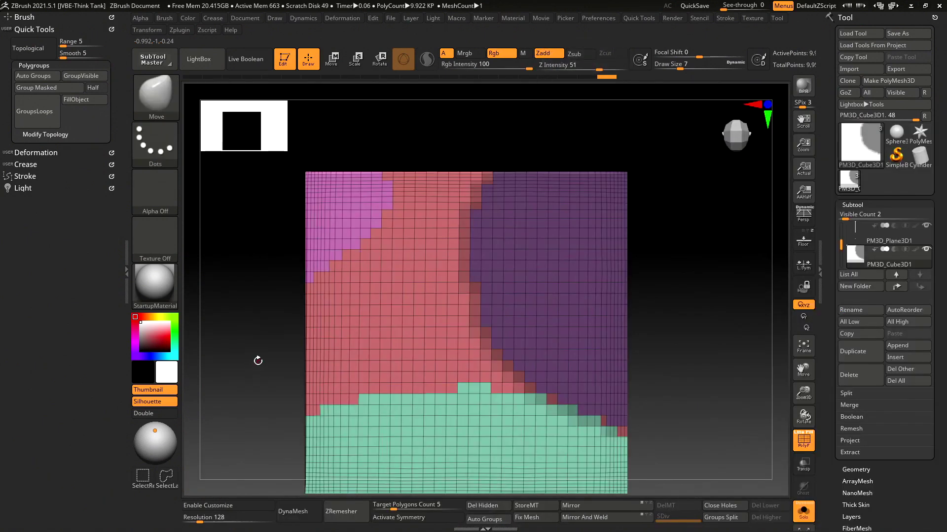
pyautogui.moveTo(258, 361); pyautogui.dragTo(367, 322)
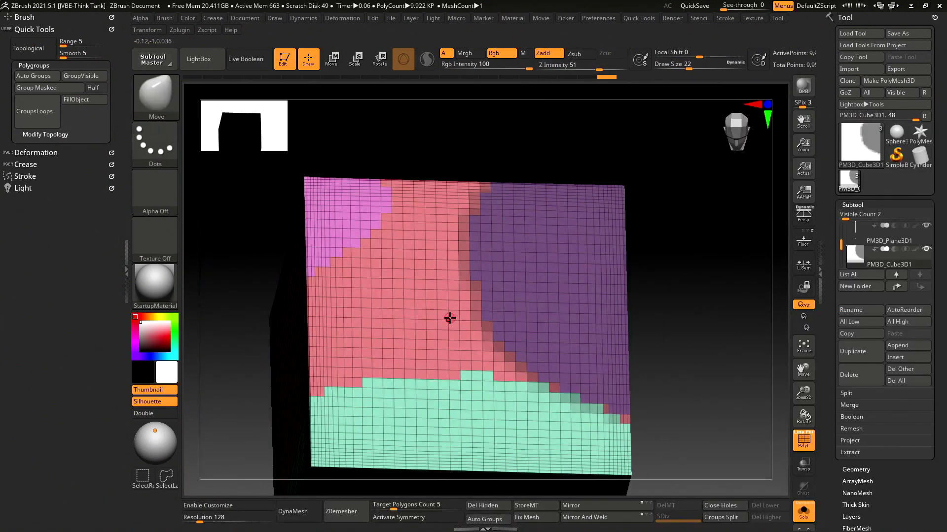
pyautogui.press(']')
pyautogui.press(']')
pyautogui.press(']')
pyautogui.moveTo(450, 318); pyautogui.dragTo(467, 327)
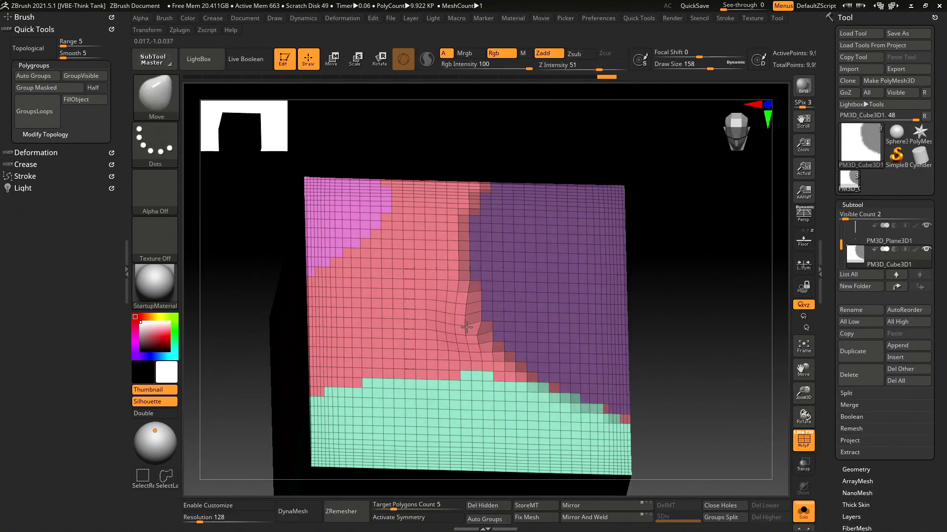
pyautogui.hotkey('ctrl', 'z')
pyautogui.moveTo(634, 311)
pyautogui.mouseDown()
pyautogui.moveTo(485, 390)
pyautogui.moveTo(380, 419)
pyautogui.mouseUp()
pyautogui.moveTo(690, 345)
pyautogui.mouseDown()
pyautogui.moveTo(719, 322)
pyautogui.moveTo(665, 306)
pyautogui.mouseUp()
pyautogui.moveTo(389, 290); pyautogui.dragTo(463, 262)
pyautogui.hotkey('ctrl', 'z')
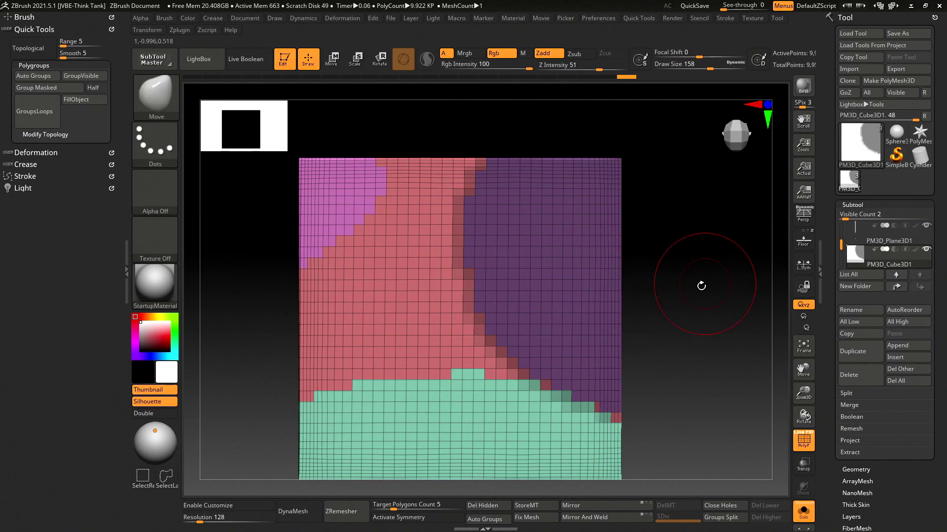
pyautogui.moveTo(702, 287)
pyautogui.mouseDown()
pyautogui.moveTo(619, 351)
pyautogui.moveTo(718, 281)
pyautogui.moveTo(655, 285)
pyautogui.mouseUp()
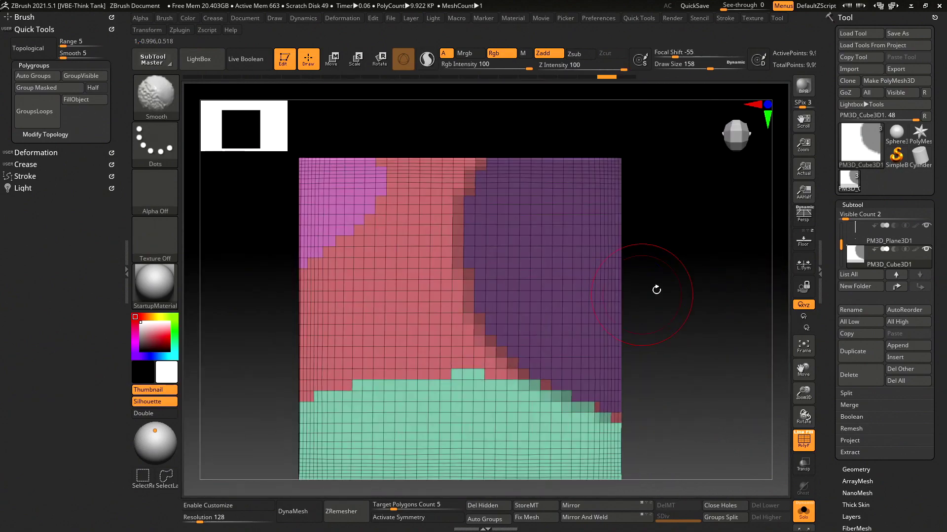
# - Delete the PM3D_Cube3D1 subtool and frame the remaining plane strip in front view
pyautogui.click(862, 379)
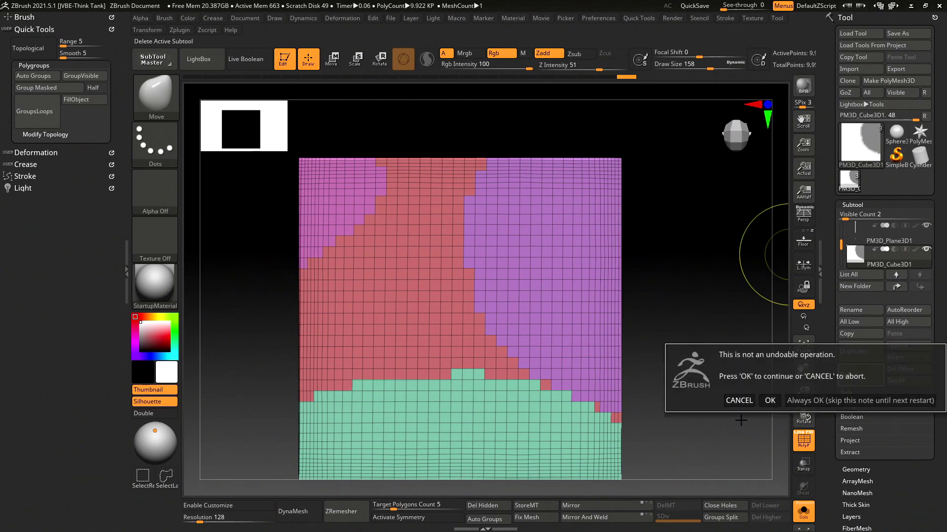
pyautogui.click(770, 400)
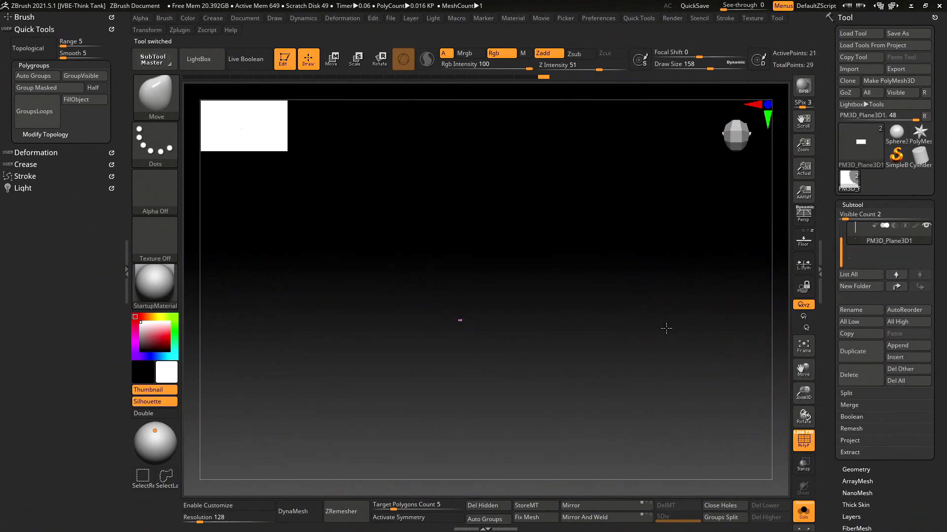
pyautogui.moveTo(640, 363); pyautogui.dragTo(656, 308)
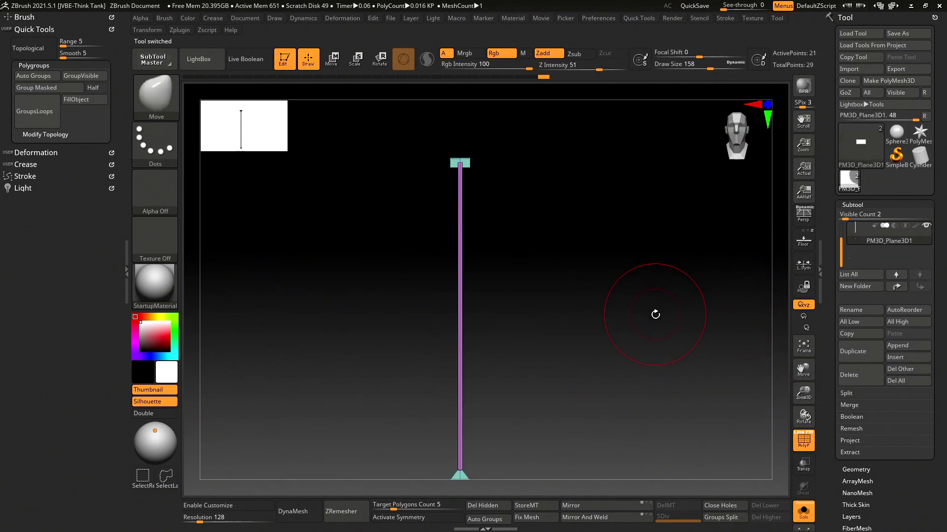
pyautogui.moveTo(635, 258)
pyautogui.mouseDown()
pyautogui.moveTo(614, 325)
pyautogui.moveTo(620, 304)
pyautogui.mouseUp()
pyautogui.moveTo(841, 252); pyautogui.dragTo(845, 219)
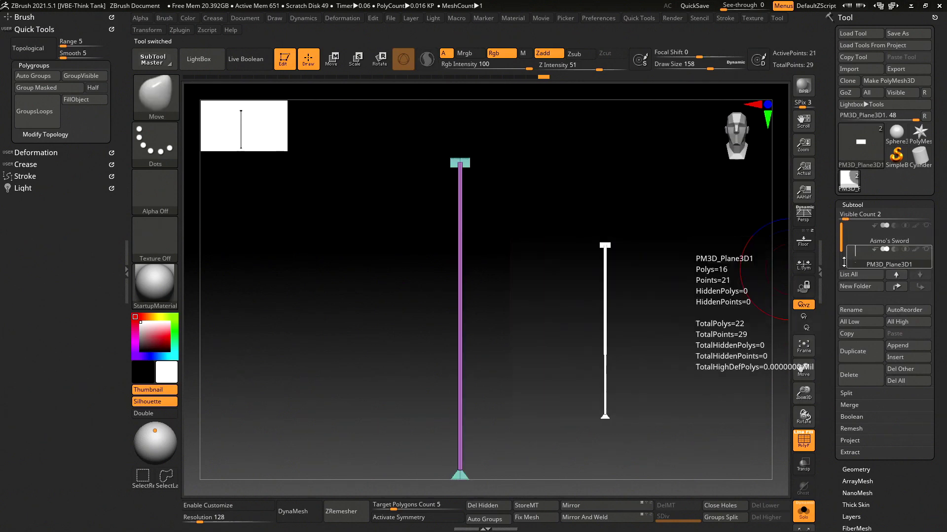
pyautogui.moveTo(604, 241); pyautogui.dragTo(617, 194)
pyautogui.moveTo(585, 367)
pyautogui.mouseDown()
pyautogui.moveTo(527, 370)
pyautogui.moveTo(592, 365)
pyautogui.mouseUp()
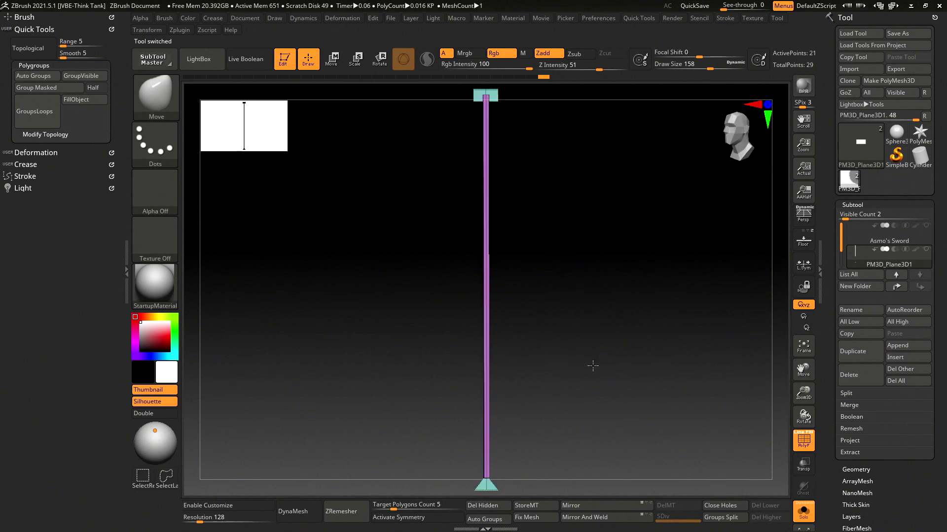
pyautogui.moveTo(602, 300)
pyautogui.keyDown('alt'); pyautogui.mouseDown()
pyautogui.moveTo(515, 277)
pyautogui.moveTo(488, 419)
pyautogui.moveTo(490, 260)
pyautogui.moveTo(551, 274)
pyautogui.moveTo(528, 243)
pyautogui.moveTo(598, 376)
pyautogui.moveTo(583, 377)
pyautogui.moveTo(596, 377)
pyautogui.moveTo(588, 328)
pyautogui.moveTo(638, 324)
pyautogui.moveTo(579, 332)
pyautogui.moveTo(600, 277)
pyautogui.moveTo(569, 387)
pyautogui.mouseUp(); pyautogui.keyUp('alt')
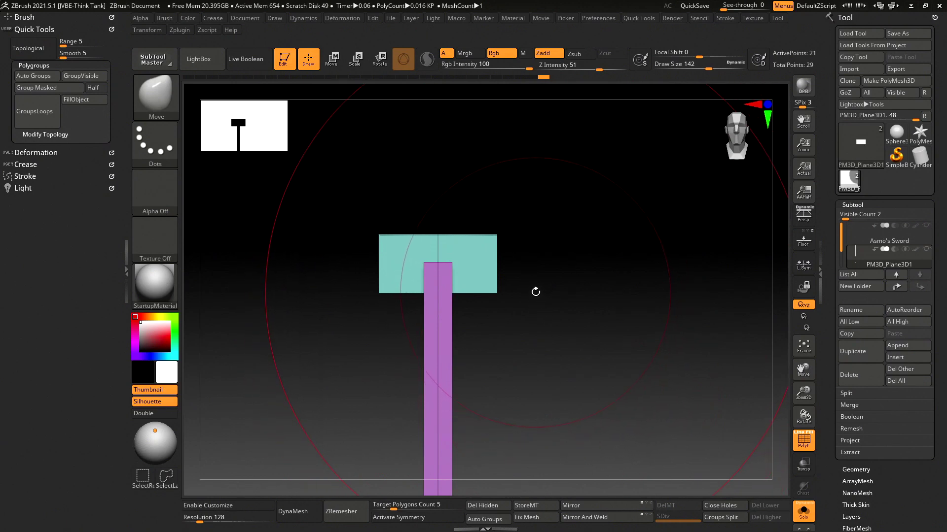
# - Hide everything but the purple handle strip and remove the hidden geometry with Del Hidden
pyautogui.hotkey('ctrl', 'shift')
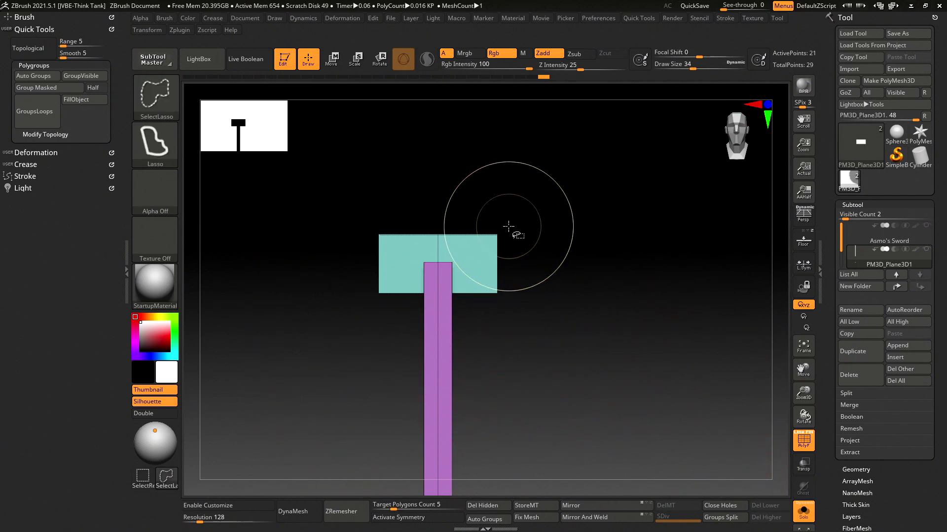
pyautogui.keyDown('ctrl'); pyautogui.keyDown('alt'); pyautogui.keyDown('shift'); pyautogui.moveTo(486, 214); pyautogui.dragTo(526, 268); pyautogui.keyUp('shift'); pyautogui.keyUp('alt'); pyautogui.keyUp('ctrl')
pyautogui.moveTo(507, 212)
pyautogui.mouseDown()
pyautogui.moveTo(507, 255)
pyautogui.moveTo(507, 222)
pyautogui.mouseUp()
pyautogui.keyDown('ctrl'); pyautogui.keyDown('shift'); pyautogui.click(475, 212); pyautogui.keyUp('shift'); pyautogui.keyUp('ctrl')
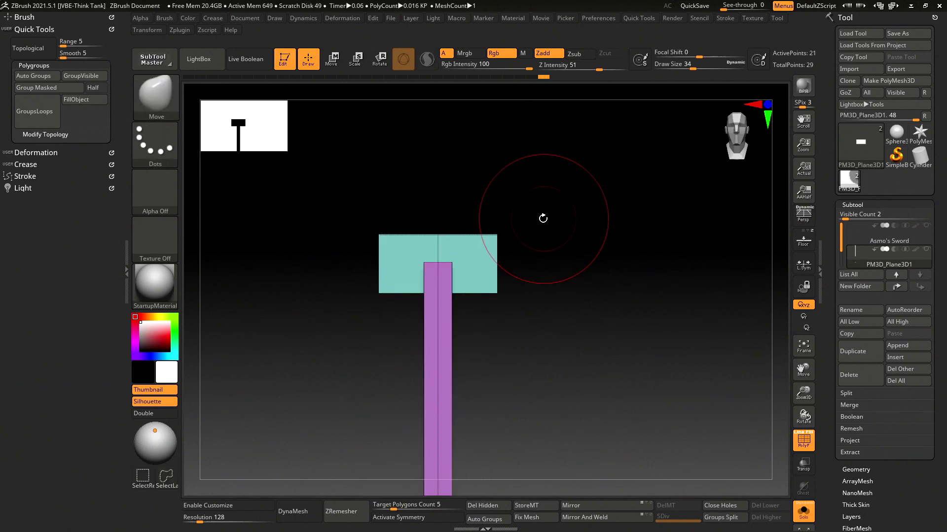
pyautogui.keyDown('ctrl'); pyautogui.keyDown('shift'); pyautogui.click(486, 238); pyautogui.keyUp('shift'); pyautogui.keyUp('ctrl')
pyautogui.keyDown('ctrl'); pyautogui.keyDown('shift'); pyautogui.click(549, 247); pyautogui.keyUp('shift'); pyautogui.keyUp('ctrl')
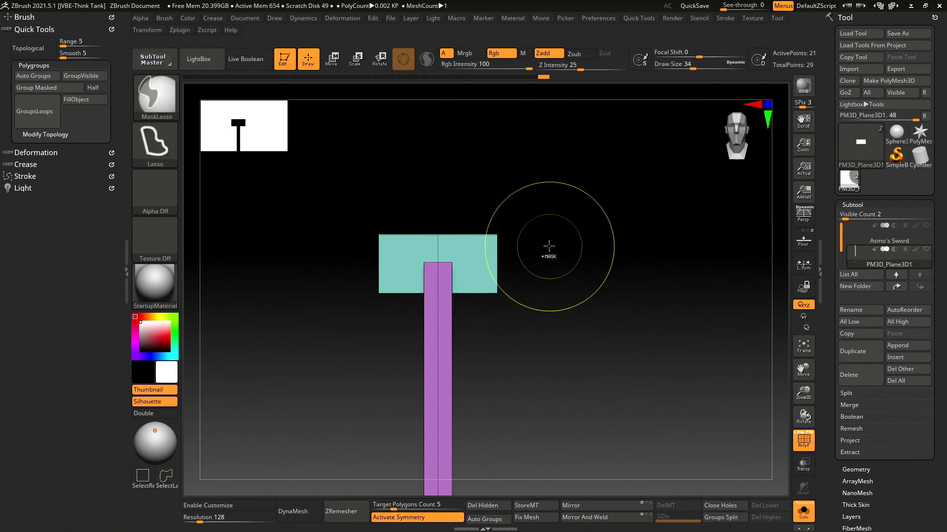
pyautogui.keyDown('ctrl'); pyautogui.keyDown('shift'); pyautogui.moveTo(542, 248); pyautogui.dragTo(518, 231); pyautogui.keyUp('shift'); pyautogui.keyUp('ctrl')
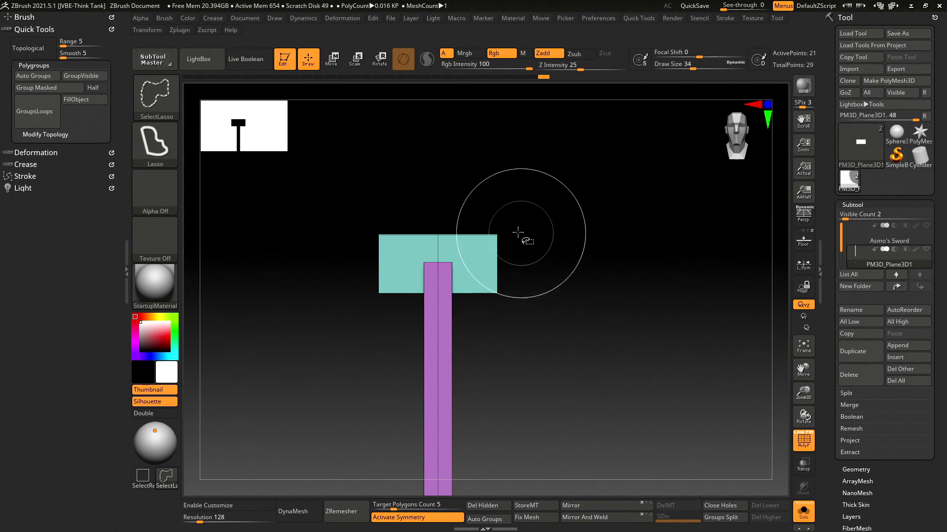
pyautogui.keyDown('ctrl'); pyautogui.keyDown('shift'); pyautogui.moveTo(507, 269); pyautogui.dragTo(581, 243); pyautogui.keyUp('shift'); pyautogui.keyUp('ctrl')
pyautogui.keyDown('ctrl'); pyautogui.keyDown('shift'); pyautogui.click(519, 270); pyautogui.keyUp('shift'); pyautogui.keyUp('ctrl')
pyautogui.hotkey('ctrl', 'z')
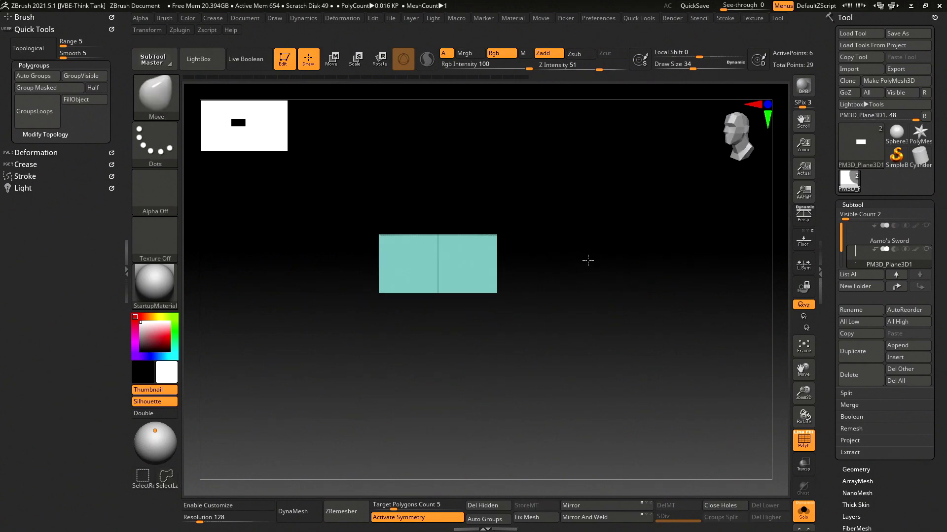
pyautogui.keyDown('ctrl'); pyautogui.keyDown('shift'); pyautogui.click(484, 262); pyautogui.keyUp('shift'); pyautogui.keyUp('ctrl')
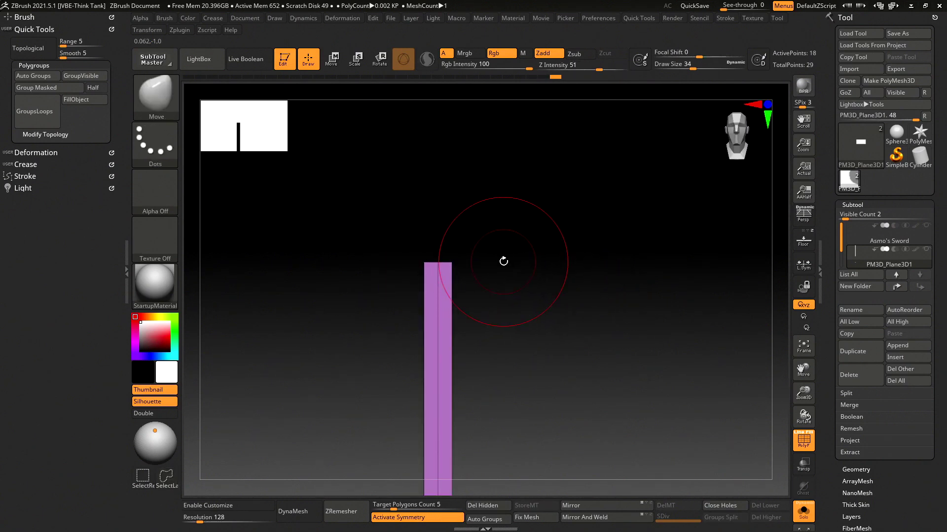
pyautogui.click(496, 510)
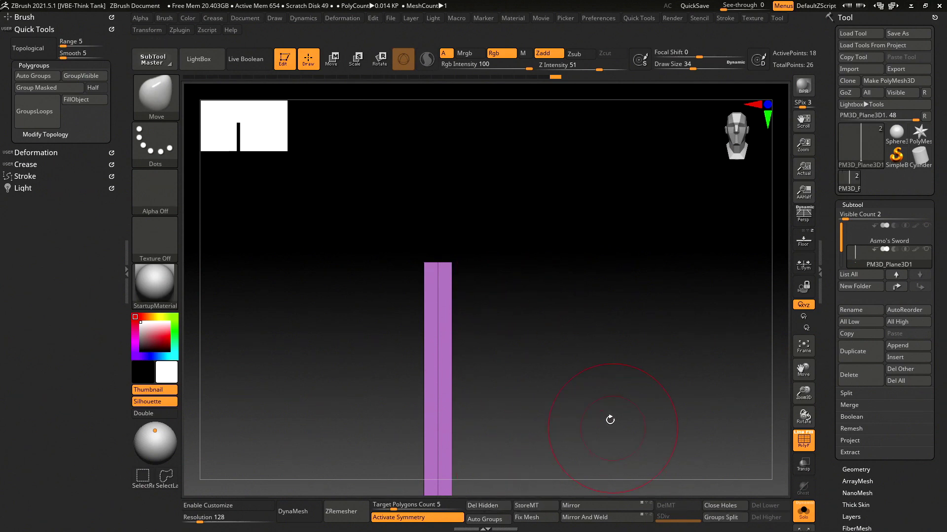
# - Hide the crossguard polygons and delete them with Del Hidden
pyautogui.moveTo(609, 418); pyautogui.dragTo(487, 378)
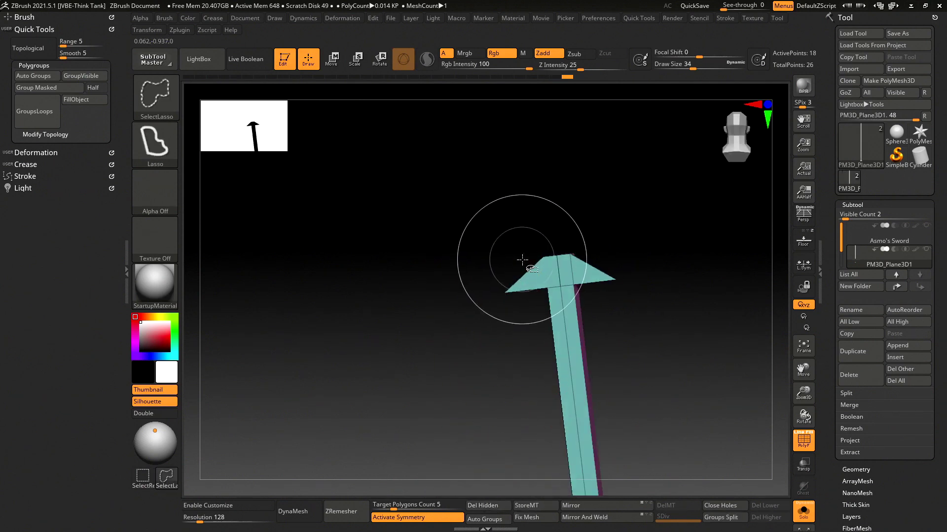
pyautogui.hotkey('ctrl', 'shift')
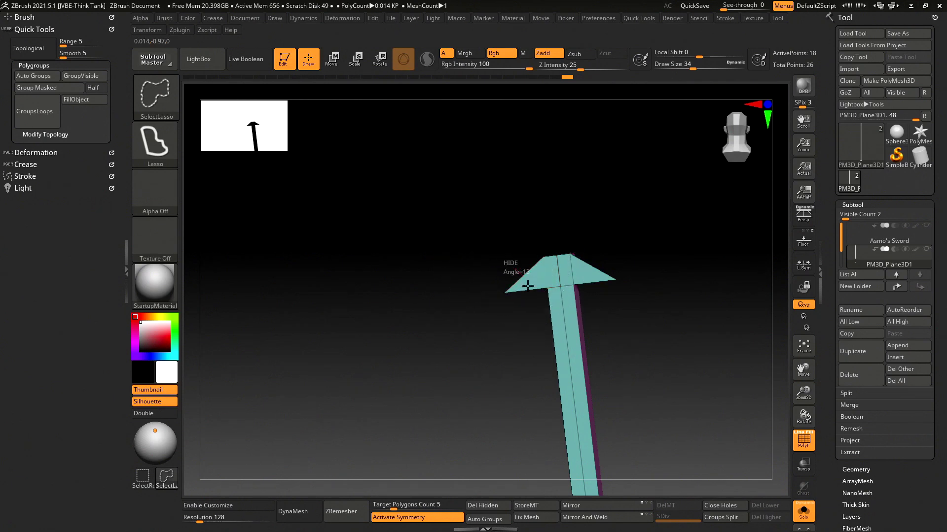
pyautogui.keyDown('ctrl'); pyautogui.keyDown('shift'); pyautogui.click(509, 263); pyautogui.keyUp('shift'); pyautogui.keyUp('ctrl')
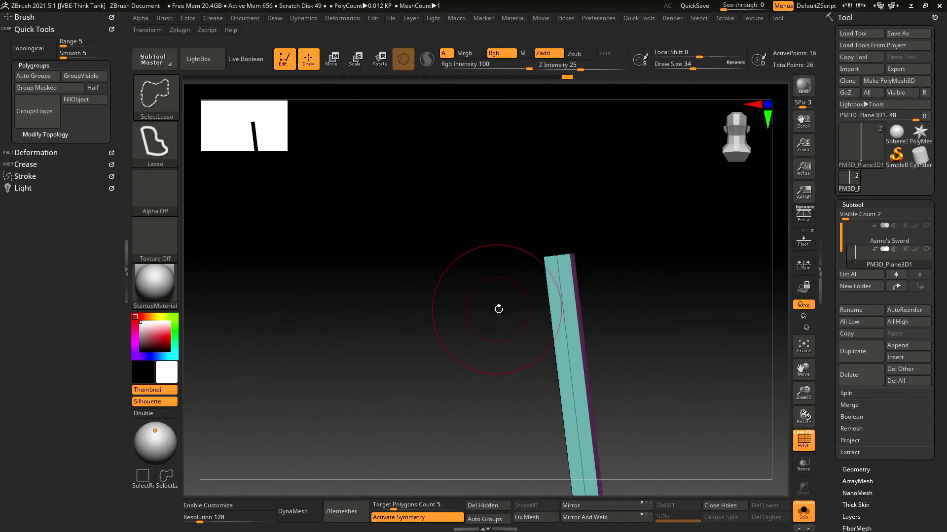
pyautogui.click(478, 510)
# - Hide and delete the remaining teal crossguard polygons, leaving only the purple blade strip
pyautogui.moveTo(414, 420)
pyautogui.mouseDown()
pyautogui.moveTo(604, 397)
pyautogui.moveTo(610, 431)
pyautogui.mouseUp()
pyautogui.hotkey('ctrl', 'shift')
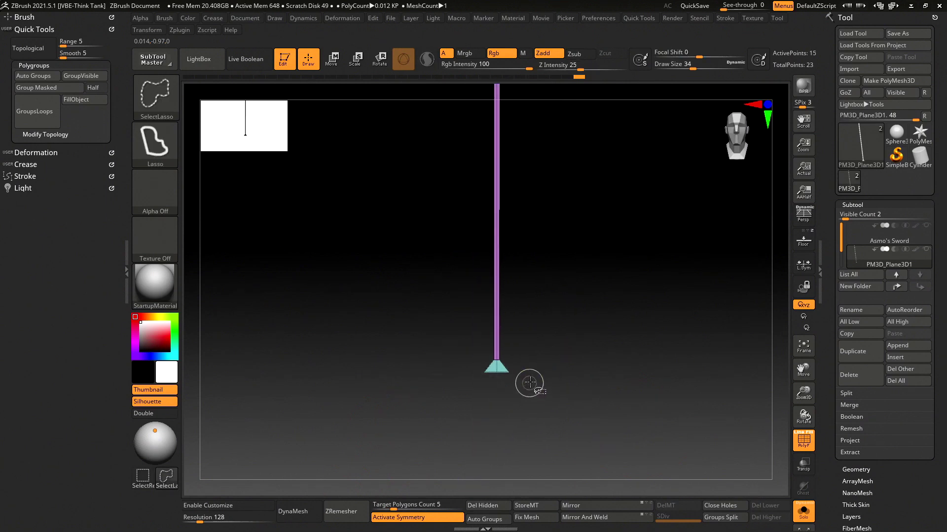
pyautogui.keyDown('ctrl'); pyautogui.keyDown('alt'); pyautogui.keyDown('shift'); pyautogui.moveTo(451, 384); pyautogui.dragTo(539, 416); pyautogui.keyUp('shift'); pyautogui.keyUp('alt'); pyautogui.keyUp('ctrl')
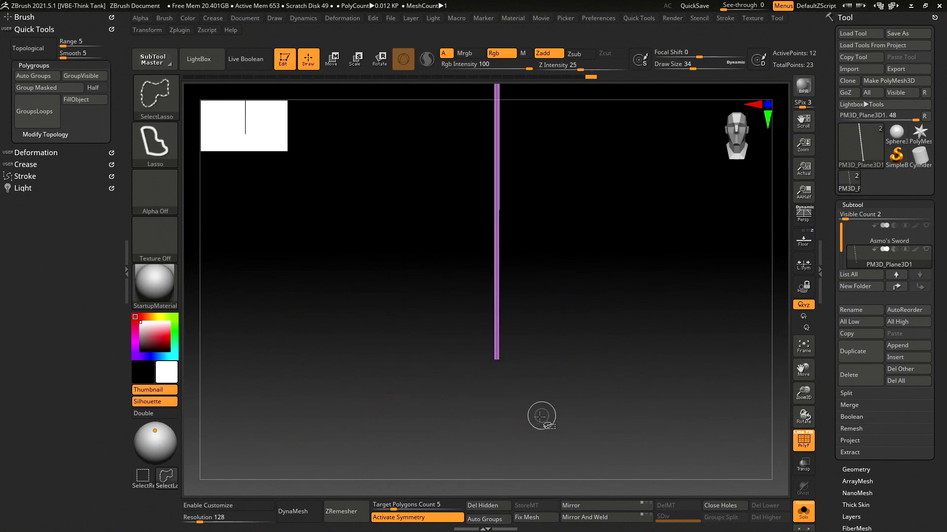
pyautogui.click(502, 506)
pyautogui.moveTo(600, 333)
pyautogui.mouseDown()
pyautogui.moveTo(562, 296)
pyautogui.moveTo(566, 308)
pyautogui.moveTo(611, 317)
pyautogui.moveTo(567, 345)
pyautogui.moveTo(638, 438)
pyautogui.moveTo(607, 192)
pyautogui.mouseUp()
pyautogui.hotkey('ctrl', 'shift')
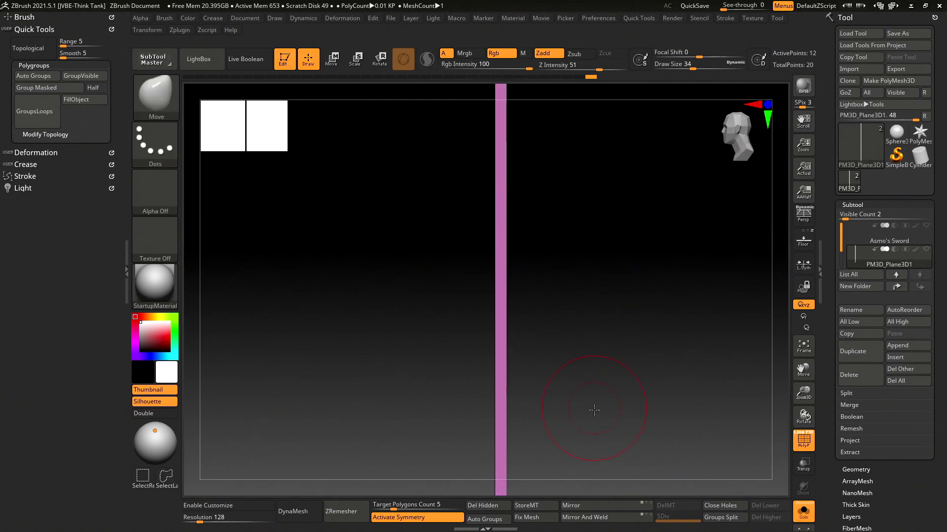
# - Hide the other polygroups so only the thin cyan strip section stays visible
pyautogui.moveTo(613, 412)
pyautogui.mouseDown()
pyautogui.moveTo(679, 423)
pyautogui.moveTo(666, 214)
pyautogui.moveTo(626, 439)
pyautogui.moveTo(598, 177)
pyautogui.moveTo(608, 185)
pyautogui.moveTo(608, 437)
pyautogui.moveTo(558, 190)
pyautogui.moveTo(639, 150)
pyautogui.moveTo(562, 387)
pyautogui.moveTo(579, 40)
pyautogui.mouseUp()
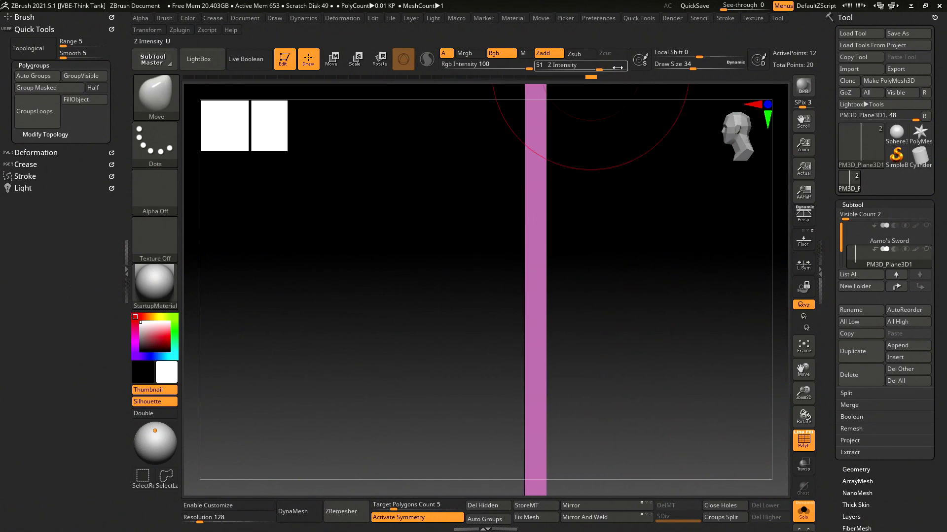
pyautogui.moveTo(628, 376)
pyautogui.mouseDown()
pyautogui.moveTo(645, 369)
pyautogui.moveTo(574, 355)
pyautogui.moveTo(596, 342)
pyautogui.moveTo(473, 413)
pyautogui.moveTo(536, 393)
pyautogui.moveTo(402, 381)
pyautogui.moveTo(606, 387)
pyautogui.mouseUp()
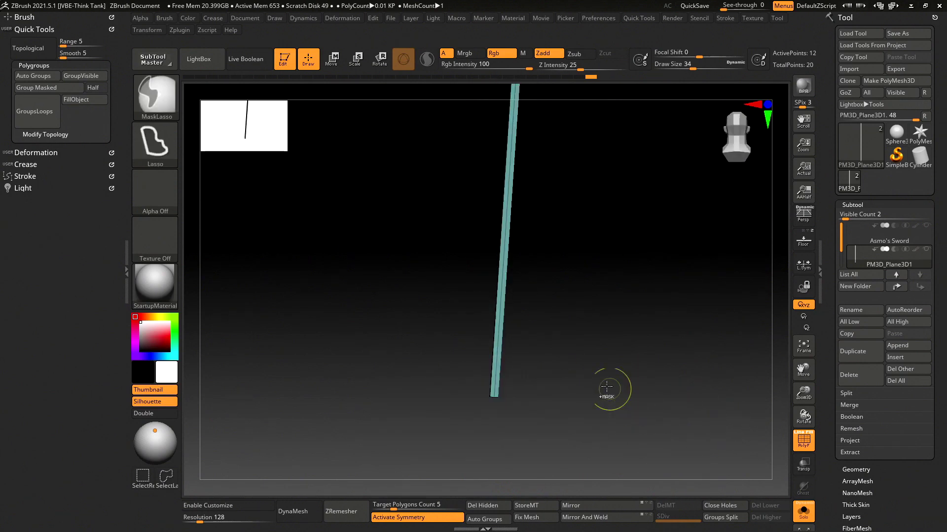
pyautogui.moveTo(629, 348)
pyautogui.mouseDown()
pyautogui.moveTo(471, 295)
pyautogui.moveTo(669, 226)
pyautogui.moveTo(606, 418)
pyautogui.moveTo(604, 350)
pyautogui.moveTo(579, 389)
pyautogui.moveTo(623, 160)
pyautogui.moveTo(571, 363)
pyautogui.moveTo(575, 338)
pyautogui.mouseUp()
pyautogui.hotkey('ctrl', 'shift')
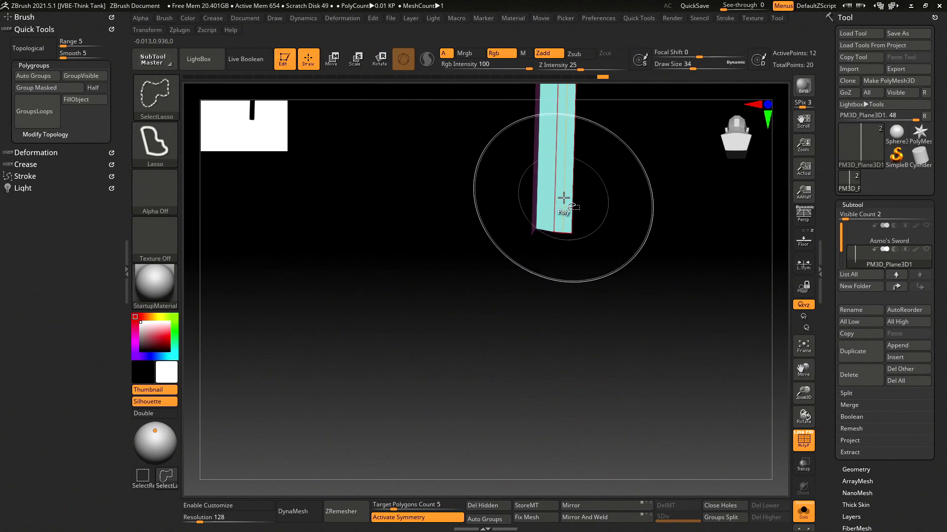
pyautogui.keyDown('ctrl'); pyautogui.keyDown('shift'); pyautogui.click(565, 199); pyautogui.keyUp('shift'); pyautogui.keyUp('ctrl')
pyautogui.keyDown('ctrl'); pyautogui.keyDown('shift'); pyautogui.click(572, 202); pyautogui.keyUp('shift'); pyautogui.keyUp('ctrl')
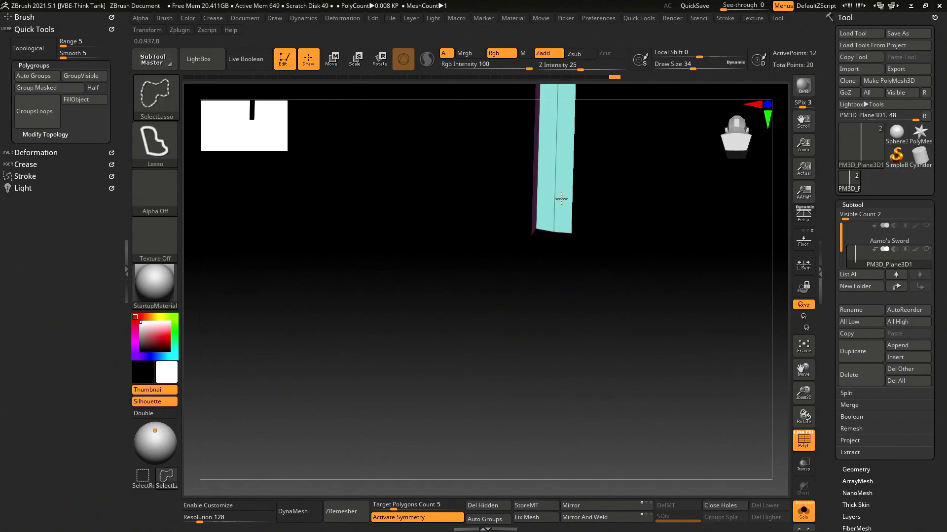
pyautogui.keyDown('ctrl'); pyautogui.keyDown('shift'); pyautogui.click(562, 197); pyautogui.keyUp('shift'); pyautogui.keyUp('ctrl')
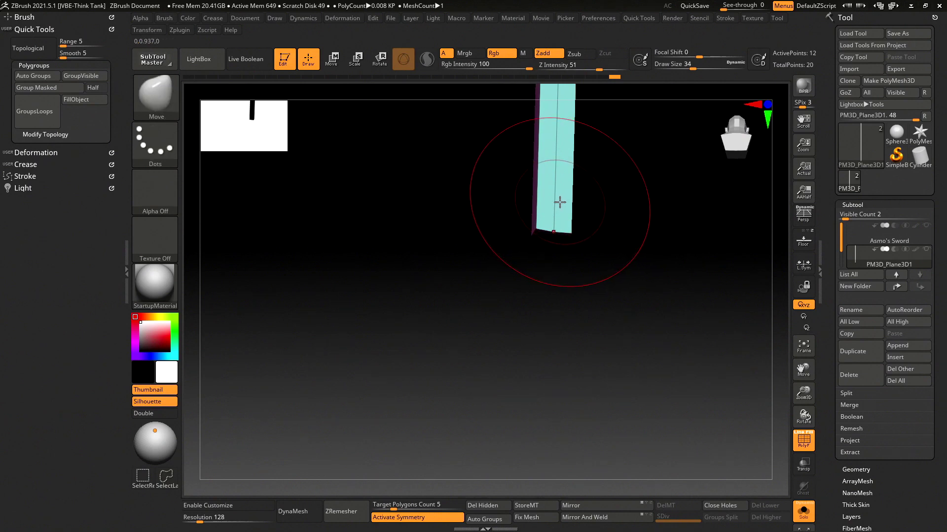
pyautogui.moveTo(440, 279)
pyautogui.mouseDown()
pyautogui.moveTo(494, 253)
pyautogui.moveTo(447, 258)
pyautogui.mouseUp()
pyautogui.hotkey('ctrl', 'shift')
pyautogui.keyDown('ctrl'); pyautogui.keyDown('shift'); pyautogui.click(537, 231); pyautogui.keyUp('shift'); pyautogui.keyUp('ctrl')
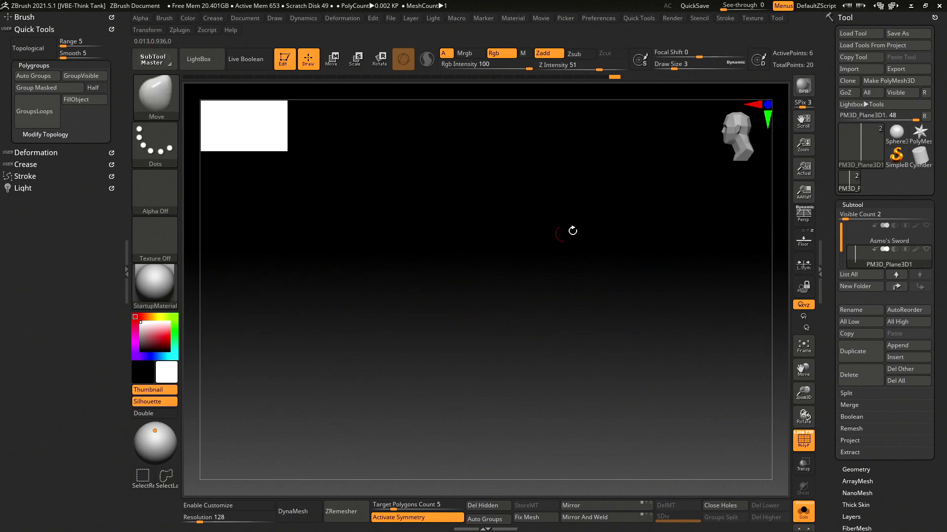
pyautogui.moveTo(600, 215)
pyautogui.mouseDown()
pyautogui.moveTo(593, 220)
pyautogui.moveTo(713, 151)
pyautogui.mouseUp()
pyautogui.moveTo(645, 215); pyautogui.dragTo(625, 219)
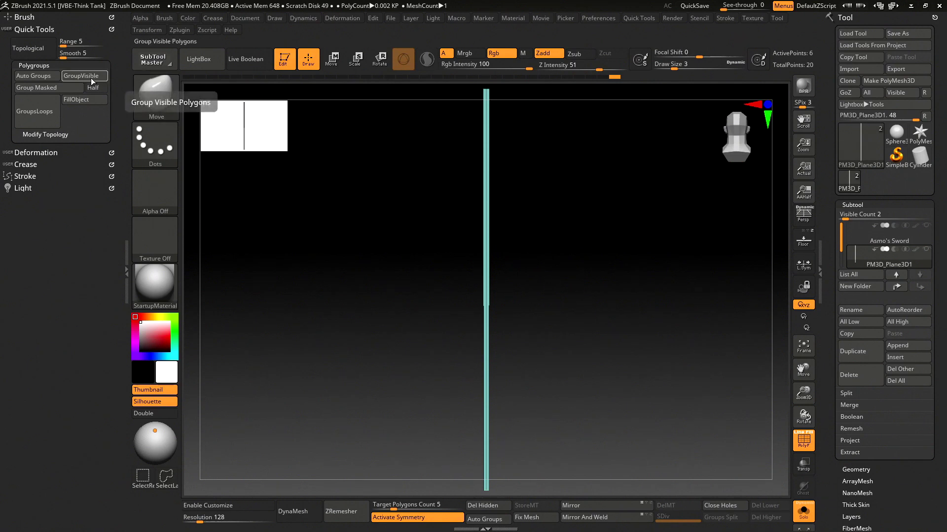
# - Give the visible strip new polygroups via Group Visible and Ctrl+W, then unhide everything
pyautogui.click(56, 93)
pyautogui.press('ctrl')
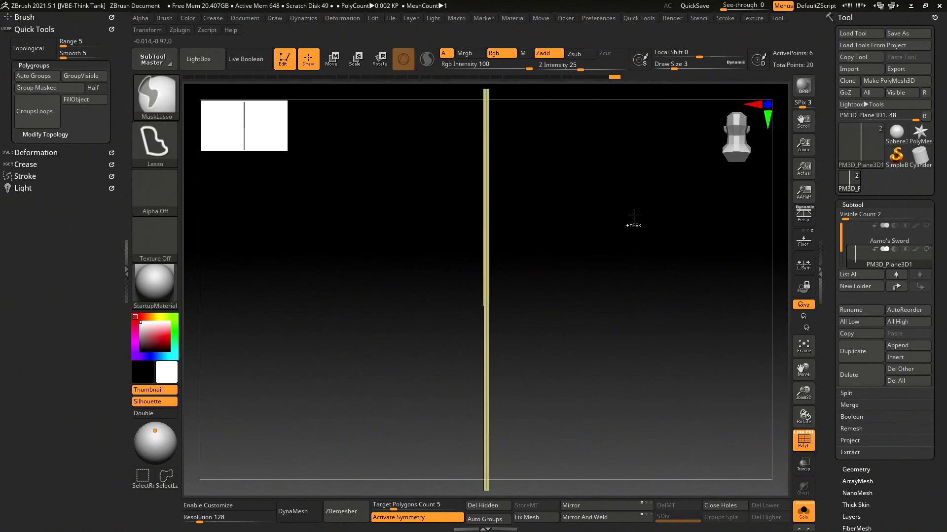
pyautogui.moveTo(589, 230)
pyautogui.mouseDown()
pyautogui.moveTo(572, 241)
pyautogui.moveTo(631, 240)
pyautogui.moveTo(526, 241)
pyautogui.moveTo(558, 241)
pyautogui.moveTo(556, 234)
pyautogui.moveTo(740, 247)
pyautogui.mouseUp()
pyautogui.hotkey('ctrl', 'w')
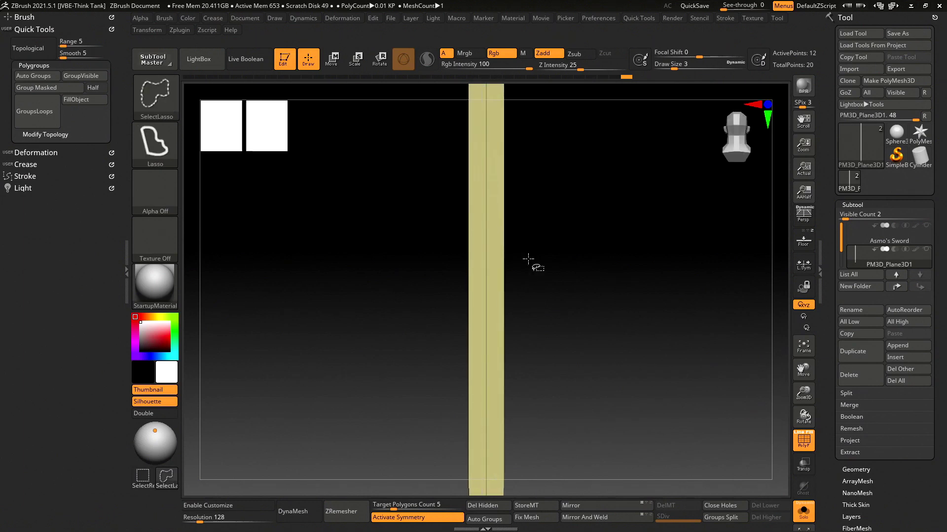
pyautogui.keyDown('ctrl'); pyautogui.keyDown('shift'); pyautogui.click(501, 268); pyautogui.keyUp('shift'); pyautogui.keyUp('ctrl')
pyautogui.moveTo(600, 256)
pyautogui.mouseDown()
pyautogui.moveTo(656, 253)
pyautogui.moveTo(575, 257)
pyautogui.mouseUp()
pyautogui.keyDown('ctrl'); pyautogui.keyDown('shift'); pyautogui.click(634, 249); pyautogui.keyUp('shift'); pyautogui.keyUp('ctrl')
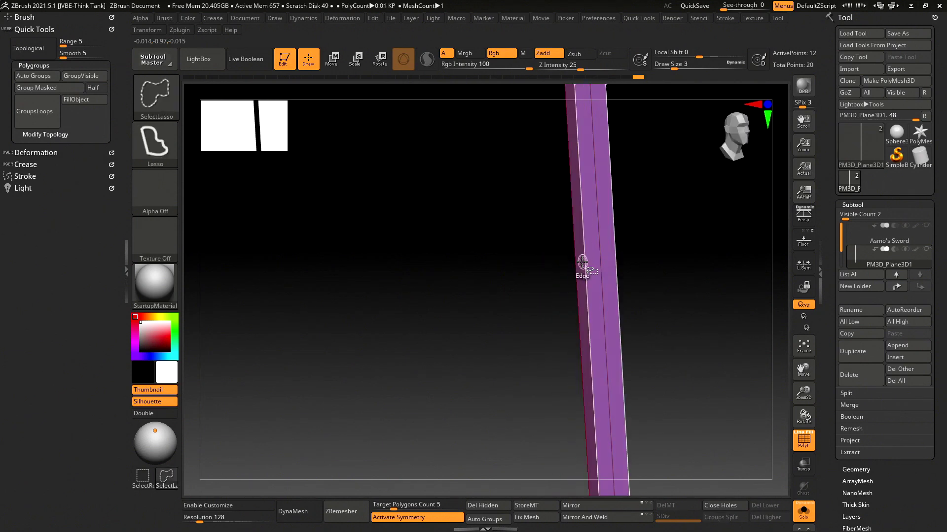
pyautogui.moveTo(473, 281)
pyautogui.mouseDown()
pyautogui.moveTo(561, 279)
pyautogui.moveTo(527, 289)
pyautogui.moveTo(627, 270)
pyautogui.moveTo(576, 270)
pyautogui.moveTo(596, 245)
pyautogui.moveTo(582, 243)
pyautogui.moveTo(630, 205)
pyautogui.moveTo(571, 248)
pyautogui.mouseUp()
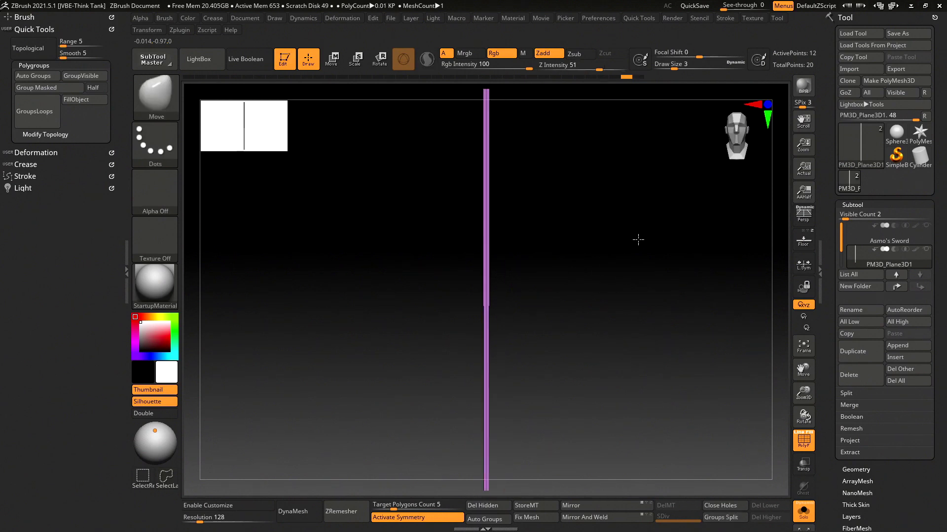
pyautogui.moveTo(638, 240)
pyautogui.mouseDown()
pyautogui.moveTo(611, 245)
pyautogui.moveTo(728, 315)
pyautogui.mouseUp()
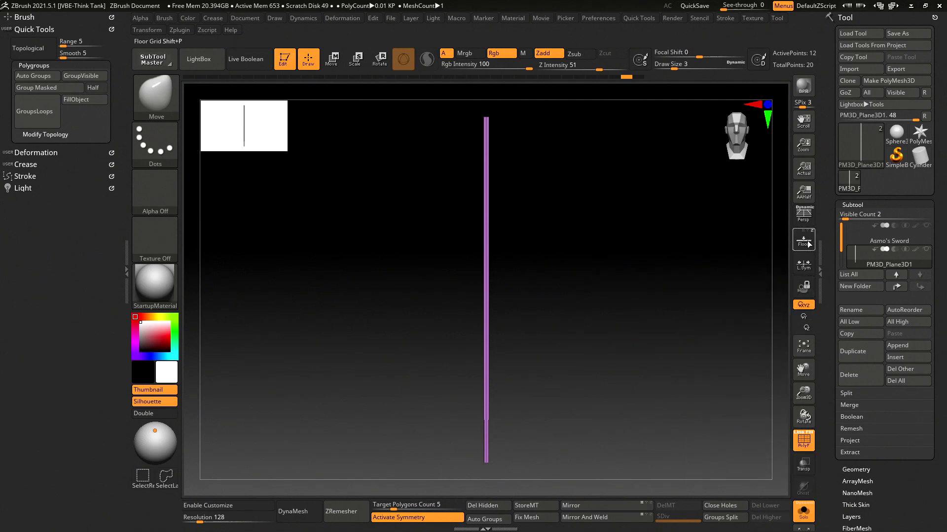
# - Turn on the Floor sketch reference and orbit to view it behind the blade
pyautogui.click(808, 244)
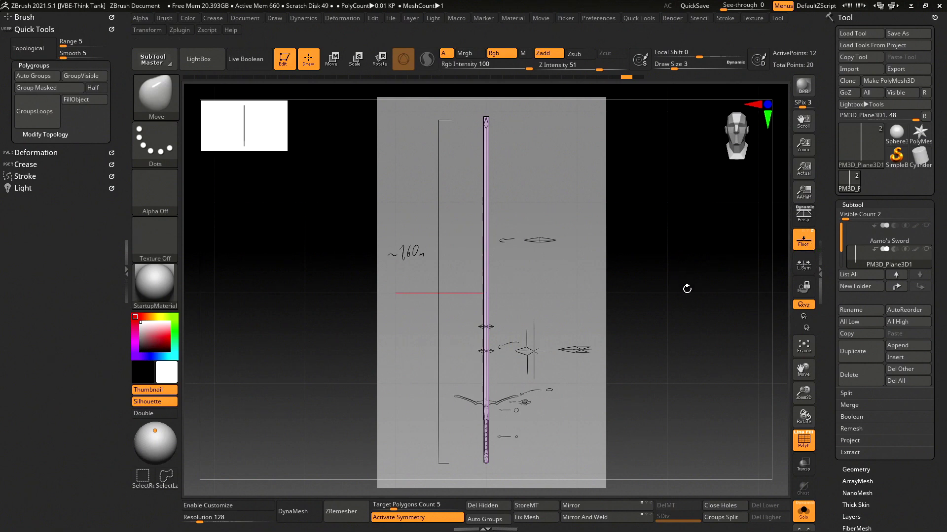
pyautogui.keyDown('alt'); pyautogui.moveTo(687, 291); pyautogui.dragTo(677, 229, button='right'); pyautogui.keyUp('alt')
pyautogui.moveTo(613, 327)
pyautogui.mouseDown(button='right')
pyautogui.moveTo(598, 452)
pyautogui.moveTo(548, 170)
pyautogui.moveTo(514, 260)
pyautogui.moveTo(550, 294)
pyautogui.moveTo(507, 289)
pyautogui.moveTo(570, 304)
pyautogui.moveTo(539, 247)
pyautogui.moveTo(558, 361)
pyautogui.moveTo(594, 447)
pyautogui.moveTo(587, 229)
pyautogui.moveTo(392, 226)
pyautogui.mouseUp(button='right')
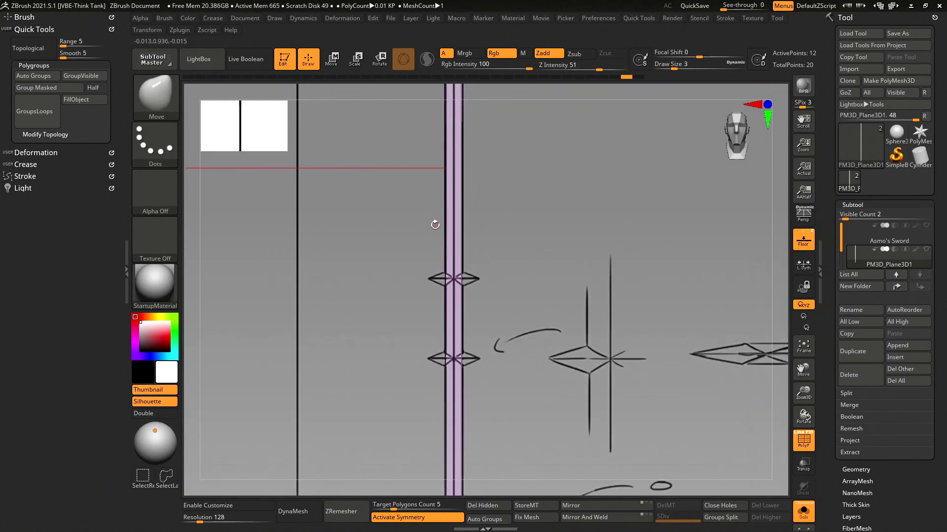
# - Choose the ZModeler brush and zoom in on the sketch's crossguard area over an edge
pyautogui.press('b')
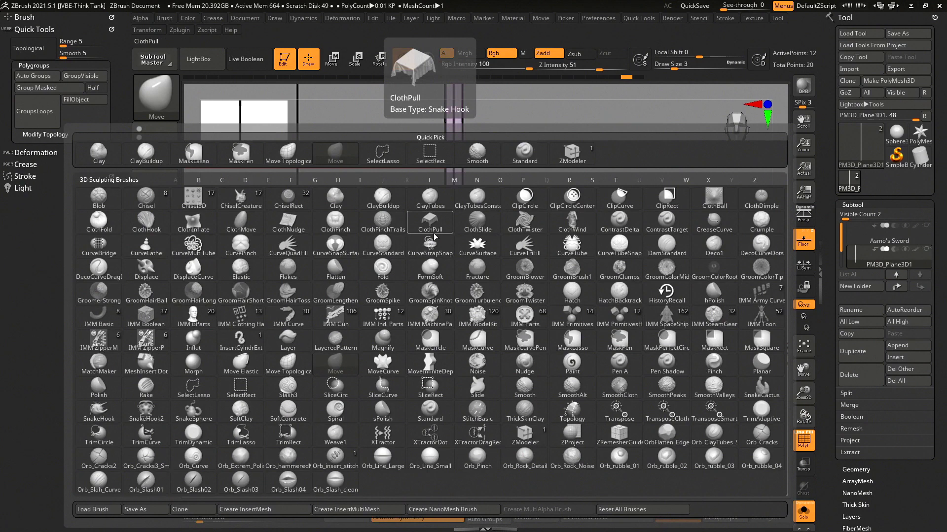
pyautogui.press('z')
pyautogui.click(537, 438)
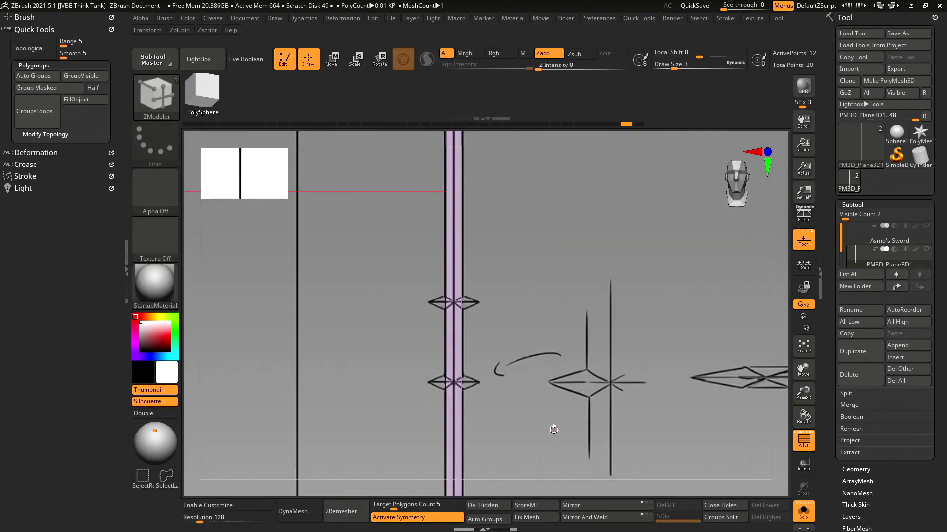
pyautogui.moveTo(542, 302)
pyautogui.keyDown('alt'); pyautogui.mouseDown(button='right')
pyautogui.moveTo(566, 321)
pyautogui.moveTo(598, 327)
pyautogui.moveTo(570, 344)
pyautogui.moveTo(608, 184)
pyautogui.moveTo(568, 239)
pyautogui.mouseUp(button='right'); pyautogui.keyUp('alt')
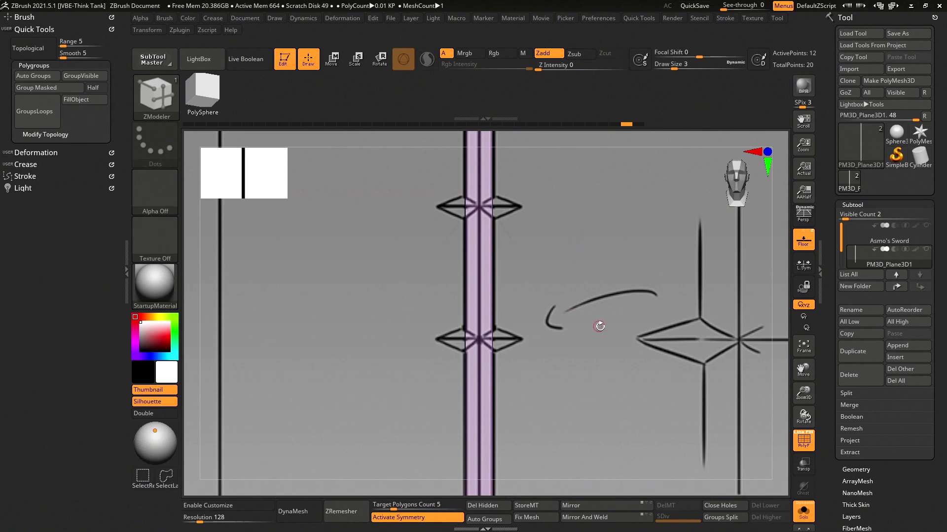
pyautogui.keyDown('alt'); pyautogui.moveTo(599, 327); pyautogui.dragTo(506, 321, button='right'); pyautogui.keyUp('alt')
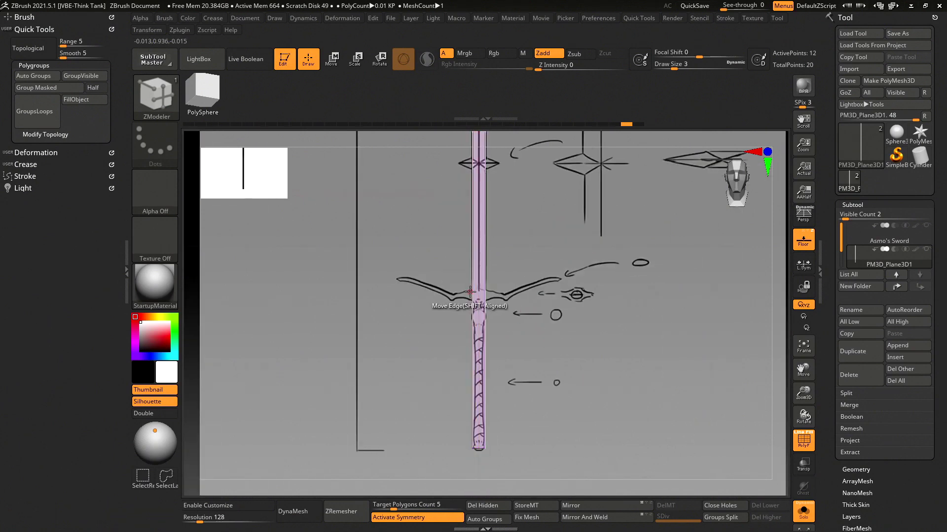
pyautogui.moveTo(520, 264)
pyautogui.mouseDown(button='right')
pyautogui.moveTo(563, 270)
pyautogui.moveTo(597, 405)
pyautogui.moveTo(597, 177)
pyautogui.moveTo(556, 381)
pyautogui.moveTo(549, 207)
pyautogui.moveTo(528, 244)
pyautogui.moveTo(560, 243)
pyautogui.moveTo(564, 368)
pyautogui.moveTo(545, 182)
pyautogui.moveTo(522, 212)
pyautogui.moveTo(532, 207)
pyautogui.moveTo(455, 368)
pyautogui.mouseUp(button='right')
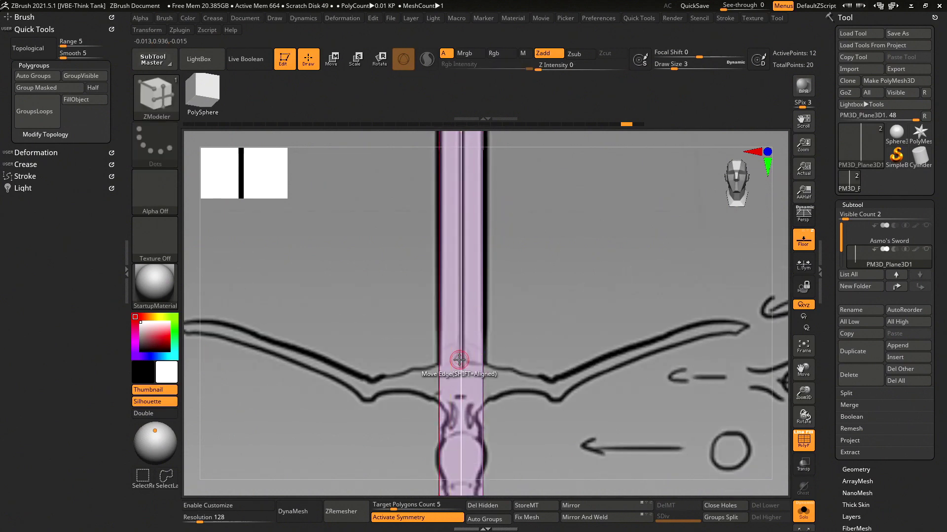
pyautogui.press('space')
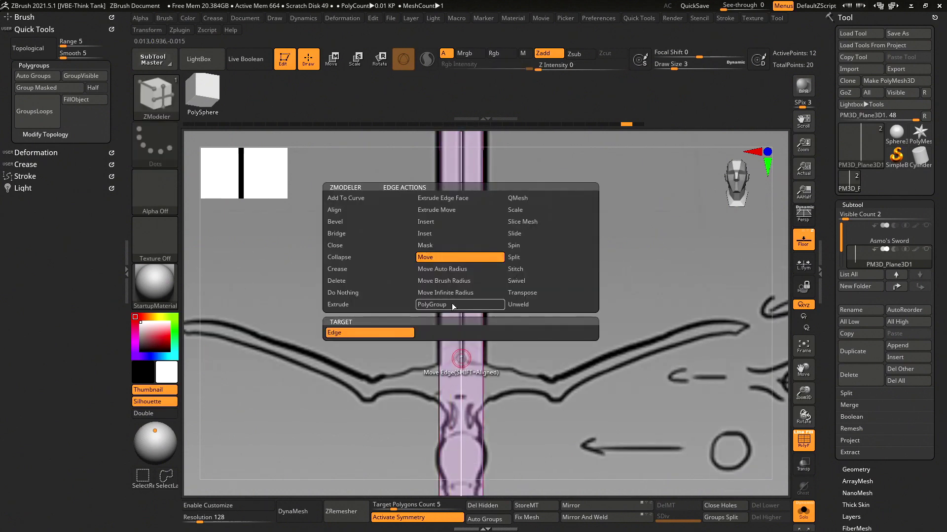
# - Set the ZModeler edge action to Insert with a Single EdgeLoop target
pyautogui.click(444, 223)
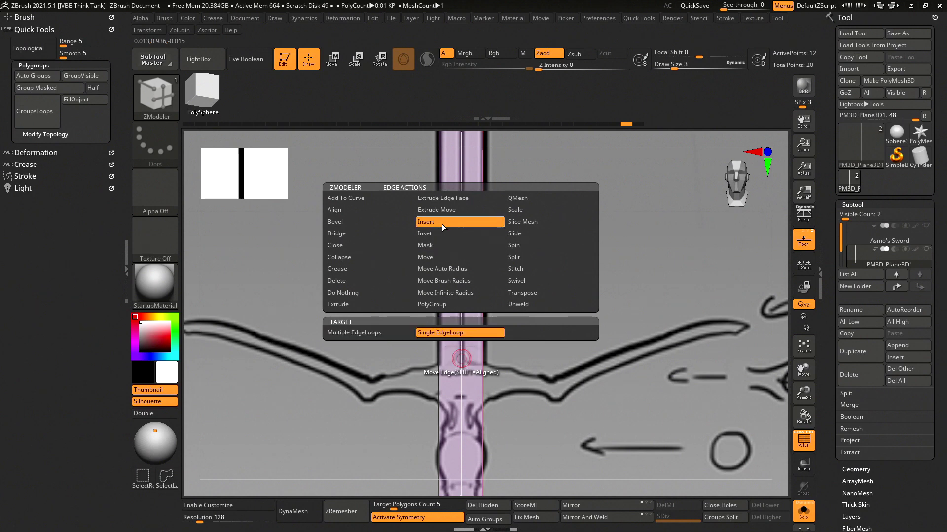
pyautogui.click(444, 335)
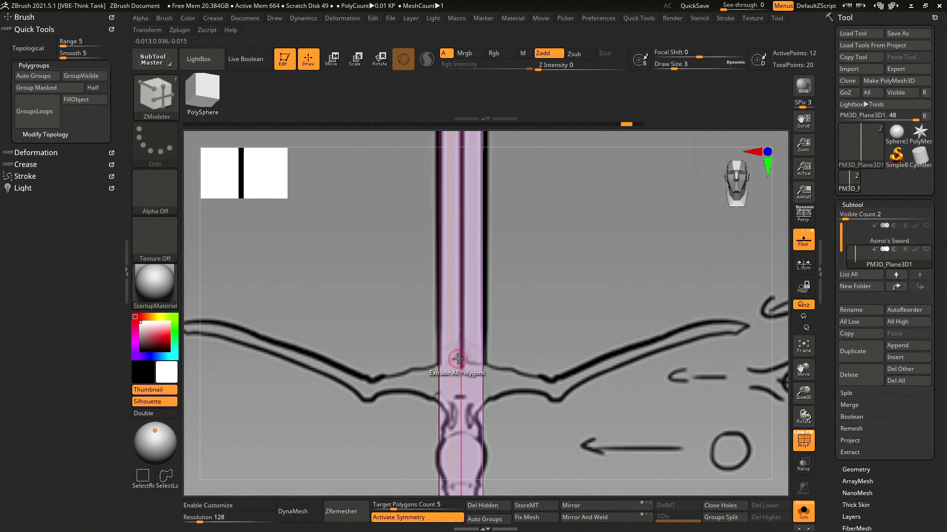
pyautogui.click(459, 357)
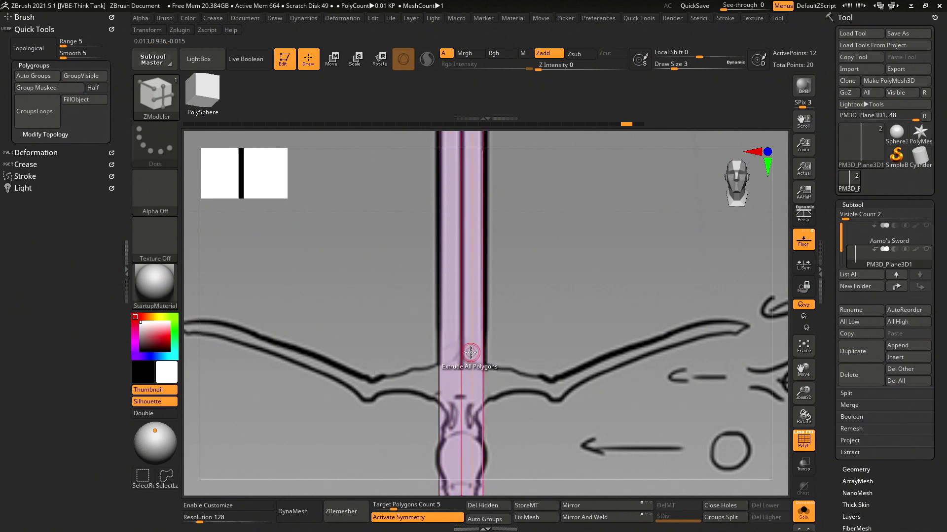
# - Set the polygon action to Move A Single Poly, then reconfirm Insert Single EdgeLoop on edges
pyautogui.press('space')
pyautogui.press('space')
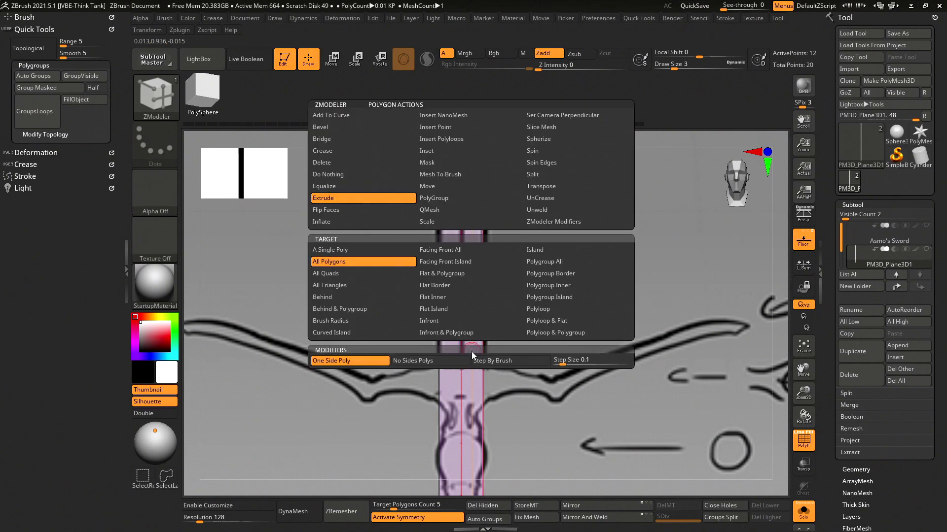
pyautogui.click(452, 189)
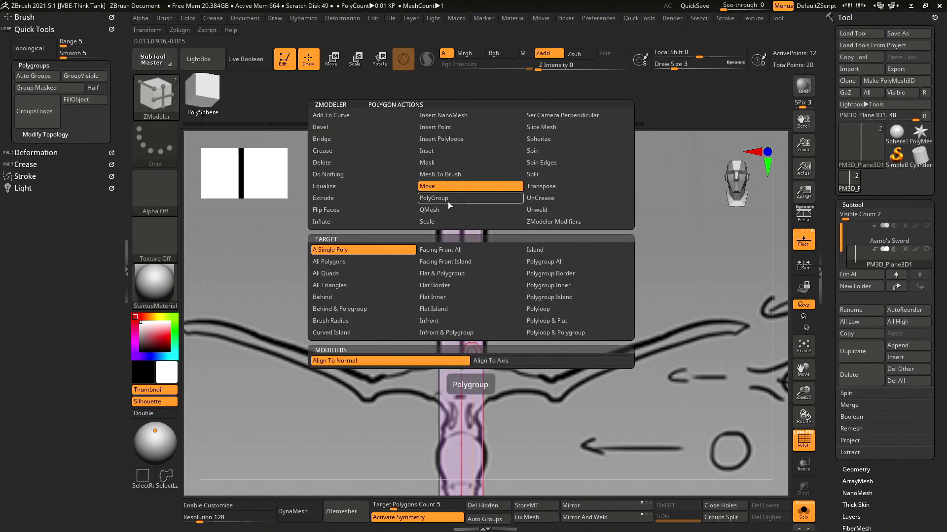
pyautogui.press('ctrl')
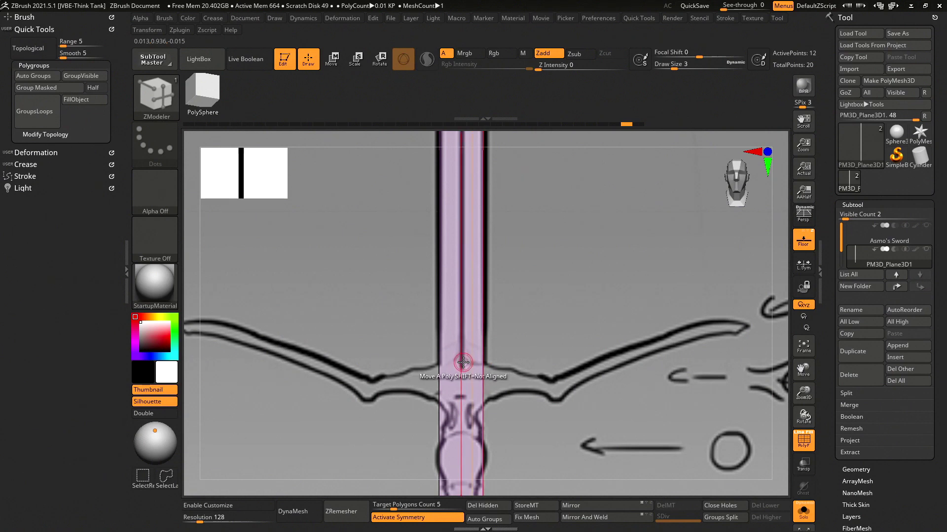
pyautogui.press('space')
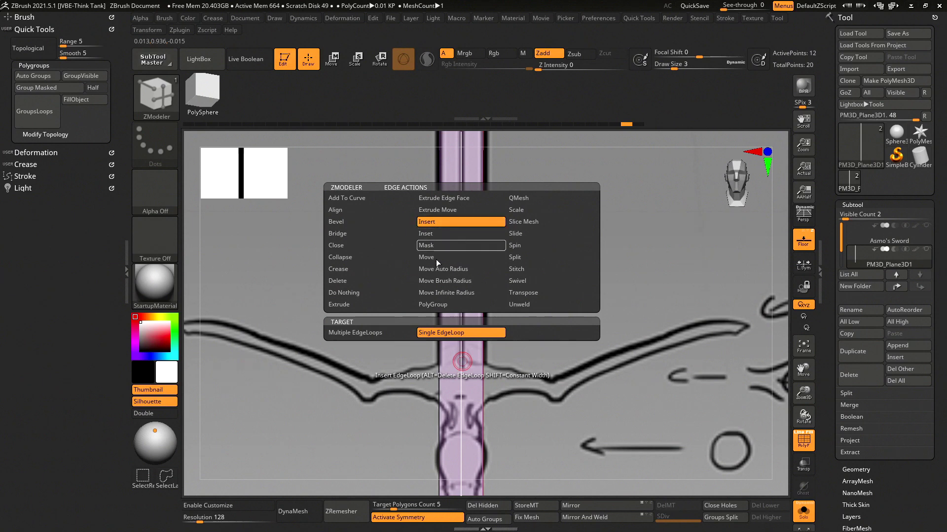
pyautogui.click(449, 338)
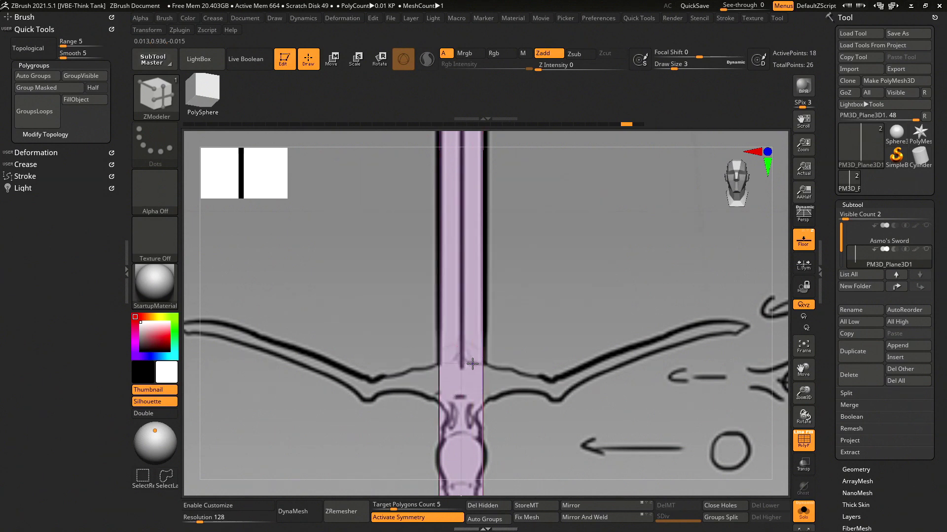
# - Frame the guard and grip over the sketch, then hide polygroup colours and the floor-grid sketch
pyautogui.keyDown('alt'); pyautogui.moveTo(548, 408); pyautogui.dragTo(634, 393, button='right'); pyautogui.keyUp('alt')
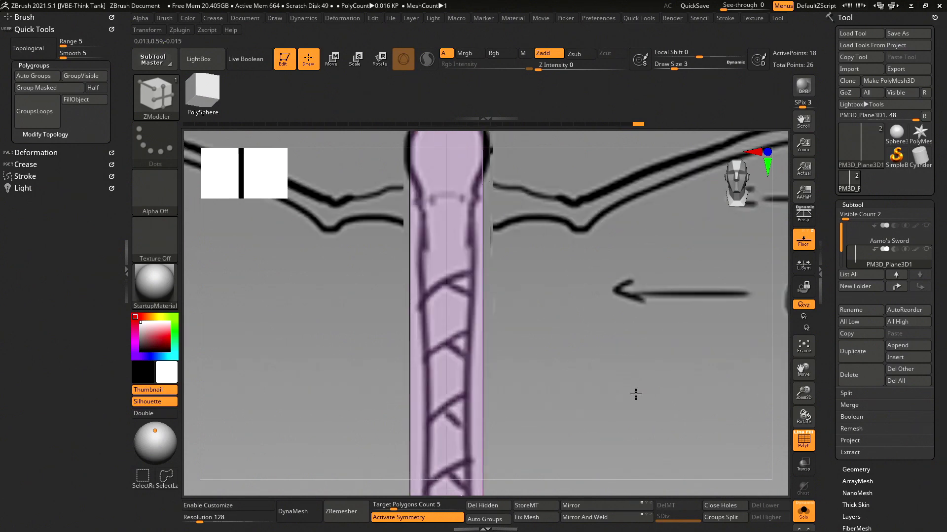
pyautogui.moveTo(604, 420)
pyautogui.mouseDown()
pyautogui.moveTo(649, 391)
pyautogui.moveTo(712, 511)
pyautogui.mouseUp()
pyautogui.click(805, 439)
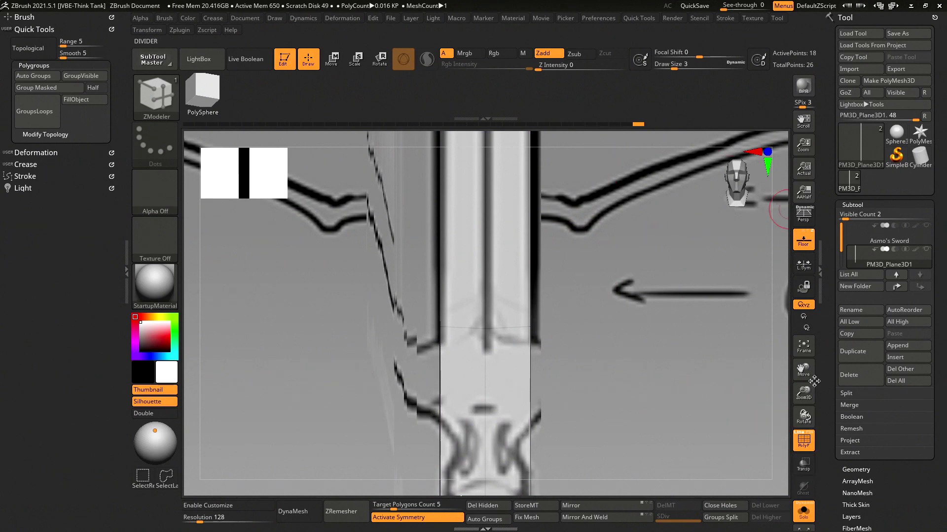
pyautogui.click(811, 243)
# - Orbit around the blade to check its outline from several angles
pyautogui.moveTo(607, 356)
pyautogui.mouseDown()
pyautogui.moveTo(555, 362)
pyautogui.moveTo(619, 355)
pyautogui.moveTo(523, 359)
pyautogui.moveTo(642, 333)
pyautogui.mouseUp()
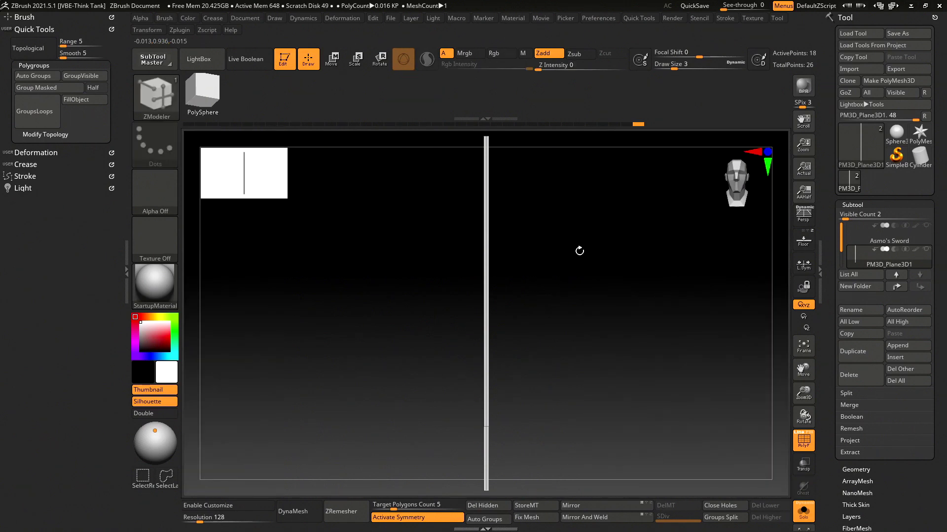
pyautogui.moveTo(590, 347)
pyautogui.mouseDown()
pyautogui.moveTo(496, 307)
pyautogui.moveTo(533, 338)
pyautogui.moveTo(575, 407)
pyautogui.moveTo(538, 317)
pyautogui.moveTo(661, 395)
pyautogui.moveTo(657, 186)
pyautogui.moveTo(577, 435)
pyautogui.moveTo(613, 338)
pyautogui.moveTo(653, 163)
pyautogui.moveTo(592, 303)
pyautogui.moveTo(634, 317)
pyautogui.moveTo(654, 278)
pyautogui.moveTo(626, 160)
pyautogui.moveTo(634, 338)
pyautogui.moveTo(670, 279)
pyautogui.moveTo(593, 322)
pyautogui.moveTo(608, 327)
pyautogui.moveTo(602, 194)
pyautogui.moveTo(600, 272)
pyautogui.moveTo(567, 306)
pyautogui.mouseUp()
pyautogui.moveTo(549, 370)
pyautogui.mouseDown()
pyautogui.moveTo(472, 376)
pyautogui.moveTo(518, 376)
pyautogui.mouseUp()
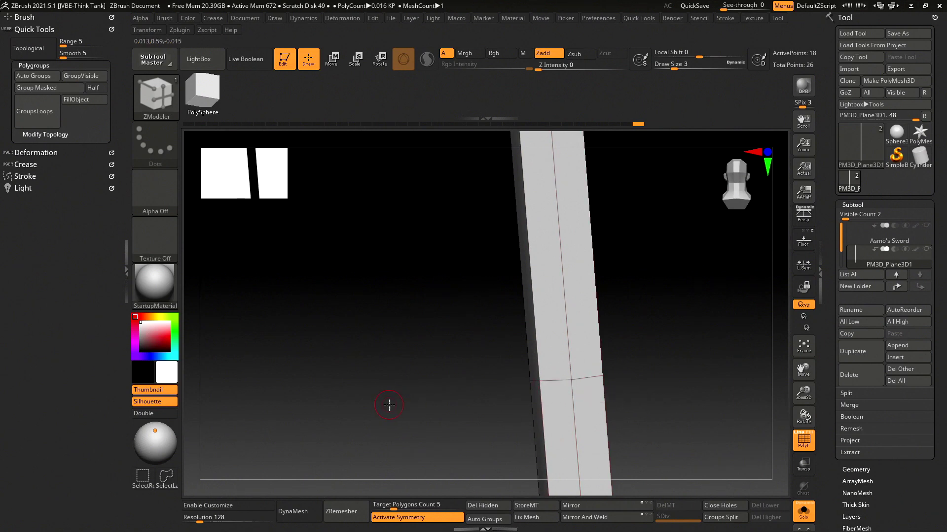
pyautogui.moveTo(387, 401)
pyautogui.mouseDown()
pyautogui.moveTo(439, 407)
pyautogui.moveTo(481, 395)
pyautogui.mouseUp()
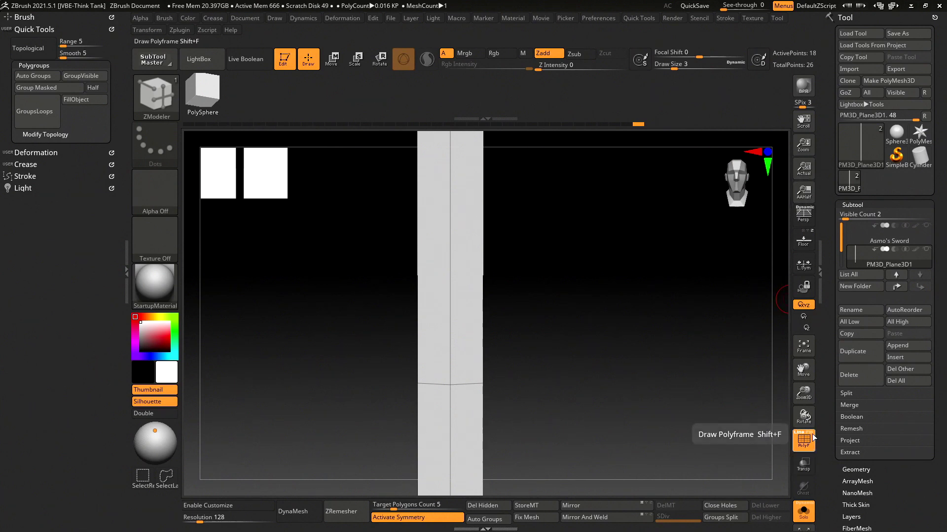
# - Show the floor-grid sketch again and pan to the crossguard
pyautogui.click(809, 249)
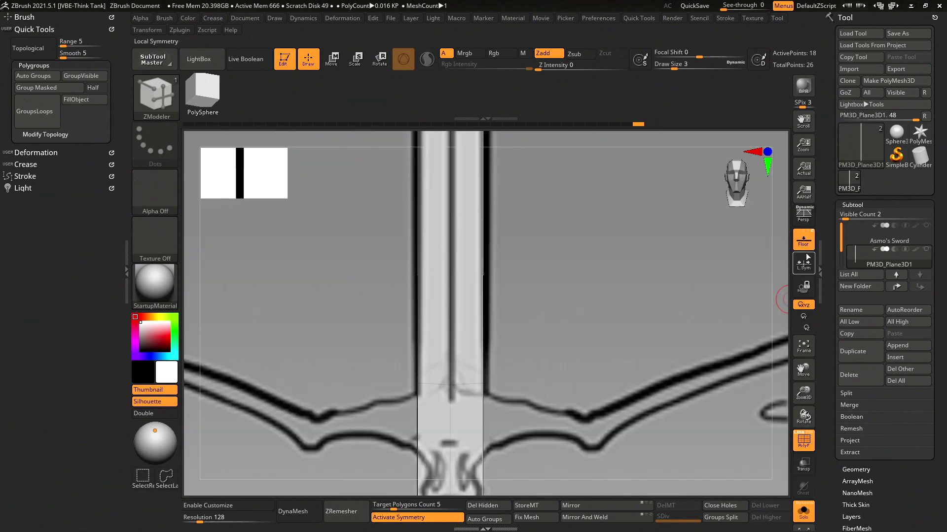
pyautogui.moveTo(558, 415)
pyautogui.keyDown('alt'); pyautogui.mouseDown()
pyautogui.moveTo(518, 330)
pyautogui.moveTo(547, 353)
pyautogui.mouseUp(); pyautogui.keyUp('alt')
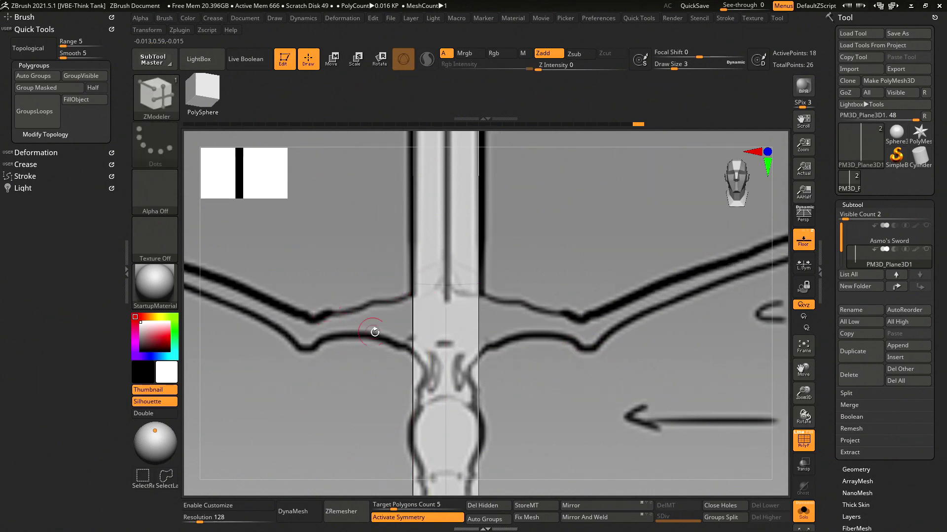
pyautogui.press('ctrl')
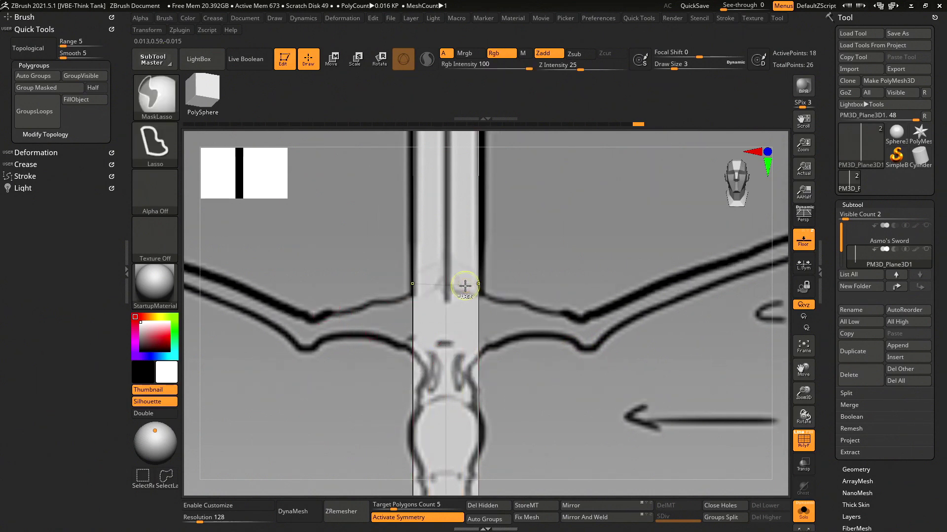
# - Move the edge loop to the crossguard line by deleting it and inserting a new one there
pyautogui.keyDown('alt'); pyautogui.click(446, 362); pyautogui.keyUp('alt')
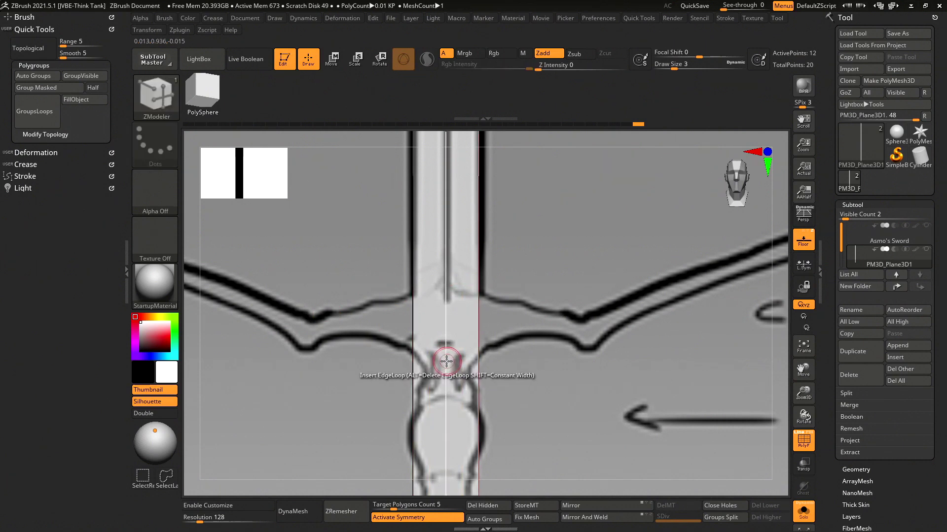
pyautogui.click(447, 294)
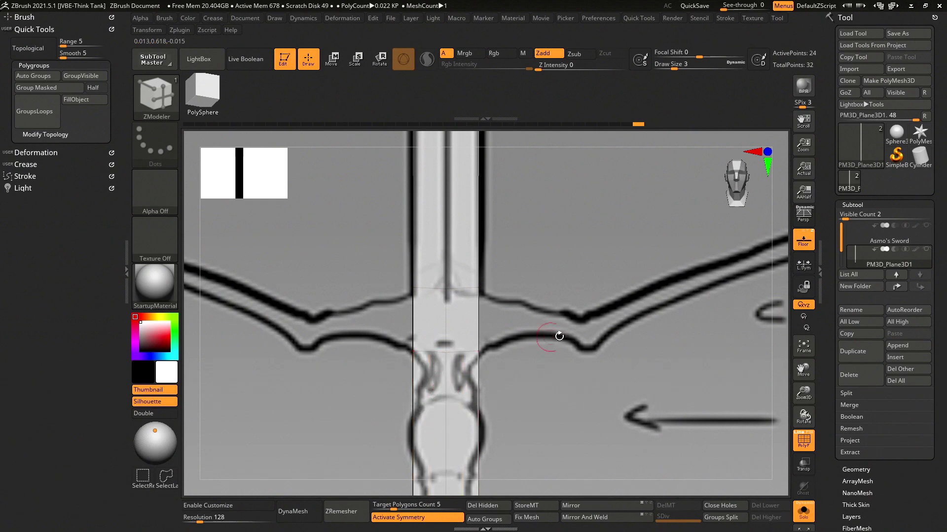
pyautogui.scroll(-2, 632, 386)
pyautogui.scroll(-2, 566, 391)
pyautogui.scroll(-2, 547, 444)
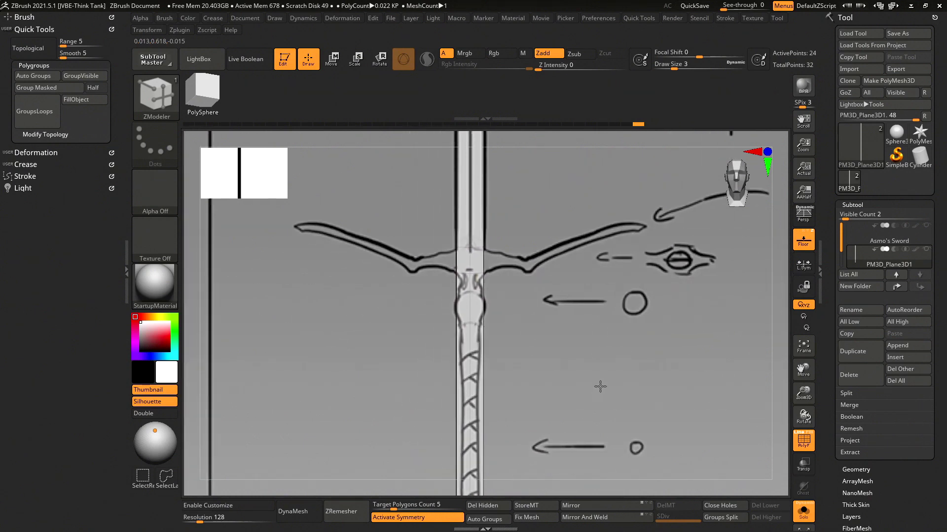
pyautogui.scroll(-2, 598, 384)
pyautogui.scroll(-1, 557, 375)
pyautogui.scroll(-1, 567, 390)
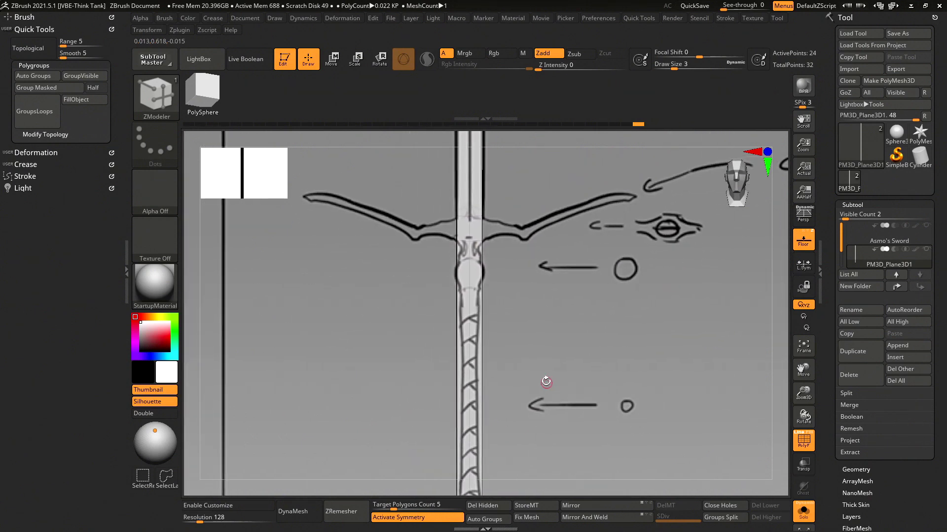
# - Insert another edge loop further down the blade, undoing and redoing it to compare
pyautogui.click(470, 306)
pyautogui.keyDown('alt'); pyautogui.moveTo(547, 379); pyautogui.dragTo(525, 233); pyautogui.keyUp('alt')
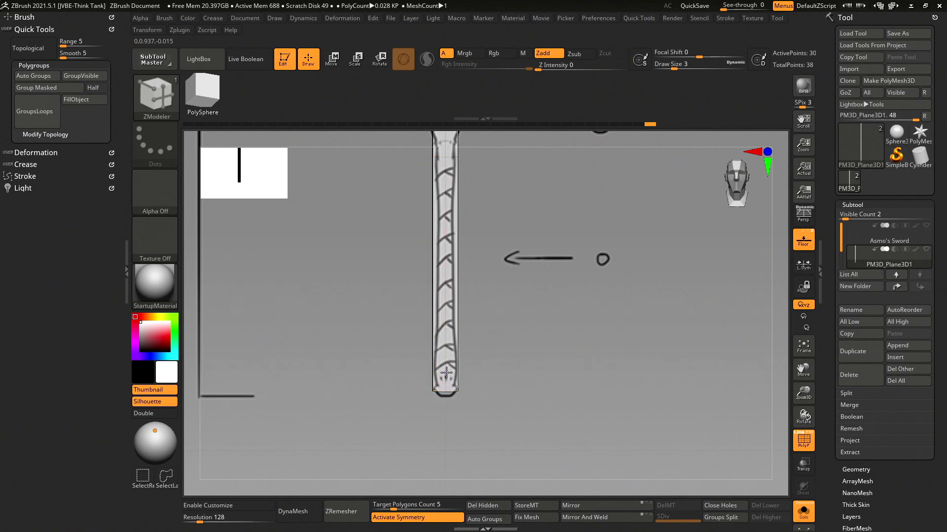
pyautogui.hotkey('ctrl', 'z')
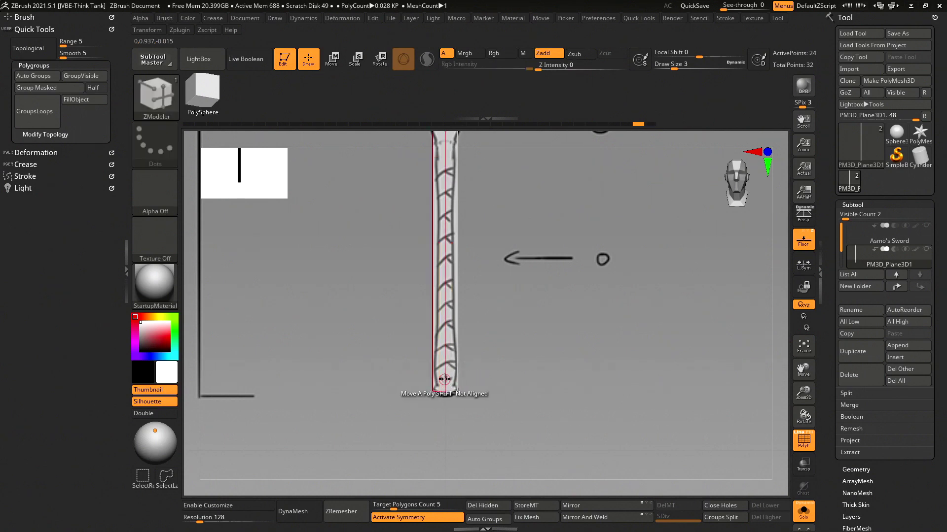
pyautogui.hotkey('ctrl', 'shift', 'z')
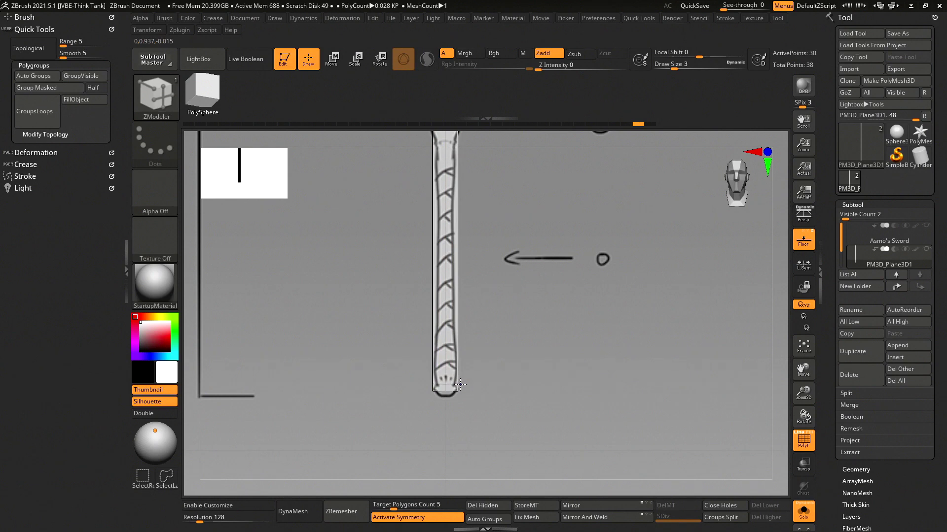
pyautogui.moveTo(540, 311)
pyautogui.keyDown('alt'); pyautogui.mouseDown()
pyautogui.moveTo(567, 366)
pyautogui.moveTo(585, 220)
pyautogui.moveTo(524, 489)
pyautogui.mouseUp(); pyautogui.keyUp('alt')
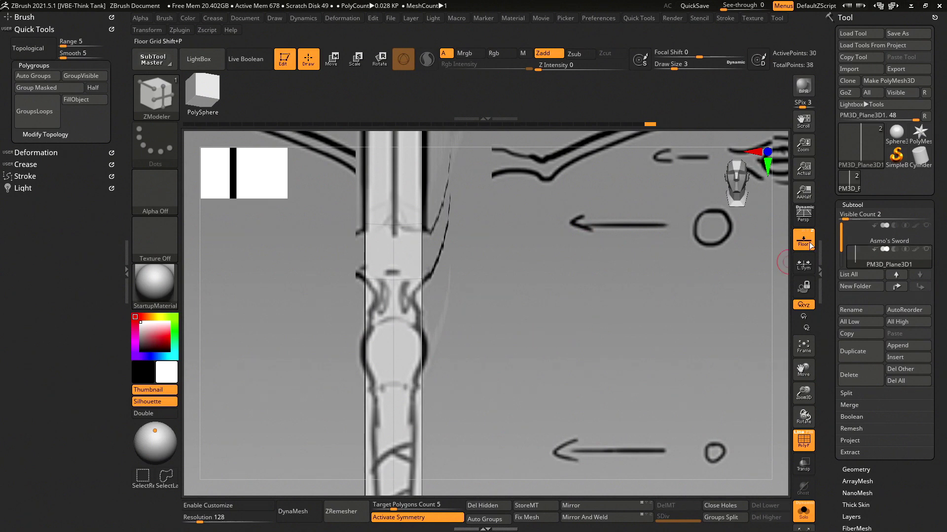
pyautogui.click(801, 246)
pyautogui.moveTo(589, 281)
pyautogui.mouseDown()
pyautogui.moveTo(567, 317)
pyautogui.moveTo(616, 312)
pyautogui.mouseUp()
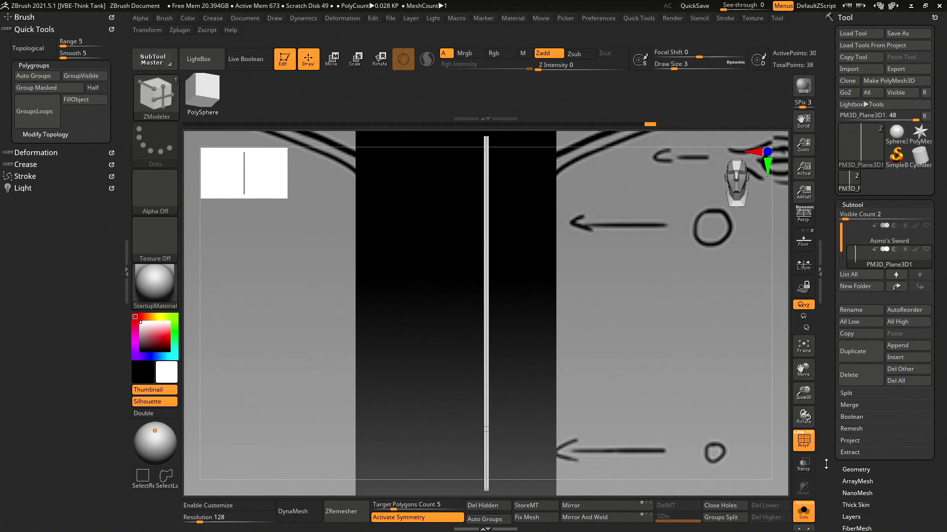
pyautogui.moveTo(634, 303)
pyautogui.mouseDown()
pyautogui.moveTo(437, 312)
pyautogui.moveTo(809, 338)
pyautogui.moveTo(676, 312)
pyautogui.moveTo(811, 302)
pyautogui.moveTo(562, 340)
pyautogui.moveTo(765, 295)
pyautogui.moveTo(616, 398)
pyautogui.moveTo(769, 375)
pyautogui.mouseUp()
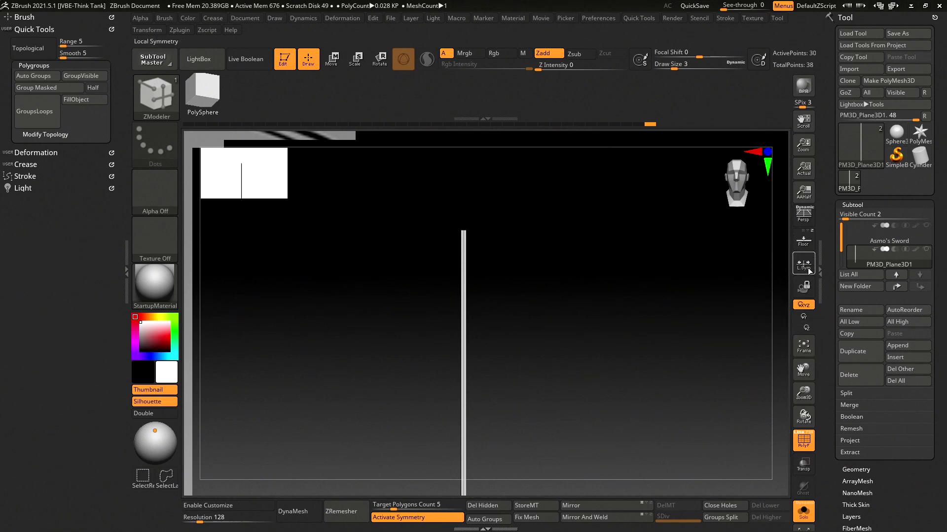
pyautogui.click(803, 240)
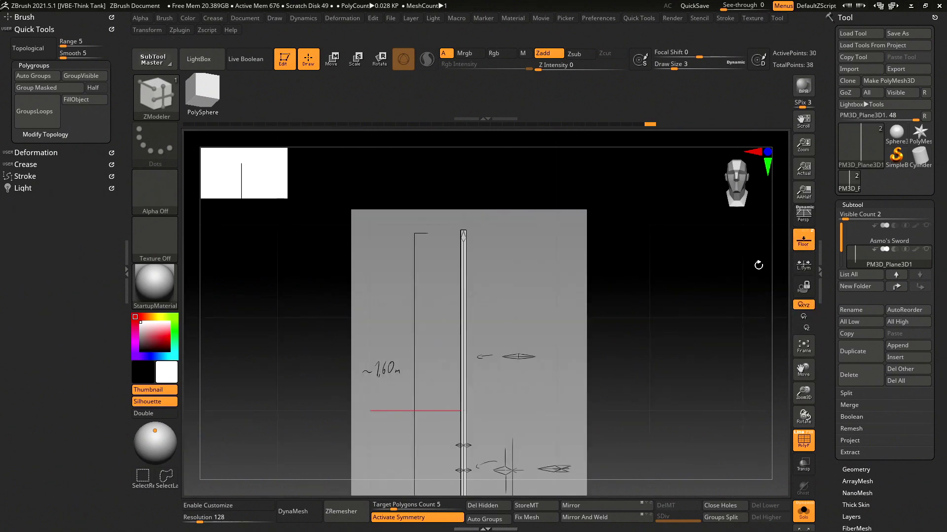
pyautogui.moveTo(759, 265)
pyautogui.mouseDown()
pyautogui.moveTo(590, 302)
pyautogui.moveTo(652, 318)
pyautogui.moveTo(691, 313)
pyautogui.moveTo(749, 284)
pyautogui.mouseUp()
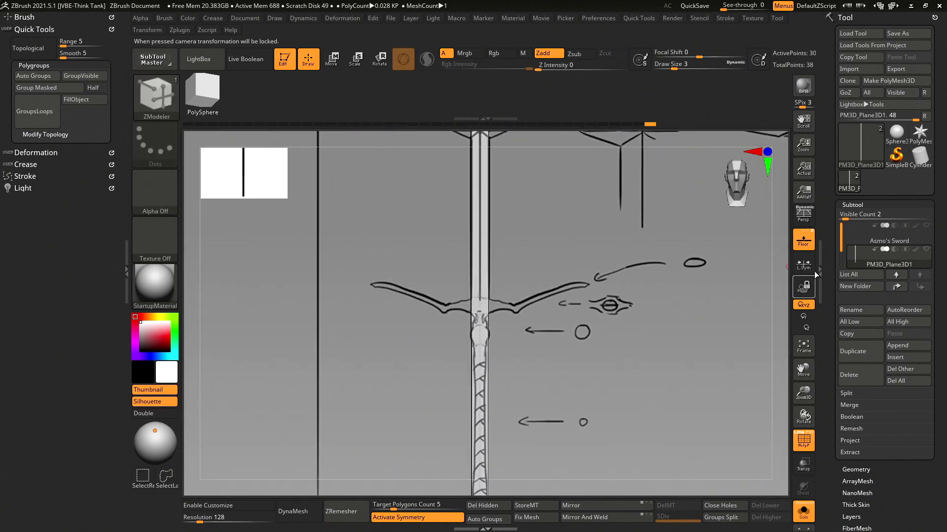
pyautogui.click(792, 247)
pyautogui.moveTo(687, 293)
pyautogui.mouseDown()
pyautogui.moveTo(642, 338)
pyautogui.moveTo(608, 332)
pyautogui.moveTo(560, 279)
pyautogui.moveTo(528, 326)
pyautogui.moveTo(819, 270)
pyautogui.mouseUp()
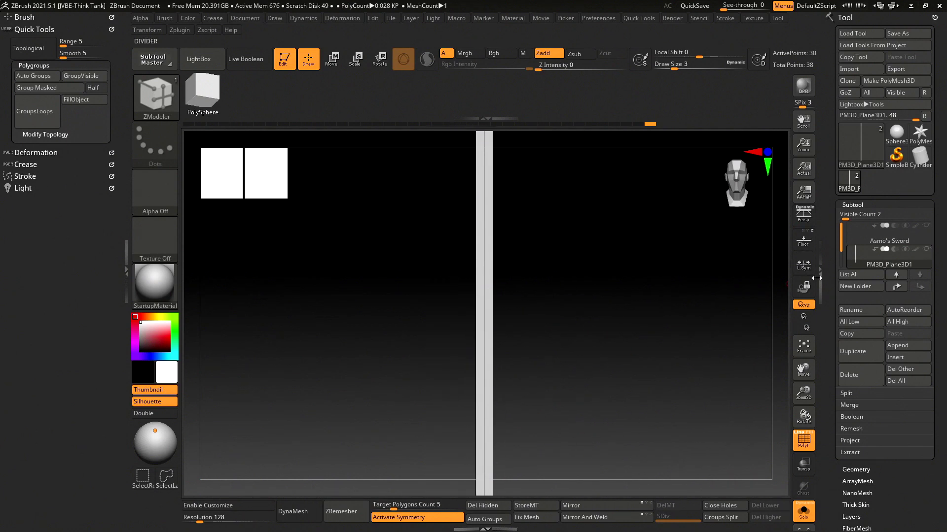
pyautogui.click(803, 240)
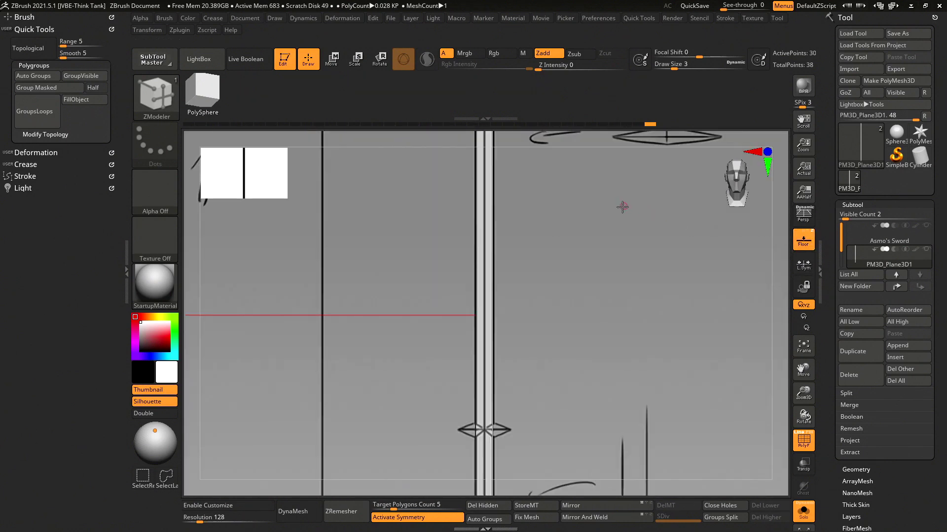
pyautogui.moveTo(622, 207)
pyautogui.keyDown('alt'); pyautogui.mouseDown()
pyautogui.moveTo(581, 387)
pyautogui.moveTo(579, 482)
pyautogui.mouseUp(); pyautogui.keyUp('alt')
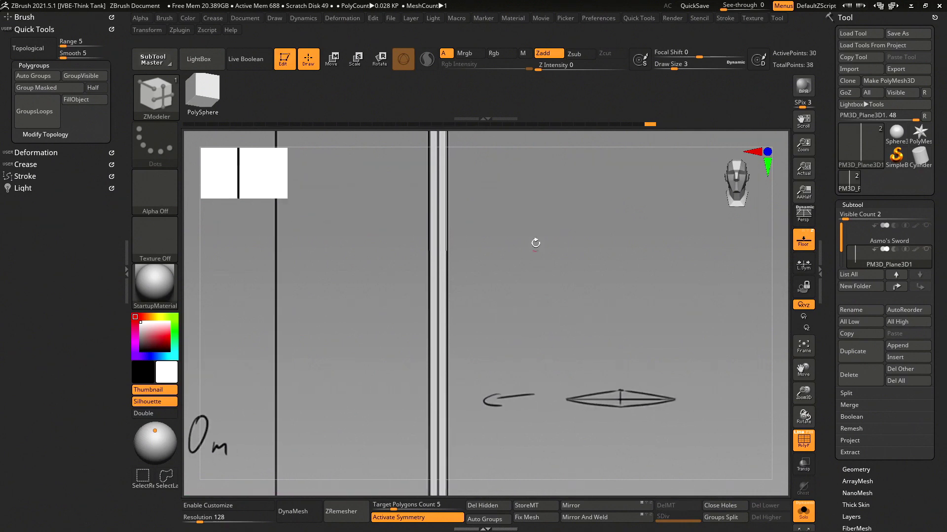
pyautogui.moveTo(535, 243)
pyautogui.mouseDown()
pyautogui.moveTo(549, 468)
pyautogui.moveTo(503, 416)
pyautogui.moveTo(526, 441)
pyautogui.mouseUp()
pyautogui.moveTo(471, 227)
pyautogui.mouseDown()
pyautogui.moveTo(551, 205)
pyautogui.moveTo(556, 414)
pyautogui.moveTo(575, 220)
pyautogui.moveTo(544, 298)
pyautogui.moveTo(576, 463)
pyautogui.moveTo(623, 264)
pyautogui.moveTo(592, 439)
pyautogui.moveTo(504, 283)
pyautogui.mouseUp()
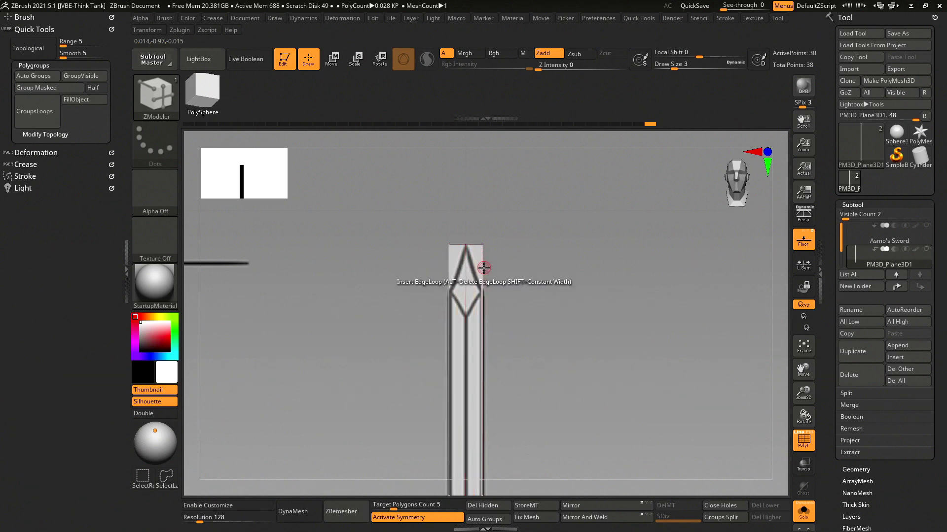
# - Insert an edge loop near the blade tip and zoom in on the diamond marks
pyautogui.click(483, 288)
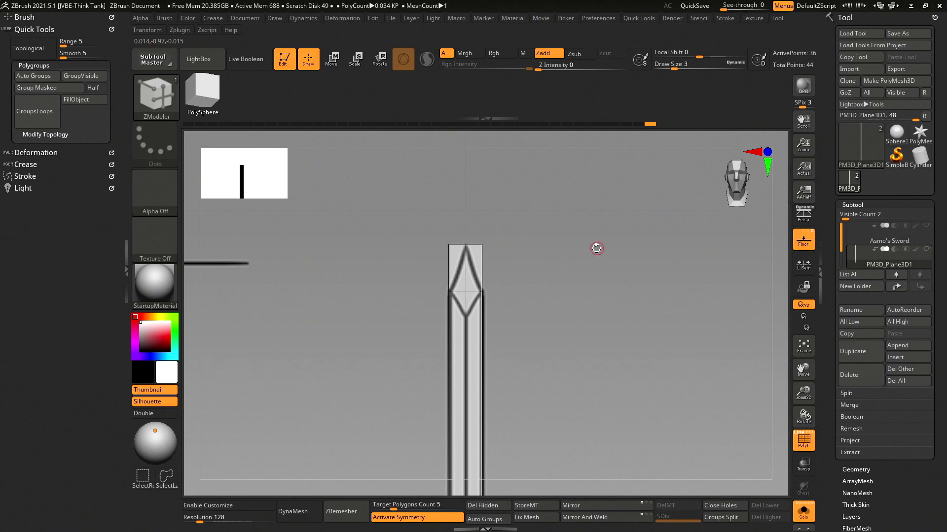
pyautogui.keyDown('ctrl'); pyautogui.moveTo(592, 333); pyautogui.dragTo(529, 334, button='right'); pyautogui.keyUp('ctrl')
pyautogui.keyDown('ctrl'); pyautogui.moveTo(558, 433); pyautogui.dragTo(528, 260, button='right'); pyautogui.keyUp('ctrl')
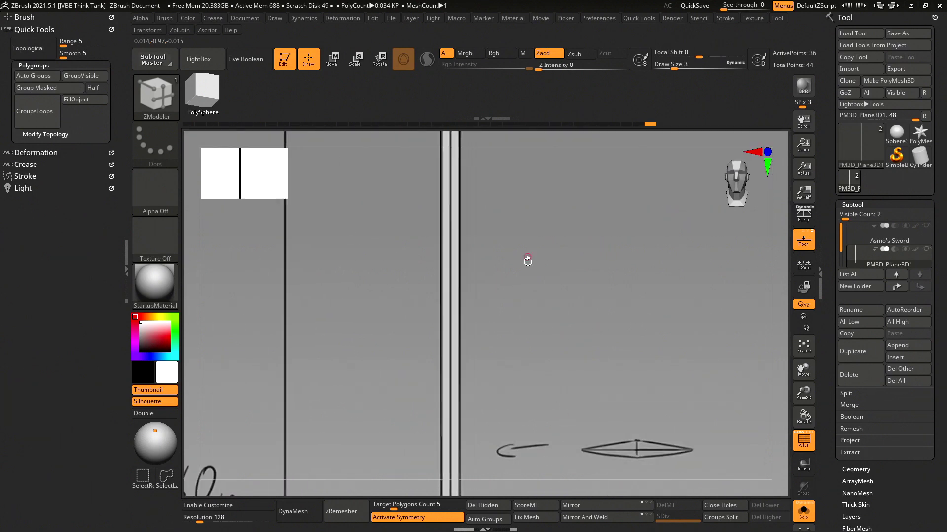
pyautogui.moveTo(562, 320)
pyautogui.keyDown('ctrl'); pyautogui.mouseDown(button='right')
pyautogui.moveTo(577, 393)
pyautogui.moveTo(577, 226)
pyautogui.moveTo(497, 253)
pyautogui.moveTo(513, 226)
pyautogui.moveTo(514, 277)
pyautogui.moveTo(517, 165)
pyautogui.mouseUp(button='right'); pyautogui.keyUp('ctrl')
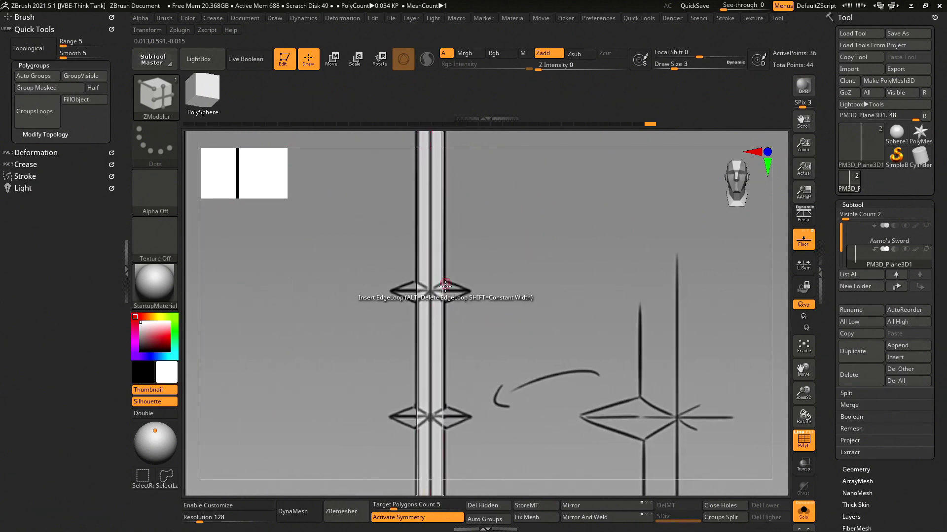
# - Insert two edge loops at the upper diamond and two at the lower diamond
pyautogui.click(444, 302)
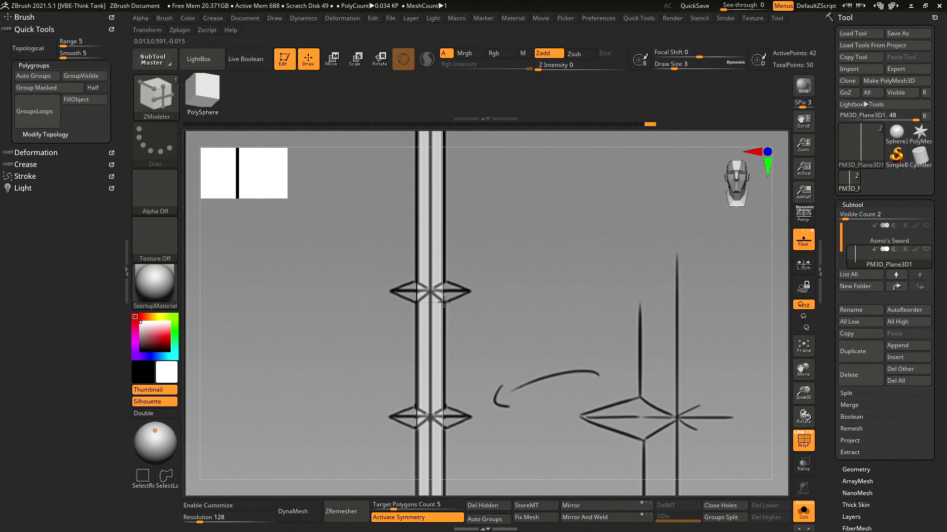
pyautogui.click(443, 282)
pyautogui.click(442, 408)
pyautogui.click(443, 428)
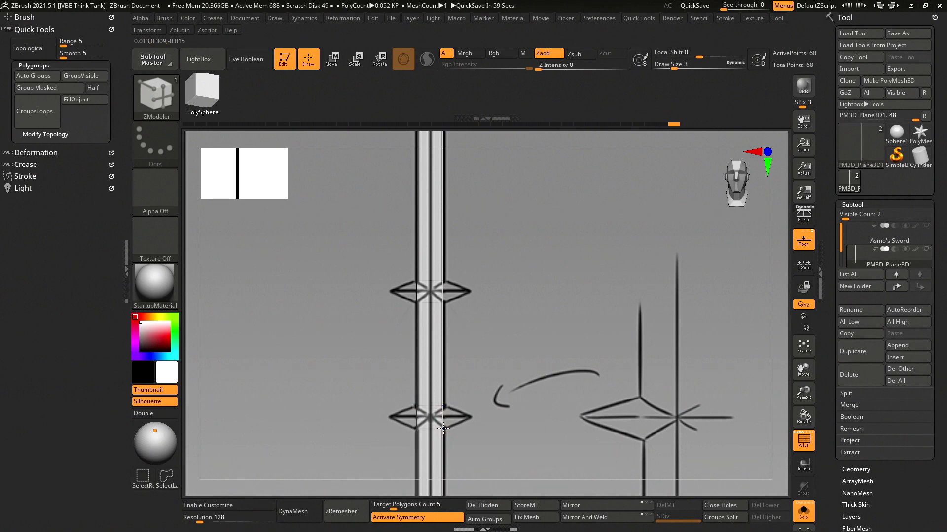
pyautogui.moveTo(614, 340)
pyautogui.keyDown('alt'); pyautogui.mouseDown(button='right')
pyautogui.moveTo(622, 354)
pyautogui.moveTo(558, 373)
pyautogui.mouseUp(button='right'); pyautogui.keyUp('alt')
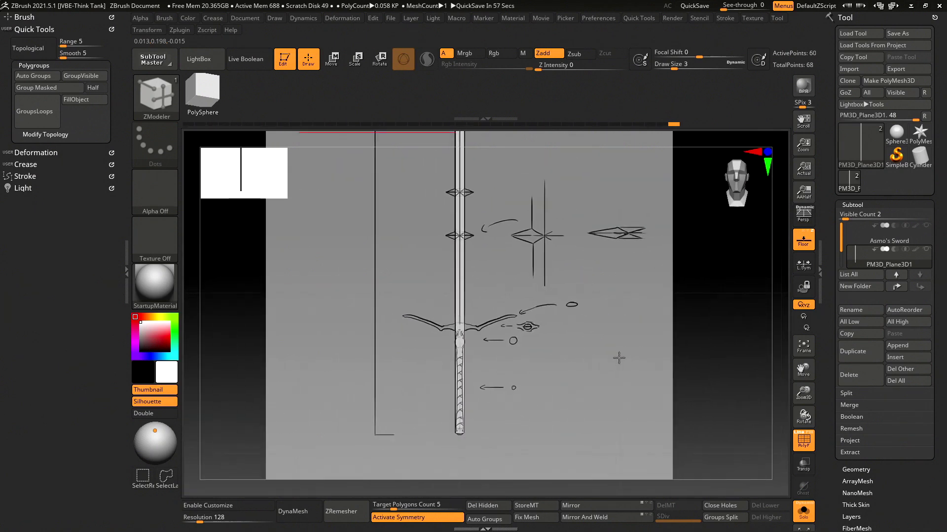
pyautogui.moveTo(508, 429)
pyautogui.keyDown('alt'); pyautogui.mouseDown(button='right')
pyautogui.moveTo(596, 374)
pyautogui.moveTo(586, 326)
pyautogui.mouseUp(button='right'); pyautogui.keyUp('alt')
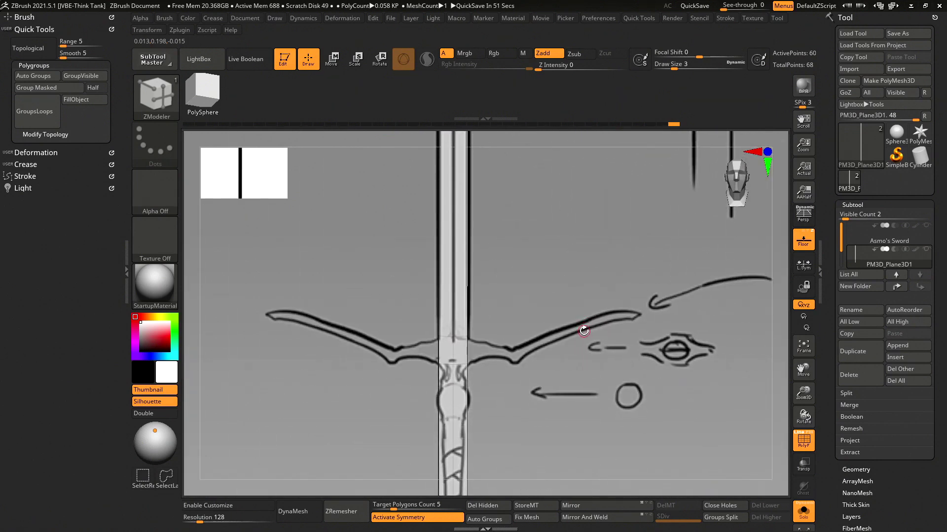
pyautogui.click(803, 247)
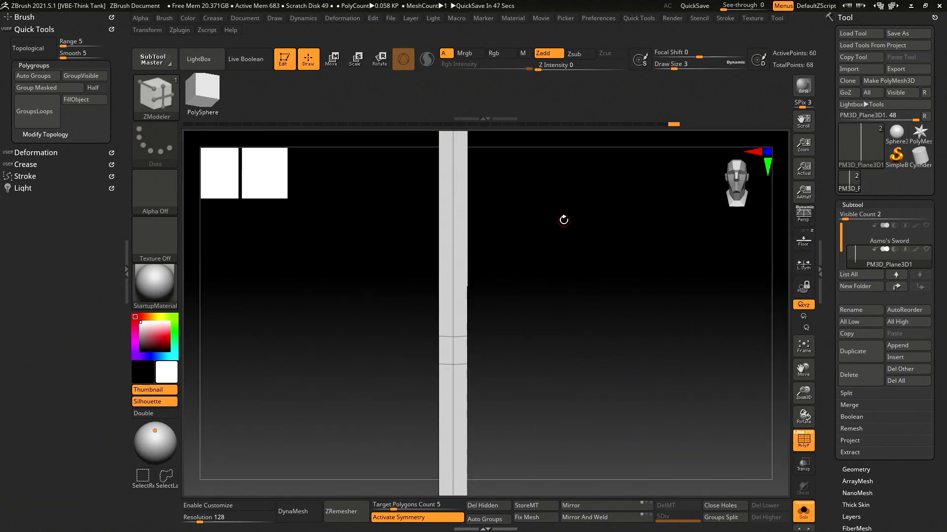
pyautogui.moveTo(564, 220)
pyautogui.mouseDown()
pyautogui.moveTo(520, 372)
pyautogui.moveTo(530, 444)
pyautogui.moveTo(572, 276)
pyautogui.moveTo(565, 263)
pyautogui.moveTo(530, 372)
pyautogui.moveTo(554, 342)
pyautogui.moveTo(554, 289)
pyautogui.moveTo(568, 302)
pyautogui.moveTo(567, 243)
pyautogui.moveTo(598, 311)
pyautogui.moveTo(551, 383)
pyautogui.moveTo(575, 267)
pyautogui.mouseUp()
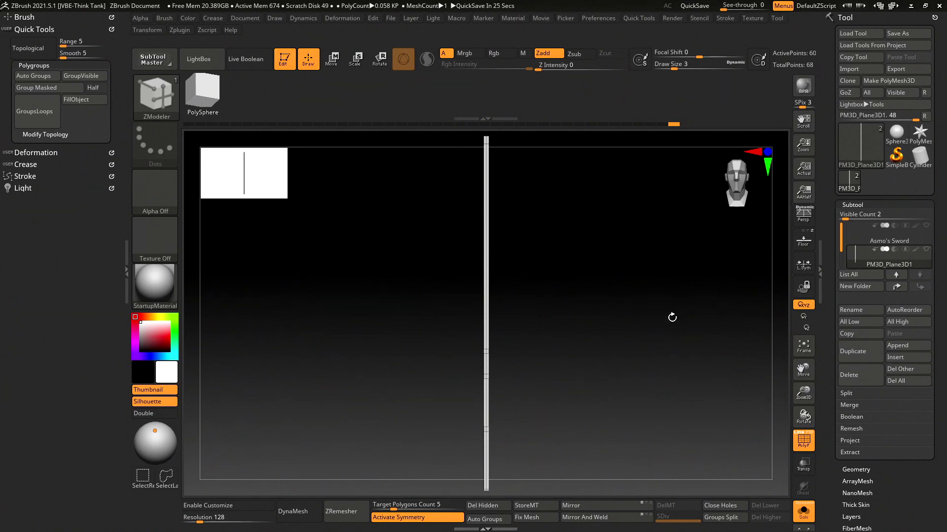
pyautogui.moveTo(548, 253); pyautogui.dragTo(725, 421)
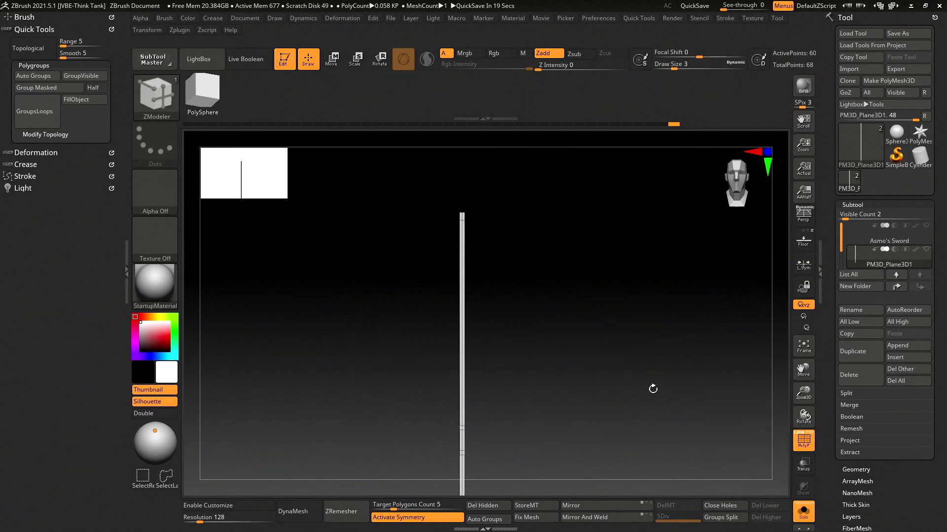
pyautogui.moveTo(652, 387)
pyautogui.mouseDown()
pyautogui.moveTo(676, 276)
pyautogui.moveTo(660, 314)
pyautogui.mouseUp()
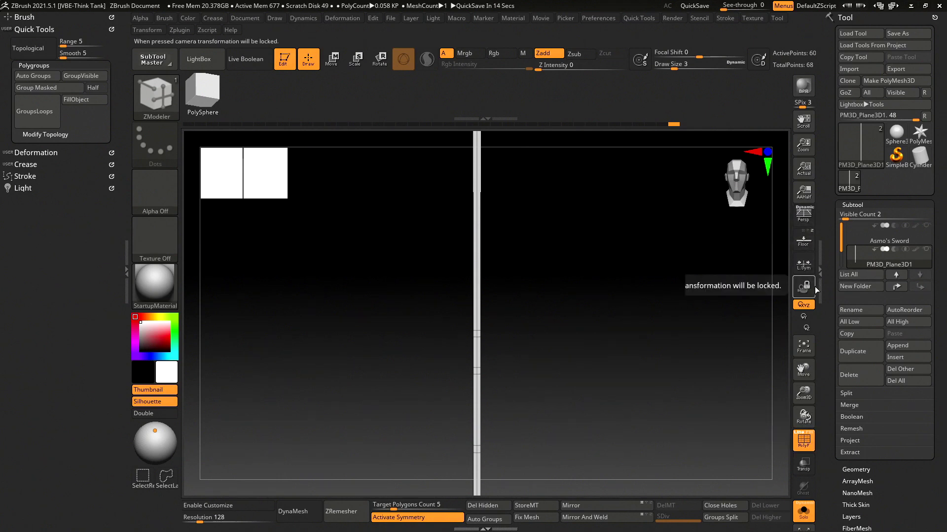
pyautogui.click(804, 237)
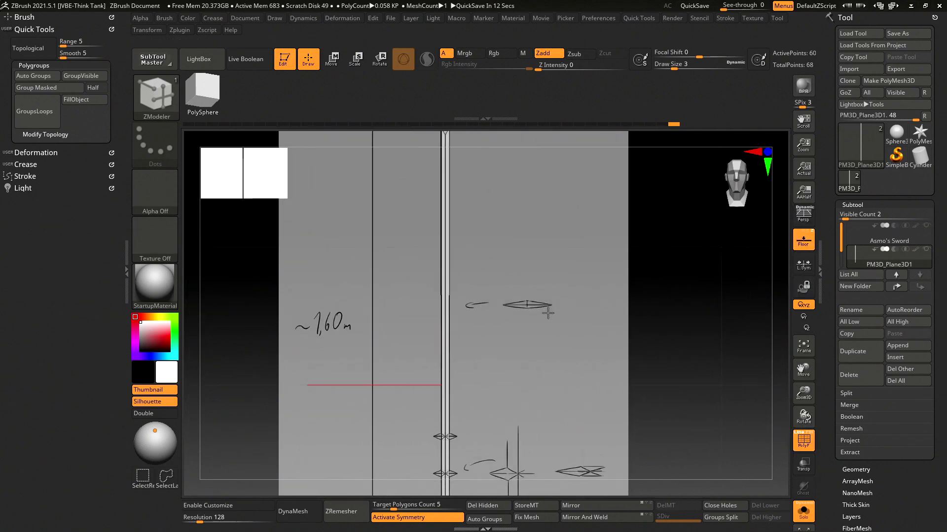
pyautogui.moveTo(557, 345)
pyautogui.mouseDown()
pyautogui.moveTo(463, 323)
pyautogui.moveTo(540, 399)
pyautogui.mouseUp()
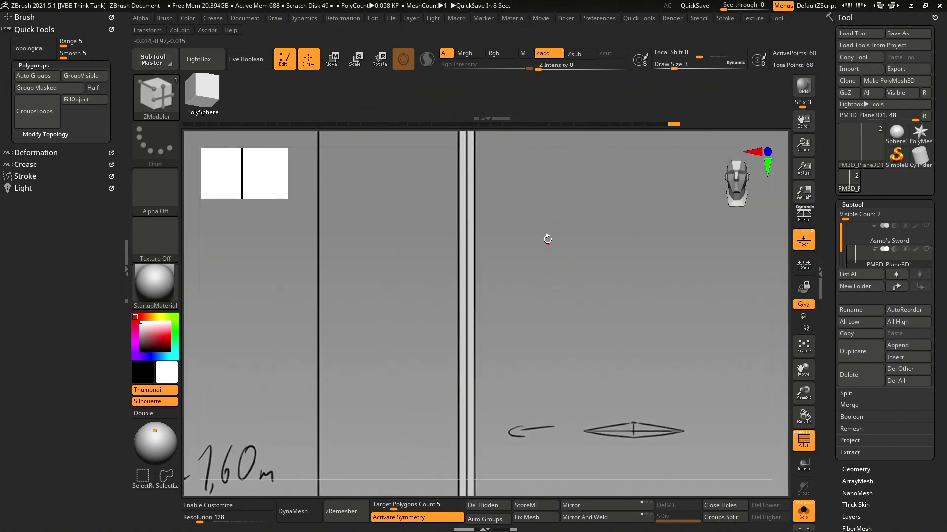
pyautogui.moveTo(547, 239)
pyautogui.mouseDown()
pyautogui.moveTo(541, 423)
pyautogui.moveTo(469, 276)
pyautogui.moveTo(477, 285)
pyautogui.moveTo(487, 201)
pyautogui.moveTo(488, 395)
pyautogui.moveTo(534, 317)
pyautogui.moveTo(497, 285)
pyautogui.moveTo(522, 291)
pyautogui.moveTo(488, 342)
pyautogui.moveTo(497, 327)
pyautogui.moveTo(520, 329)
pyautogui.moveTo(484, 247)
pyautogui.moveTo(498, 342)
pyautogui.mouseUp()
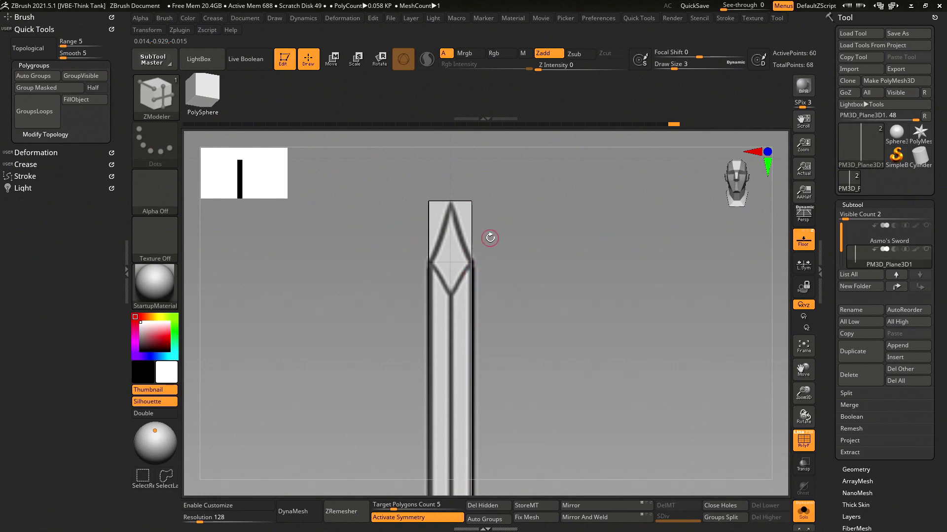
# - Hide the sketch, set polygons to Move A Single Poly and switch the edge action to Move
pyautogui.moveTo(540, 246); pyautogui.dragTo(506, 245)
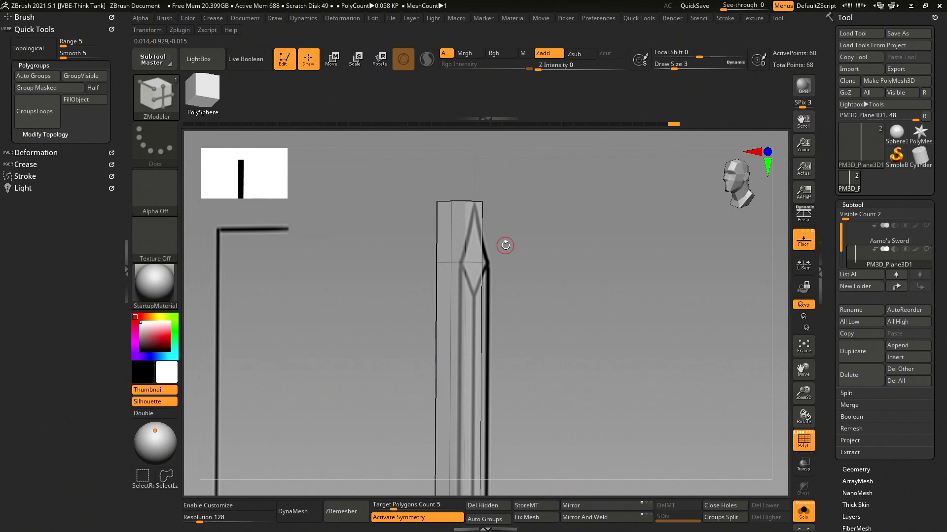
pyautogui.moveTo(584, 257)
pyautogui.mouseDown()
pyautogui.moveTo(545, 243)
pyautogui.moveTo(553, 211)
pyautogui.moveTo(583, 332)
pyautogui.moveTo(595, 333)
pyautogui.moveTo(549, 397)
pyautogui.moveTo(623, 285)
pyautogui.moveTo(590, 387)
pyautogui.moveTo(612, 302)
pyautogui.moveTo(624, 317)
pyautogui.moveTo(616, 306)
pyautogui.mouseUp()
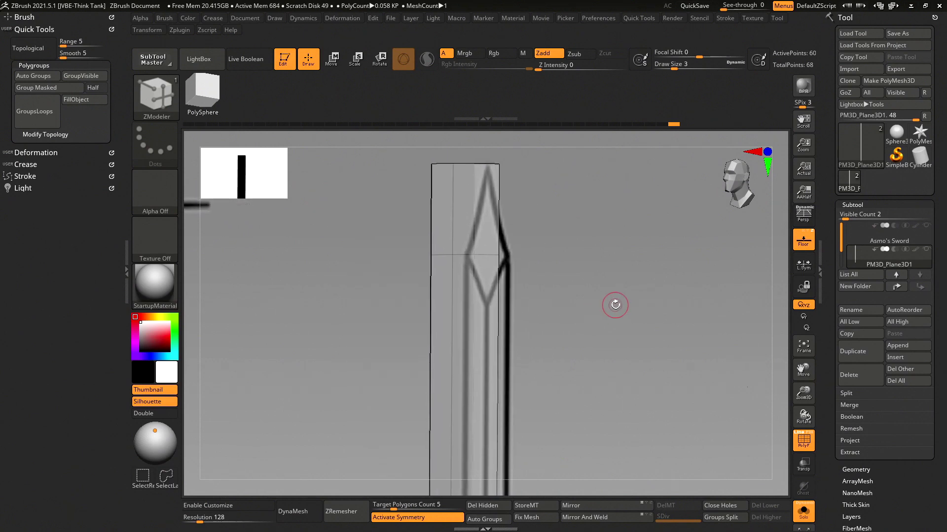
pyautogui.click(798, 236)
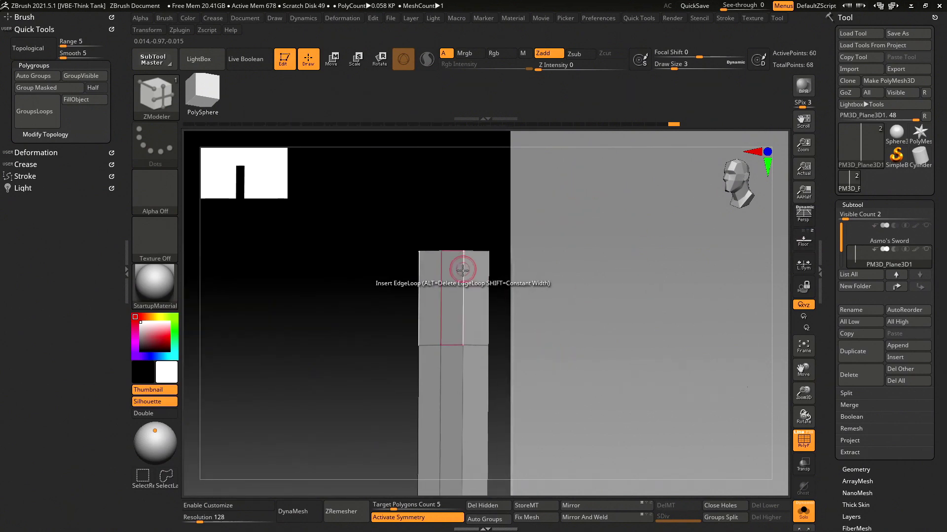
pyautogui.press('space')
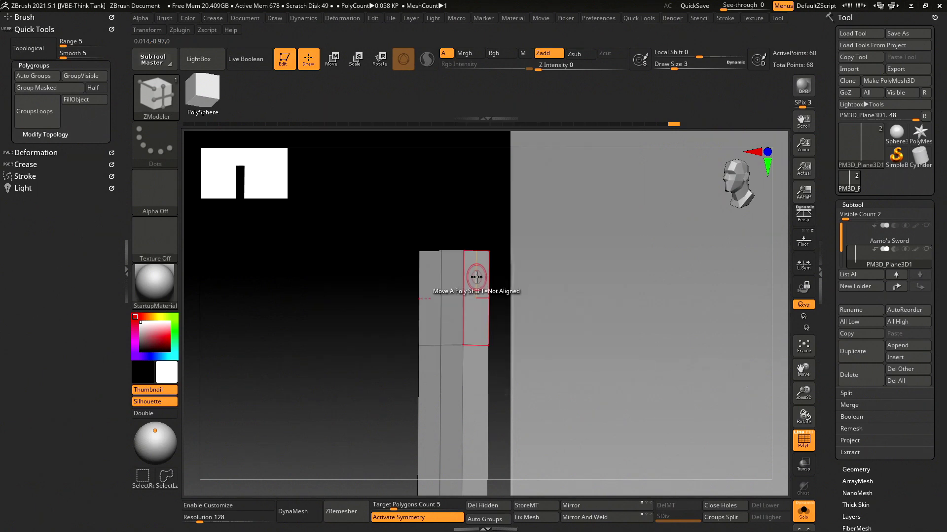
pyautogui.press('space')
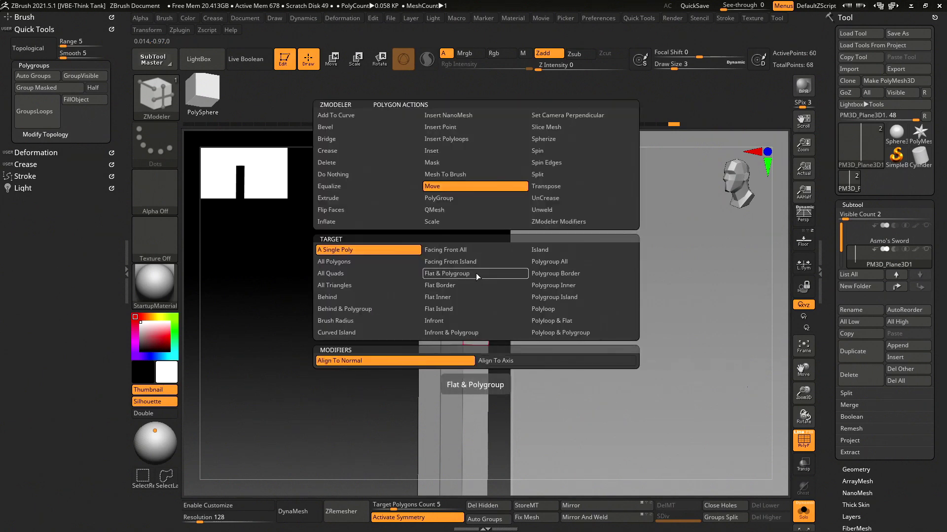
pyautogui.click(451, 187)
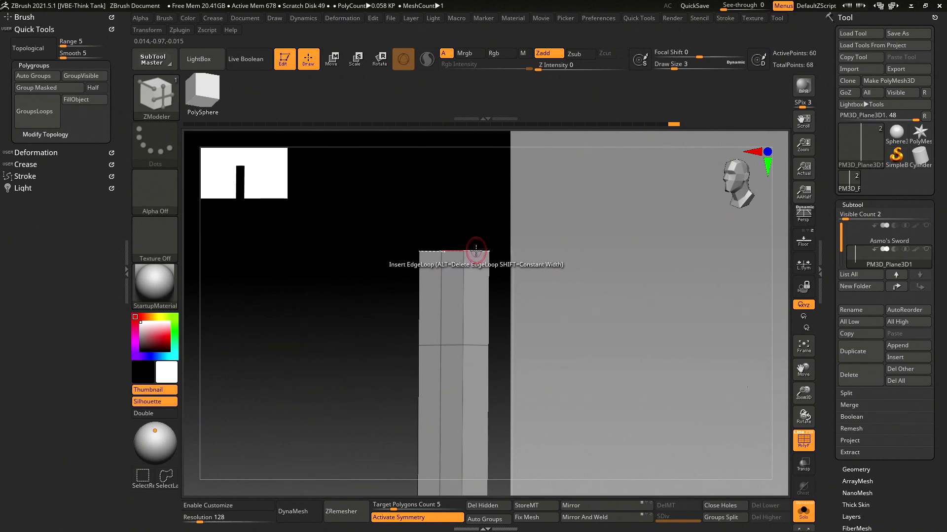
pyautogui.press('space')
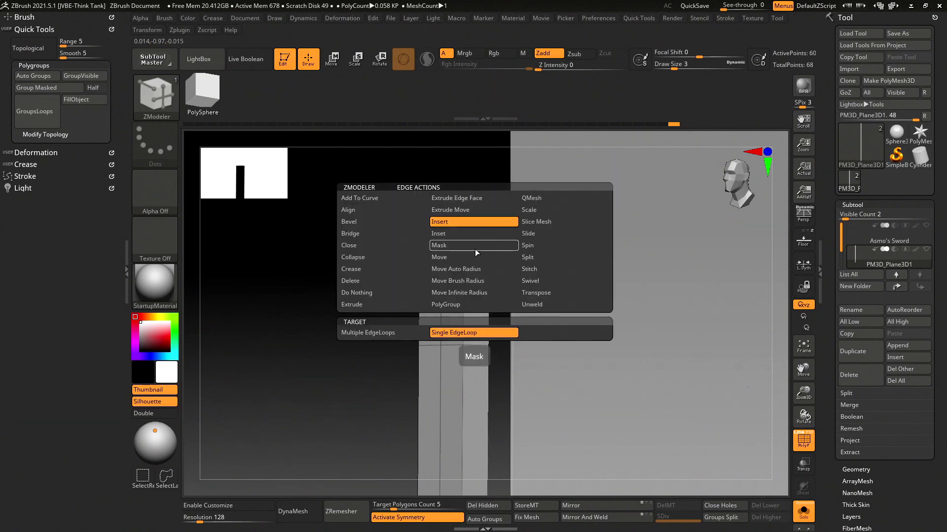
pyautogui.click(465, 257)
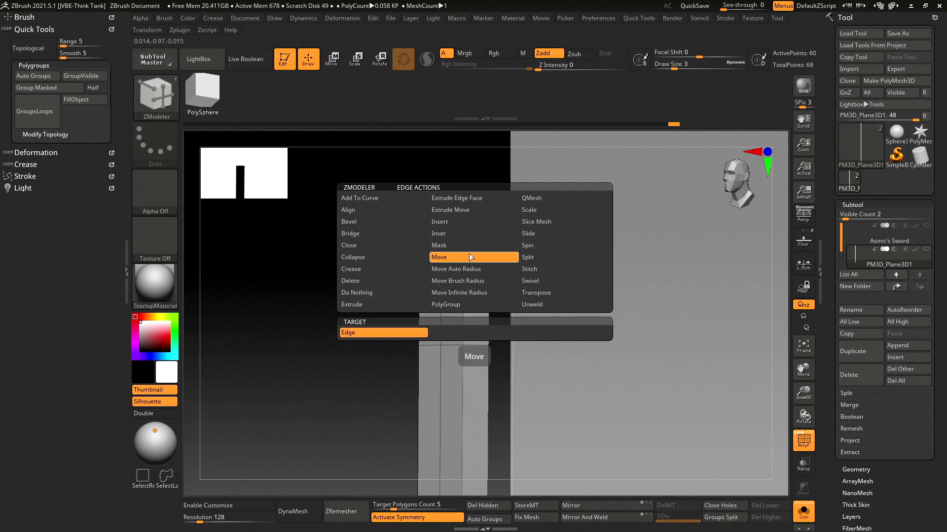
# - Drag both top corners of the blade to the centre to form the pointed tip
pyautogui.moveTo(517, 248)
pyautogui.mouseDown()
pyautogui.moveTo(531, 232)
pyautogui.moveTo(695, 277)
pyautogui.mouseUp()
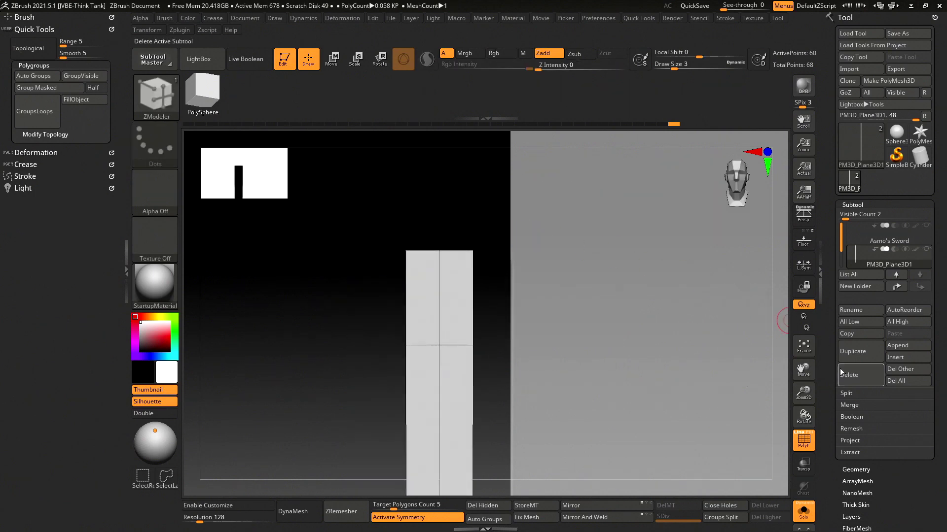
pyautogui.click(808, 245)
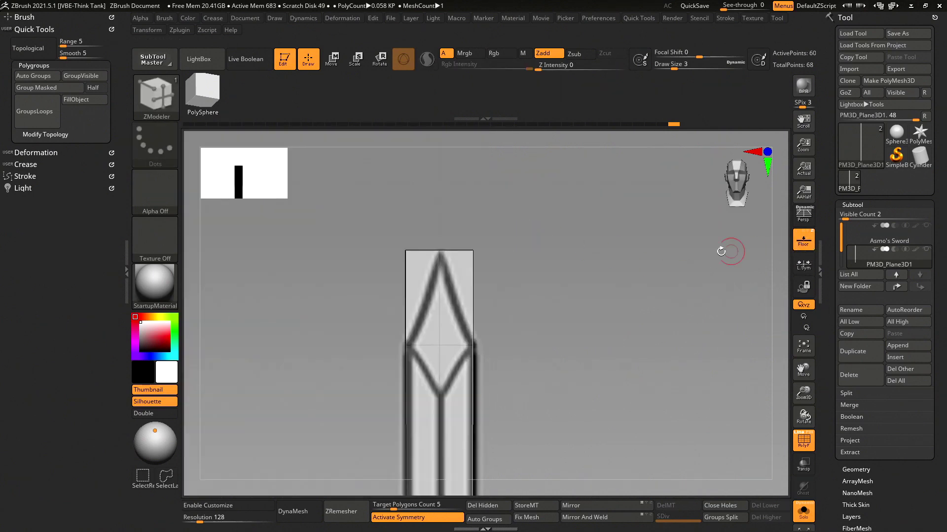
pyautogui.moveTo(499, 239)
pyautogui.mouseDown()
pyautogui.moveTo(507, 250)
pyautogui.moveTo(443, 266)
pyautogui.mouseUp()
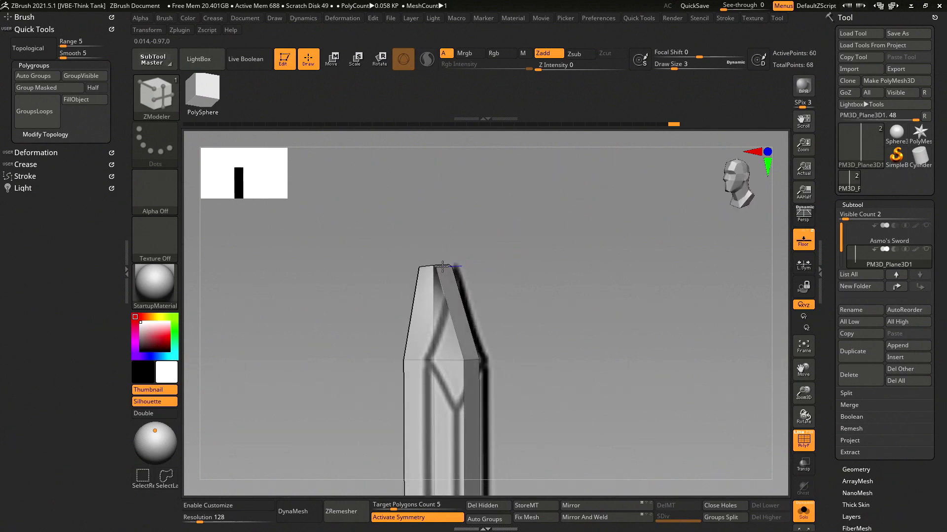
pyautogui.hotkey('ctrl', 'z')
pyautogui.keyDown('shift'); pyautogui.moveTo(503, 266); pyautogui.dragTo(518, 264); pyautogui.keyUp('shift')
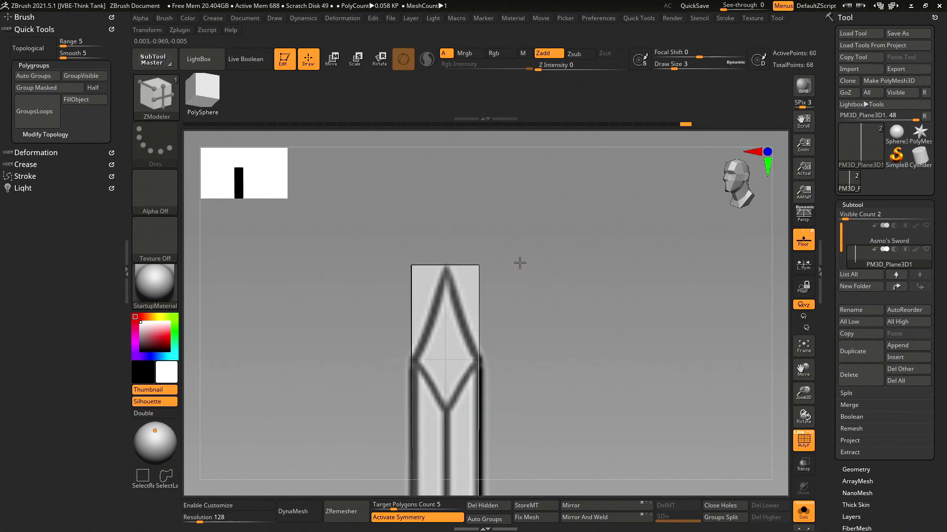
pyautogui.moveTo(411, 267); pyautogui.dragTo(442, 268)
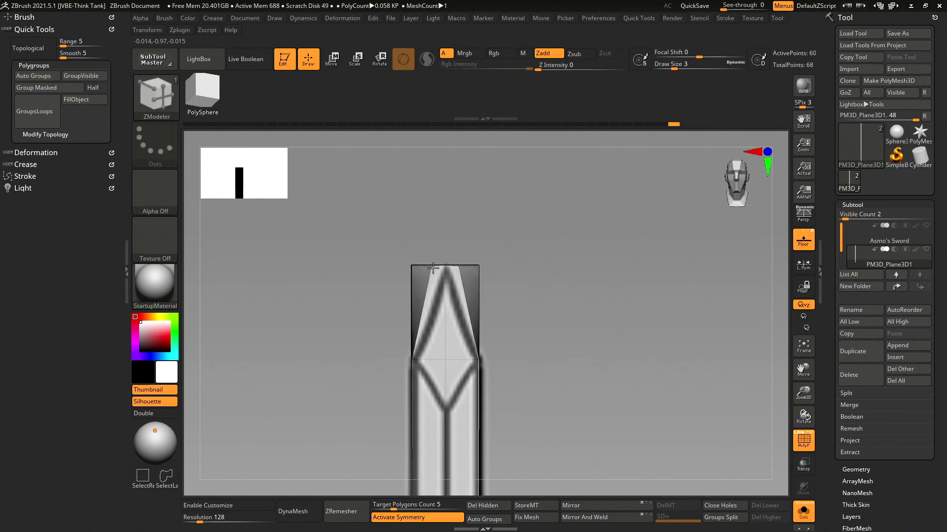
pyautogui.moveTo(500, 261); pyautogui.dragTo(511, 299)
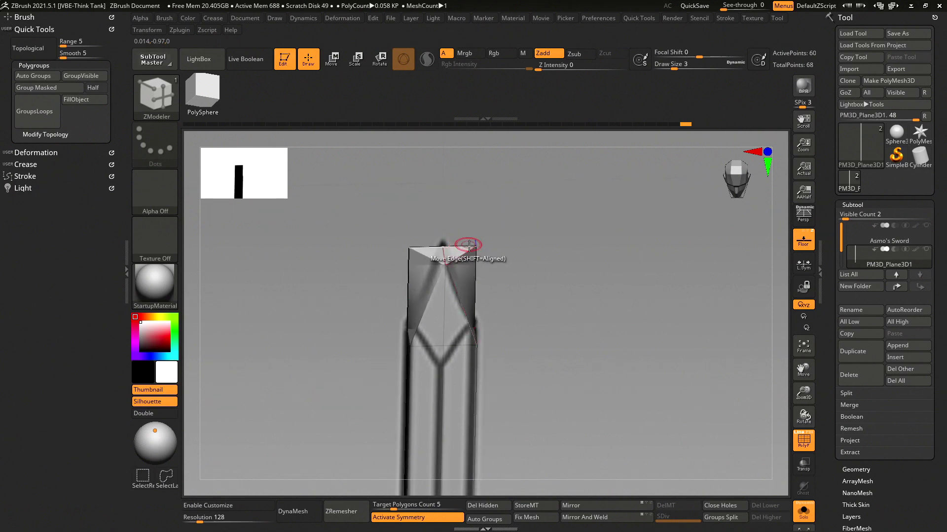
pyautogui.moveTo(475, 247); pyautogui.dragTo(448, 244)
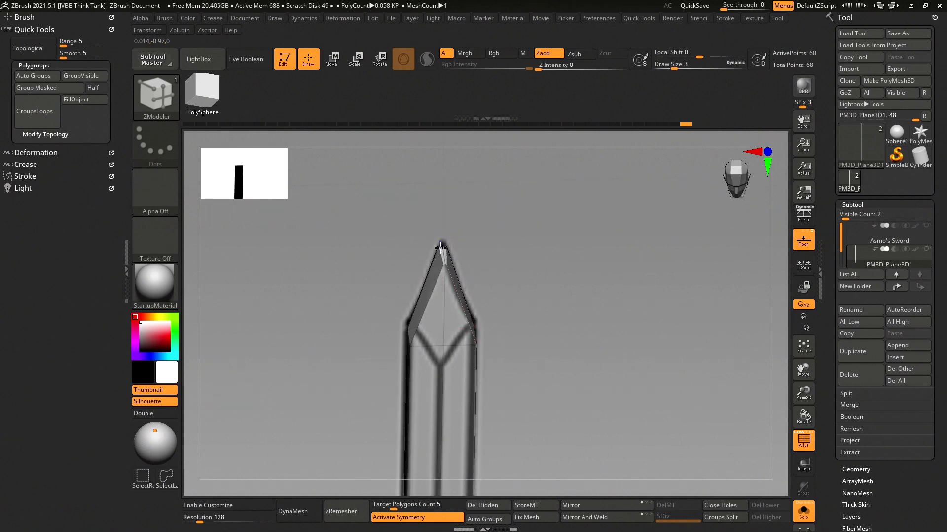
# - Orbit around the blade, undo the pointed tip back to flat, and re-centre the plane
pyautogui.keyDown('shift'); pyautogui.moveTo(520, 273); pyautogui.dragTo(495, 265); pyautogui.keyUp('shift')
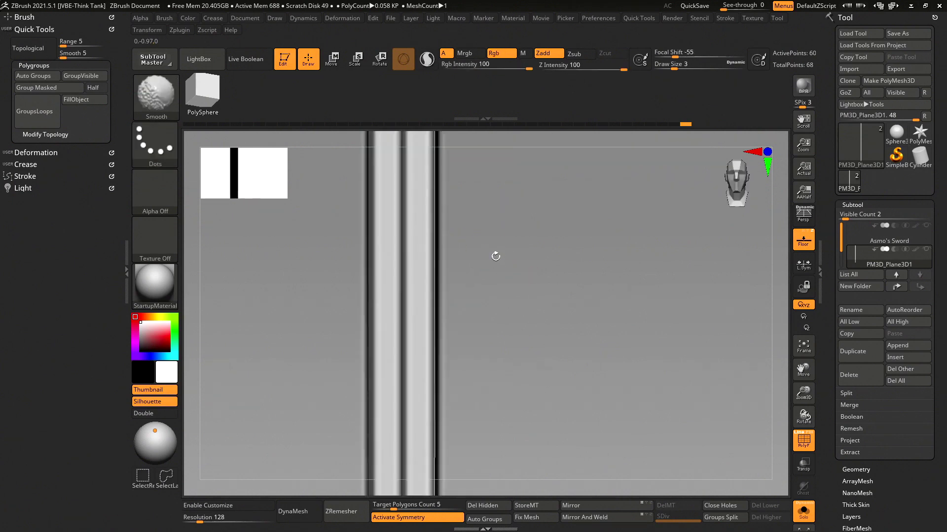
pyautogui.keyDown('shift'); pyautogui.moveTo(511, 200); pyautogui.dragTo(532, 410); pyautogui.keyUp('shift')
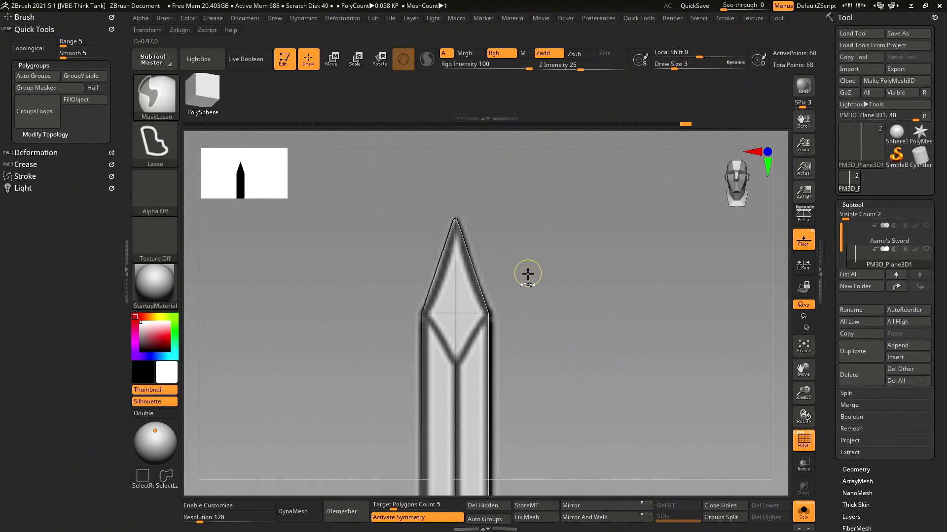
pyautogui.hotkey('ctrl', 'z')
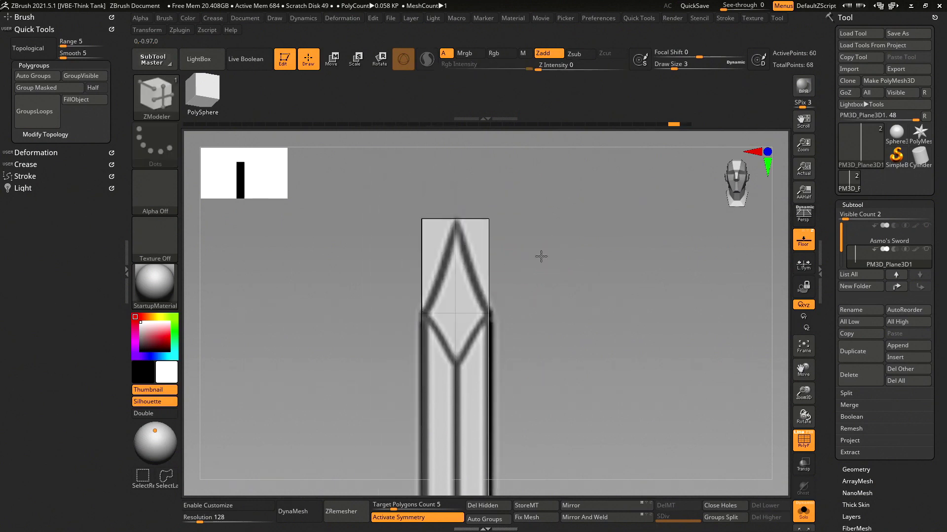
pyautogui.moveTo(541, 256)
pyautogui.mouseDown()
pyautogui.moveTo(520, 258)
pyautogui.moveTo(512, 233)
pyautogui.moveTo(558, 397)
pyautogui.moveTo(598, 339)
pyautogui.mouseUp()
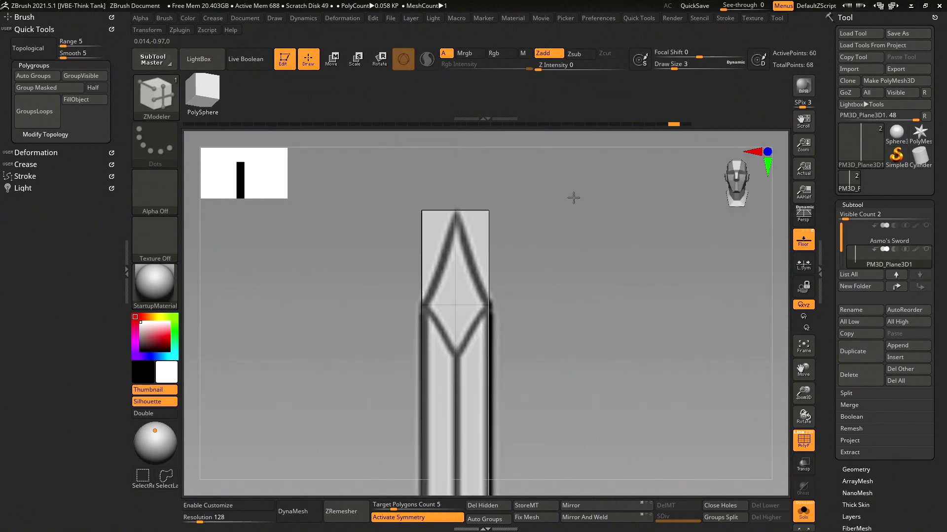
pyautogui.moveTo(746, 192); pyautogui.dragTo(741, 217)
pyautogui.moveTo(646, 355)
pyautogui.mouseDown()
pyautogui.moveTo(628, 335)
pyautogui.moveTo(579, 340)
pyautogui.mouseUp()
pyautogui.press('f')
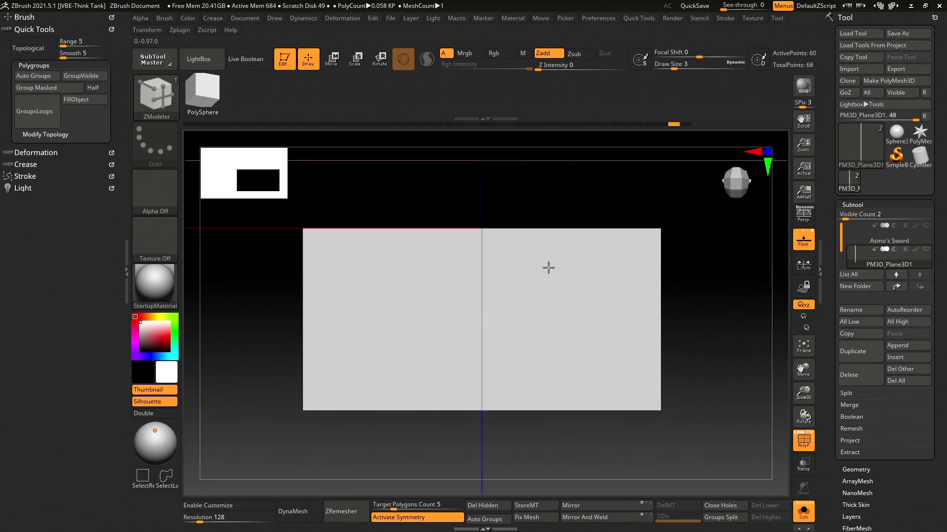
# - Narrow the plane into a thin mirrored strip, widen it evenly, and refit the view
pyautogui.moveTo(634, 275); pyautogui.dragTo(504, 275)
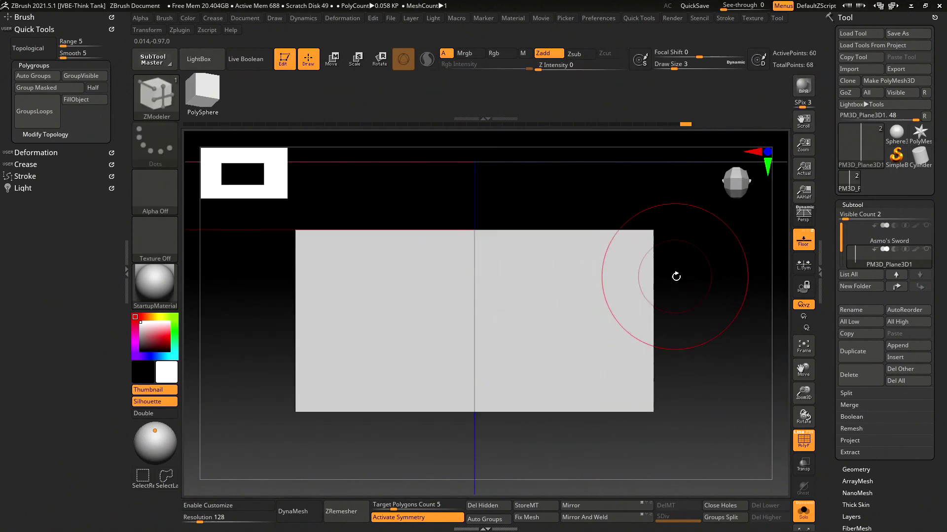
pyautogui.moveTo(634, 291); pyautogui.dragTo(485, 278)
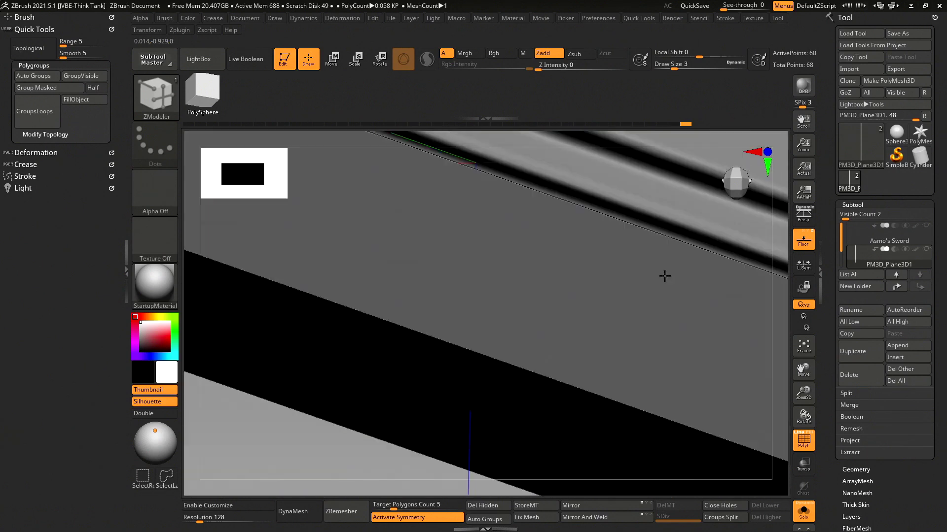
pyautogui.press('shift')
pyautogui.keyDown('shift'); pyautogui.click(648, 260); pyautogui.keyUp('shift')
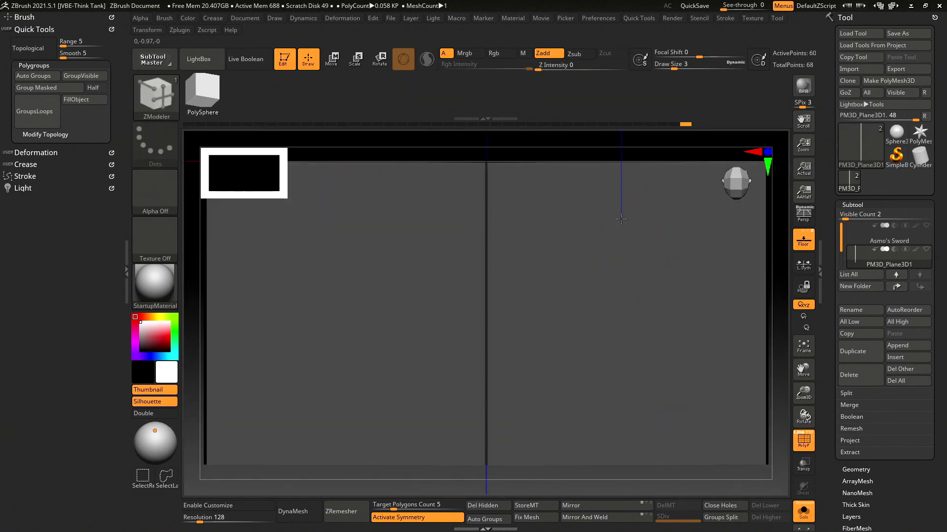
pyautogui.press('f')
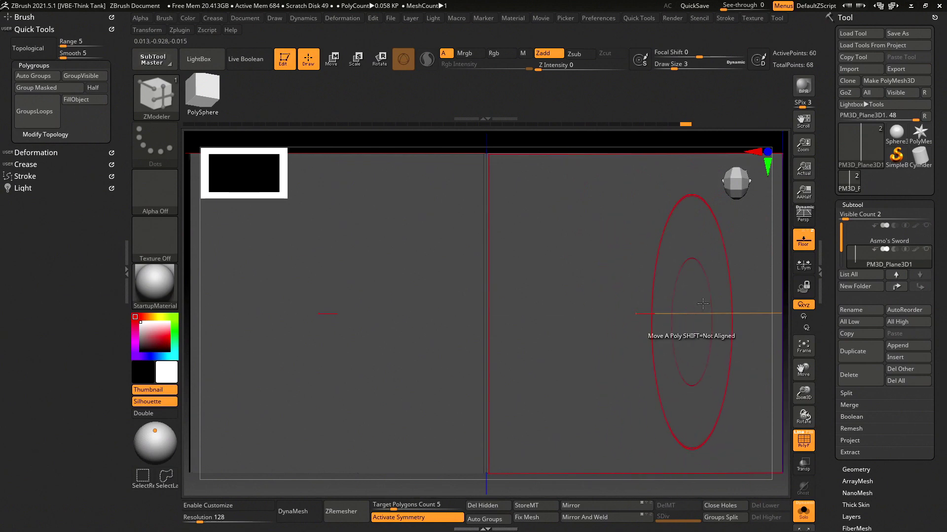
# - Hide the floor grid and orbit until the sword stands upright with its tip showing
pyautogui.moveTo(738, 179)
pyautogui.mouseDown()
pyautogui.moveTo(675, 219)
pyautogui.moveTo(553, 226)
pyautogui.moveTo(534, 266)
pyautogui.moveTo(469, 308)
pyautogui.moveTo(503, 302)
pyautogui.moveTo(556, 238)
pyautogui.moveTo(549, 397)
pyautogui.moveTo(562, 268)
pyautogui.moveTo(538, 336)
pyautogui.moveTo(545, 319)
pyautogui.moveTo(515, 330)
pyautogui.moveTo(505, 362)
pyautogui.moveTo(503, 321)
pyautogui.moveTo(522, 323)
pyautogui.moveTo(533, 237)
pyautogui.moveTo(545, 436)
pyautogui.moveTo(523, 362)
pyautogui.moveTo(473, 317)
pyautogui.moveTo(530, 291)
pyautogui.moveTo(545, 298)
pyautogui.moveTo(530, 221)
pyautogui.moveTo(518, 288)
pyautogui.moveTo(520, 258)
pyautogui.moveTo(534, 243)
pyautogui.mouseUp()
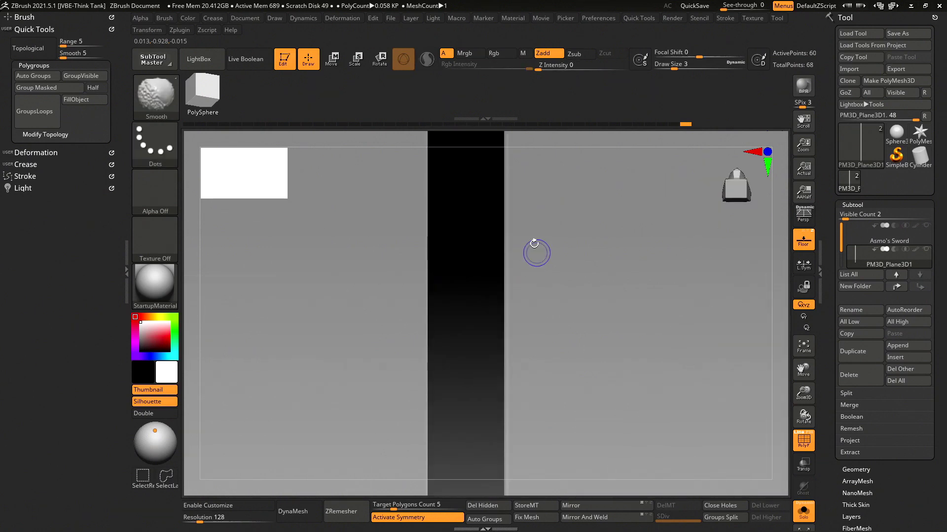
pyautogui.click(798, 240)
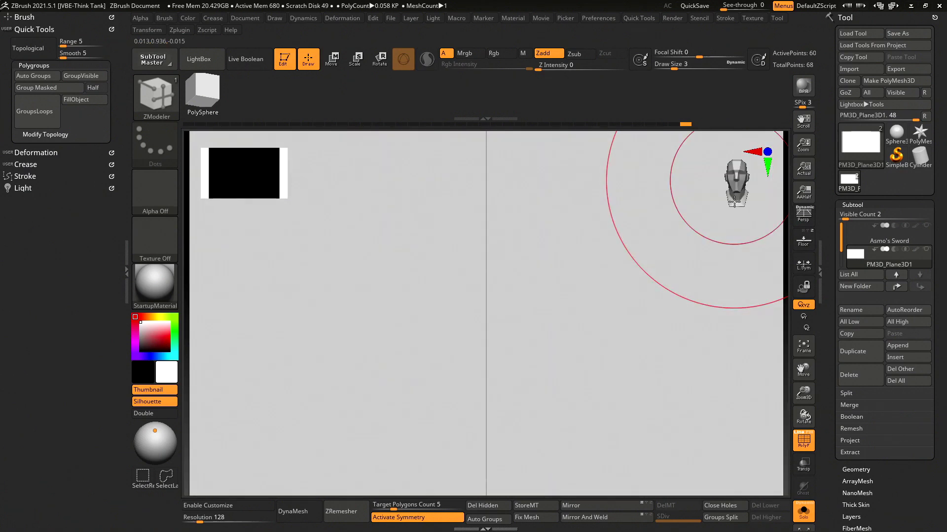
pyautogui.click(734, 205)
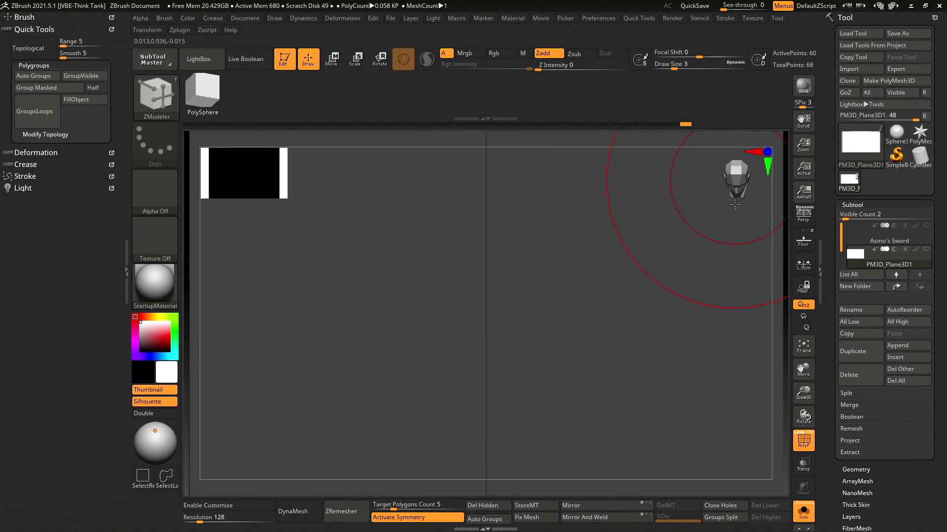
pyautogui.moveTo(734, 205)
pyautogui.mouseDown()
pyautogui.moveTo(590, 233)
pyautogui.moveTo(439, 325)
pyautogui.moveTo(555, 289)
pyautogui.moveTo(562, 311)
pyautogui.moveTo(534, 372)
pyautogui.moveTo(644, 328)
pyautogui.moveTo(583, 358)
pyautogui.mouseUp()
pyautogui.moveTo(599, 248); pyautogui.dragTo(560, 278)
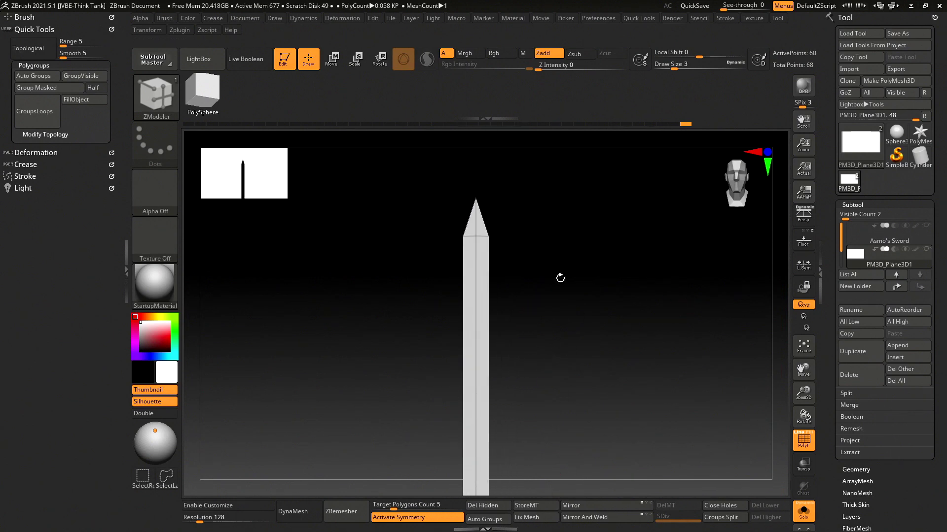
pyautogui.moveTo(530, 351)
pyautogui.mouseDown()
pyautogui.moveTo(532, 258)
pyautogui.moveTo(498, 268)
pyautogui.moveTo(564, 257)
pyautogui.moveTo(573, 362)
pyautogui.moveTo(585, 372)
pyautogui.moveTo(564, 311)
pyautogui.moveTo(560, 332)
pyautogui.moveTo(568, 322)
pyautogui.mouseUp()
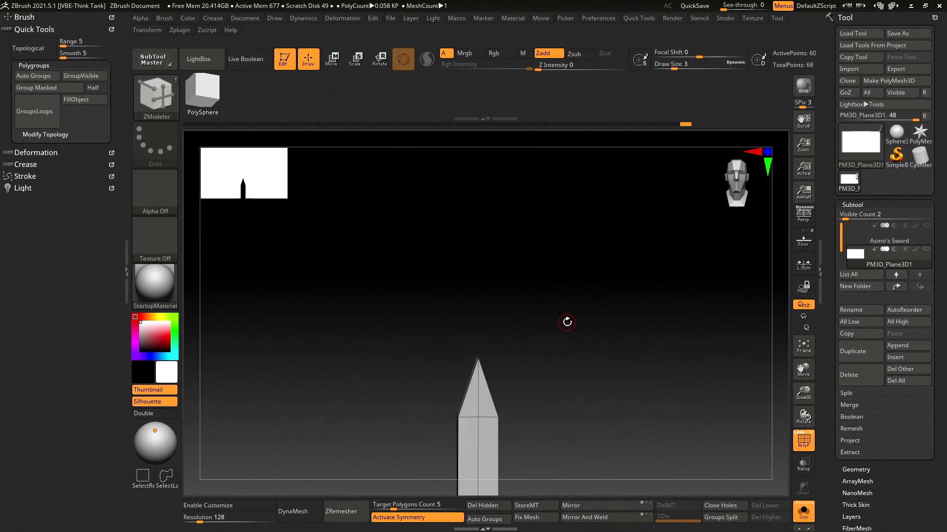
# - Show the floor grid, centre the view on the sword tip, and bring up the polygon actions
pyautogui.click(803, 240)
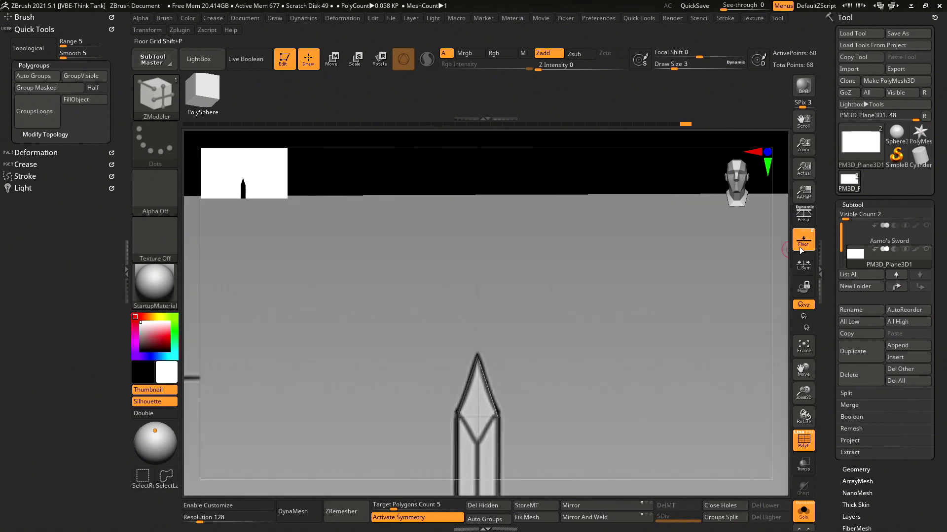
pyautogui.moveTo(587, 344); pyautogui.dragTo(592, 297)
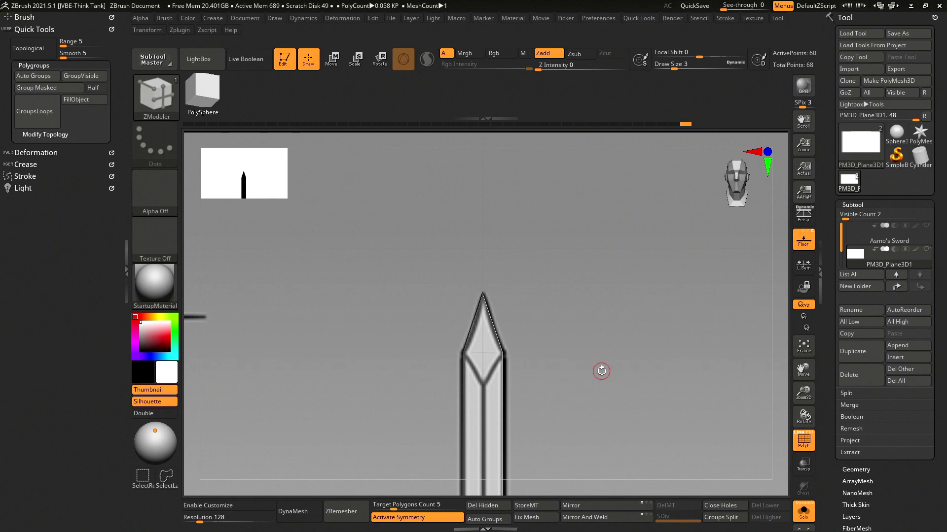
pyautogui.keyDown('alt'); pyautogui.moveTo(584, 394); pyautogui.dragTo(509, 224); pyautogui.keyUp('alt')
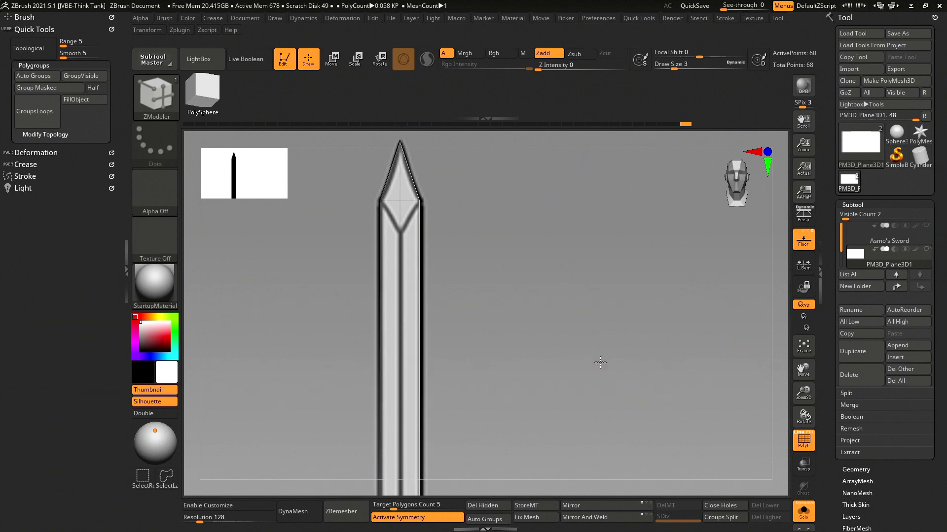
pyautogui.moveTo(590, 363)
pyautogui.keyDown('alt'); pyautogui.mouseDown()
pyautogui.moveTo(460, 194)
pyautogui.moveTo(513, 228)
pyautogui.moveTo(463, 338)
pyautogui.mouseUp(); pyautogui.keyUp('alt')
pyautogui.press('space')
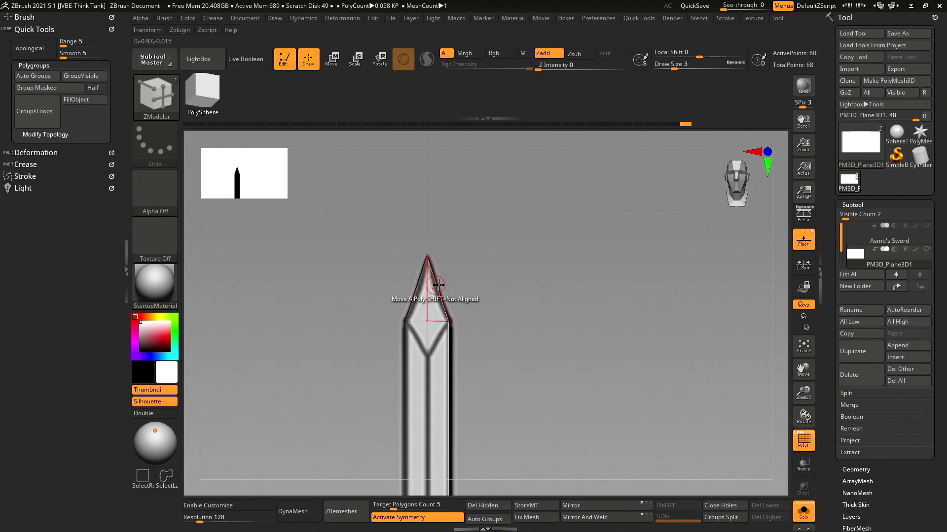
pyautogui.press('space')
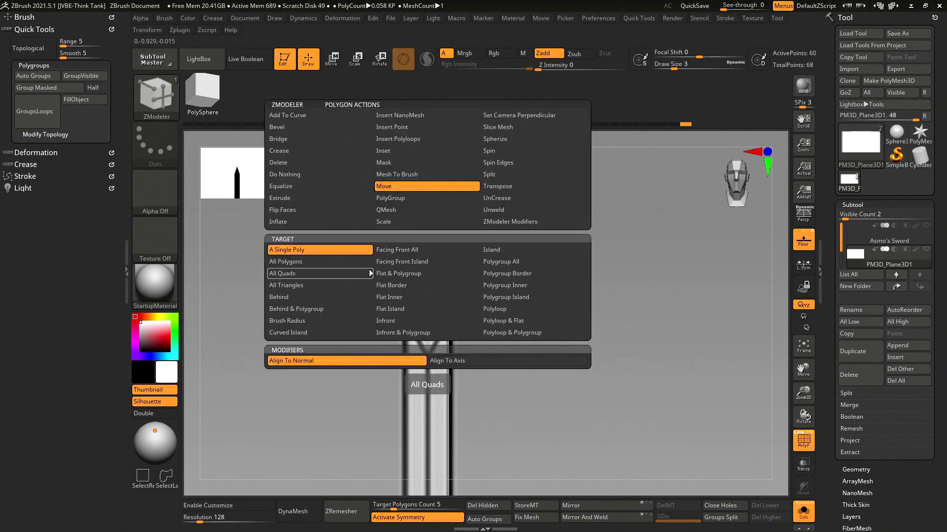
# - Set the polygon action to Insert Polyloops and the edge action to Insert Single EdgeLoop
pyautogui.click(397, 139)
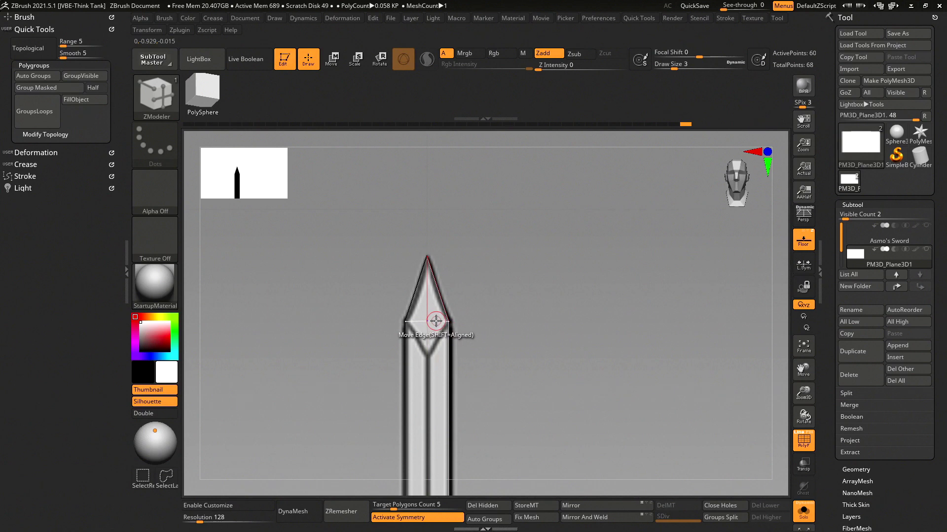
pyautogui.press('space')
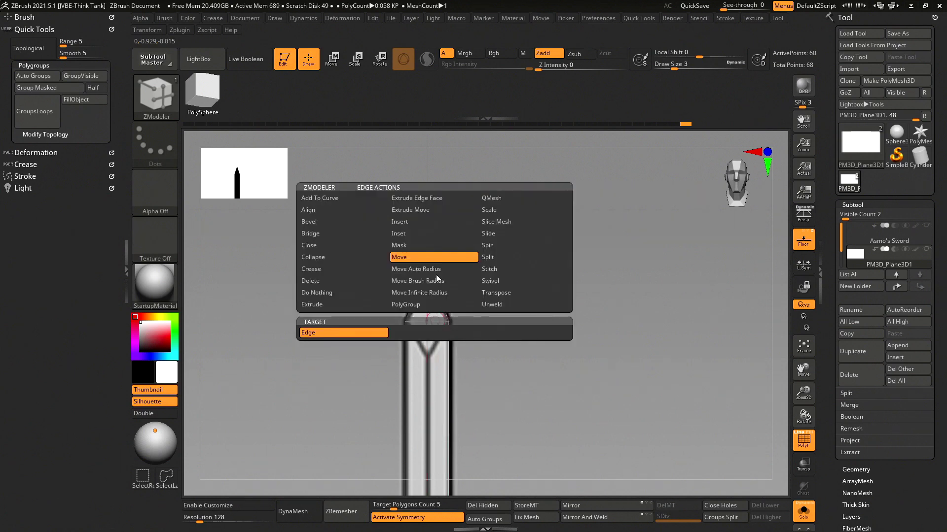
pyautogui.click(413, 221)
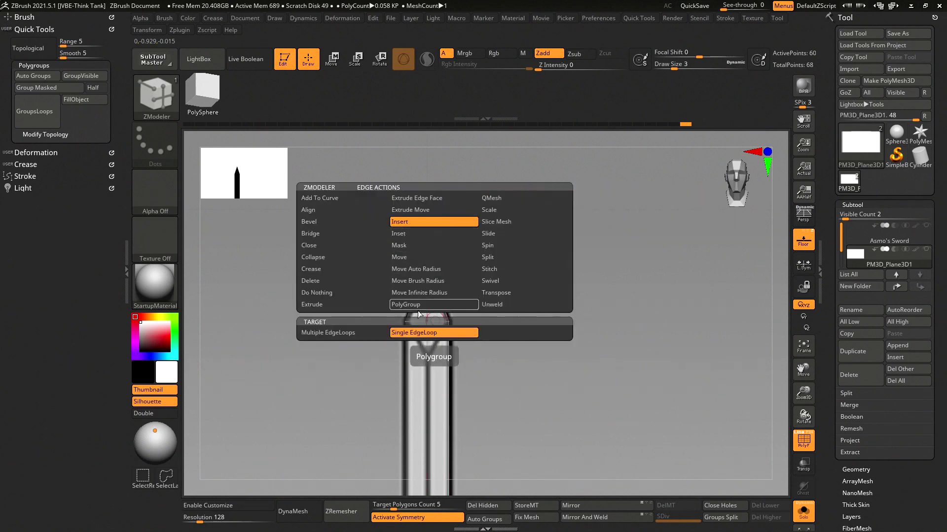
pyautogui.click(429, 337)
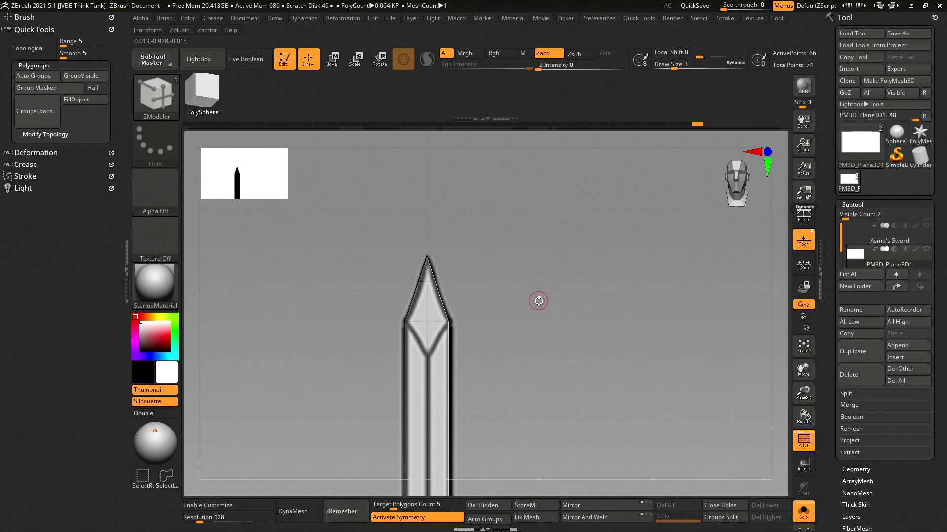
# - Zoom and orbit to compare the 66-point blade with the sketch, then hide the floor grid
pyautogui.press('b')
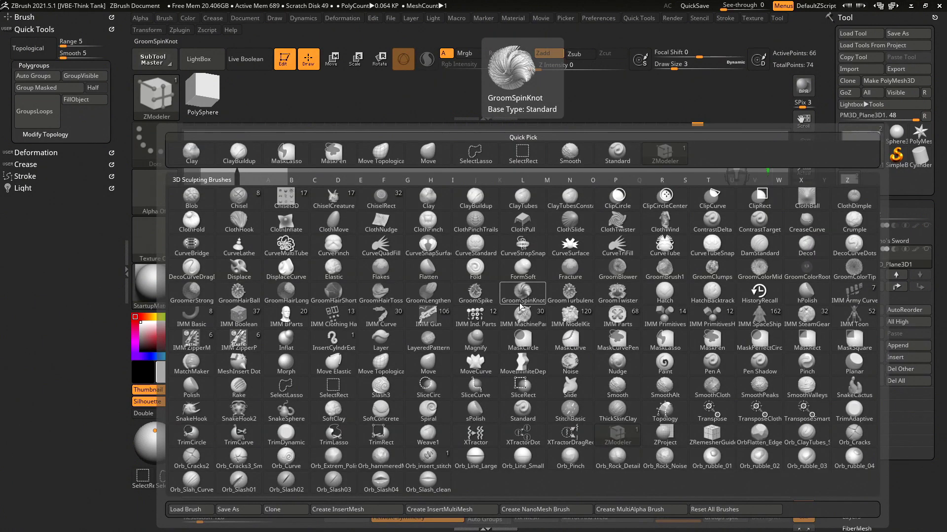
pyautogui.click(520, 306)
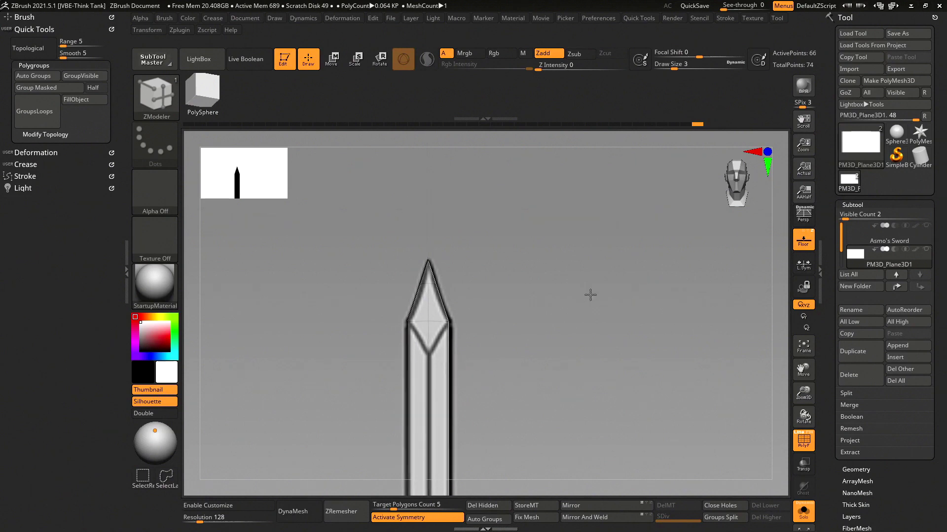
pyautogui.moveTo(607, 410); pyautogui.dragTo(586, 274)
pyautogui.moveTo(526, 402)
pyautogui.mouseDown()
pyautogui.moveTo(582, 376)
pyautogui.moveTo(626, 386)
pyautogui.moveTo(593, 176)
pyautogui.mouseUp()
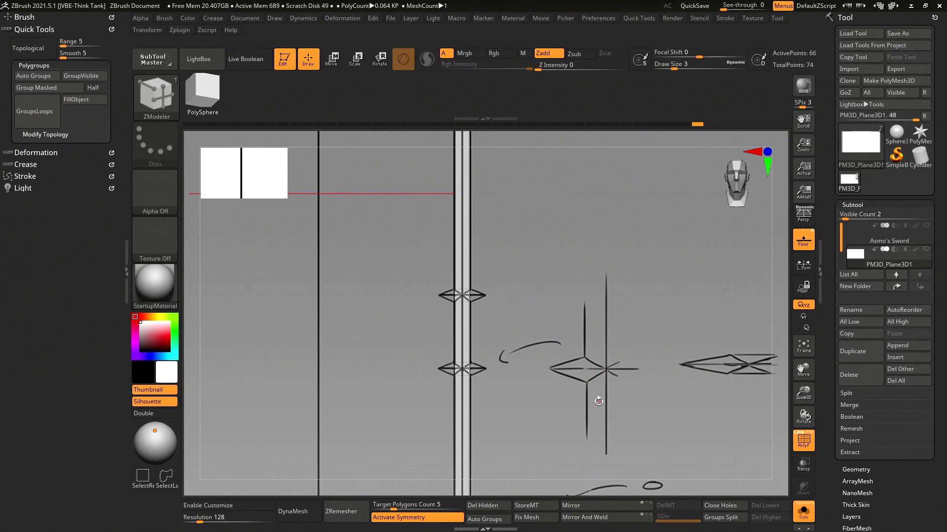
pyautogui.moveTo(583, 389)
pyautogui.mouseDown()
pyautogui.moveTo(617, 389)
pyautogui.moveTo(524, 391)
pyautogui.moveTo(543, 374)
pyautogui.moveTo(533, 368)
pyautogui.moveTo(553, 437)
pyautogui.moveTo(491, 304)
pyautogui.moveTo(505, 236)
pyautogui.moveTo(507, 353)
pyautogui.moveTo(496, 351)
pyautogui.moveTo(509, 374)
pyautogui.moveTo(572, 352)
pyautogui.mouseUp()
pyautogui.press('space')
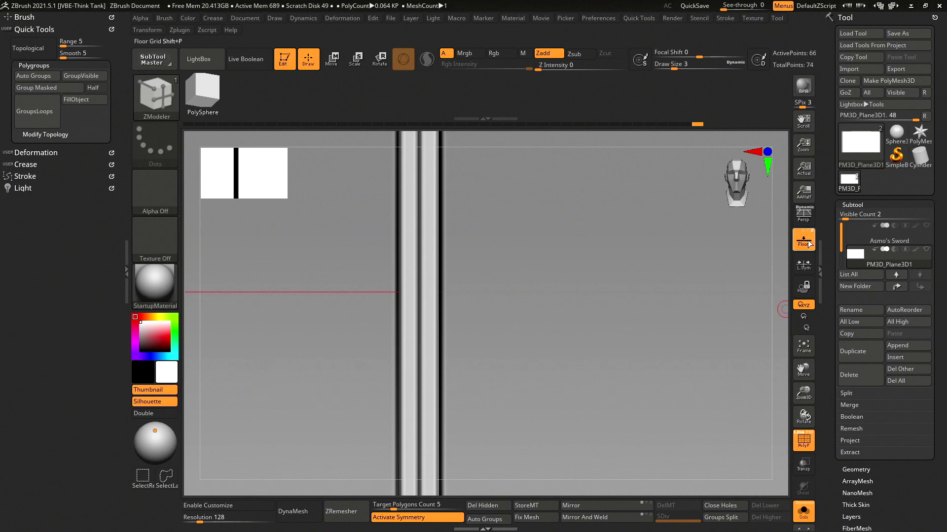
pyautogui.click(809, 244)
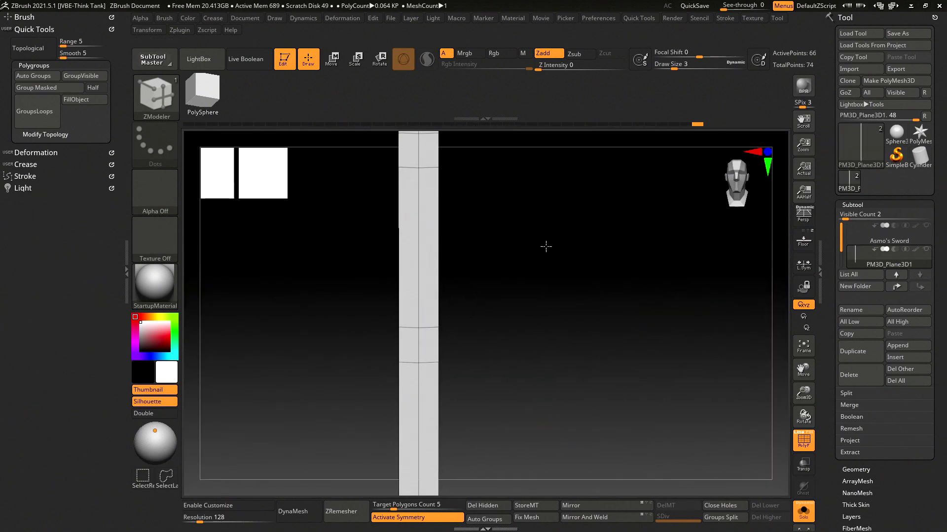
# - Lasso-hide part of the blade and delete the hidden polygons, cutting it to 0.044 KP
pyautogui.moveTo(546, 246)
pyautogui.mouseDown()
pyautogui.moveTo(508, 389)
pyautogui.moveTo(490, 315)
pyautogui.moveTo(492, 224)
pyautogui.moveTo(529, 260)
pyautogui.moveTo(540, 416)
pyautogui.moveTo(522, 380)
pyautogui.moveTo(533, 371)
pyautogui.moveTo(519, 403)
pyautogui.moveTo(523, 312)
pyautogui.moveTo(560, 431)
pyautogui.moveTo(509, 220)
pyautogui.moveTo(513, 363)
pyautogui.moveTo(608, 383)
pyautogui.moveTo(528, 371)
pyautogui.moveTo(538, 310)
pyautogui.moveTo(524, 341)
pyautogui.moveTo(552, 345)
pyautogui.moveTo(556, 330)
pyautogui.moveTo(541, 339)
pyautogui.moveTo(515, 425)
pyautogui.mouseUp()
pyautogui.moveTo(556, 317); pyautogui.dragTo(481, 313)
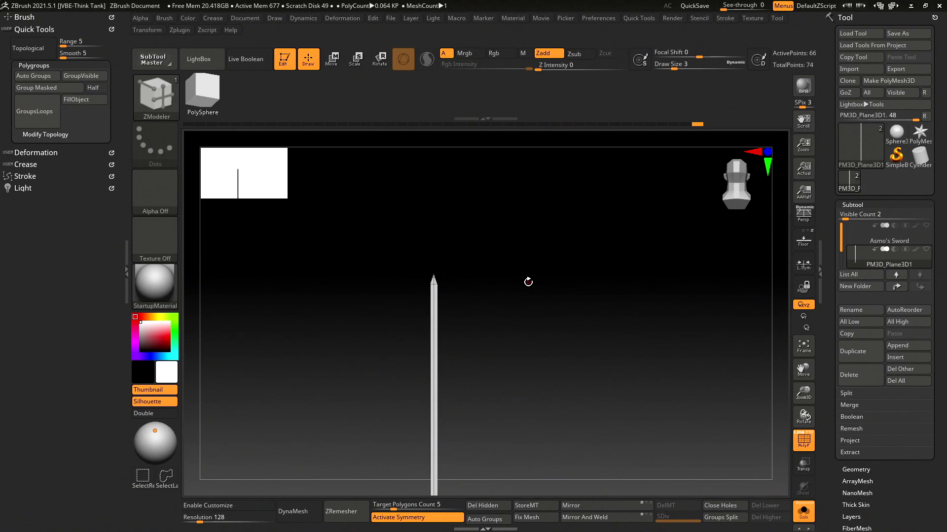
pyautogui.press('ctrl')
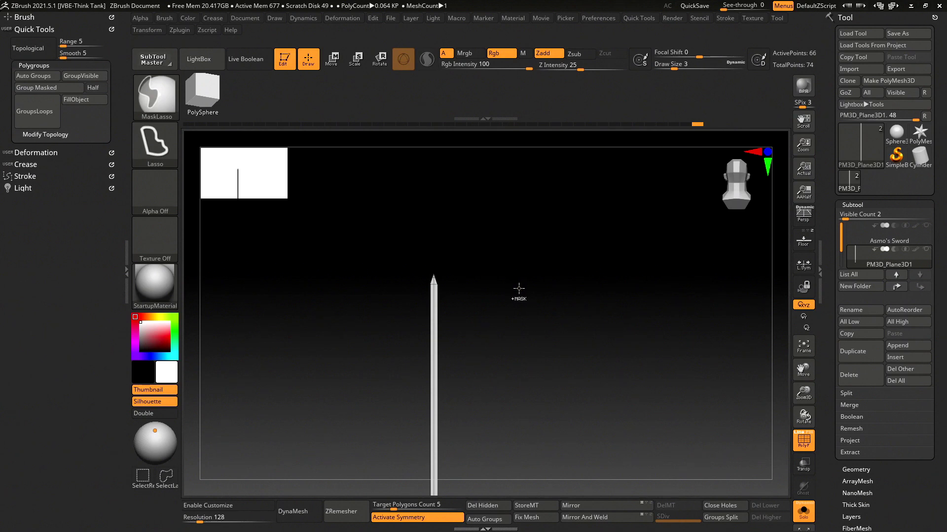
pyautogui.hotkey('ctrl', 'shift')
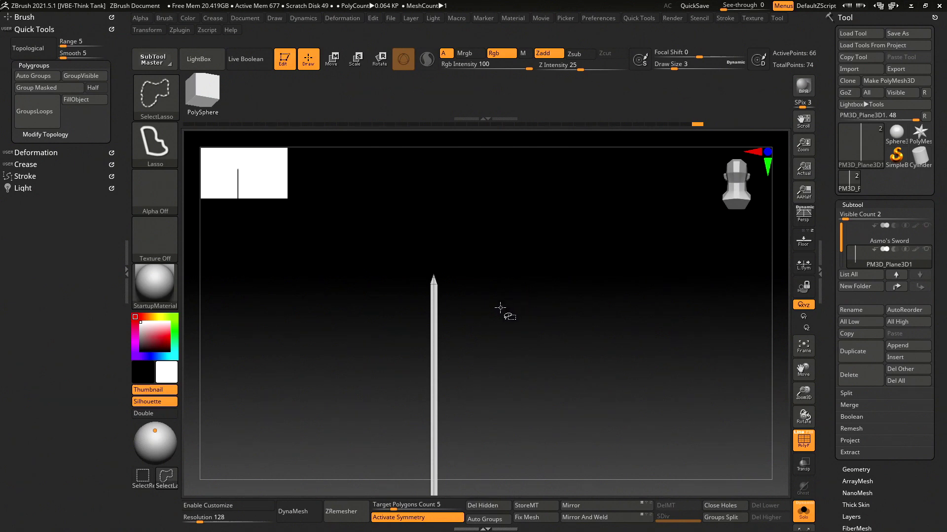
pyautogui.moveTo(360, 336)
pyautogui.keyDown('ctrl'); pyautogui.keyDown('shift'); pyautogui.mouseDown()
pyautogui.moveTo(650, 310)
pyautogui.moveTo(546, 312)
pyautogui.moveTo(616, 311)
pyautogui.moveTo(538, 299)
pyautogui.moveTo(568, 298)
pyautogui.moveTo(543, 306)
pyautogui.moveTo(572, 309)
pyautogui.mouseUp(); pyautogui.keyUp('shift'); pyautogui.keyUp('ctrl')
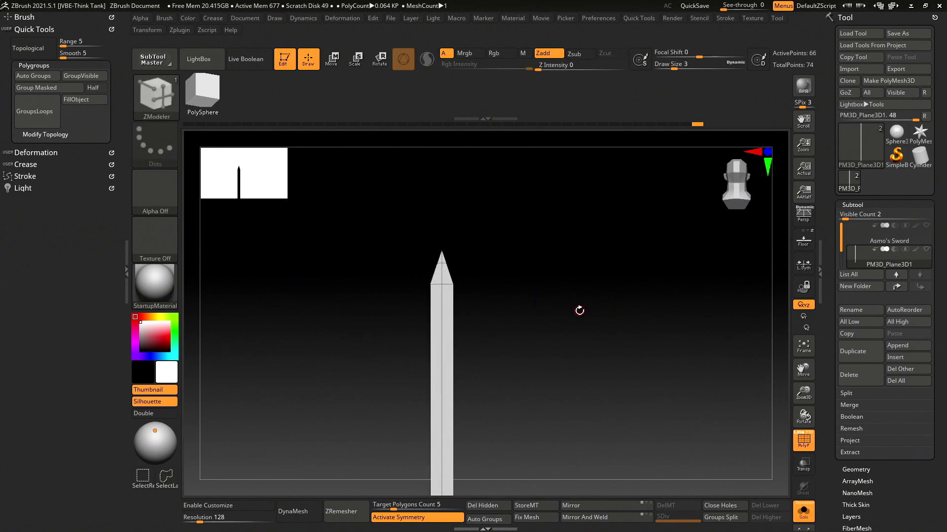
pyautogui.hotkey('ctrl', 'shift')
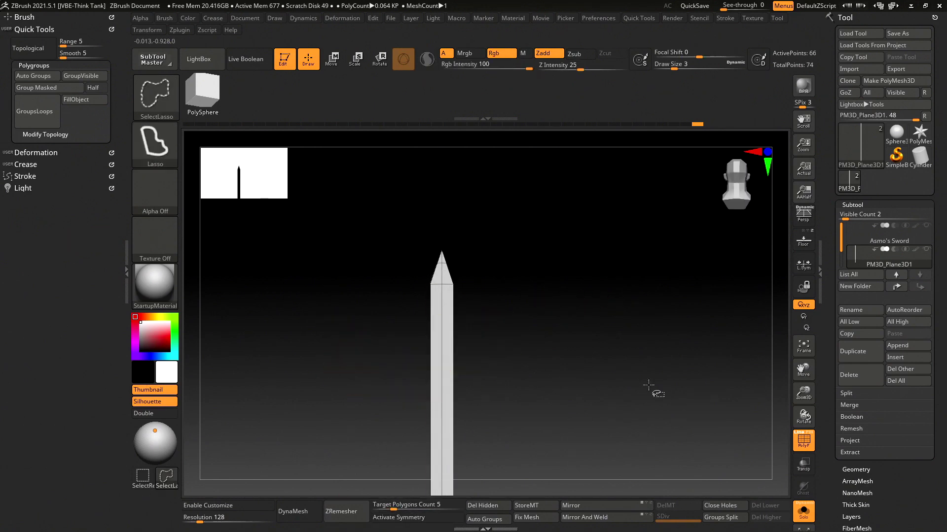
pyautogui.moveTo(597, 359)
pyautogui.mouseDown()
pyautogui.moveTo(558, 338)
pyautogui.moveTo(602, 338)
pyautogui.mouseUp()
pyautogui.press('x')
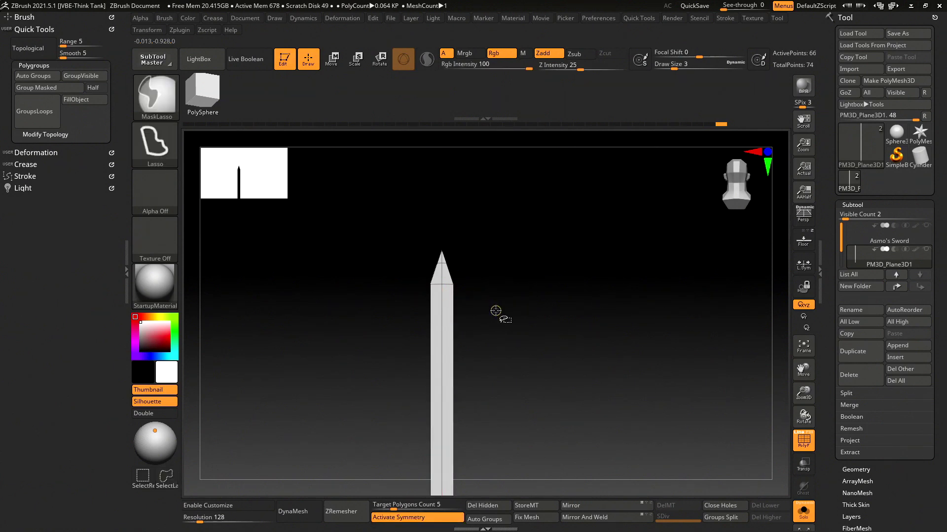
pyautogui.moveTo(507, 324)
pyautogui.mouseDown()
pyautogui.moveTo(481, 409)
pyautogui.moveTo(534, 302)
pyautogui.moveTo(538, 310)
pyautogui.moveTo(457, 316)
pyautogui.moveTo(570, 302)
pyautogui.moveTo(524, 287)
pyautogui.mouseUp()
pyautogui.keyDown('ctrl'); pyautogui.keyDown('shift'); pyautogui.click(458, 310); pyautogui.keyUp('shift'); pyautogui.keyUp('ctrl')
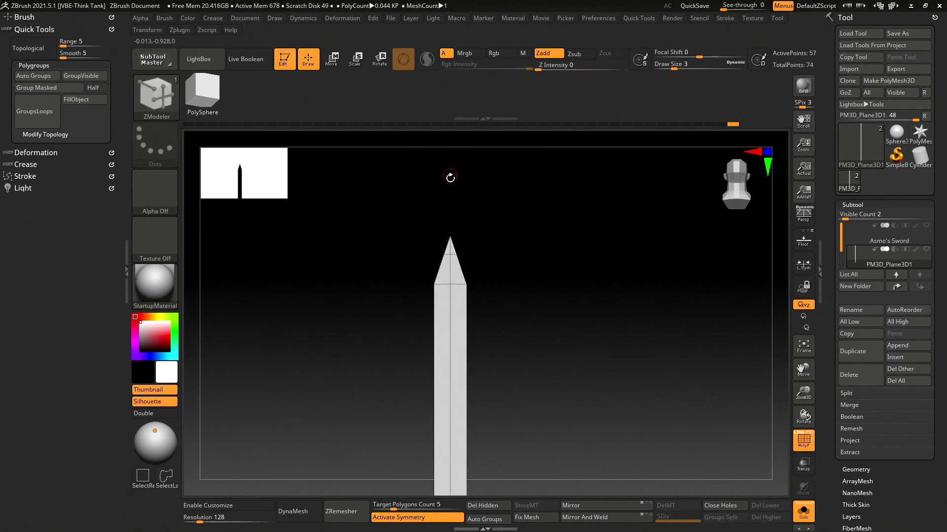
# - Test a MaskLasso on the tip, clear it, and toggle between MaskLasso and ZModeler brushes
pyautogui.press('ctrl')
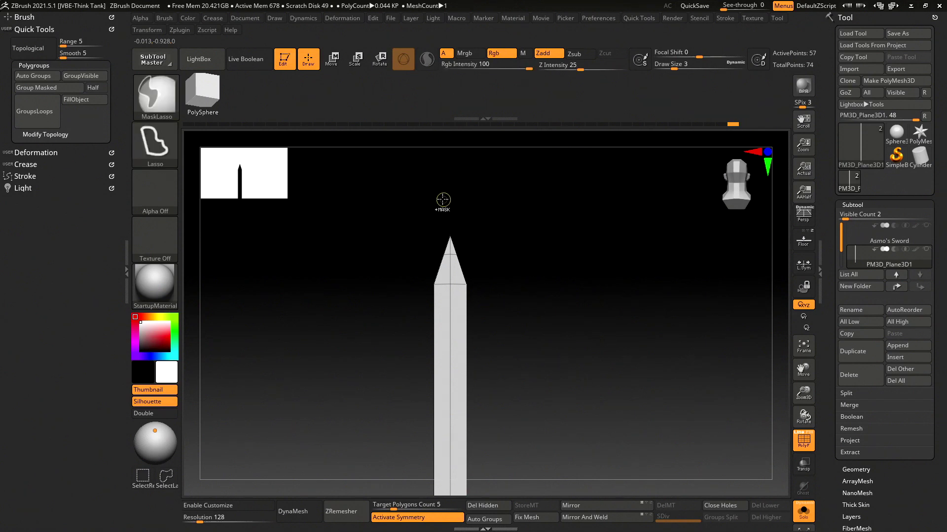
pyautogui.keyDown('ctrl'); pyautogui.moveTo(496, 193); pyautogui.dragTo(498, 191); pyautogui.keyUp('ctrl')
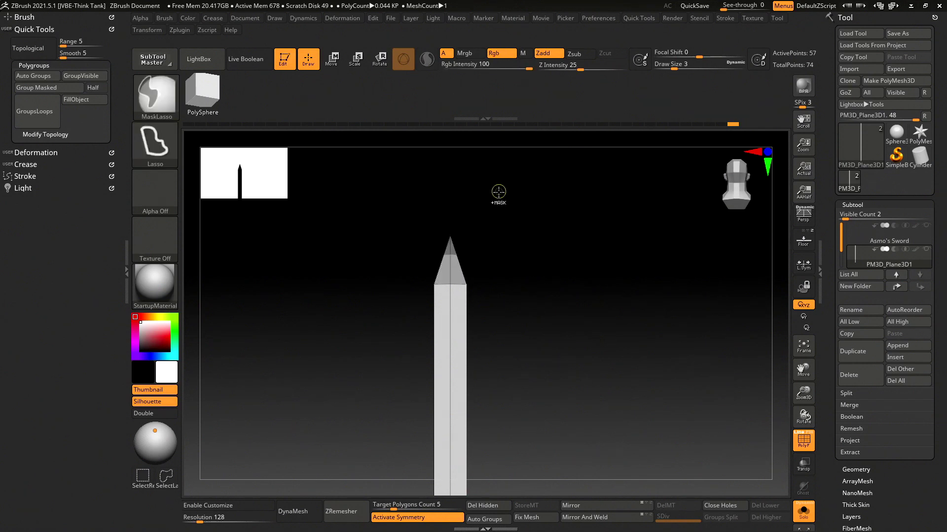
pyautogui.moveTo(391, 249)
pyautogui.keyDown('ctrl'); pyautogui.mouseDown()
pyautogui.moveTo(523, 216)
pyautogui.moveTo(423, 213)
pyautogui.moveTo(451, 207)
pyautogui.moveTo(433, 207)
pyautogui.moveTo(547, 217)
pyautogui.moveTo(598, 259)
pyautogui.moveTo(625, 254)
pyautogui.moveTo(507, 262)
pyautogui.moveTo(616, 252)
pyautogui.moveTo(546, 256)
pyautogui.moveTo(608, 253)
pyautogui.moveTo(578, 251)
pyautogui.mouseUp(); pyautogui.keyUp('ctrl')
pyautogui.press('b')
pyautogui.press('z')
pyautogui.press('m')
pyautogui.press('b')
pyautogui.press('m')
pyautogui.press('l')
pyautogui.press('b')
pyautogui.press('z')
pyautogui.press('m')
# - Try several lasso hides around the blade tip, revealing the full blade between attempts
pyautogui.keyDown('ctrl'); pyautogui.keyDown('shift'); pyautogui.moveTo(474, 210); pyautogui.dragTo(463, 261); pyautogui.keyUp('shift'); pyautogui.keyUp('ctrl')
pyautogui.keyDown('ctrl'); pyautogui.keyDown('shift'); pyautogui.click(567, 242); pyautogui.keyUp('shift'); pyautogui.keyUp('ctrl')
pyautogui.keyDown('shift'); pyautogui.moveTo(545, 247); pyautogui.dragTo(582, 244); pyautogui.keyUp('shift')
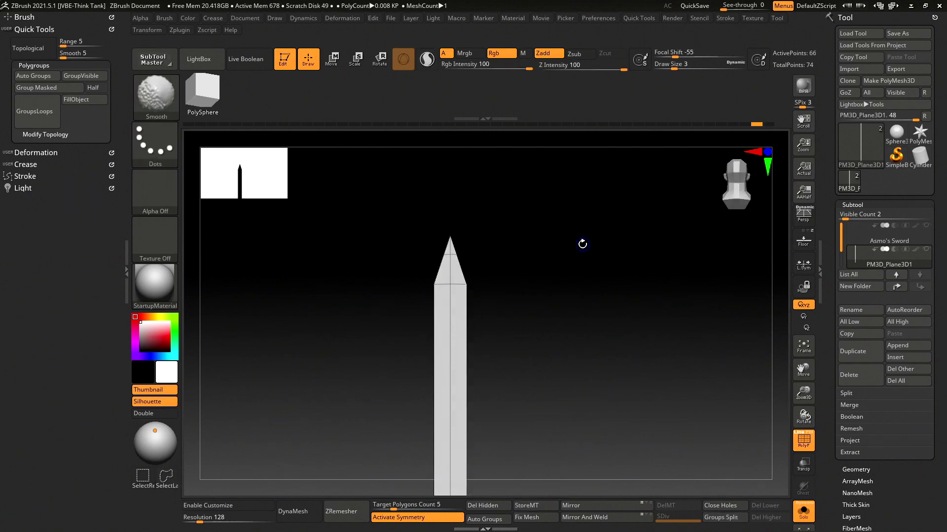
pyautogui.hotkey('ctrl', 'shift')
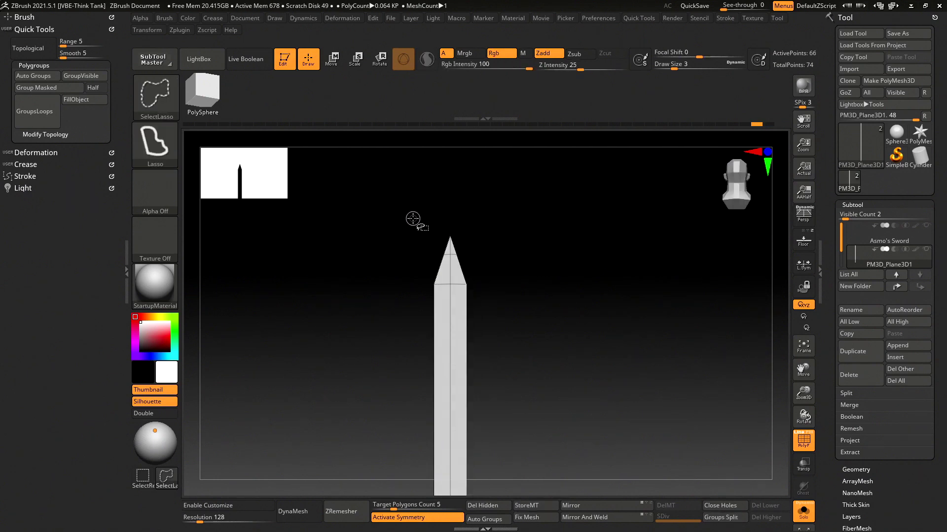
pyautogui.keyDown('ctrl'); pyautogui.keyDown('shift'); pyautogui.moveTo(402, 248); pyautogui.dragTo(526, 195); pyautogui.keyUp('shift'); pyautogui.keyUp('ctrl')
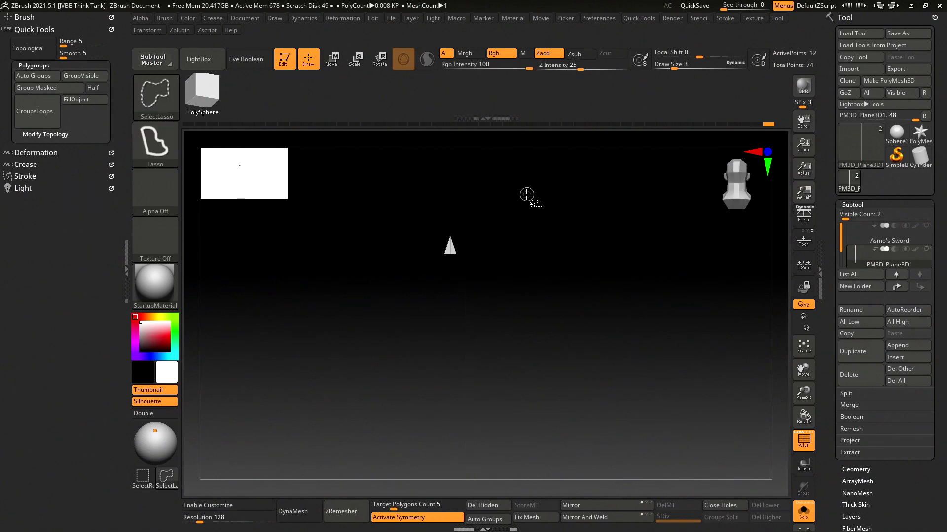
pyautogui.keyDown('ctrl'); pyautogui.keyDown('shift'); pyautogui.click(440, 230); pyautogui.keyUp('shift'); pyautogui.keyUp('ctrl')
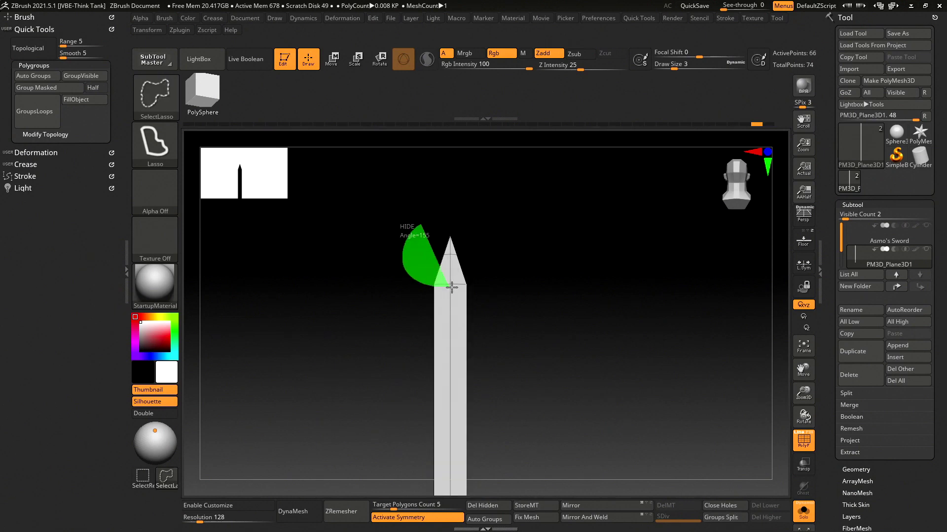
pyautogui.keyDown('ctrl'); pyautogui.keyDown('shift'); pyautogui.moveTo(404, 243); pyautogui.dragTo(473, 291); pyautogui.keyUp('shift'); pyautogui.keyUp('ctrl')
pyautogui.moveTo(500, 234)
pyautogui.mouseDown()
pyautogui.moveTo(469, 237)
pyautogui.moveTo(537, 237)
pyautogui.mouseUp()
pyautogui.keyDown('ctrl'); pyautogui.keyDown('shift'); pyautogui.click(533, 229); pyautogui.keyUp('shift'); pyautogui.keyUp('ctrl')
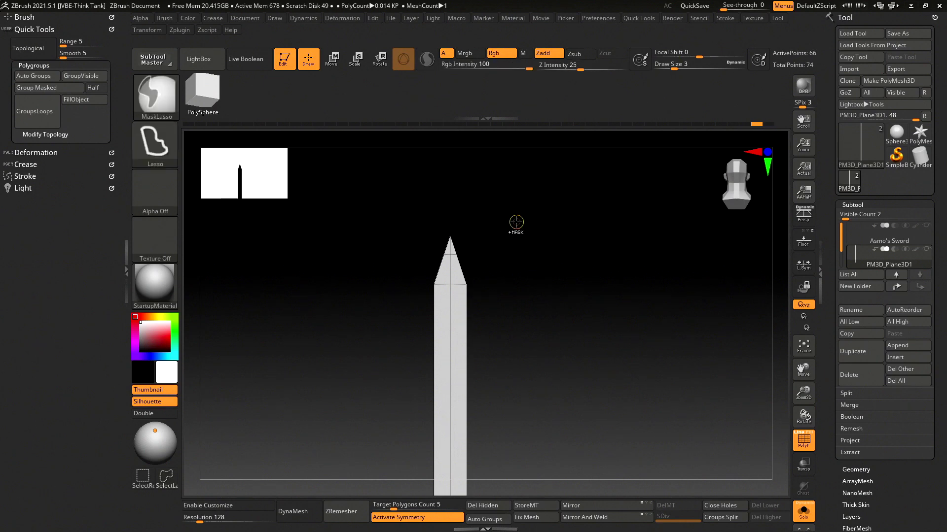
# - Isolate the pointed tip with a lasso hide and make it a green polygroup via GroupVisible
pyautogui.press('ctrl')
pyautogui.hotkey('ctrl', 'shift')
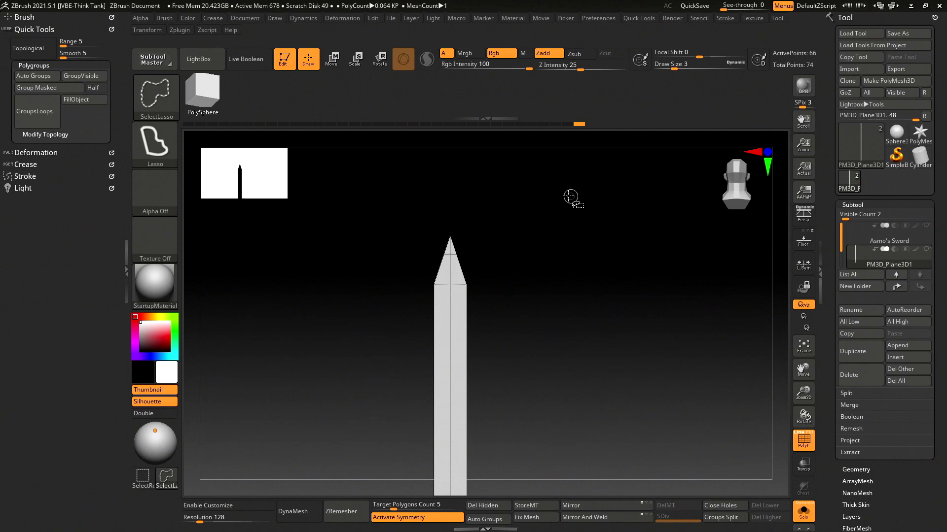
pyautogui.moveTo(434, 208)
pyautogui.keyDown('ctrl'); pyautogui.keyDown('shift'); pyautogui.mouseDown()
pyautogui.moveTo(425, 274)
pyautogui.moveTo(498, 207)
pyautogui.mouseUp(); pyautogui.keyUp('shift'); pyautogui.keyUp('ctrl')
pyautogui.keyDown('ctrl'); pyautogui.keyDown('shift'); pyautogui.click(450, 217); pyautogui.keyUp('shift'); pyautogui.keyUp('ctrl')
pyautogui.moveTo(414, 238)
pyautogui.keyDown('ctrl'); pyautogui.keyDown('shift'); pyautogui.mouseDown()
pyautogui.moveTo(500, 225)
pyautogui.moveTo(543, 238)
pyautogui.mouseUp(); pyautogui.keyUp('shift'); pyautogui.keyUp('ctrl')
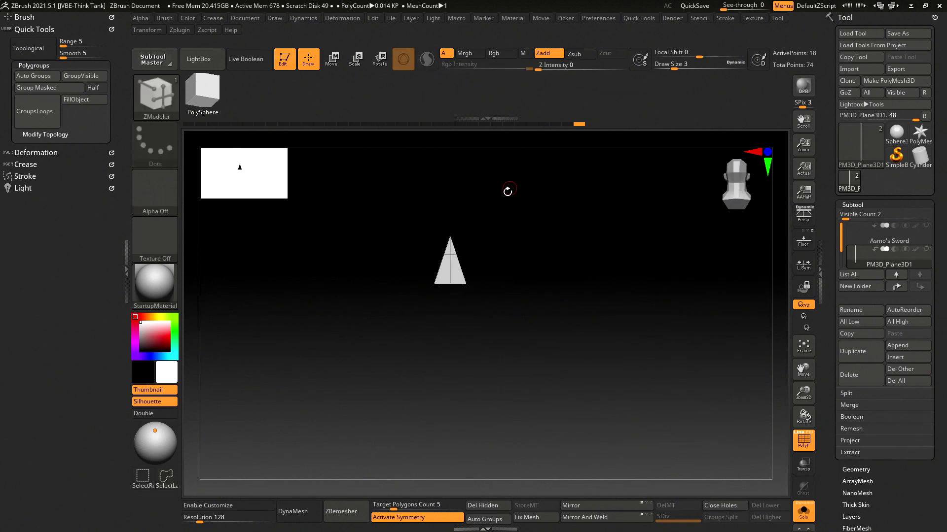
pyautogui.click(89, 77)
# - Reveal the whole sword and rotate the shaft to a straight front view
pyautogui.hotkey('ctrl', 'shift')
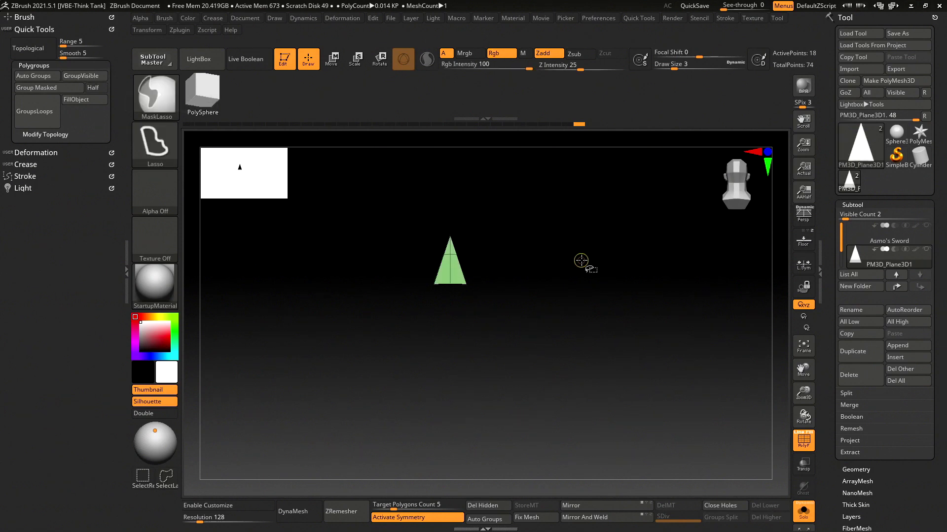
pyautogui.keyDown('ctrl'); pyautogui.keyDown('shift'); pyautogui.click(568, 265); pyautogui.keyUp('shift'); pyautogui.keyUp('ctrl')
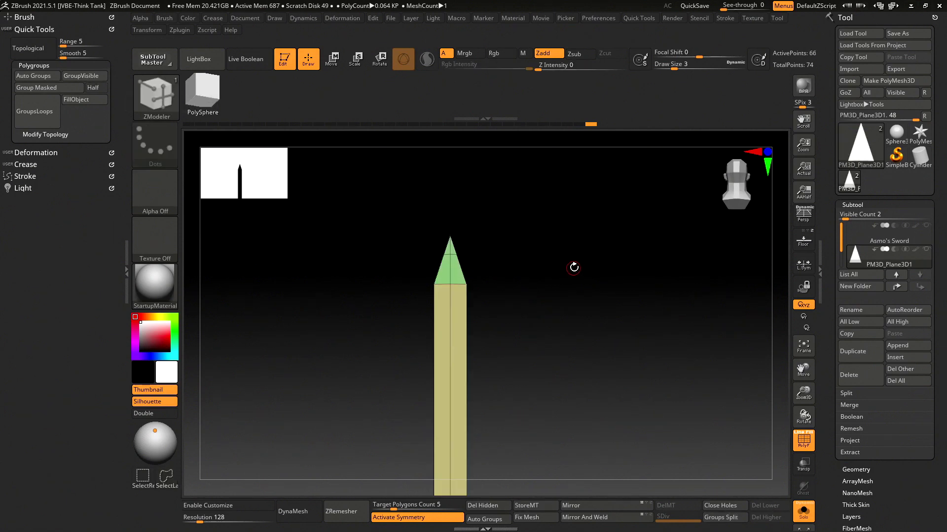
pyautogui.moveTo(574, 260)
pyautogui.mouseDown()
pyautogui.moveTo(588, 381)
pyautogui.moveTo(597, 193)
pyautogui.moveTo(602, 452)
pyautogui.moveTo(588, 313)
pyautogui.mouseUp()
pyautogui.moveTo(566, 258)
pyautogui.mouseDown()
pyautogui.moveTo(620, 279)
pyautogui.moveTo(591, 271)
pyautogui.moveTo(542, 162)
pyautogui.mouseUp()
pyautogui.hotkey('ctrl', 'shift')
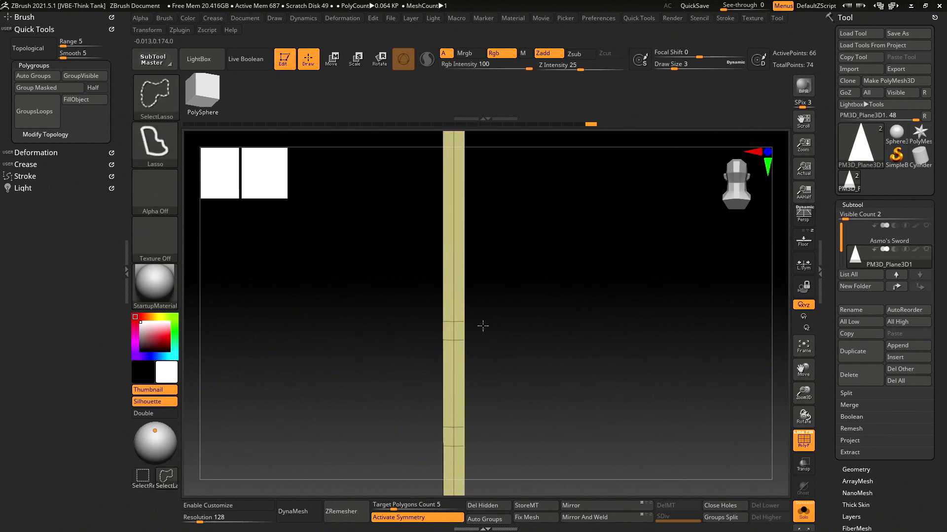
pyautogui.moveTo(482, 332)
pyautogui.mouseDown()
pyautogui.moveTo(423, 327)
pyautogui.moveTo(446, 327)
pyautogui.mouseUp()
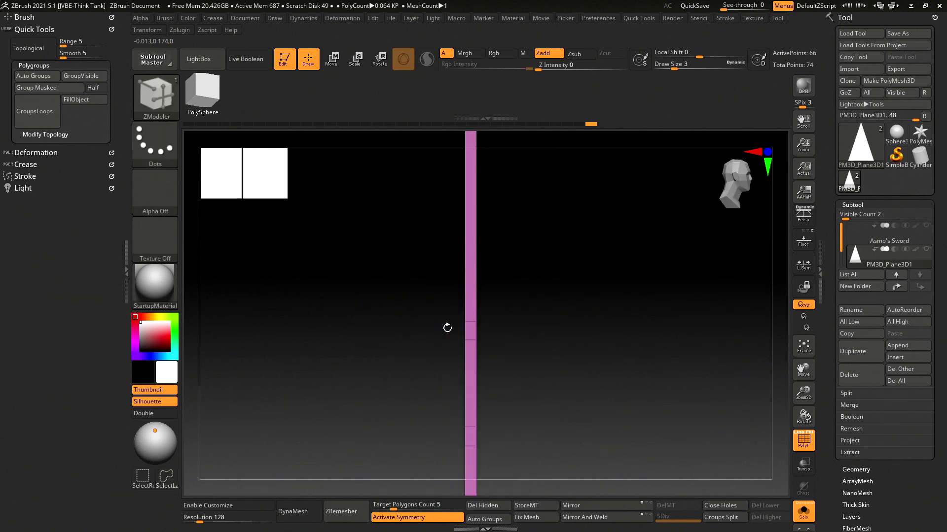
pyautogui.hotkey('ctrl', 'shift')
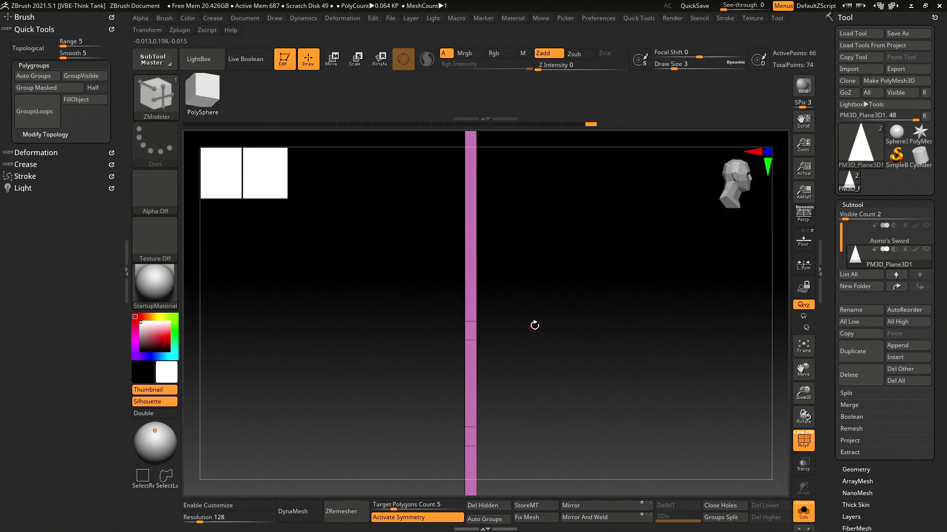
pyautogui.moveTo(534, 323)
pyautogui.mouseDown()
pyautogui.moveTo(475, 330)
pyautogui.moveTo(572, 323)
pyautogui.moveTo(468, 330)
pyautogui.mouseUp()
pyautogui.hotkey('ctrl', 'shift')
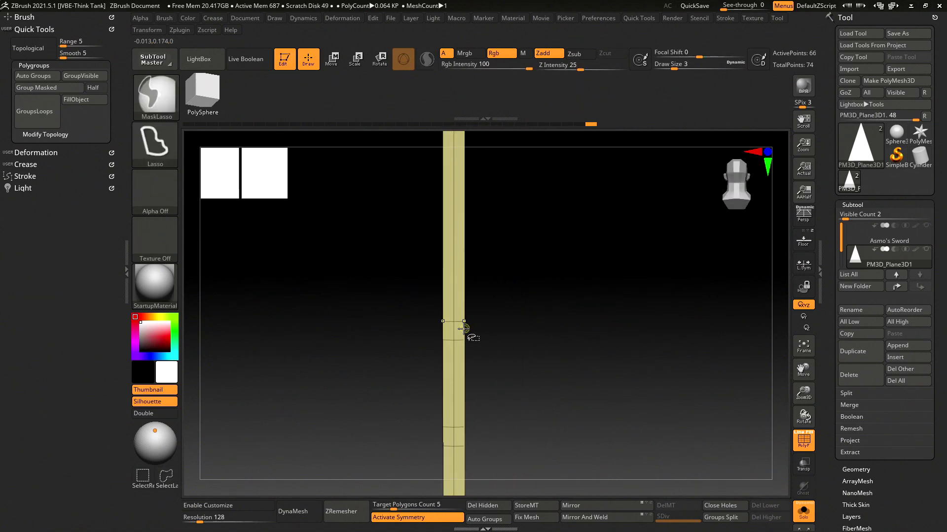
pyautogui.moveTo(541, 283)
pyautogui.mouseDown()
pyautogui.moveTo(540, 215)
pyautogui.moveTo(541, 248)
pyautogui.moveTo(594, 406)
pyautogui.moveTo(568, 256)
pyautogui.mouseUp()
# - Lasso-hide the lower shaft and tip so only the upper shaft section stays visible
pyautogui.hotkey('ctrl', 'shift')
pyautogui.moveTo(547, 364)
pyautogui.keyDown('ctrl'); pyautogui.keyDown('alt'); pyautogui.keyDown('shift'); pyautogui.mouseDown()
pyautogui.moveTo(390, 340)
pyautogui.moveTo(545, 367)
pyautogui.mouseUp(); pyautogui.keyUp('shift'); pyautogui.keyUp('alt'); pyautogui.keyUp('ctrl')
pyautogui.moveTo(632, 351)
pyautogui.mouseDown()
pyautogui.moveTo(576, 279)
pyautogui.moveTo(542, 324)
pyautogui.mouseUp()
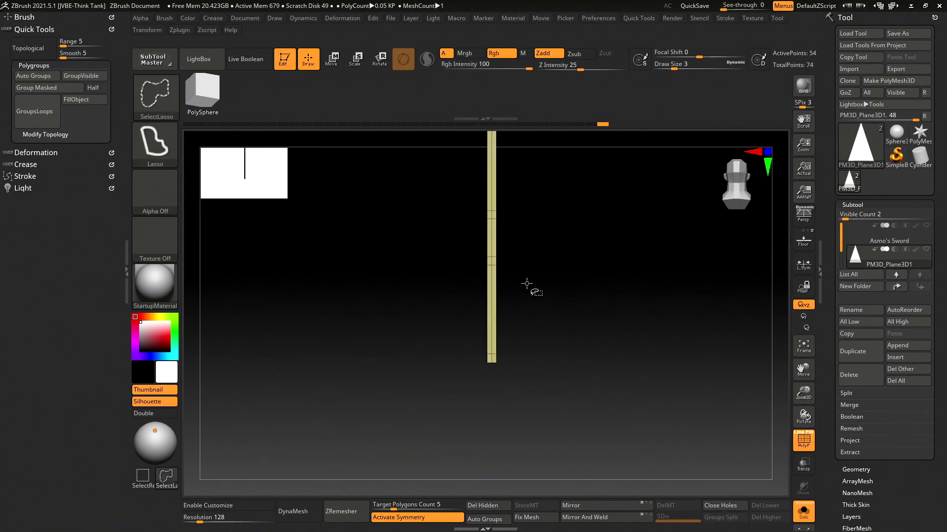
pyautogui.moveTo(528, 286)
pyautogui.keyDown('ctrl'); pyautogui.keyDown('alt'); pyautogui.keyDown('shift'); pyautogui.mouseDown()
pyautogui.moveTo(554, 307)
pyautogui.moveTo(571, 285)
pyautogui.mouseUp(); pyautogui.keyUp('shift'); pyautogui.keyUp('alt'); pyautogui.keyUp('ctrl')
pyautogui.keyDown('ctrl'); pyautogui.keyDown('shift'); pyautogui.click(567, 291); pyautogui.keyUp('shift'); pyautogui.keyUp('ctrl')
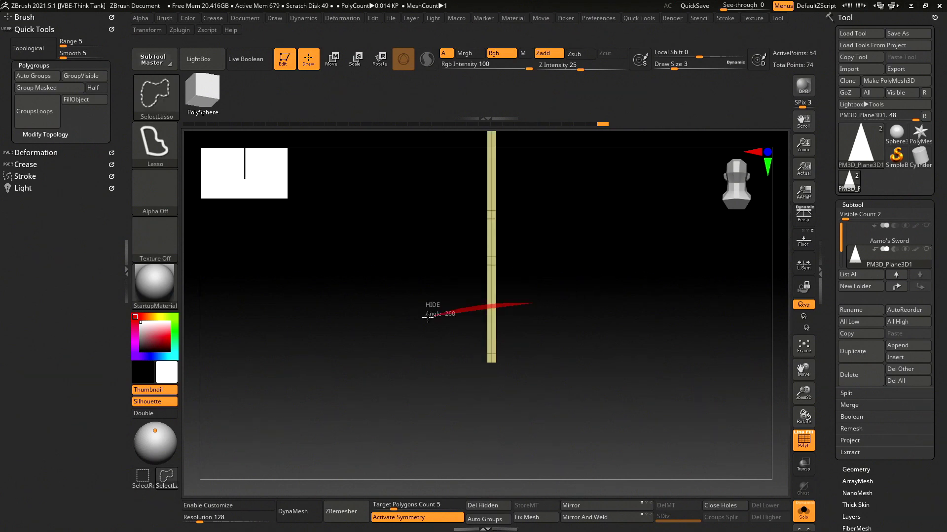
pyautogui.keyDown('ctrl'); pyautogui.keyDown('alt'); pyautogui.keyDown('shift'); pyautogui.moveTo(427, 318); pyautogui.dragTo(575, 312); pyautogui.keyUp('shift'); pyautogui.keyUp('alt'); pyautogui.keyUp('ctrl')
pyautogui.keyDown('ctrl'); pyautogui.keyDown('shift'); pyautogui.click(571, 313); pyautogui.keyUp('shift'); pyautogui.keyUp('ctrl')
pyautogui.moveTo(545, 363)
pyautogui.mouseDown()
pyautogui.moveTo(649, 381)
pyautogui.moveTo(612, 430)
pyautogui.moveTo(575, 360)
pyautogui.mouseUp()
pyautogui.keyDown('ctrl'); pyautogui.keyDown('shift'); pyautogui.click(544, 365); pyautogui.keyUp('shift'); pyautogui.keyUp('ctrl')
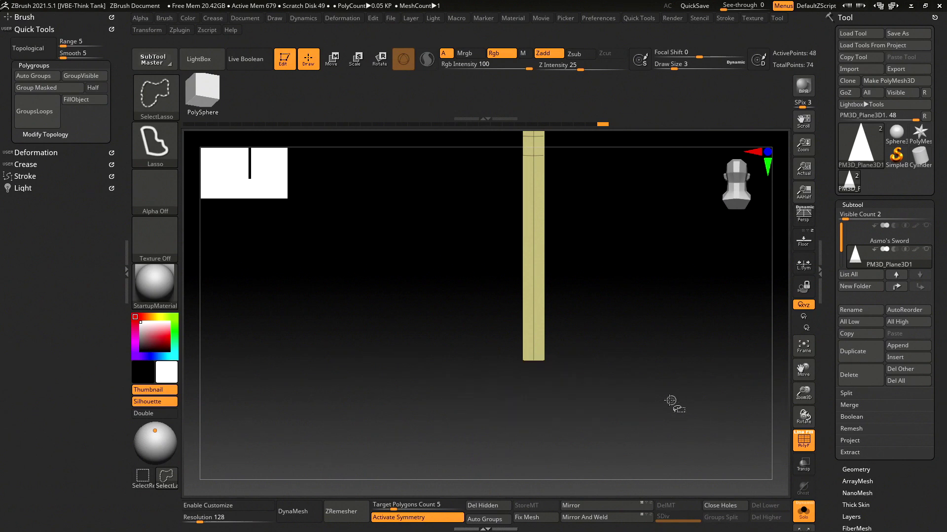
pyautogui.moveTo(587, 303)
pyautogui.mouseDown()
pyautogui.moveTo(565, 267)
pyautogui.moveTo(580, 277)
pyautogui.moveTo(486, 235)
pyautogui.moveTo(489, 199)
pyautogui.moveTo(463, 170)
pyautogui.mouseUp()
pyautogui.keyDown('ctrl'); pyautogui.keyDown('shift'); pyautogui.click(500, 211); pyautogui.keyUp('shift'); pyautogui.keyUp('ctrl')
pyautogui.moveTo(501, 211)
pyautogui.keyDown('ctrl'); pyautogui.keyDown('alt'); pyautogui.keyDown('shift'); pyautogui.mouseDown()
pyautogui.moveTo(473, 159)
pyautogui.moveTo(501, 212)
pyautogui.mouseUp(); pyautogui.keyUp('shift'); pyautogui.keyUp('alt'); pyautogui.keyUp('ctrl')
pyautogui.moveTo(556, 186)
pyautogui.mouseDown()
pyautogui.moveTo(550, 281)
pyautogui.moveTo(527, 292)
pyautogui.mouseUp()
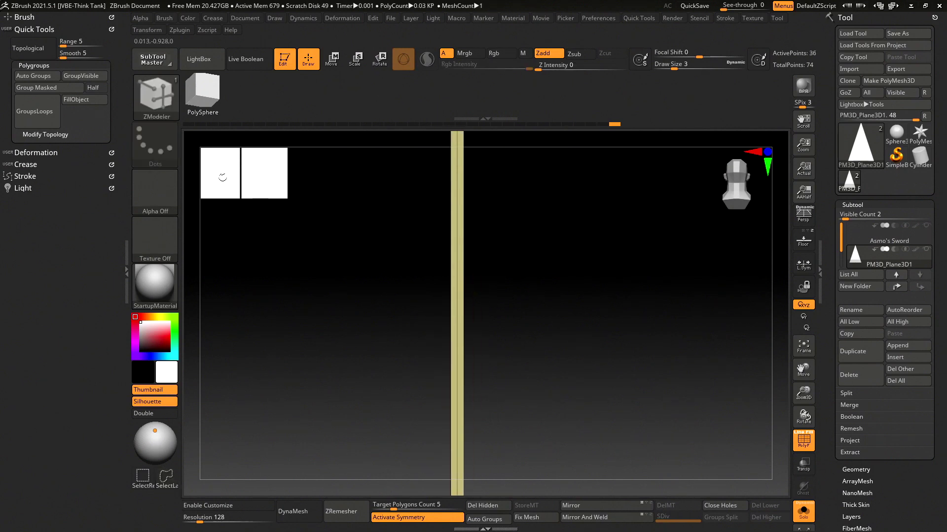
# - Turn the visible upper shaft into a new salmon polygroup, then show all polygons
pyautogui.click(93, 81)
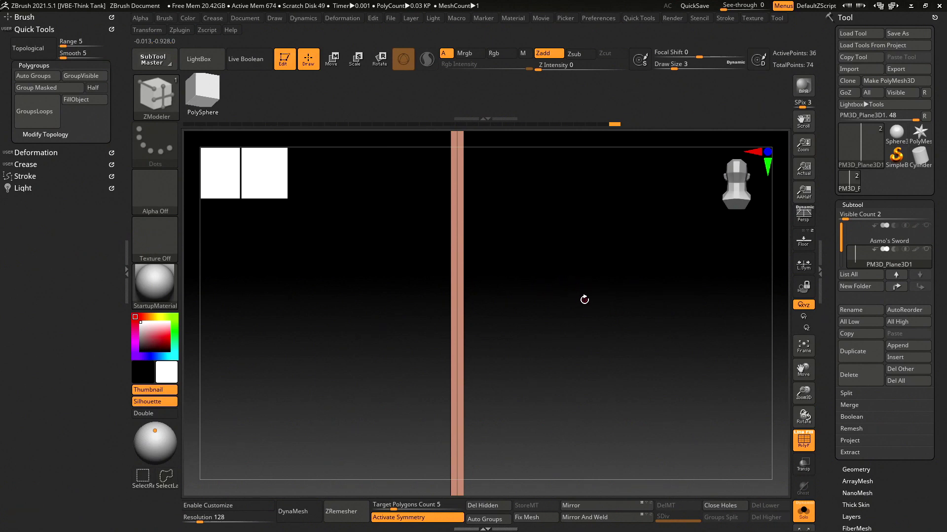
pyautogui.keyDown('ctrl'); pyautogui.keyDown('shift'); pyautogui.click(583, 301); pyautogui.keyUp('shift'); pyautogui.keyUp('ctrl')
pyautogui.moveTo(580, 306)
pyautogui.mouseDown()
pyautogui.moveTo(635, 376)
pyautogui.moveTo(579, 259)
pyautogui.moveTo(591, 340)
pyautogui.moveTo(564, 304)
pyautogui.mouseUp()
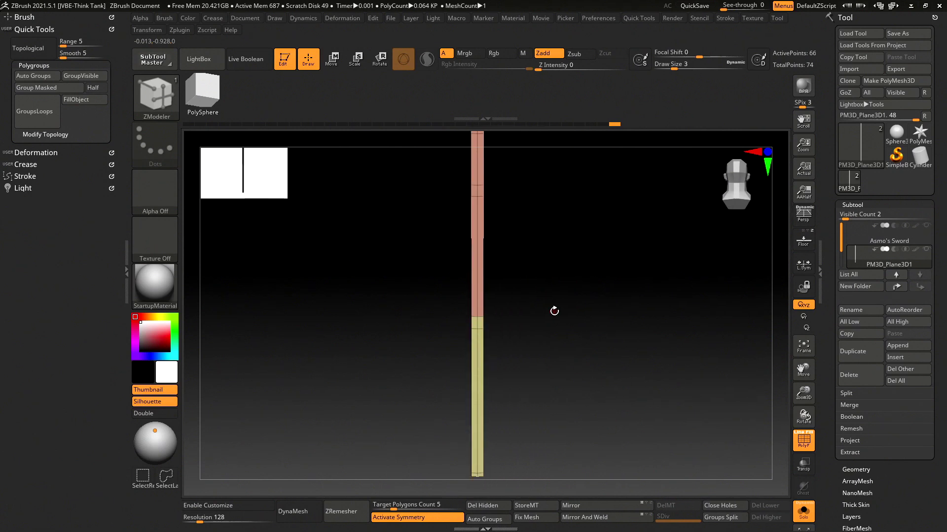
pyautogui.moveTo(554, 311)
pyautogui.mouseDown()
pyautogui.moveTo(591, 334)
pyautogui.moveTo(594, 172)
pyautogui.moveTo(590, 276)
pyautogui.moveTo(561, 292)
pyautogui.moveTo(552, 334)
pyautogui.moveTo(564, 226)
pyautogui.moveTo(522, 457)
pyautogui.moveTo(530, 247)
pyautogui.moveTo(524, 401)
pyautogui.moveTo(490, 243)
pyautogui.moveTo(519, 199)
pyautogui.moveTo(555, 359)
pyautogui.moveTo(513, 302)
pyautogui.mouseUp()
# - Isolate a short lower shaft piece, make it a purple polygroup, then reveal the whole sword
pyautogui.keyDown('ctrl'); pyautogui.keyDown('shift'); pyautogui.click(452, 303); pyautogui.keyUp('shift'); pyautogui.keyUp('ctrl')
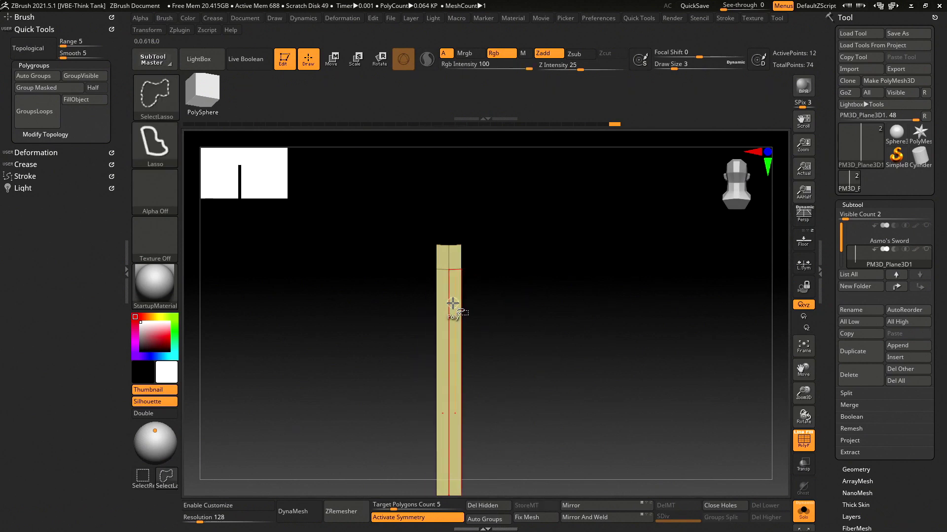
pyautogui.keyDown('ctrl'); pyautogui.keyDown('shift'); pyautogui.moveTo(583, 276); pyautogui.dragTo(514, 259); pyautogui.keyUp('shift'); pyautogui.keyUp('ctrl')
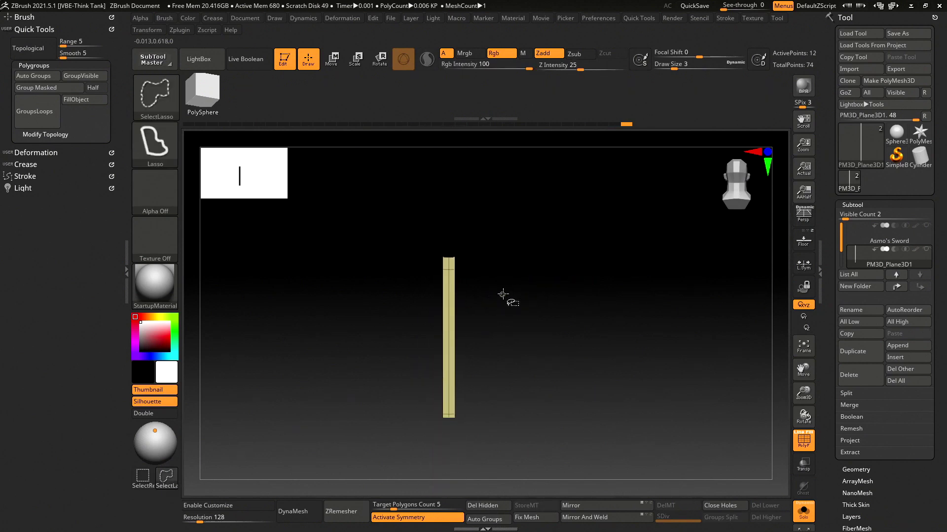
pyautogui.keyDown('ctrl'); pyautogui.keyDown('shift'); pyautogui.moveTo(502, 294); pyautogui.dragTo(564, 302); pyautogui.keyUp('shift'); pyautogui.keyUp('ctrl')
pyautogui.press('b')
pyautogui.press('z')
pyautogui.press('m')
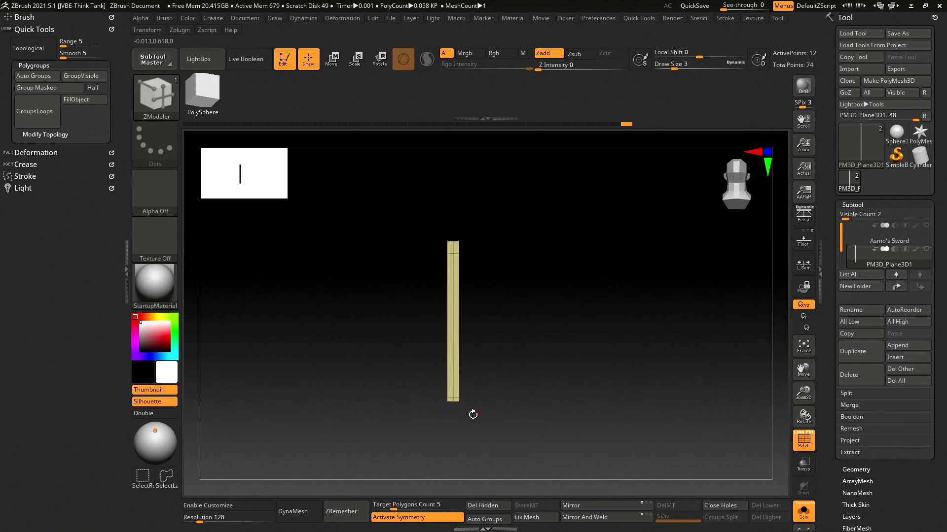
pyautogui.keyDown('ctrl'); pyautogui.moveTo(482, 395); pyautogui.dragTo(506, 360, button='right'); pyautogui.keyUp('ctrl')
pyautogui.hotkey('ctrl', 'shift')
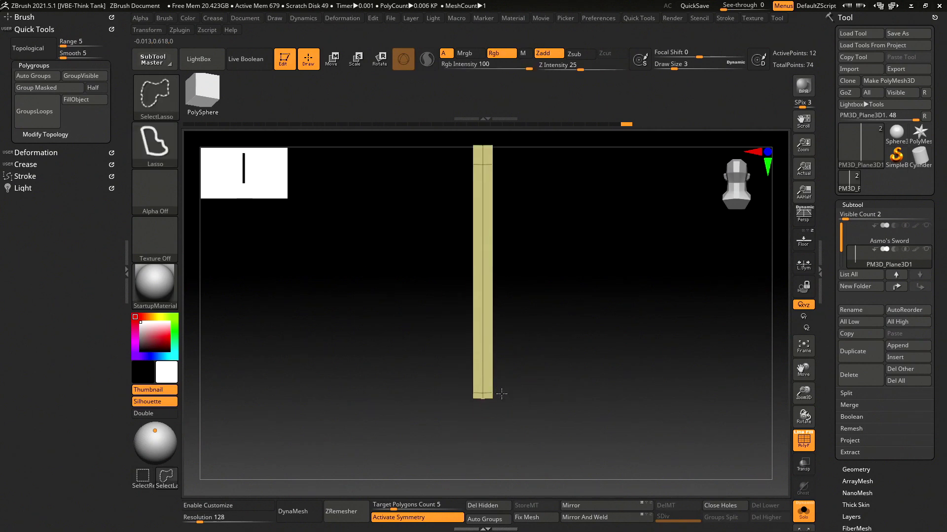
pyautogui.keyDown('ctrl'); pyautogui.keyDown('shift'); pyautogui.moveTo(446, 423); pyautogui.dragTo(577, 359); pyautogui.keyUp('shift'); pyautogui.keyUp('ctrl')
pyautogui.moveTo(558, 281); pyautogui.dragTo(349, 213, button='right')
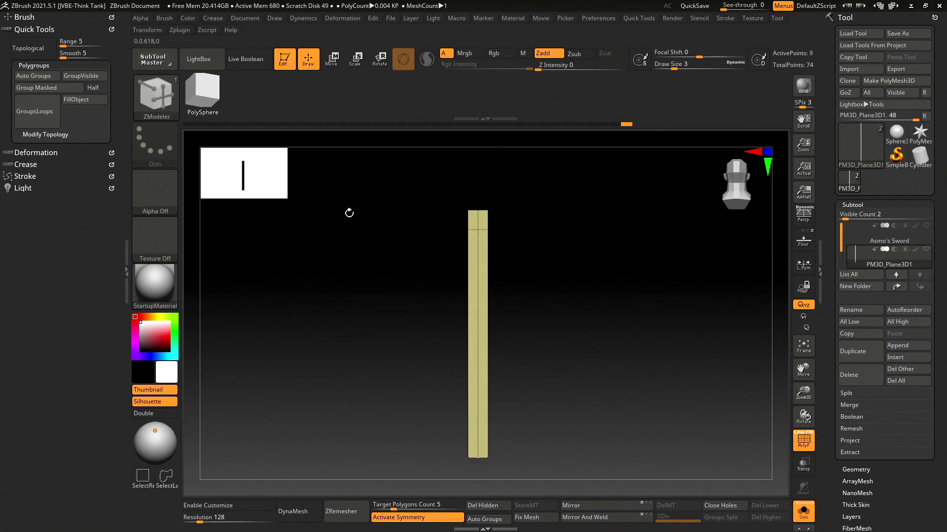
pyautogui.click(79, 84)
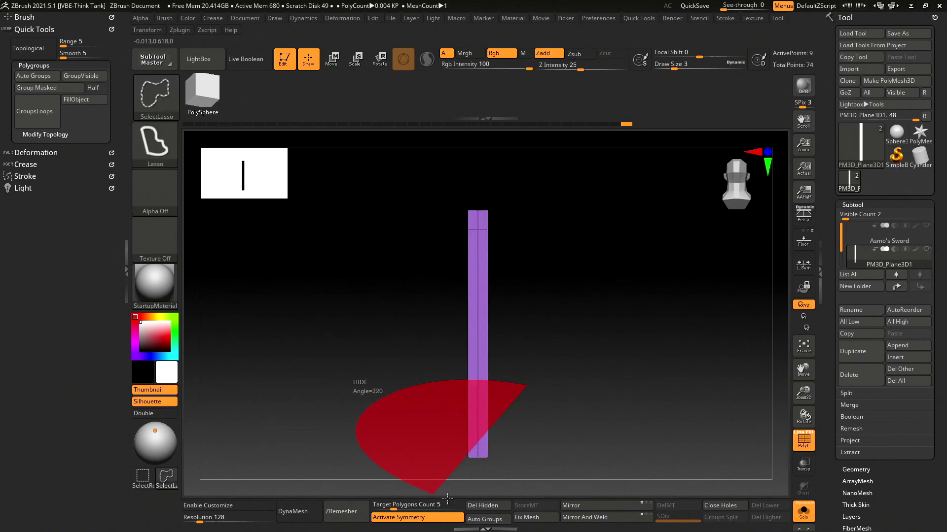
pyautogui.keyDown('ctrl'); pyautogui.keyDown('alt'); pyautogui.keyDown('shift'); pyautogui.moveTo(513, 413); pyautogui.dragTo(616, 394); pyautogui.keyUp('shift'); pyautogui.keyUp('alt'); pyautogui.keyUp('ctrl')
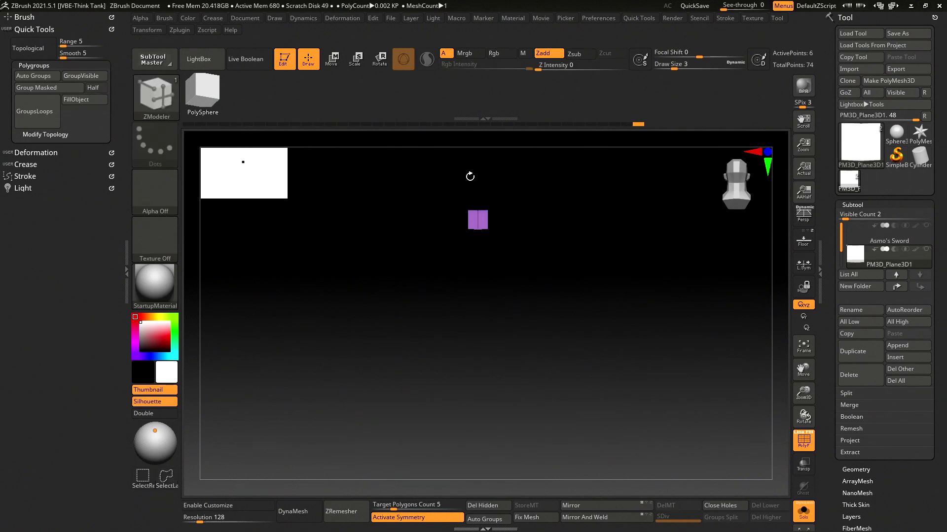
pyautogui.moveTo(579, 235)
pyautogui.keyDown('ctrl'); pyautogui.keyDown('shift'); pyautogui.mouseDown()
pyautogui.moveTo(562, 217)
pyautogui.moveTo(507, 461)
pyautogui.moveTo(562, 276)
pyautogui.moveTo(542, 303)
pyautogui.moveTo(580, 349)
pyautogui.moveTo(619, 348)
pyautogui.moveTo(516, 334)
pyautogui.mouseUp(); pyautogui.keyUp('shift'); pyautogui.keyUp('ctrl')
pyautogui.keyDown('ctrl'); pyautogui.keyDown('shift'); pyautogui.click(547, 255); pyautogui.keyUp('shift'); pyautogui.keyUp('ctrl')
# - Isolate the longer lower blade section and regroup it until it turns teal
pyautogui.hotkey('ctrl', 'shift')
pyautogui.moveTo(489, 367)
pyautogui.keyDown('ctrl'); pyautogui.keyDown('alt'); pyautogui.keyDown('shift'); pyautogui.mouseDown()
pyautogui.moveTo(380, 369)
pyautogui.moveTo(497, 488)
pyautogui.mouseUp(); pyautogui.keyUp('shift'); pyautogui.keyUp('alt'); pyautogui.keyUp('ctrl')
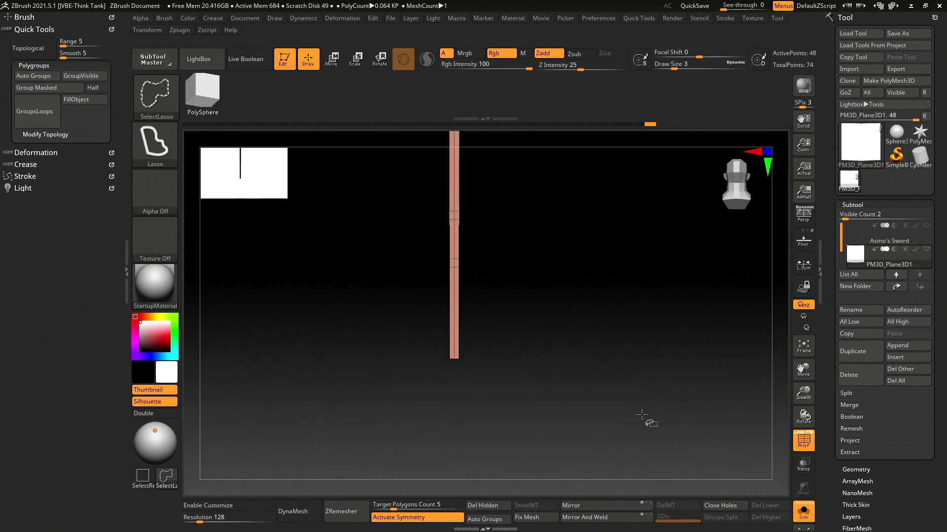
pyautogui.keyDown('ctrl'); pyautogui.keyDown('alt'); pyautogui.keyDown('shift'); pyautogui.moveTo(354, 345); pyautogui.dragTo(534, 314); pyautogui.keyUp('shift'); pyautogui.keyUp('alt'); pyautogui.keyUp('ctrl')
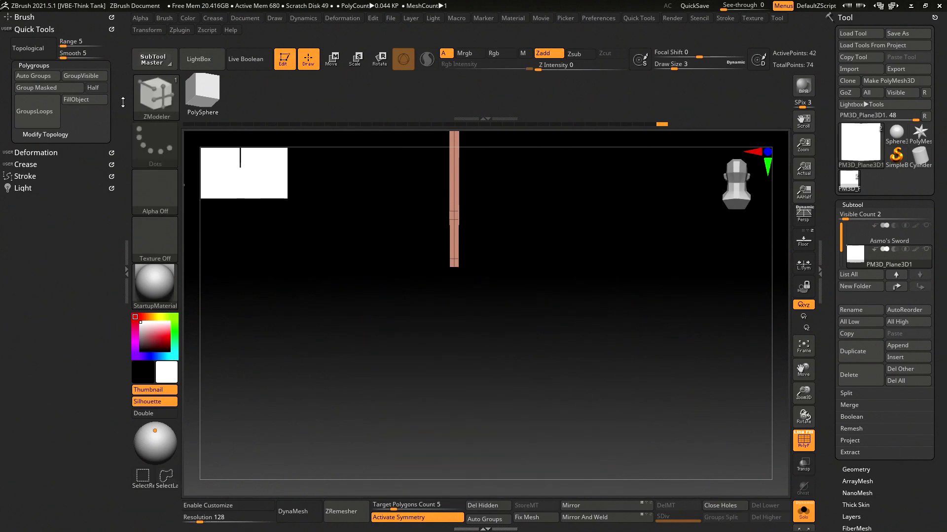
pyautogui.moveTo(257, 315)
pyautogui.mouseDown()
pyautogui.moveTo(277, 348)
pyautogui.moveTo(507, 256)
pyautogui.moveTo(469, 486)
pyautogui.moveTo(514, 341)
pyautogui.moveTo(556, 298)
pyautogui.moveTo(526, 294)
pyautogui.mouseUp()
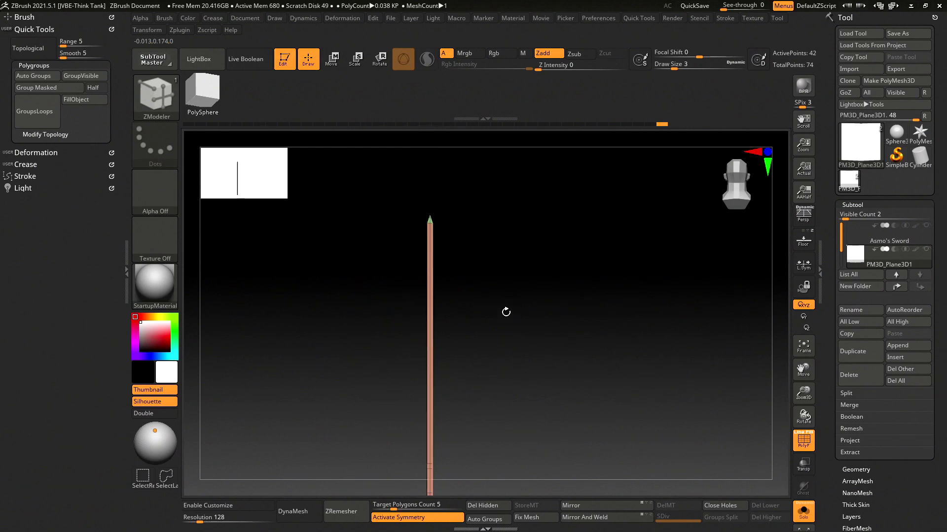
pyautogui.moveTo(503, 366)
pyautogui.mouseDown()
pyautogui.moveTo(512, 235)
pyautogui.moveTo(515, 376)
pyautogui.moveTo(516, 328)
pyautogui.mouseUp()
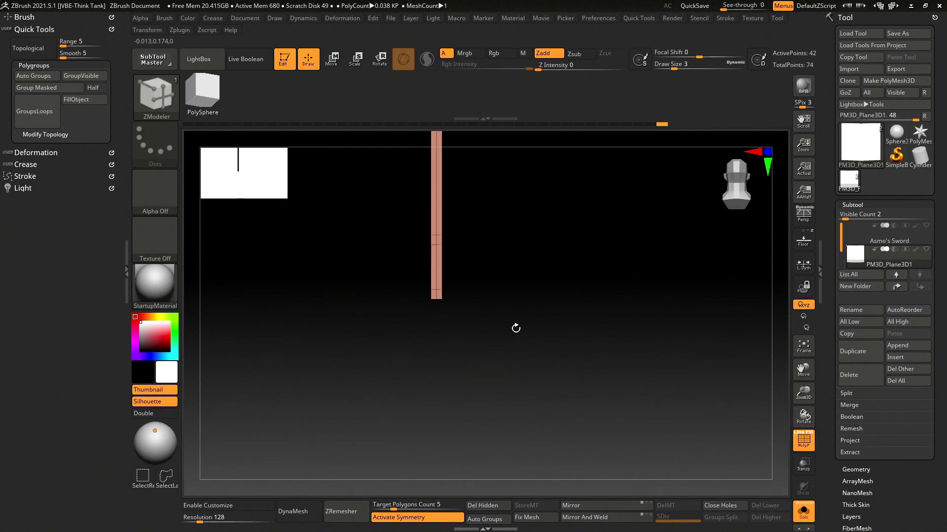
pyautogui.click(77, 78)
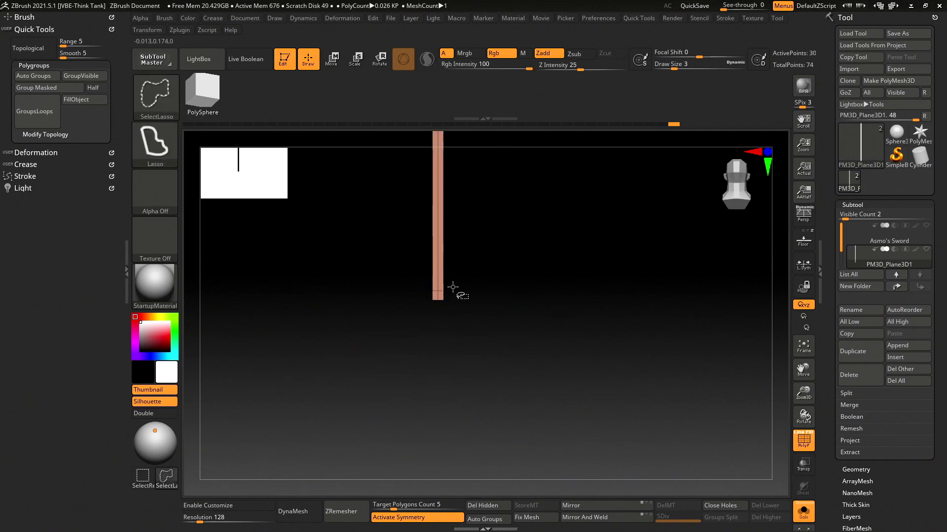
pyautogui.click(73, 74)
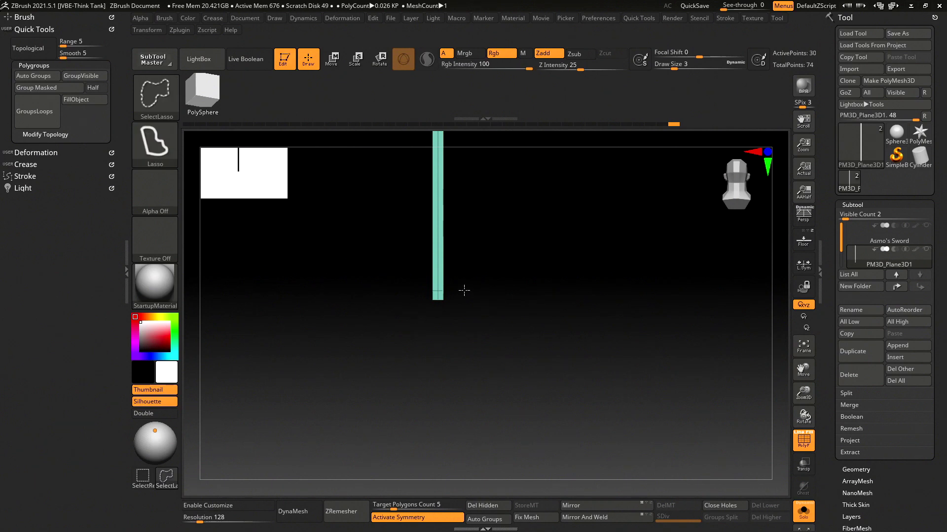
pyautogui.keyDown('ctrl'); pyautogui.keyDown('shift'); pyautogui.moveTo(463, 290); pyautogui.dragTo(440, 333); pyautogui.keyUp('shift'); pyautogui.keyUp('ctrl')
pyautogui.keyDown('ctrl'); pyautogui.keyDown('shift'); pyautogui.click(475, 317); pyautogui.keyUp('shift'); pyautogui.keyUp('ctrl')
pyautogui.keyDown('ctrl'); pyautogui.keyDown('shift'); pyautogui.moveTo(443, 298); pyautogui.dragTo(390, 309); pyautogui.keyUp('shift'); pyautogui.keyUp('ctrl')
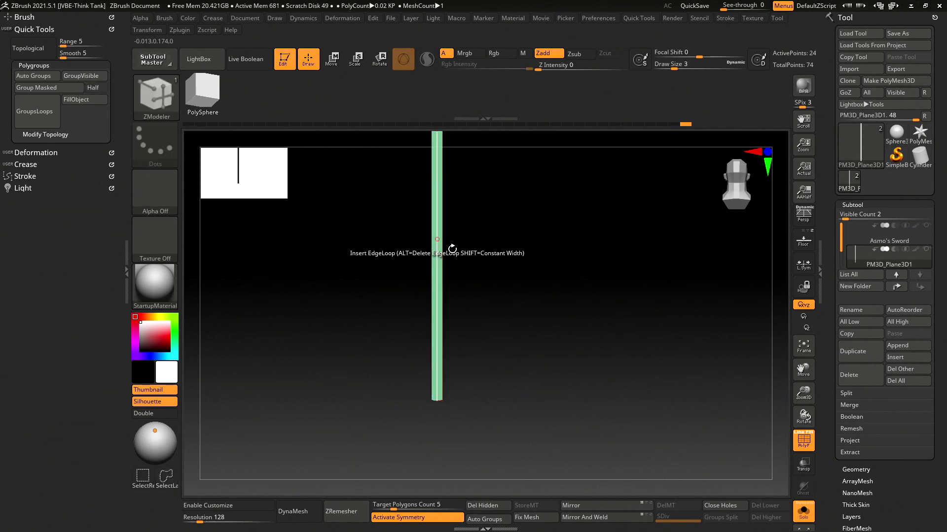
# - Reveal the whole blade, frame it, and rotate it to show its wide face
pyautogui.keyDown('ctrl'); pyautogui.keyDown('shift'); pyautogui.moveTo(499, 282); pyautogui.dragTo(296, 323); pyautogui.keyUp('shift'); pyautogui.keyUp('ctrl')
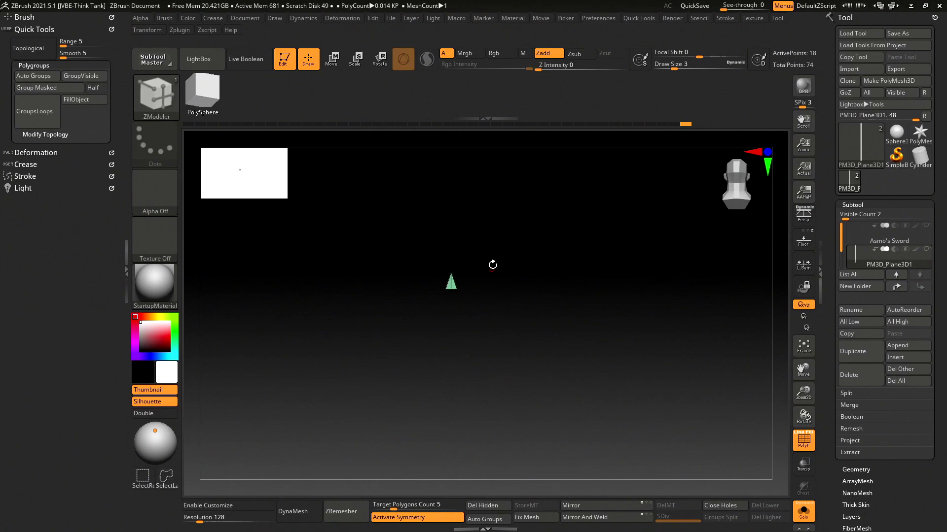
pyautogui.keyDown('ctrl'); pyautogui.keyDown('shift'); pyautogui.click(436, 176); pyautogui.keyUp('shift'); pyautogui.keyUp('ctrl')
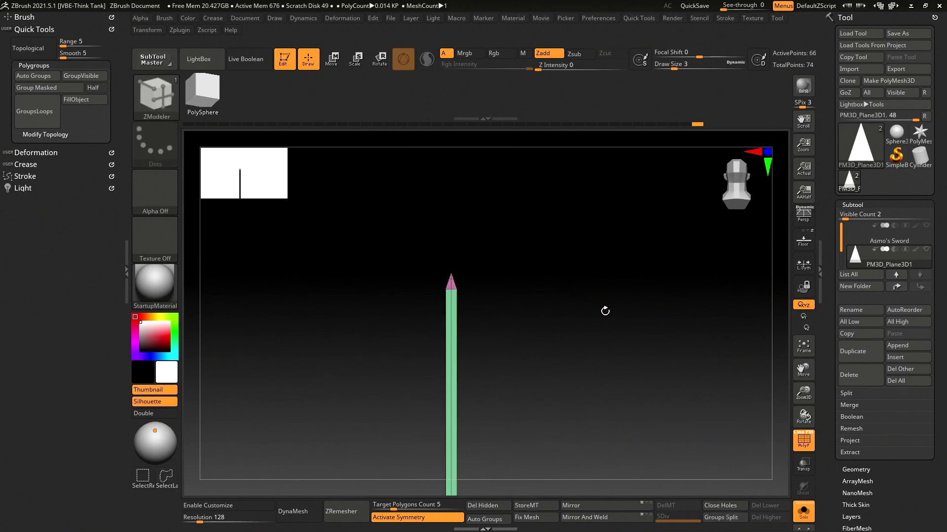
pyautogui.press('f')
pyautogui.keyDown('alt'); pyautogui.moveTo(634, 379); pyautogui.dragTo(560, 315); pyautogui.keyUp('alt')
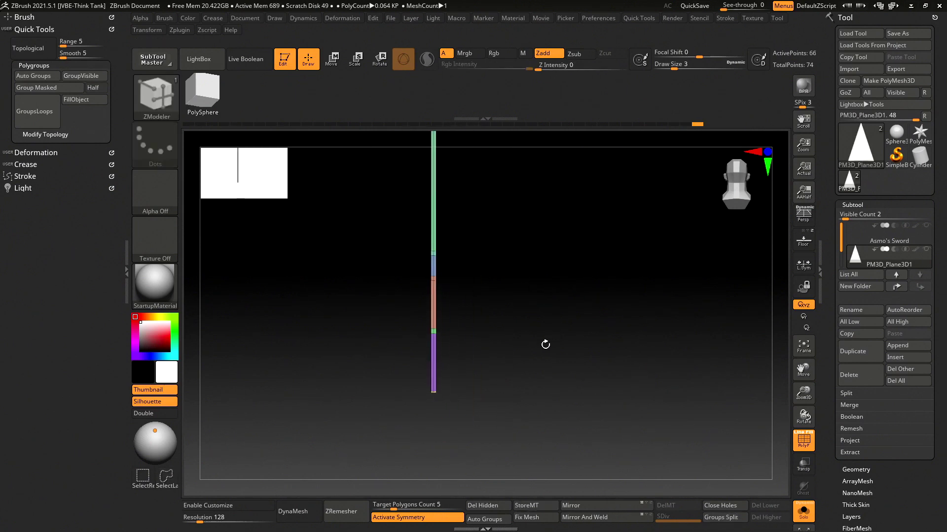
pyautogui.moveTo(584, 350)
pyautogui.mouseDown()
pyautogui.moveTo(613, 317)
pyautogui.moveTo(562, 315)
pyautogui.mouseUp()
pyautogui.moveTo(490, 297)
pyautogui.mouseDown()
pyautogui.moveTo(556, 311)
pyautogui.moveTo(545, 332)
pyautogui.moveTo(498, 286)
pyautogui.moveTo(504, 326)
pyautogui.mouseUp()
# - Isolate the middle orange band and regroup it, ending as a purple polygroup
pyautogui.hotkey('ctrl', 'shift')
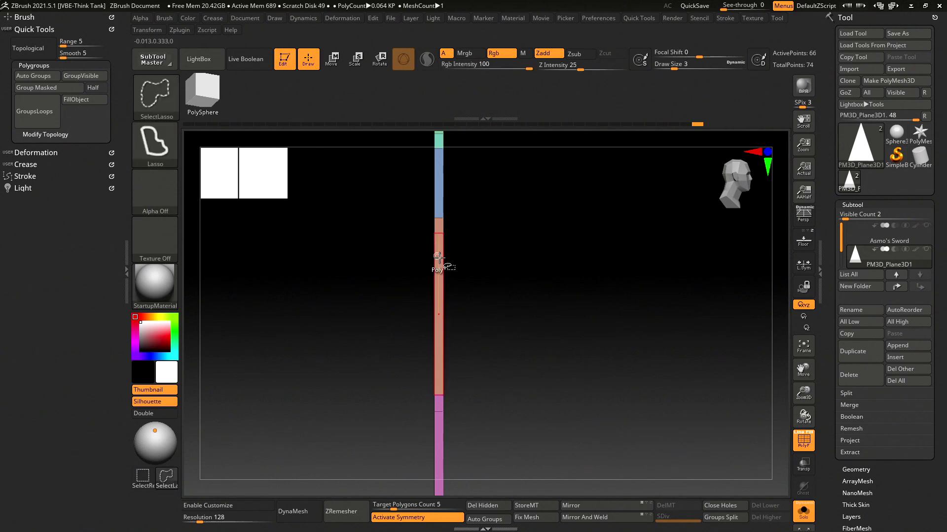
pyautogui.keyDown('ctrl'); pyautogui.keyDown('shift'); pyautogui.click(440, 271); pyautogui.keyUp('shift'); pyautogui.keyUp('ctrl')
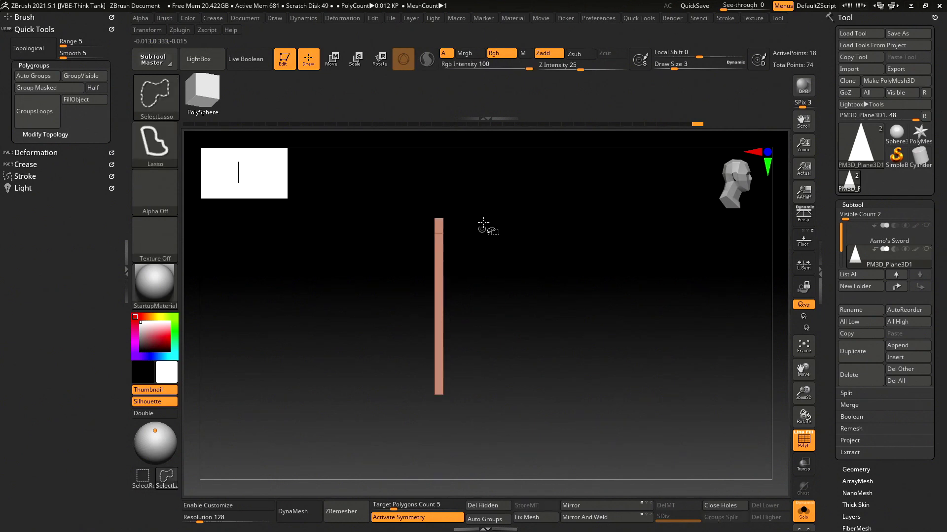
pyautogui.moveTo(509, 237)
pyautogui.mouseDown()
pyautogui.moveTo(497, 267)
pyautogui.moveTo(542, 234)
pyautogui.moveTo(482, 222)
pyautogui.moveTo(451, 195)
pyautogui.mouseUp()
pyautogui.hotkey('ctrl', 'shift')
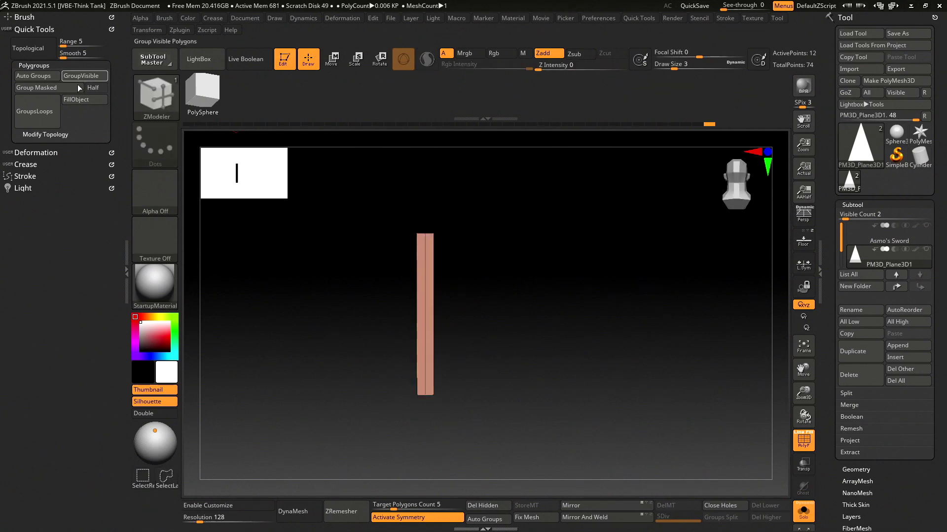
pyautogui.click(79, 88)
pyautogui.hotkey('ctrl', 'shift')
pyautogui.keyDown('ctrl'); pyautogui.keyDown('shift'); pyautogui.click(516, 294); pyautogui.keyUp('shift'); pyautogui.keyUp('ctrl')
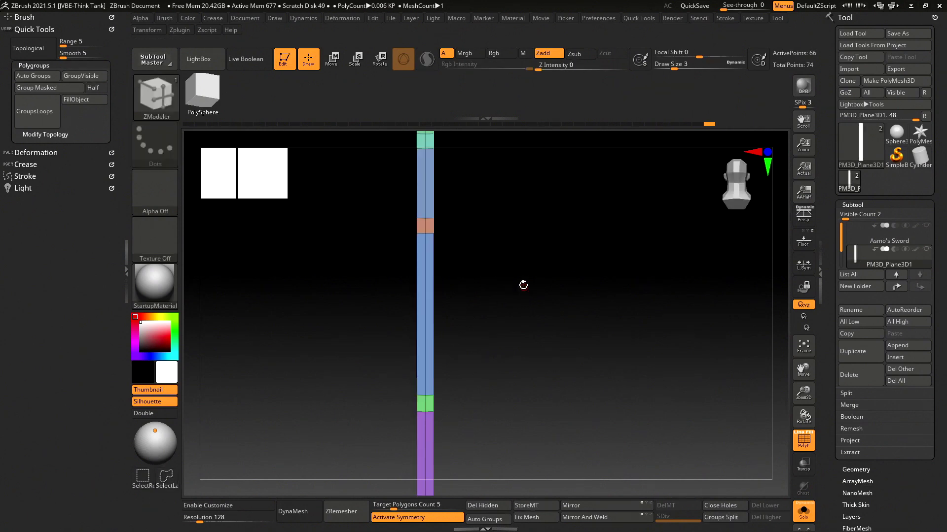
pyautogui.hotkey('ctrl', 'z')
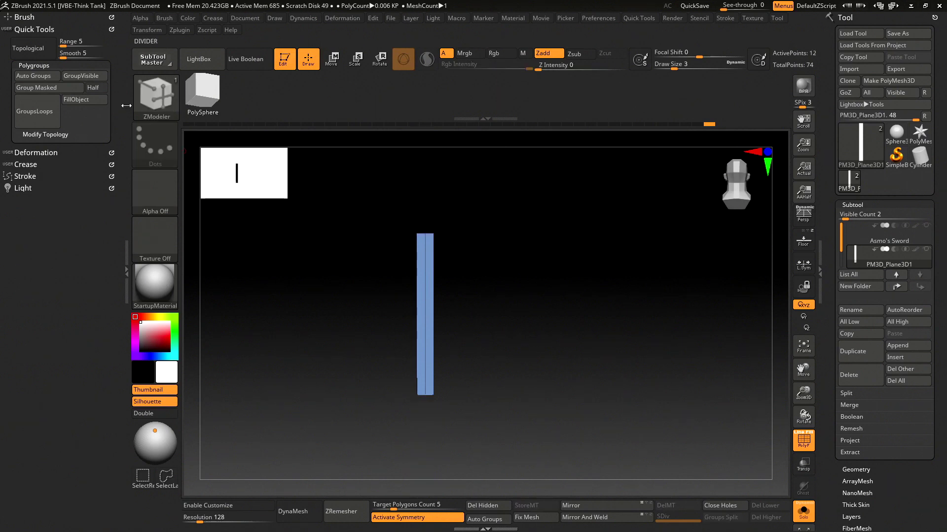
pyautogui.click(97, 78)
pyautogui.keyDown('ctrl'); pyautogui.keyDown('shift'); pyautogui.click(504, 248); pyautogui.keyUp('shift'); pyautogui.keyUp('ctrl')
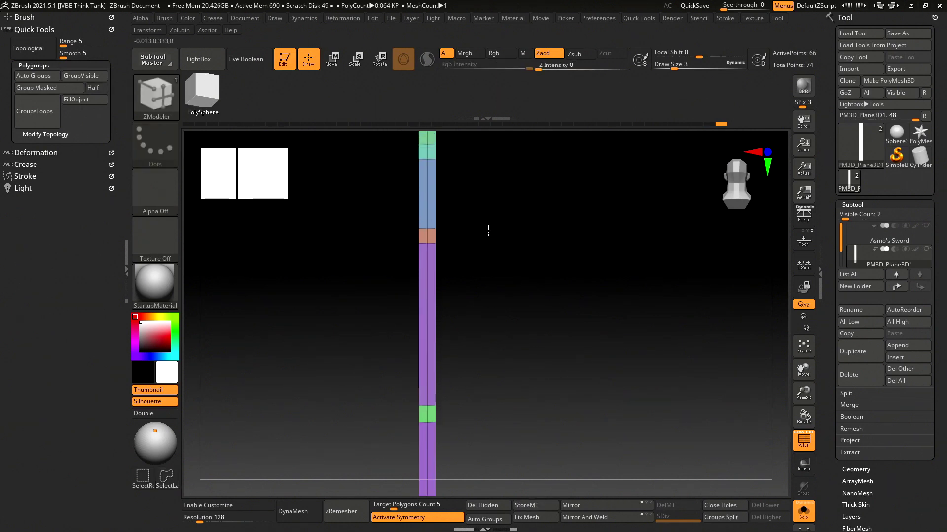
# - Isolate the green upper section, make it a yellow-green polygroup, and show everything
pyautogui.moveTo(475, 296); pyautogui.dragTo(476, 257)
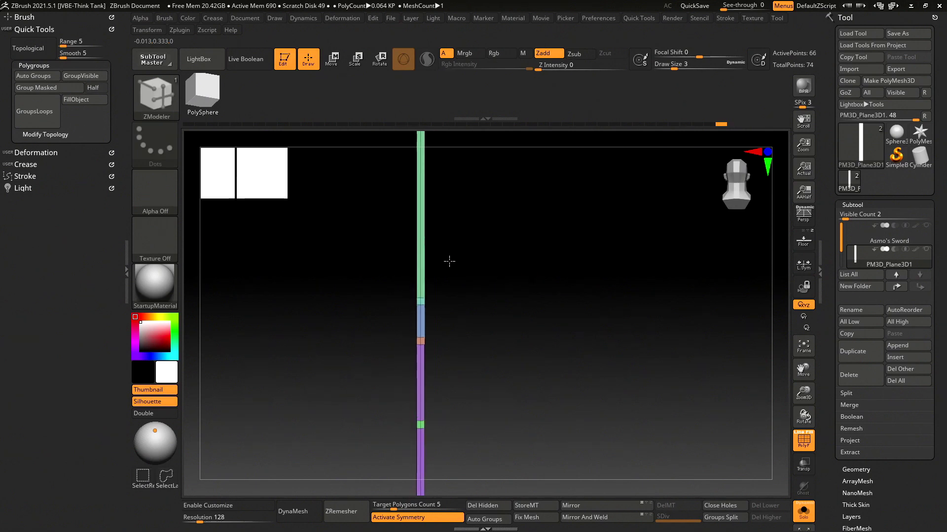
pyautogui.hotkey('ctrl', 'shift')
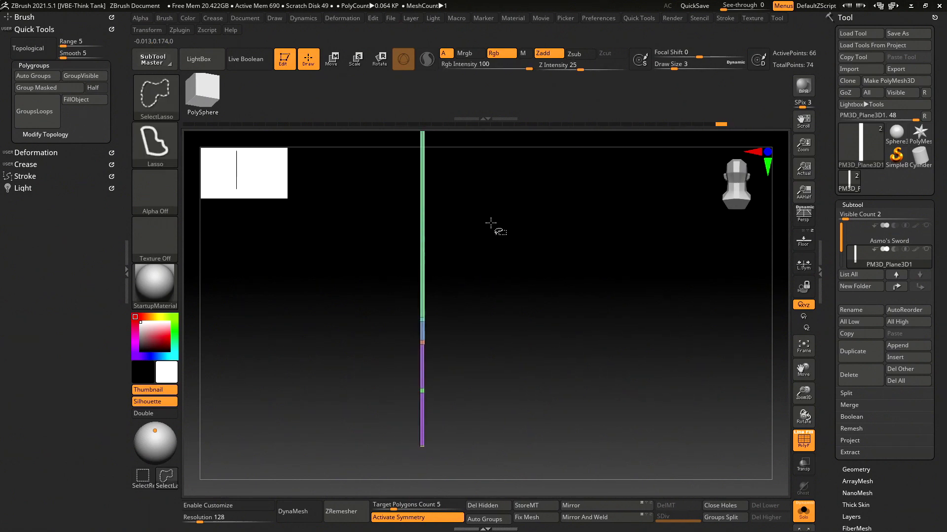
pyautogui.keyDown('ctrl'); pyautogui.keyDown('shift'); pyautogui.click(504, 250); pyautogui.keyUp('shift'); pyautogui.keyUp('ctrl')
pyautogui.moveTo(504, 250)
pyautogui.mouseDown()
pyautogui.moveTo(654, 270)
pyautogui.moveTo(465, 250)
pyautogui.mouseUp()
pyautogui.hotkey('ctrl', 'shift')
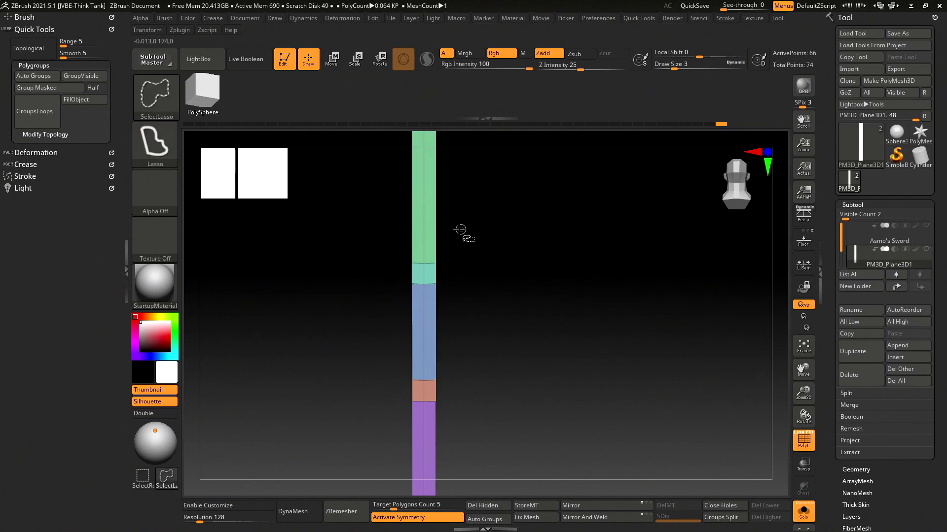
pyautogui.keyDown('ctrl'); pyautogui.keyDown('shift'); pyautogui.click(432, 236); pyautogui.keyUp('shift'); pyautogui.keyUp('ctrl')
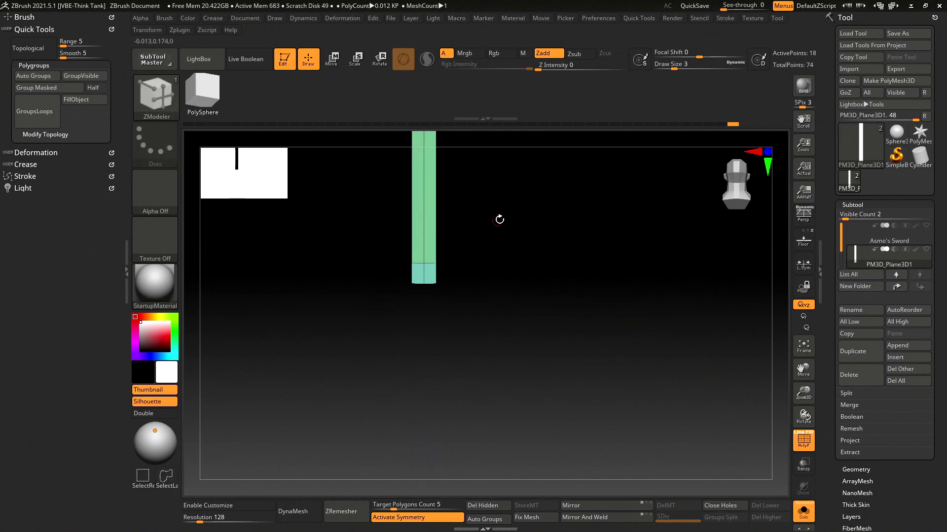
pyautogui.moveTo(499, 246)
pyautogui.mouseDown()
pyautogui.moveTo(490, 209)
pyautogui.moveTo(503, 424)
pyautogui.moveTo(564, 278)
pyautogui.moveTo(574, 334)
pyautogui.mouseUp()
pyautogui.hotkey('ctrl', 'shift')
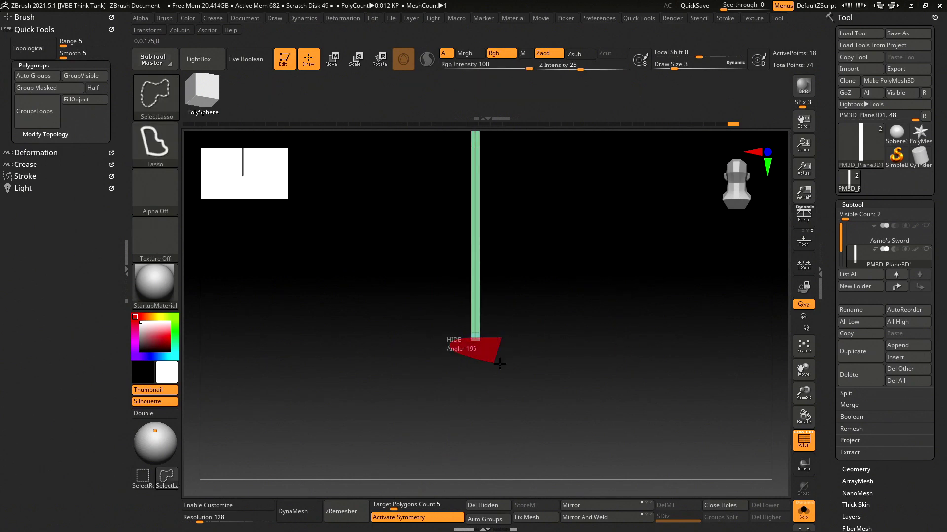
pyautogui.click(98, 78)
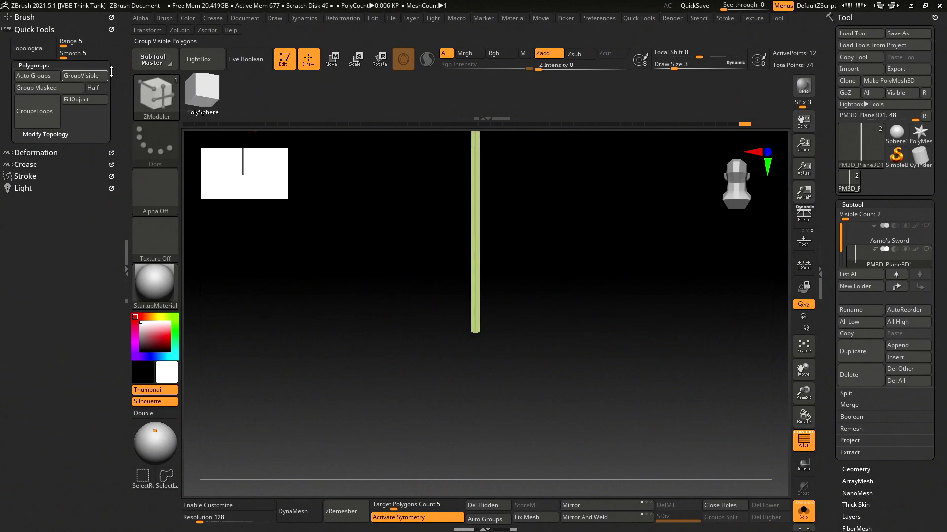
pyautogui.keyDown('ctrl'); pyautogui.keyDown('shift'); pyautogui.click(594, 268); pyautogui.keyUp('shift'); pyautogui.keyUp('ctrl')
# - Orbit the banded blade to inspect its new polygroup colours and pink tip
pyautogui.moveTo(586, 249)
pyautogui.mouseDown()
pyautogui.moveTo(538, 323)
pyautogui.moveTo(535, 463)
pyautogui.mouseUp()
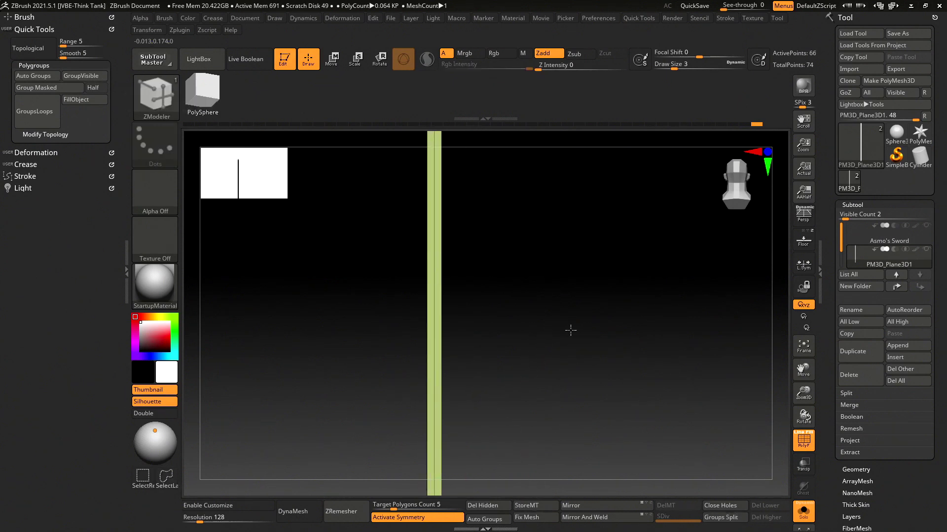
pyautogui.moveTo(571, 330); pyautogui.dragTo(377, 323)
pyautogui.moveTo(585, 368)
pyautogui.keyDown('shift'); pyautogui.mouseDown()
pyautogui.moveTo(592, 345)
pyautogui.moveTo(522, 260)
pyautogui.moveTo(508, 286)
pyautogui.mouseUp(); pyautogui.keyUp('shift')
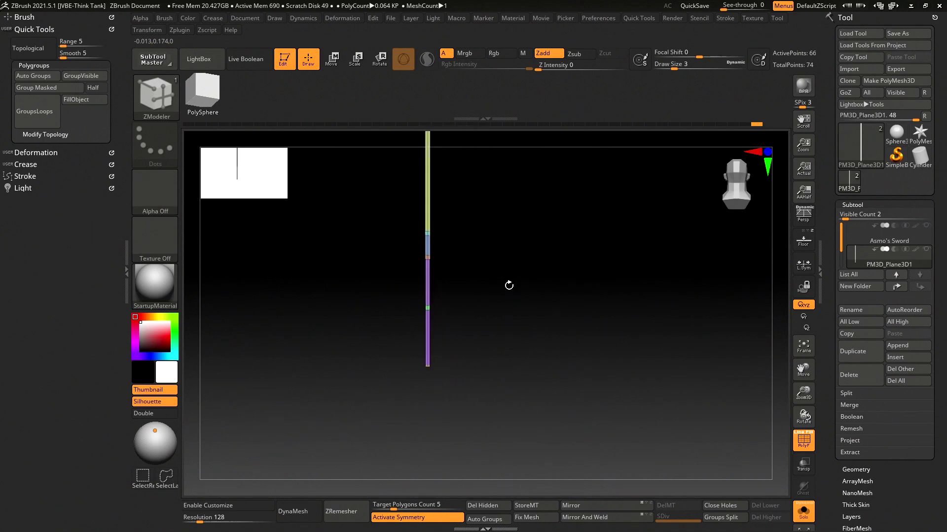
pyautogui.moveTo(518, 249); pyautogui.dragTo(534, 235)
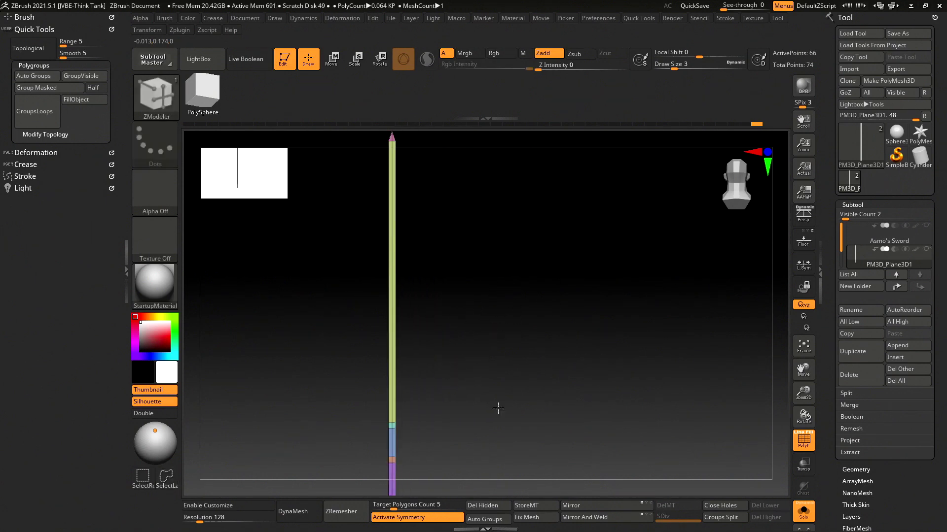
pyautogui.moveTo(527, 391)
pyautogui.mouseDown()
pyautogui.moveTo(539, 338)
pyautogui.moveTo(524, 364)
pyautogui.moveTo(586, 296)
pyautogui.moveTo(529, 302)
pyautogui.moveTo(538, 294)
pyautogui.moveTo(457, 334)
pyautogui.mouseUp()
pyautogui.hotkey('ctrl', 'shift')
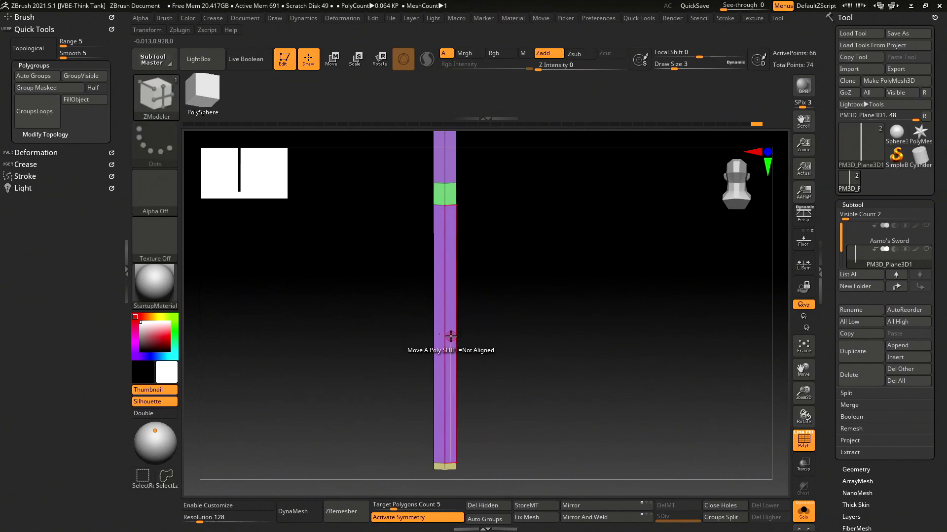
# - Toggle visibility between the lower purple section and the upper blade, then reveal all
pyautogui.keyDown('ctrl'); pyautogui.keyDown('shift'); pyautogui.click(450, 334); pyautogui.keyUp('shift'); pyautogui.keyUp('ctrl')
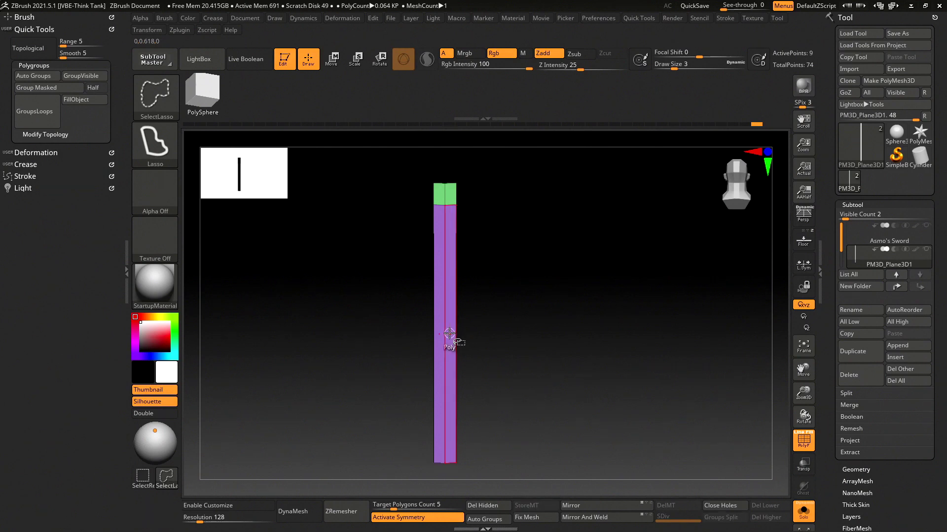
pyautogui.keyDown('alt'); pyautogui.moveTo(511, 247); pyautogui.dragTo(512, 379); pyautogui.keyUp('alt')
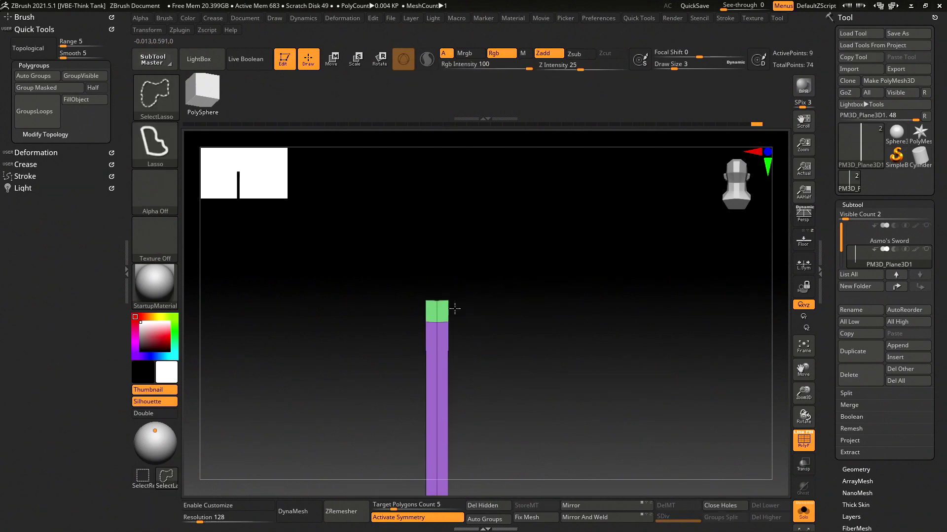
pyautogui.moveTo(454, 309); pyautogui.dragTo(464, 247)
pyautogui.keyDown('ctrl'); pyautogui.keyDown('shift'); pyautogui.click(491, 273); pyautogui.keyUp('shift'); pyautogui.keyUp('ctrl')
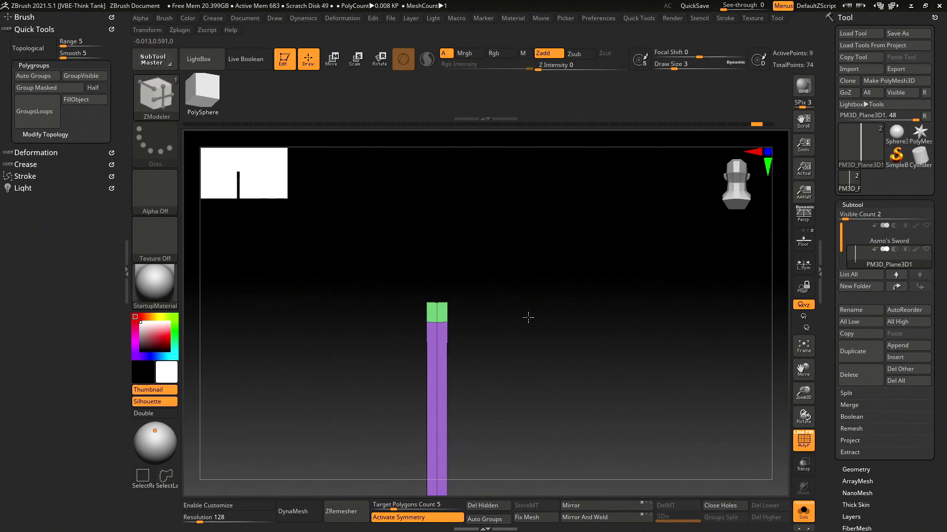
pyautogui.hotkey('ctrl', 'shift')
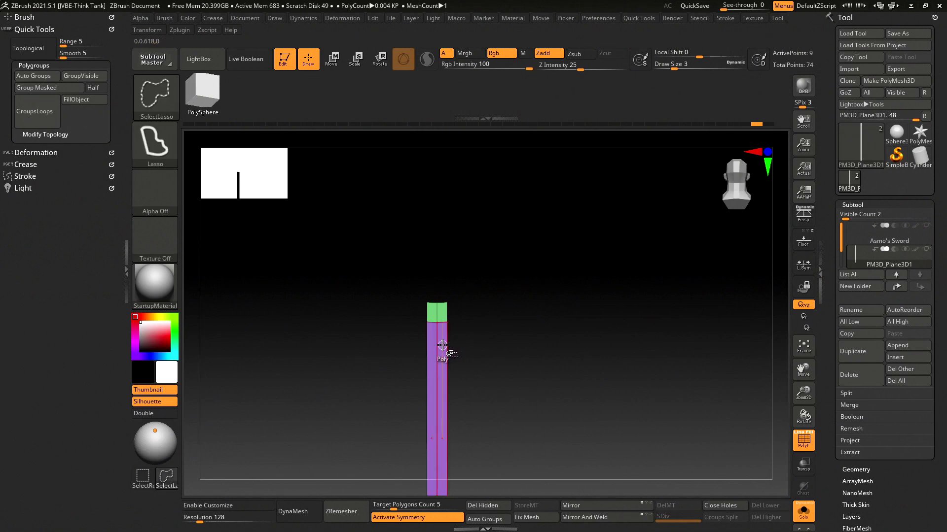
pyautogui.keyDown('ctrl'); pyautogui.keyDown('shift'); pyautogui.click(442, 345); pyautogui.keyUp('shift'); pyautogui.keyUp('ctrl')
pyautogui.keyDown('ctrl'); pyautogui.keyDown('shift'); pyautogui.click(470, 326); pyautogui.keyUp('shift'); pyautogui.keyUp('ctrl')
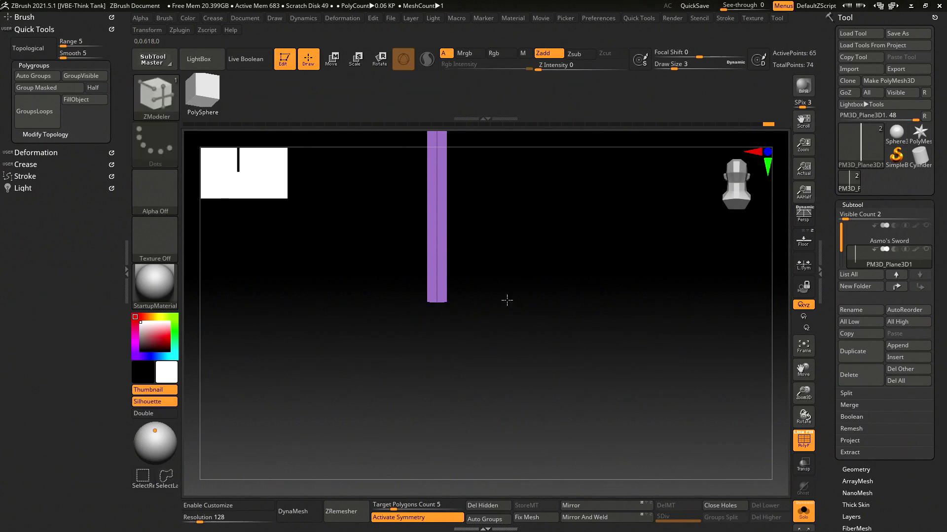
pyautogui.moveTo(483, 255)
pyautogui.mouseDown()
pyautogui.moveTo(489, 313)
pyautogui.moveTo(454, 312)
pyautogui.moveTo(475, 312)
pyautogui.mouseUp()
# - Isolate the upper green, teal and blue sections and merge them into one yellow-green polygroup
pyautogui.hotkey('ctrl', 'shift')
pyautogui.keyDown('ctrl'); pyautogui.keyDown('shift'); pyautogui.click(434, 288); pyautogui.keyUp('shift'); pyautogui.keyUp('ctrl')
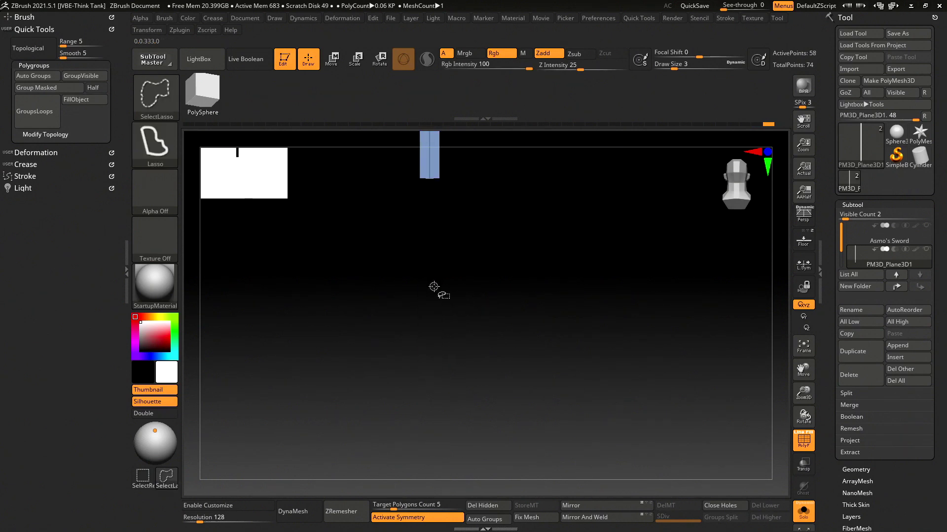
pyautogui.keyDown('ctrl'); pyautogui.keyDown('shift'); pyautogui.click(482, 245); pyautogui.keyUp('shift'); pyautogui.keyUp('ctrl')
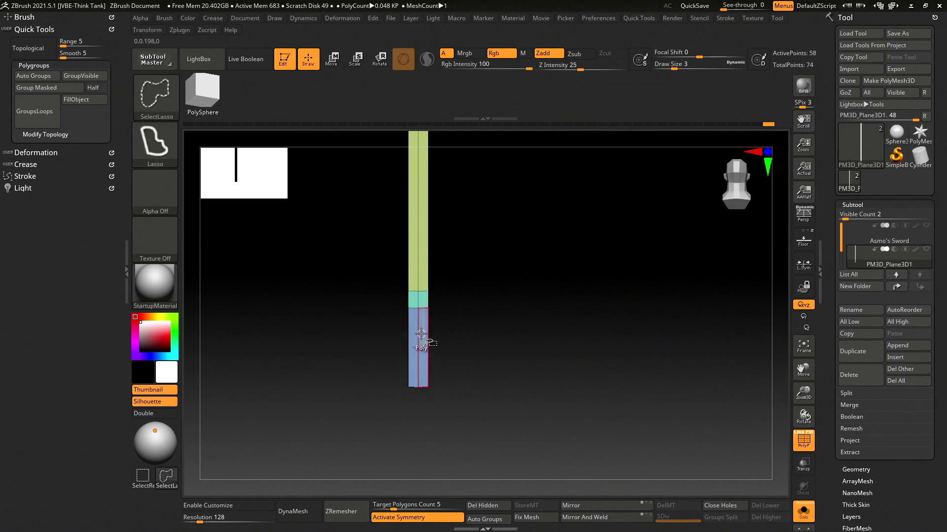
pyautogui.keyDown('ctrl'); pyautogui.keyDown('shift'); pyautogui.click(421, 334); pyautogui.keyUp('shift'); pyautogui.keyUp('ctrl')
pyautogui.moveTo(476, 239)
pyautogui.mouseDown()
pyautogui.moveTo(481, 271)
pyautogui.moveTo(440, 313)
pyautogui.moveTo(457, 313)
pyautogui.moveTo(470, 395)
pyautogui.mouseUp()
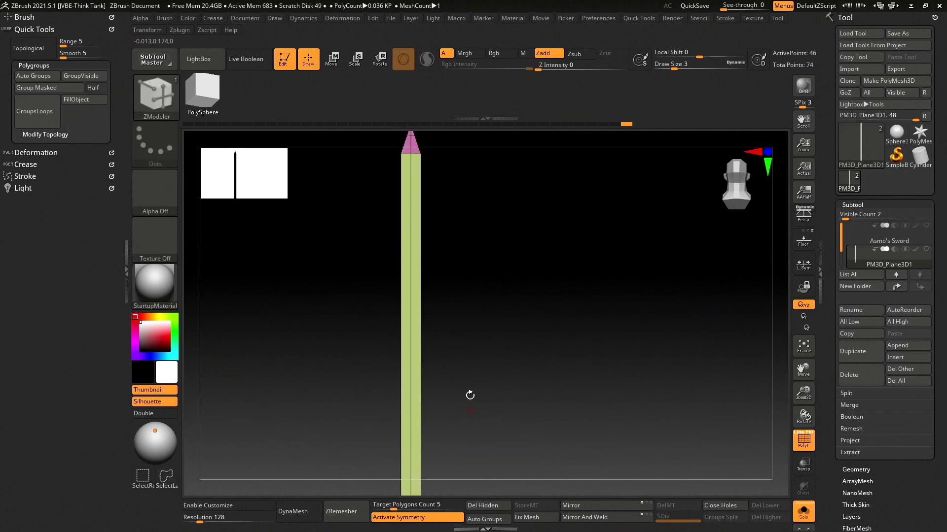
pyautogui.keyDown('ctrl'); pyautogui.keyDown('shift'); pyautogui.click(511, 204); pyautogui.keyUp('shift'); pyautogui.keyUp('ctrl')
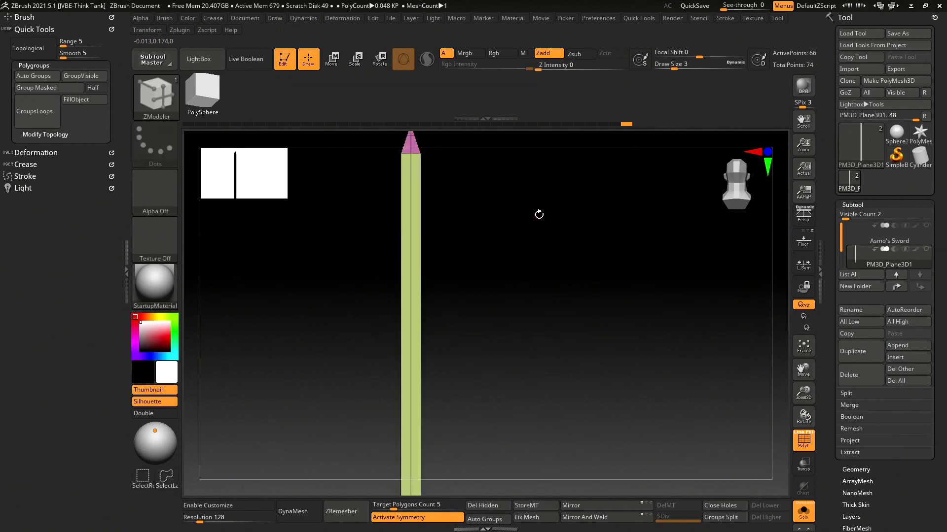
pyautogui.keyDown('ctrl'); pyautogui.keyDown('shift'); pyautogui.click(539, 214); pyautogui.keyUp('shift'); pyautogui.keyUp('ctrl')
pyautogui.moveTo(539, 213)
pyautogui.mouseDown()
pyautogui.moveTo(515, 194)
pyautogui.moveTo(510, 305)
pyautogui.mouseUp()
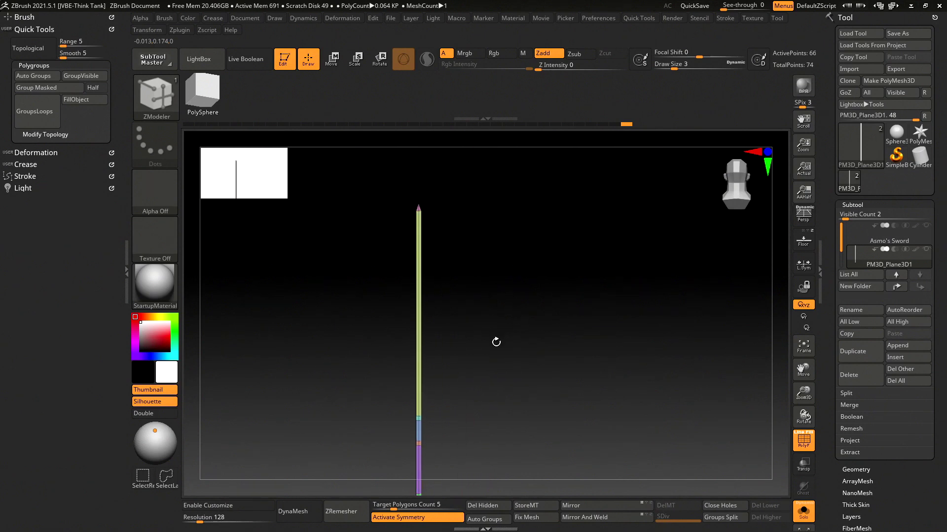
pyautogui.moveTo(502, 348); pyautogui.dragTo(655, 305)
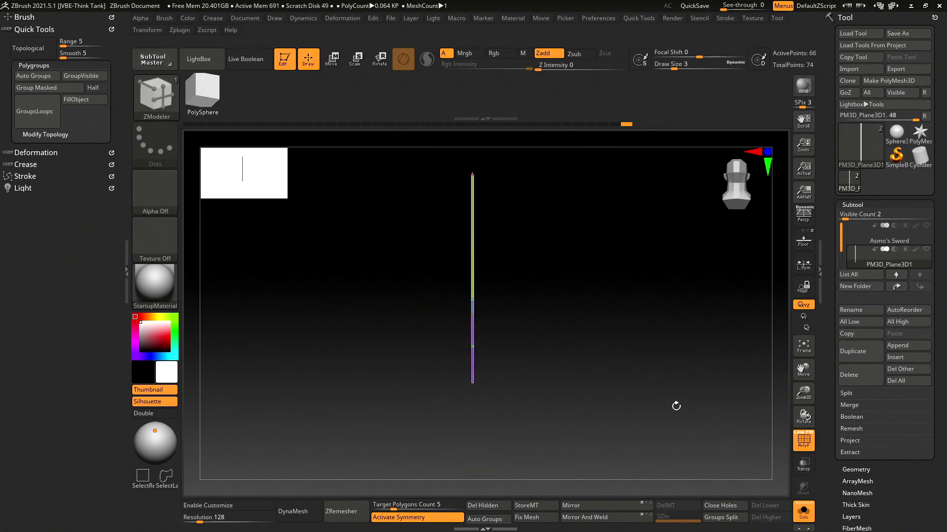
# - Turn on the floor grid, compare the sword to the sketch front-on, then lasso-isolate the tip
pyautogui.moveTo(599, 378)
pyautogui.mouseDown()
pyautogui.moveTo(608, 395)
pyautogui.moveTo(572, 342)
pyautogui.mouseUp()
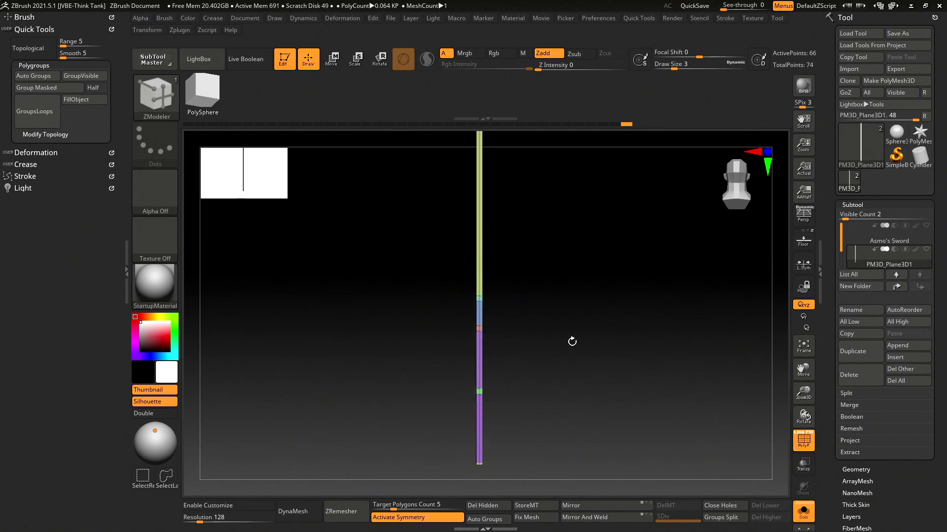
pyautogui.click(805, 244)
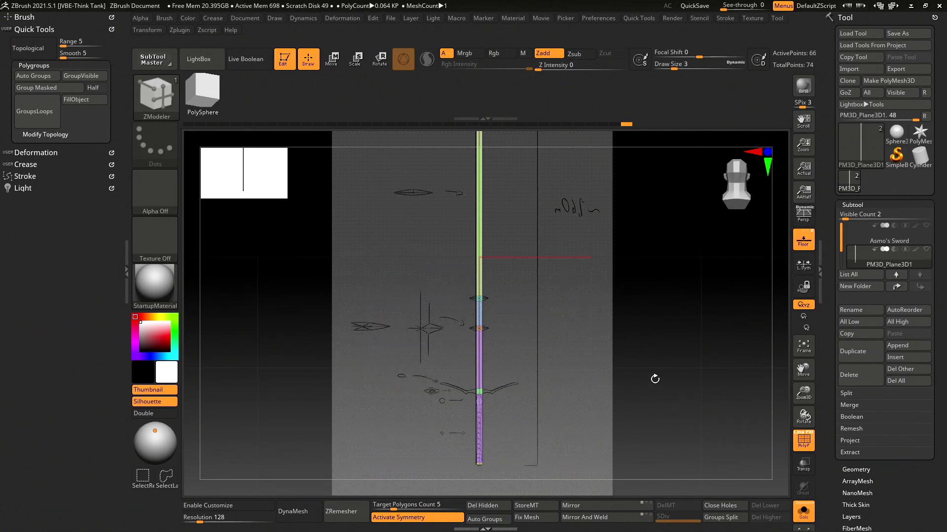
pyautogui.moveTo(665, 370)
pyautogui.keyDown('shift'); pyautogui.mouseDown()
pyautogui.moveTo(592, 371)
pyautogui.moveTo(520, 358)
pyautogui.moveTo(577, 208)
pyautogui.mouseUp(); pyautogui.keyUp('shift')
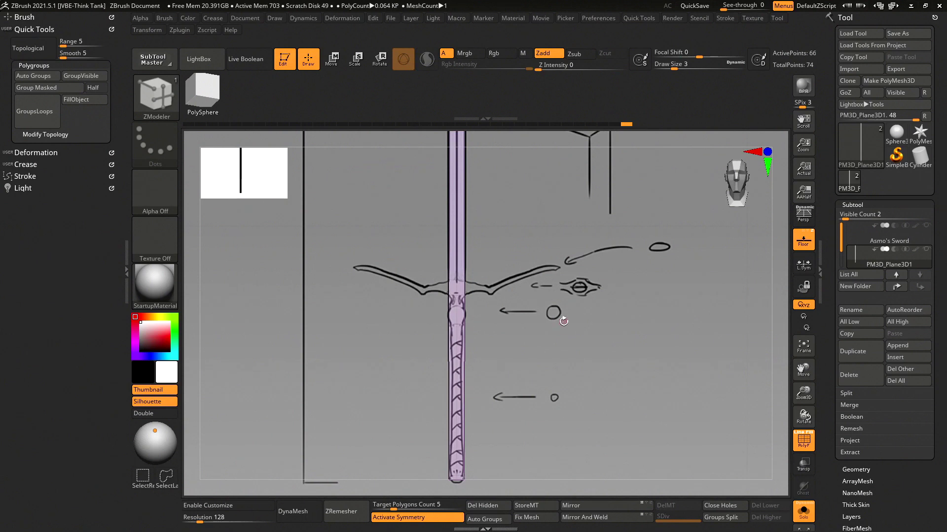
pyautogui.keyDown('alt'); pyautogui.moveTo(564, 309); pyautogui.dragTo(557, 356); pyautogui.keyUp('alt')
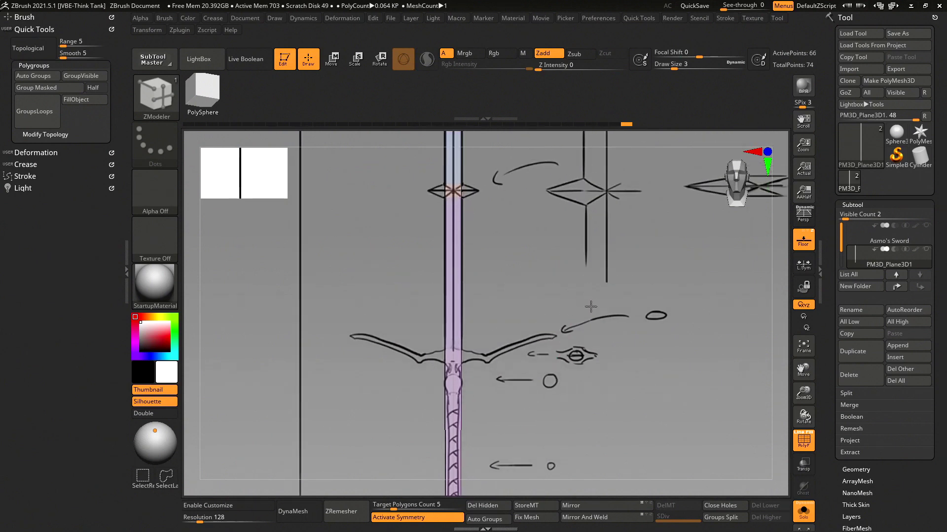
pyautogui.moveTo(590, 307)
pyautogui.keyDown('alt'); pyautogui.mouseDown()
pyautogui.moveTo(513, 258)
pyautogui.moveTo(533, 274)
pyautogui.moveTo(535, 307)
pyautogui.mouseUp(); pyautogui.keyUp('alt')
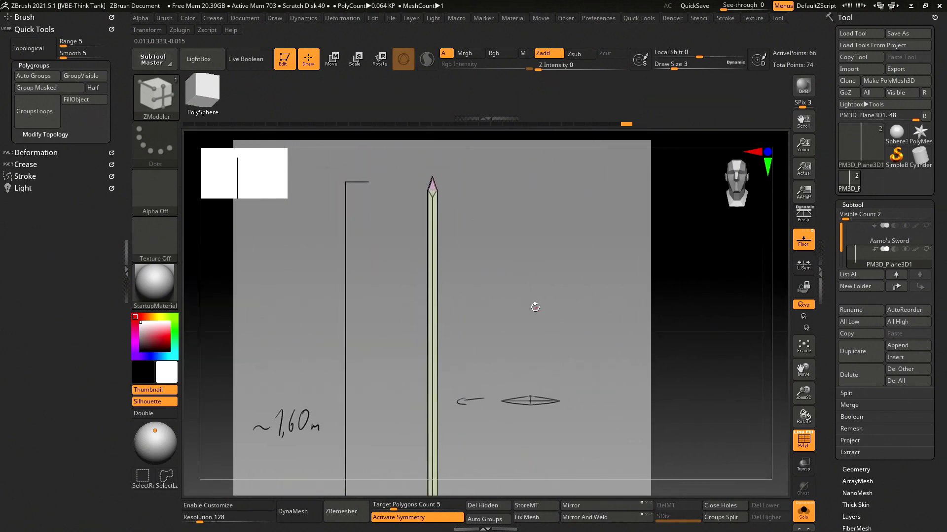
pyautogui.hotkey('ctrl', 'shift')
pyautogui.moveTo(406, 182)
pyautogui.keyDown('ctrl'); pyautogui.keyDown('shift'); pyautogui.mouseDown()
pyautogui.moveTo(490, 150)
pyautogui.moveTo(486, 165)
pyautogui.moveTo(587, 190)
pyautogui.moveTo(617, 237)
pyautogui.moveTo(544, 242)
pyautogui.mouseUp(); pyautogui.keyUp('shift'); pyautogui.keyUp('ctrl')
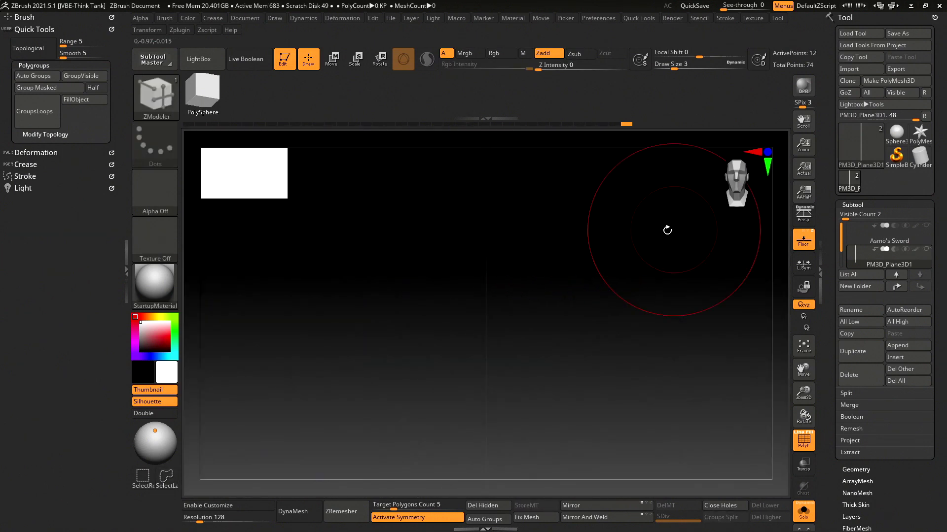
# - Turn off the floor grid, then orbit and frame the pink triangular tip front-on
pyautogui.moveTo(665, 232)
pyautogui.mouseDown()
pyautogui.moveTo(649, 239)
pyautogui.moveTo(655, 247)
pyautogui.moveTo(551, 264)
pyautogui.moveTo(626, 273)
pyautogui.mouseUp()
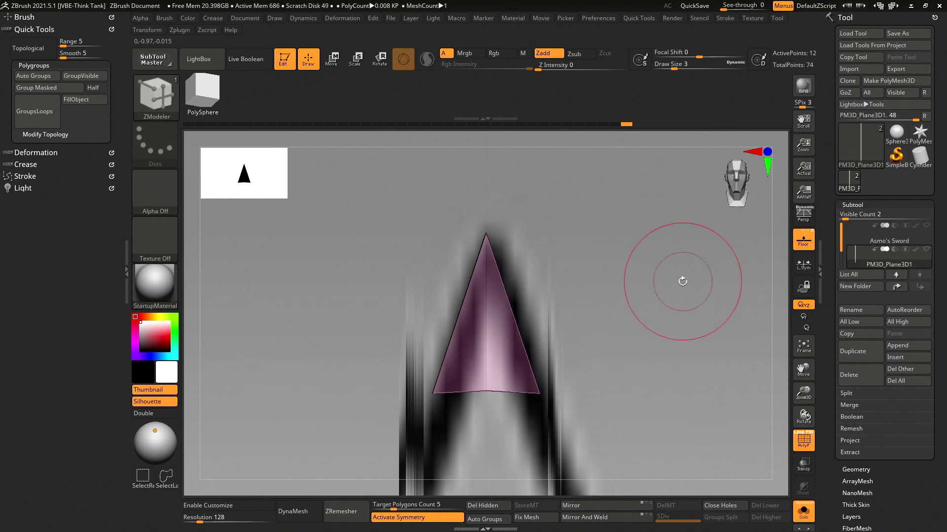
pyautogui.click(800, 241)
pyautogui.moveTo(653, 279)
pyautogui.mouseDown()
pyautogui.moveTo(711, 305)
pyautogui.moveTo(626, 314)
pyautogui.mouseUp()
pyautogui.moveTo(707, 281)
pyautogui.mouseDown()
pyautogui.moveTo(682, 268)
pyautogui.moveTo(613, 310)
pyautogui.moveTo(720, 311)
pyautogui.moveTo(699, 318)
pyautogui.mouseUp()
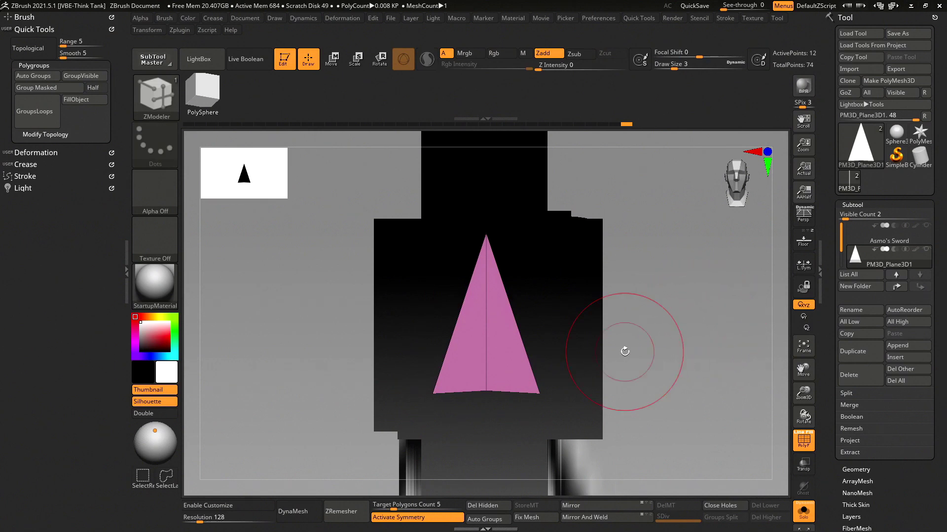
pyautogui.moveTo(638, 255)
pyautogui.mouseDown()
pyautogui.moveTo(623, 251)
pyautogui.moveTo(645, 238)
pyautogui.moveTo(619, 271)
pyautogui.moveTo(639, 268)
pyautogui.moveTo(598, 247)
pyautogui.mouseUp()
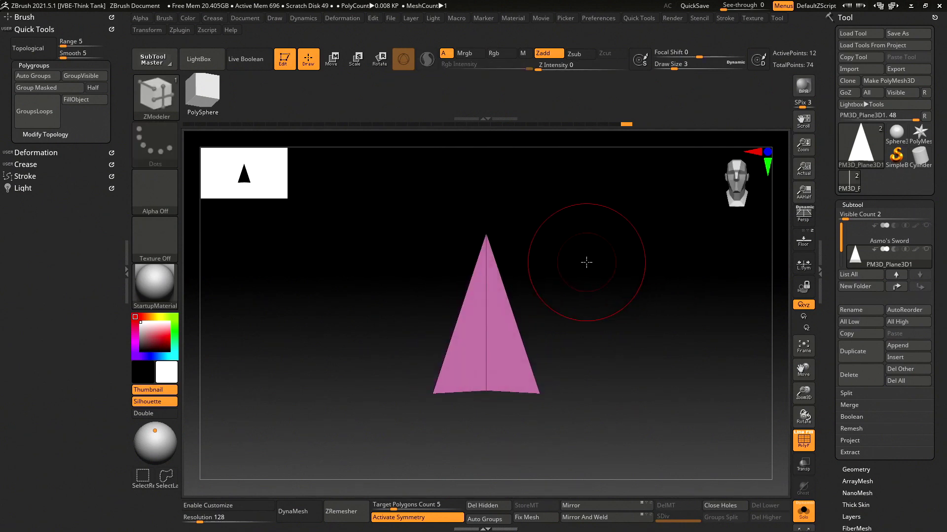
pyautogui.press('f')
pyautogui.moveTo(654, 257)
pyautogui.mouseDown()
pyautogui.moveTo(478, 292)
pyautogui.moveTo(596, 267)
pyautogui.mouseUp()
pyautogui.moveTo(512, 192)
pyautogui.keyDown('alt'); pyautogui.mouseDown()
pyautogui.moveTo(503, 359)
pyautogui.moveTo(488, 342)
pyautogui.moveTo(549, 360)
pyautogui.moveTo(499, 249)
pyautogui.moveTo(444, 348)
pyautogui.moveTo(505, 373)
pyautogui.moveTo(548, 293)
pyautogui.moveTo(534, 268)
pyautogui.moveTo(560, 250)
pyautogui.moveTo(540, 322)
pyautogui.moveTo(513, 334)
pyautogui.moveTo(537, 330)
pyautogui.moveTo(537, 344)
pyautogui.moveTo(571, 339)
pyautogui.moveTo(556, 306)
pyautogui.moveTo(573, 311)
pyautogui.moveTo(533, 317)
pyautogui.moveTo(526, 348)
pyautogui.moveTo(473, 362)
pyautogui.moveTo(576, 243)
pyautogui.moveTo(557, 252)
pyautogui.moveTo(548, 261)
pyautogui.moveTo(615, 271)
pyautogui.moveTo(628, 200)
pyautogui.moveTo(641, 439)
pyautogui.moveTo(583, 264)
pyautogui.moveTo(604, 276)
pyautogui.mouseUp(); pyautogui.keyUp('alt')
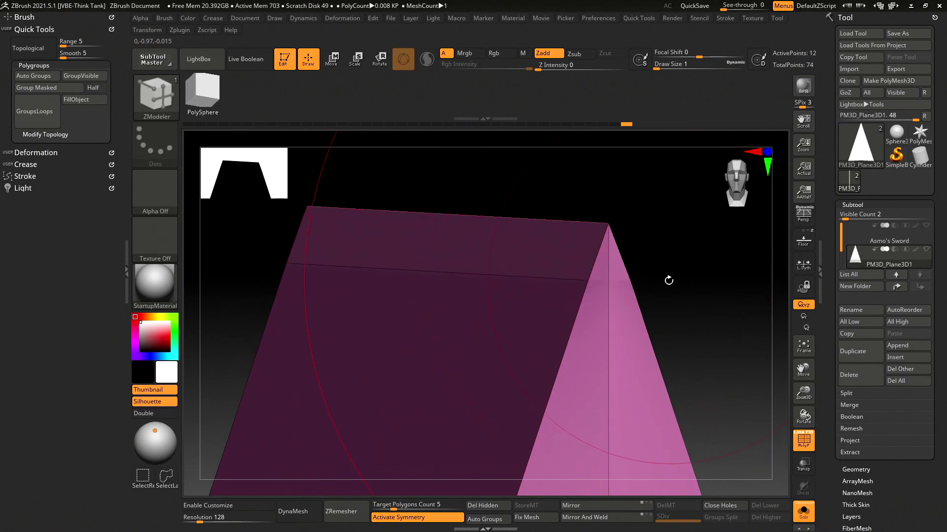
# - Choose a ZModeler edge action and orbit around the isolated tip
pyautogui.press('space')
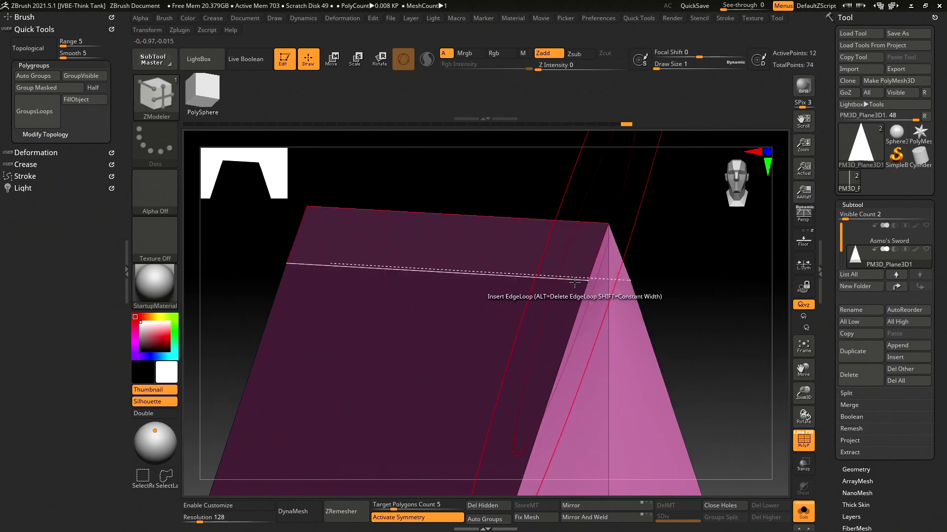
pyautogui.press('space')
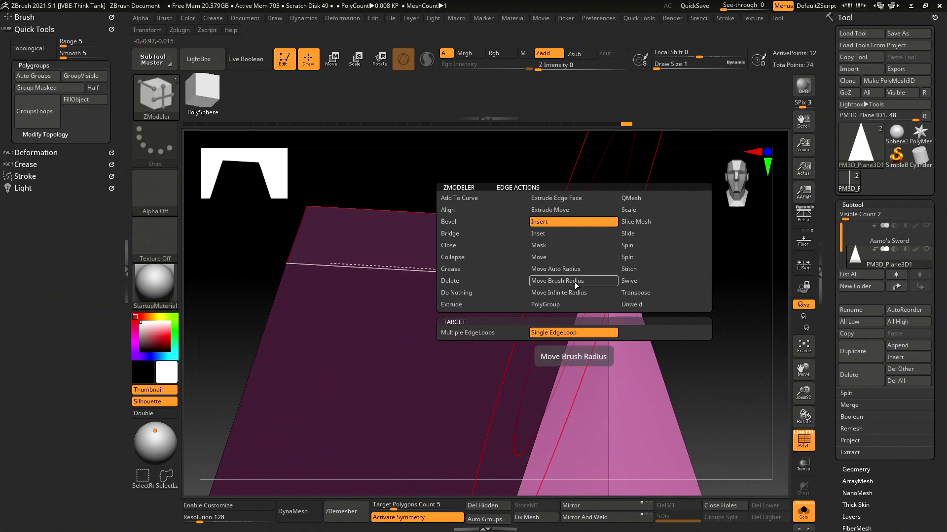
pyautogui.click(575, 282)
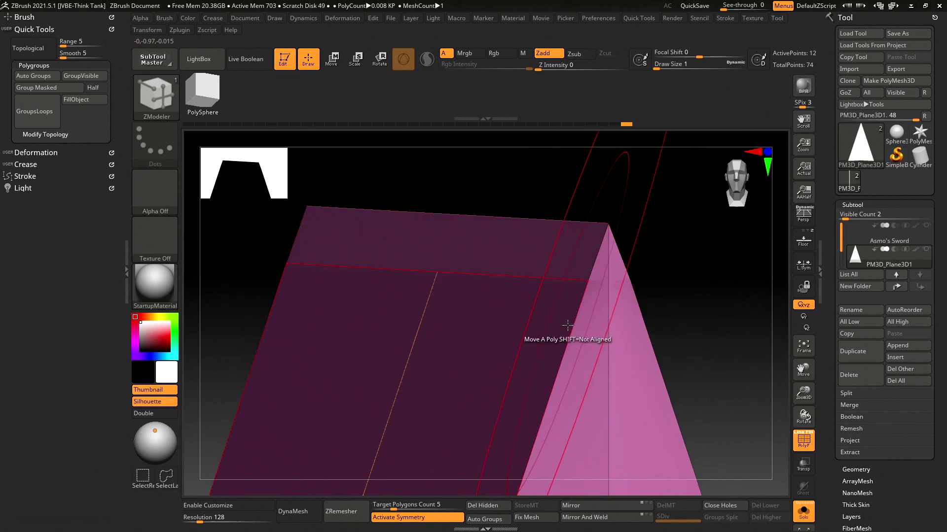
pyautogui.press('space')
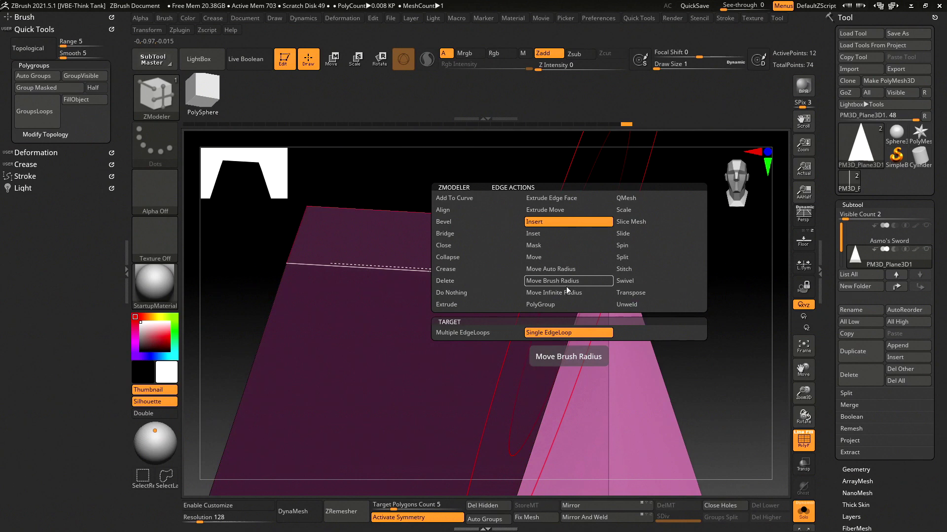
pyautogui.moveTo(568, 290)
pyautogui.mouseDown()
pyautogui.moveTo(661, 269)
pyautogui.moveTo(477, 266)
pyautogui.moveTo(482, 275)
pyautogui.mouseUp()
pyautogui.keyDown('ctrl'); pyautogui.keyDown('shift'); pyautogui.click(543, 258); pyautogui.keyUp('shift'); pyautogui.keyUp('ctrl')
pyautogui.moveTo(573, 253)
pyautogui.mouseDown()
pyautogui.moveTo(608, 275)
pyautogui.moveTo(538, 282)
pyautogui.moveTo(593, 272)
pyautogui.moveTo(574, 276)
pyautogui.mouseUp()
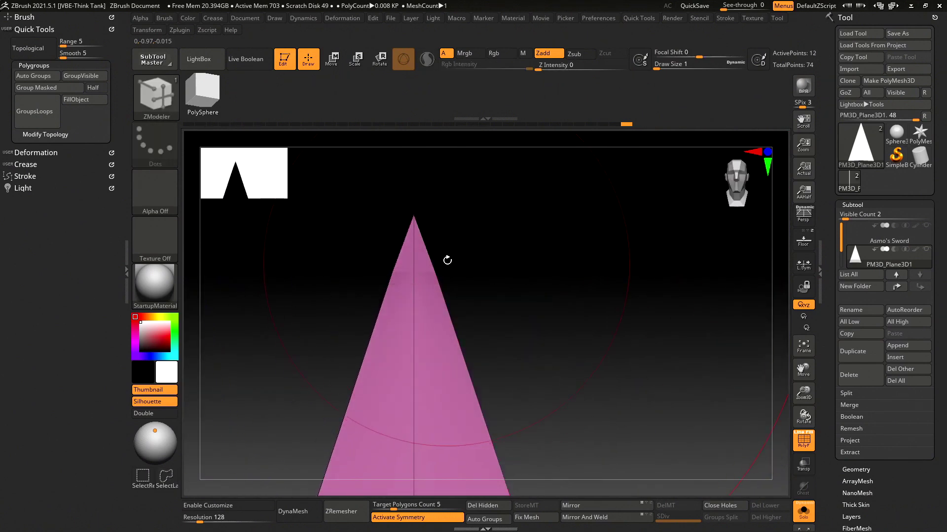
pyautogui.moveTo(516, 269)
pyautogui.mouseDown()
pyautogui.moveTo(484, 279)
pyautogui.moveTo(484, 262)
pyautogui.mouseUp()
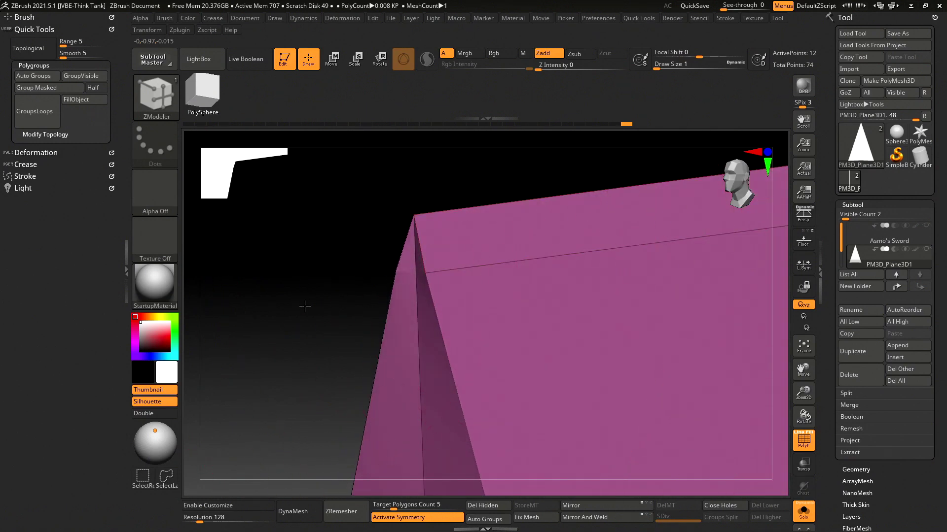
pyautogui.moveTo(302, 306); pyautogui.dragTo(520, 265)
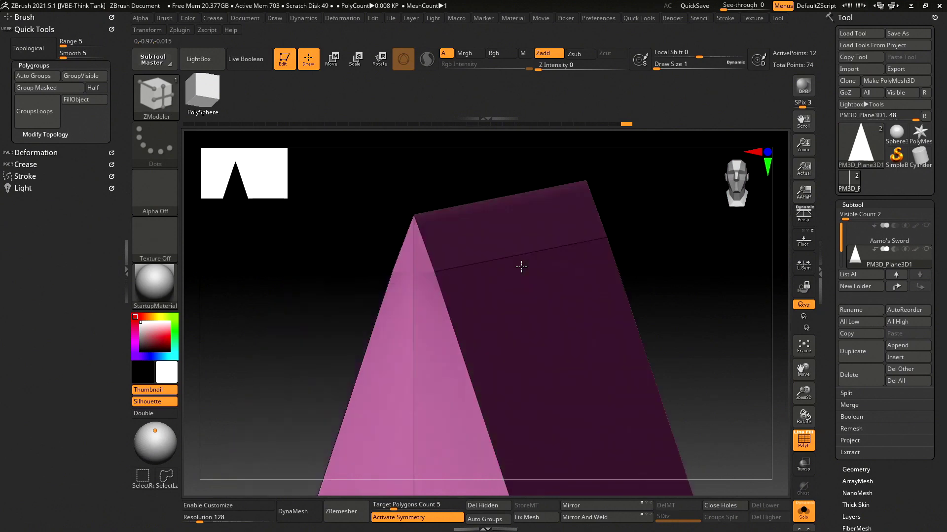
pyautogui.moveTo(414, 215)
pyautogui.keyDown('ctrl'); pyautogui.keyDown('shift'); pyautogui.mouseDown()
pyautogui.moveTo(433, 236)
pyautogui.moveTo(417, 219)
pyautogui.mouseUp(); pyautogui.keyUp('shift'); pyautogui.keyUp('ctrl')
# - Clear the stray mask, insert an edge loop across the tip, then undo it
pyautogui.press('b')
pyautogui.press('z')
pyautogui.press('m')
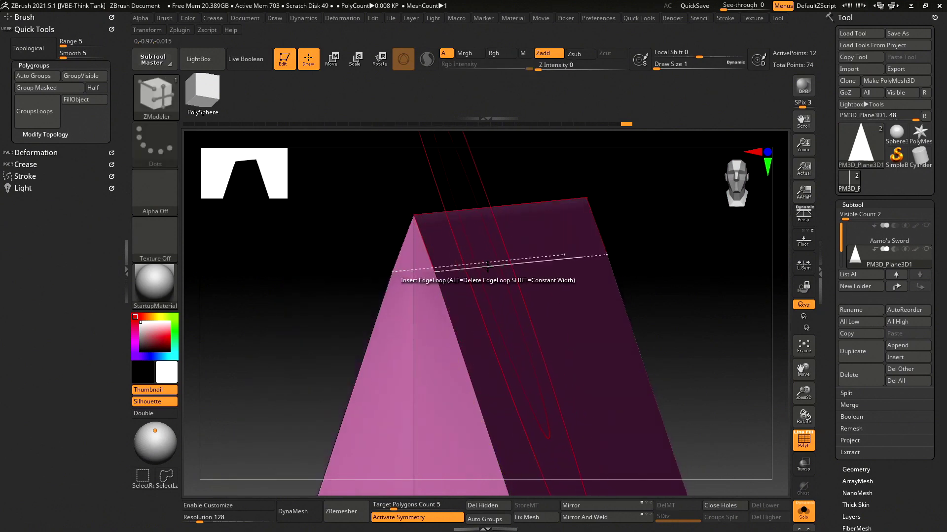
pyautogui.click(496, 265)
pyautogui.moveTo(612, 247)
pyautogui.mouseDown()
pyautogui.moveTo(650, 260)
pyautogui.moveTo(587, 246)
pyautogui.mouseUp()
pyautogui.hotkey('ctrl', 'z')
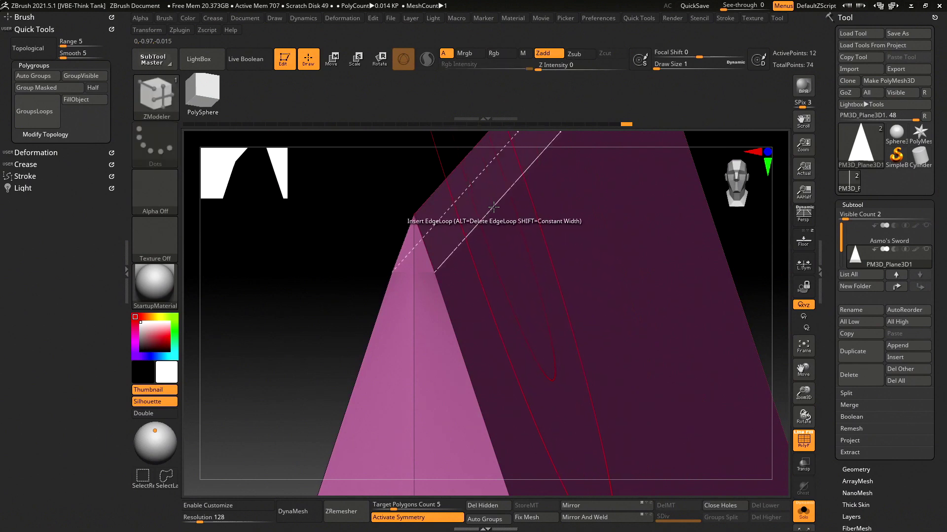
# - Use ZModeler Edge Move to pull a tip edge outward, then frame it and reveal the sword
pyautogui.press('space')
pyautogui.click(471, 257)
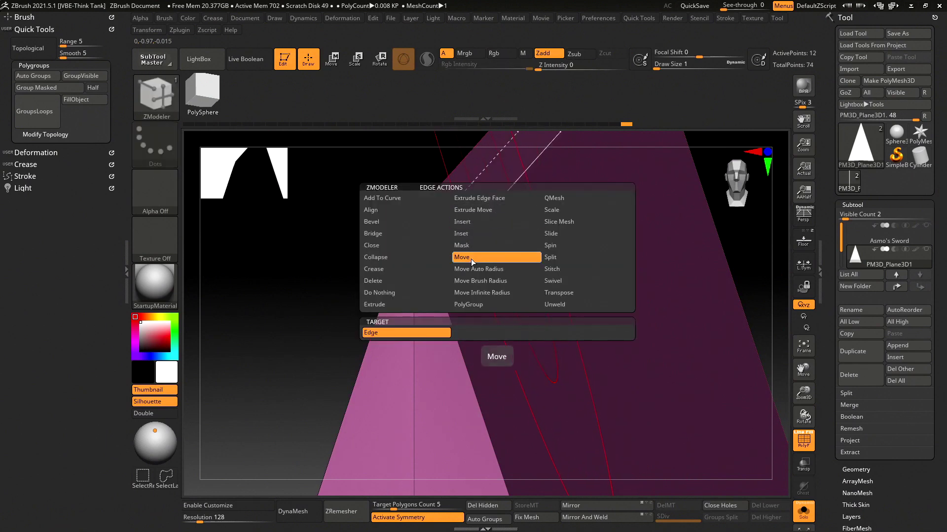
pyautogui.moveTo(503, 199); pyautogui.dragTo(518, 200)
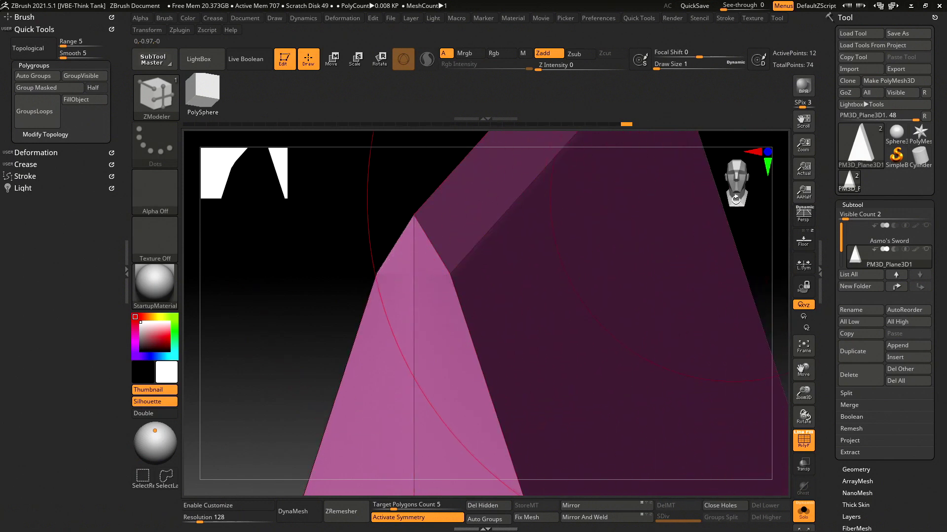
pyautogui.moveTo(602, 229)
pyautogui.mouseDown(button='right')
pyautogui.moveTo(520, 241)
pyautogui.moveTo(508, 251)
pyautogui.moveTo(533, 256)
pyautogui.moveTo(481, 268)
pyautogui.moveTo(496, 270)
pyautogui.moveTo(321, 304)
pyautogui.moveTo(488, 270)
pyautogui.moveTo(346, 321)
pyautogui.moveTo(510, 275)
pyautogui.moveTo(484, 325)
pyautogui.moveTo(459, 249)
pyautogui.mouseUp(button='right')
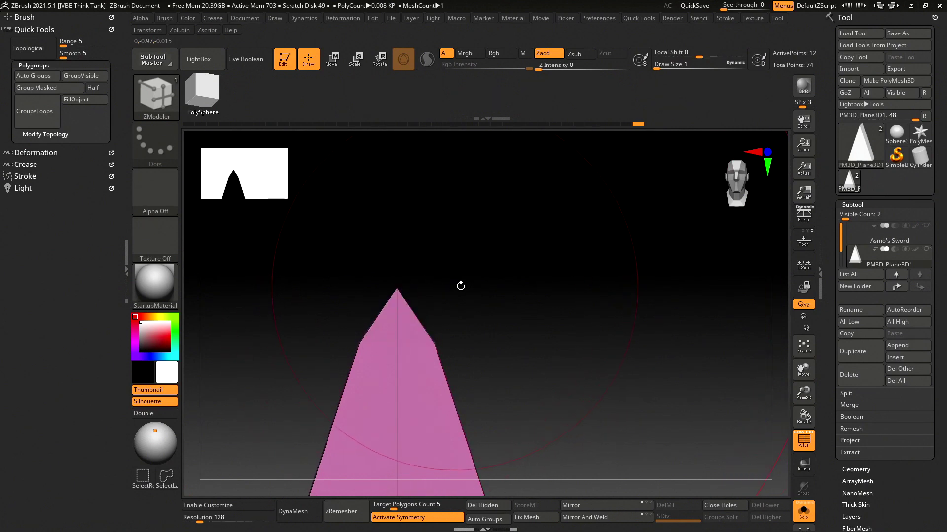
pyautogui.press('f')
pyautogui.keyDown('ctrl'); pyautogui.keyDown('alt'); pyautogui.keyDown('shift'); pyautogui.click(469, 294); pyautogui.keyUp('shift'); pyautogui.keyUp('alt'); pyautogui.keyUp('ctrl')
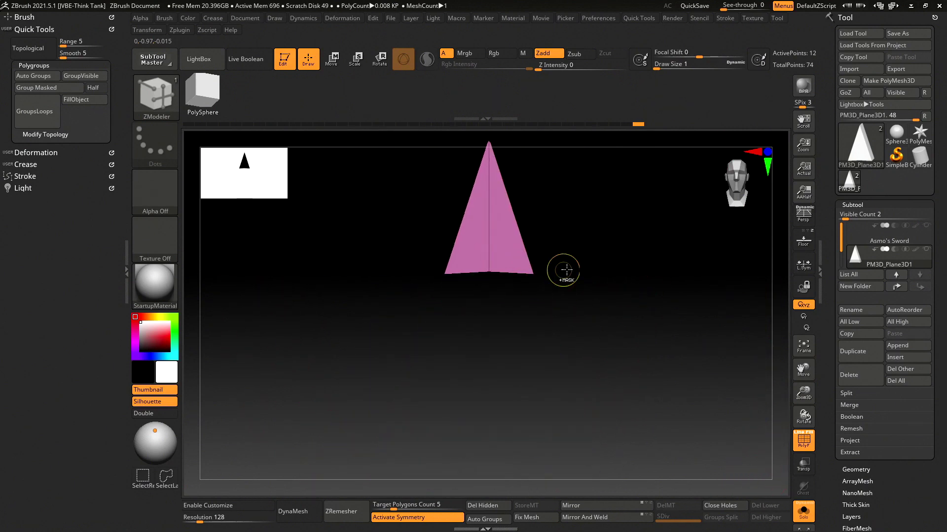
# - Unhide the whole sword blade and snap the view straight to the front
pyautogui.keyDown('ctrl'); pyautogui.keyDown('shift'); pyautogui.click(606, 256); pyautogui.keyUp('shift'); pyautogui.keyUp('ctrl')
pyautogui.keyDown('shift'); pyautogui.moveTo(606, 255); pyautogui.dragTo(616, 262); pyautogui.keyUp('shift')
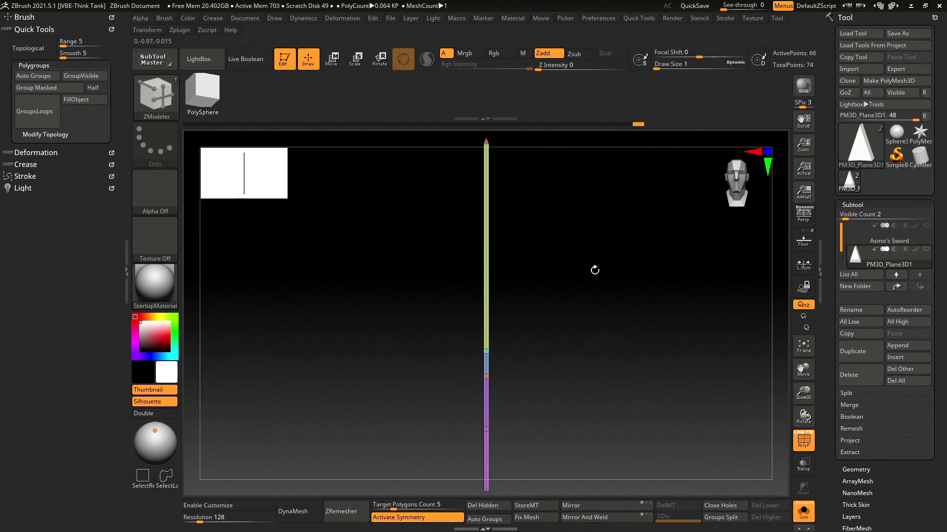
pyautogui.moveTo(587, 383)
pyautogui.keyDown('alt'); pyautogui.mouseDown()
pyautogui.moveTo(509, 290)
pyautogui.moveTo(564, 298)
pyautogui.moveTo(531, 301)
pyautogui.moveTo(581, 295)
pyautogui.mouseUp(); pyautogui.keyUp('alt')
pyautogui.moveTo(534, 353)
pyautogui.keyDown('alt'); pyautogui.mouseDown()
pyautogui.moveTo(499, 417)
pyautogui.moveTo(504, 379)
pyautogui.moveTo(453, 383)
pyautogui.moveTo(450, 364)
pyautogui.moveTo(510, 348)
pyautogui.moveTo(524, 291)
pyautogui.mouseUp(); pyautogui.keyUp('alt')
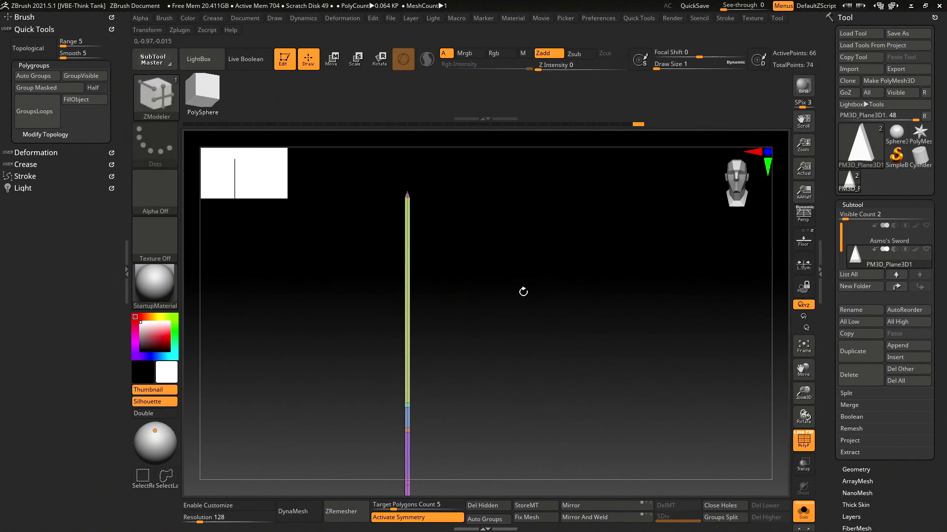
# - Turn on Persp and Floor, then line the blade up over the floor-grid sketch
pyautogui.click(805, 222)
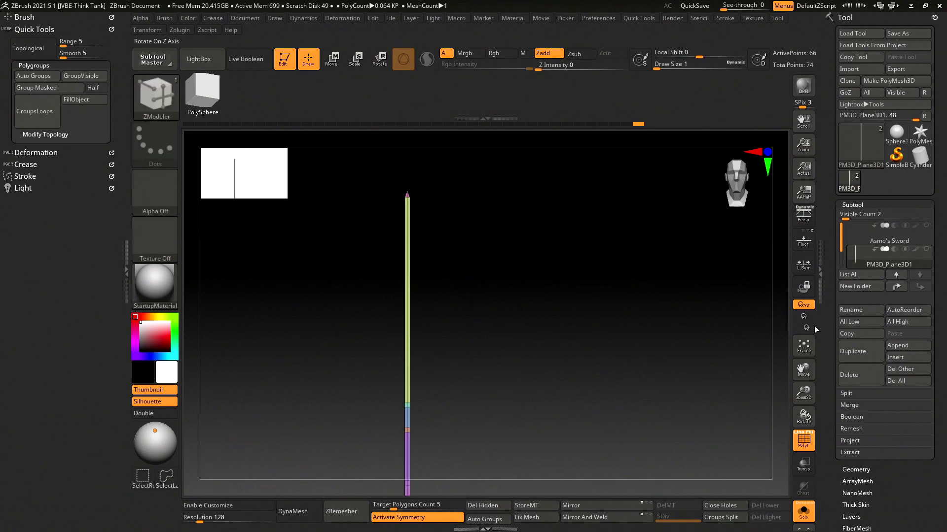
pyautogui.click(803, 245)
pyautogui.moveTo(531, 407)
pyautogui.mouseDown()
pyautogui.moveTo(509, 307)
pyautogui.moveTo(680, 332)
pyautogui.moveTo(524, 337)
pyautogui.moveTo(523, 252)
pyautogui.moveTo(544, 270)
pyautogui.mouseUp()
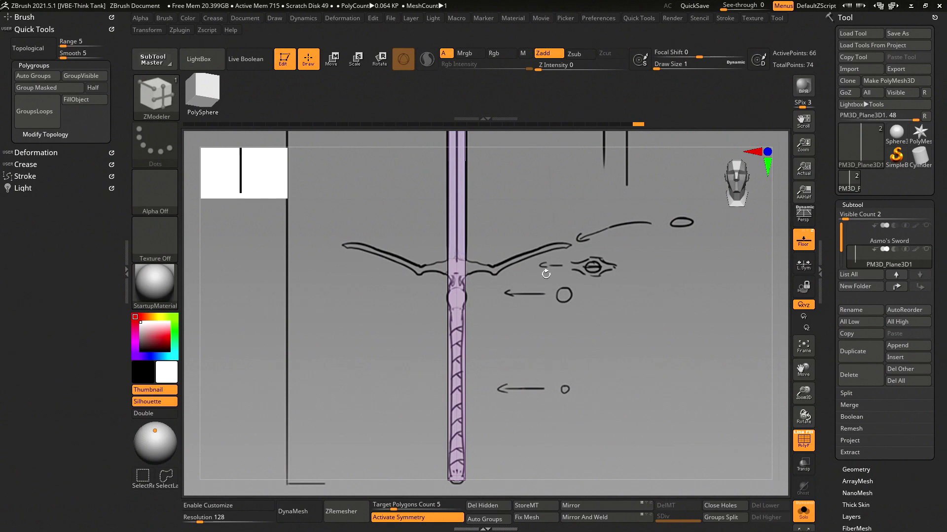
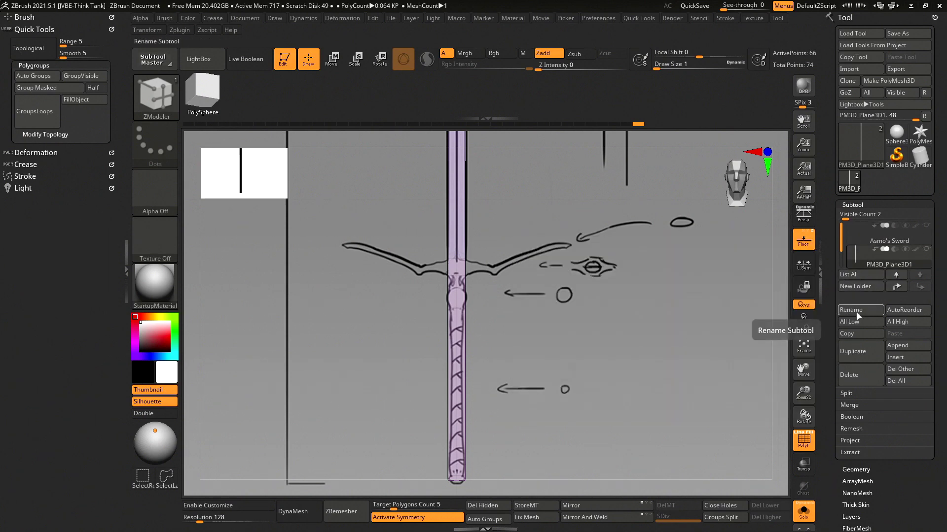
# - Rename the PM3D_Plane3D1 subtool to 'Sword Blade'
pyautogui.click(857, 312)
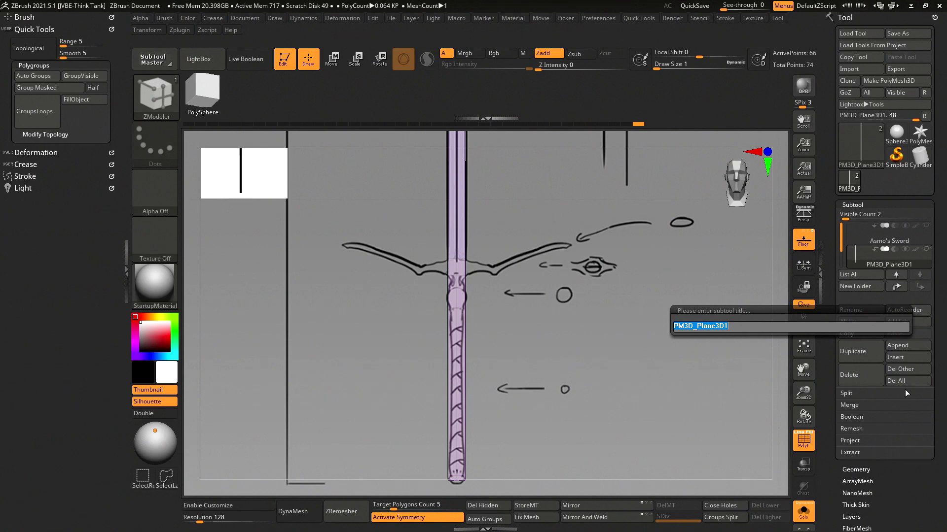
pyautogui.press('shift')
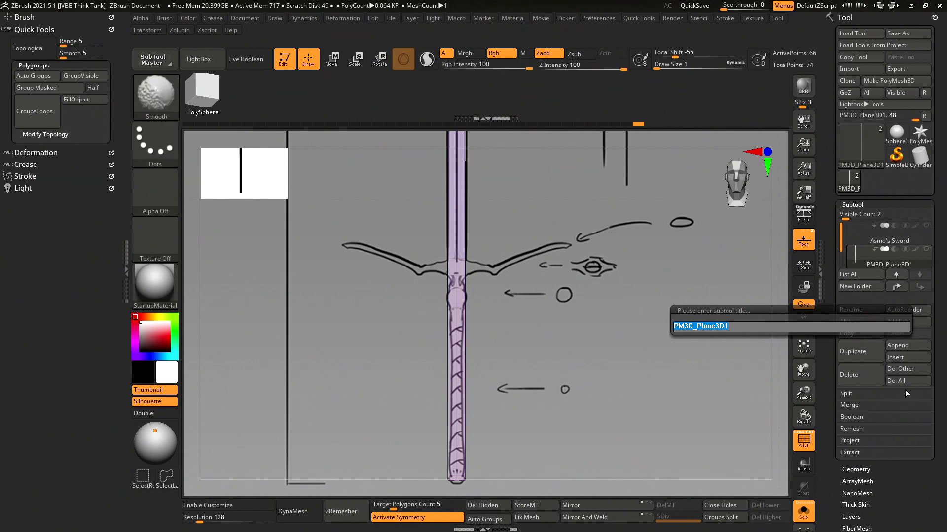
pyautogui.write('Sword Blade')
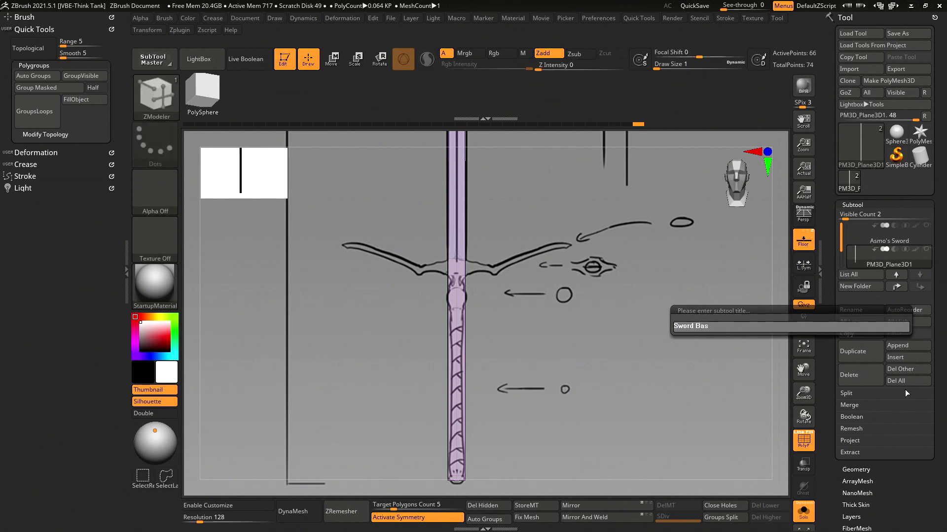
pyautogui.press('Return')
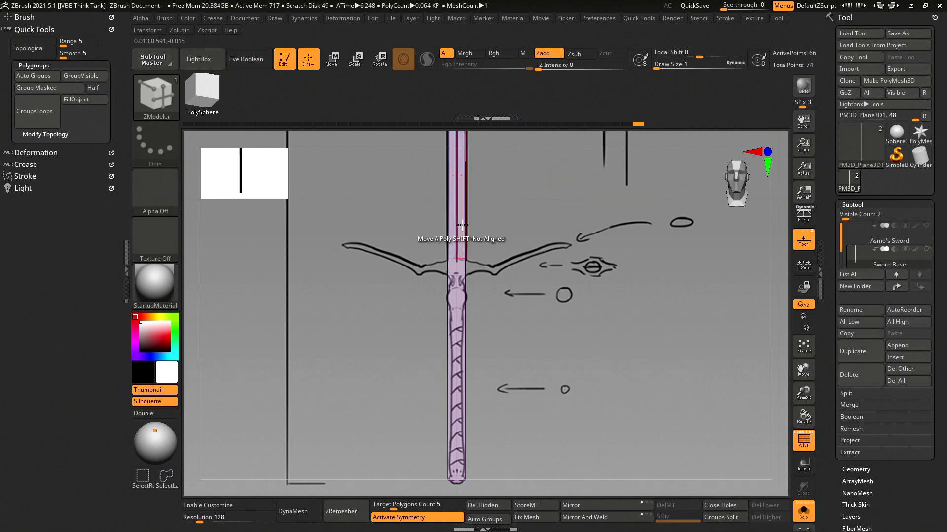
# - Hide the floor and set ZModeler's Poly action to Extrude with A Single Poly target
pyautogui.keyDown('alt'); pyautogui.moveTo(481, 206); pyautogui.dragTo(590, 268); pyautogui.keyUp('alt')
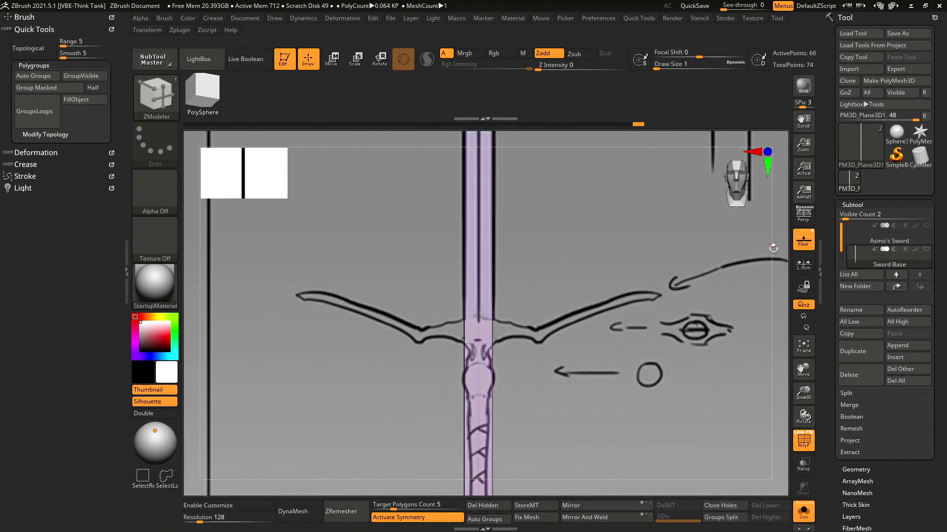
pyautogui.click(803, 246)
pyautogui.moveTo(619, 313)
pyautogui.mouseDown()
pyautogui.moveTo(571, 330)
pyautogui.moveTo(639, 325)
pyautogui.moveTo(556, 317)
pyautogui.moveTo(645, 313)
pyautogui.moveTo(567, 216)
pyautogui.moveTo(577, 374)
pyautogui.moveTo(568, 315)
pyautogui.moveTo(544, 316)
pyautogui.mouseUp()
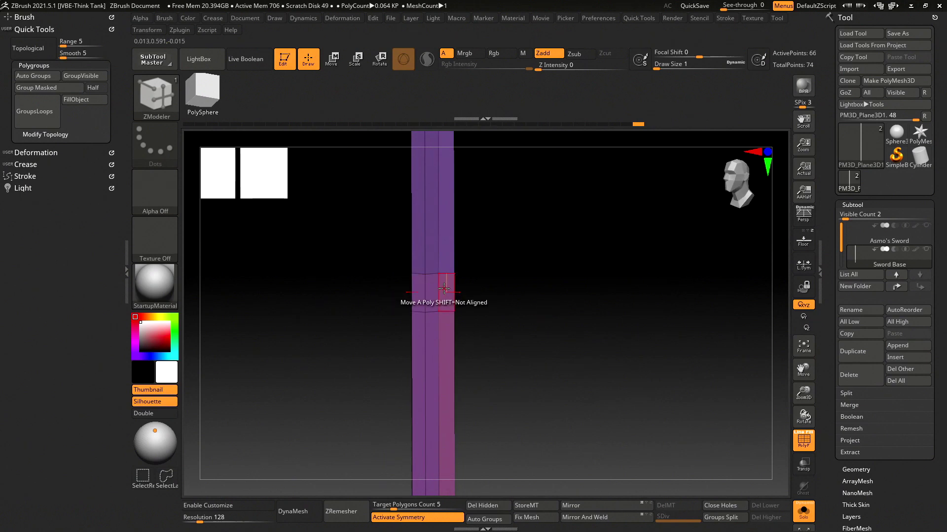
pyautogui.press('space')
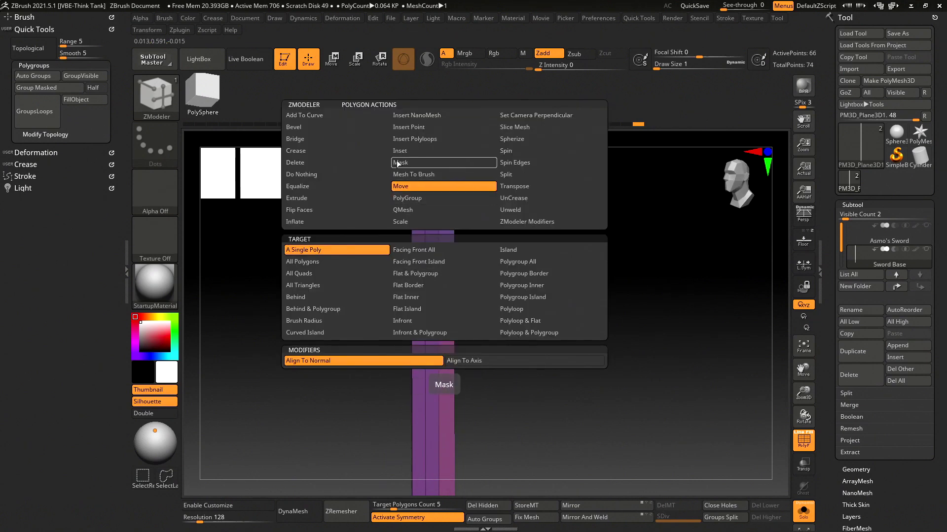
pyautogui.click(319, 199)
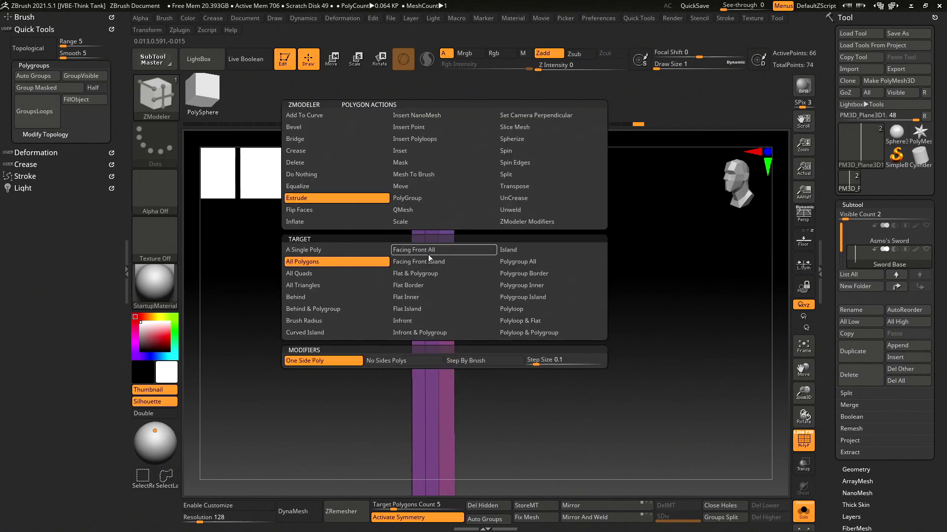
pyautogui.click(377, 250)
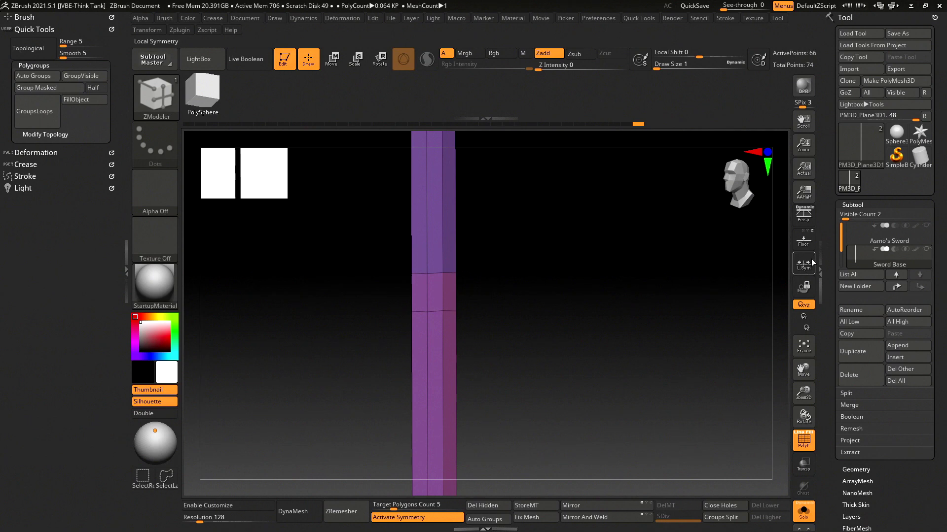
# - Show the reference sketch again and extrude the end polygon out into a long crossguard bar
pyautogui.click(809, 242)
pyautogui.moveTo(548, 268)
pyautogui.mouseDown()
pyautogui.moveTo(449, 280)
pyautogui.moveTo(567, 295)
pyautogui.mouseUp()
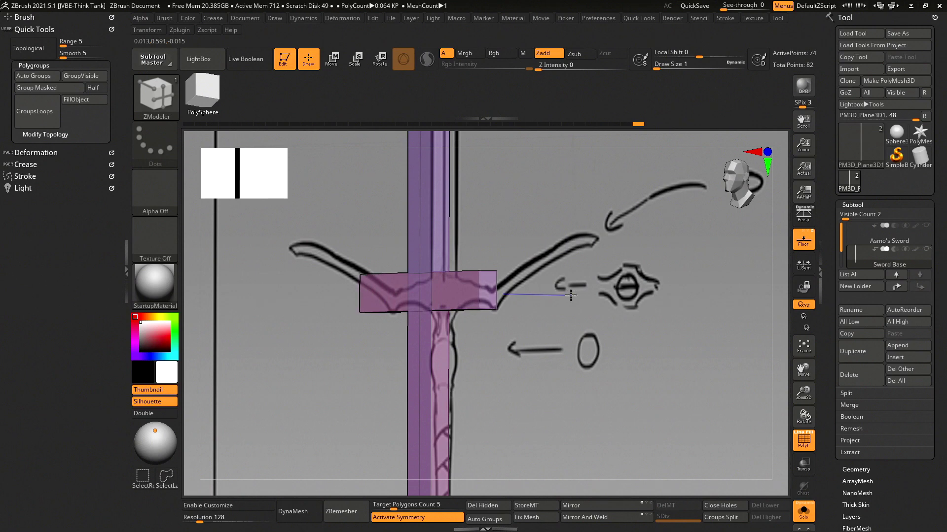
pyautogui.moveTo(492, 288)
pyautogui.mouseDown()
pyautogui.moveTo(780, 295)
pyautogui.moveTo(761, 294)
pyautogui.mouseUp()
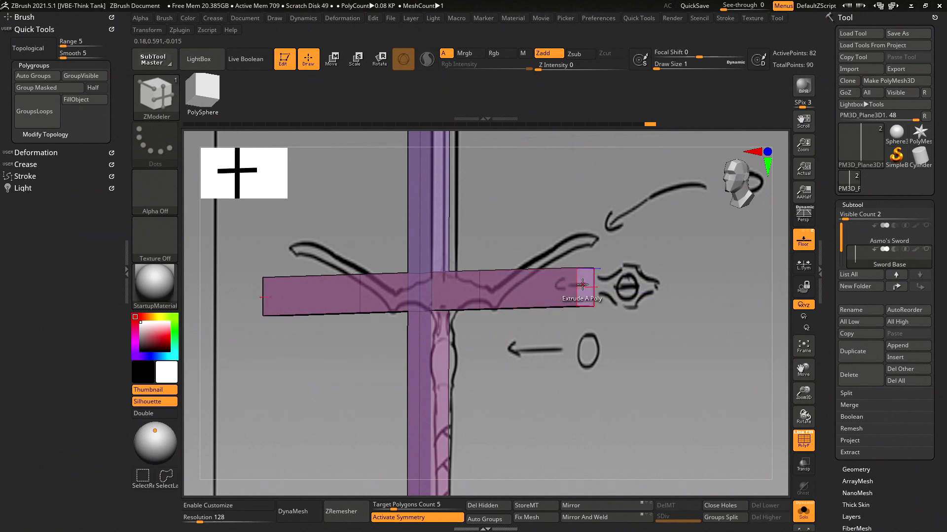
pyautogui.press('space')
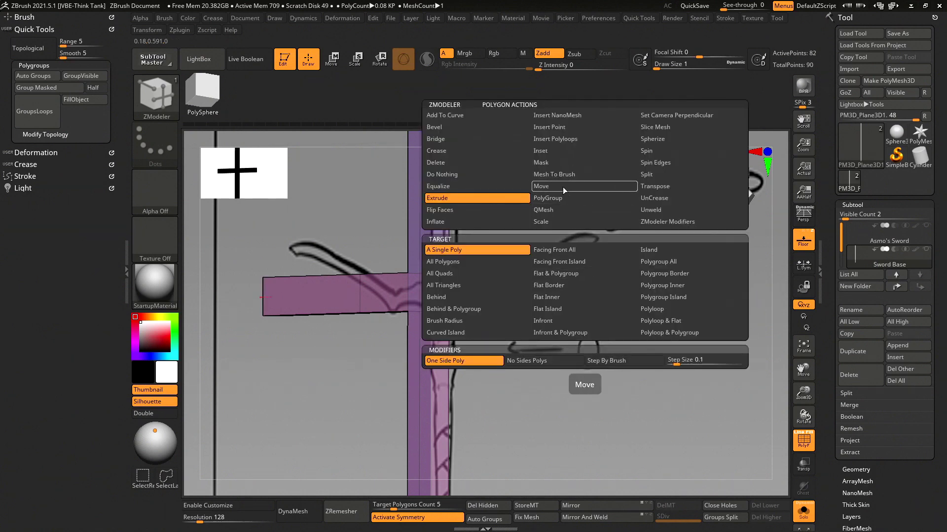
# - Set ZModeler to Edge Move and raise the crossguard's top and bottom edges at the ends
pyautogui.click(561, 190)
pyautogui.click(500, 260)
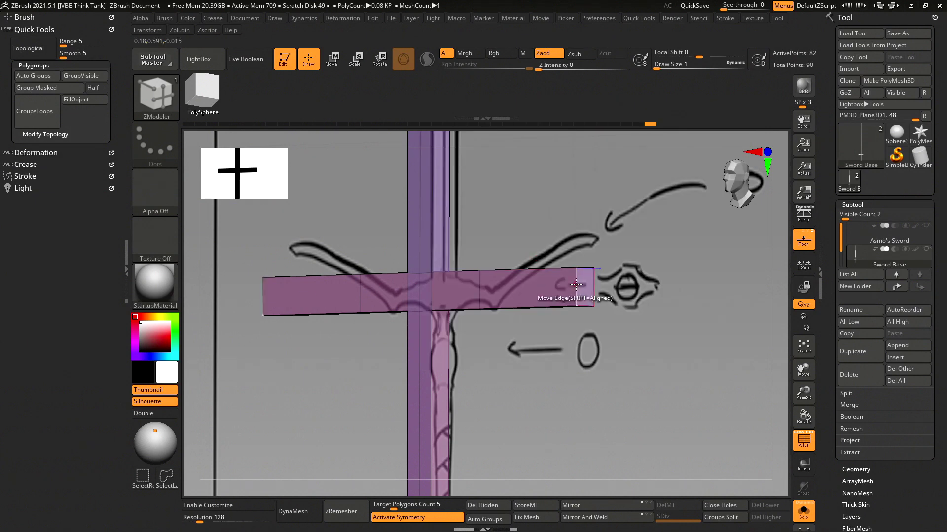
pyautogui.moveTo(572, 210); pyautogui.dragTo(505, 314, button='right')
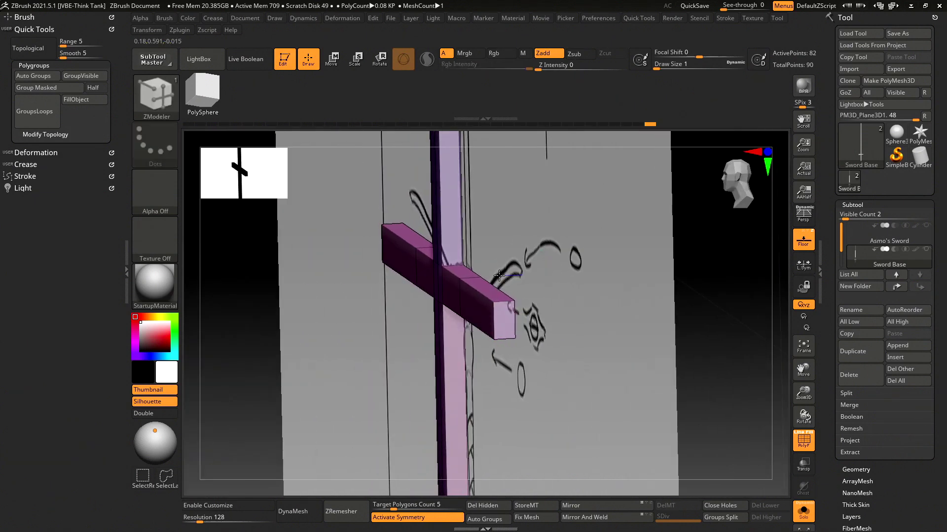
pyautogui.press('space')
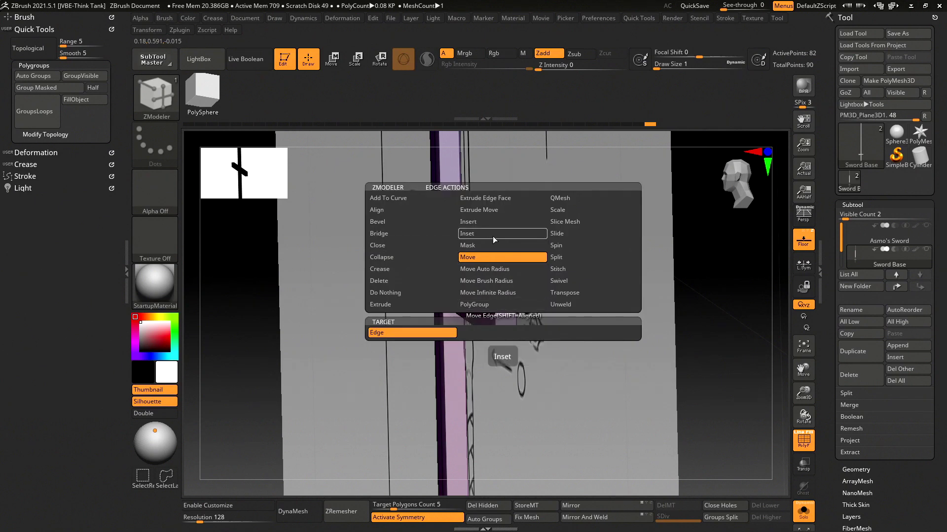
pyautogui.click(439, 293)
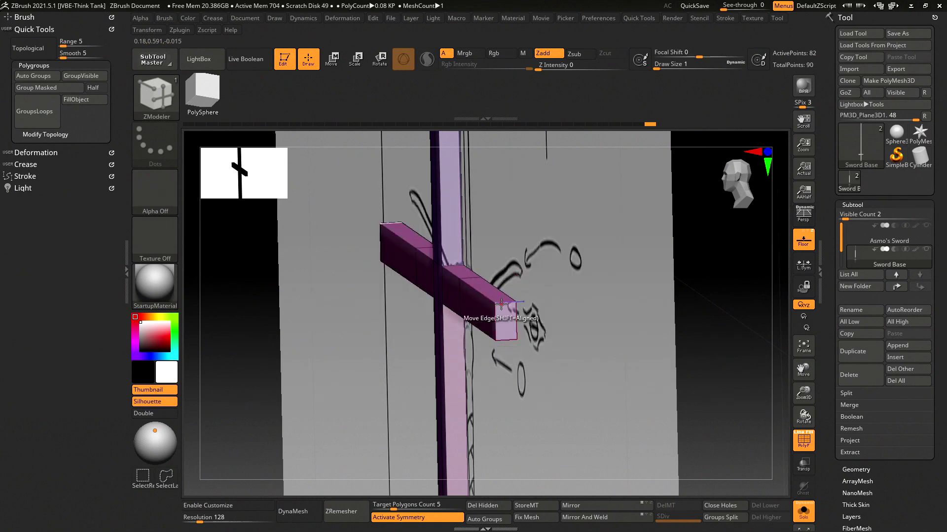
pyautogui.moveTo(501, 303); pyautogui.dragTo(504, 278)
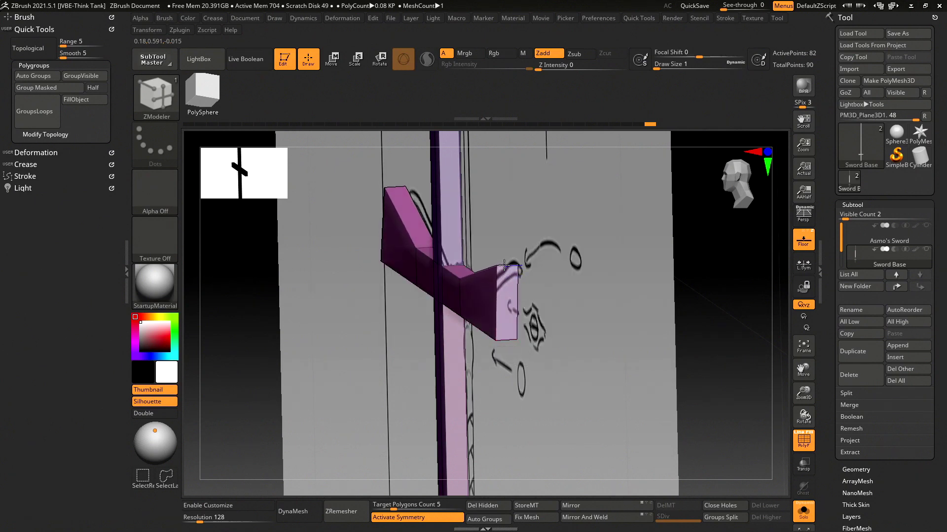
pyautogui.moveTo(509, 339); pyautogui.dragTo(509, 282)
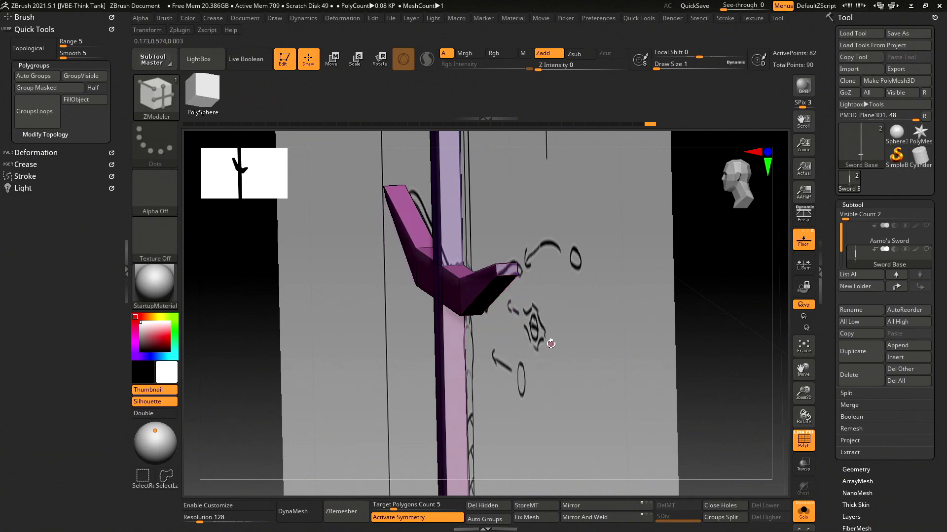
# - Check the crossguard's thickness from several angles and pull an arm tip to the sketch's point
pyautogui.keyDown('shift'); pyautogui.moveTo(681, 321); pyautogui.dragTo(734, 313); pyautogui.keyUp('shift')
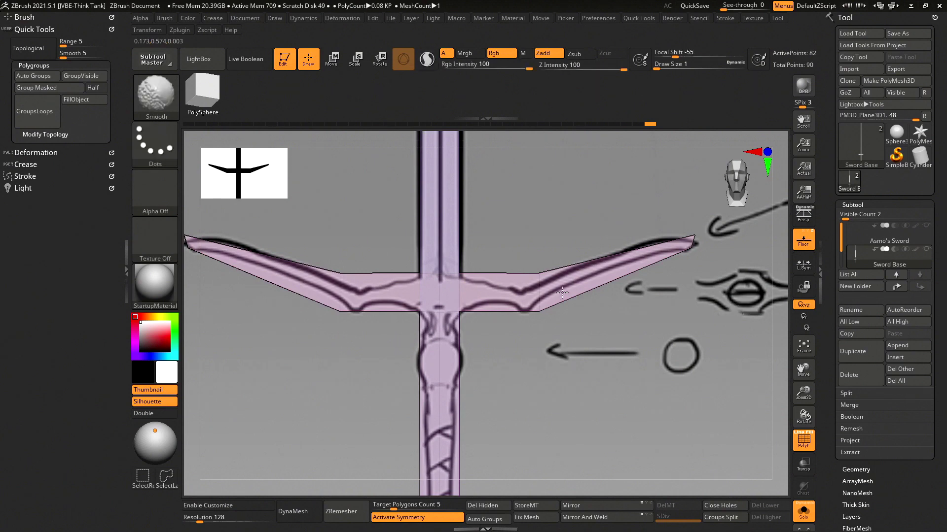
pyautogui.moveTo(528, 353)
pyautogui.mouseDown()
pyautogui.moveTo(511, 350)
pyautogui.moveTo(524, 359)
pyautogui.mouseUp()
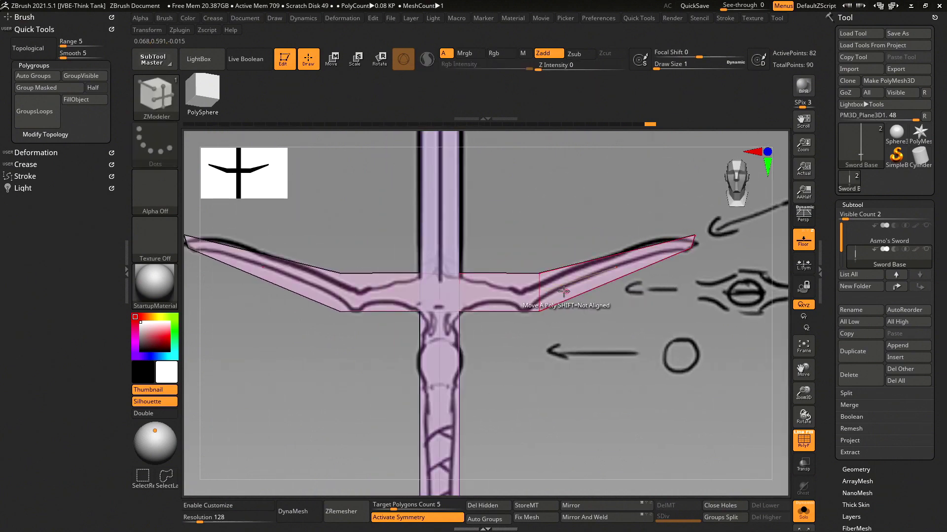
pyautogui.moveTo(566, 251)
pyautogui.mouseDown()
pyautogui.moveTo(521, 256)
pyautogui.moveTo(522, 224)
pyautogui.moveTo(553, 239)
pyautogui.mouseUp()
pyautogui.moveTo(630, 333)
pyautogui.mouseDown()
pyautogui.moveTo(571, 339)
pyautogui.moveTo(549, 277)
pyautogui.mouseUp()
pyautogui.moveTo(574, 458); pyautogui.dragTo(545, 444)
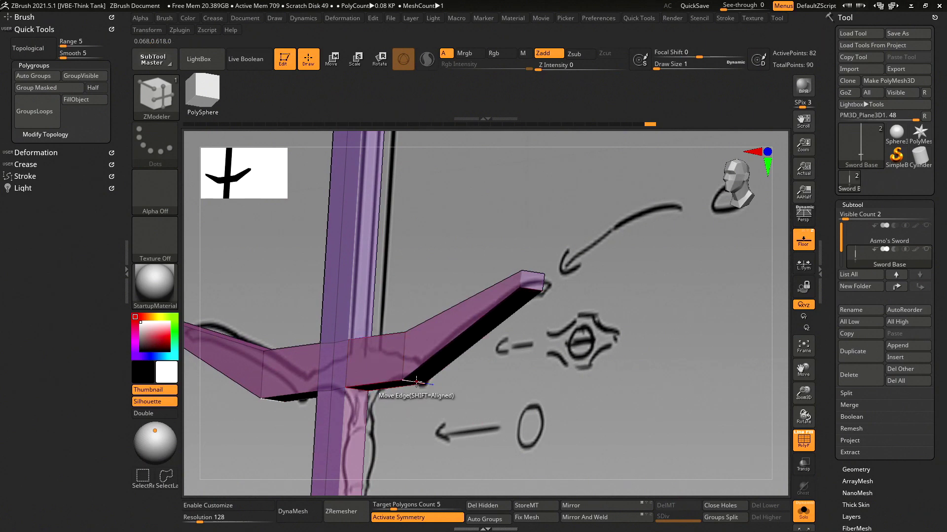
pyautogui.moveTo(422, 270)
pyautogui.mouseDown()
pyautogui.moveTo(401, 281)
pyautogui.moveTo(419, 341)
pyautogui.moveTo(414, 361)
pyautogui.mouseUp()
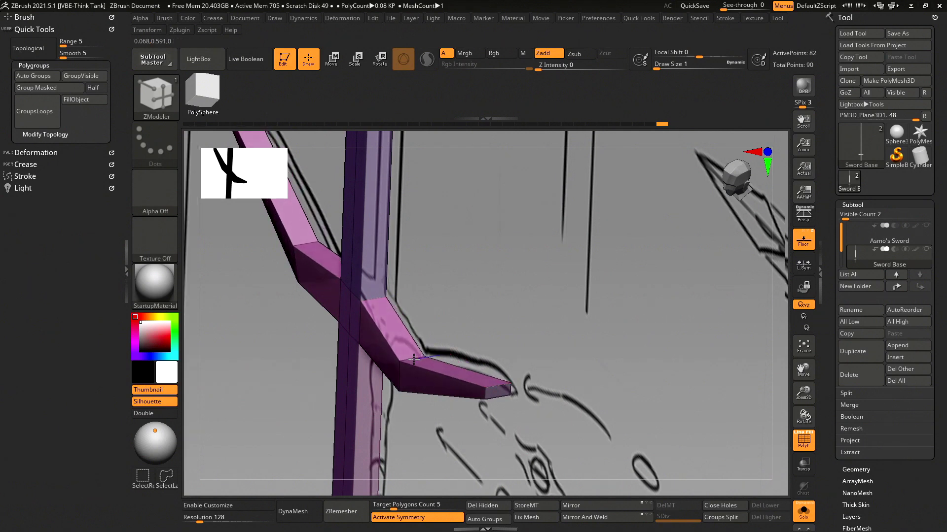
pyautogui.keyDown('shift'); pyautogui.moveTo(564, 442); pyautogui.dragTo(431, 406); pyautogui.keyUp('shift')
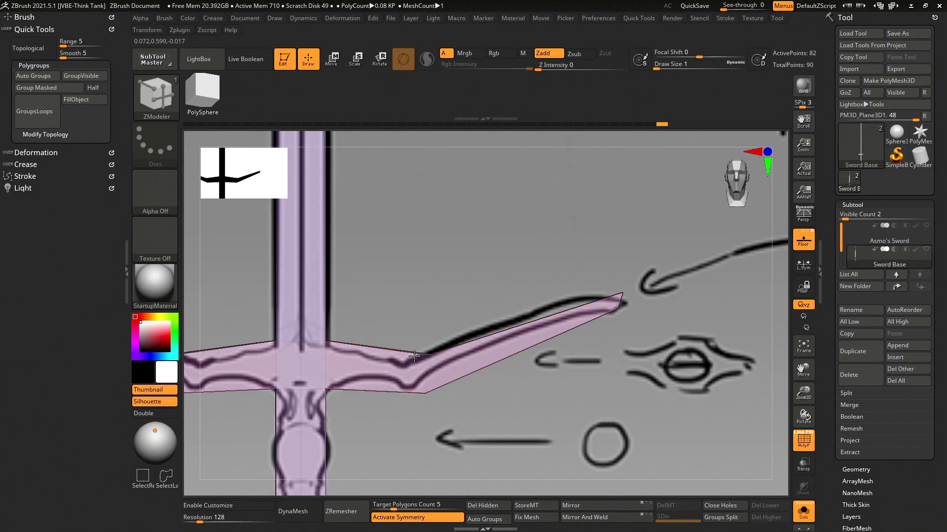
pyautogui.moveTo(413, 308)
pyautogui.mouseDown()
pyautogui.moveTo(431, 339)
pyautogui.moveTo(403, 335)
pyautogui.mouseUp()
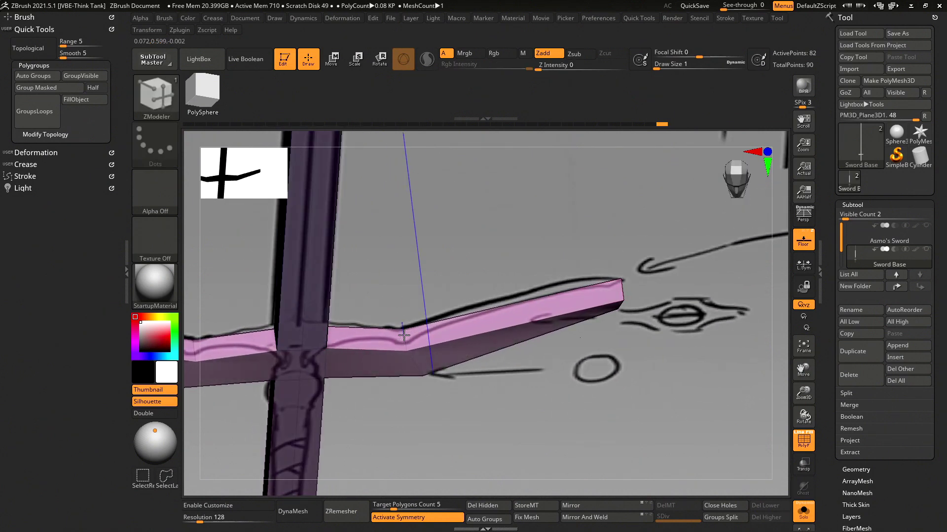
pyautogui.moveTo(414, 380)
pyautogui.mouseDown()
pyautogui.moveTo(422, 369)
pyautogui.moveTo(403, 368)
pyautogui.moveTo(423, 443)
pyautogui.mouseUp()
pyautogui.moveTo(405, 378); pyautogui.dragTo(419, 431)
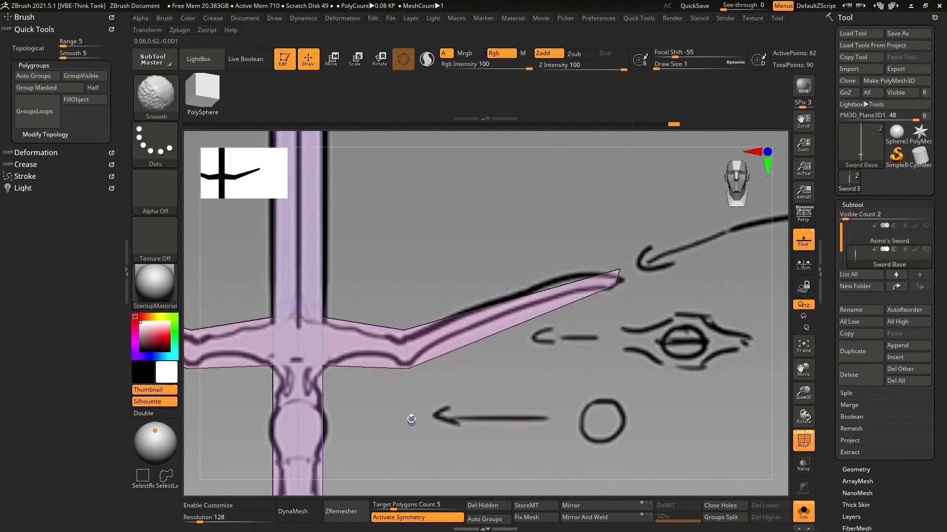
pyautogui.moveTo(403, 380); pyautogui.dragTo(401, 431)
pyautogui.keyDown('shift'); pyautogui.moveTo(392, 384); pyautogui.dragTo(401, 402); pyautogui.keyUp('shift')
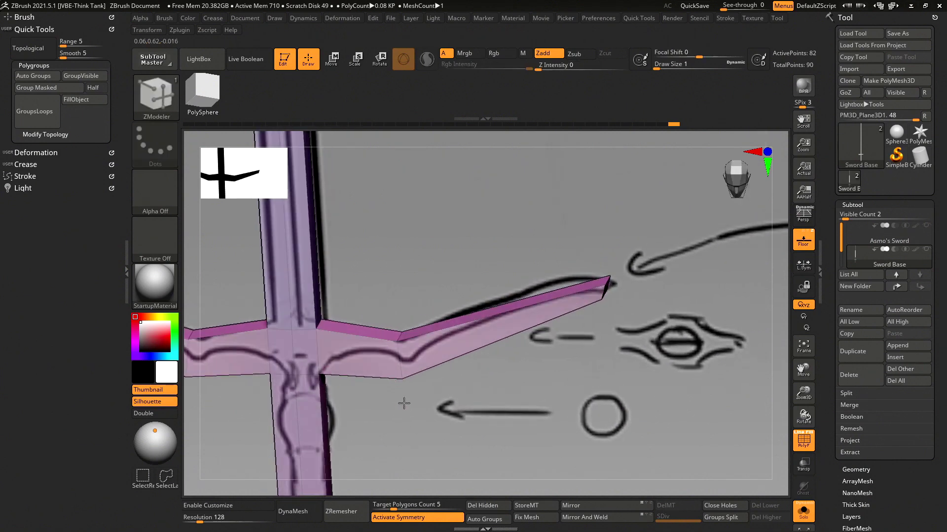
pyautogui.moveTo(624, 272); pyautogui.dragTo(598, 284)
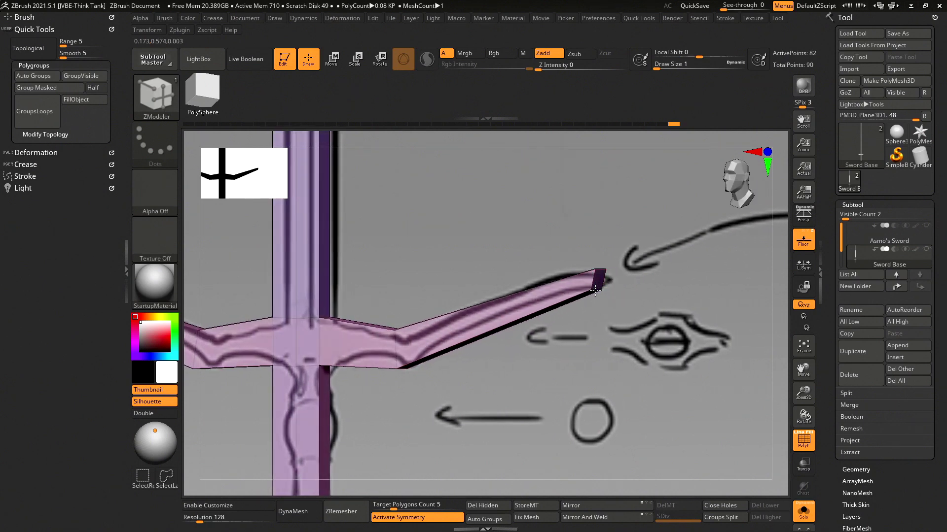
pyautogui.moveTo(599, 269); pyautogui.dragTo(608, 279)
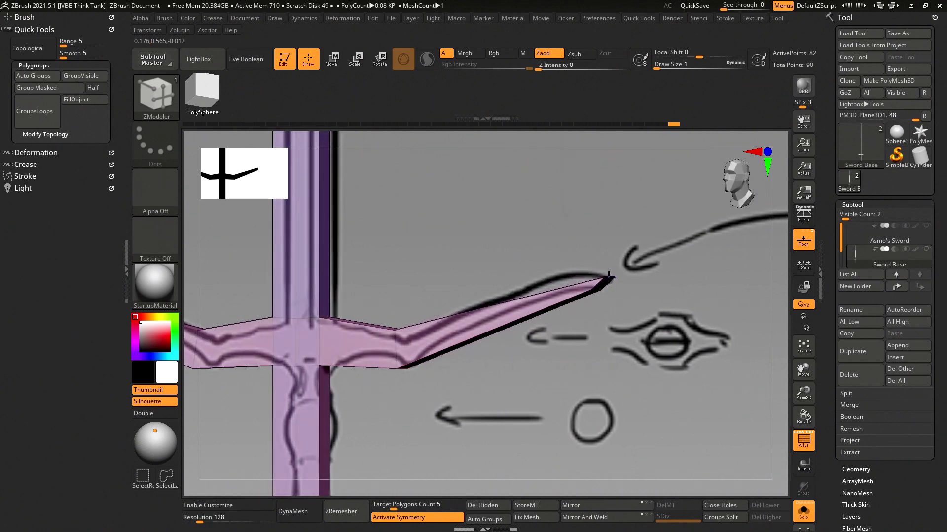
# - Frame the crossguard-blade joint and undo the stray edge deformation
pyautogui.keyDown('shift'); pyautogui.moveTo(506, 352); pyautogui.dragTo(515, 368); pyautogui.keyUp('shift')
pyautogui.moveTo(440, 396)
pyautogui.keyDown('alt'); pyautogui.mouseDown()
pyautogui.moveTo(520, 395)
pyautogui.moveTo(418, 416)
pyautogui.mouseUp(); pyautogui.keyUp('alt')
pyautogui.moveTo(549, 398)
pyautogui.keyDown('alt'); pyautogui.mouseDown()
pyautogui.moveTo(389, 418)
pyautogui.moveTo(386, 363)
pyautogui.mouseUp(); pyautogui.keyUp('alt')
pyautogui.moveTo(431, 385)
pyautogui.keyDown('alt'); pyautogui.mouseDown()
pyautogui.moveTo(384, 433)
pyautogui.moveTo(478, 408)
pyautogui.moveTo(424, 406)
pyautogui.moveTo(455, 401)
pyautogui.moveTo(499, 423)
pyautogui.moveTo(518, 371)
pyautogui.mouseUp(); pyautogui.keyUp('alt')
pyautogui.hotkey('ctrl', 'z')
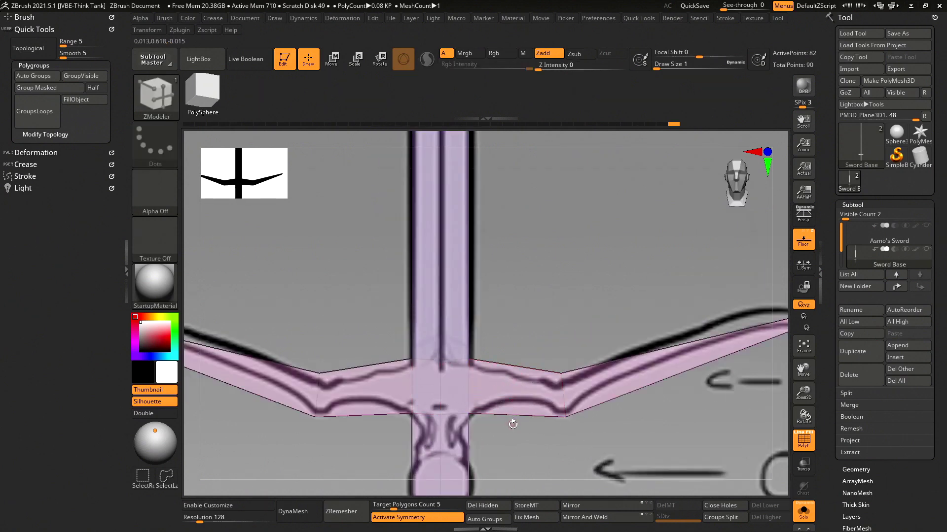
# - Set the Edge action to Insert Single EdgeLoop and add loops across the crossguard centre and right wing
pyautogui.press('space')
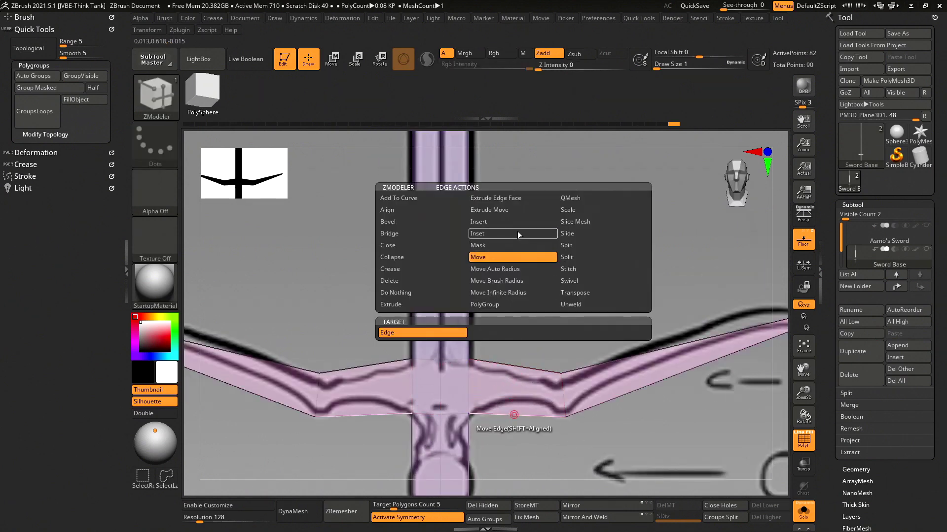
pyautogui.click(483, 223)
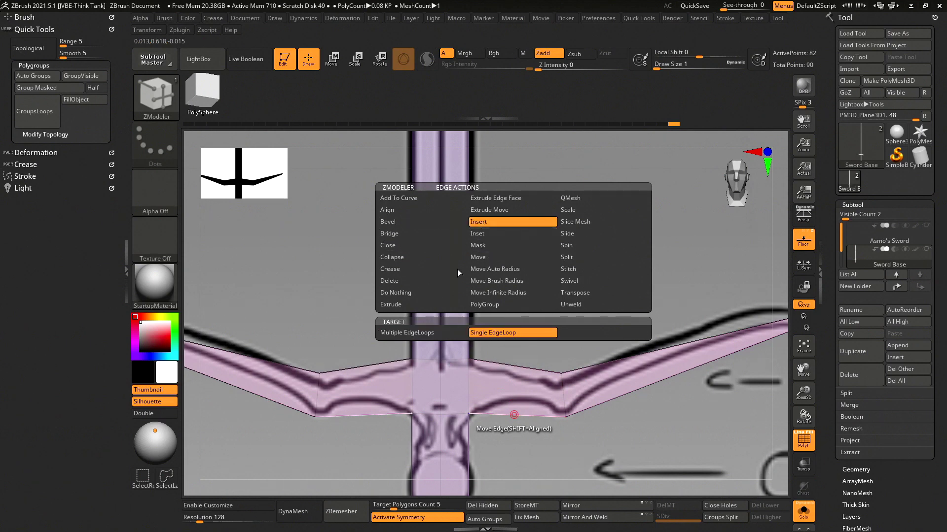
pyautogui.click(531, 430)
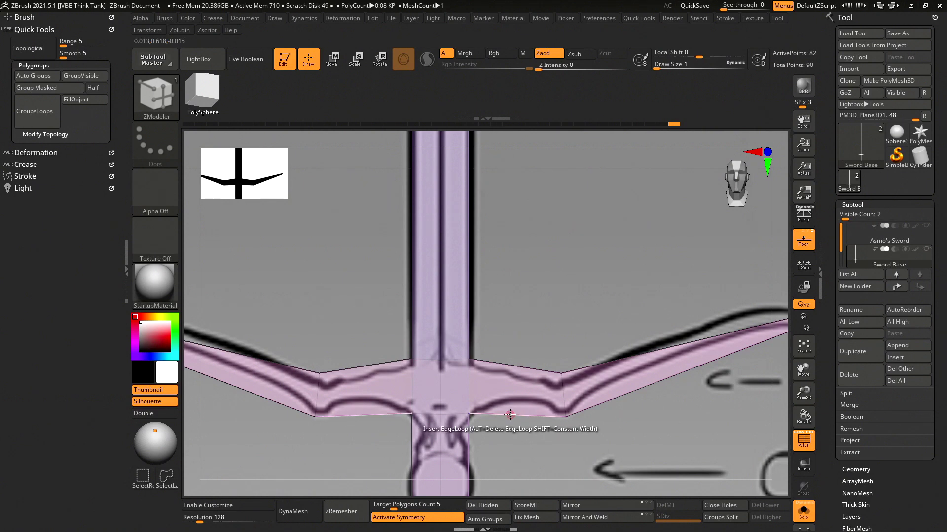
pyautogui.click(510, 415)
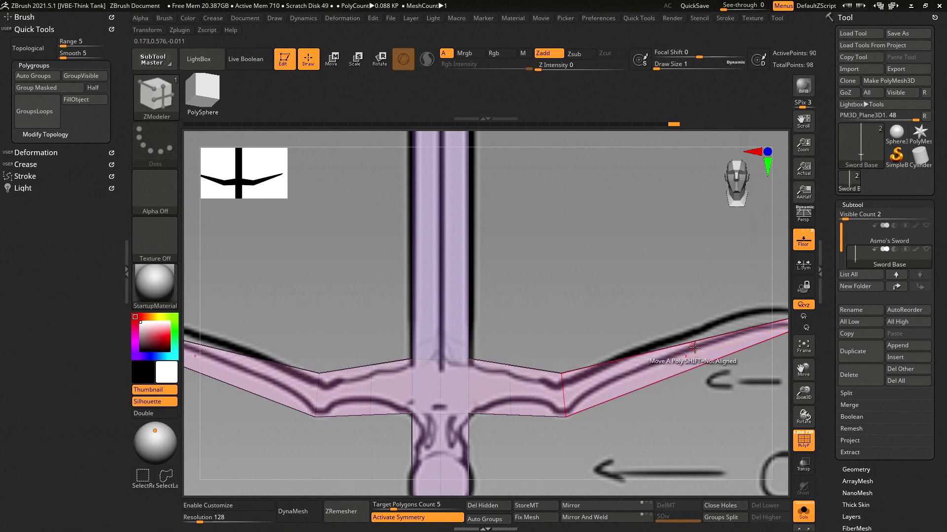
pyautogui.keyDown('alt'); pyautogui.moveTo(661, 429); pyautogui.dragTo(659, 401); pyautogui.keyUp('alt')
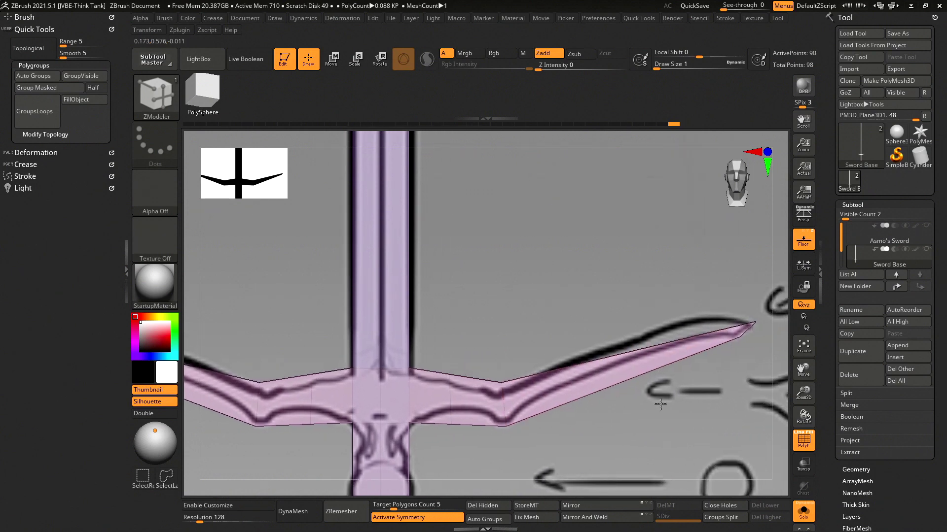
pyautogui.click(673, 341)
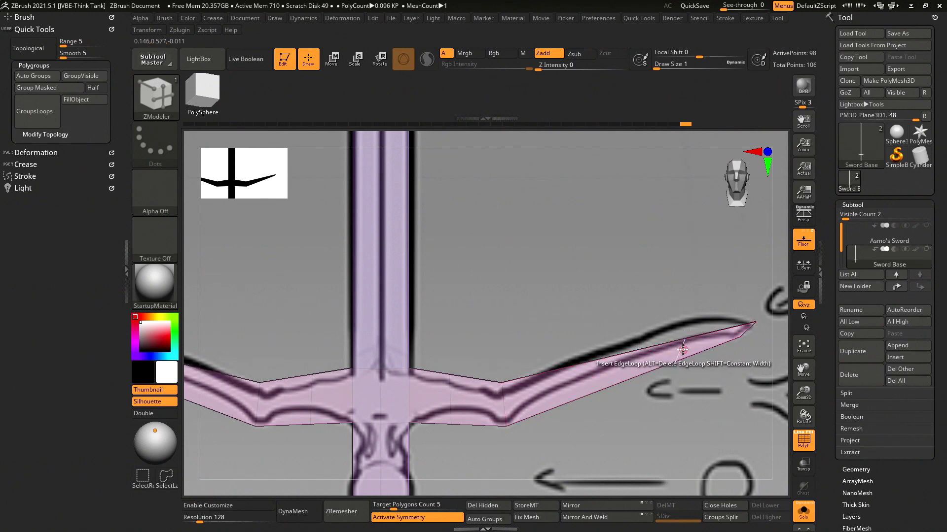
# - Reselect the ZModeler brush with B, Z, M and return to a straight front view
pyautogui.press('b')
pyautogui.press('b')
pyautogui.press('l')
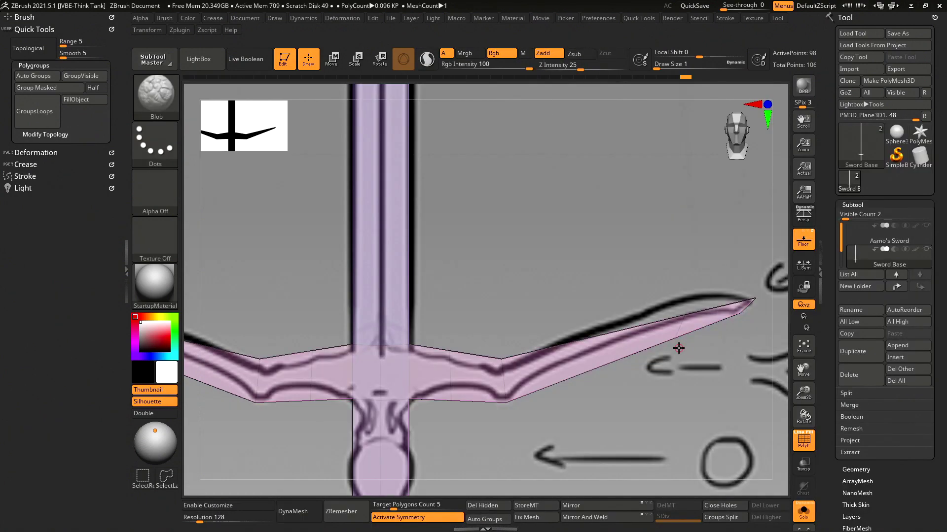
pyautogui.keyDown('shift'); pyautogui.moveTo(675, 349); pyautogui.dragTo(672, 380); pyautogui.keyUp('shift')
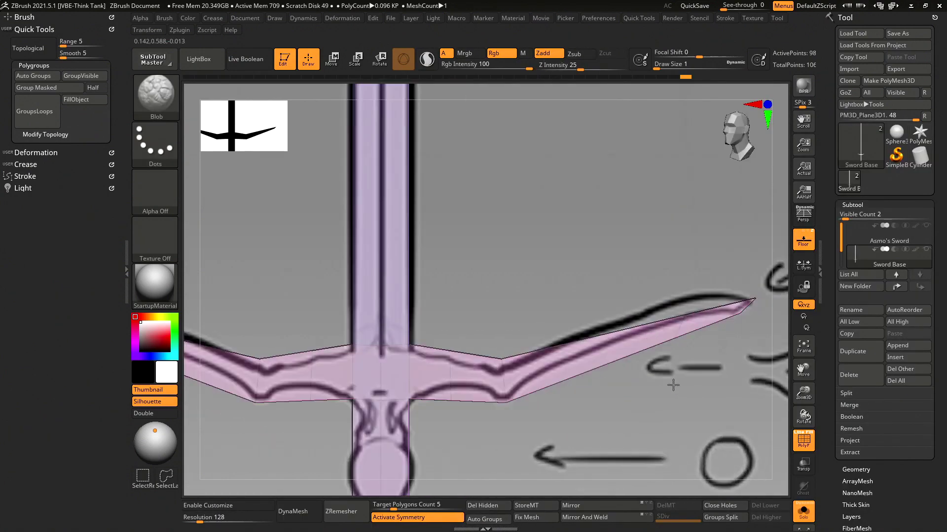
pyautogui.press('space')
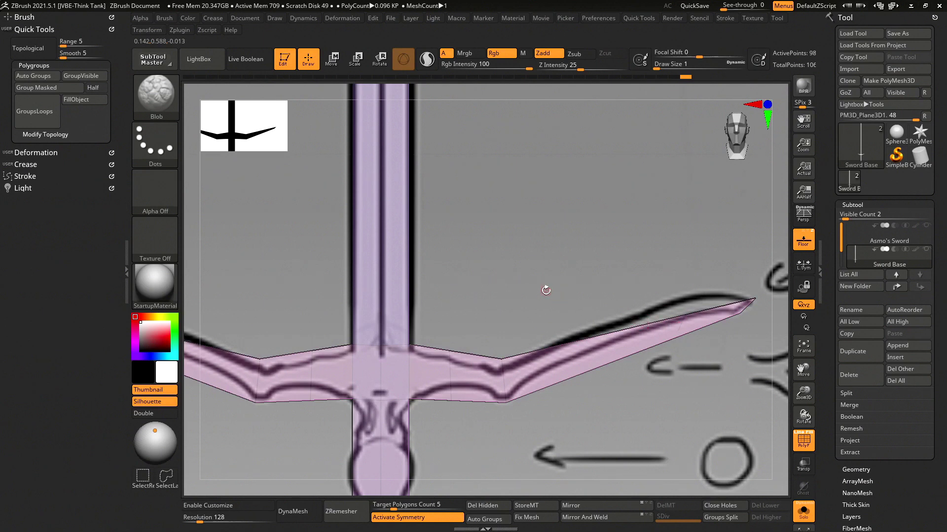
pyautogui.press('b')
pyautogui.press('z')
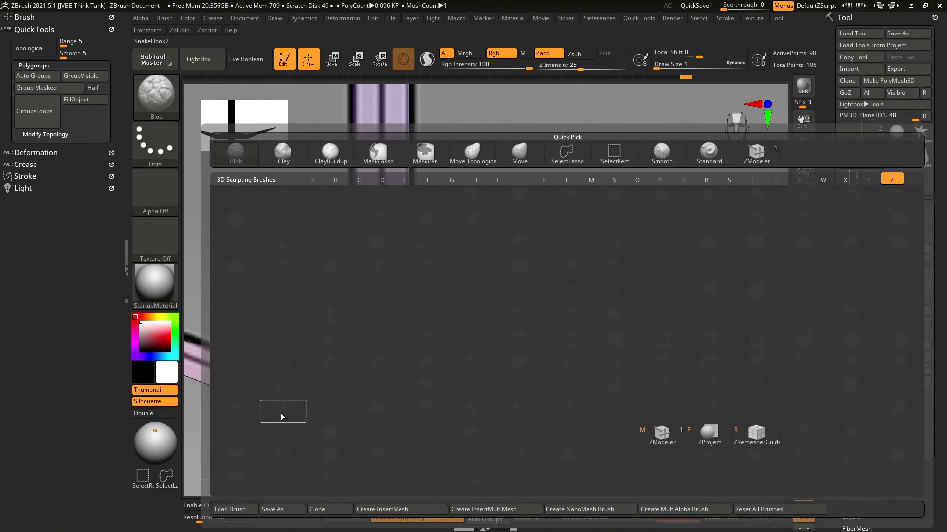
pyautogui.press('m')
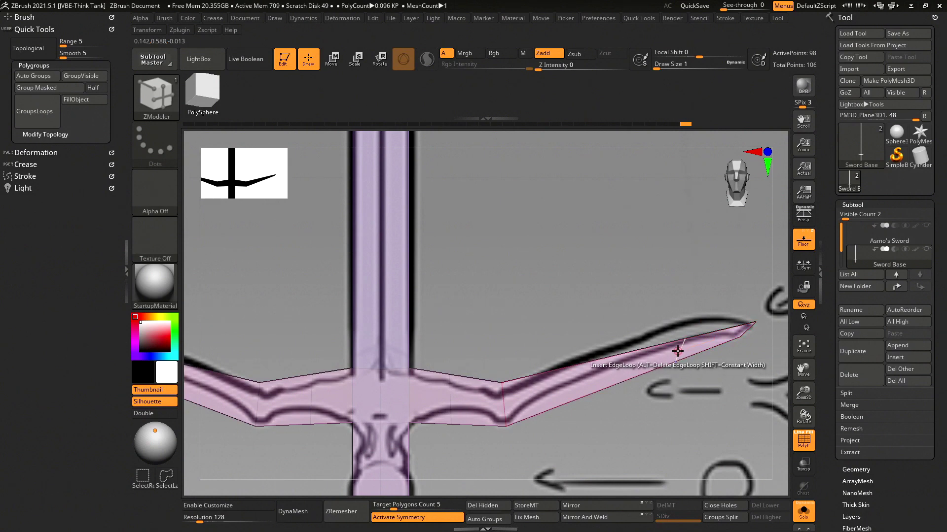
pyautogui.press('space')
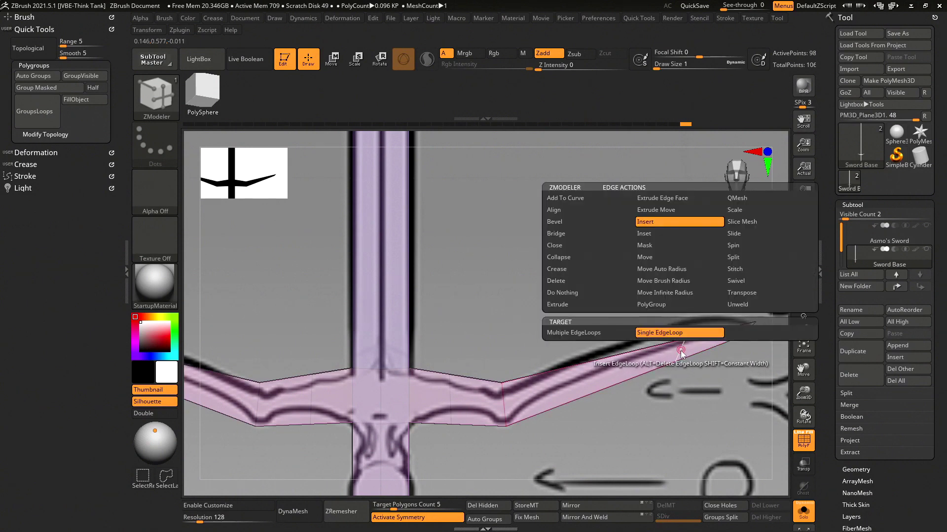
# - Set the Edge action to Move, check crossguard thickness, and drag a right-wing edge onto the sketch line
pyautogui.click(649, 257)
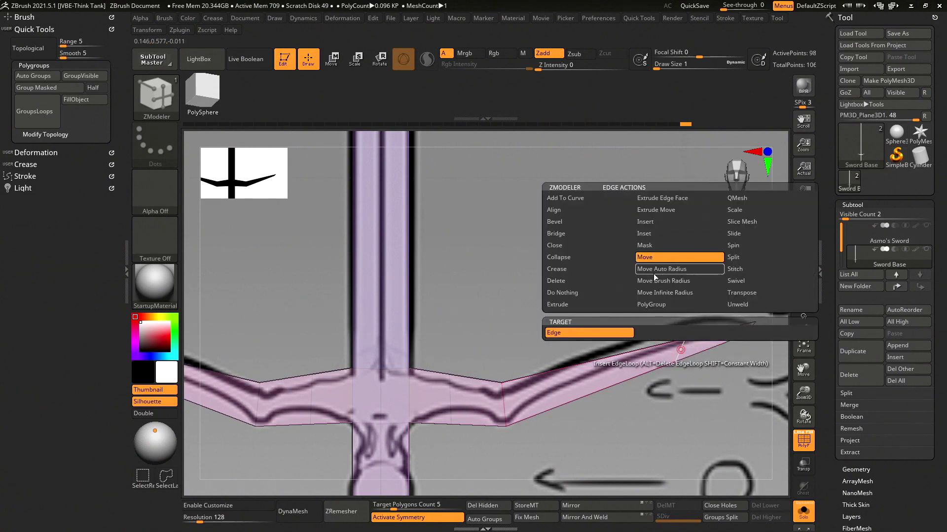
pyautogui.moveTo(718, 404)
pyautogui.mouseDown()
pyautogui.moveTo(707, 395)
pyautogui.moveTo(713, 431)
pyautogui.moveTo(699, 386)
pyautogui.moveTo(679, 393)
pyautogui.moveTo(699, 375)
pyautogui.moveTo(695, 350)
pyautogui.moveTo(697, 425)
pyautogui.moveTo(705, 420)
pyautogui.moveTo(689, 404)
pyautogui.moveTo(716, 382)
pyautogui.moveTo(685, 322)
pyautogui.mouseUp()
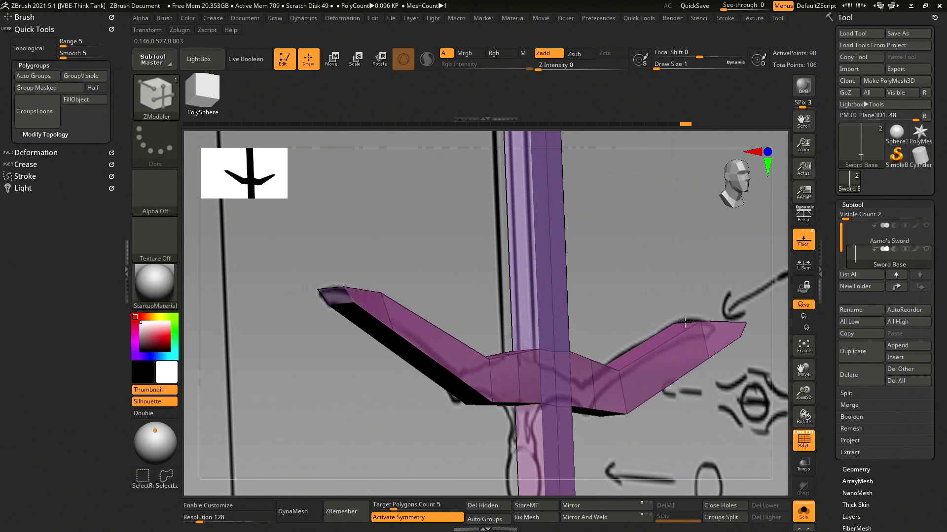
pyautogui.moveTo(750, 413)
pyautogui.mouseDown()
pyautogui.moveTo(662, 365)
pyautogui.moveTo(663, 346)
pyautogui.moveTo(626, 387)
pyautogui.mouseUp()
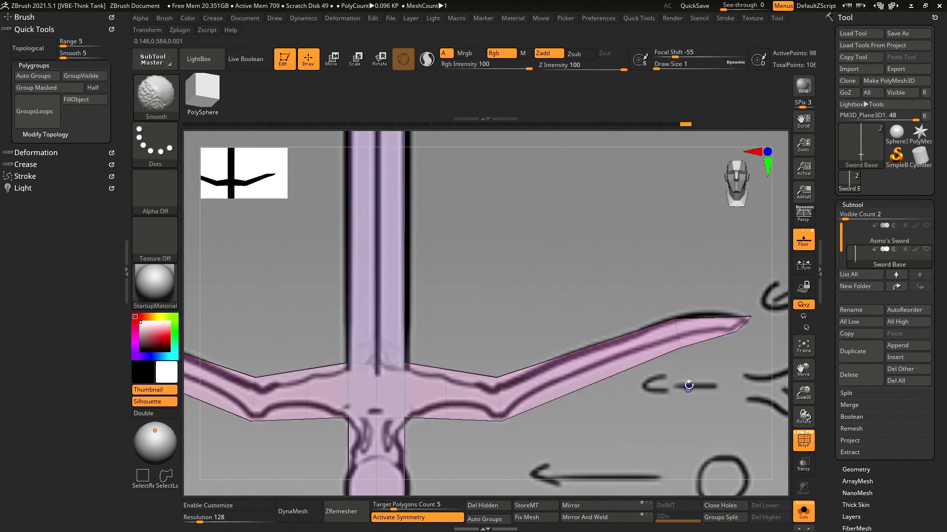
pyautogui.moveTo(692, 319)
pyautogui.mouseDown()
pyautogui.moveTo(667, 313)
pyautogui.moveTo(689, 296)
pyautogui.moveTo(677, 324)
pyautogui.mouseUp()
pyautogui.hotkey('ctrl', 'z')
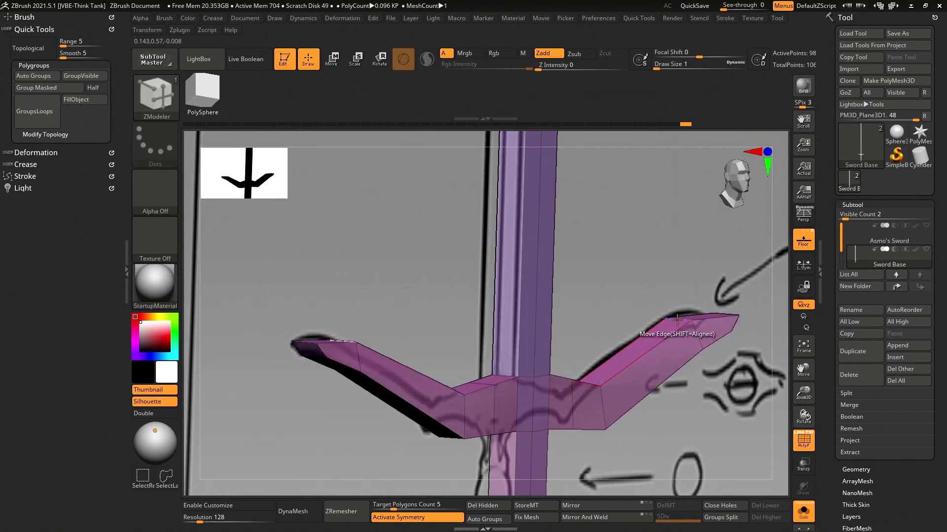
pyautogui.moveTo(680, 320)
pyautogui.mouseDown()
pyautogui.moveTo(746, 448)
pyautogui.moveTo(588, 428)
pyautogui.moveTo(613, 412)
pyautogui.moveTo(594, 401)
pyautogui.moveTo(613, 412)
pyautogui.moveTo(600, 395)
pyautogui.moveTo(622, 373)
pyautogui.moveTo(664, 409)
pyautogui.moveTo(620, 396)
pyautogui.mouseUp()
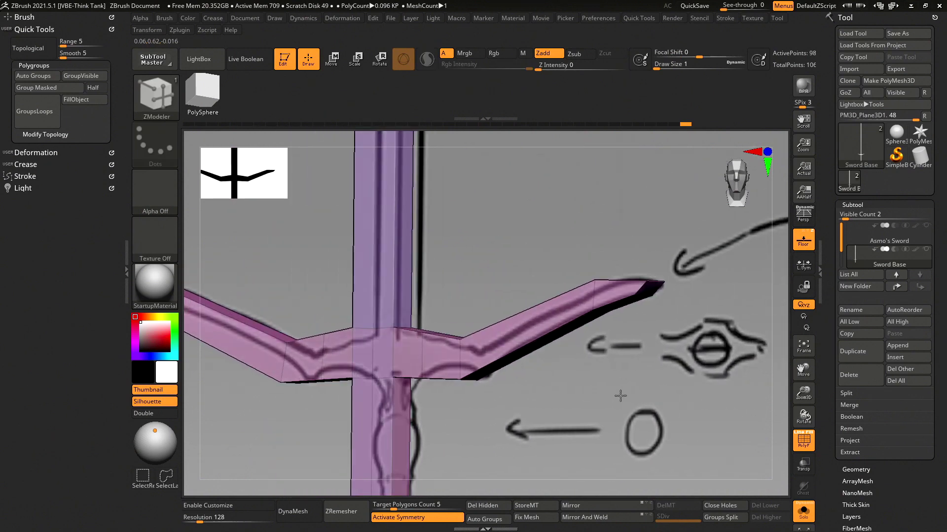
pyautogui.moveTo(602, 307)
pyautogui.mouseDown()
pyautogui.moveTo(589, 279)
pyautogui.moveTo(493, 354)
pyautogui.mouseUp()
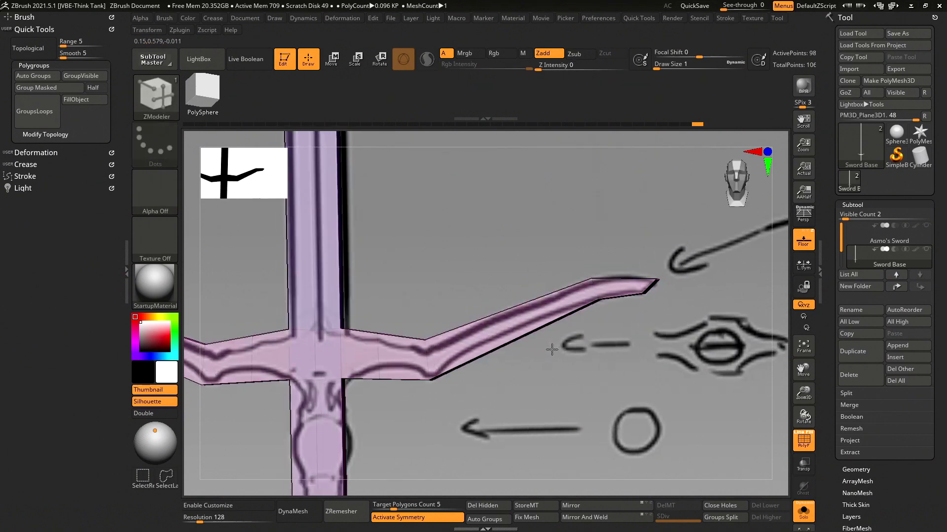
pyautogui.moveTo(395, 391)
pyautogui.mouseDown()
pyautogui.moveTo(430, 377)
pyautogui.moveTo(436, 425)
pyautogui.moveTo(419, 422)
pyautogui.mouseUp()
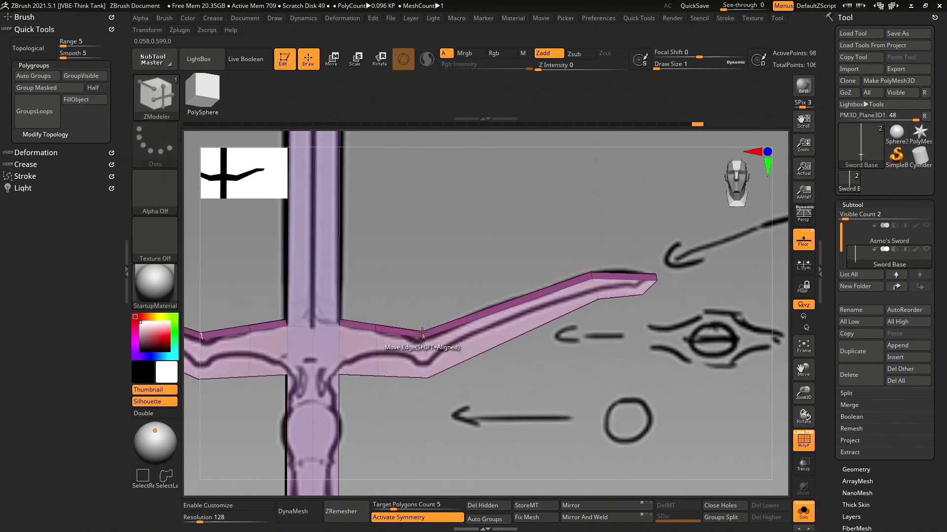
pyautogui.moveTo(423, 336)
pyautogui.mouseDown()
pyautogui.moveTo(425, 369)
pyautogui.moveTo(481, 368)
pyautogui.mouseUp()
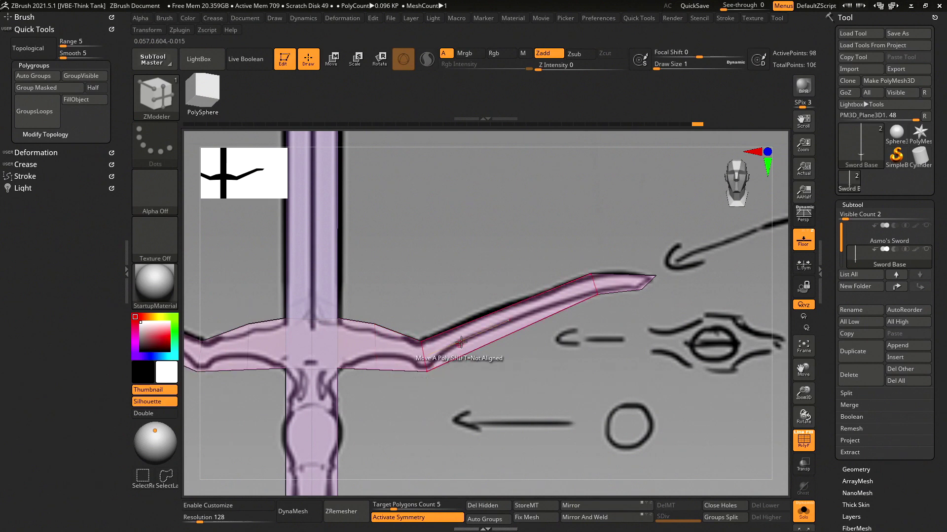
# - Raise the crossguard's lower edge toward the sketch, then check its top and underside faces
pyautogui.moveTo(465, 400); pyautogui.dragTo(367, 404)
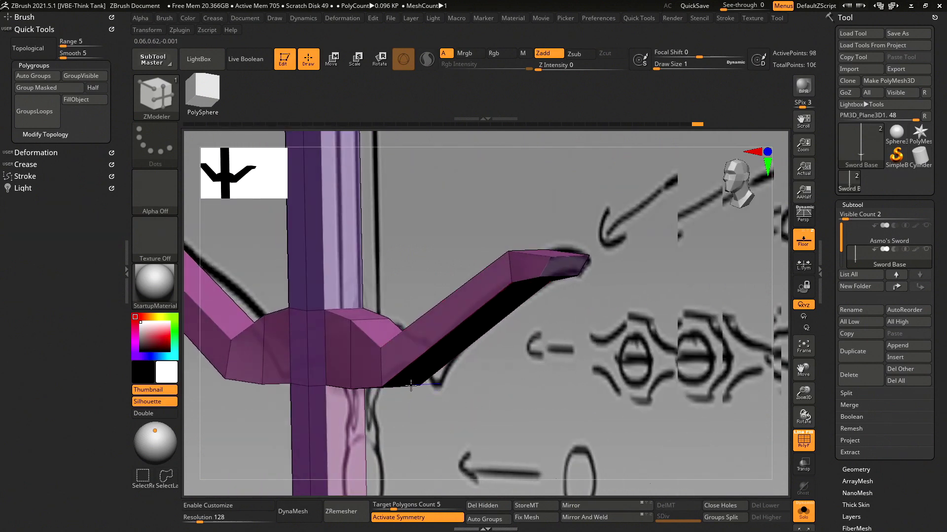
pyautogui.moveTo(400, 409)
pyautogui.mouseDown()
pyautogui.moveTo(426, 422)
pyautogui.moveTo(394, 403)
pyautogui.mouseUp()
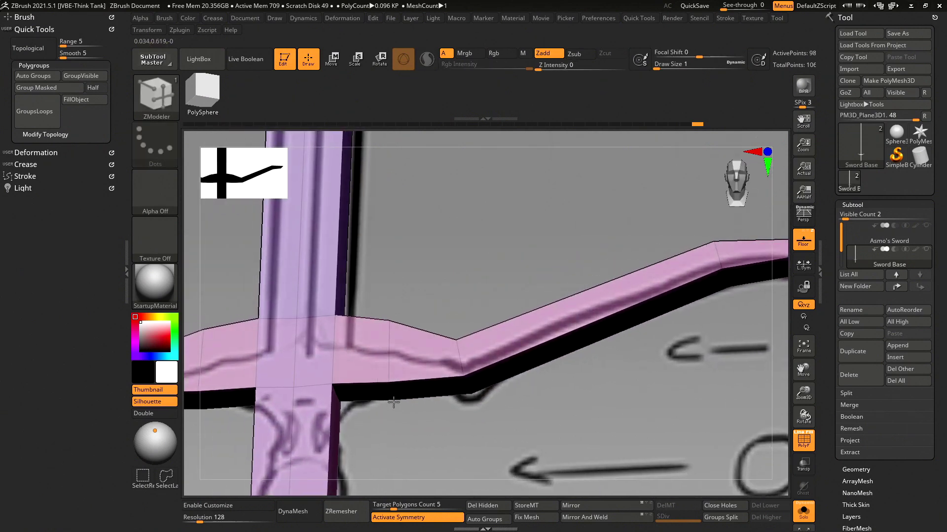
pyautogui.moveTo(395, 390); pyautogui.dragTo(397, 381)
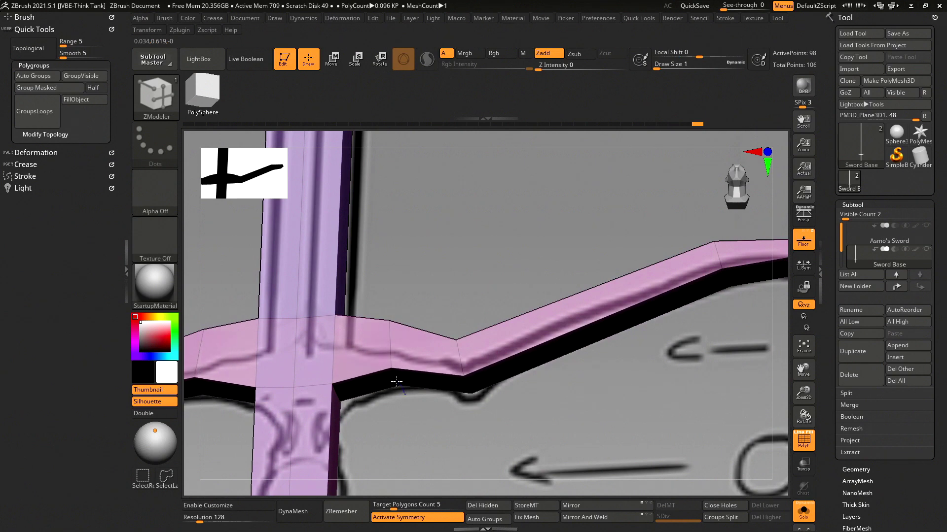
pyautogui.moveTo(414, 422); pyautogui.dragTo(408, 438)
pyautogui.moveTo(395, 281); pyautogui.dragTo(409, 269)
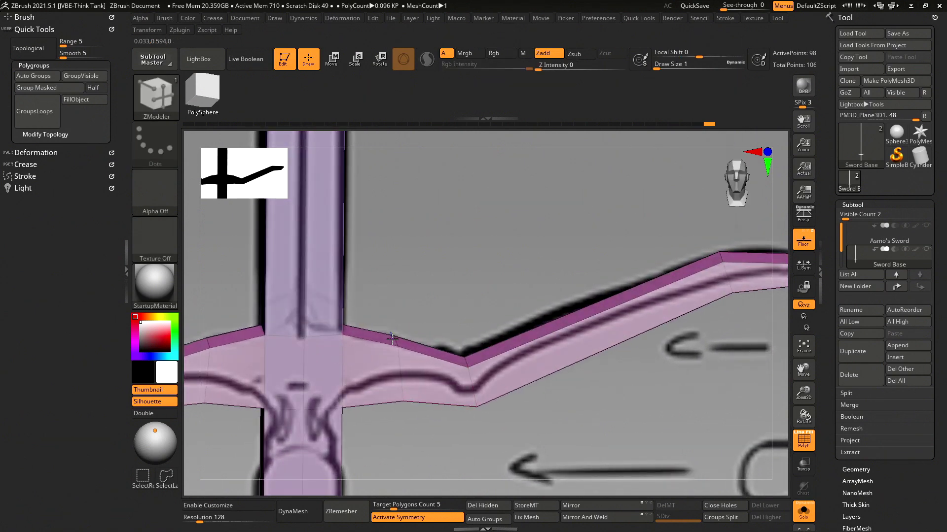
pyautogui.moveTo(393, 428)
pyautogui.keyDown('shift'); pyautogui.mouseDown()
pyautogui.moveTo(405, 419)
pyautogui.moveTo(396, 391)
pyautogui.mouseUp(); pyautogui.keyUp('shift')
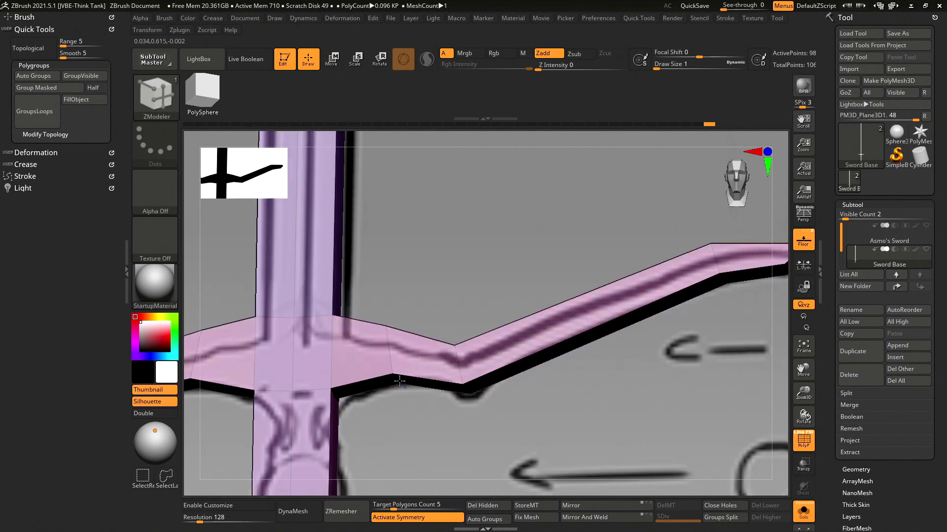
pyautogui.moveTo(375, 408)
pyautogui.keyDown('shift'); pyautogui.mouseDown()
pyautogui.moveTo(393, 429)
pyautogui.moveTo(438, 408)
pyautogui.mouseUp(); pyautogui.keyUp('shift')
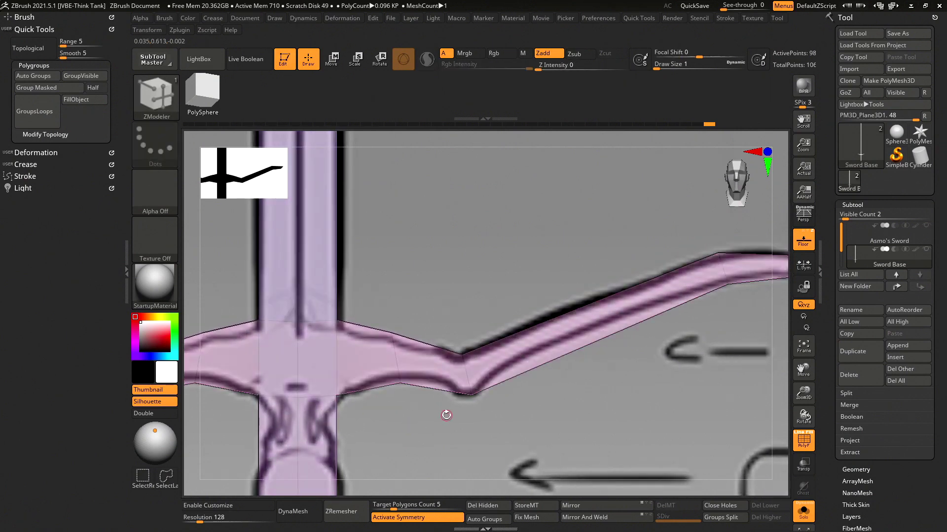
pyautogui.moveTo(398, 434)
pyautogui.mouseDown()
pyautogui.moveTo(402, 442)
pyautogui.moveTo(422, 347)
pyautogui.mouseUp()
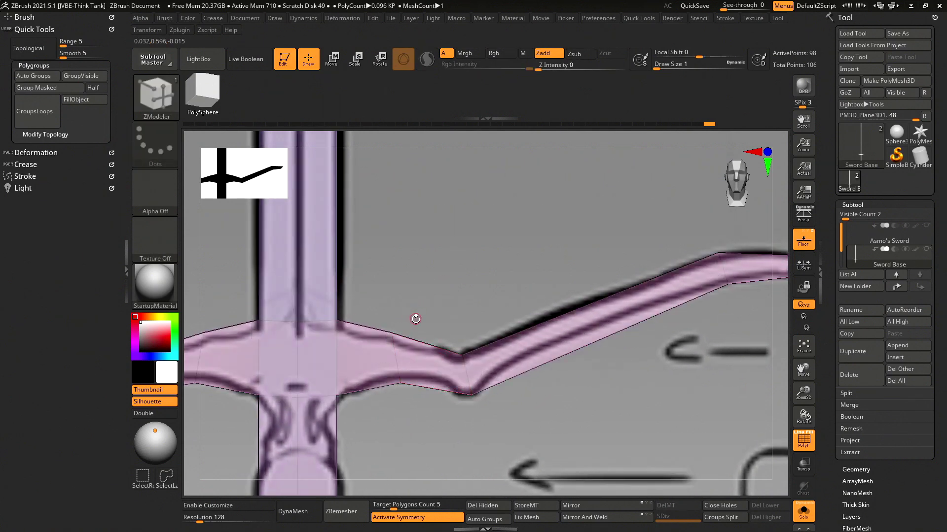
pyautogui.moveTo(426, 428)
pyautogui.mouseDown()
pyautogui.moveTo(396, 372)
pyautogui.moveTo(406, 448)
pyautogui.mouseUp()
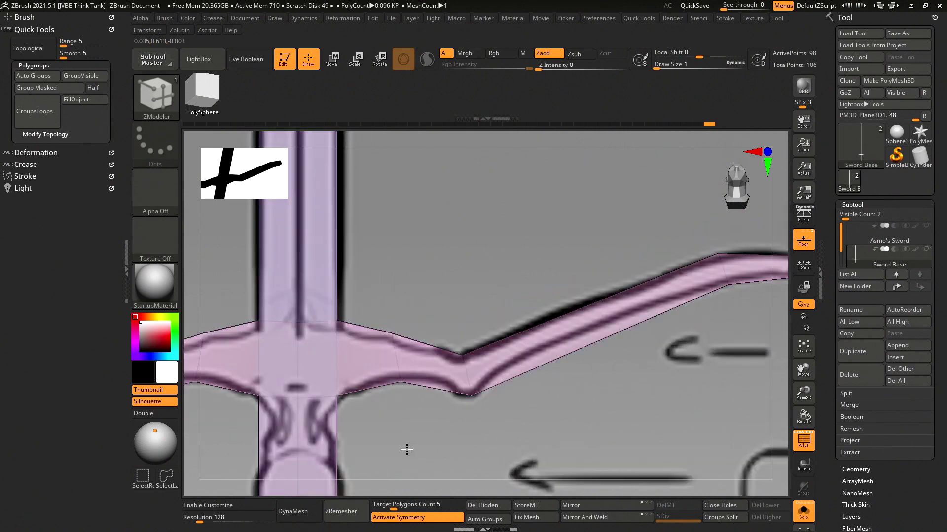
pyautogui.keyDown('alt'); pyautogui.moveTo(616, 372); pyautogui.dragTo(515, 397); pyautogui.keyUp('alt')
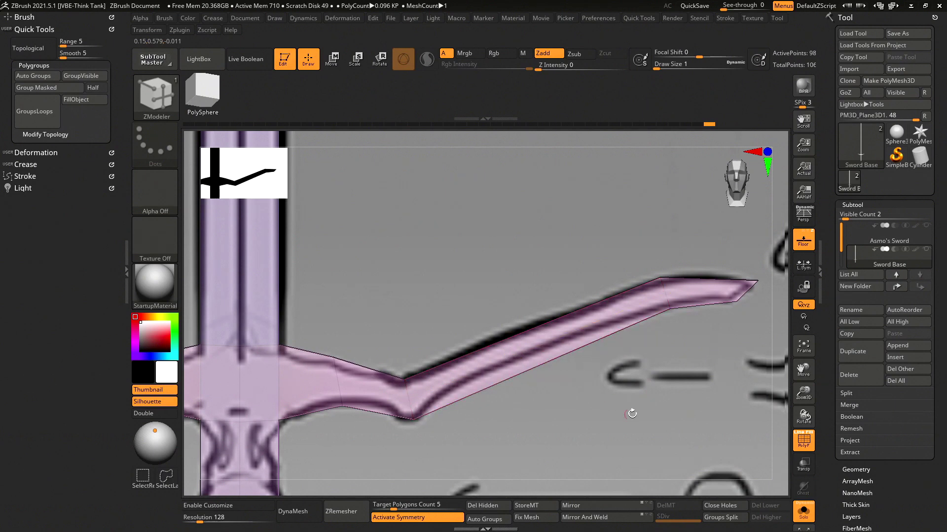
pyautogui.moveTo(631, 413)
pyautogui.keyDown('alt'); pyautogui.mouseDown()
pyautogui.moveTo(460, 335)
pyautogui.moveTo(349, 334)
pyautogui.mouseUp(); pyautogui.keyUp('alt')
pyautogui.press('space')
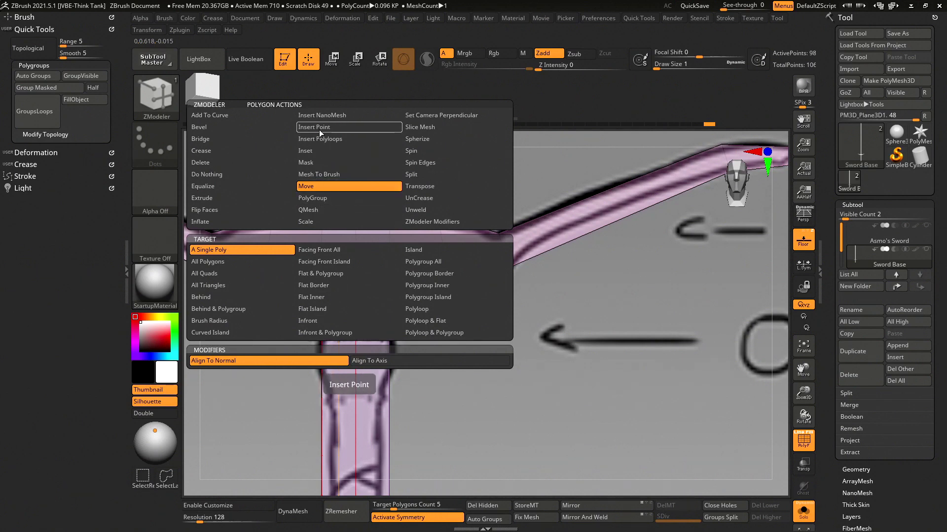
# - Insert horizontal edge loops across the handle below the guard, undoing a stray vertical loop
pyautogui.click(326, 186)
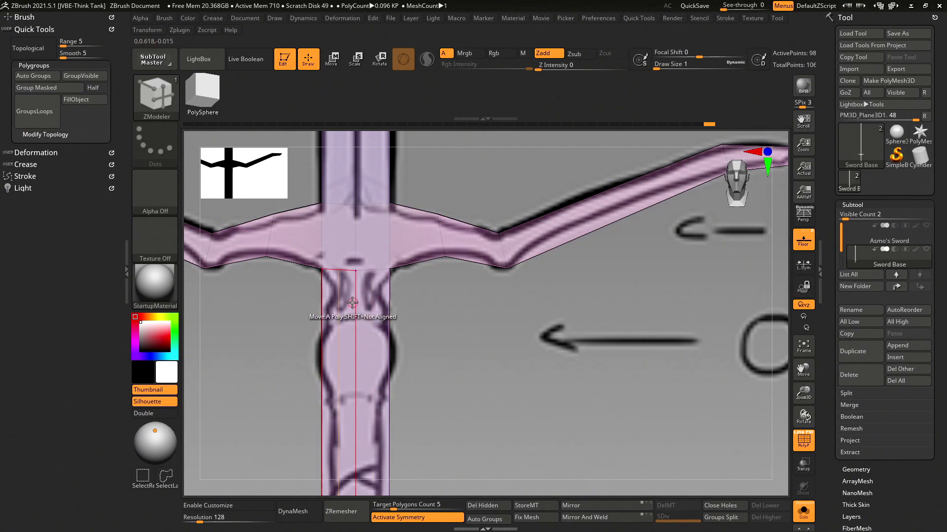
pyautogui.press('space')
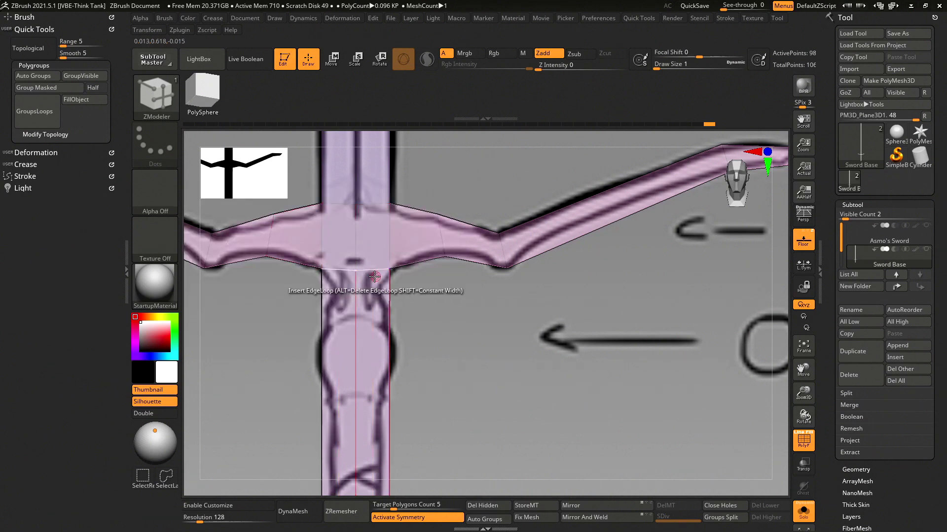
pyautogui.moveTo(354, 321); pyautogui.dragTo(355, 331)
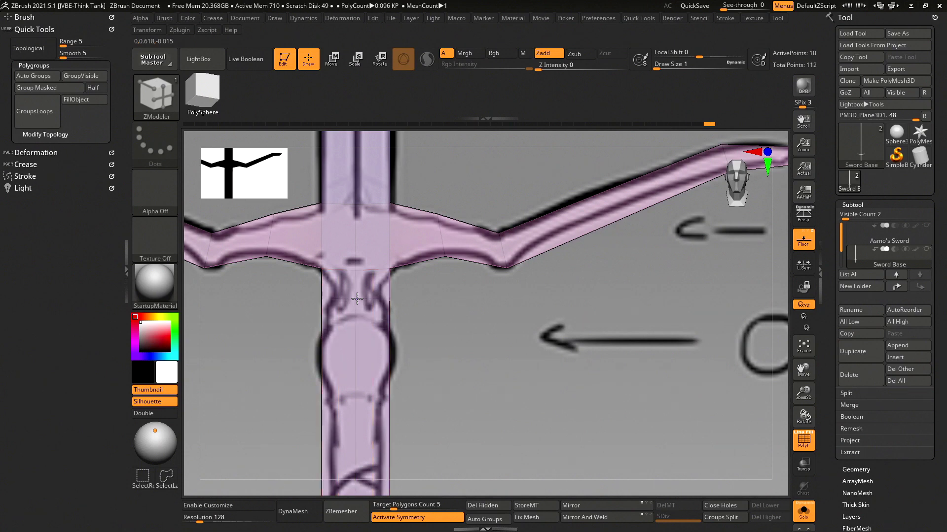
pyautogui.click(358, 302)
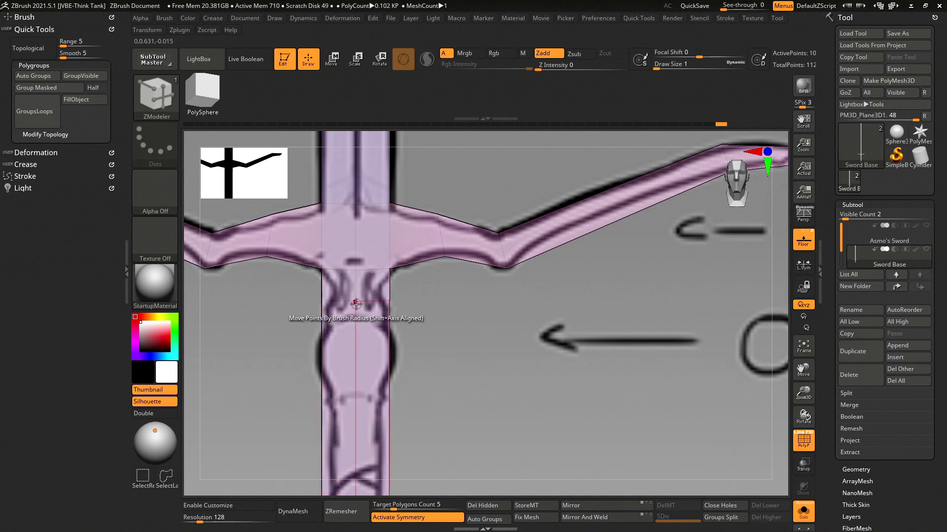
pyautogui.click(355, 399)
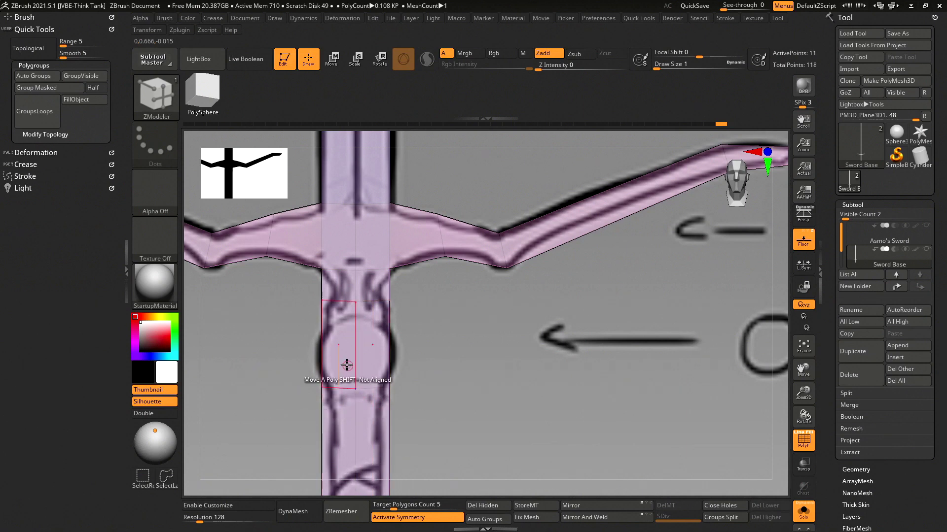
pyautogui.click(354, 350)
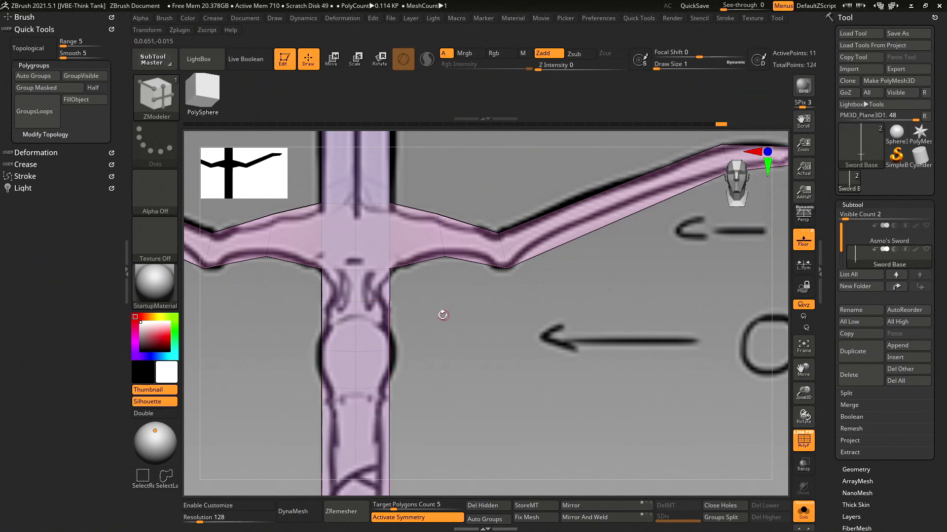
pyautogui.moveTo(442, 315); pyautogui.dragTo(423, 312)
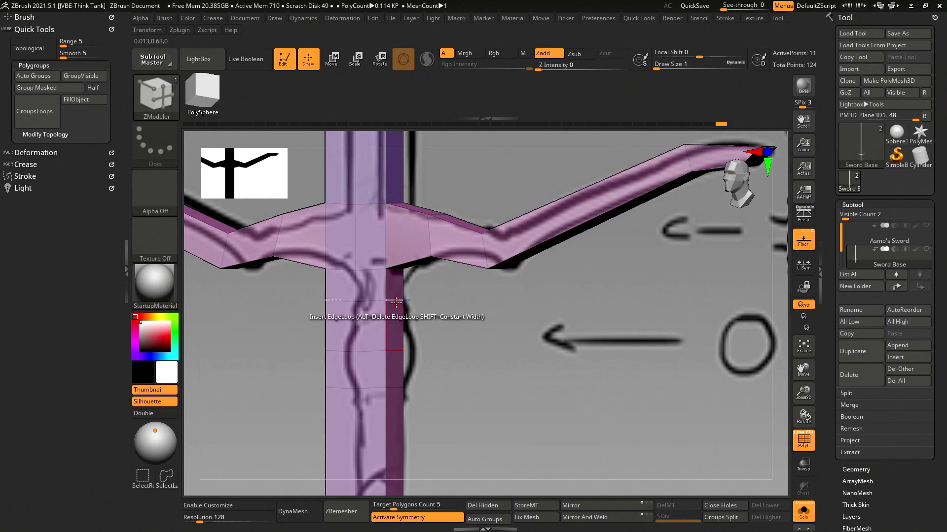
pyautogui.click(395, 301)
pyautogui.hotkey('ctrl', 'z')
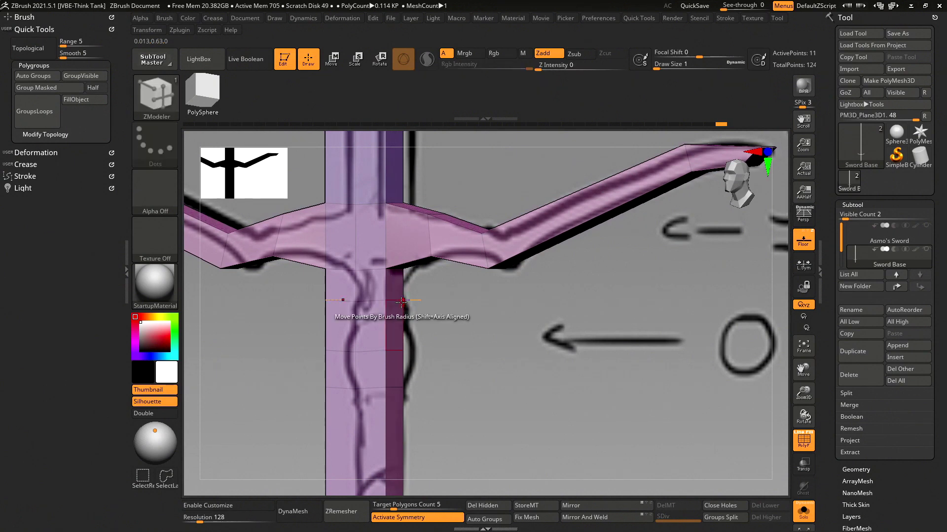
# - Set the Edge action to Move, pull a handle edge inward to narrow the grip, and frame the full sword
pyautogui.press('space')
pyautogui.click(369, 258)
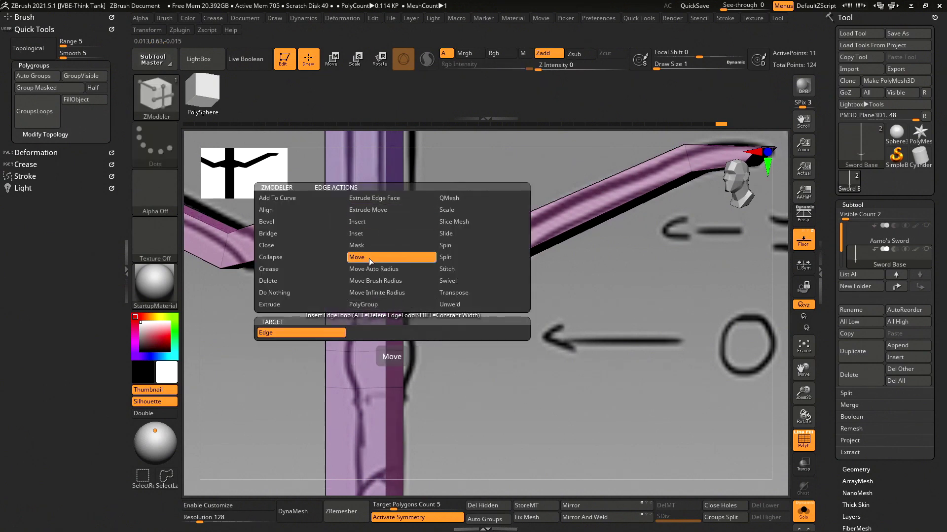
pyautogui.moveTo(395, 303); pyautogui.dragTo(378, 301)
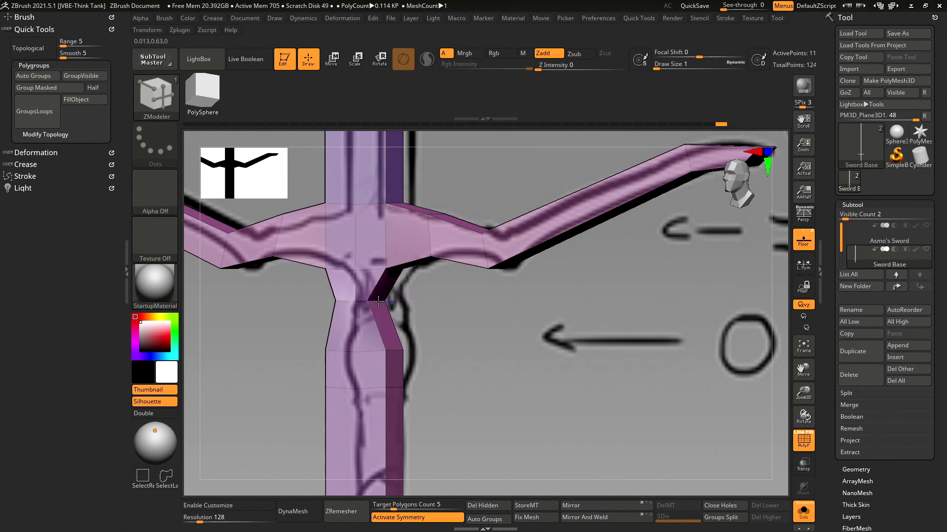
pyautogui.moveTo(443, 309)
pyautogui.mouseDown()
pyautogui.moveTo(454, 311)
pyautogui.moveTo(436, 361)
pyautogui.moveTo(414, 379)
pyautogui.moveTo(460, 374)
pyautogui.mouseUp()
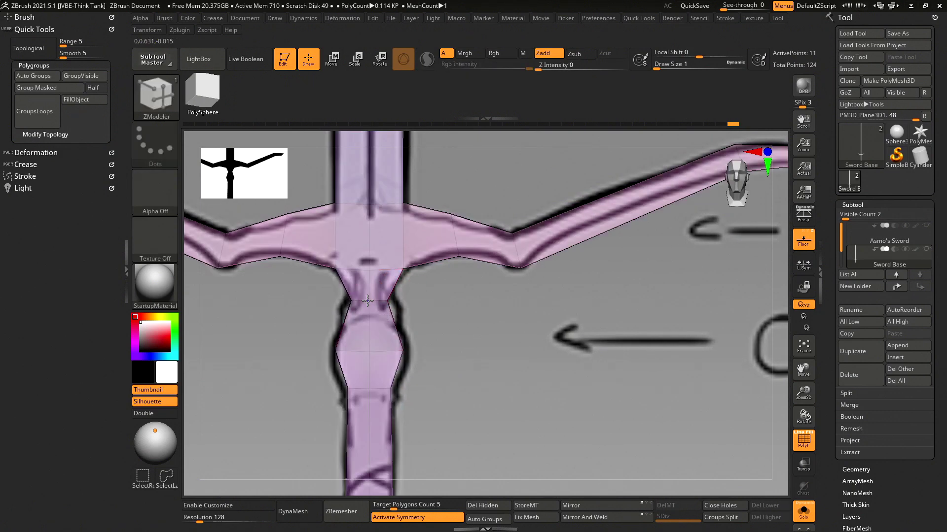
pyautogui.moveTo(444, 308)
pyautogui.mouseDown()
pyautogui.moveTo(389, 310)
pyautogui.moveTo(374, 351)
pyautogui.mouseUp()
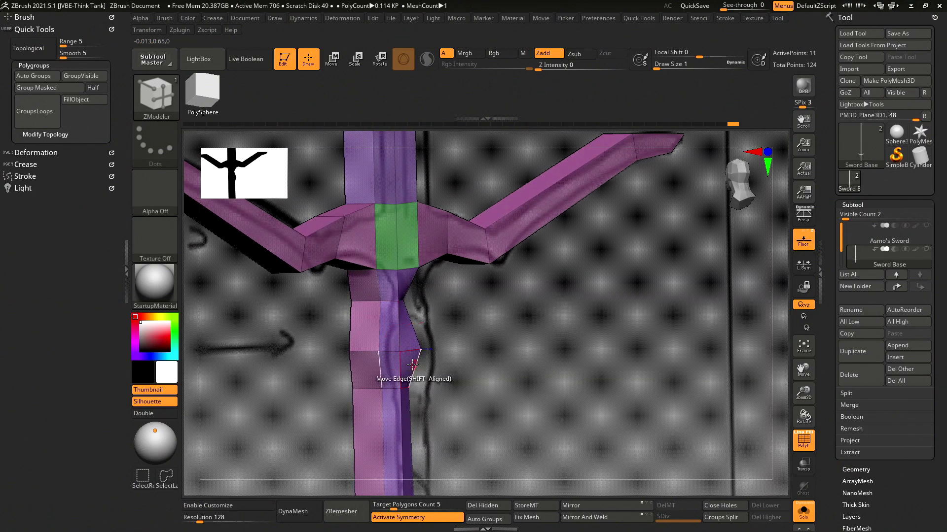
pyautogui.keyDown('alt'); pyautogui.moveTo(282, 367); pyautogui.dragTo(339, 350); pyautogui.keyUp('alt')
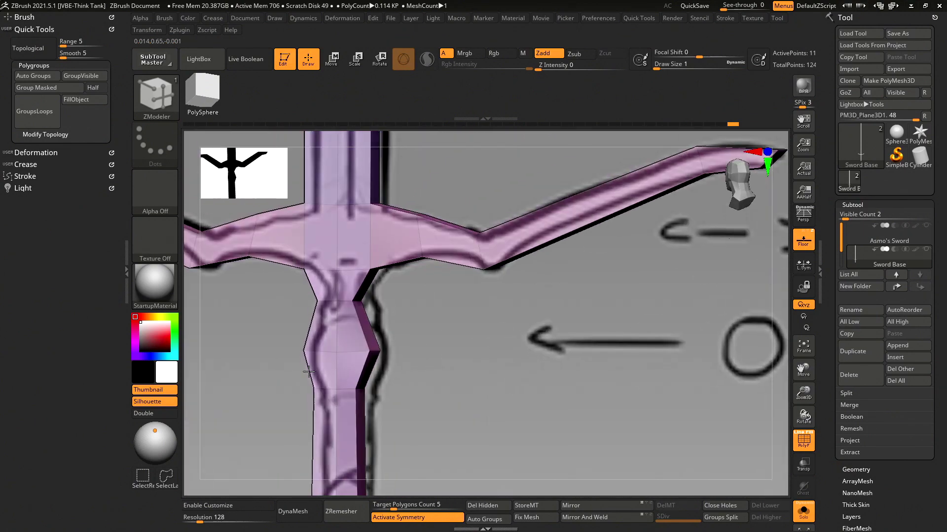
pyautogui.keyDown('alt'); pyautogui.moveTo(414, 325); pyautogui.dragTo(265, 326); pyautogui.keyUp('alt')
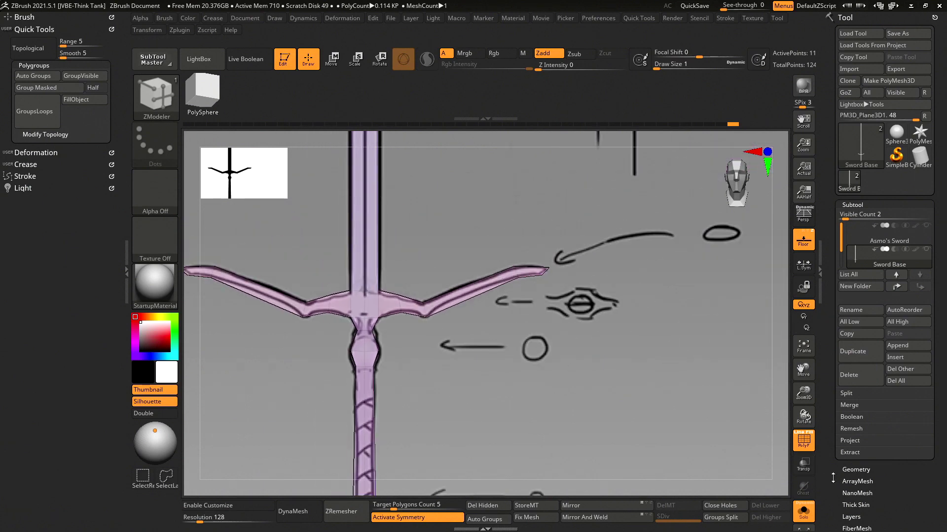
# - Turn Solo off, hide the floor and reference sketch, and frame the whole sword
pyautogui.click(804, 516)
pyautogui.click(805, 516)
pyautogui.keyDown('ctrl'); pyautogui.moveTo(443, 340); pyautogui.dragTo(452, 312, button='right'); pyautogui.keyUp('ctrl')
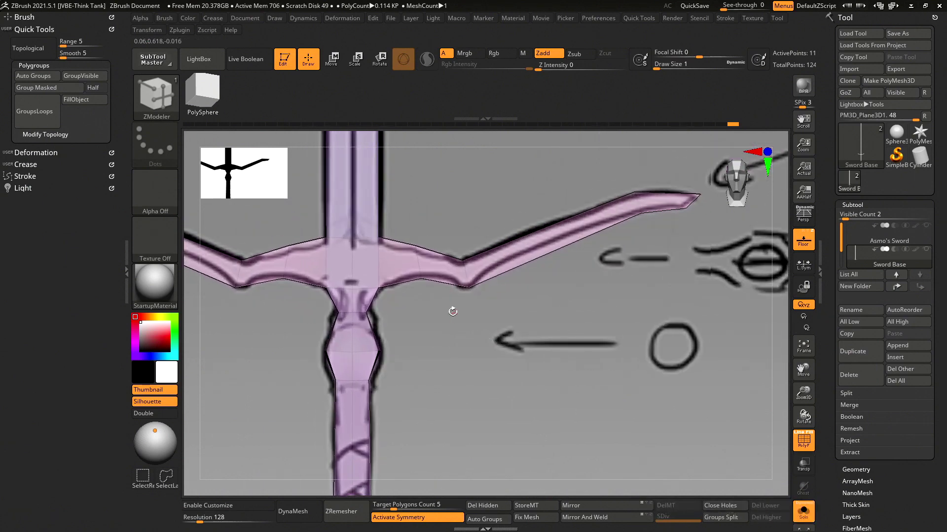
pyautogui.moveTo(439, 328)
pyautogui.mouseDown()
pyautogui.moveTo(391, 327)
pyautogui.moveTo(437, 332)
pyautogui.mouseUp()
pyautogui.click(739, 159)
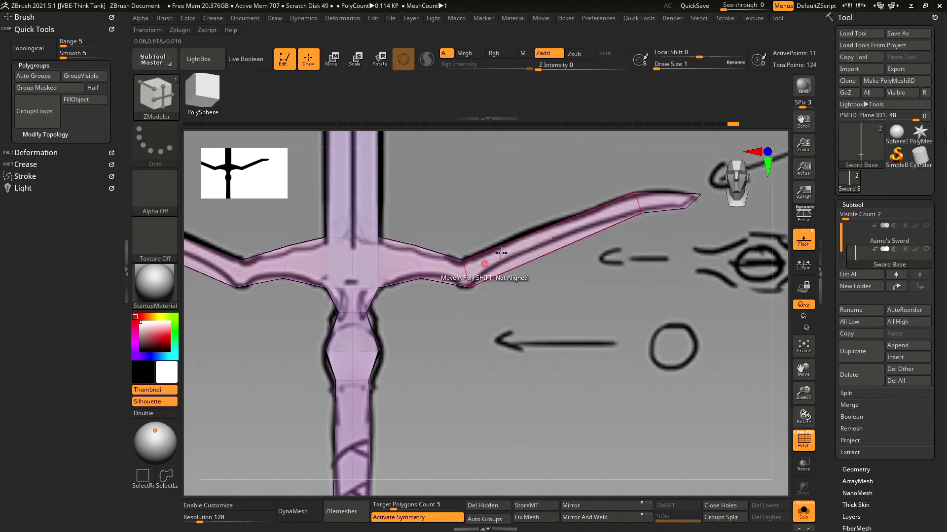
pyautogui.click(804, 514)
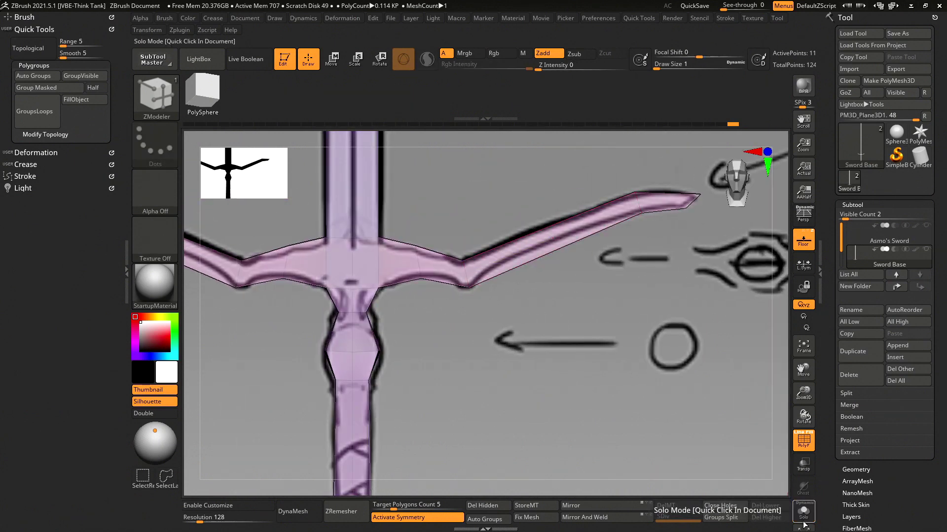
pyautogui.click(796, 249)
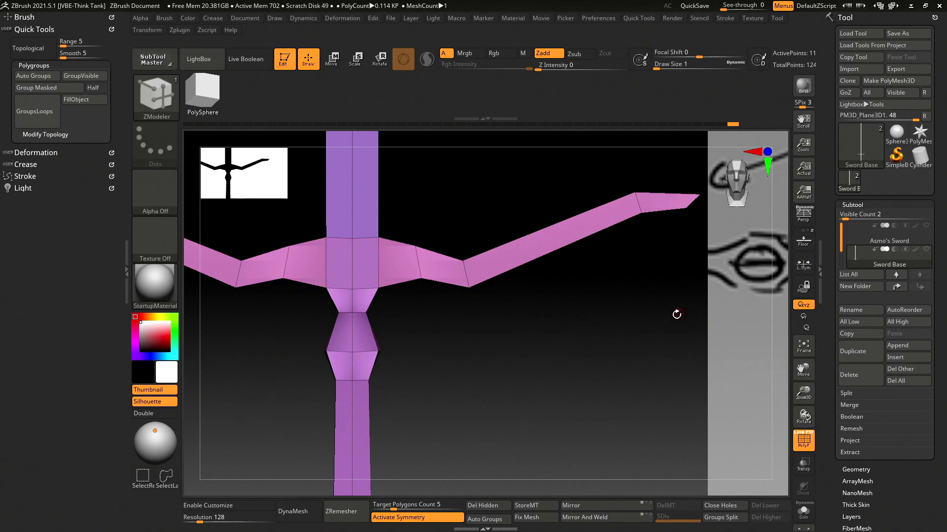
pyautogui.press('f')
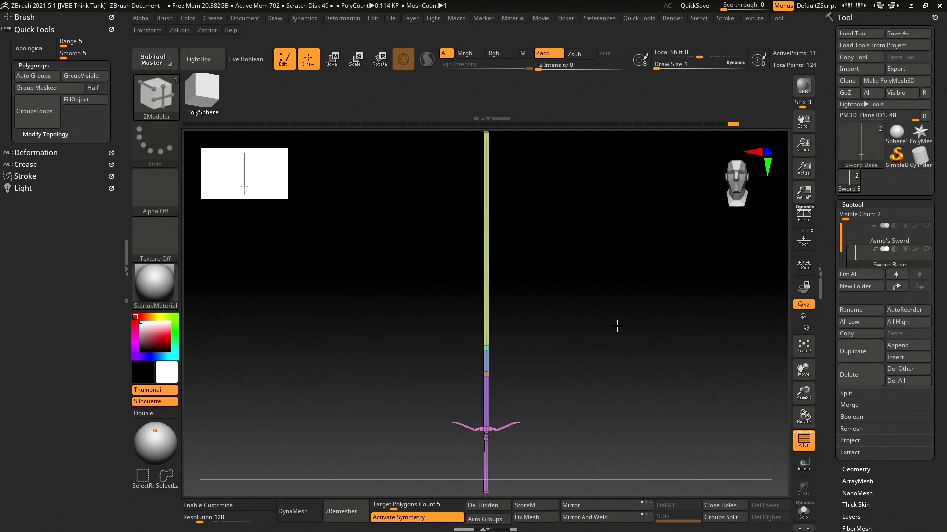
# - Turn the sword edge-on to a side view and select the Move brush
pyautogui.moveTo(617, 326)
pyautogui.mouseDown()
pyautogui.moveTo(680, 342)
pyautogui.moveTo(605, 376)
pyautogui.moveTo(612, 236)
pyautogui.mouseUp()
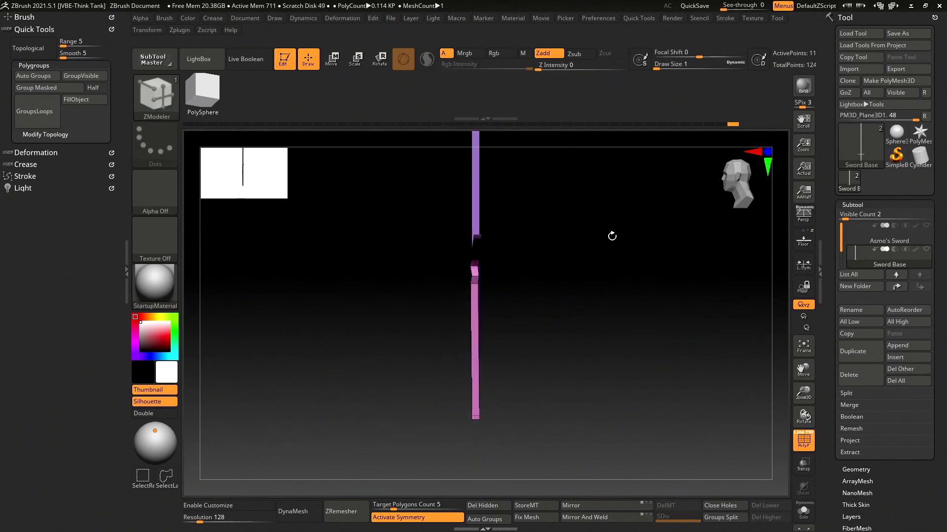
pyautogui.moveTo(688, 382)
pyautogui.mouseDown()
pyautogui.moveTo(539, 297)
pyautogui.moveTo(547, 503)
pyautogui.mouseUp()
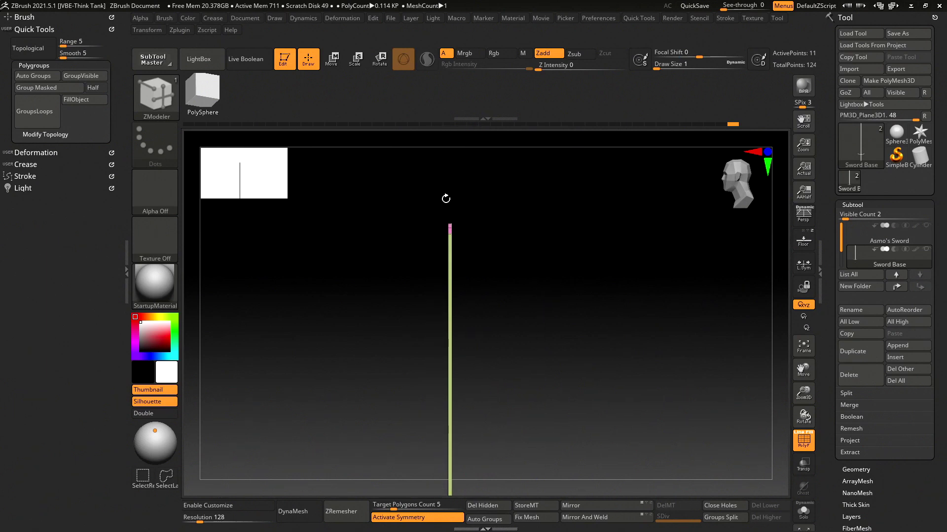
pyautogui.moveTo(446, 198)
pyautogui.mouseDown()
pyautogui.moveTo(503, 216)
pyautogui.moveTo(444, 389)
pyautogui.moveTo(502, 494)
pyautogui.moveTo(498, 310)
pyautogui.moveTo(528, 298)
pyautogui.mouseUp()
pyautogui.press('b')
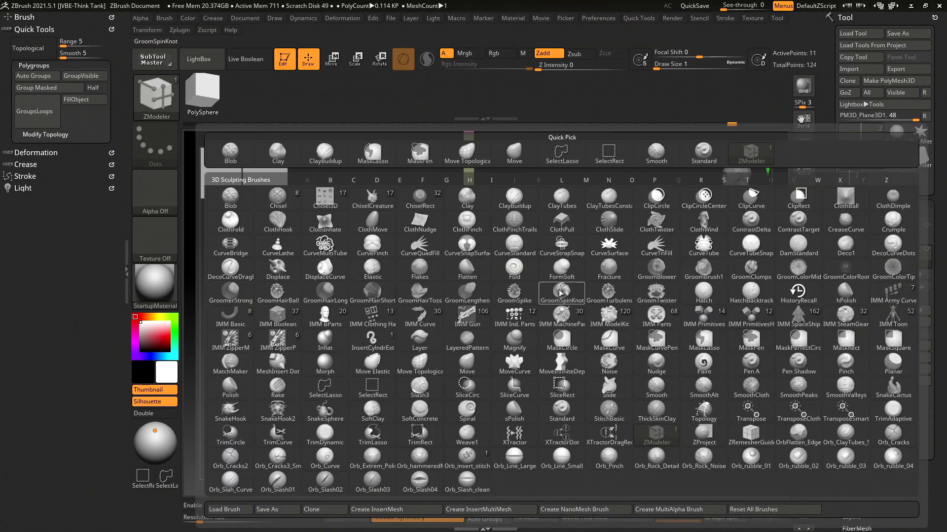
pyautogui.press('m')
pyautogui.click(461, 371)
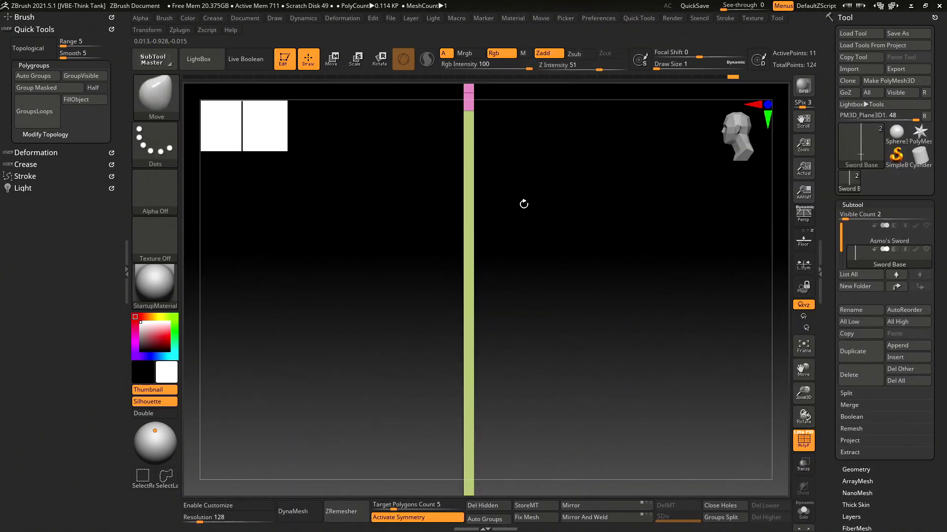
# - Stand the sword upright edge-on and choose the SelectLasso brush
pyautogui.moveTo(524, 204)
pyautogui.mouseDown()
pyautogui.moveTo(526, 285)
pyautogui.moveTo(484, 321)
pyautogui.moveTo(518, 332)
pyautogui.moveTo(526, 291)
pyautogui.moveTo(503, 262)
pyautogui.moveTo(490, 383)
pyautogui.moveTo(503, 220)
pyautogui.moveTo(495, 167)
pyautogui.moveTo(482, 353)
pyautogui.moveTo(440, 429)
pyautogui.moveTo(503, 374)
pyautogui.moveTo(535, 226)
pyautogui.moveTo(513, 216)
pyautogui.moveTo(563, 222)
pyautogui.moveTo(558, 401)
pyautogui.moveTo(508, 317)
pyautogui.moveTo(526, 326)
pyautogui.moveTo(490, 256)
pyautogui.moveTo(474, 291)
pyautogui.mouseUp()
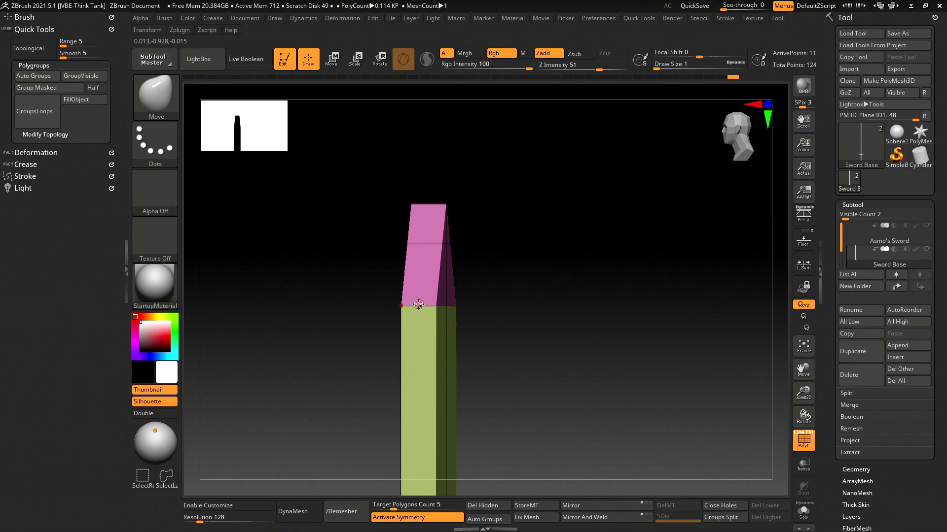
pyautogui.rightClick(418, 304)
pyautogui.press('b')
pyautogui.press('s')
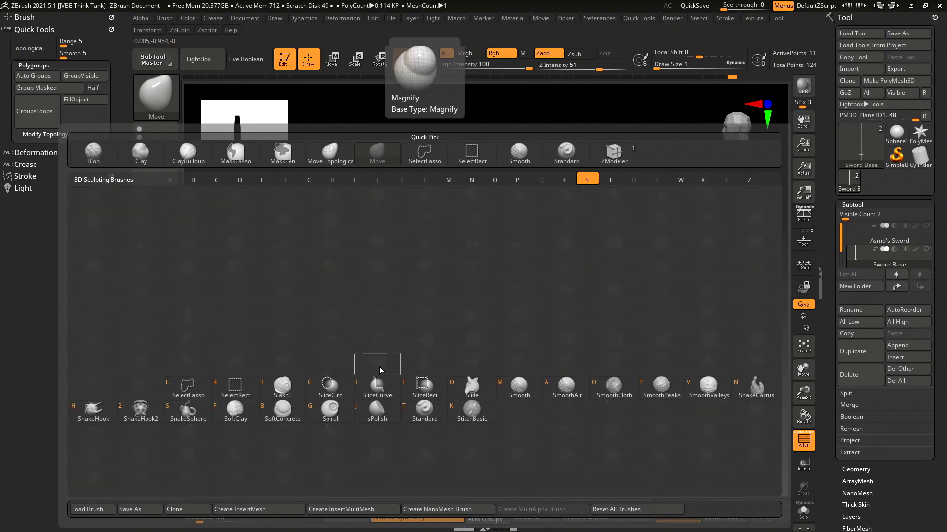
pyautogui.click(201, 396)
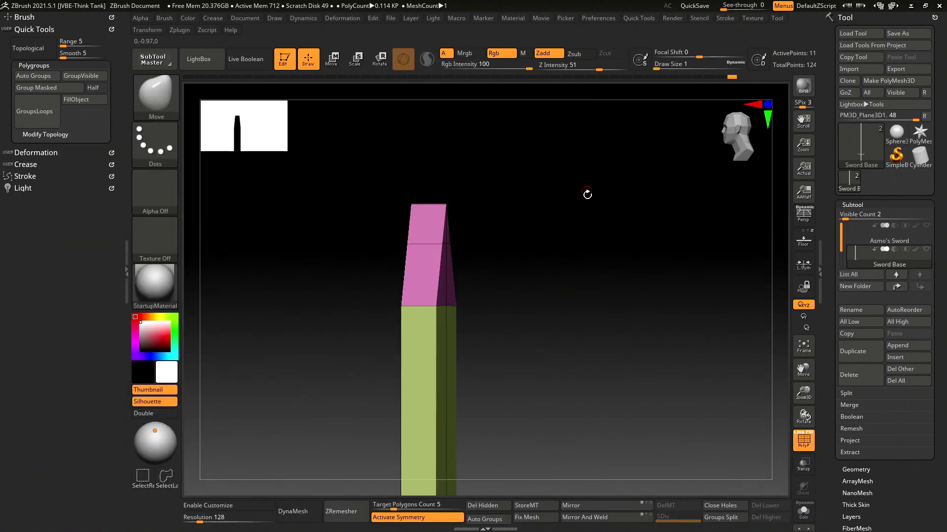
# - Ctrl+Shift-click the blade tip's front faces to hide them
pyautogui.moveTo(533, 243)
pyautogui.mouseDown()
pyautogui.moveTo(522, 239)
pyautogui.moveTo(428, 305)
pyautogui.mouseUp()
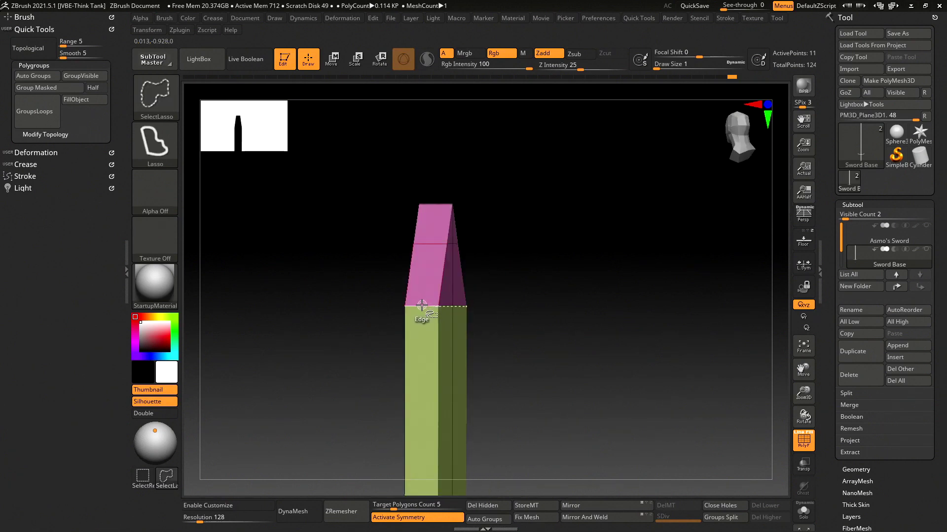
pyautogui.hotkey('ctrl', 'shift')
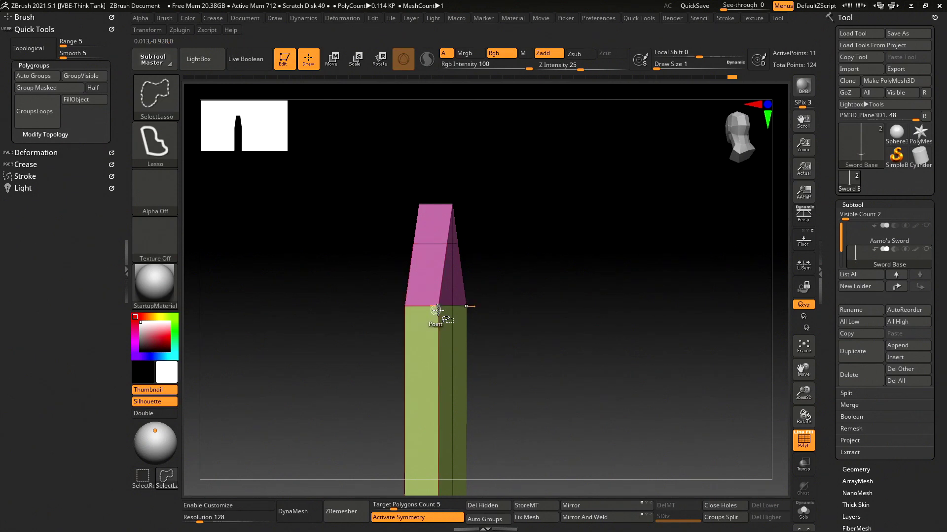
pyautogui.keyDown('ctrl'); pyautogui.keyDown('shift'); pyautogui.click(420, 306); pyautogui.keyUp('shift'); pyautogui.keyUp('ctrl')
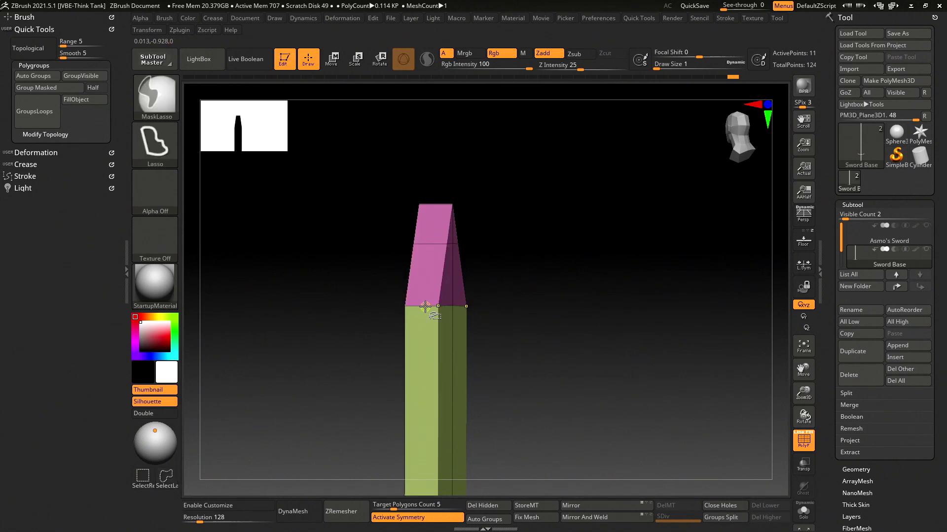
pyautogui.hotkey('ctrl', 'shift')
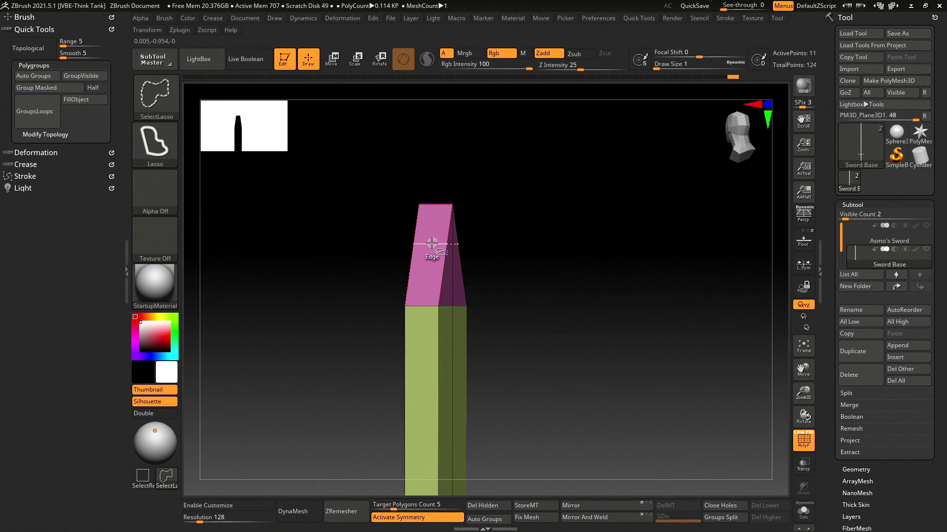
pyautogui.keyDown('ctrl'); pyautogui.keyDown('shift'); pyautogui.click(427, 311); pyautogui.keyUp('shift'); pyautogui.keyUp('ctrl')
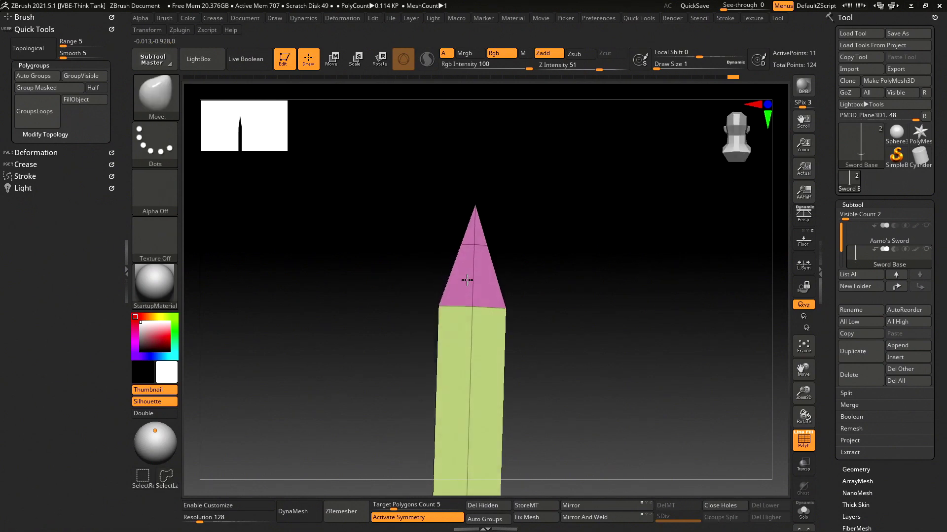
# - Frame the sword and orbit it to stand upright edge-on
pyautogui.press('f')
pyautogui.moveTo(623, 307)
pyautogui.mouseDown()
pyautogui.moveTo(642, 302)
pyautogui.moveTo(612, 308)
pyautogui.mouseUp()
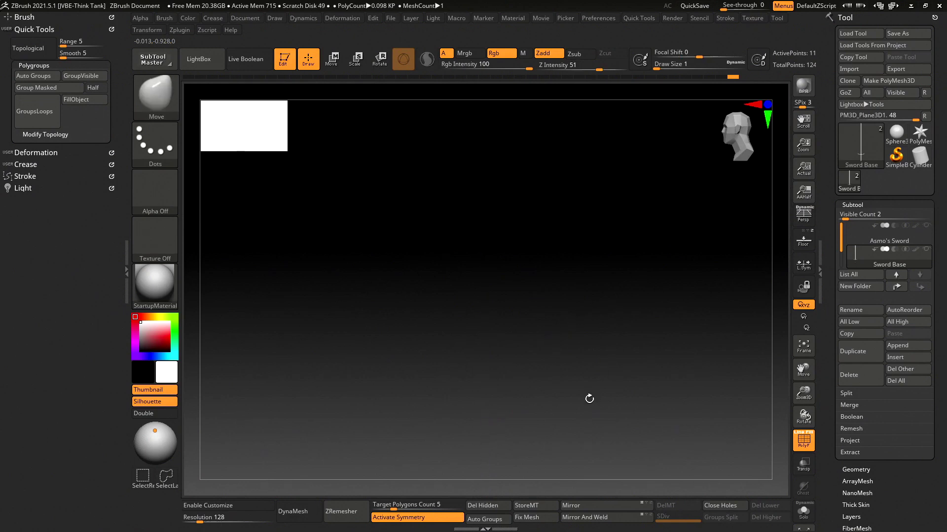
pyautogui.moveTo(589, 398)
pyautogui.mouseDown()
pyautogui.moveTo(546, 287)
pyautogui.moveTo(598, 303)
pyautogui.moveTo(583, 412)
pyautogui.moveTo(554, 264)
pyautogui.moveTo(606, 295)
pyautogui.moveTo(537, 239)
pyautogui.moveTo(596, 364)
pyautogui.moveTo(528, 109)
pyautogui.mouseUp()
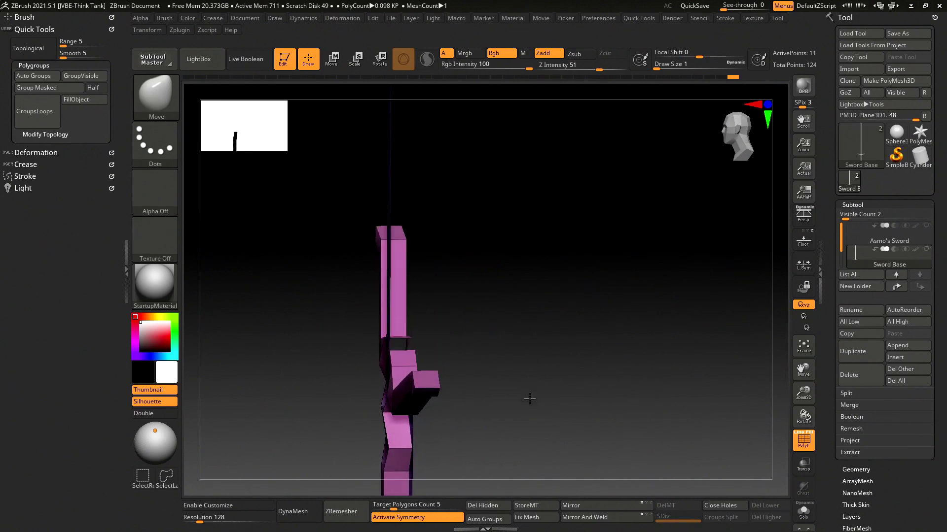
pyautogui.moveTo(525, 379); pyautogui.dragTo(521, 400)
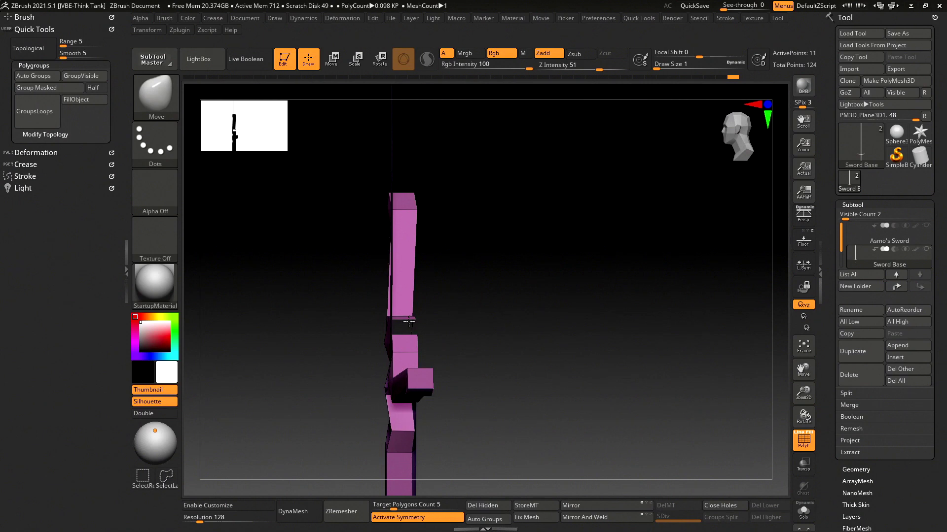
# - Ctrl+Shift-drag to hide the upper and pink lower sword pieces, then orbit to a side view
pyautogui.keyDown('ctrl'); pyautogui.keyDown('shift'); pyautogui.click(407, 352); pyautogui.keyUp('shift'); pyautogui.keyUp('ctrl')
pyautogui.moveTo(469, 359)
pyautogui.mouseDown()
pyautogui.moveTo(503, 387)
pyautogui.moveTo(504, 361)
pyautogui.mouseUp()
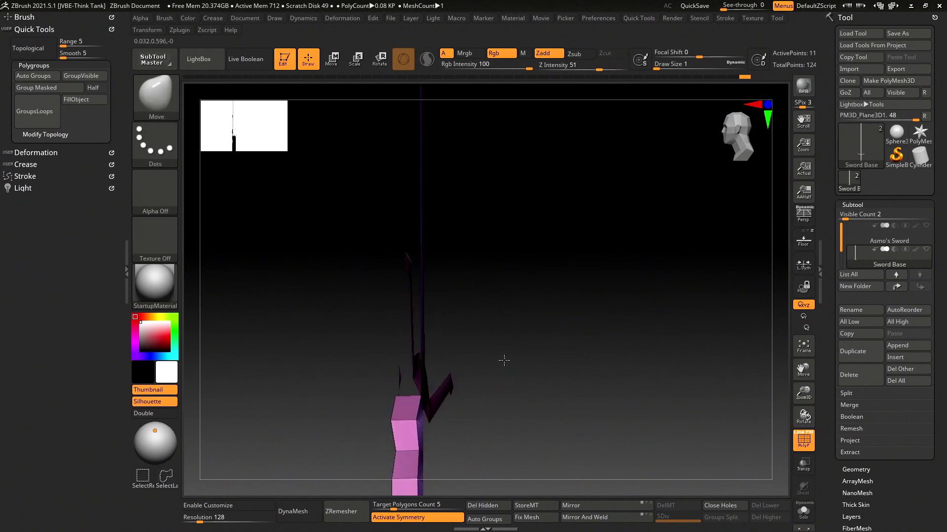
pyautogui.keyDown('ctrl'); pyautogui.keyDown('shift'); pyautogui.click(405, 444); pyautogui.keyUp('shift'); pyautogui.keyUp('ctrl')
pyautogui.moveTo(493, 434)
pyautogui.mouseDown()
pyautogui.moveTo(507, 456)
pyautogui.moveTo(516, 243)
pyautogui.mouseUp()
pyautogui.keyDown('ctrl'); pyautogui.keyDown('shift'); pyautogui.click(516, 423); pyautogui.keyUp('shift'); pyautogui.keyUp('ctrl')
pyautogui.moveTo(516, 422)
pyautogui.mouseDown()
pyautogui.moveTo(503, 438)
pyautogui.moveTo(504, 242)
pyautogui.mouseUp()
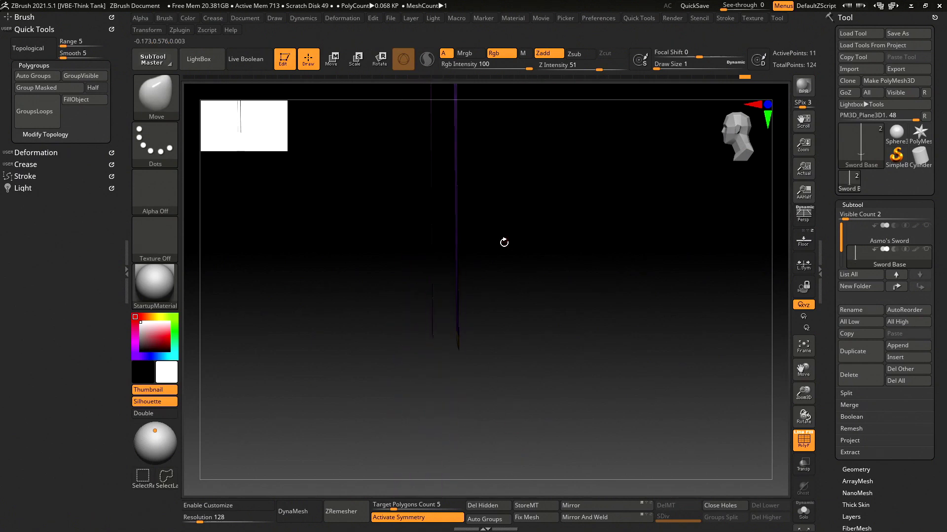
pyautogui.moveTo(473, 388)
pyautogui.mouseDown()
pyautogui.moveTo(468, 335)
pyautogui.moveTo(501, 353)
pyautogui.moveTo(566, 328)
pyautogui.moveTo(504, 350)
pyautogui.moveTo(536, 321)
pyautogui.moveTo(502, 493)
pyautogui.mouseUp()
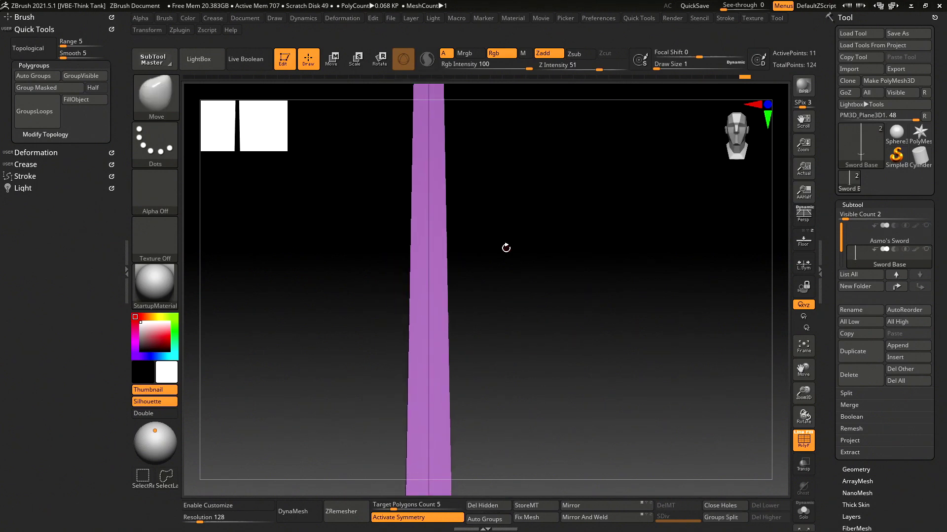
pyautogui.moveTo(506, 248)
pyautogui.mouseDown()
pyautogui.moveTo(514, 243)
pyautogui.moveTo(531, 306)
pyautogui.moveTo(518, 342)
pyautogui.moveTo(479, 349)
pyautogui.mouseUp()
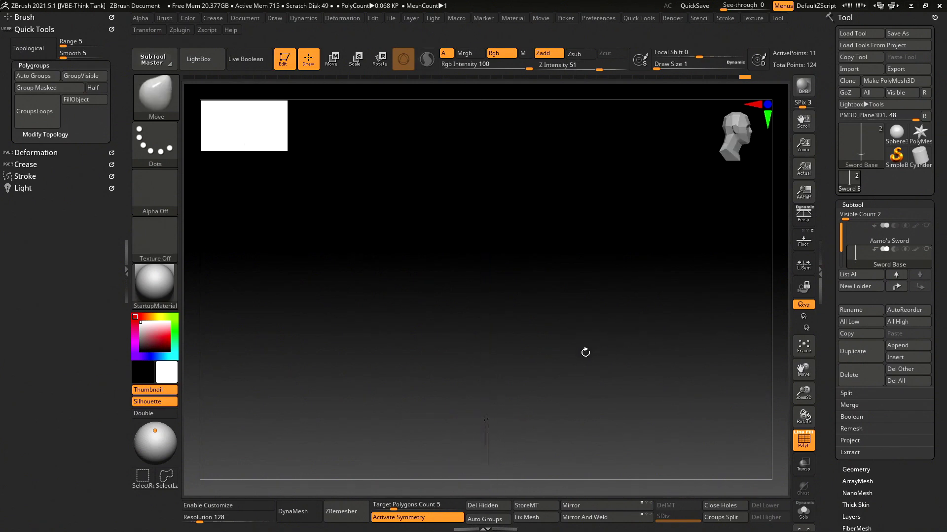
# - Hide the sword's back faces and delete the hidden geometry, leaving 66 points
pyautogui.hotkey('ctrl', 'shift')
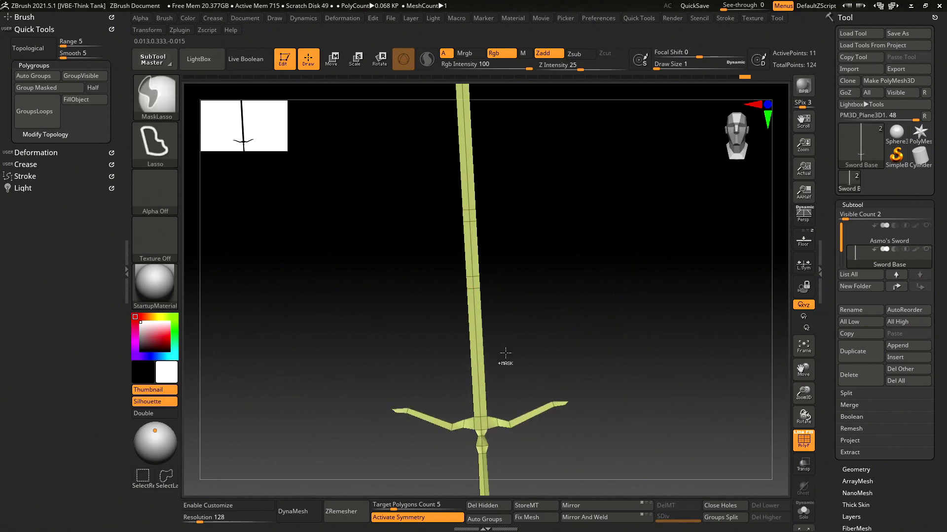
pyautogui.moveTo(483, 350); pyautogui.dragTo(486, 344, button='right')
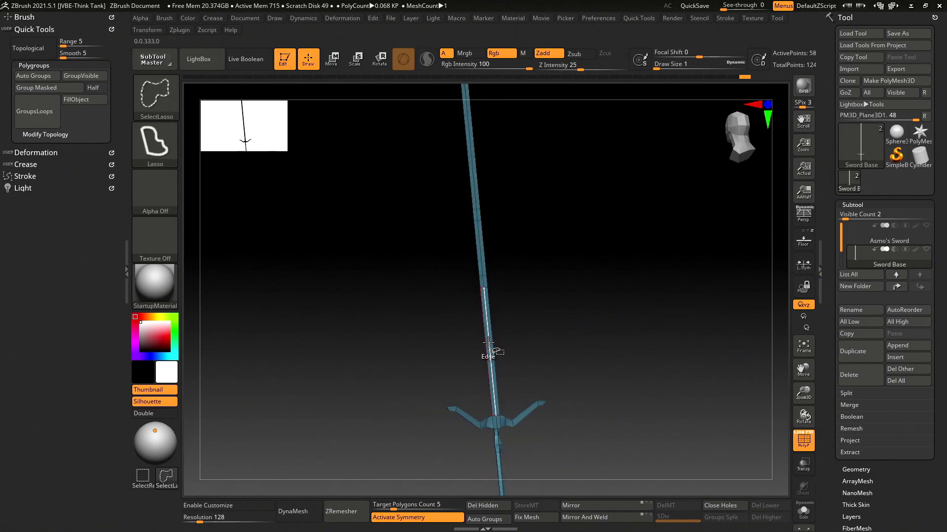
pyautogui.keyDown('ctrl'); pyautogui.keyDown('shift'); pyautogui.click(488, 343); pyautogui.keyUp('shift'); pyautogui.keyUp('ctrl')
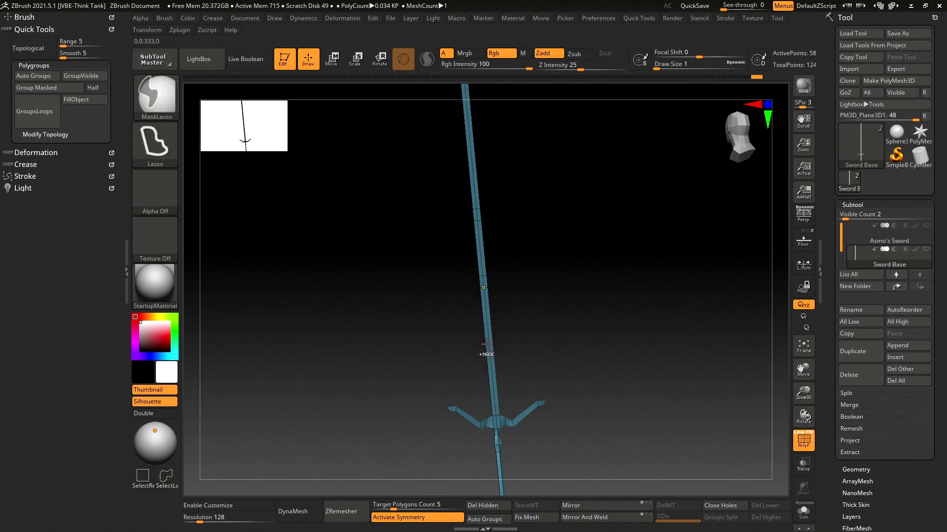
pyautogui.keyDown('ctrl'); pyautogui.keyDown('shift'); pyautogui.click(486, 343); pyautogui.keyUp('shift'); pyautogui.keyUp('ctrl')
pyautogui.keyDown('ctrl'); pyautogui.keyDown('shift'); pyautogui.click(587, 321); pyautogui.keyUp('shift'); pyautogui.keyUp('ctrl')
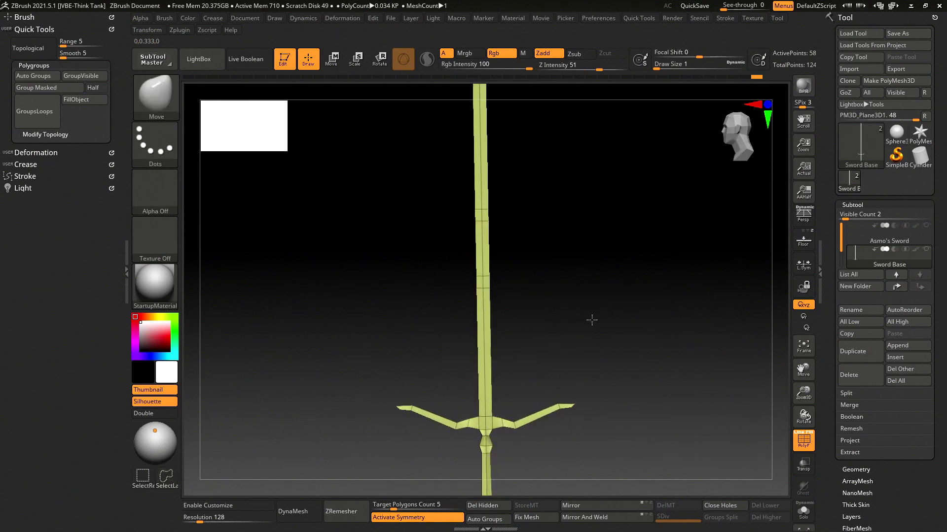
pyautogui.click(499, 508)
pyautogui.moveTo(653, 382)
pyautogui.keyDown('shift'); pyautogui.mouseDown()
pyautogui.moveTo(590, 386)
pyautogui.moveTo(630, 387)
pyautogui.moveTo(588, 423)
pyautogui.moveTo(562, 472)
pyautogui.moveTo(668, 449)
pyautogui.moveTo(540, 345)
pyautogui.moveTo(623, 344)
pyautogui.moveTo(587, 355)
pyautogui.moveTo(615, 344)
pyautogui.moveTo(539, 334)
pyautogui.moveTo(580, 380)
pyautogui.mouseUp(); pyautogui.keyUp('shift')
# - Select the Move brush and merge the visible sword into one polygroup with GroupVisible
pyautogui.press('b')
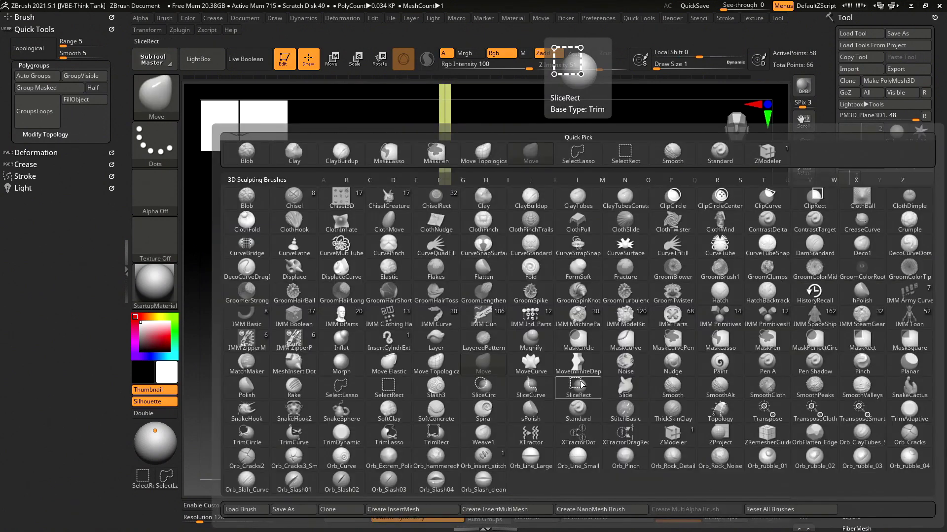
pyautogui.press('m')
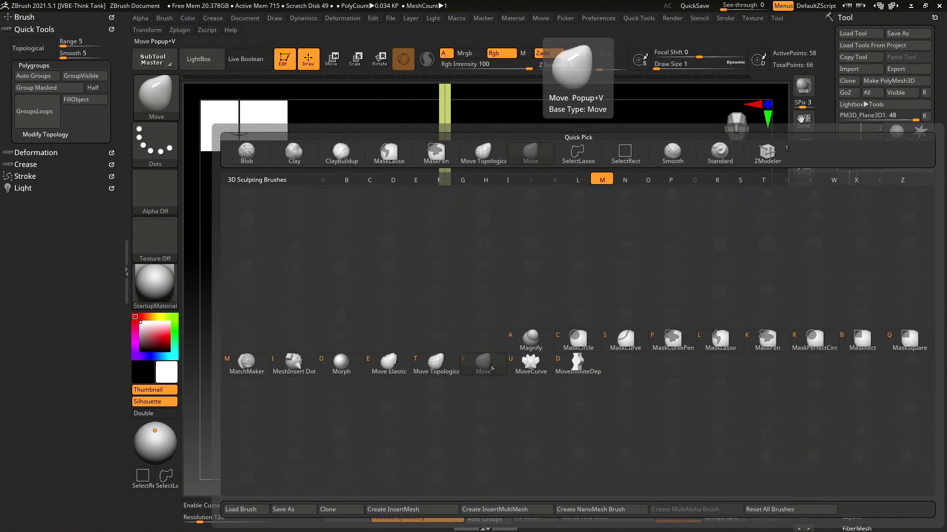
pyautogui.click(489, 370)
pyautogui.moveTo(602, 313)
pyautogui.mouseDown()
pyautogui.moveTo(556, 350)
pyautogui.moveTo(503, 312)
pyautogui.mouseUp()
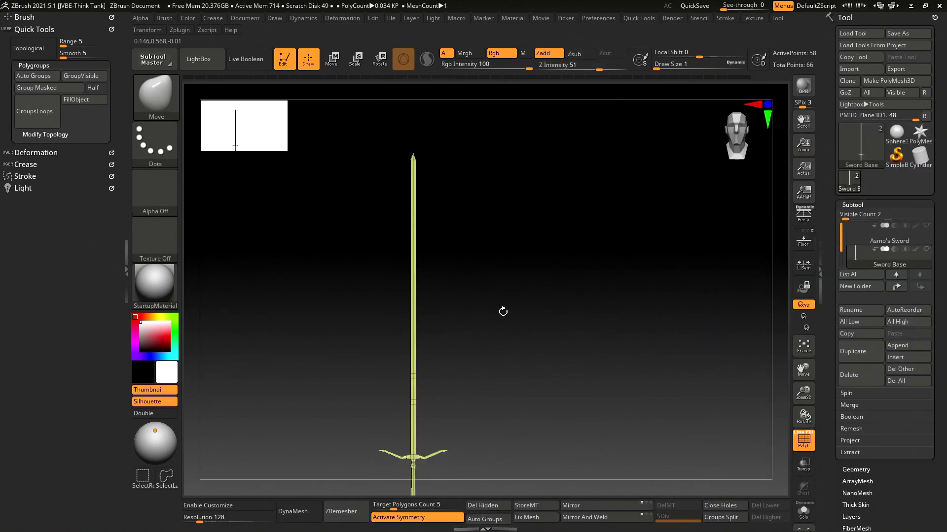
pyautogui.click(97, 78)
# - Squash the sword's depth along Z with the Transpose gizmo and frame it front-on
pyautogui.moveTo(618, 258); pyautogui.dragTo(541, 264)
pyautogui.press('w')
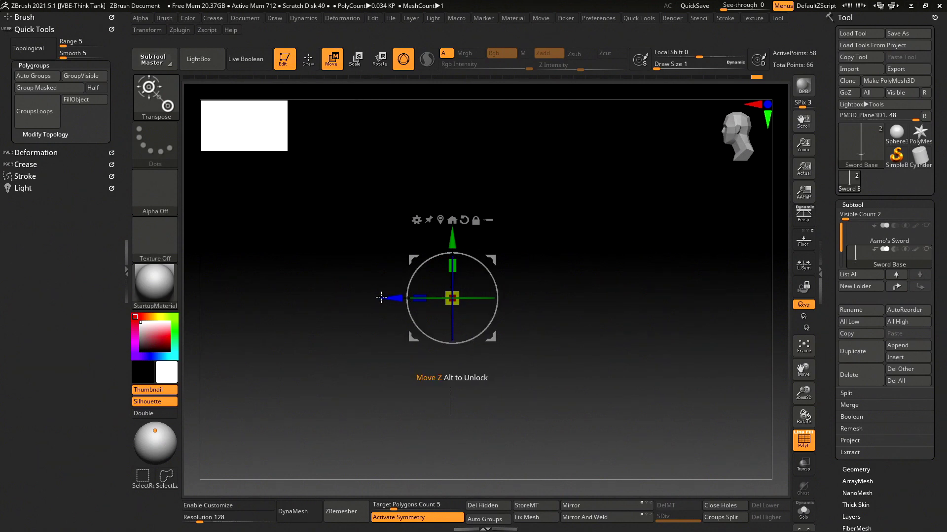
pyautogui.moveTo(416, 297); pyautogui.dragTo(420, 297)
pyautogui.click(309, 59)
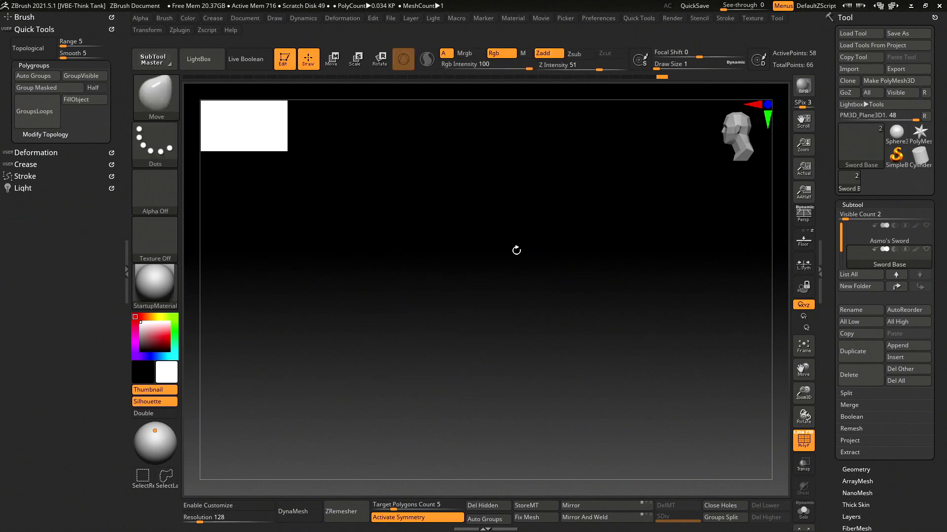
pyautogui.moveTo(518, 249)
pyautogui.mouseDown()
pyautogui.moveTo(491, 377)
pyautogui.moveTo(593, 382)
pyautogui.moveTo(548, 389)
pyautogui.moveTo(641, 375)
pyautogui.moveTo(598, 377)
pyautogui.moveTo(581, 389)
pyautogui.moveTo(631, 366)
pyautogui.mouseUp()
pyautogui.press('f')
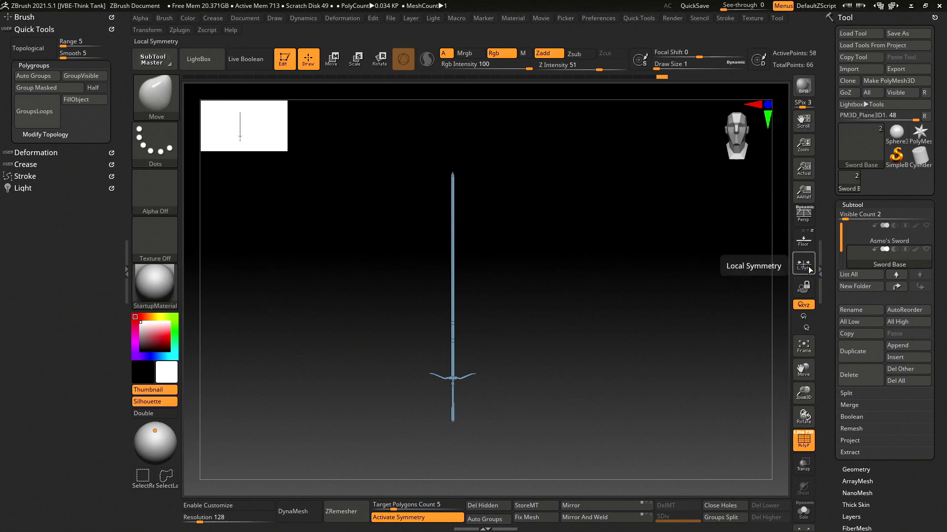
# - Turn on Floor to show the reference sketch and zoom in on the cross-guard front-on
pyautogui.click(803, 240)
pyautogui.scroll(5, 618, 373)
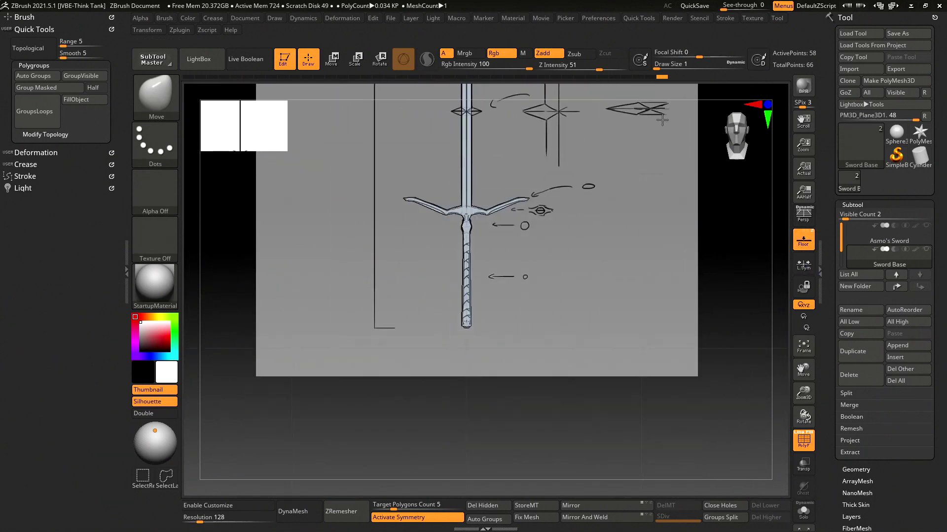
pyautogui.scroll(2, 597, 388)
pyautogui.scroll(-3, 596, 388)
pyautogui.scroll(-2, 574, 228)
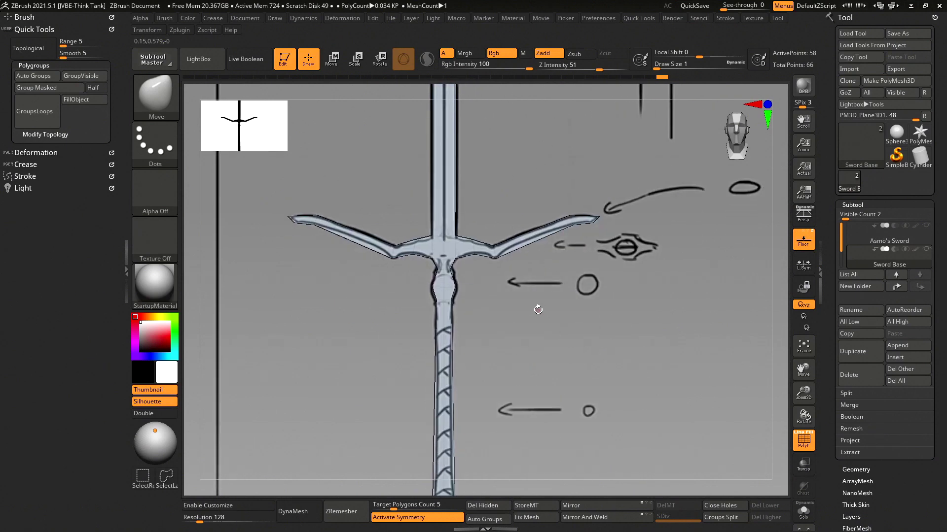
pyautogui.scroll(2, 539, 311)
pyautogui.scroll(4, 569, 379)
pyautogui.moveTo(568, 379)
pyautogui.mouseDown()
pyautogui.moveTo(536, 110)
pyautogui.moveTo(546, 262)
pyautogui.mouseUp()
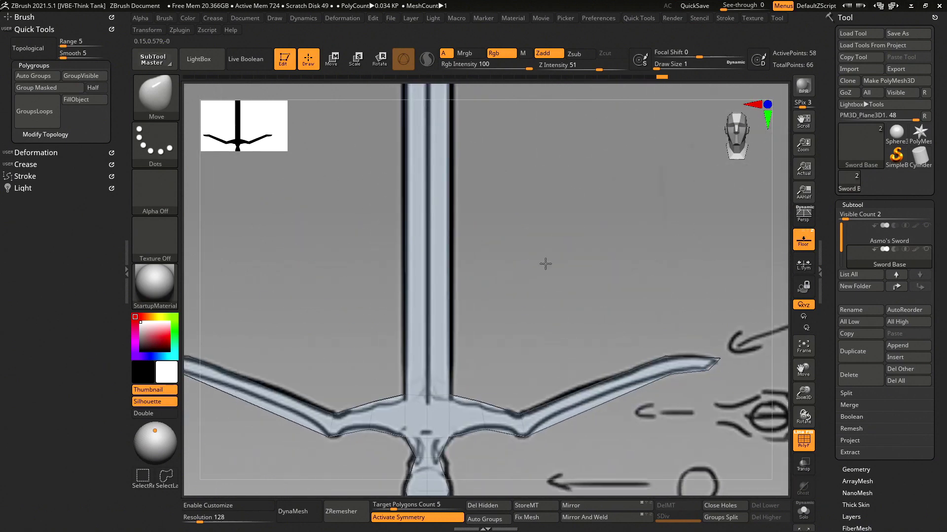
pyautogui.scroll(2, 505, 300)
pyautogui.moveTo(501, 301)
pyautogui.mouseDown()
pyautogui.moveTo(533, 110)
pyautogui.moveTo(533, 307)
pyautogui.moveTo(559, 319)
pyautogui.mouseUp()
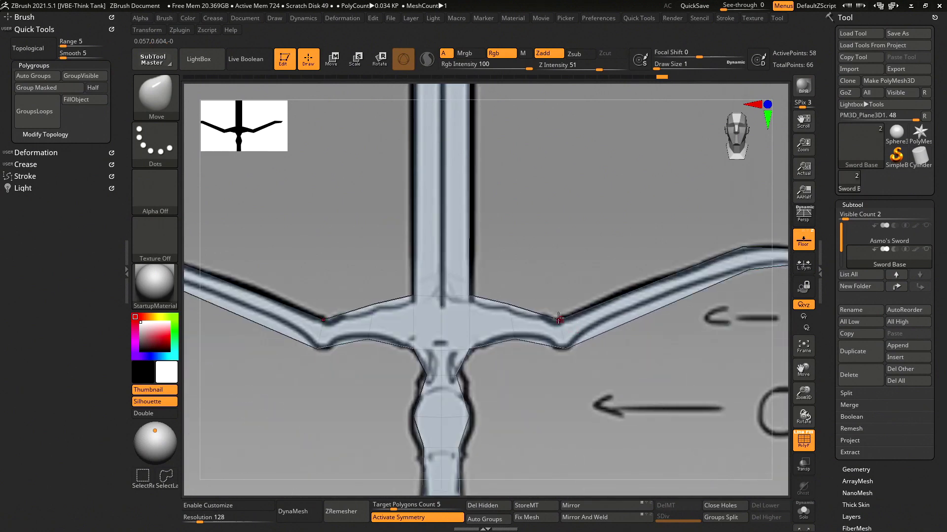
# - Drag the guard's edge, lower and top vertices with the Move brush to match the sketch
pyautogui.moveTo(509, 302)
pyautogui.mouseDown()
pyautogui.moveTo(505, 312)
pyautogui.moveTo(473, 303)
pyautogui.mouseUp()
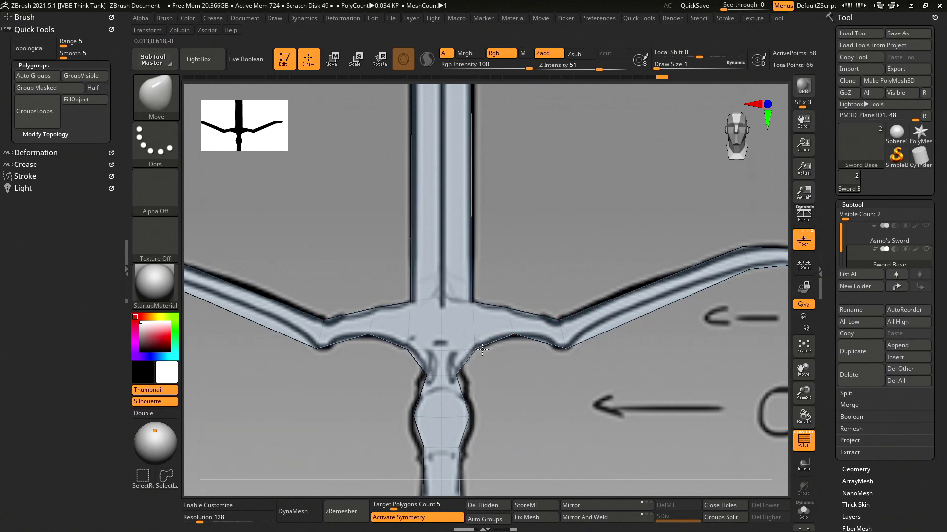
pyautogui.moveTo(565, 349); pyautogui.dragTo(559, 350)
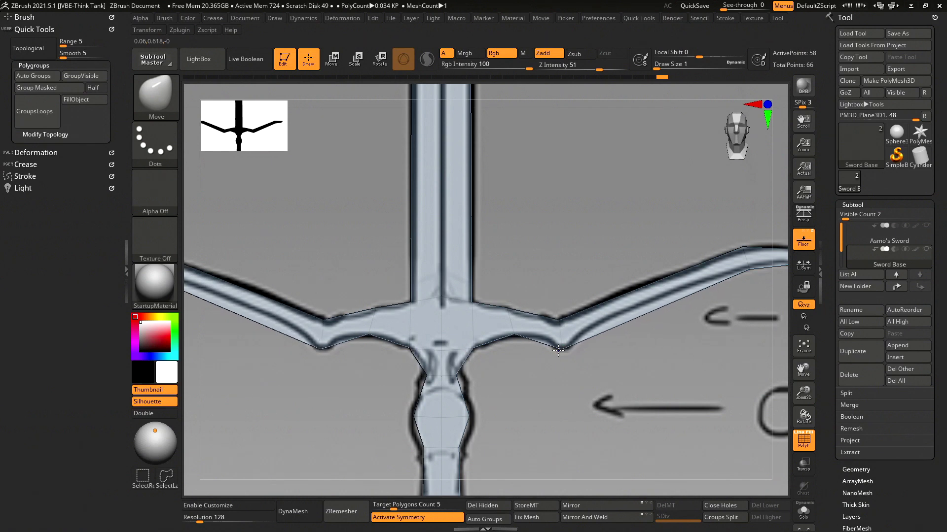
pyautogui.moveTo(556, 317); pyautogui.dragTo(557, 320)
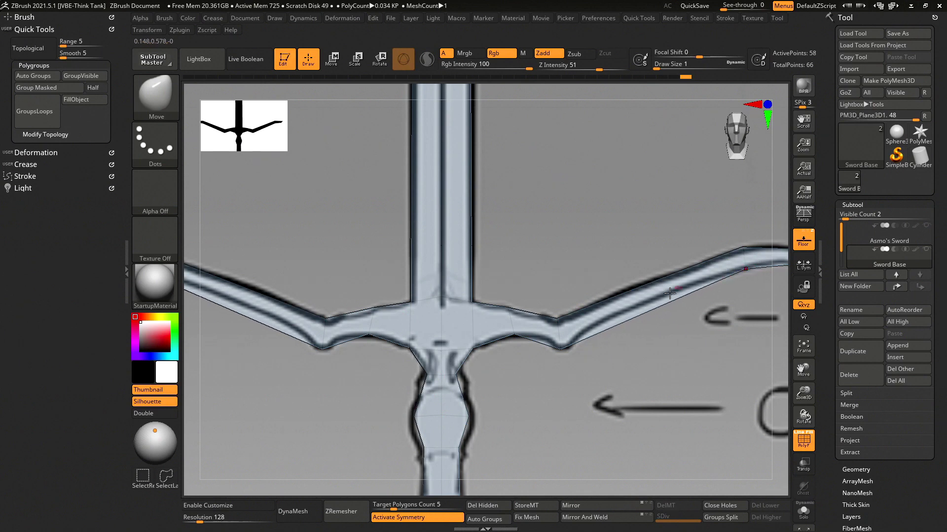
# - Switch to the ZModeler brush for edge-level modelling
pyautogui.press('b')
pyautogui.press('m')
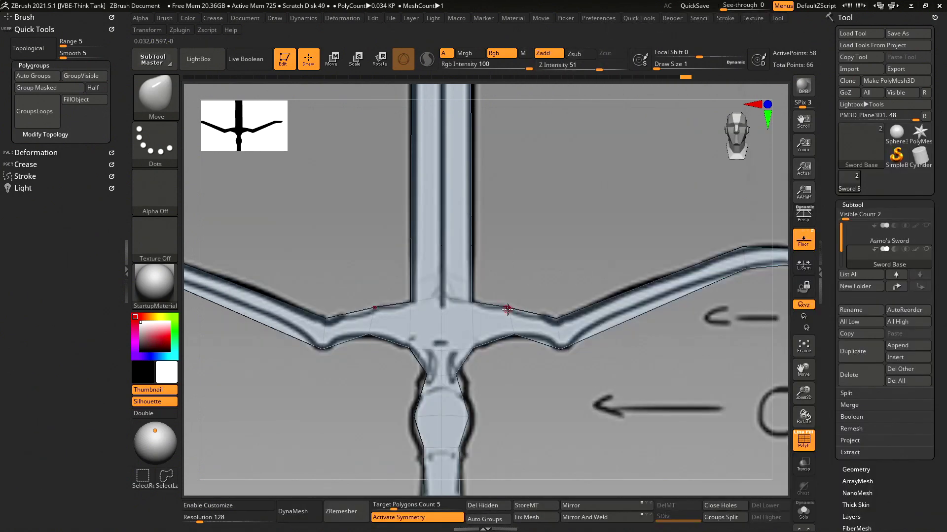
pyautogui.press('b')
pyautogui.press('z')
pyautogui.click(602, 375)
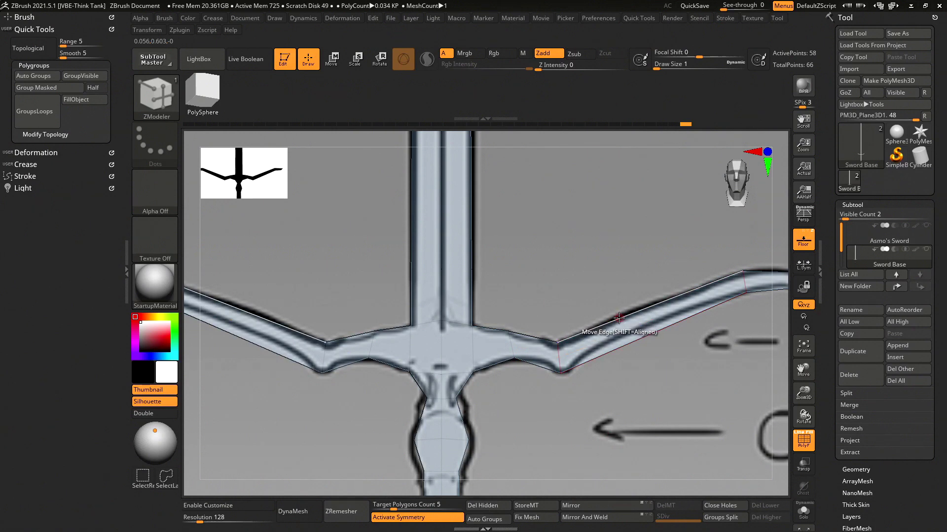
# - Set the ZModeler edge action to Insert EdgeLoop and add a loop on the right guard arm
pyautogui.press('b')
pyautogui.press('Escape')
pyautogui.press('space')
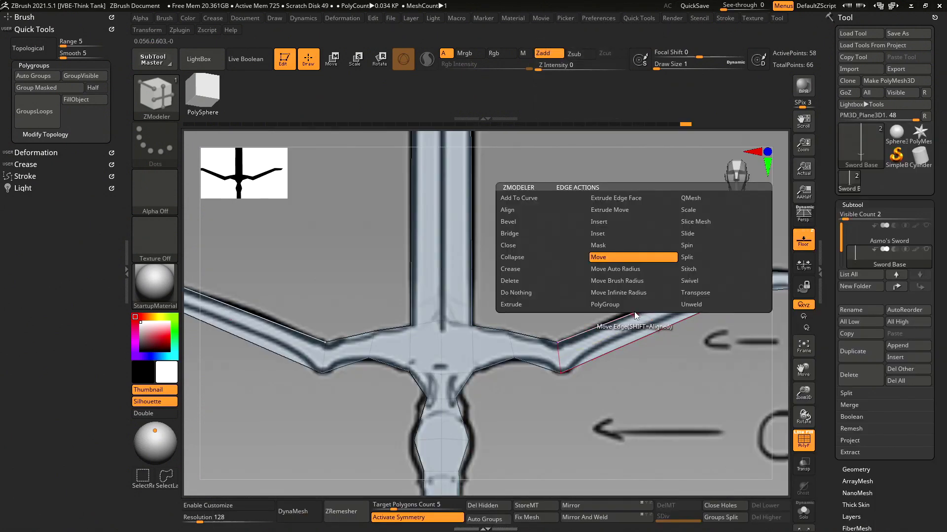
pyautogui.click(606, 222)
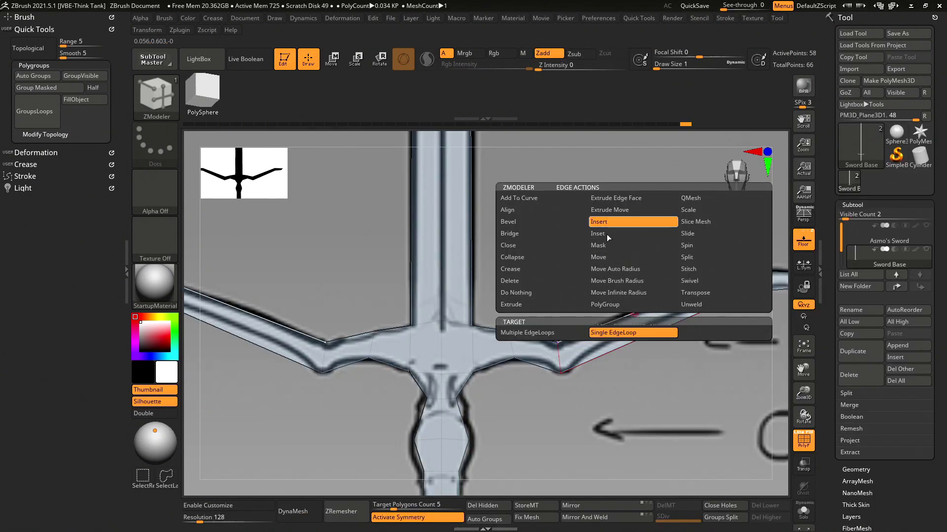
pyautogui.press('space')
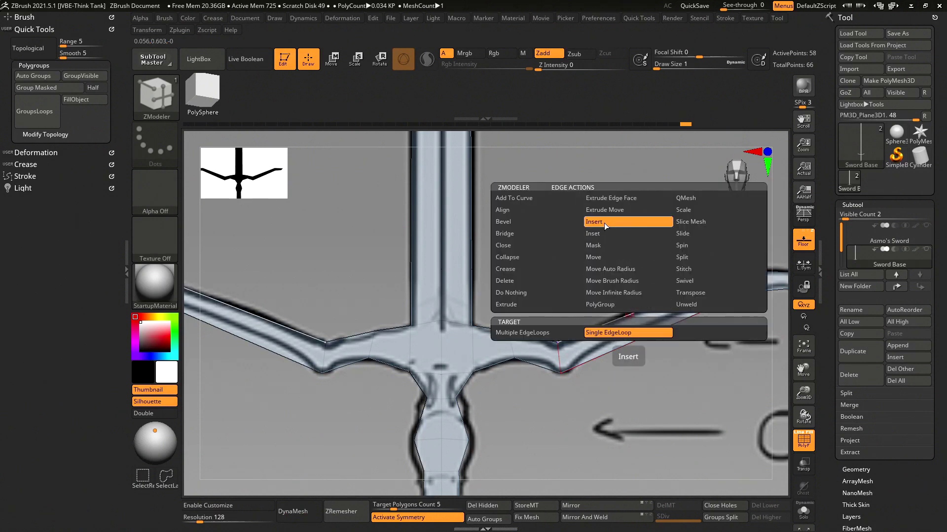
pyautogui.click(643, 308)
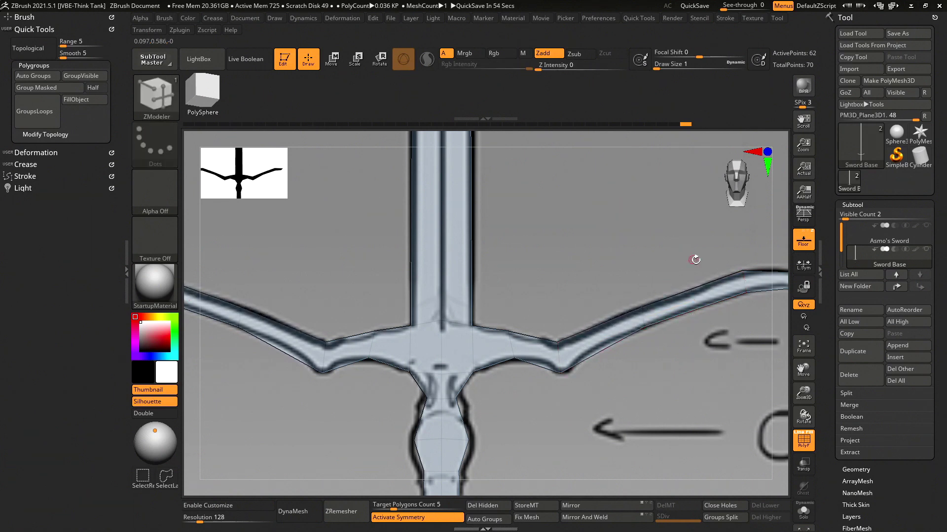
# - Try and remove edge loops near the arm tip, then step back through Undo History
pyautogui.keyDown('alt'); pyautogui.moveTo(693, 258); pyautogui.dragTo(611, 290); pyautogui.keyUp('alt')
pyautogui.click(641, 291)
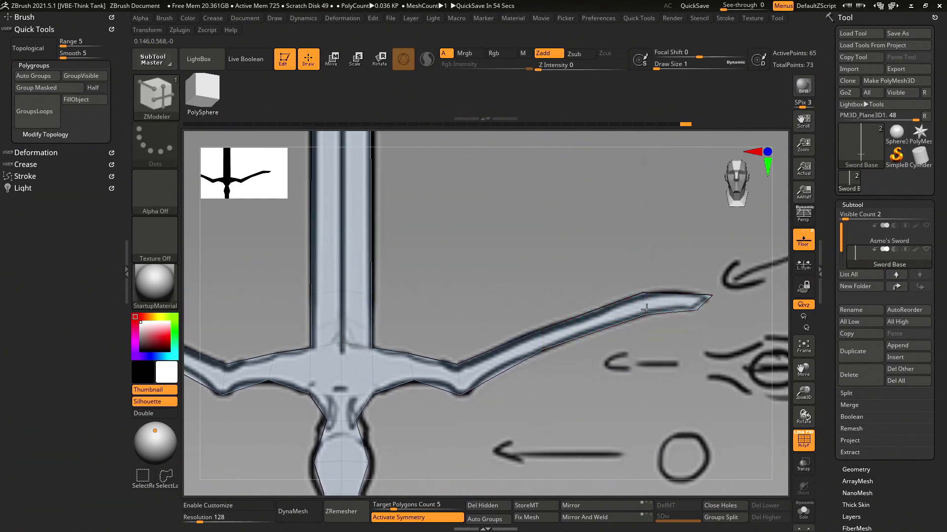
pyautogui.click(648, 296)
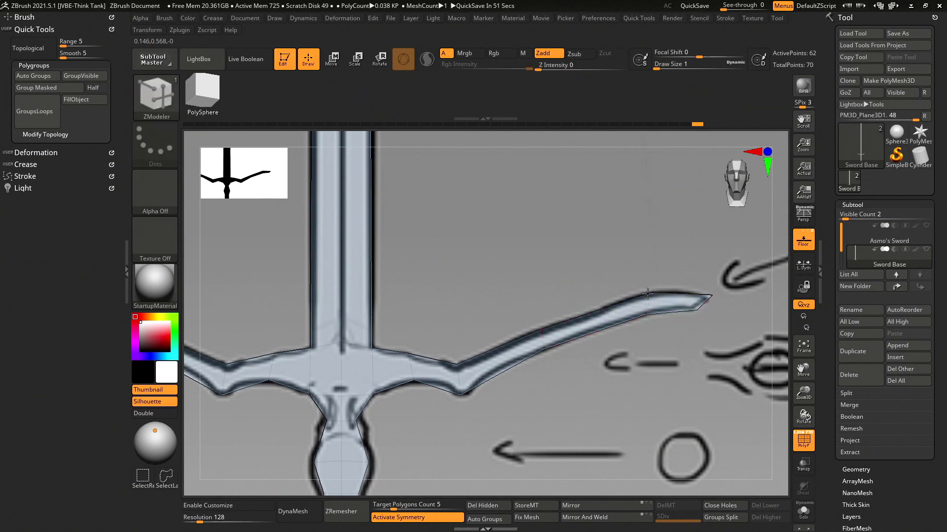
pyautogui.click(691, 296)
pyautogui.moveTo(499, 444); pyautogui.dragTo(543, 374)
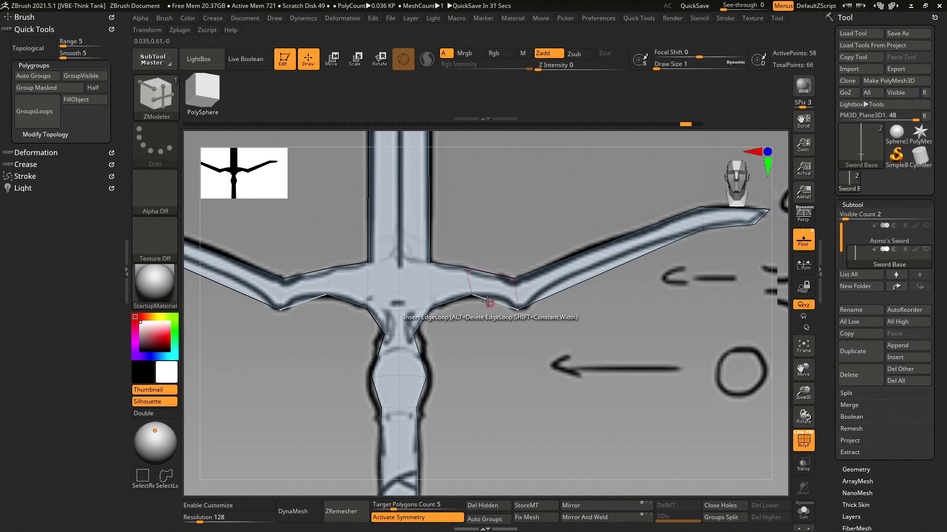
pyautogui.click(532, 283)
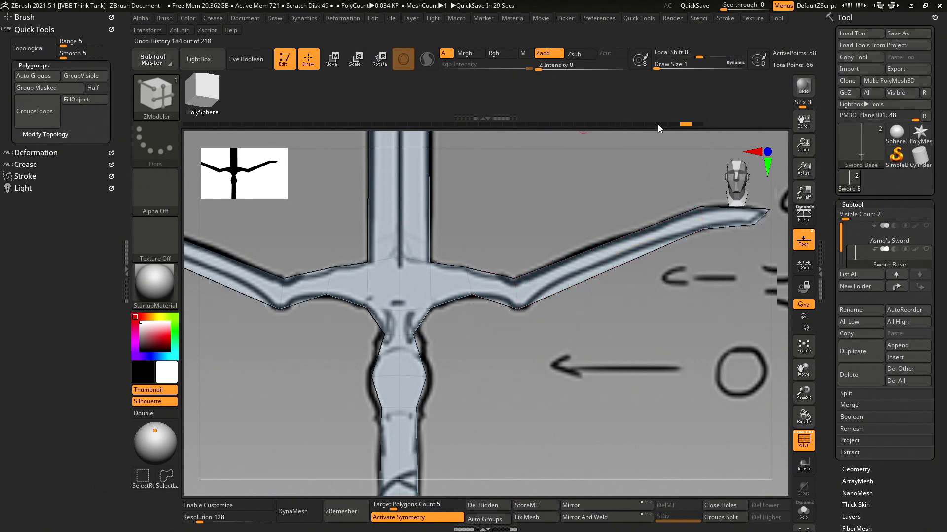
pyautogui.moveTo(689, 125)
pyautogui.mouseDown()
pyautogui.moveTo(678, 126)
pyautogui.moveTo(708, 122)
pyautogui.mouseUp()
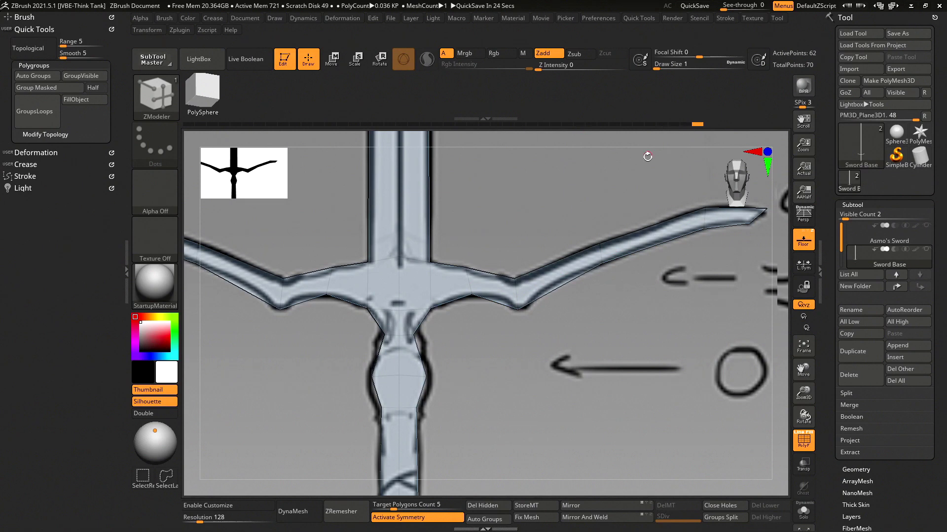
# - Toggle Solo and Floor to inspect the mesh, then pan toward the grip
pyautogui.hotkey('ctrl', 'shift', 's')
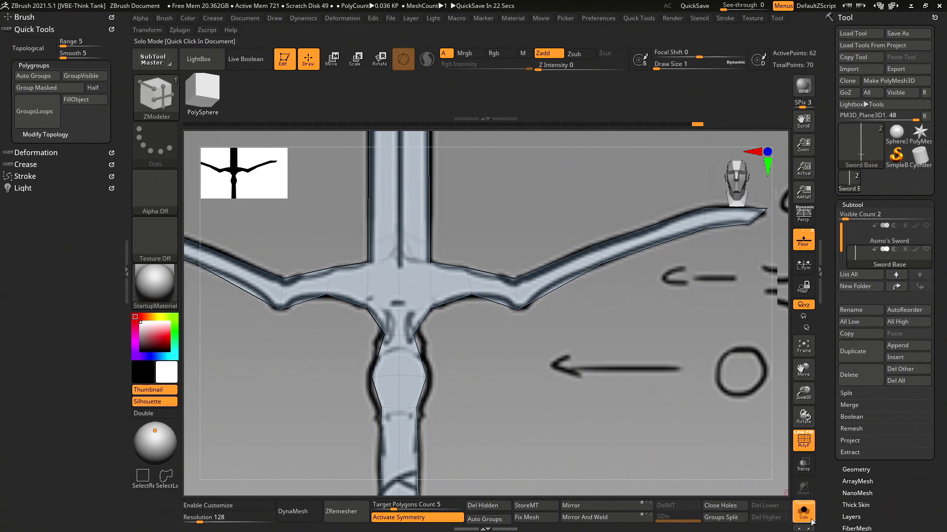
pyautogui.click(804, 513)
pyautogui.click(811, 243)
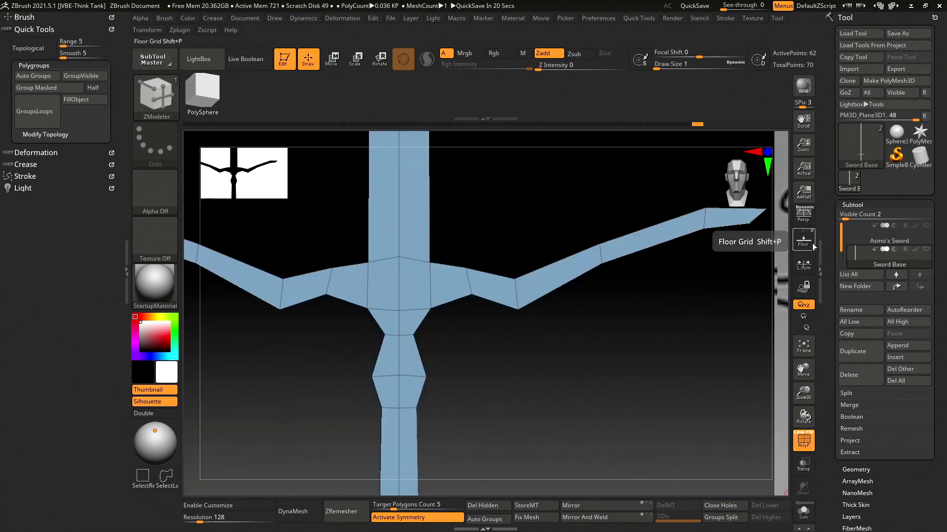
pyautogui.click(808, 244)
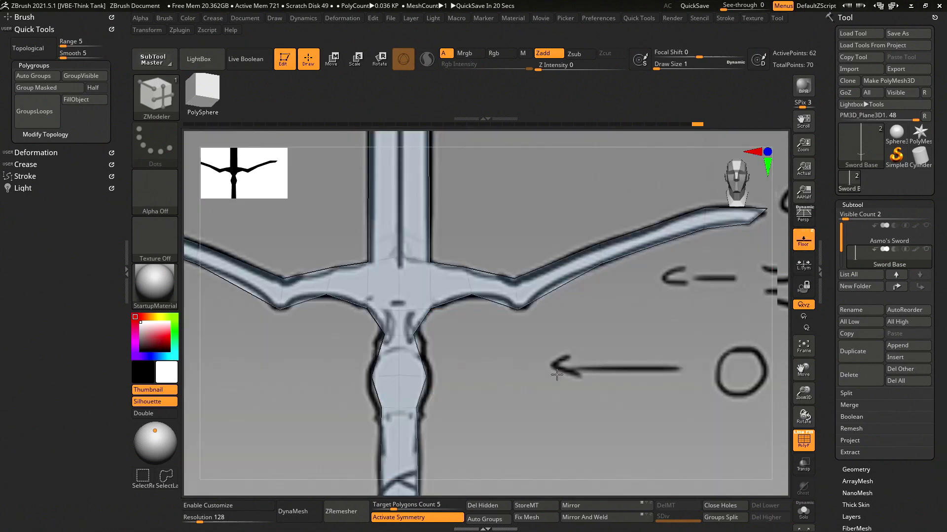
pyautogui.moveTo(556, 375)
pyautogui.keyDown('alt'); pyautogui.mouseDown(button='right')
pyautogui.moveTo(578, 391)
pyautogui.moveTo(570, 314)
pyautogui.moveTo(565, 416)
pyautogui.mouseUp(button='right'); pyautogui.keyUp('alt')
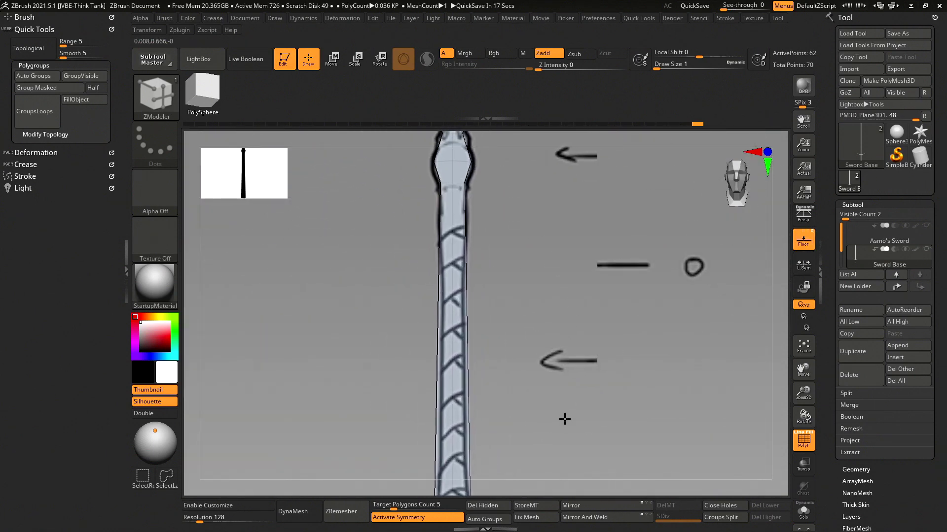
# - Insert edge loops across the grip and just below the crossguard
pyautogui.click(457, 355)
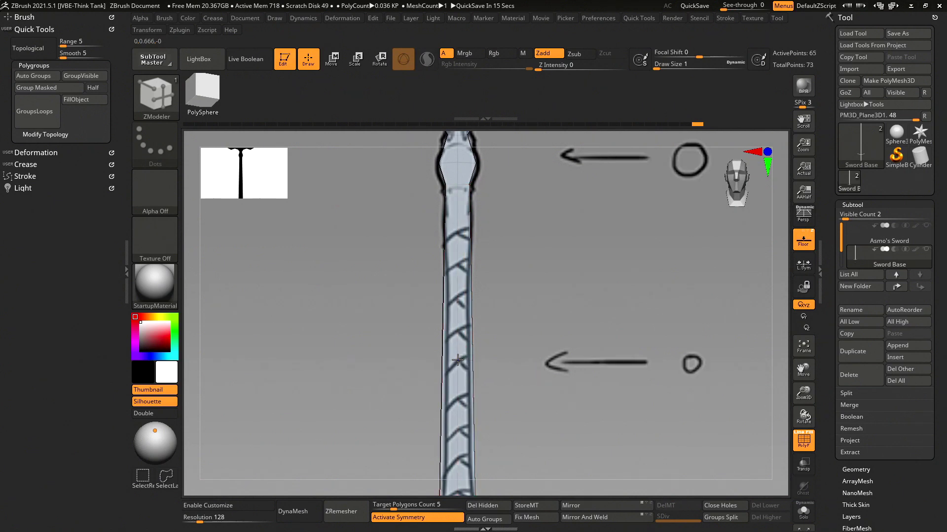
pyautogui.click(450, 361)
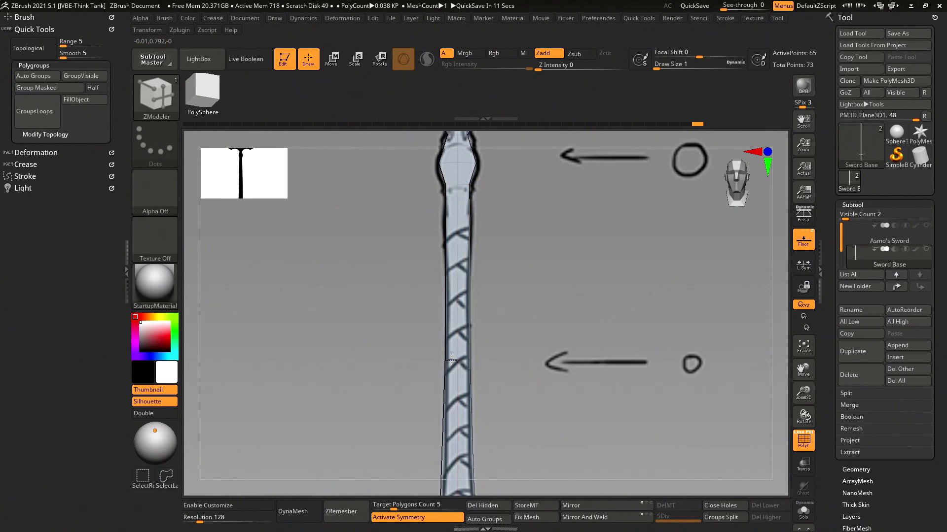
pyautogui.keyDown('alt'); pyautogui.moveTo(547, 347); pyautogui.dragTo(517, 325, button='right'); pyautogui.keyUp('alt')
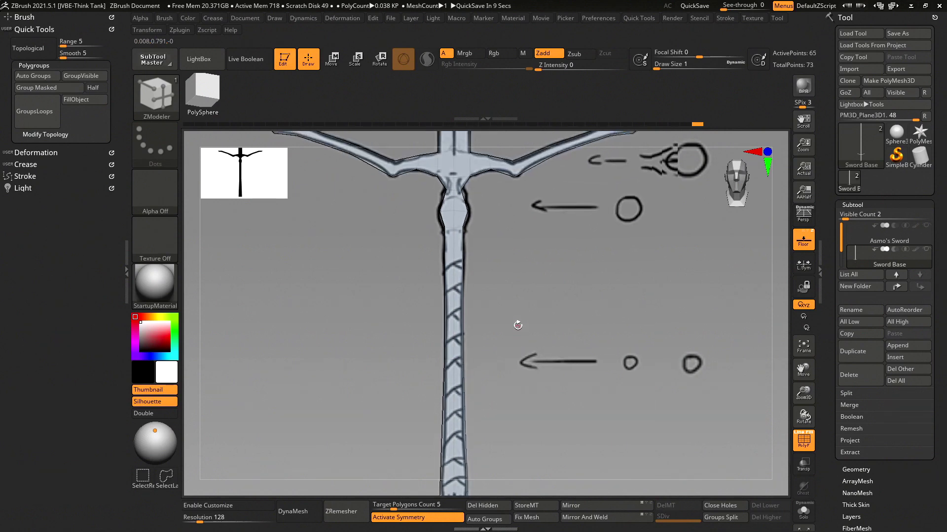
pyautogui.click(454, 231)
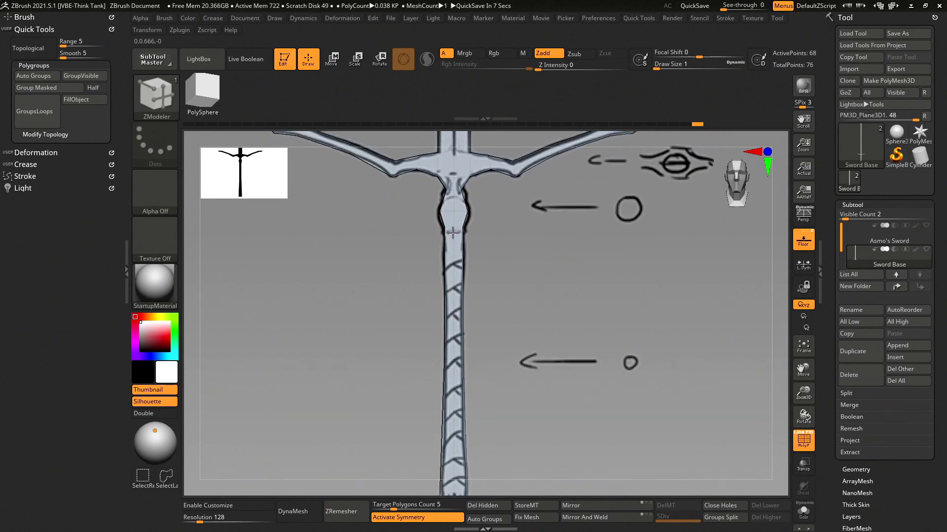
pyautogui.click(478, 228)
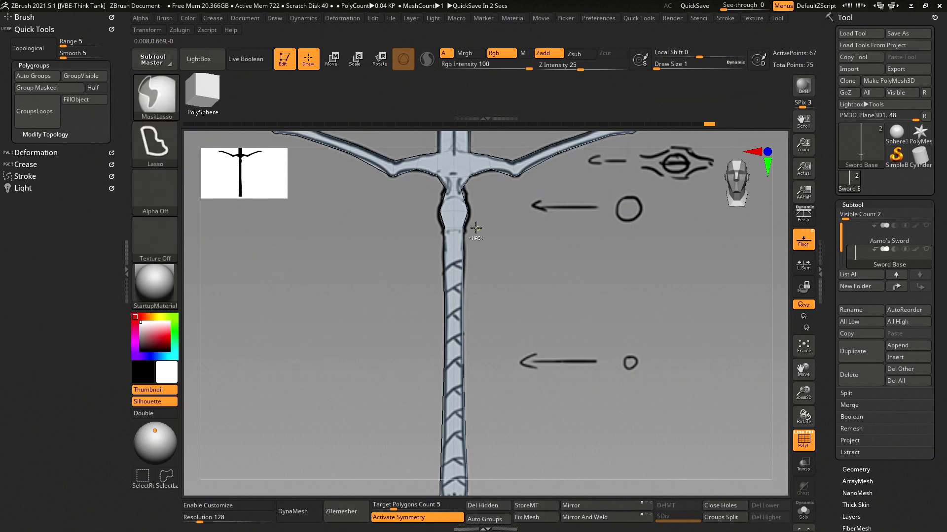
pyautogui.scroll(3, 517, 227)
pyautogui.scroll(2, 533, 237)
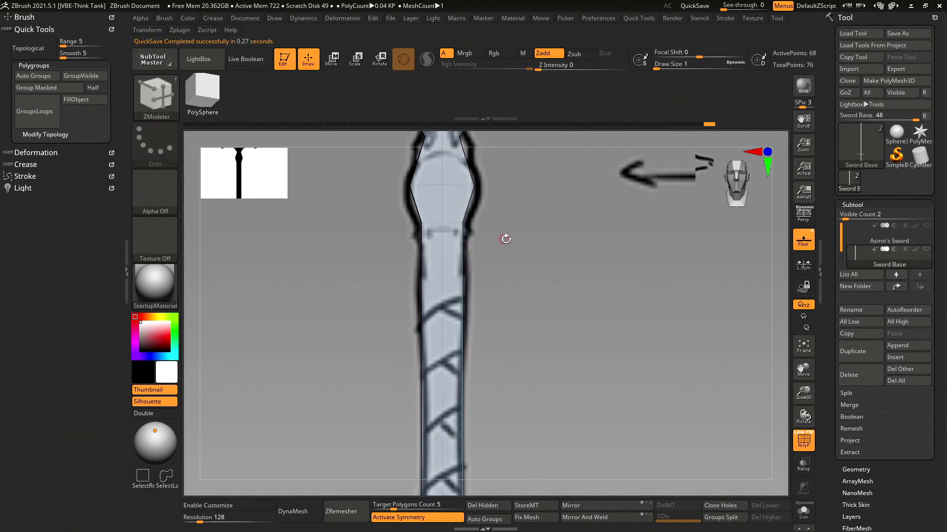
pyautogui.scroll(2, 542, 238)
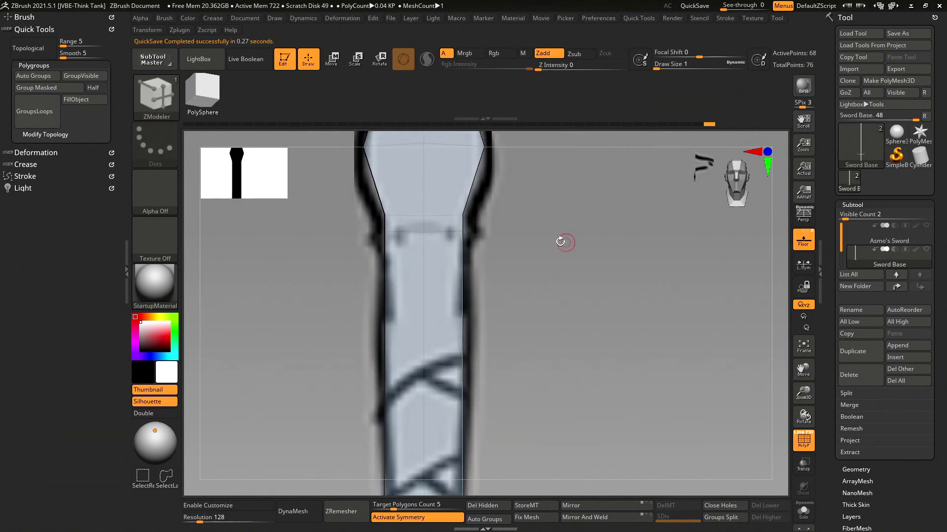
# - Redo the top-of-grip edge loops after undoing mistakes and pull the grip's side points outward
pyautogui.click(423, 224)
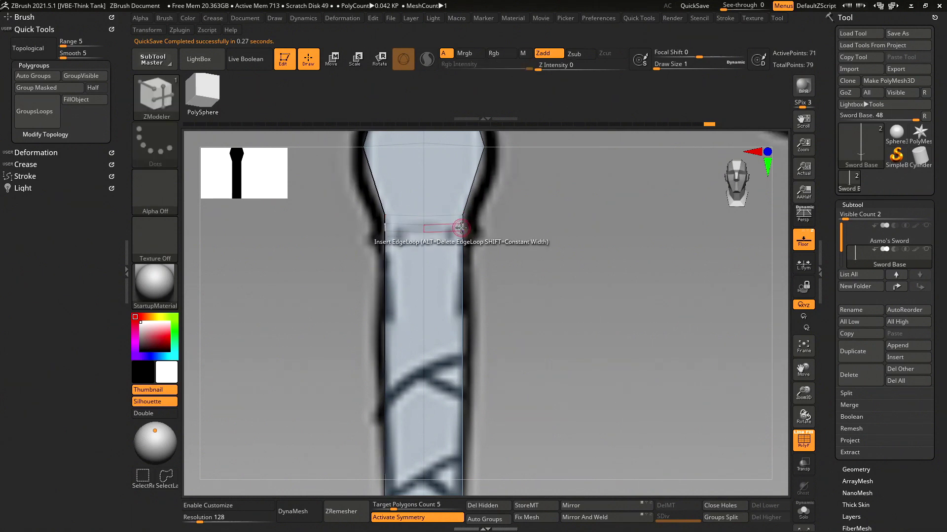
pyautogui.click(463, 222)
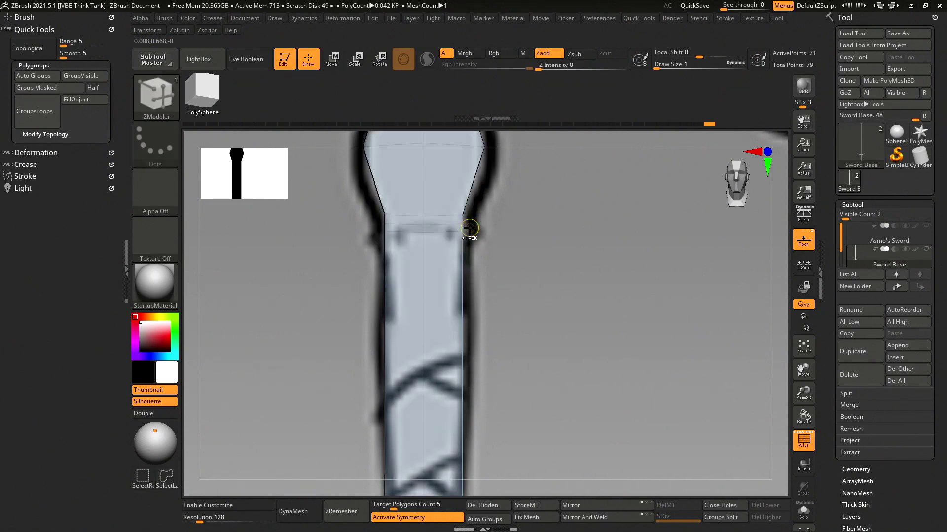
pyautogui.hotkey('ctrl', 'z')
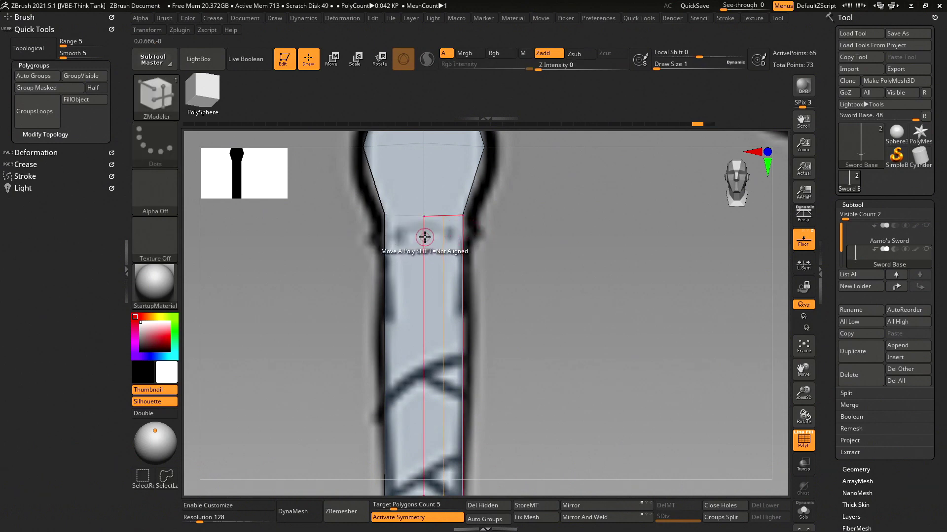
pyautogui.click(424, 236)
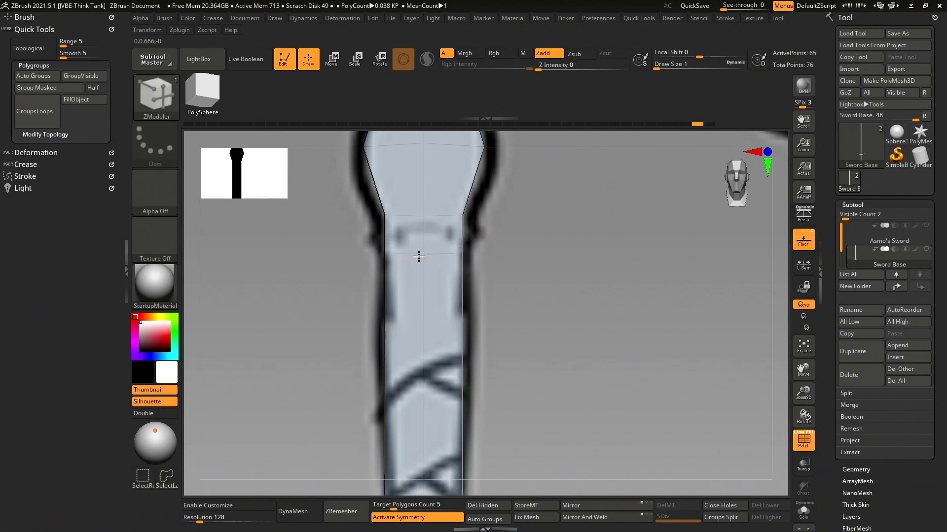
pyautogui.click(463, 229)
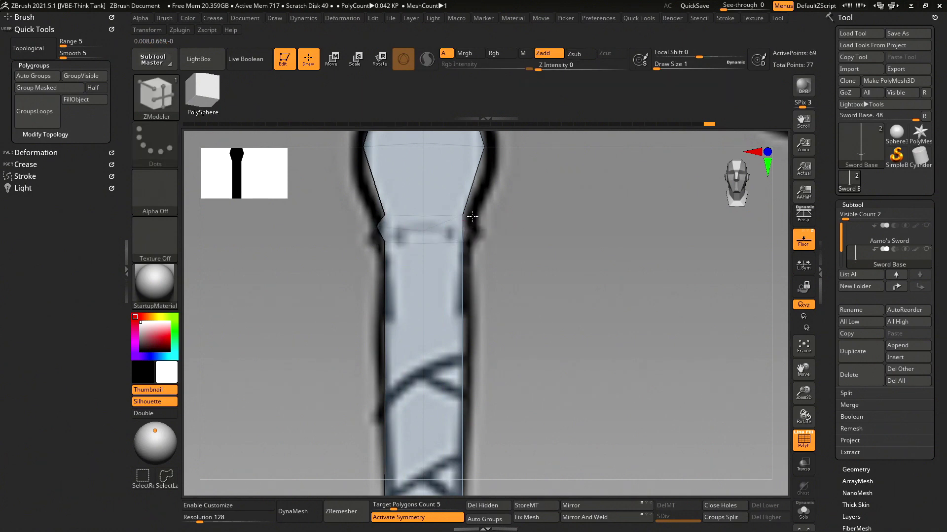
pyautogui.hotkey('ctrl', 'z')
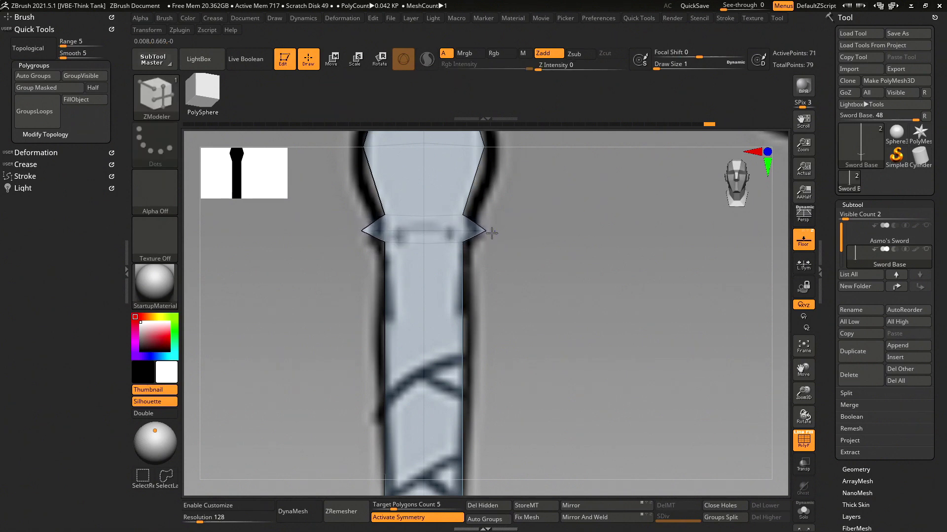
pyautogui.moveTo(486, 230); pyautogui.dragTo(490, 228)
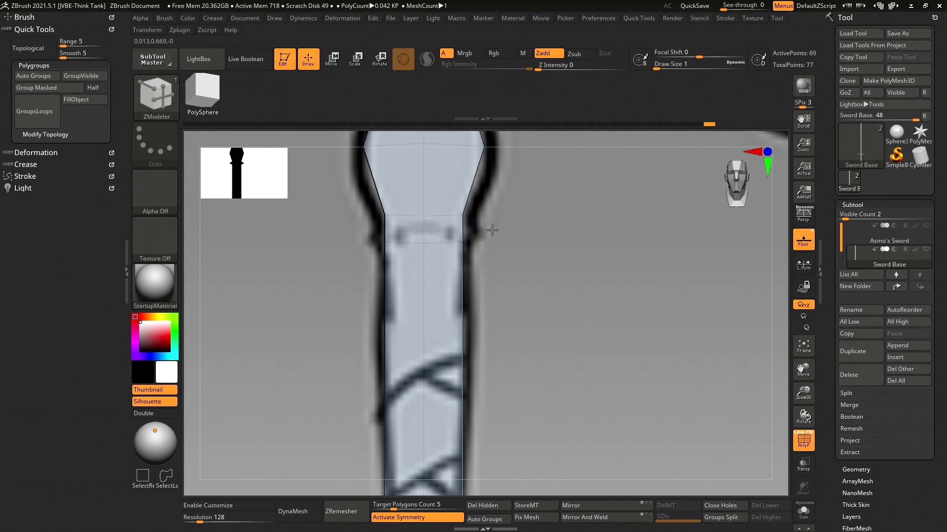
# - Straighten the sides of the grip's lower end and insert an edge loop across it
pyautogui.moveTo(552, 334); pyautogui.dragTo(446, 351)
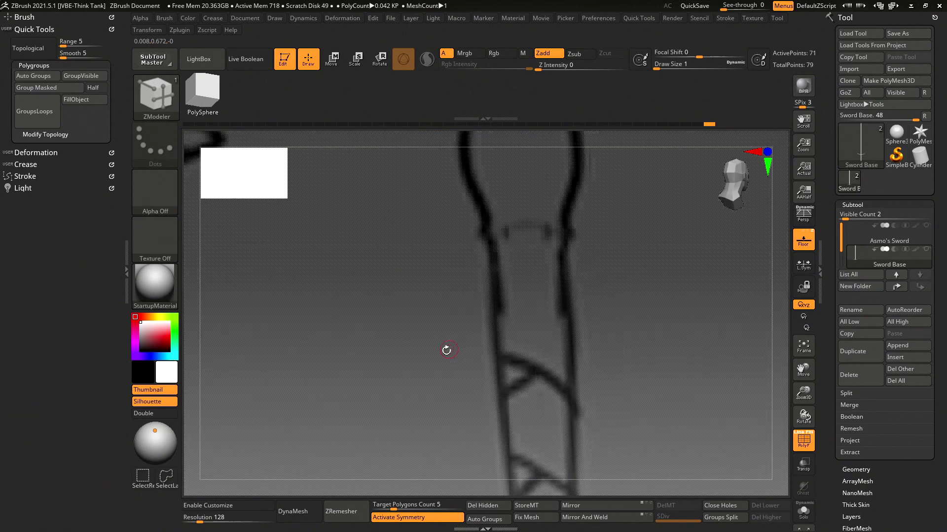
pyautogui.moveTo(616, 392)
pyautogui.mouseDown()
pyautogui.moveTo(639, 342)
pyautogui.moveTo(578, 397)
pyautogui.moveTo(541, 313)
pyautogui.mouseUp()
pyautogui.moveTo(532, 369)
pyautogui.keyDown('alt'); pyautogui.mouseDown()
pyautogui.moveTo(562, 434)
pyautogui.moveTo(577, 181)
pyautogui.moveTo(563, 157)
pyautogui.mouseUp(); pyautogui.keyUp('alt')
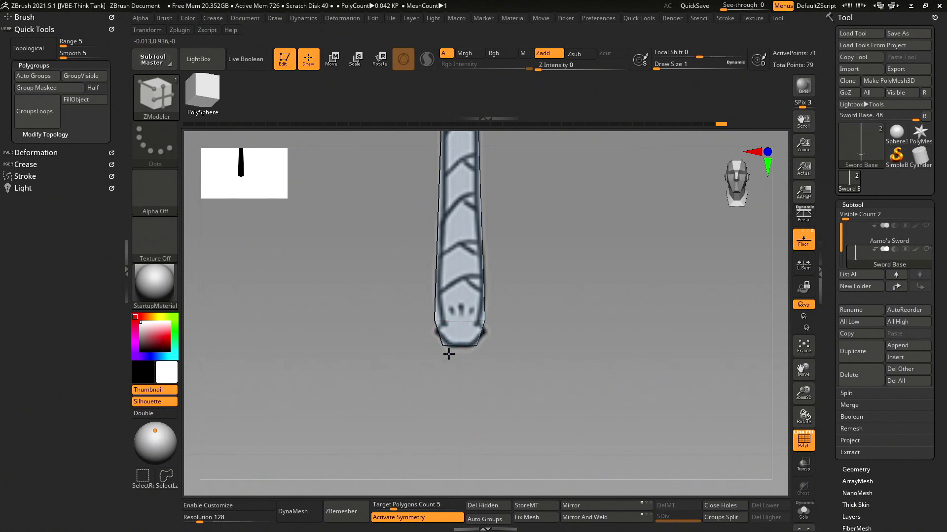
pyautogui.moveTo(434, 323); pyautogui.dragTo(443, 327)
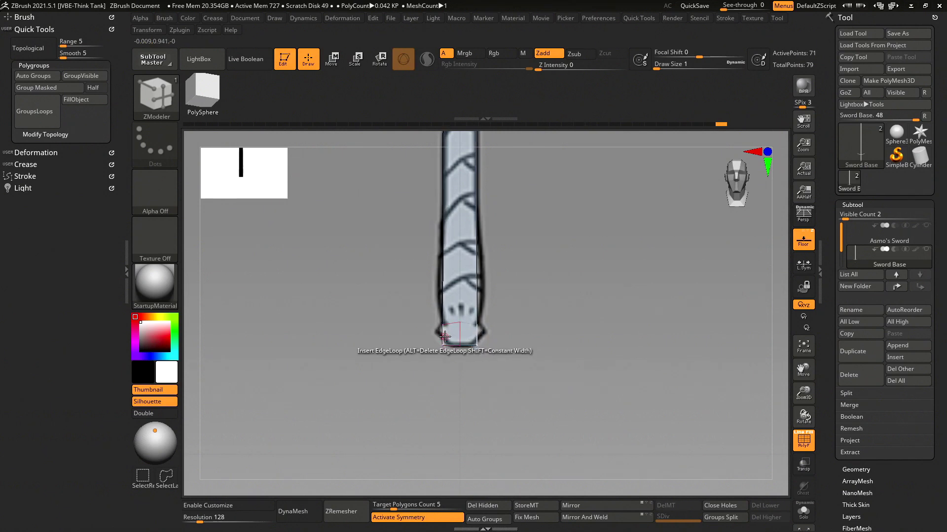
pyautogui.press('ctrl')
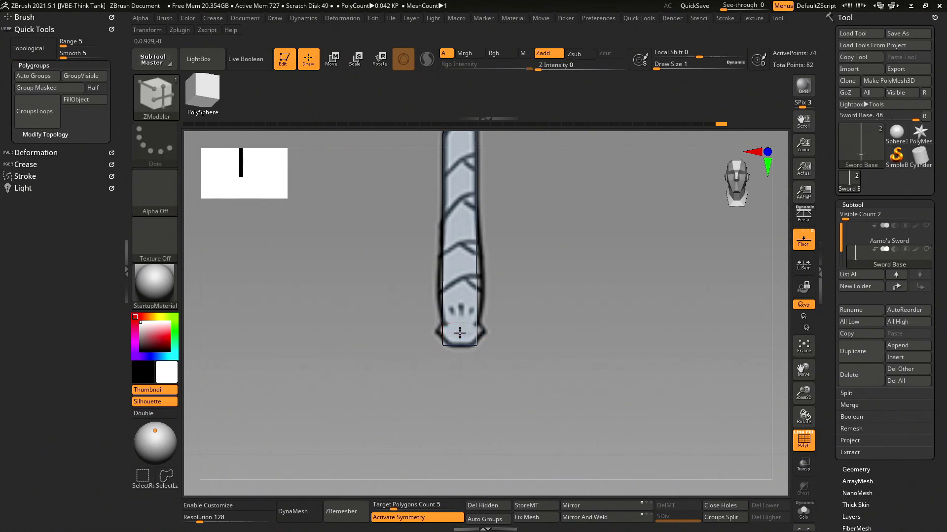
pyautogui.moveTo(489, 329); pyautogui.dragTo(485, 333)
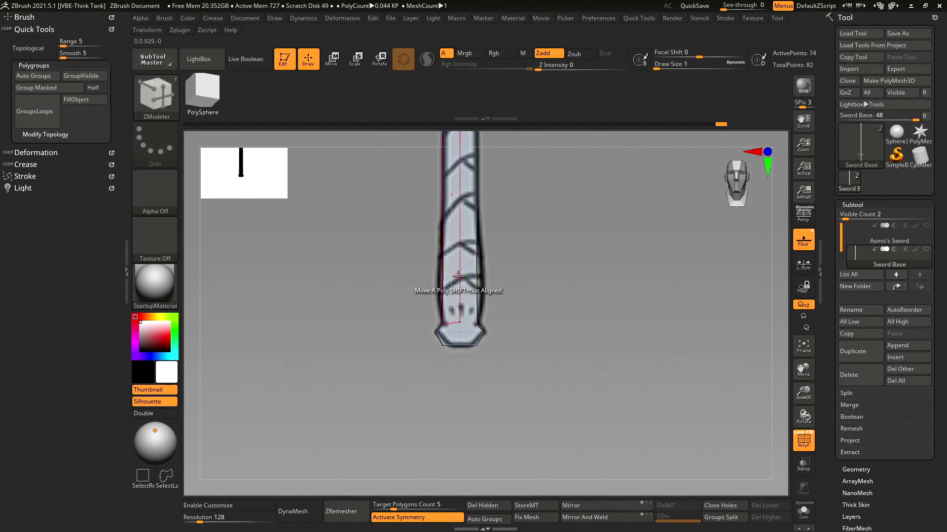
pyautogui.moveTo(452, 277); pyautogui.dragTo(441, 277)
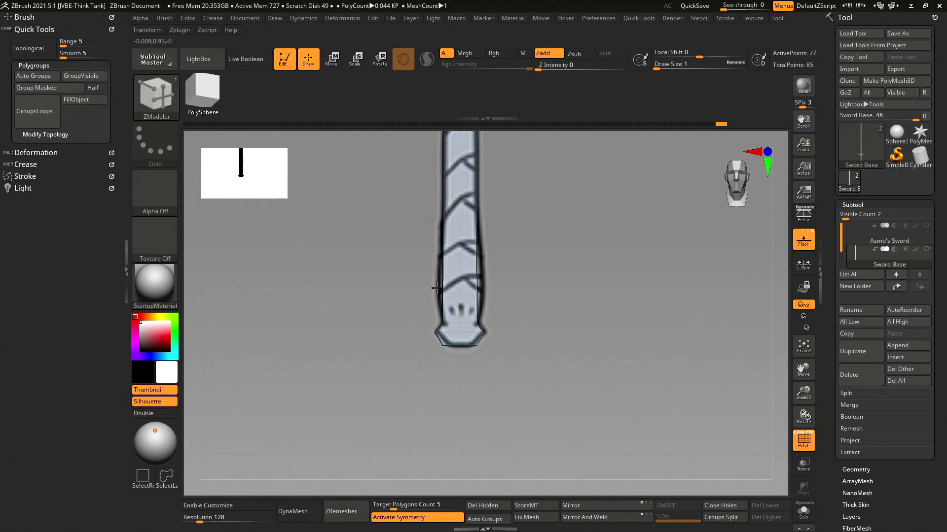
pyautogui.click(435, 288)
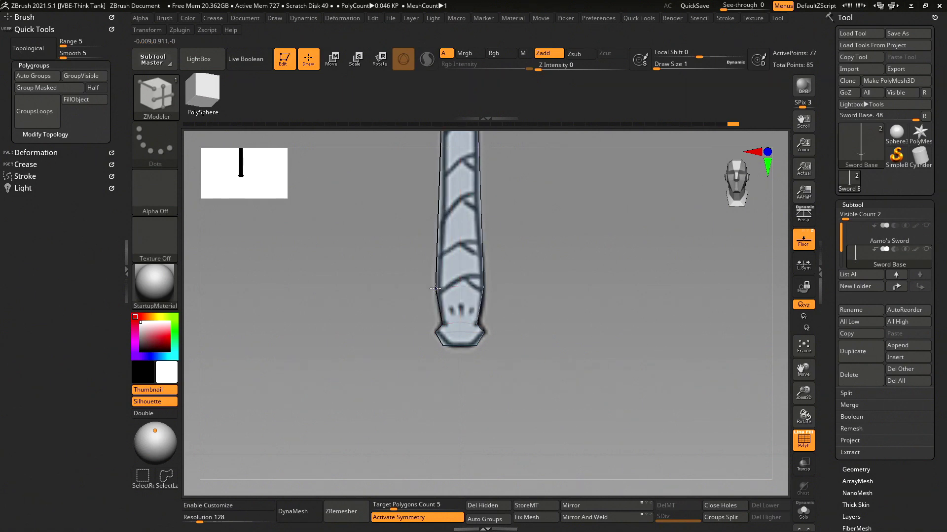
pyautogui.moveTo(581, 270)
pyautogui.mouseDown()
pyautogui.moveTo(528, 225)
pyautogui.moveTo(571, 261)
pyautogui.mouseUp()
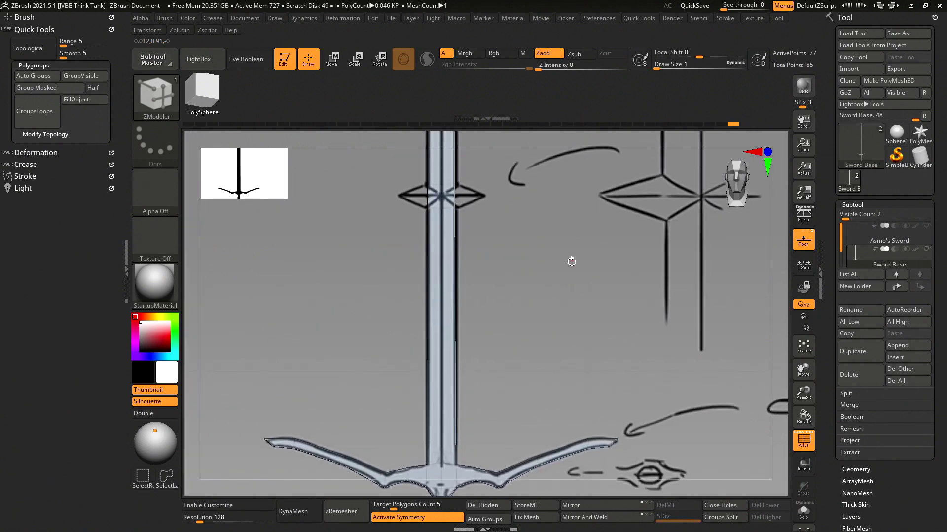
# - Frame the sword and zoom in on the crossguard, undoing a trial blade widening
pyautogui.press('f')
pyautogui.keyDown('alt'); pyautogui.moveTo(588, 281); pyautogui.dragTo(476, 239); pyautogui.keyUp('alt')
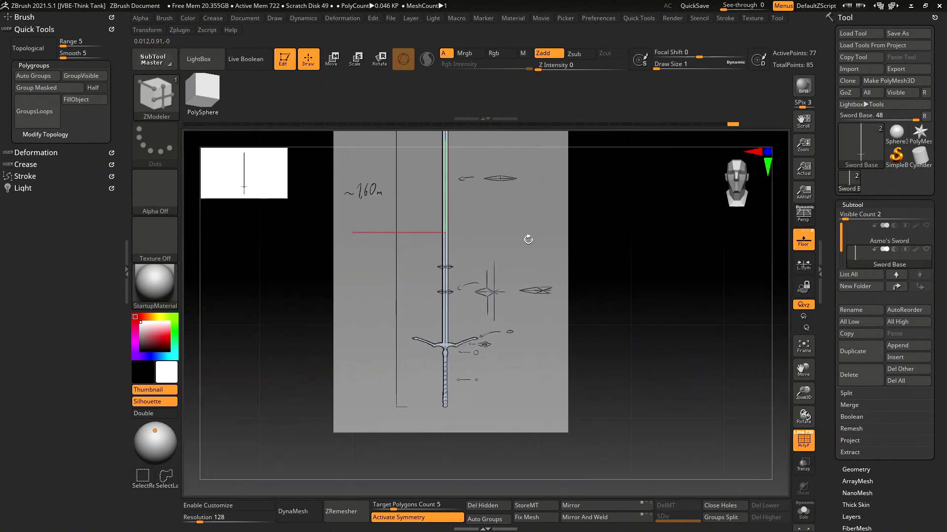
pyautogui.moveTo(486, 294)
pyautogui.mouseDown()
pyautogui.moveTo(527, 298)
pyautogui.moveTo(487, 295)
pyautogui.moveTo(668, 265)
pyautogui.moveTo(503, 452)
pyautogui.moveTo(472, 313)
pyautogui.mouseUp()
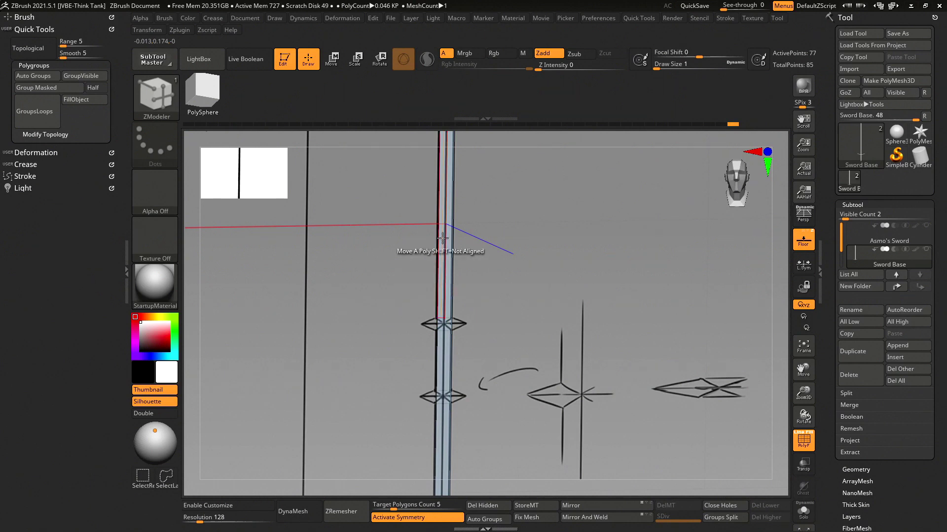
pyautogui.moveTo(484, 312)
pyautogui.mouseDown()
pyautogui.moveTo(550, 247)
pyautogui.moveTo(543, 416)
pyautogui.moveTo(490, 232)
pyautogui.moveTo(497, 247)
pyautogui.moveTo(514, 251)
pyautogui.moveTo(498, 408)
pyautogui.moveTo(524, 315)
pyautogui.moveTo(549, 277)
pyautogui.moveTo(583, 334)
pyautogui.moveTo(570, 344)
pyautogui.moveTo(546, 429)
pyautogui.moveTo(528, 271)
pyautogui.moveTo(499, 395)
pyautogui.moveTo(498, 233)
pyautogui.moveTo(490, 325)
pyautogui.mouseUp()
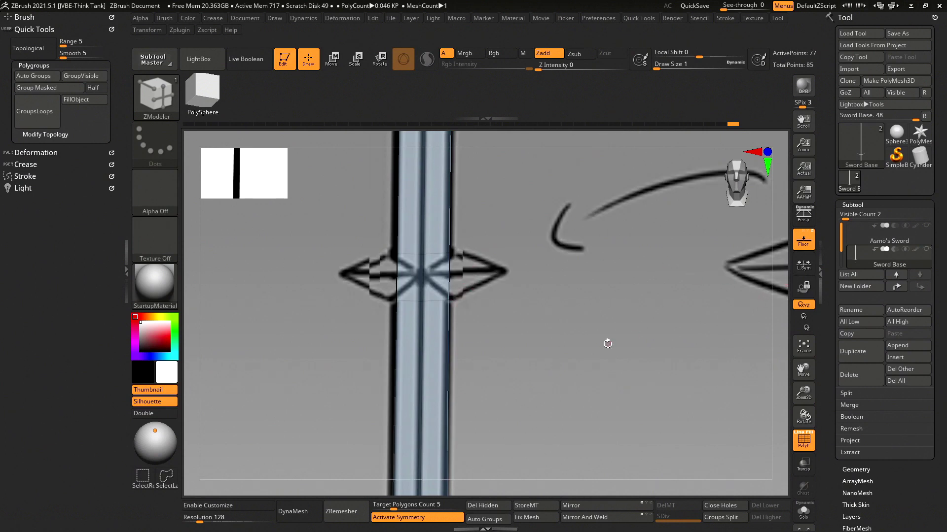
pyautogui.moveTo(607, 344); pyautogui.dragTo(606, 340)
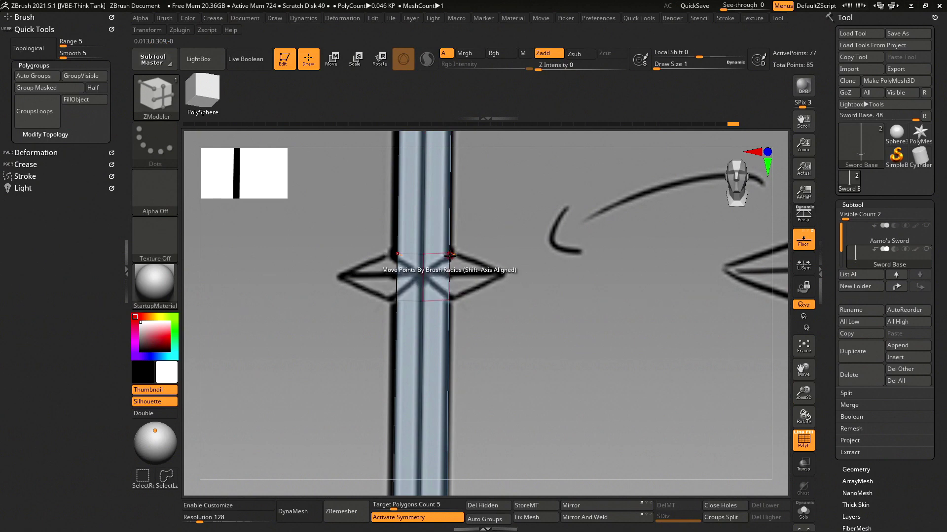
pyautogui.moveTo(454, 258); pyautogui.dragTo(466, 253)
pyautogui.hotkey('ctrl', 'z')
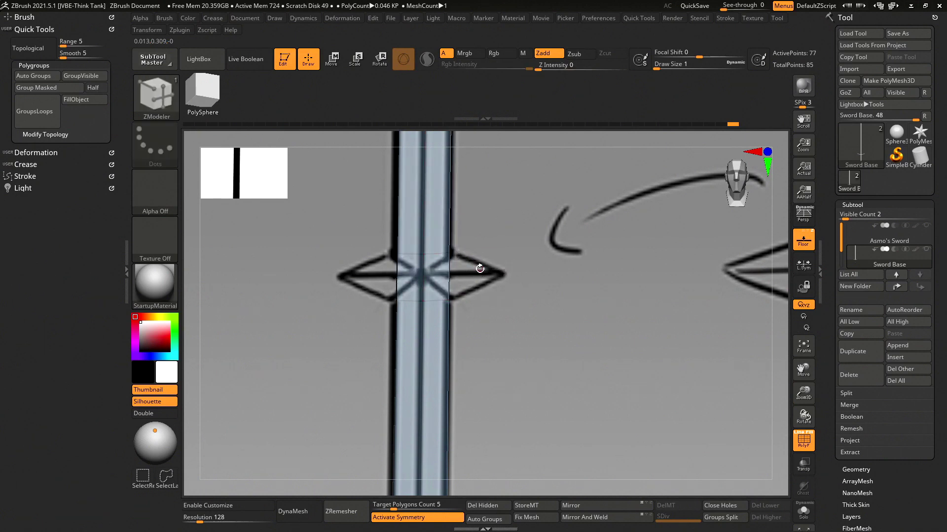
# - Add points across the crossguard and stretch it into a diamond reaching the sketch's tips
pyautogui.click(423, 275)
pyautogui.moveTo(456, 273); pyautogui.dragTo(532, 273)
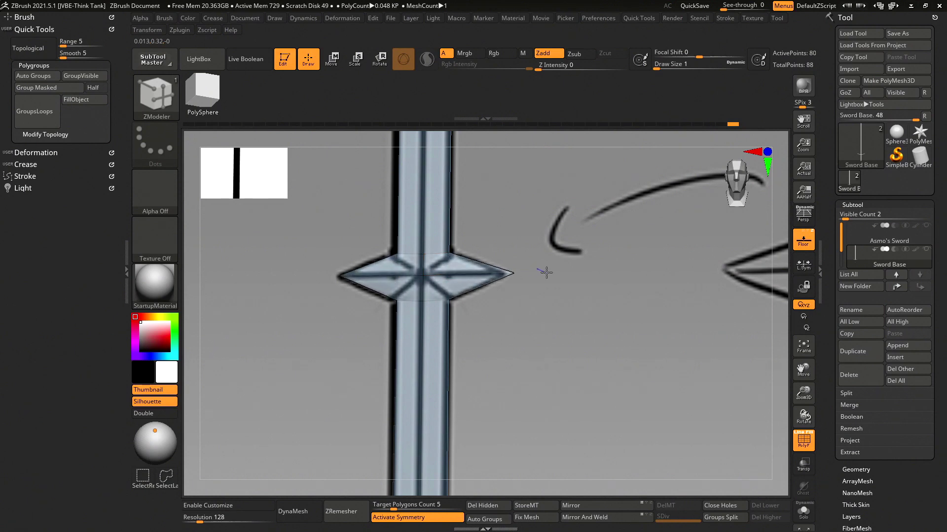
pyautogui.hotkey('ctrl', 'z')
pyautogui.hotkey('ctrl', 'z')
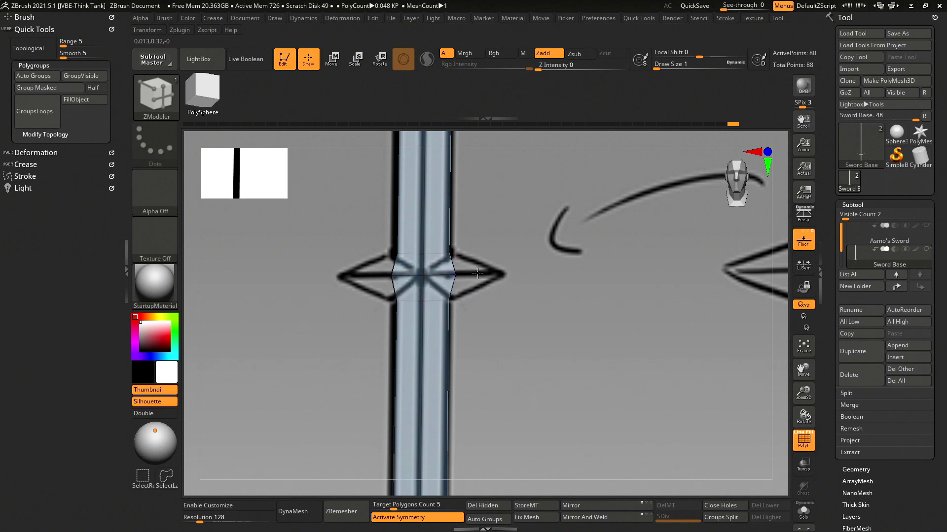
pyautogui.moveTo(477, 273); pyautogui.dragTo(494, 272)
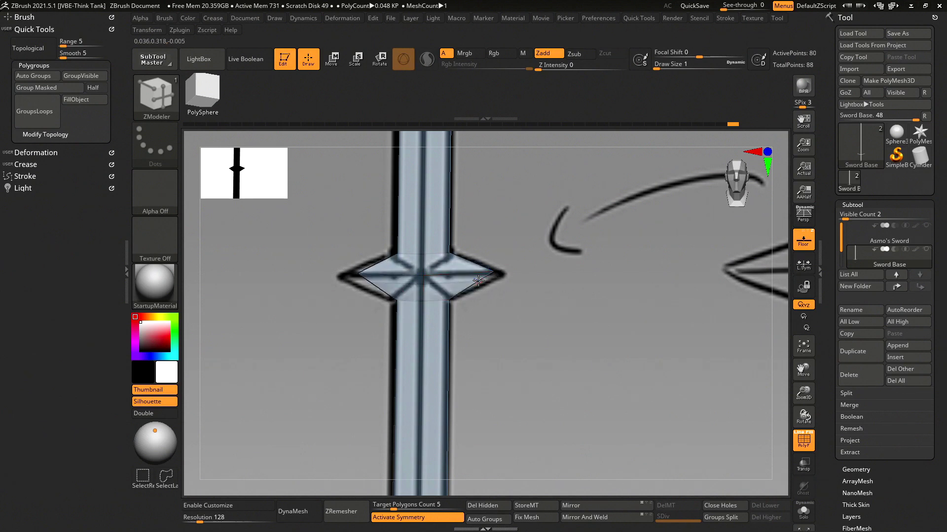
pyautogui.click(489, 283)
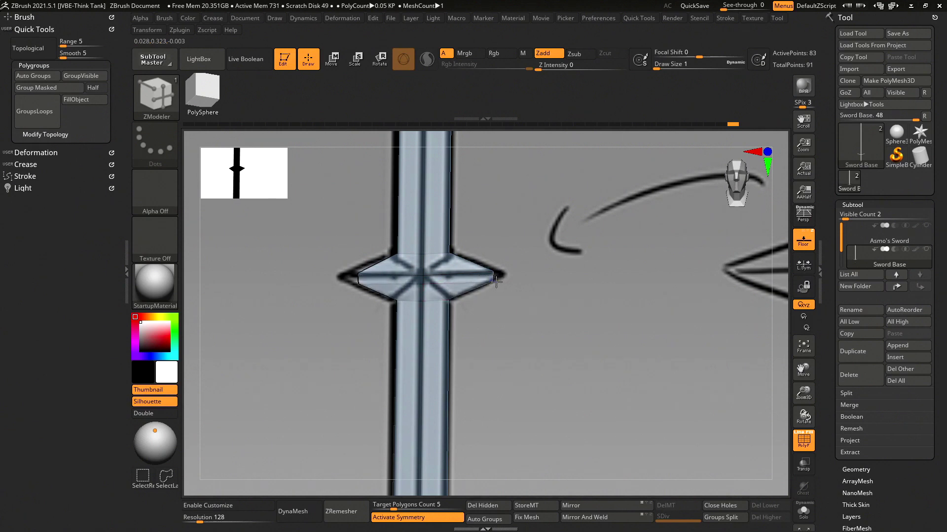
pyautogui.moveTo(494, 273); pyautogui.dragTo(498, 274)
pyautogui.click(480, 264)
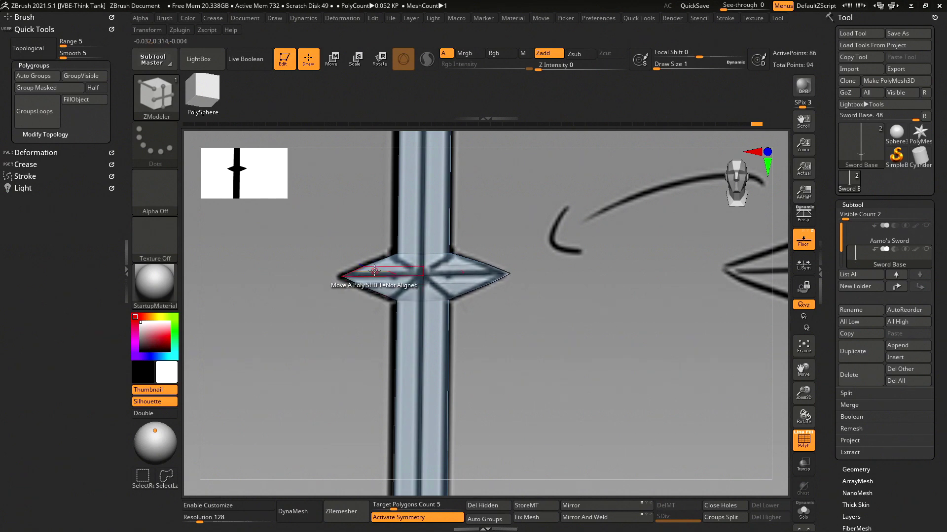
pyautogui.moveTo(357, 267); pyautogui.dragTo(359, 257)
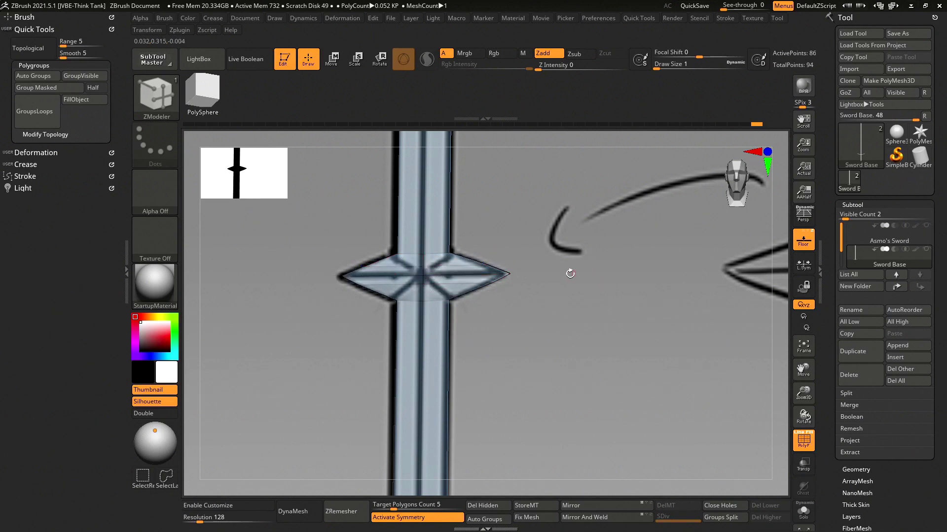
# - Insert further edge loops through the guard and push its tips further outward
pyautogui.moveTo(568, 272)
pyautogui.mouseDown()
pyautogui.moveTo(527, 283)
pyautogui.moveTo(567, 275)
pyautogui.mouseUp()
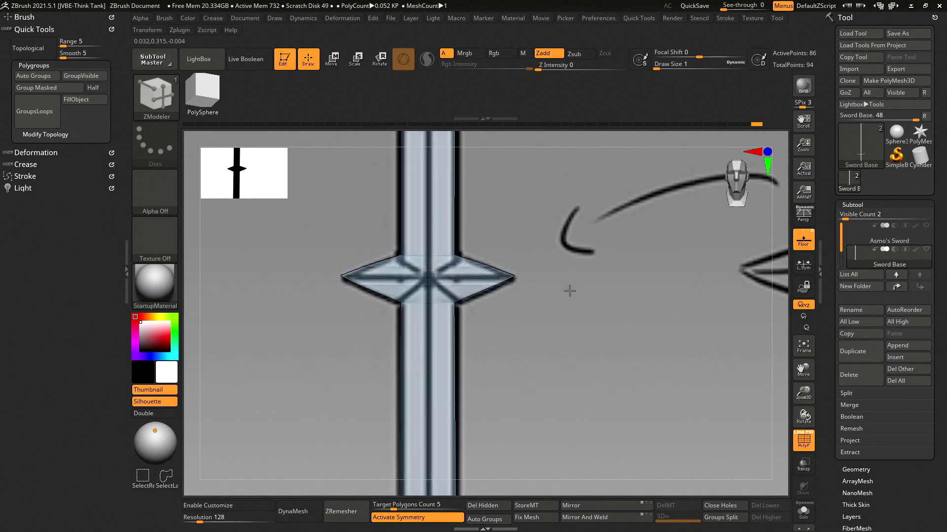
pyautogui.moveTo(618, 340)
pyautogui.keyDown('alt'); pyautogui.mouseDown()
pyautogui.moveTo(534, 274)
pyautogui.moveTo(553, 356)
pyautogui.moveTo(683, 353)
pyautogui.mouseUp(); pyautogui.keyUp('alt')
pyautogui.moveTo(516, 267)
pyautogui.keyDown('alt'); pyautogui.mouseDown()
pyautogui.moveTo(534, 268)
pyautogui.moveTo(492, 345)
pyautogui.mouseUp(); pyautogui.keyUp('alt')
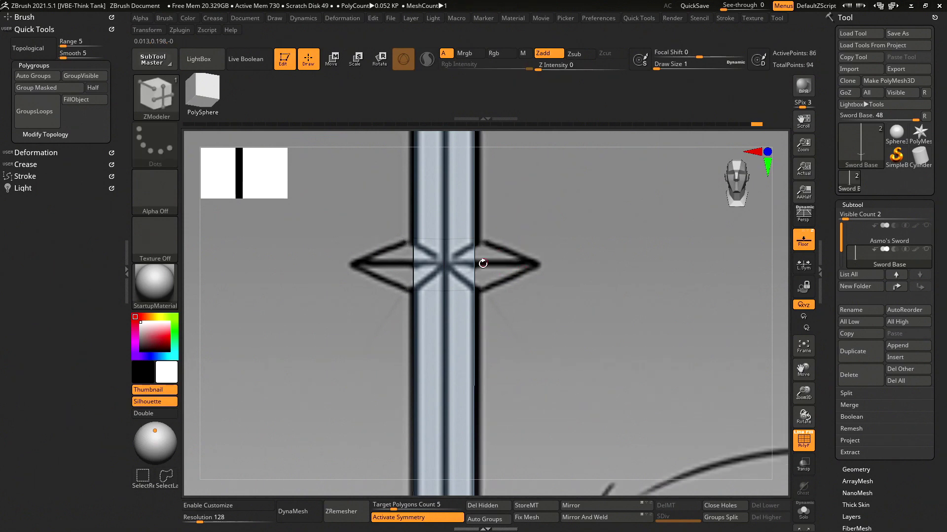
pyautogui.click(443, 262)
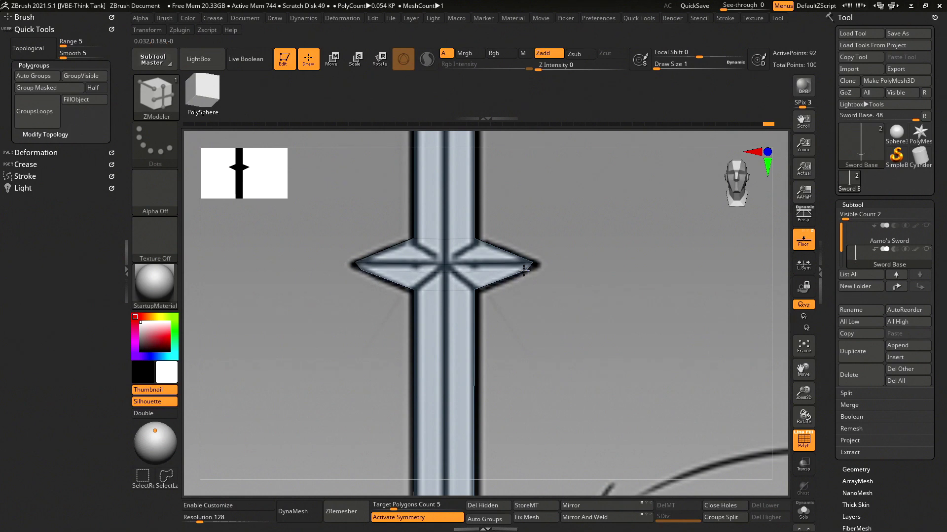
pyautogui.click(524, 271)
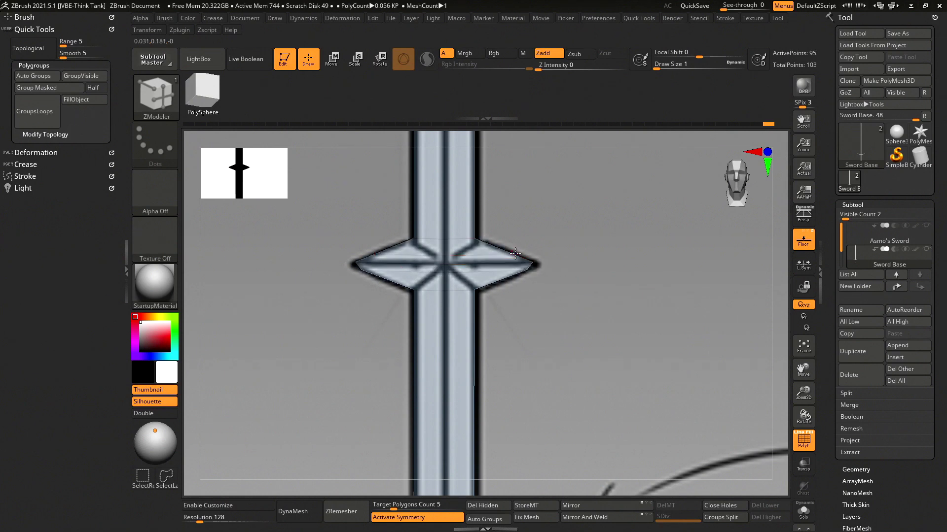
pyautogui.click(521, 254)
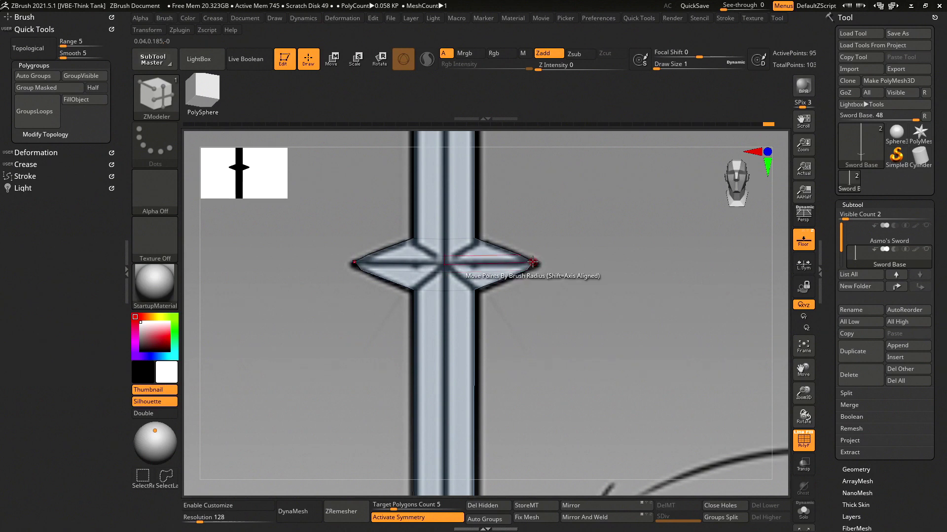
pyautogui.moveTo(539, 265); pyautogui.dragTo(544, 264)
pyautogui.moveTo(591, 271)
pyautogui.keyDown('ctrl'); pyautogui.mouseDown(button='right')
pyautogui.moveTo(606, 393)
pyautogui.moveTo(576, 416)
pyautogui.mouseUp(button='right'); pyautogui.keyUp('ctrl')
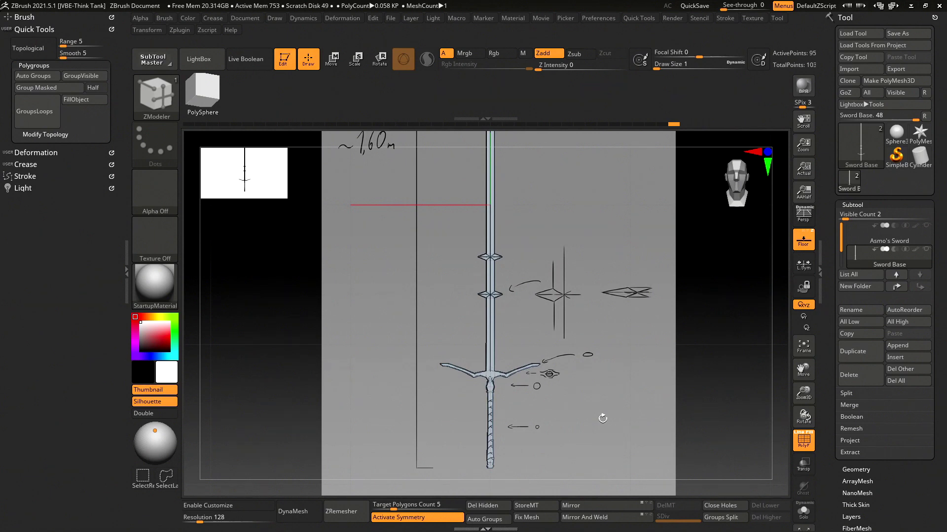
# - Turn off Floor to hide the reference sketch, along with the PolyF wireframe
pyautogui.scroll(-3, 555, 253)
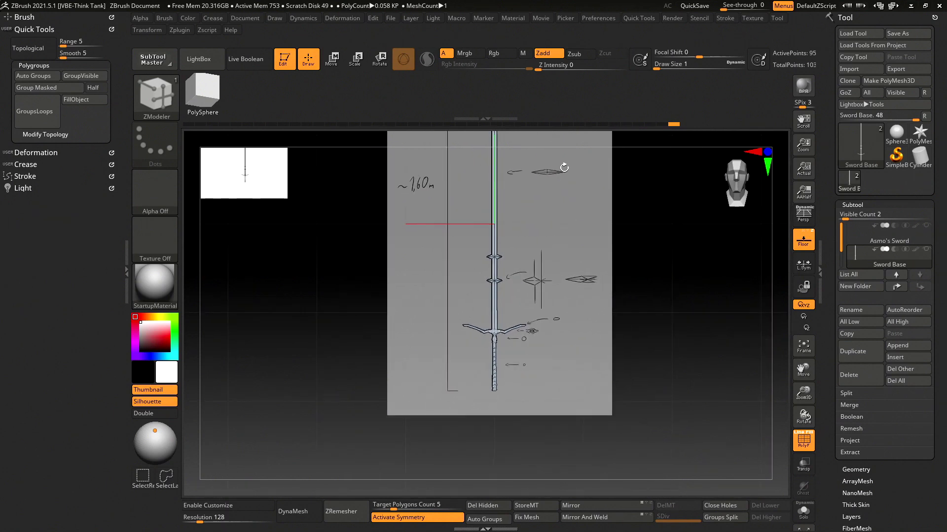
pyautogui.scroll(3, 560, 301)
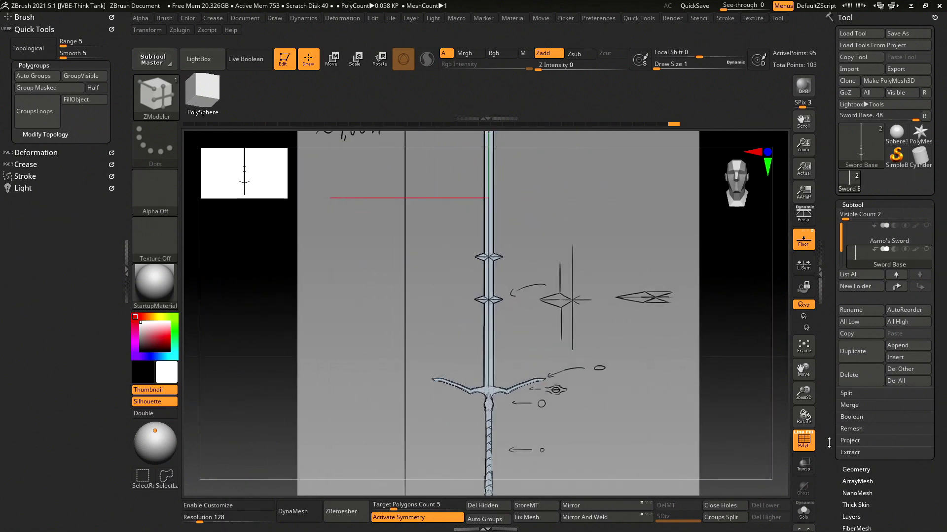
pyautogui.click(803, 240)
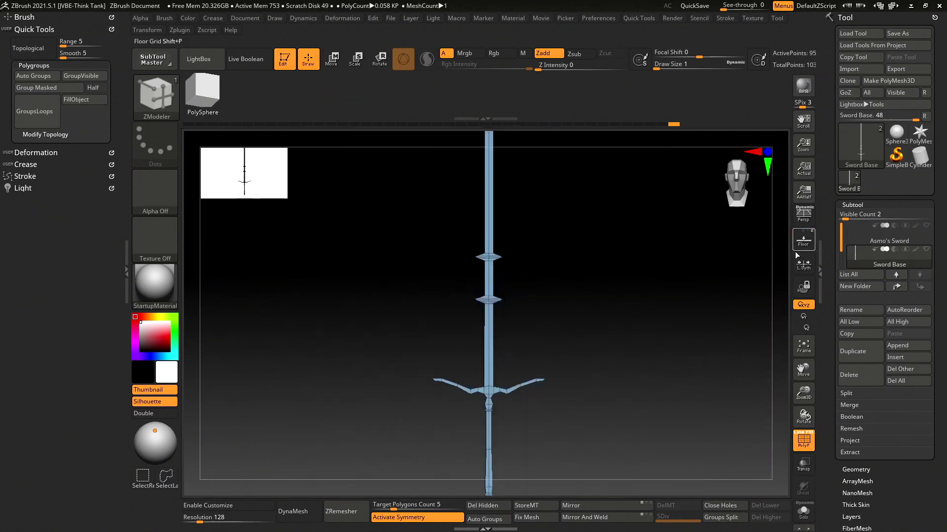
pyautogui.click(803, 440)
pyautogui.keyDown('shift'); pyautogui.moveTo(718, 382); pyautogui.dragTo(702, 388); pyautogui.keyUp('shift')
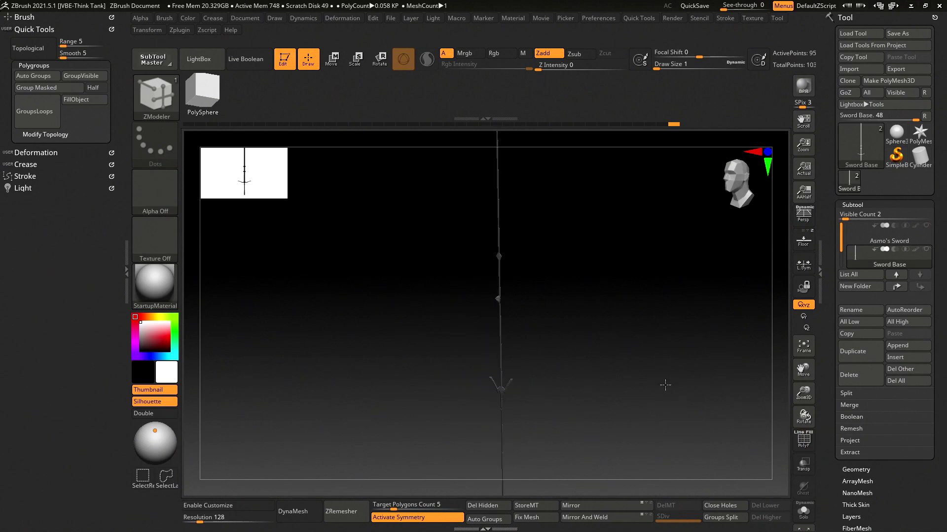
# - Check and slightly adjust the sword's depth scaling with the Transpose gizmo
pyautogui.press('w')
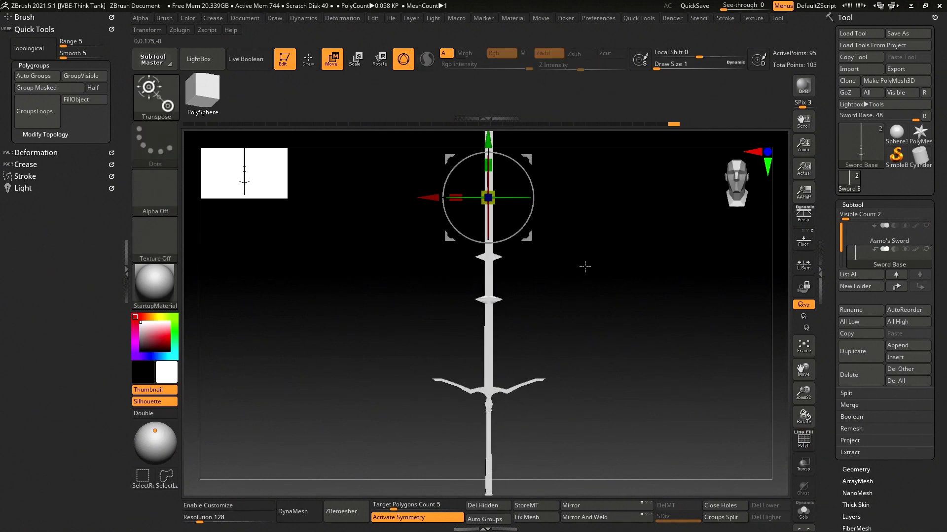
pyautogui.keyDown('shift'); pyautogui.moveTo(596, 256); pyautogui.dragTo(570, 258); pyautogui.keyUp('shift')
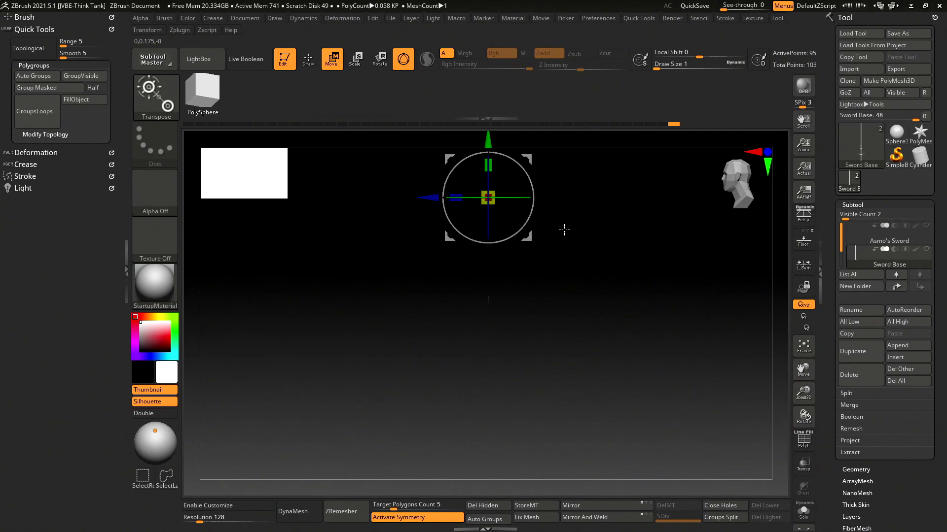
pyautogui.moveTo(564, 230)
pyautogui.keyDown('shift'); pyautogui.mouseDown()
pyautogui.moveTo(710, 227)
pyautogui.moveTo(542, 229)
pyautogui.mouseUp(); pyautogui.keyUp('shift')
pyautogui.moveTo(456, 197); pyautogui.dragTo(456, 195)
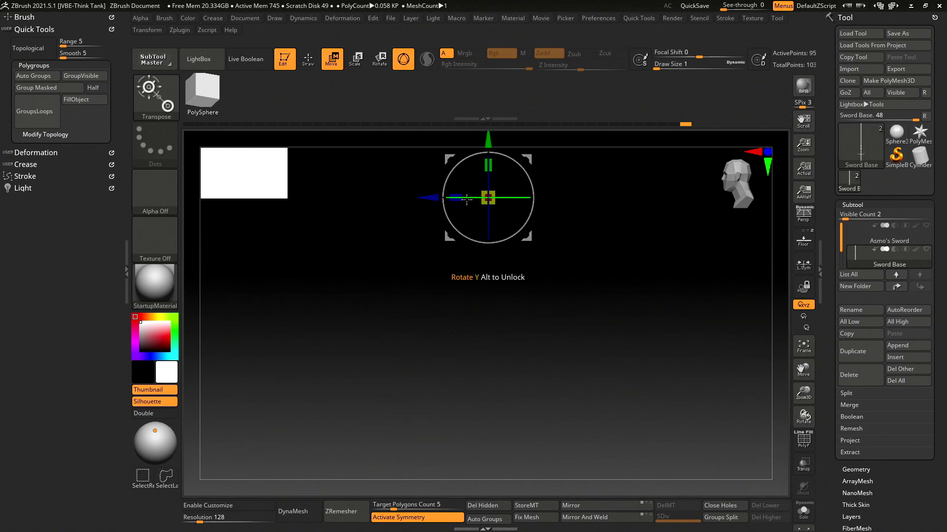
pyautogui.moveTo(651, 178)
pyautogui.keyDown('shift'); pyautogui.mouseDown()
pyautogui.moveTo(576, 257)
pyautogui.moveTo(571, 298)
pyautogui.mouseUp(); pyautogui.keyUp('shift')
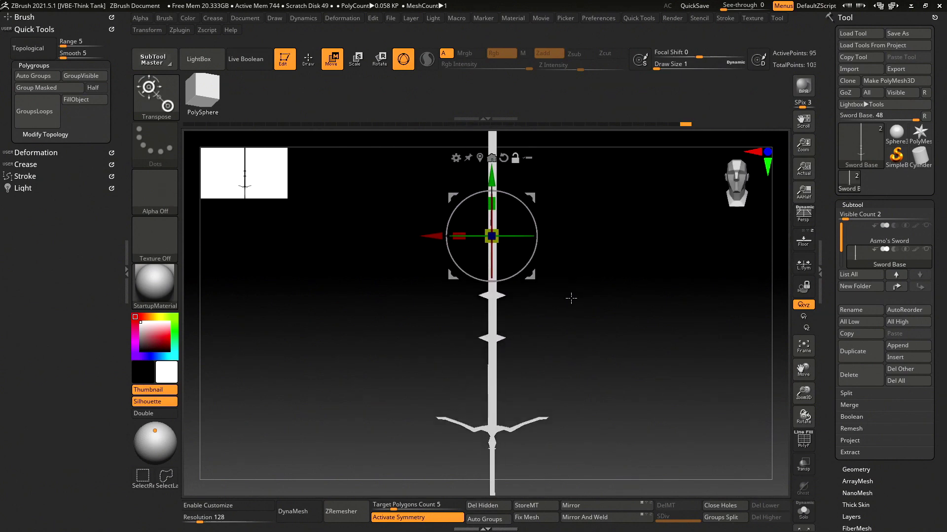
# - Return to Draw mode, re-enable PolyF and view the crossguard front-on
pyautogui.click(309, 66)
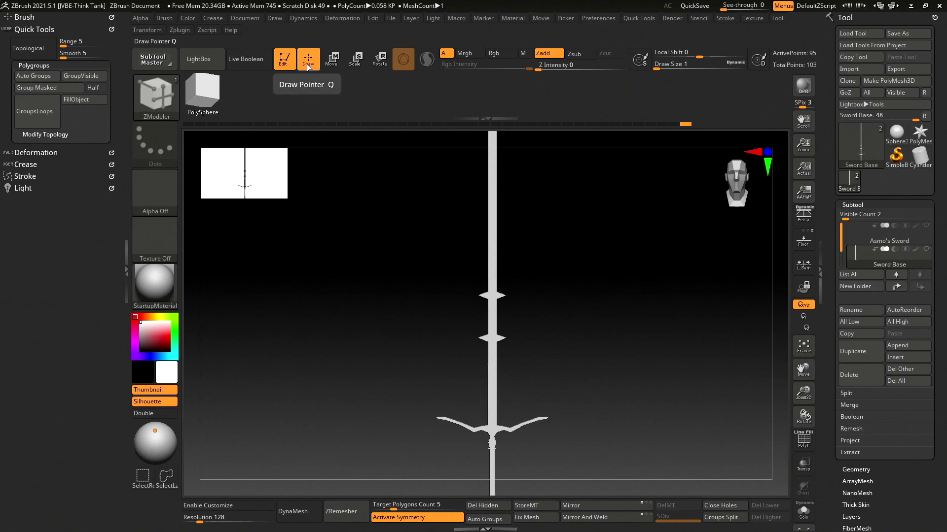
pyautogui.moveTo(526, 220); pyautogui.dragTo(718, 360)
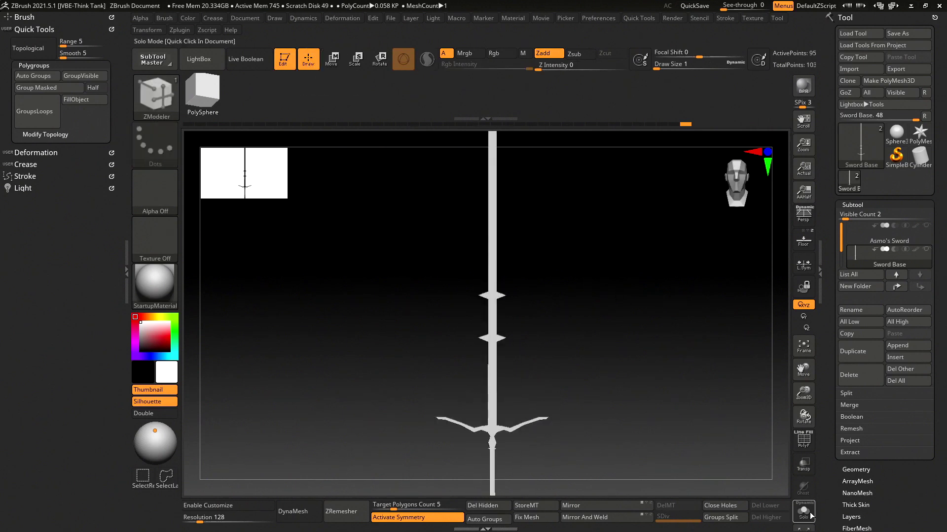
pyautogui.click(809, 447)
pyautogui.moveTo(697, 357)
pyautogui.mouseDown()
pyautogui.moveTo(696, 254)
pyautogui.moveTo(650, 281)
pyautogui.moveTo(602, 359)
pyautogui.moveTo(542, 358)
pyautogui.mouseUp()
pyautogui.moveTo(618, 319)
pyautogui.mouseDown()
pyautogui.moveTo(629, 432)
pyautogui.moveTo(568, 325)
pyautogui.moveTo(545, 342)
pyautogui.moveTo(667, 418)
pyautogui.moveTo(630, 245)
pyautogui.mouseUp()
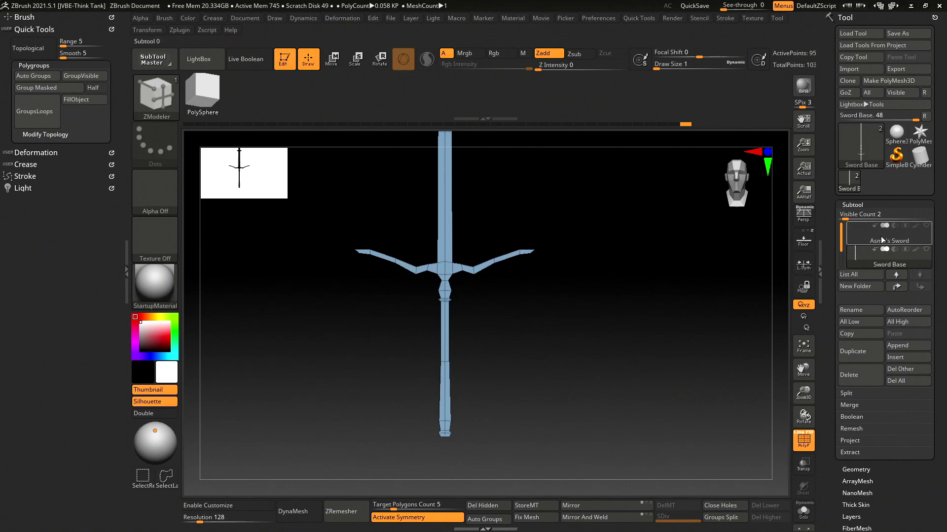
# - Lasso-hide the hilt and guard and give the visible blade its own polygroup
pyautogui.moveTo(527, 251)
pyautogui.mouseDown()
pyautogui.moveTo(555, 245)
pyautogui.moveTo(484, 293)
pyautogui.mouseUp()
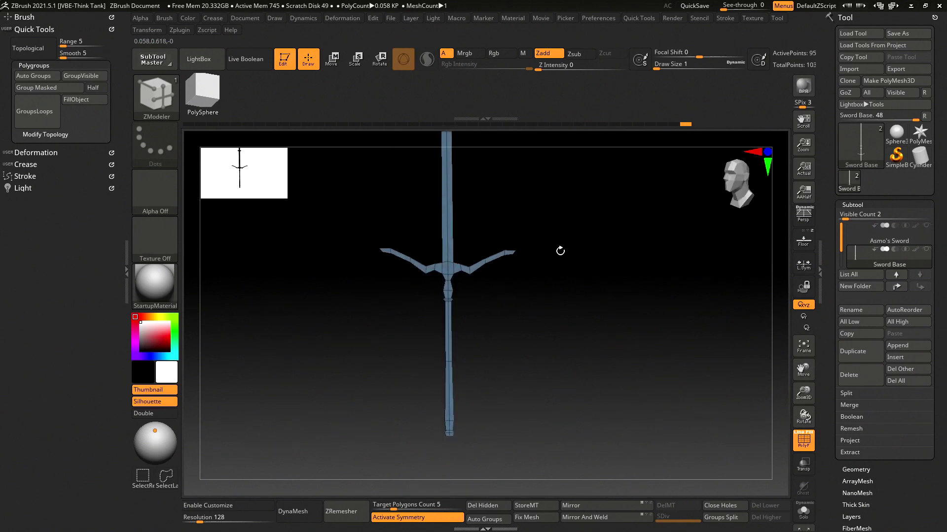
pyautogui.keyDown('shift'); pyautogui.moveTo(560, 250); pyautogui.dragTo(581, 243); pyautogui.keyUp('shift')
pyautogui.hotkey('ctrl', 'shift')
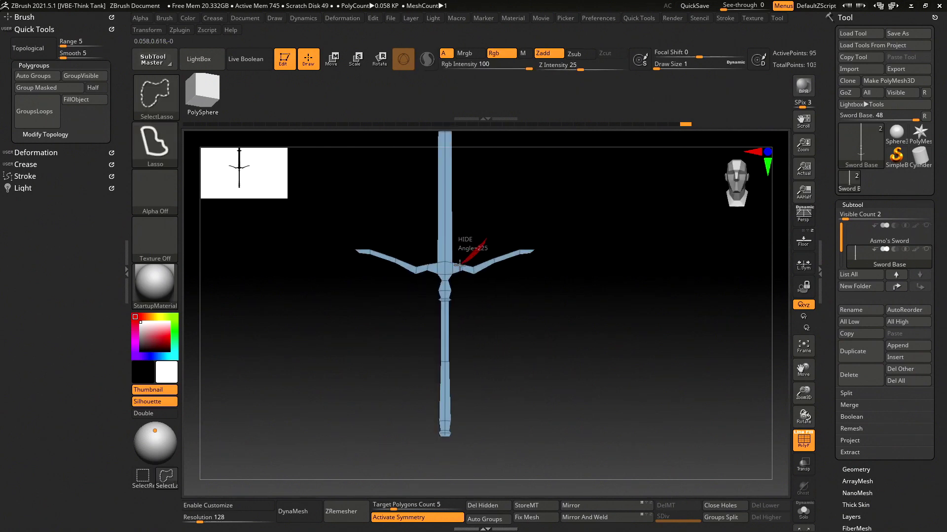
pyautogui.moveTo(448, 268)
pyautogui.keyDown('ctrl'); pyautogui.keyDown('shift'); pyautogui.mouseDown()
pyautogui.moveTo(695, 195)
pyautogui.moveTo(699, 217)
pyautogui.mouseUp(); pyautogui.keyUp('shift'); pyautogui.keyUp('ctrl')
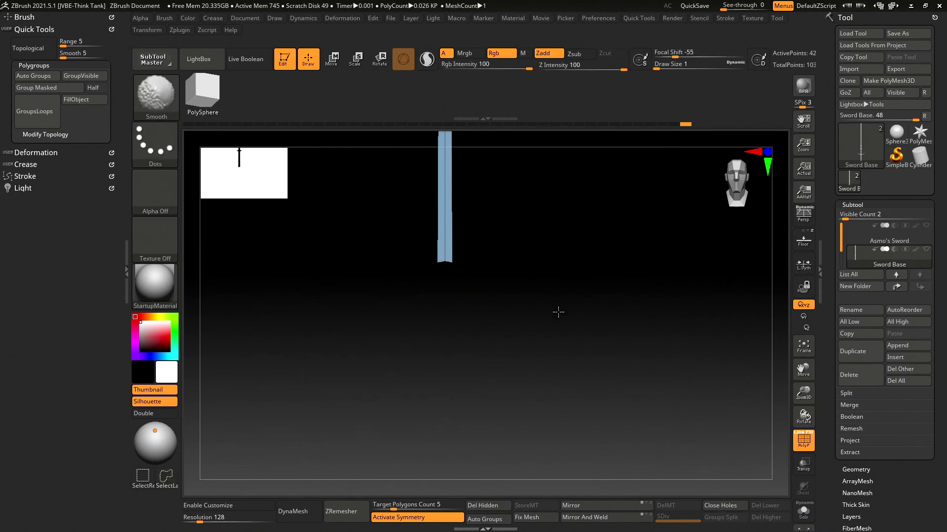
pyautogui.click(75, 76)
# - Unhide the whole sword and raise Subtool Visible Count to 5
pyautogui.keyDown('ctrl'); pyautogui.keyDown('shift'); pyautogui.click(551, 262); pyautogui.keyUp('shift'); pyautogui.keyUp('ctrl')
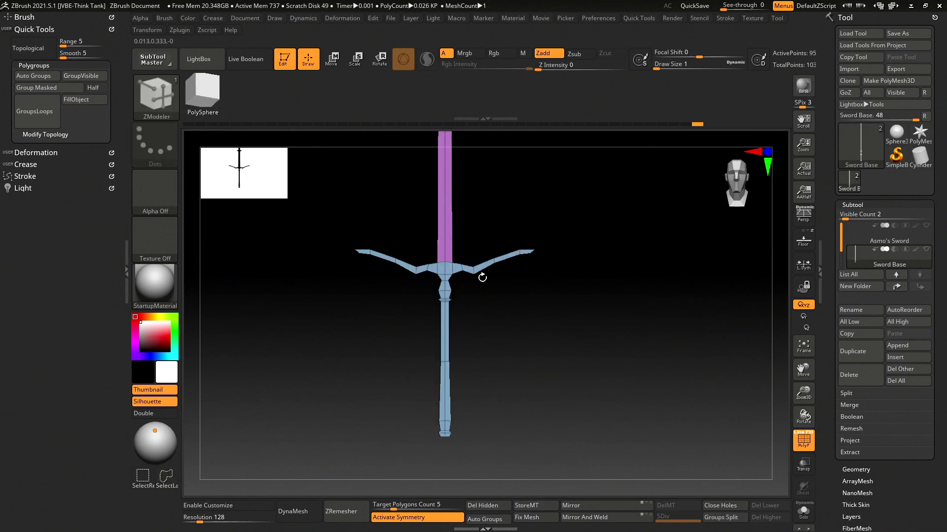
pyautogui.moveTo(481, 266)
pyautogui.mouseDown()
pyautogui.moveTo(550, 333)
pyautogui.moveTo(567, 380)
pyautogui.moveTo(547, 212)
pyautogui.mouseUp()
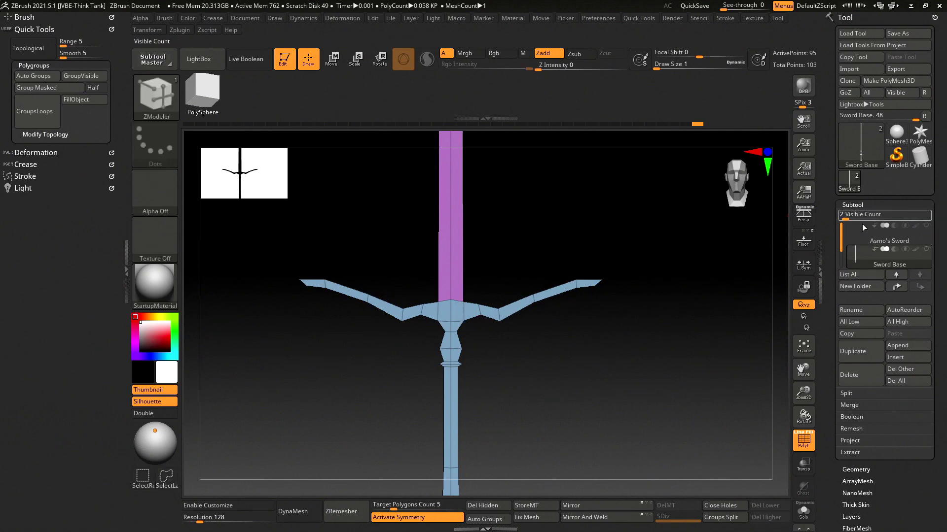
pyautogui.moveTo(852, 216); pyautogui.dragTo(858, 215)
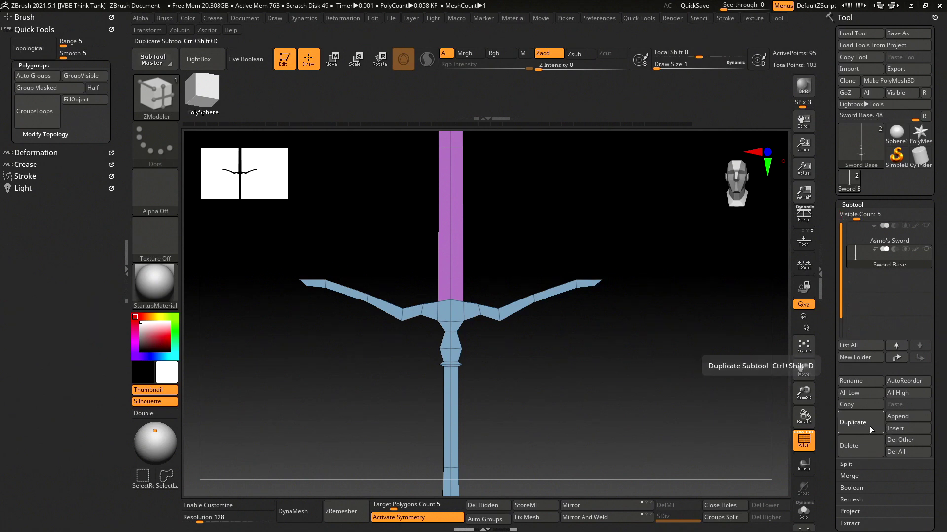
# - Duplicate the Sword Base subtool and hide the purple blade on the copy
pyautogui.click(868, 426)
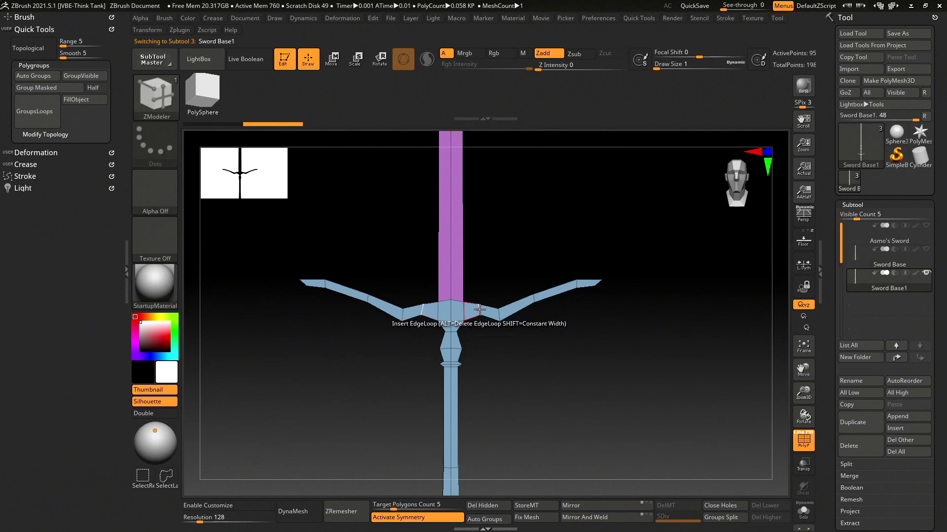
pyautogui.hotkey('ctrl', 'shift')
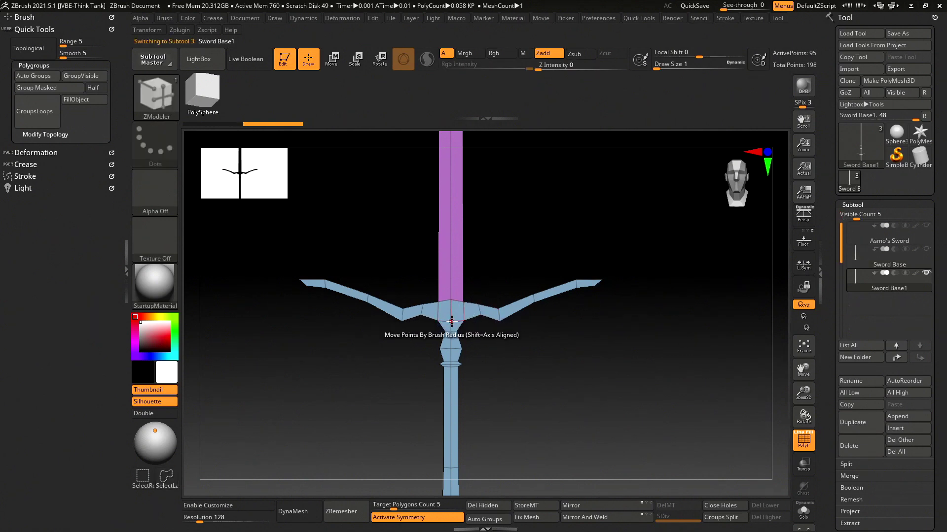
pyautogui.keyDown('ctrl'); pyautogui.keyDown('shift'); pyautogui.click(453, 314); pyautogui.keyUp('shift'); pyautogui.keyUp('ctrl')
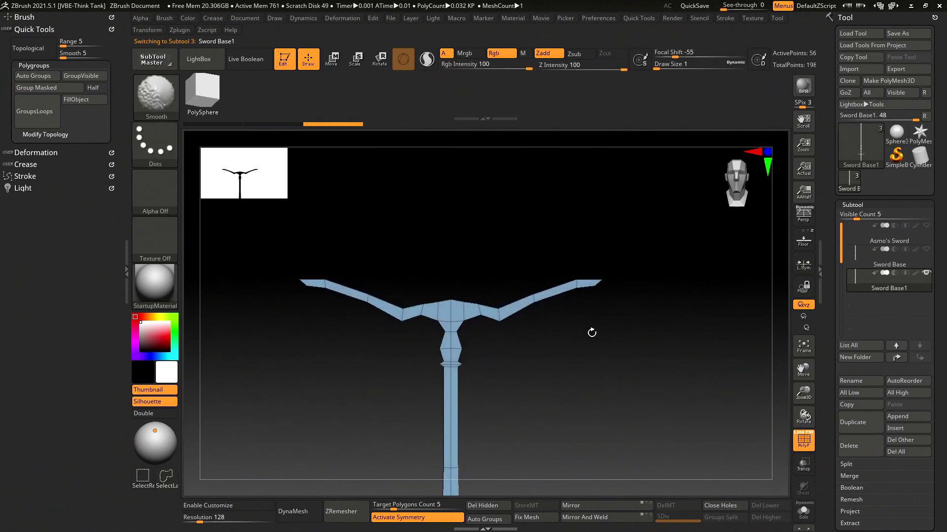
# - Isolate the blade on the original Sword Base and delete its hidden hilt geometry
pyautogui.click(856, 265)
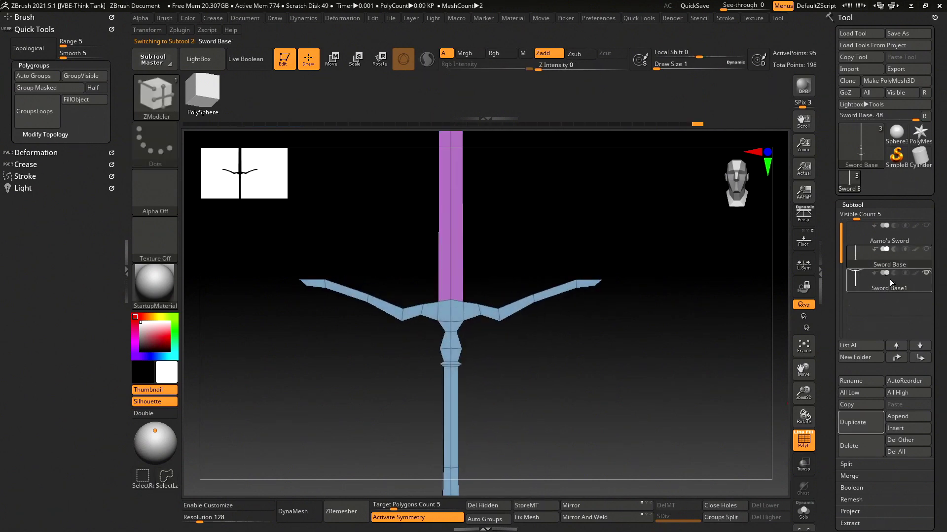
pyautogui.moveTo(926, 250)
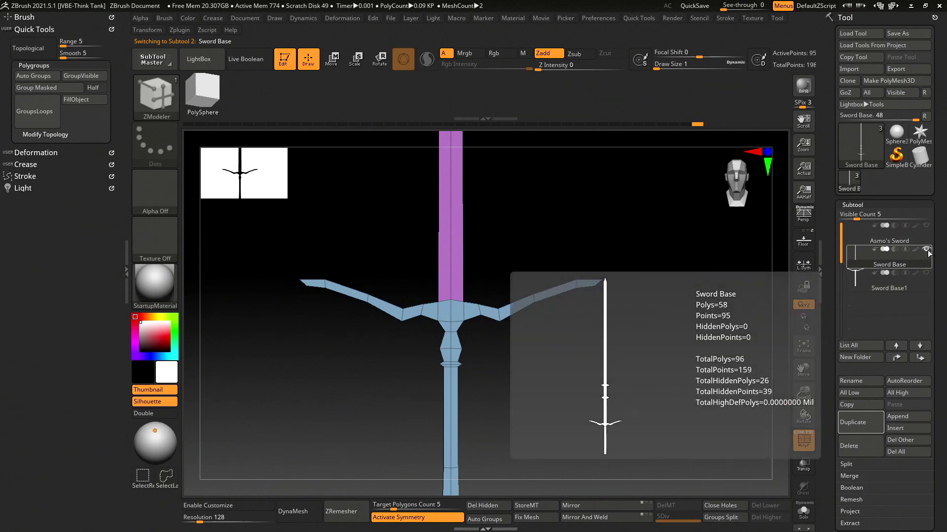
pyautogui.hotkey('ctrl', 'shift')
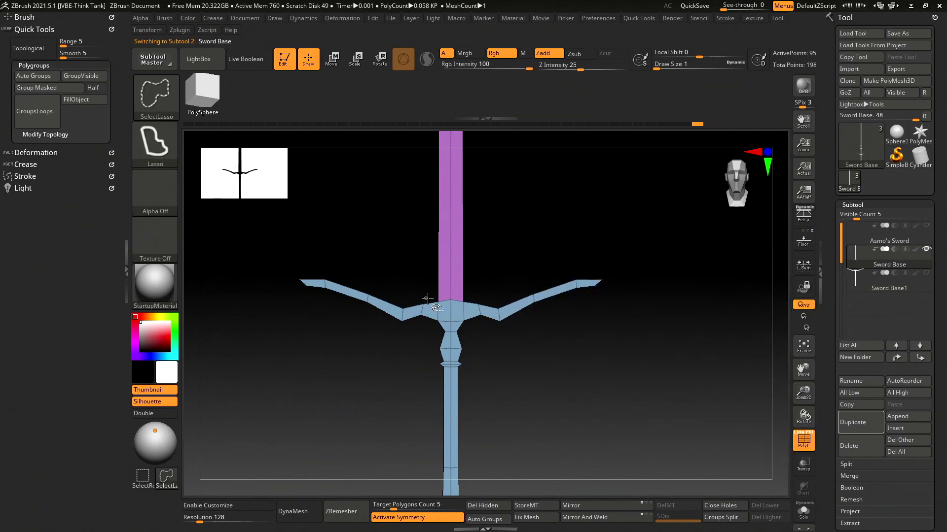
pyautogui.keyDown('ctrl'); pyautogui.keyDown('shift'); pyautogui.click(456, 311); pyautogui.keyUp('shift'); pyautogui.keyUp('ctrl')
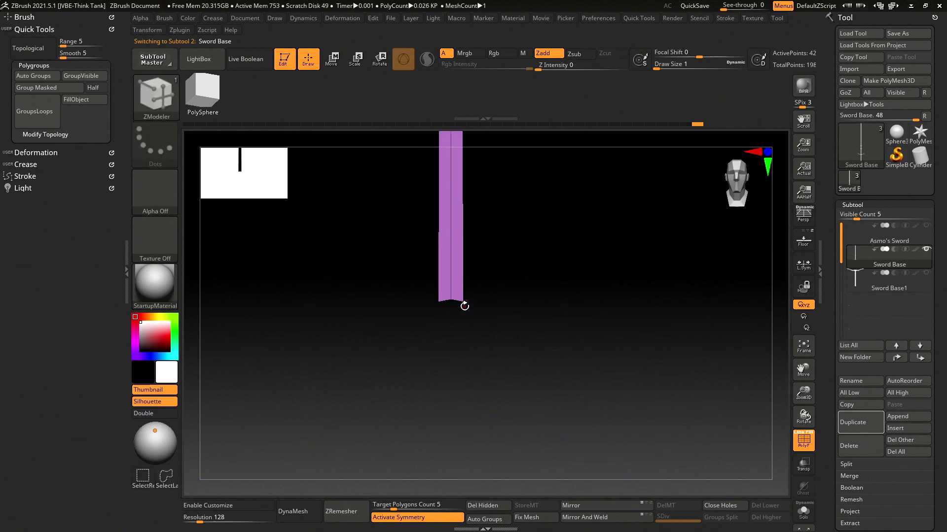
pyautogui.press('f')
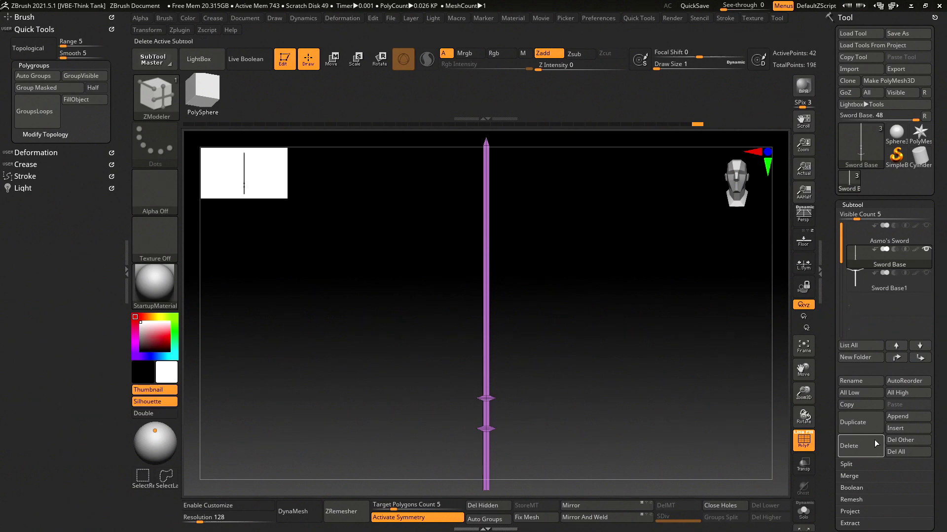
pyautogui.click(497, 511)
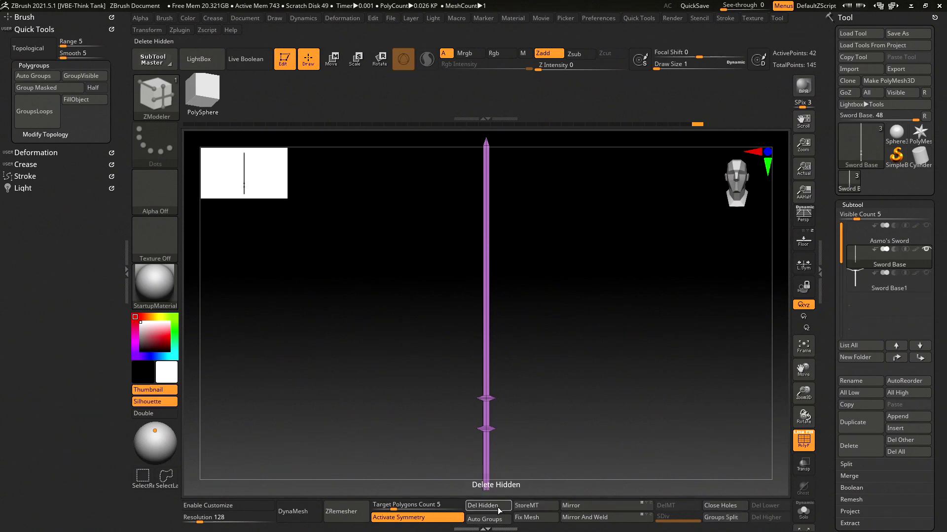
pyautogui.click(865, 286)
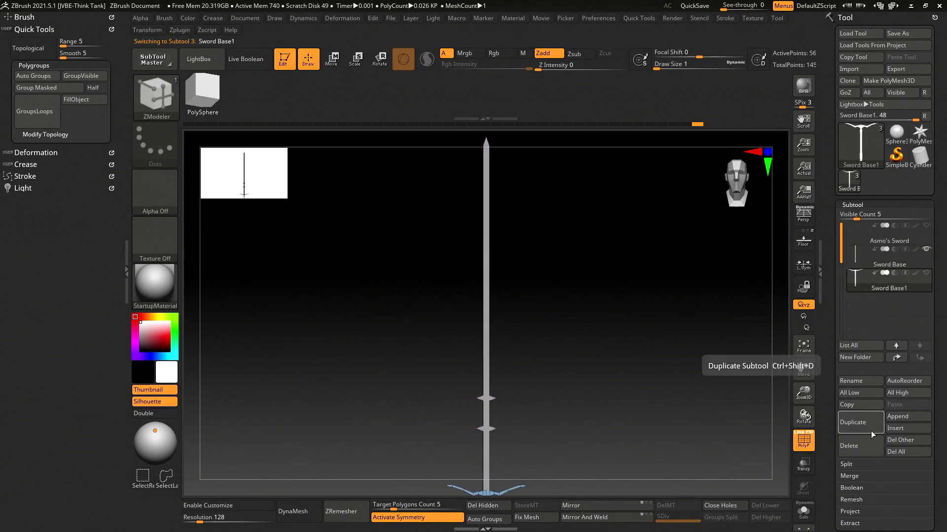
# - Delete the hidden blade from Sword Base1 so only the hilt remains, and frame the sword
pyautogui.moveTo(803, 370); pyautogui.dragTo(770, 237)
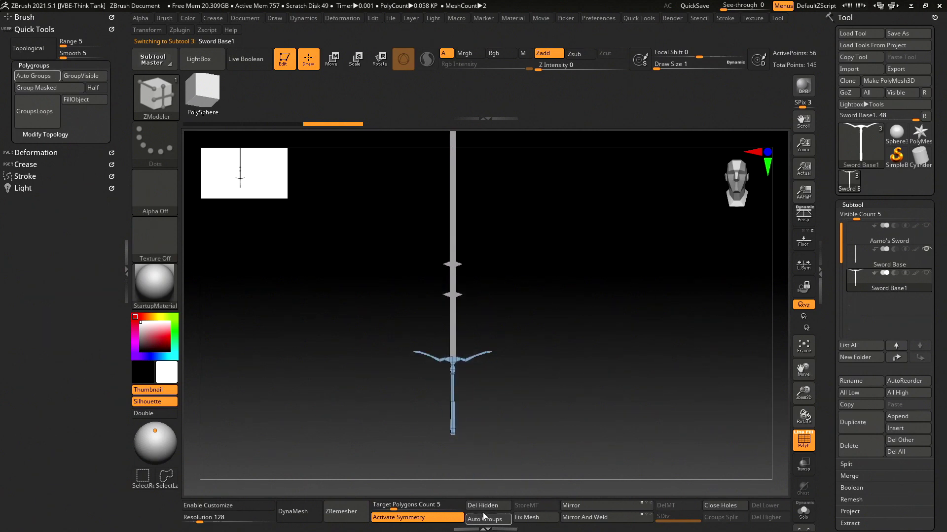
pyautogui.click(486, 506)
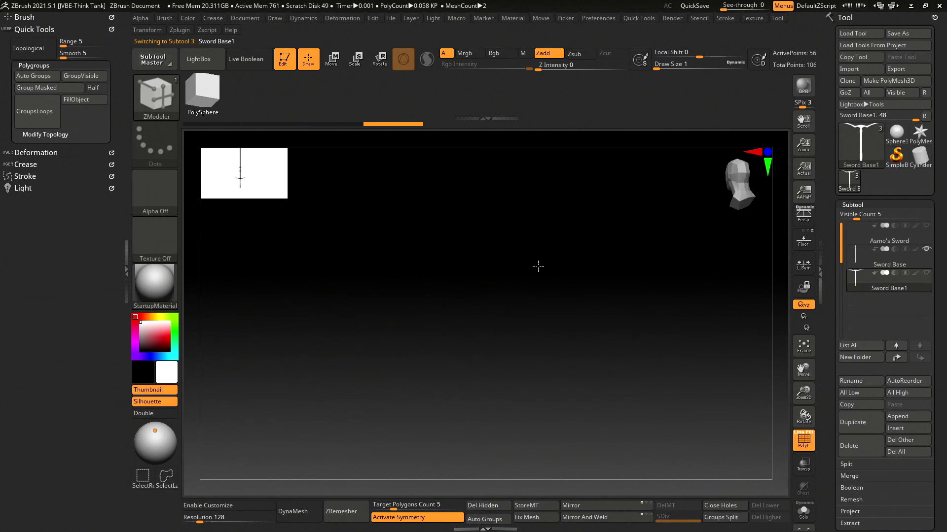
pyautogui.click(805, 446)
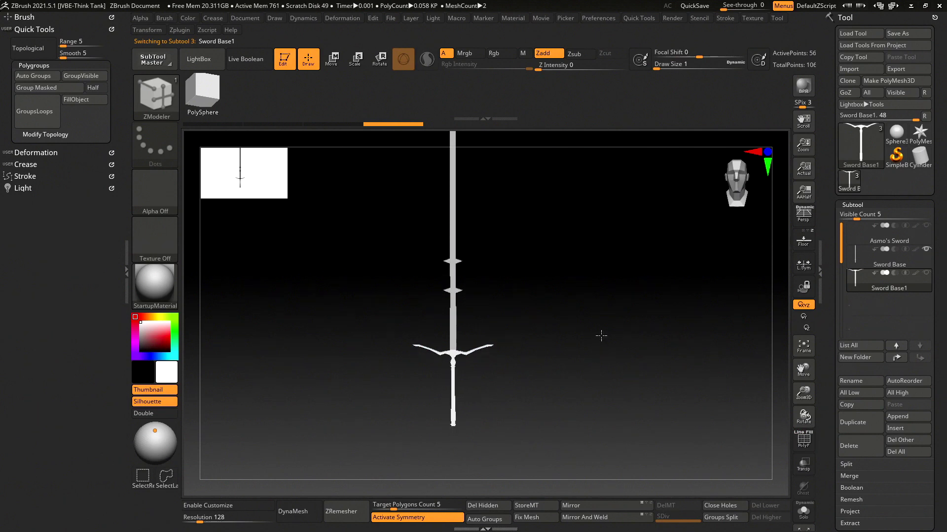
pyautogui.moveTo(692, 375); pyautogui.dragTo(595, 335)
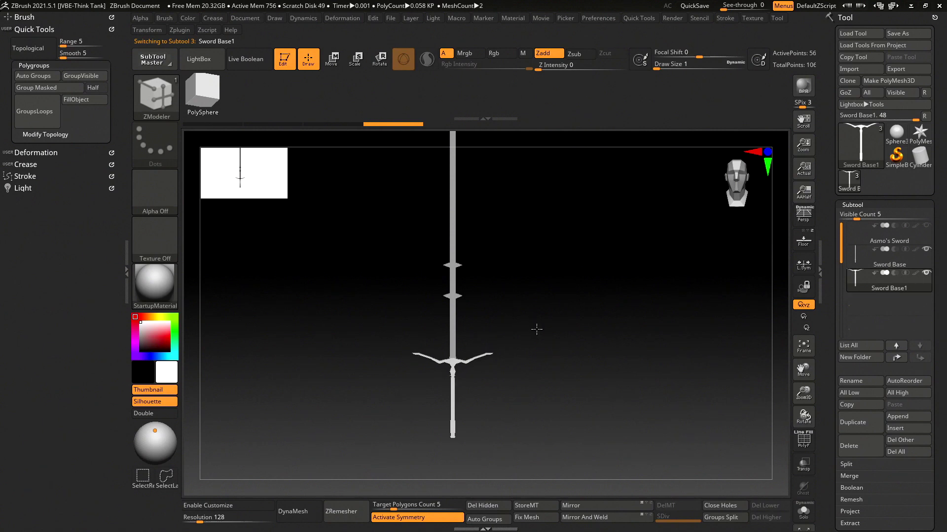
pyautogui.moveTo(537, 332)
pyautogui.keyDown('alt'); pyautogui.mouseDown()
pyautogui.moveTo(565, 334)
pyautogui.moveTo(541, 331)
pyautogui.mouseUp(); pyautogui.keyUp('alt')
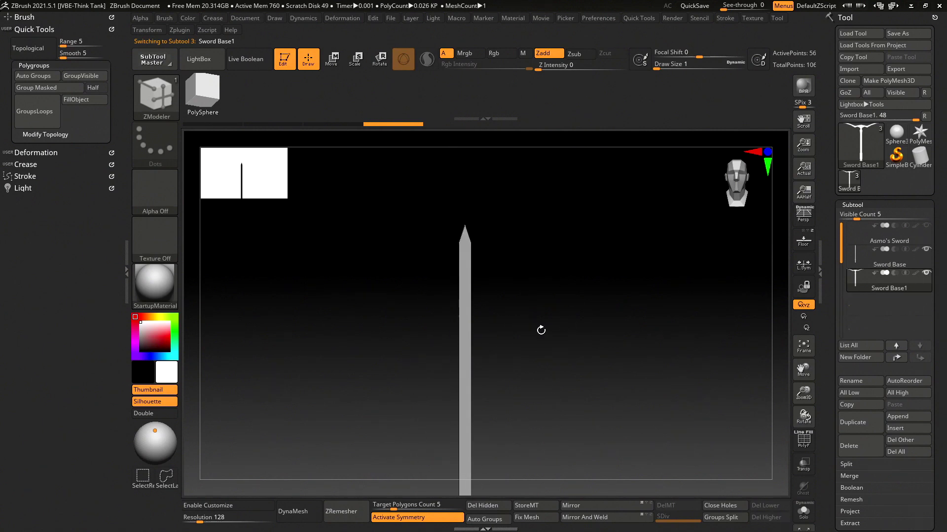
pyautogui.press('w')
pyautogui.press('f')
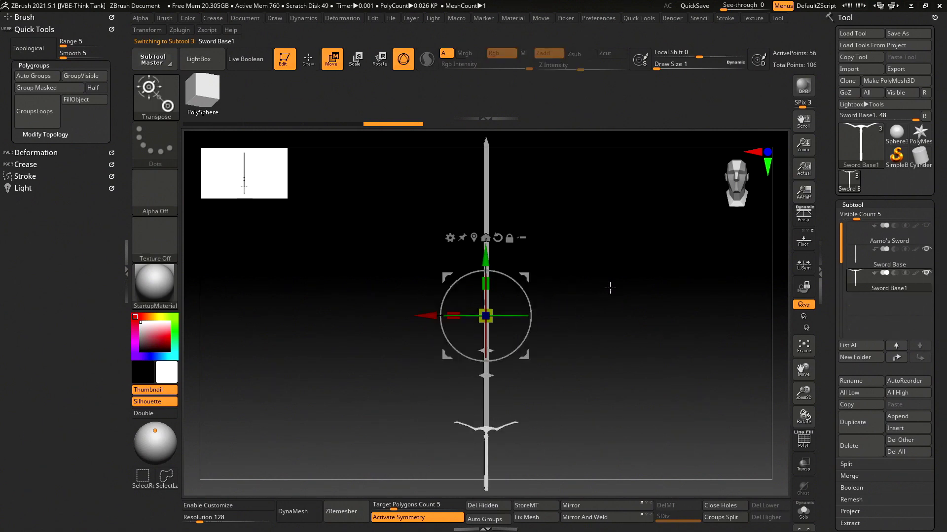
# - Return to modelling mode, solo the active hilt subtool and turn the polygon wireframe back on
pyautogui.click(313, 71)
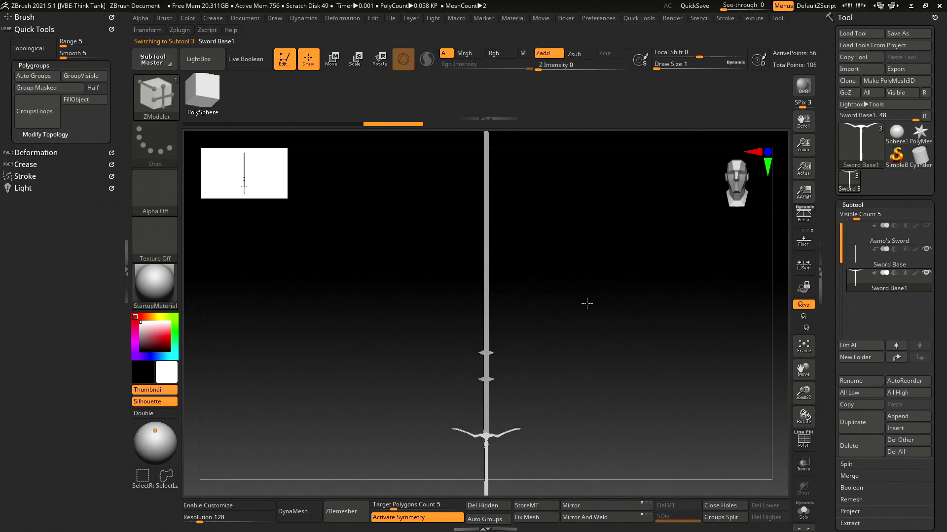
pyautogui.moveTo(587, 302)
pyautogui.keyDown('alt'); pyautogui.mouseDown()
pyautogui.moveTo(750, 412)
pyautogui.moveTo(628, 262)
pyautogui.mouseUp(); pyautogui.keyUp('alt')
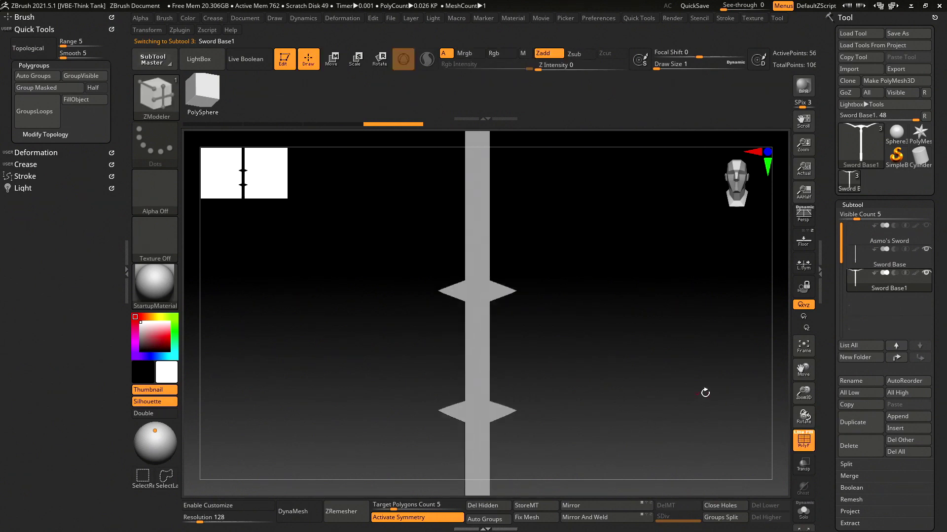
pyautogui.click(802, 512)
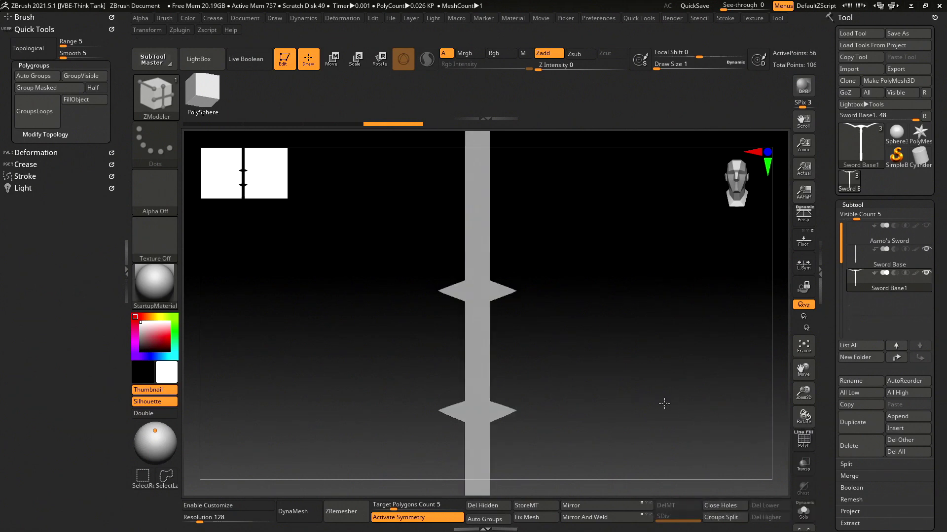
pyautogui.moveTo(665, 404); pyautogui.dragTo(658, 382)
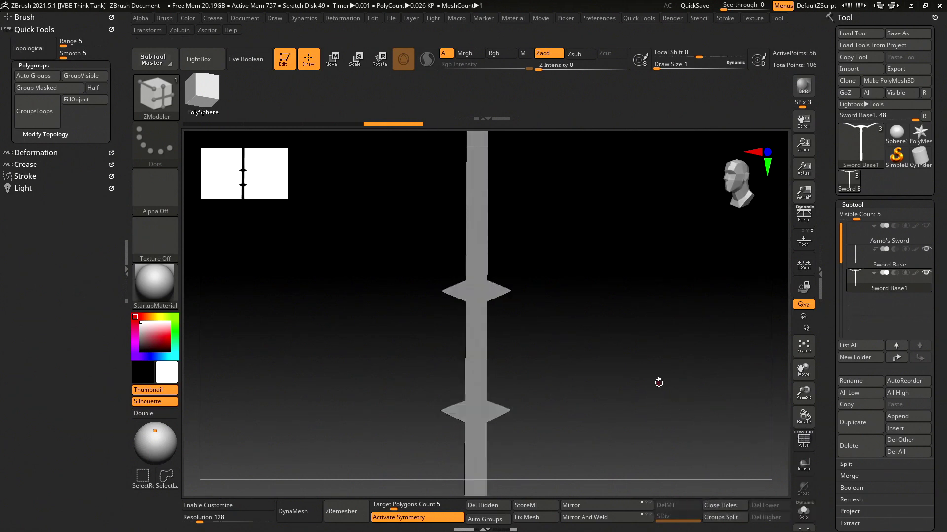
pyautogui.click(808, 436)
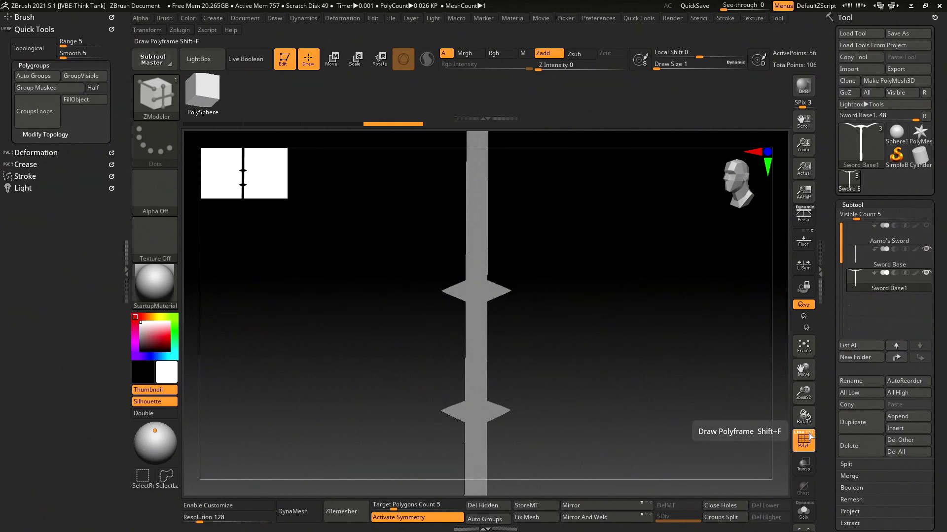
# - Select the Sword Base blade subtool front-on with ZModeler's polygon actions showing
pyautogui.press('Up')
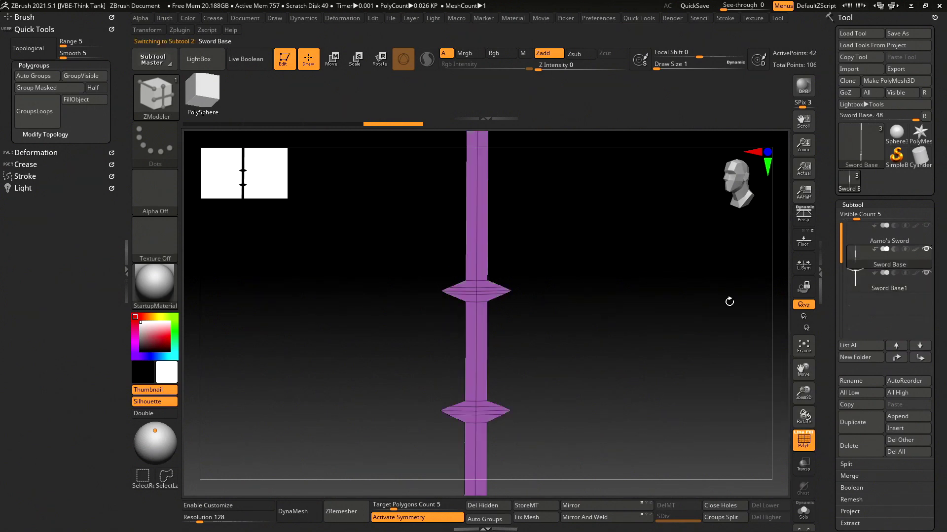
pyautogui.moveTo(729, 302)
pyautogui.keyDown('shift'); pyautogui.mouseDown()
pyautogui.moveTo(546, 331)
pyautogui.moveTo(564, 335)
pyautogui.mouseUp(); pyautogui.keyUp('shift')
pyautogui.press('b')
pyautogui.press('z')
pyautogui.press('m')
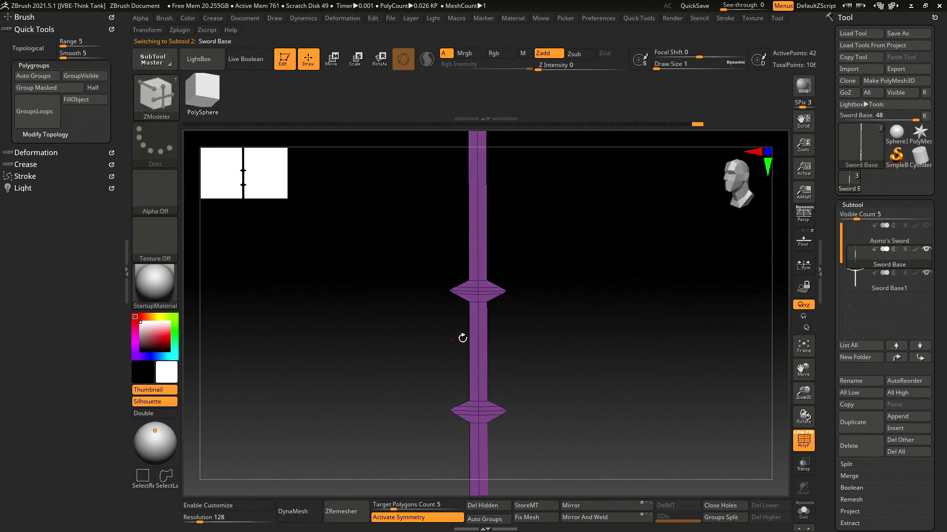
pyautogui.press('space')
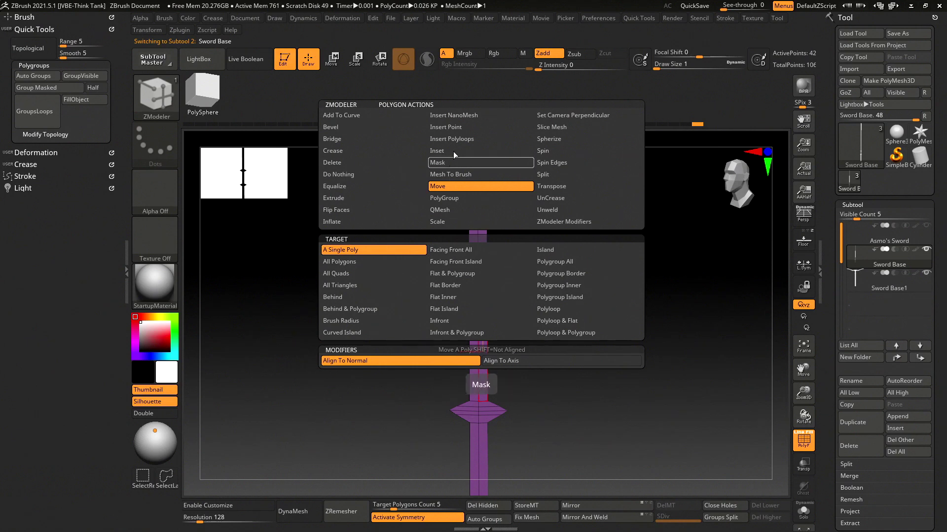
# - Set ZModeler's polygon action to Extrude with the All Polygons target
pyautogui.click(362, 198)
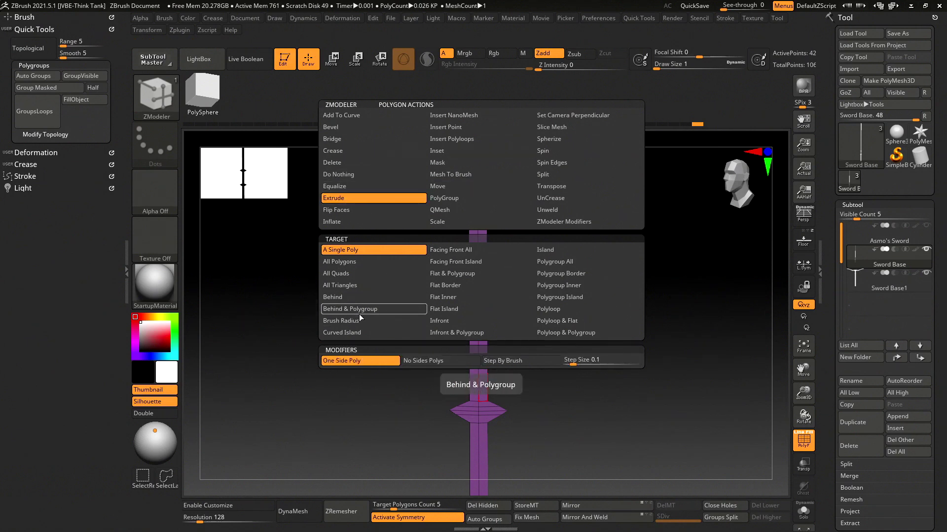
pyautogui.click(356, 264)
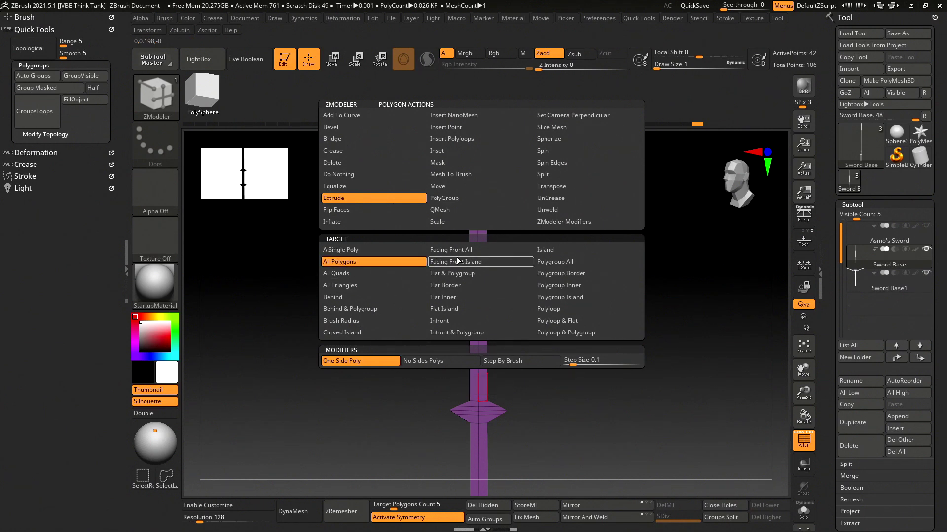
pyautogui.press('space')
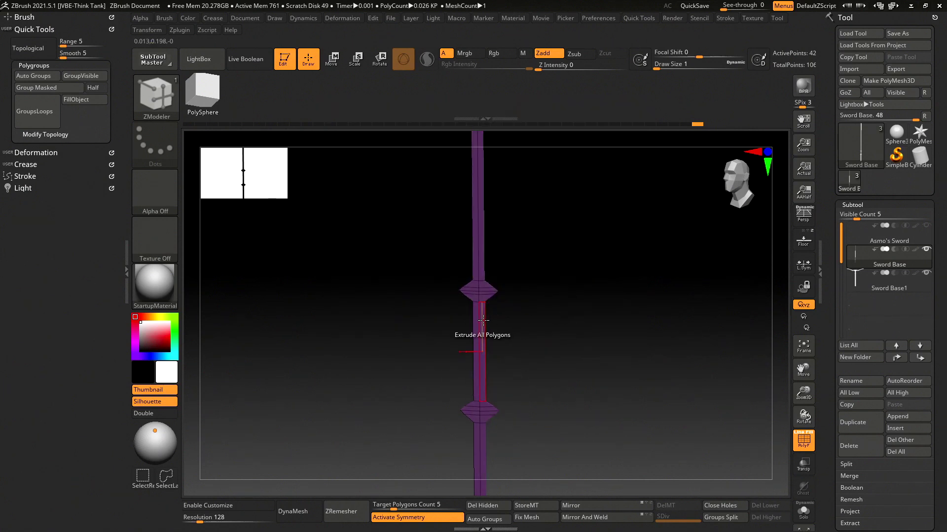
pyautogui.hotkey('ctrl', 'z')
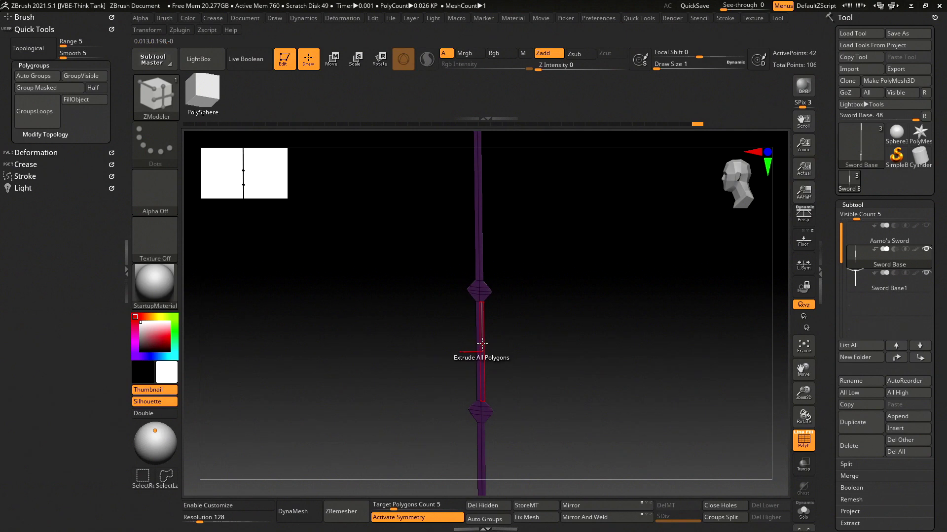
# - Extrude all blade polygons for thickness, redo it once, and check it from the sides
pyautogui.moveTo(482, 343); pyautogui.dragTo(489, 342)
pyautogui.hotkey('ctrl', 'z')
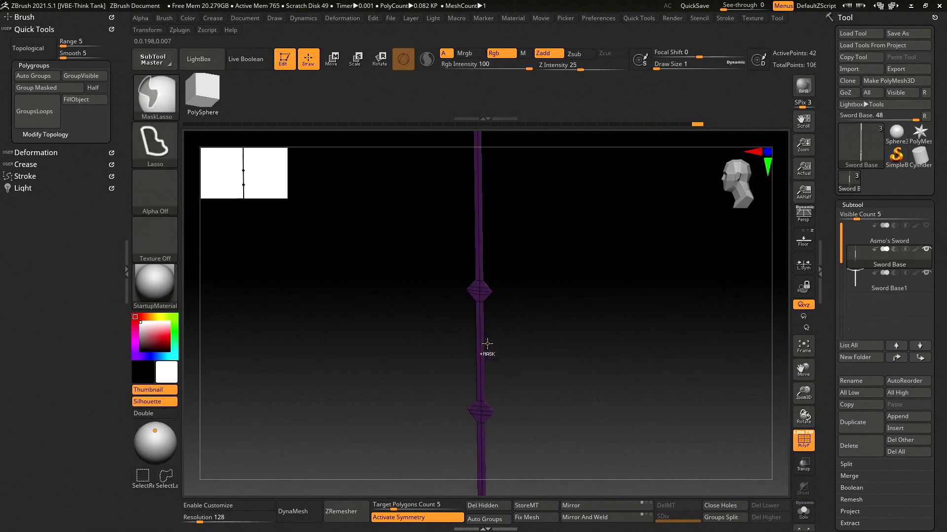
pyautogui.moveTo(482, 341); pyautogui.dragTo(476, 343)
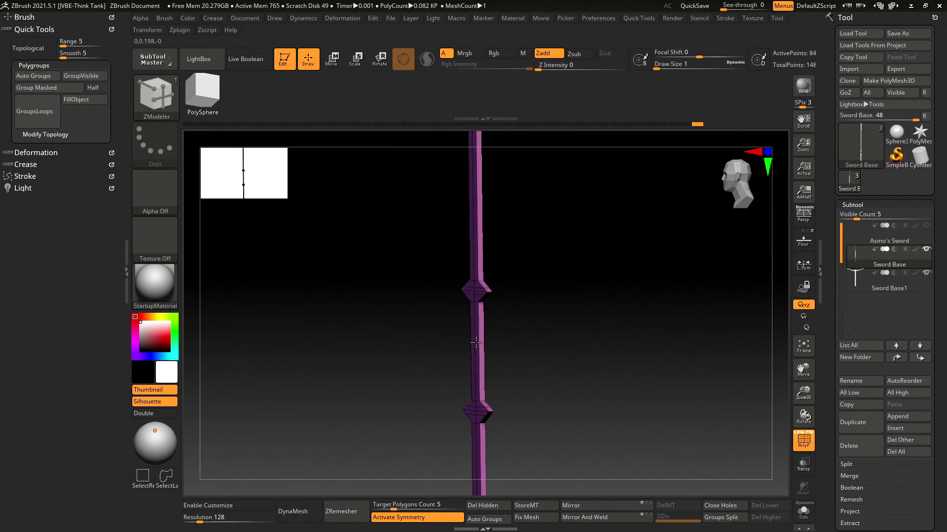
pyautogui.moveTo(570, 321)
pyautogui.keyDown('shift'); pyautogui.mouseDown()
pyautogui.moveTo(589, 323)
pyautogui.moveTo(535, 403)
pyautogui.moveTo(497, 339)
pyautogui.moveTo(505, 337)
pyautogui.mouseUp(); pyautogui.keyUp('shift')
pyautogui.moveTo(587, 324)
pyautogui.mouseDown()
pyautogui.moveTo(518, 336)
pyautogui.moveTo(547, 354)
pyautogui.moveTo(665, 318)
pyautogui.mouseUp()
pyautogui.moveTo(592, 345)
pyautogui.keyDown('shift'); pyautogui.mouseDown()
pyautogui.moveTo(617, 340)
pyautogui.moveTo(600, 397)
pyautogui.moveTo(585, 275)
pyautogui.moveTo(628, 340)
pyautogui.moveTo(600, 458)
pyautogui.moveTo(520, 267)
pyautogui.moveTo(580, 307)
pyautogui.moveTo(594, 389)
pyautogui.moveTo(529, 220)
pyautogui.moveTo(555, 249)
pyautogui.mouseUp(); pyautogui.keyUp('shift')
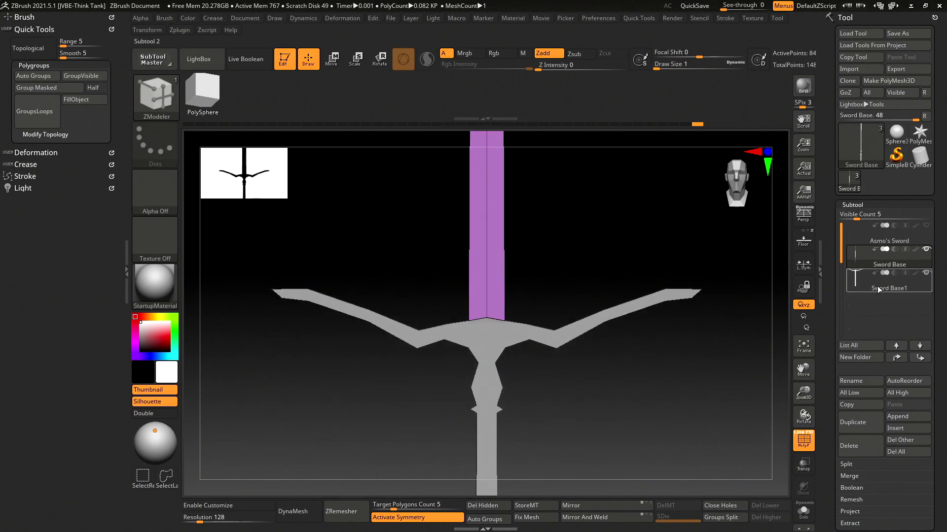
# - Make Sword Base1 active and extrude its crossguard and grip, then frame it with the Move gizmo
pyautogui.click(862, 286)
pyautogui.moveTo(685, 378); pyautogui.dragTo(769, 342)
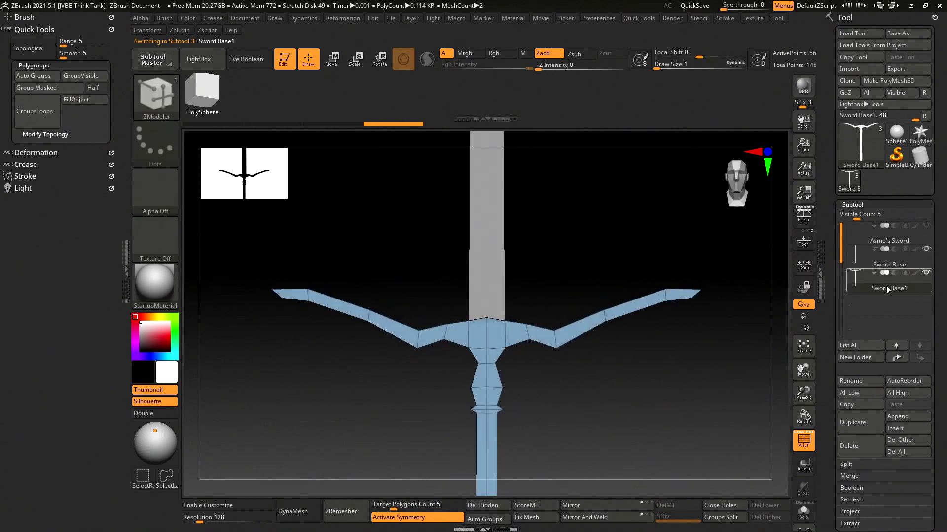
pyautogui.moveTo(590, 371); pyautogui.dragTo(567, 387)
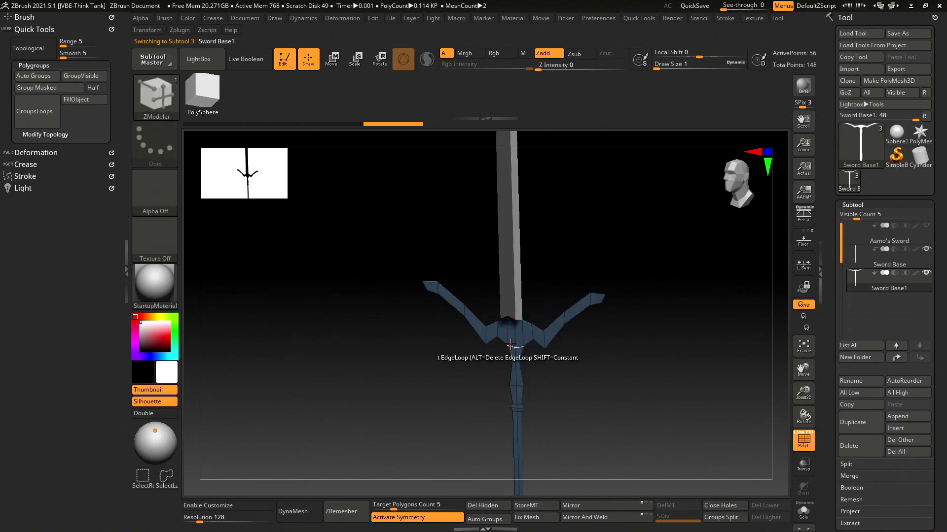
pyautogui.moveTo(517, 334)
pyautogui.mouseDown()
pyautogui.moveTo(501, 336)
pyautogui.moveTo(583, 317)
pyautogui.mouseUp()
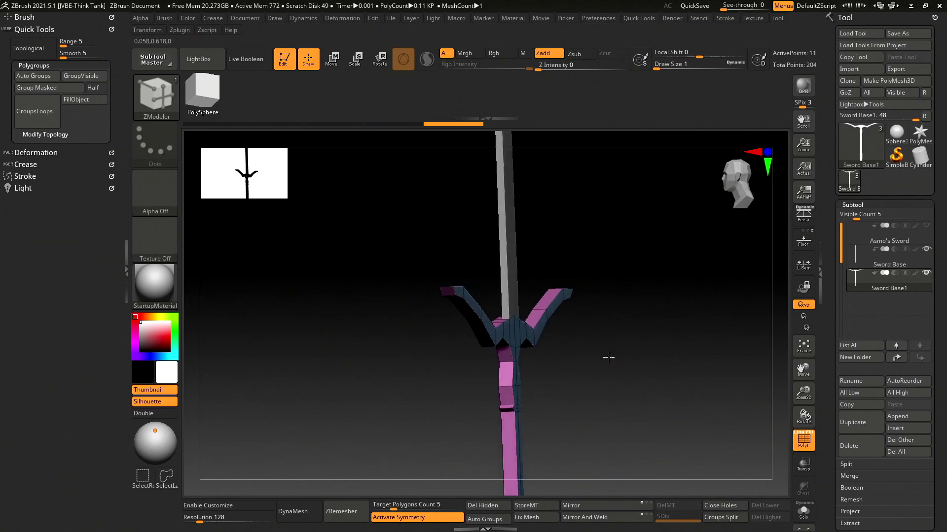
pyautogui.moveTo(610, 379)
pyautogui.mouseDown()
pyautogui.moveTo(653, 374)
pyautogui.moveTo(582, 384)
pyautogui.moveTo(661, 334)
pyautogui.moveTo(548, 313)
pyautogui.mouseUp()
pyautogui.press('w')
pyautogui.press('f')
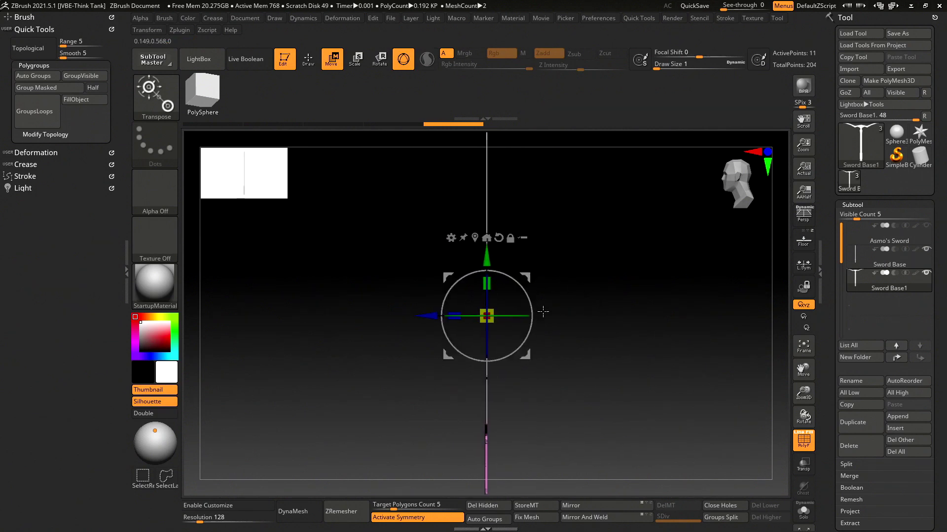
# - Centre the hilt's transform pivot on its mesh at X 0, with symmetry toggled around the reset
pyautogui.moveTo(582, 278); pyautogui.dragTo(506, 255)
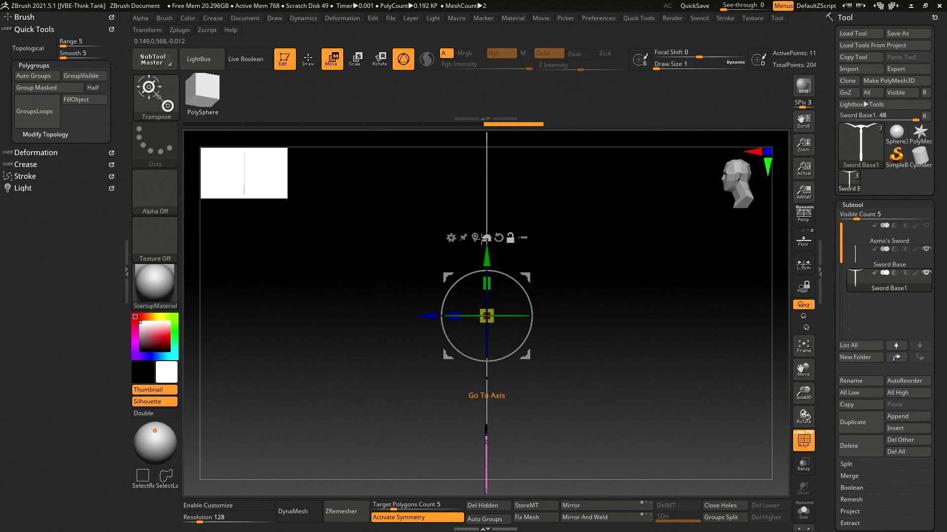
pyautogui.click(475, 238)
pyautogui.moveTo(599, 286); pyautogui.dragTo(565, 372)
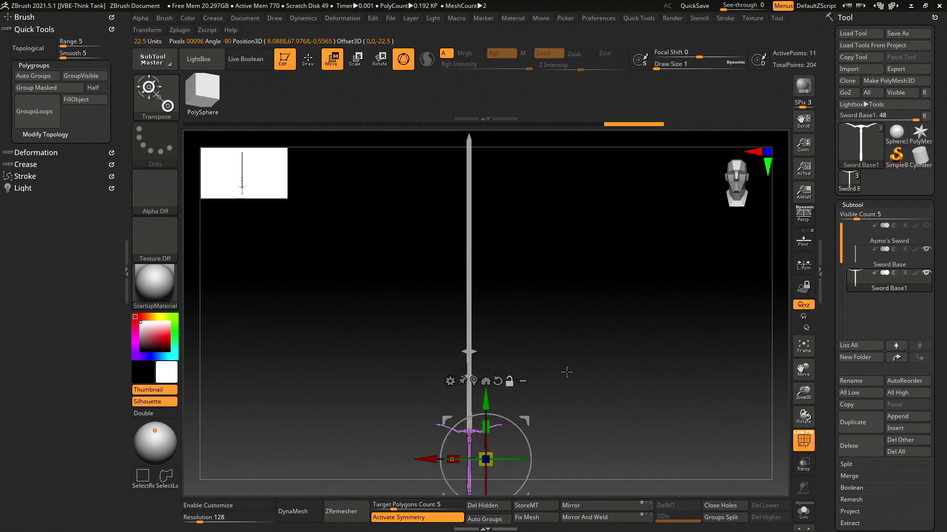
pyautogui.keyDown('alt'); pyautogui.moveTo(515, 409); pyautogui.dragTo(669, 349); pyautogui.keyUp('alt')
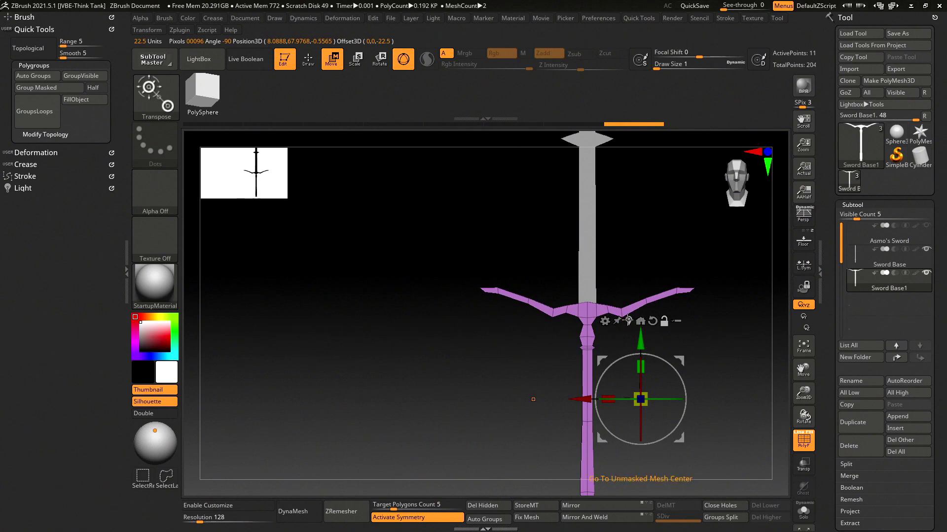
pyautogui.keyDown('alt'); pyautogui.moveTo(628, 320); pyautogui.dragTo(553, 306); pyautogui.keyUp('alt')
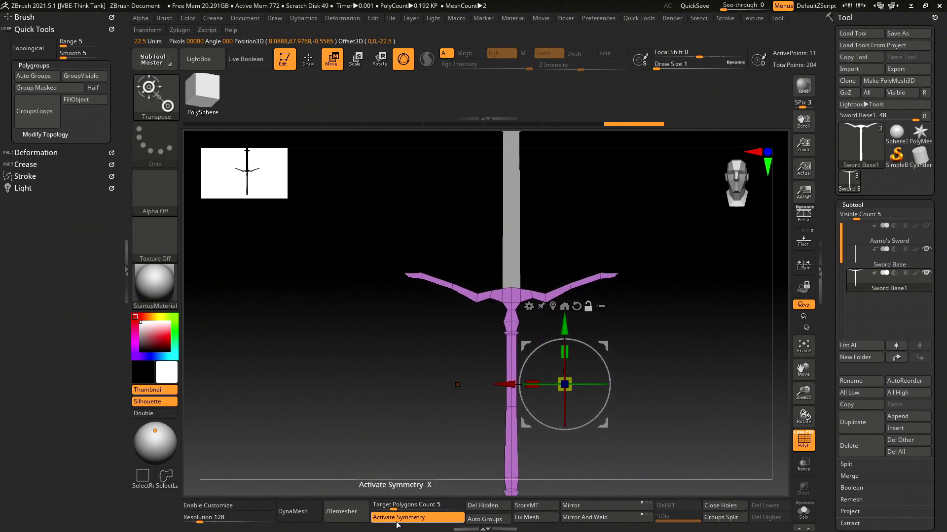
pyautogui.click(398, 522)
pyautogui.click(553, 307)
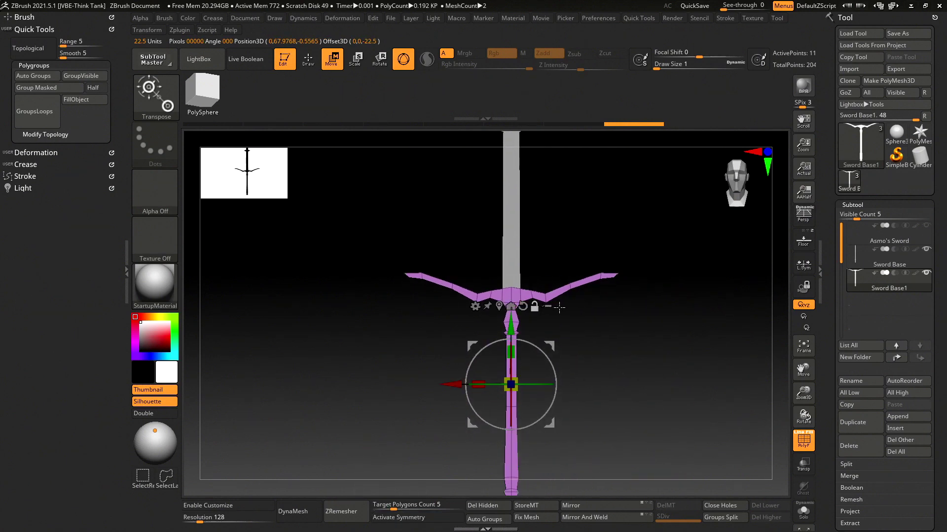
pyautogui.click(418, 524)
# - Return to ZModeler draw mode with the whole sword front-on, and toggle Asmo's Sword subtool visibility
pyautogui.moveTo(621, 398); pyautogui.dragTo(641, 369)
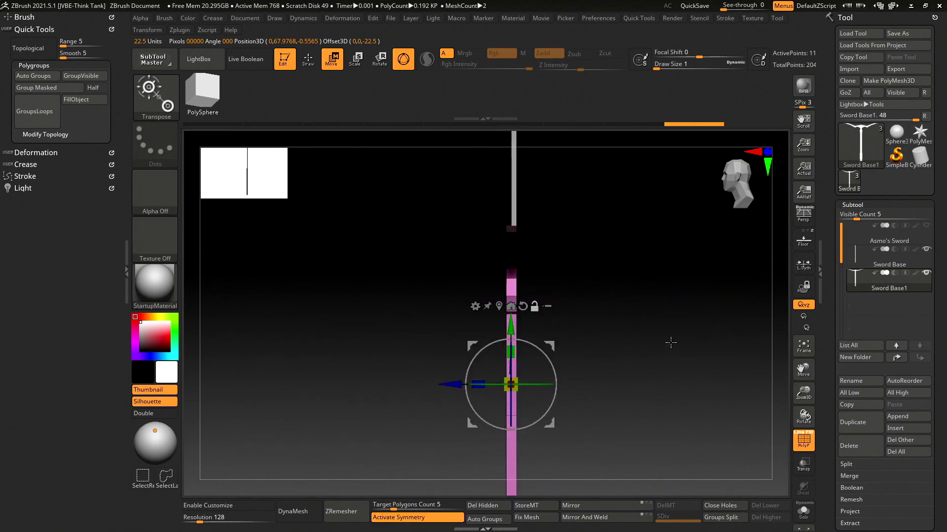
pyautogui.moveTo(567, 374)
pyautogui.keyDown('shift'); pyautogui.mouseDown()
pyautogui.moveTo(422, 379)
pyautogui.moveTo(458, 401)
pyautogui.mouseUp(); pyautogui.keyUp('shift')
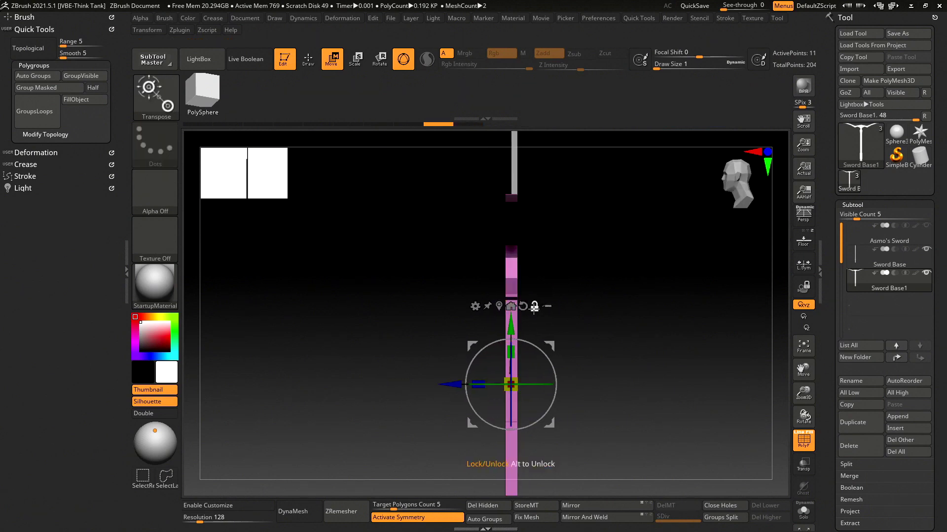
pyautogui.moveTo(446, 387)
pyautogui.keyDown('shift'); pyautogui.mouseDown()
pyautogui.moveTo(412, 387)
pyautogui.moveTo(447, 389)
pyautogui.mouseUp(); pyautogui.keyUp('shift')
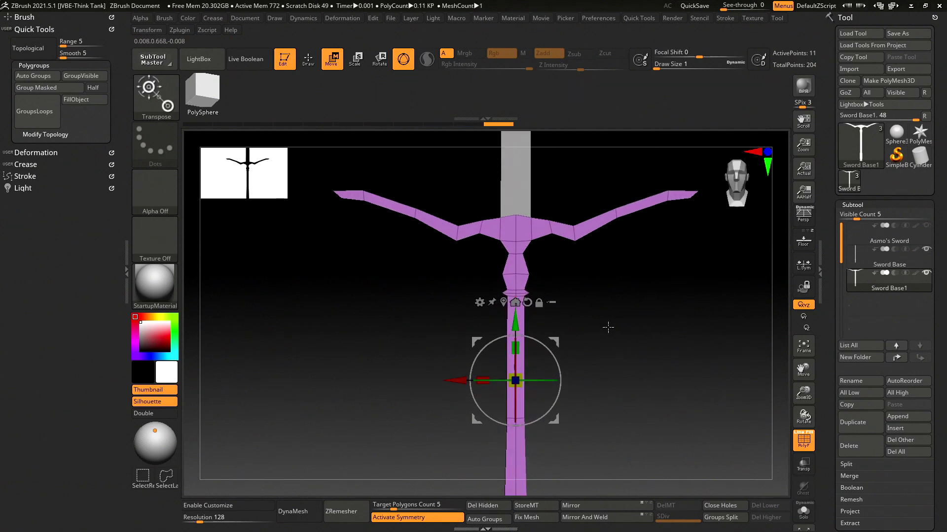
pyautogui.keyDown('alt'); pyautogui.moveTo(627, 313); pyautogui.dragTo(500, 325); pyautogui.keyUp('alt')
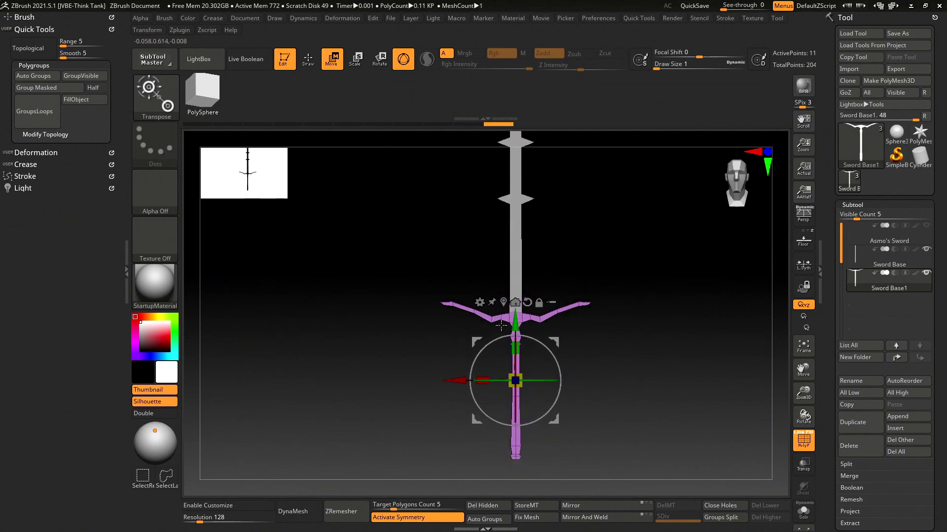
pyautogui.click(312, 59)
pyautogui.moveTo(631, 302)
pyautogui.mouseDown()
pyautogui.moveTo(661, 260)
pyautogui.moveTo(617, 327)
pyautogui.moveTo(664, 334)
pyautogui.moveTo(629, 312)
pyautogui.moveTo(570, 312)
pyautogui.moveTo(641, 314)
pyautogui.moveTo(567, 303)
pyautogui.moveTo(668, 313)
pyautogui.moveTo(720, 341)
pyautogui.moveTo(651, 324)
pyautogui.mouseUp()
pyautogui.click(926, 230)
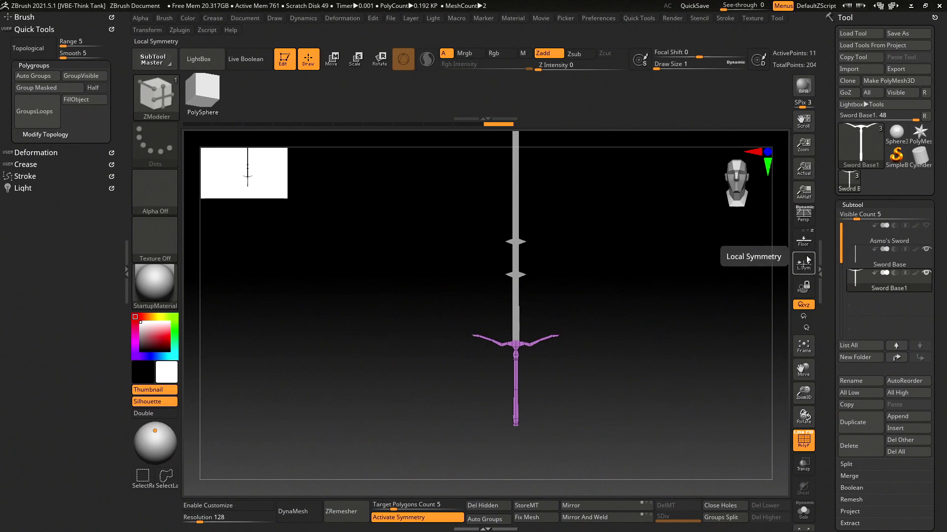
# - Turn on Floor to show the reference sketch and frame the sword over it
pyautogui.click(804, 240)
pyautogui.keyDown('alt'); pyautogui.moveTo(671, 327); pyautogui.dragTo(775, 385); pyautogui.keyUp('alt')
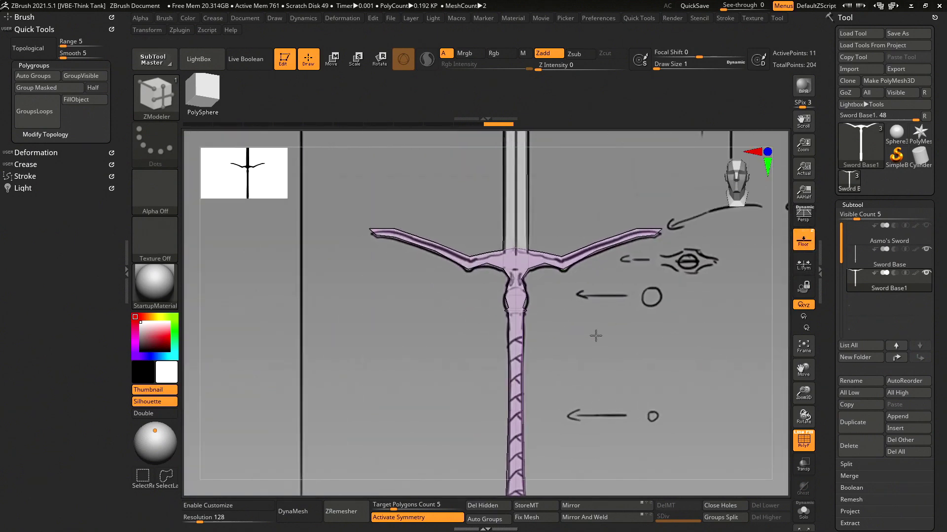
pyautogui.moveTo(596, 336)
pyautogui.mouseDown()
pyautogui.moveTo(722, 321)
pyautogui.moveTo(623, 334)
pyautogui.moveTo(613, 289)
pyautogui.mouseUp()
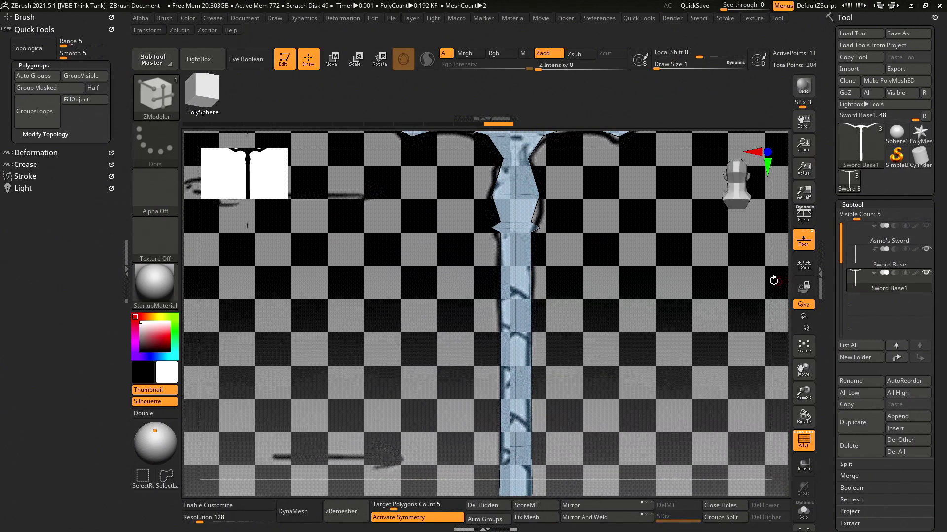
pyautogui.press('f')
pyautogui.keyDown('alt'); pyautogui.moveTo(631, 283); pyautogui.dragTo(592, 302); pyautogui.keyUp('alt')
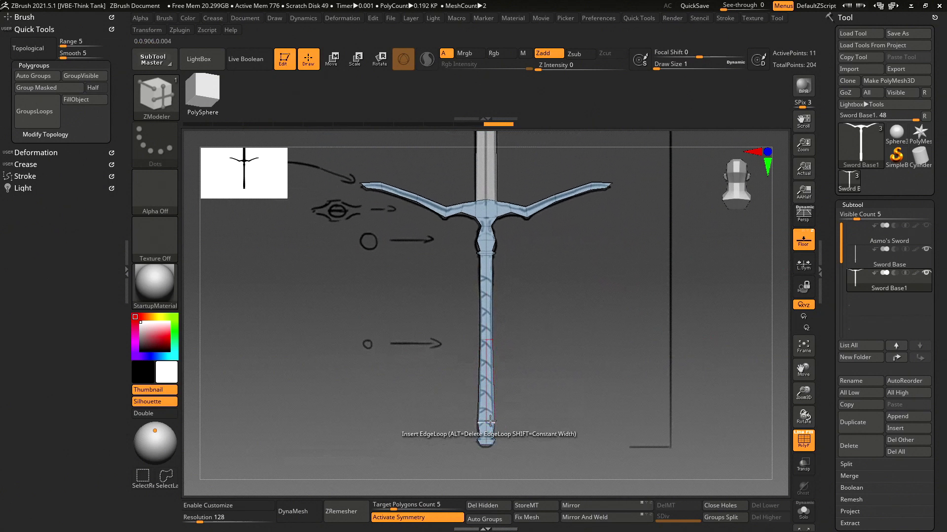
# - Compare the grip and guard against the sketch, and disable symmetry with X
pyautogui.keyDown('alt'); pyautogui.moveTo(527, 153); pyautogui.dragTo(487, 381); pyautogui.keyUp('alt')
pyautogui.press('f')
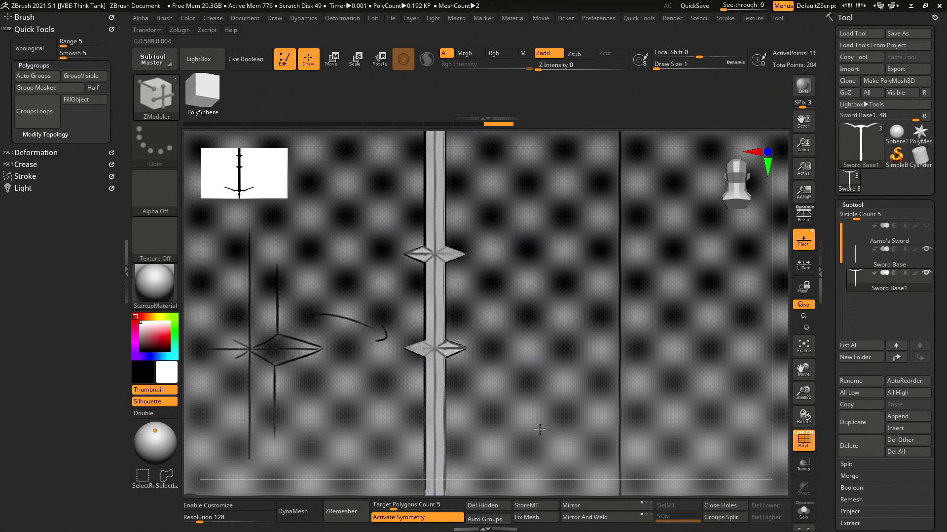
pyautogui.moveTo(591, 321)
pyautogui.keyDown('alt'); pyautogui.mouseDown()
pyautogui.moveTo(497, 299)
pyautogui.moveTo(607, 258)
pyautogui.mouseUp(); pyautogui.keyUp('alt')
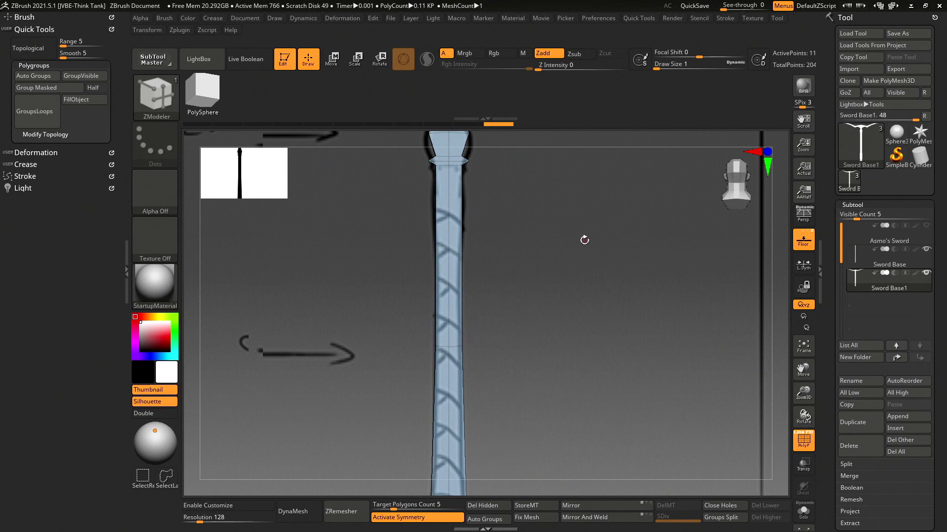
pyautogui.press('x')
pyautogui.moveTo(579, 235)
pyautogui.keyDown('alt'); pyautogui.mouseDown()
pyautogui.moveTo(518, 241)
pyautogui.moveTo(514, 276)
pyautogui.moveTo(478, 303)
pyautogui.moveTo(489, 313)
pyautogui.mouseUp(); pyautogui.keyUp('alt')
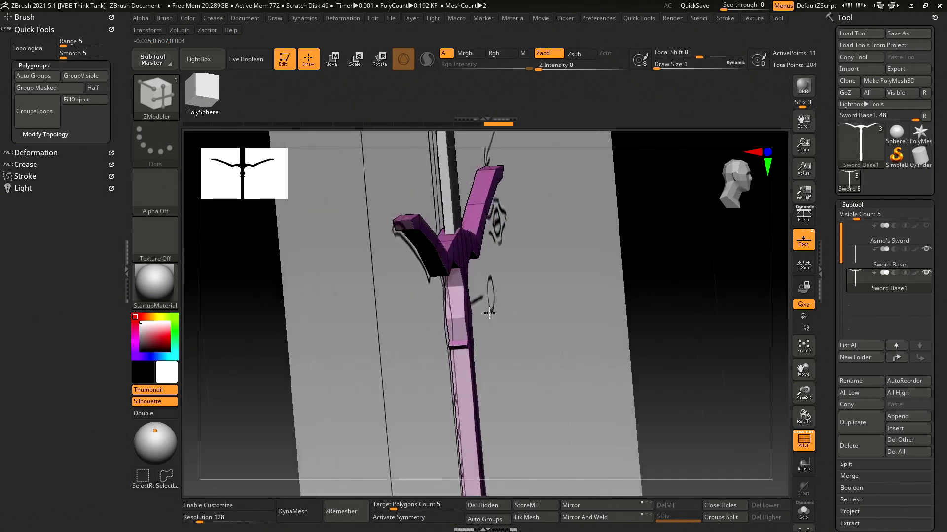
# - Hide the Floor reference sketch and the PolyF wireframe, leaving the plain grey sword
pyautogui.moveTo(489, 312); pyautogui.dragTo(575, 316)
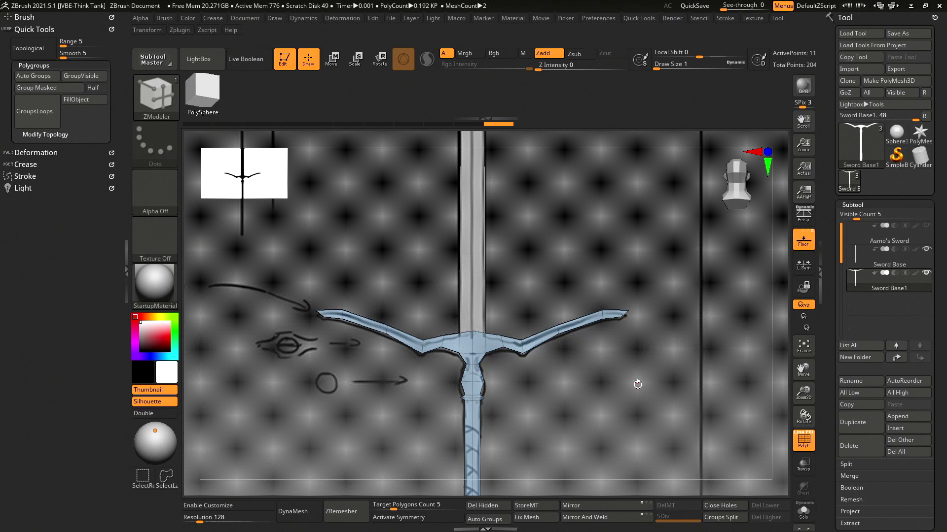
pyautogui.moveTo(637, 384)
pyautogui.mouseDown()
pyautogui.moveTo(664, 363)
pyautogui.moveTo(658, 305)
pyautogui.mouseUp()
pyautogui.click(799, 249)
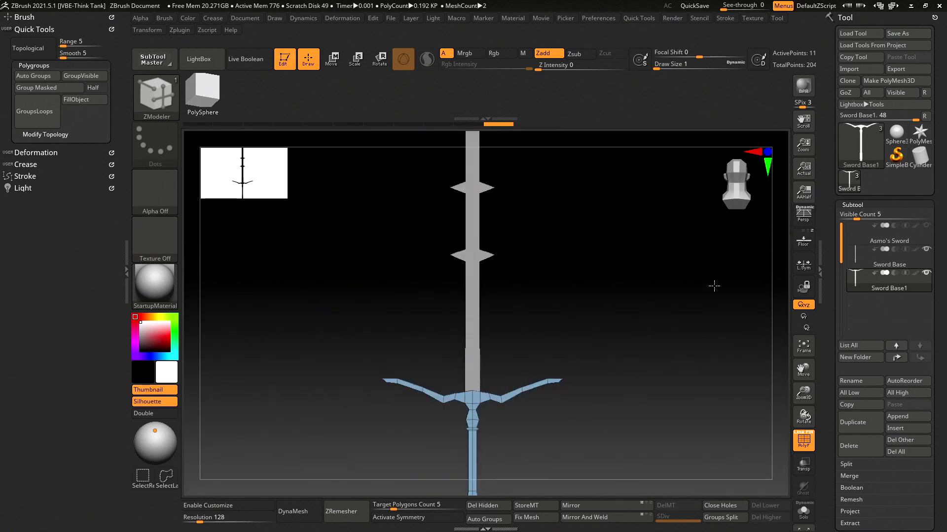
pyautogui.moveTo(714, 283); pyautogui.dragTo(761, 333)
pyautogui.click(813, 443)
pyautogui.moveTo(668, 387)
pyautogui.mouseDown()
pyautogui.moveTo(619, 391)
pyautogui.moveTo(651, 398)
pyautogui.moveTo(627, 338)
pyautogui.moveTo(627, 368)
pyautogui.moveTo(602, 374)
pyautogui.moveTo(635, 372)
pyautogui.moveTo(615, 380)
pyautogui.moveTo(646, 387)
pyautogui.moveTo(722, 384)
pyautogui.moveTo(620, 398)
pyautogui.moveTo(659, 376)
pyautogui.moveTo(586, 334)
pyautogui.moveTo(587, 355)
pyautogui.moveTo(549, 360)
pyautogui.moveTo(545, 386)
pyautogui.moveTo(566, 351)
pyautogui.moveTo(567, 365)
pyautogui.mouseUp()
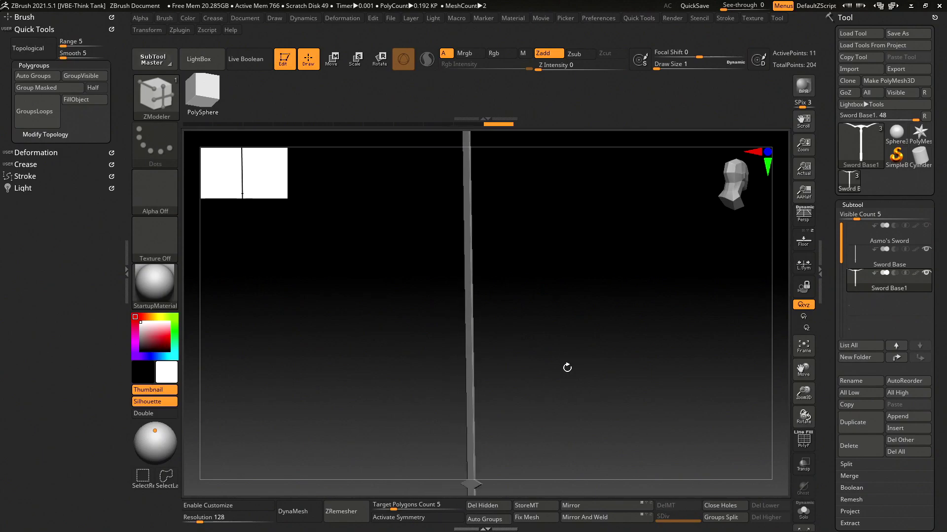